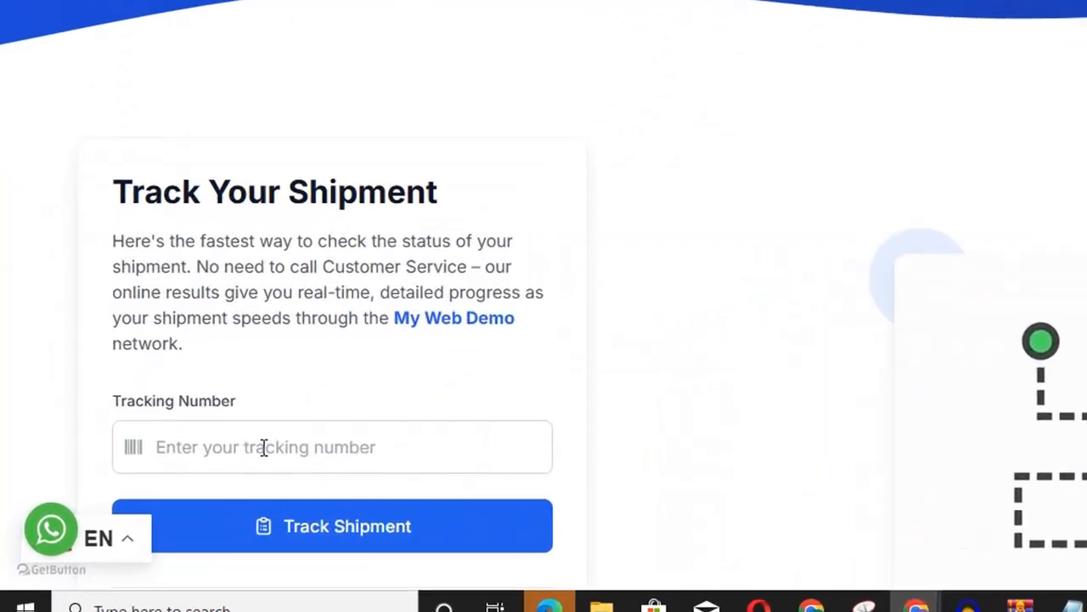
Step: Paste the shipment's tracking number into the Tracking Number field and look it up
{"action": "left_click", "coordinate": [195, 471]}
{"action": "type", "text": "MY-2690-MXC8HKAK"}
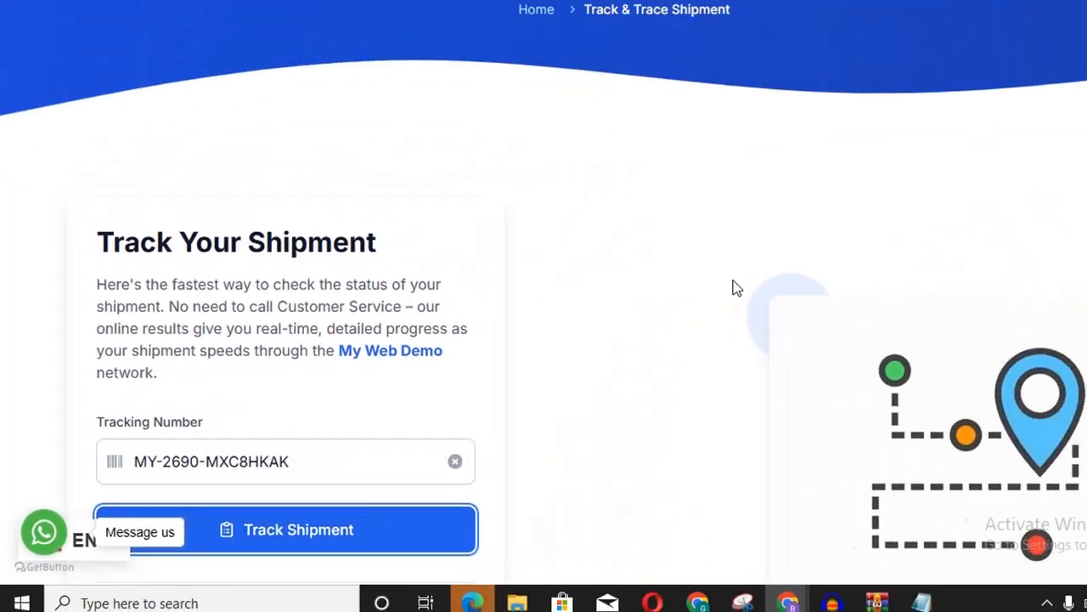
{"action": "key", "text": "Return"}
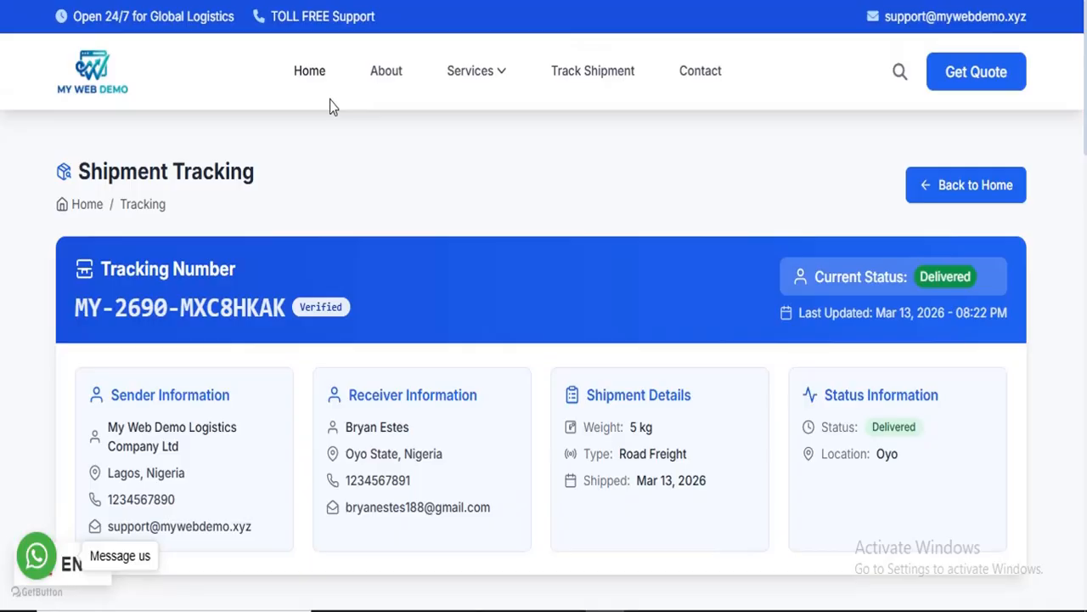
Step: Review the Lagos route map and parcel details: 5 kg, Road Freight, Delivered, 550.00 clearance fee
{"action": "scroll", "coordinate": [331, 162], "scroll_direction": "down", "scroll_amount": 2}
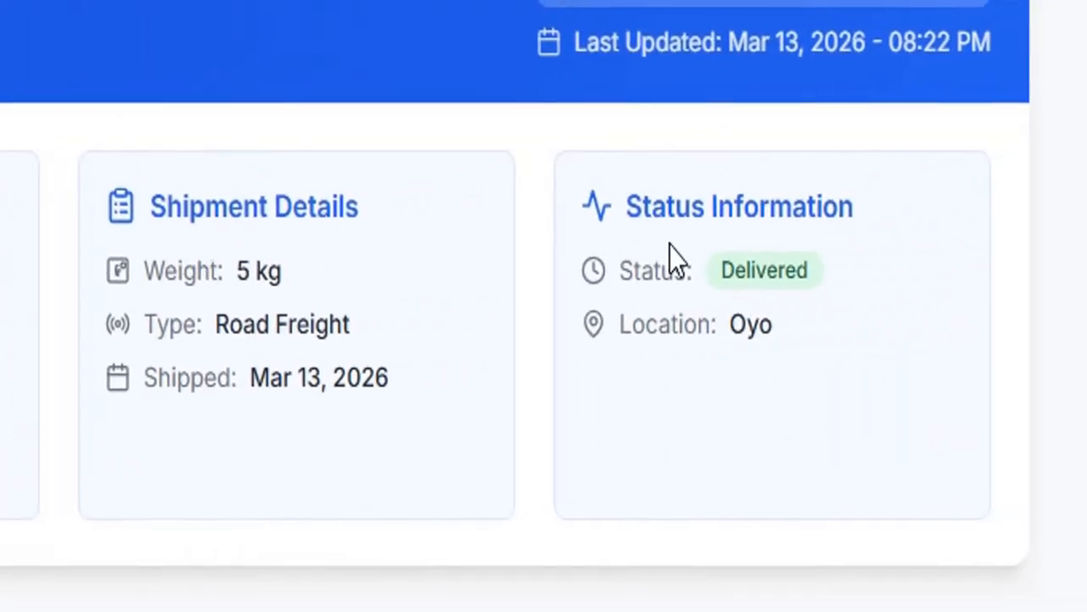
{"action": "scroll", "coordinate": [720, 276], "scroll_direction": "down", "scroll_amount": 3}
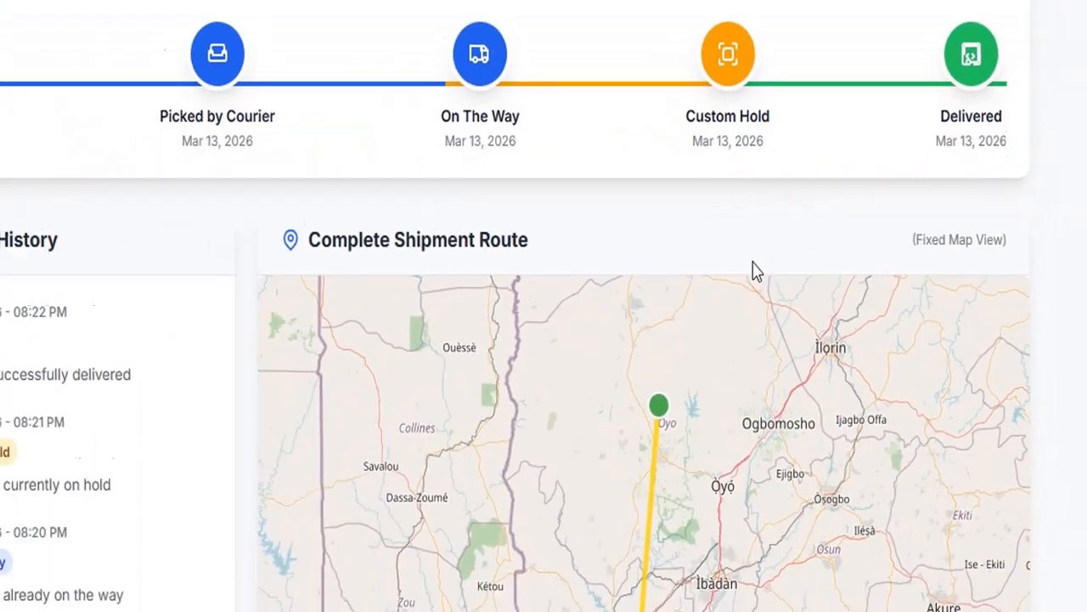
{"action": "scroll", "coordinate": [165, 156], "scroll_direction": "down", "scroll_amount": 1}
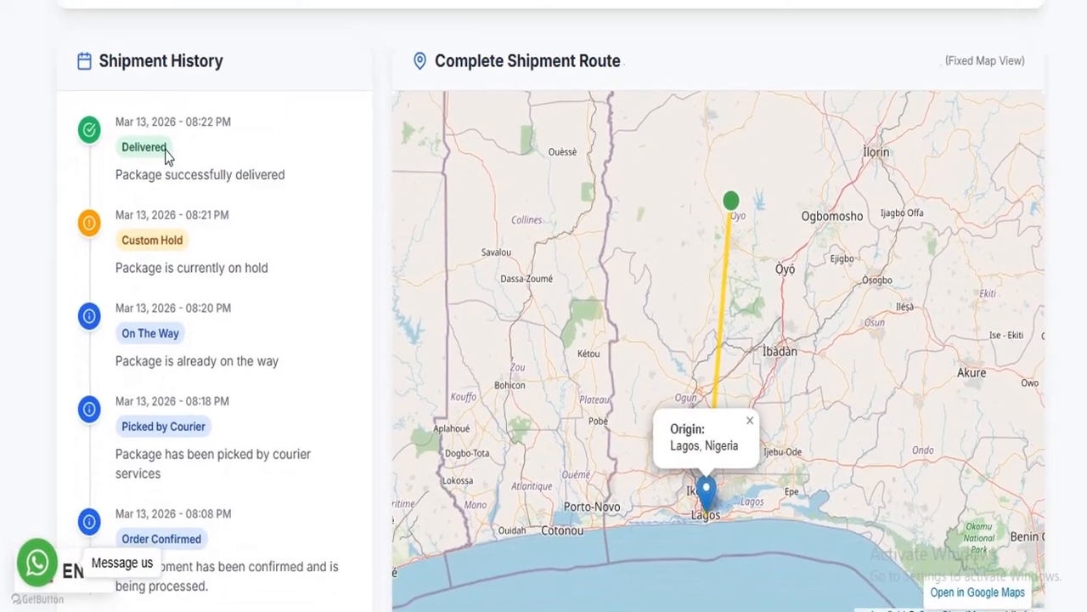
{"action": "scroll", "coordinate": [252, 106], "scroll_direction": "down", "scroll_amount": 2}
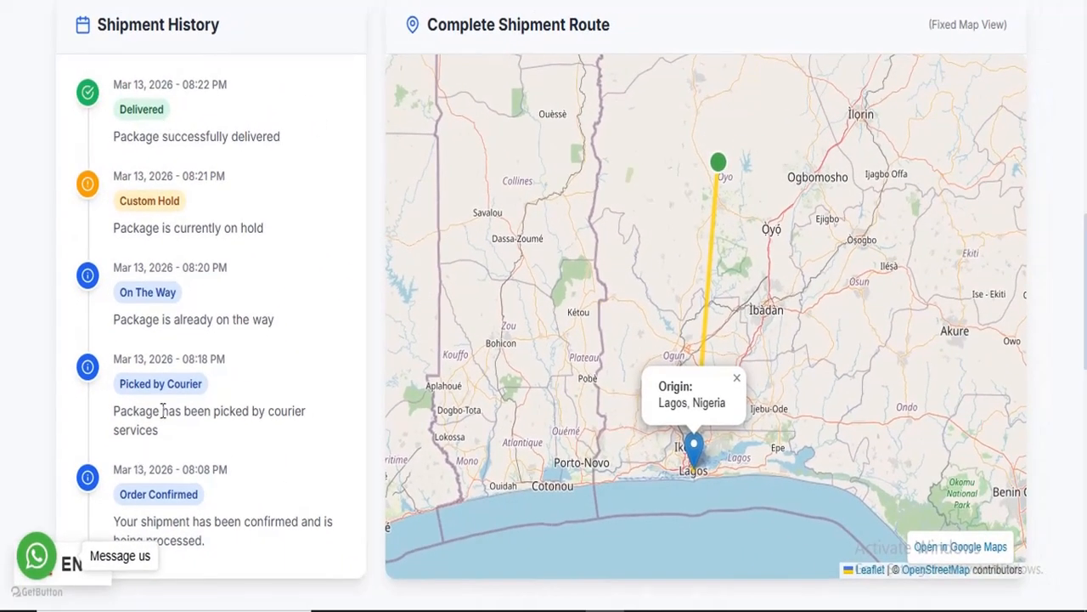
{"action": "scroll", "coordinate": [225, 356], "scroll_direction": "up", "scroll_amount": 1}
{"action": "scroll", "coordinate": [225, 356], "scroll_direction": "down", "scroll_amount": 1}
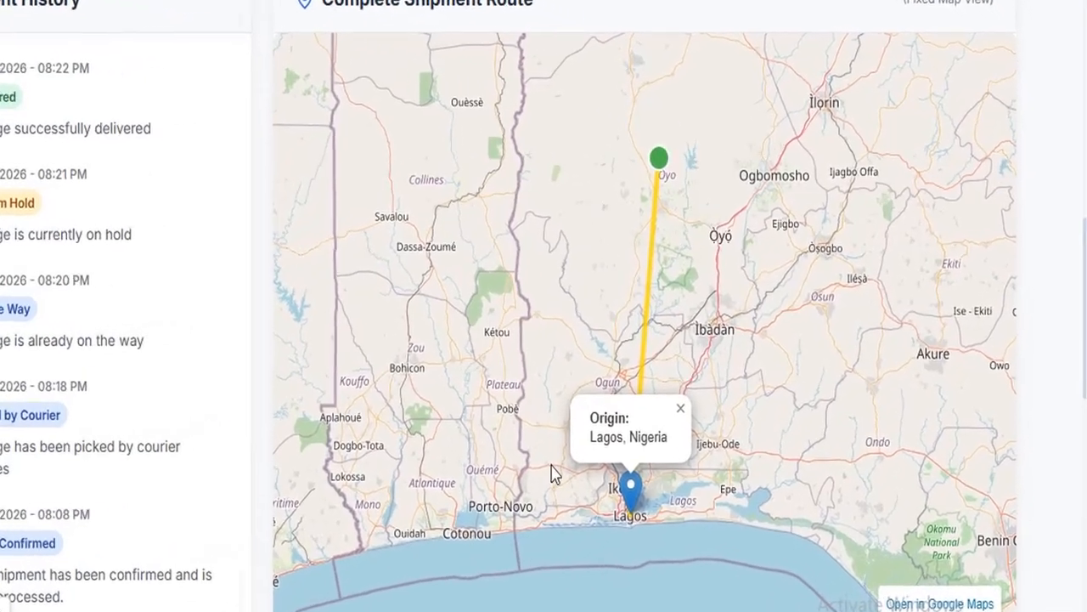
{"action": "scroll", "coordinate": [624, 427], "scroll_direction": "down", "scroll_amount": 2}
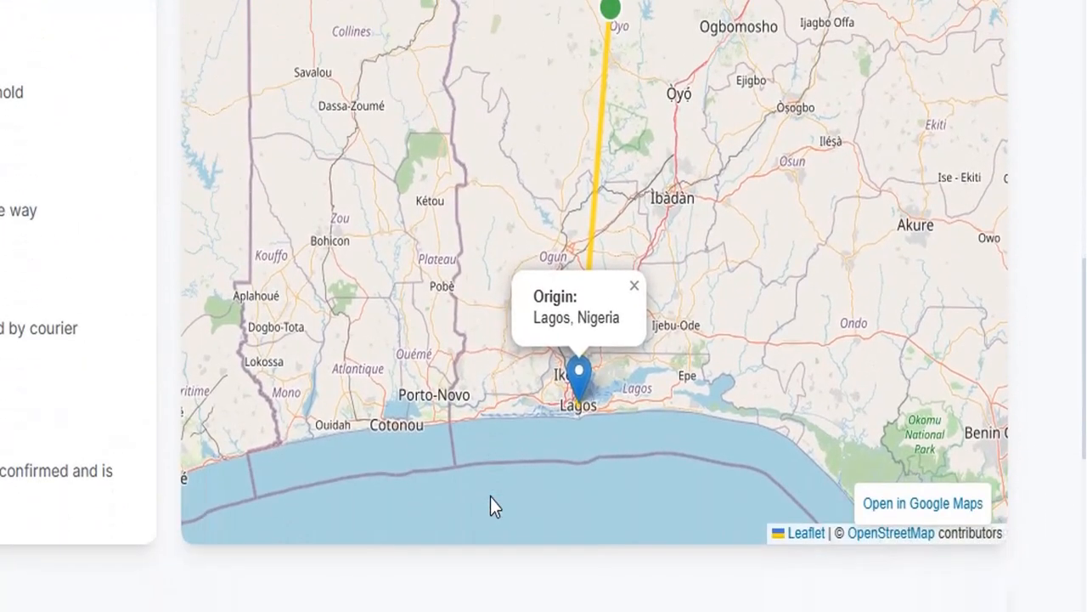
{"action": "scroll", "coordinate": [606, 333], "scroll_direction": "up", "scroll_amount": 1}
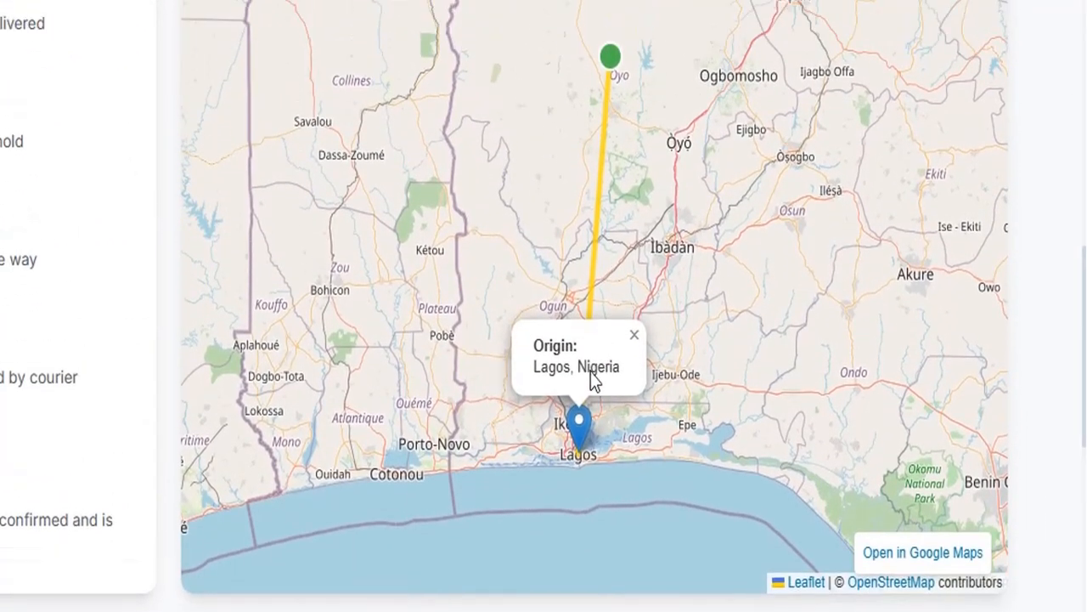
{"action": "scroll", "coordinate": [574, 450], "scroll_direction": "up", "scroll_amount": 1}
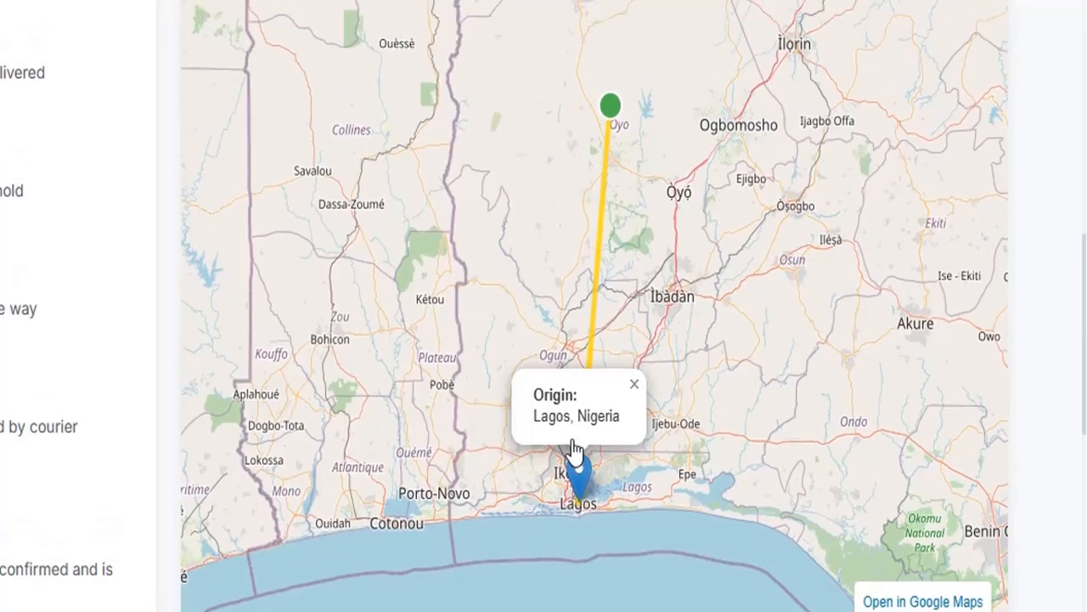
{"action": "scroll", "coordinate": [574, 454], "scroll_direction": "up", "scroll_amount": 1}
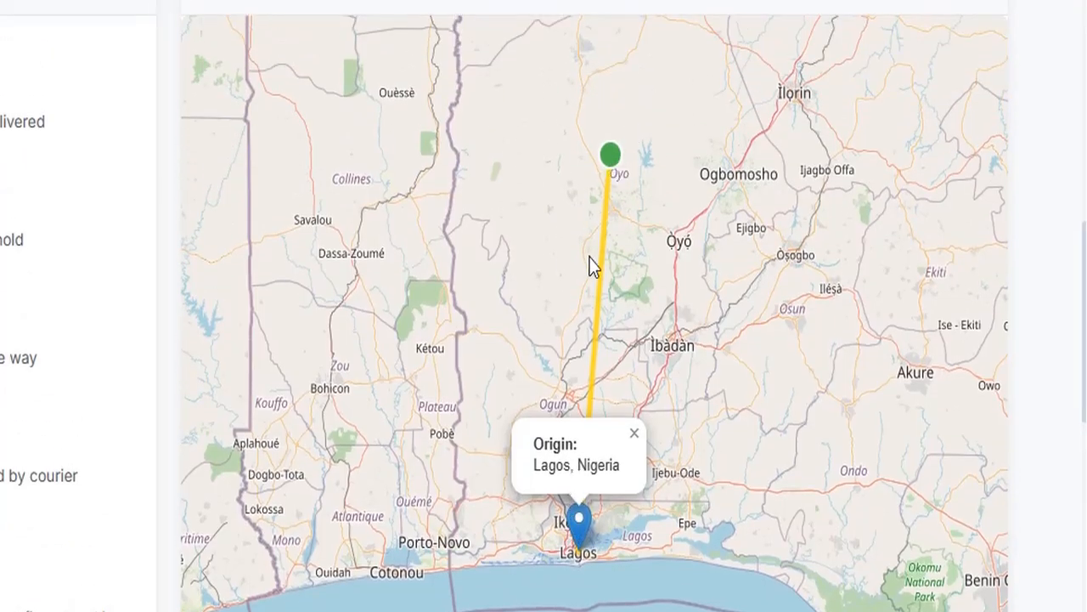
{"action": "scroll", "coordinate": [571, 229], "scroll_direction": "down", "scroll_amount": 10}
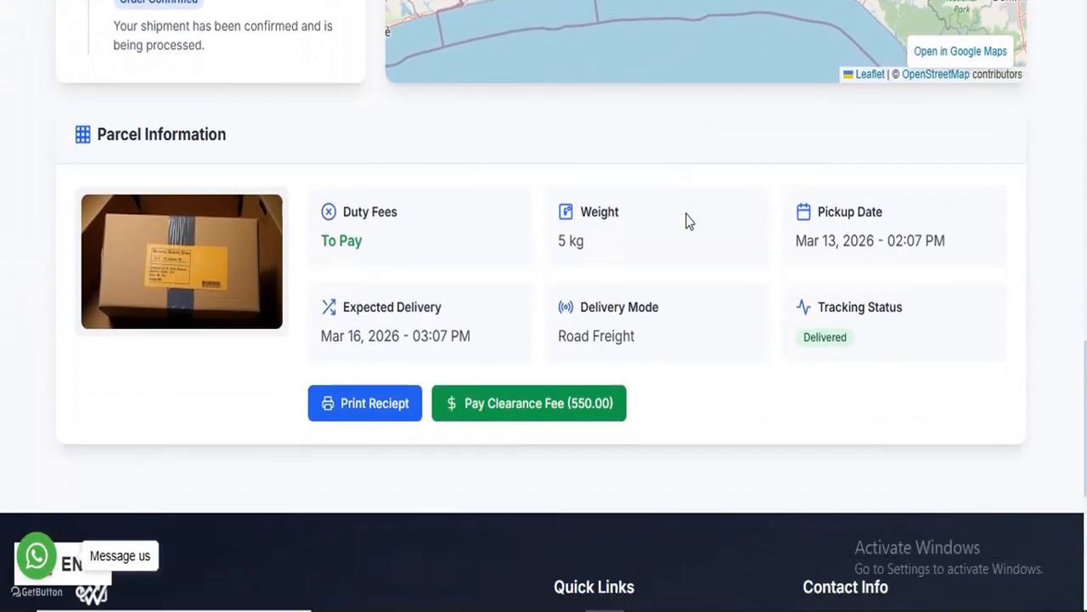
{"action": "mouse_move", "coordinate": [193, 312]}
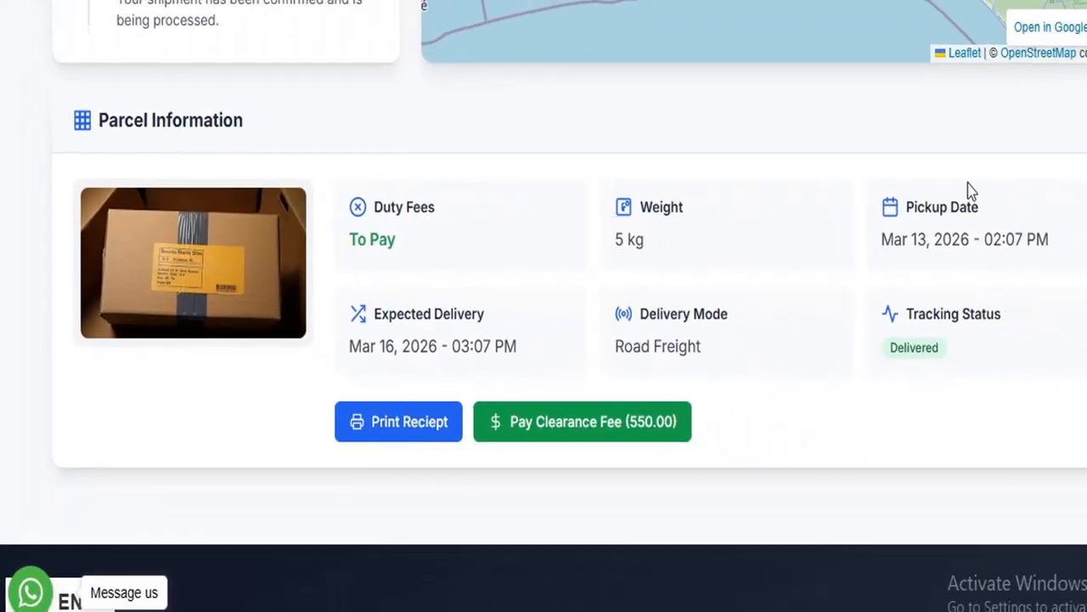
{"action": "scroll", "coordinate": [768, 354], "scroll_direction": "down", "scroll_amount": 1}
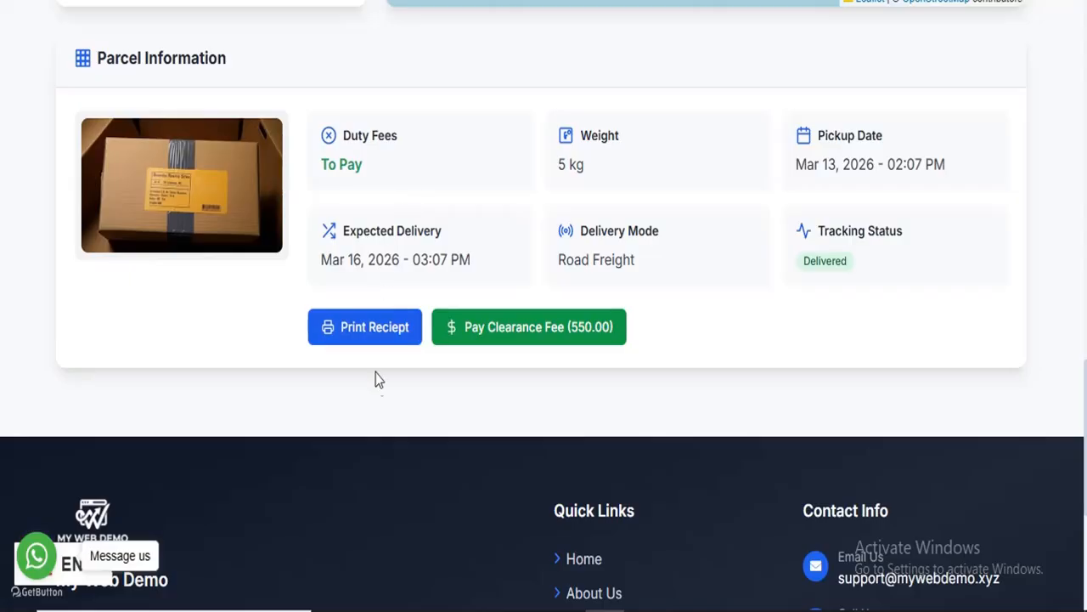
Step: Print the shipment receipt with Save as PDF as the destination and save it
{"action": "left_click", "coordinate": [395, 332]}
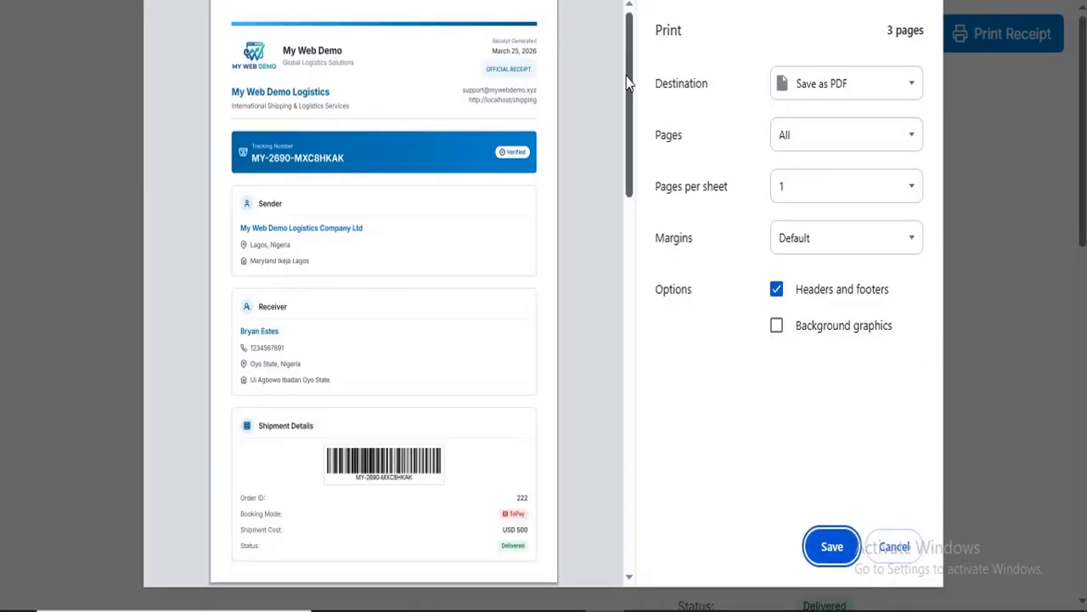
{"action": "mouse_move", "coordinate": [630, 82]}
{"action": "left_mouse_down"}
{"action": "mouse_move", "coordinate": [613, 370]}
{"action": "mouse_move", "coordinate": [643, 105]}
{"action": "mouse_move", "coordinate": [633, 81]}
{"action": "left_mouse_up"}
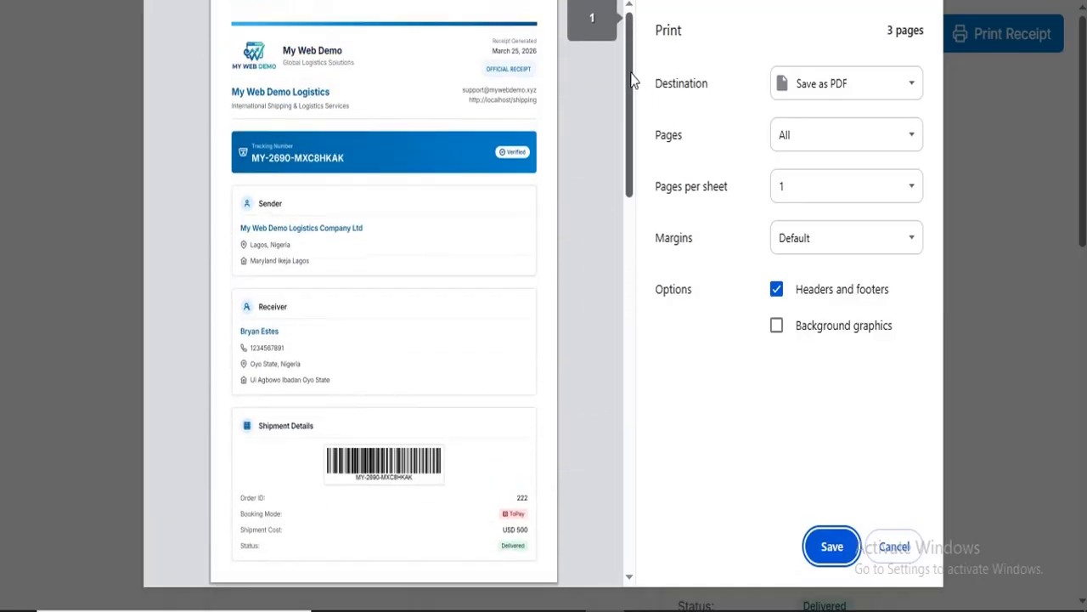
{"action": "left_click", "coordinate": [896, 91]}
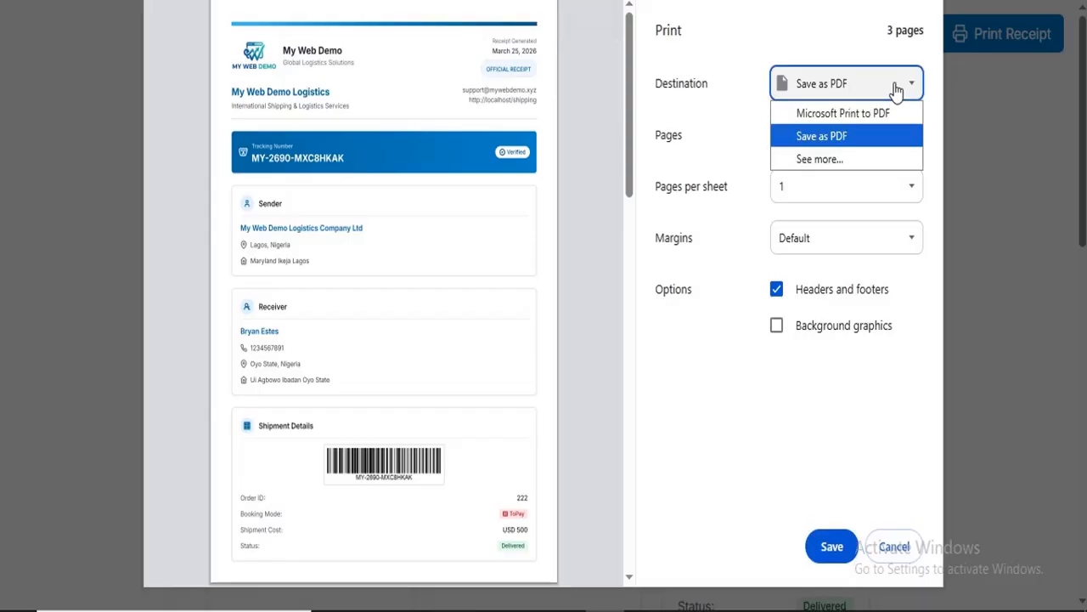
{"action": "left_click", "coordinate": [870, 137]}
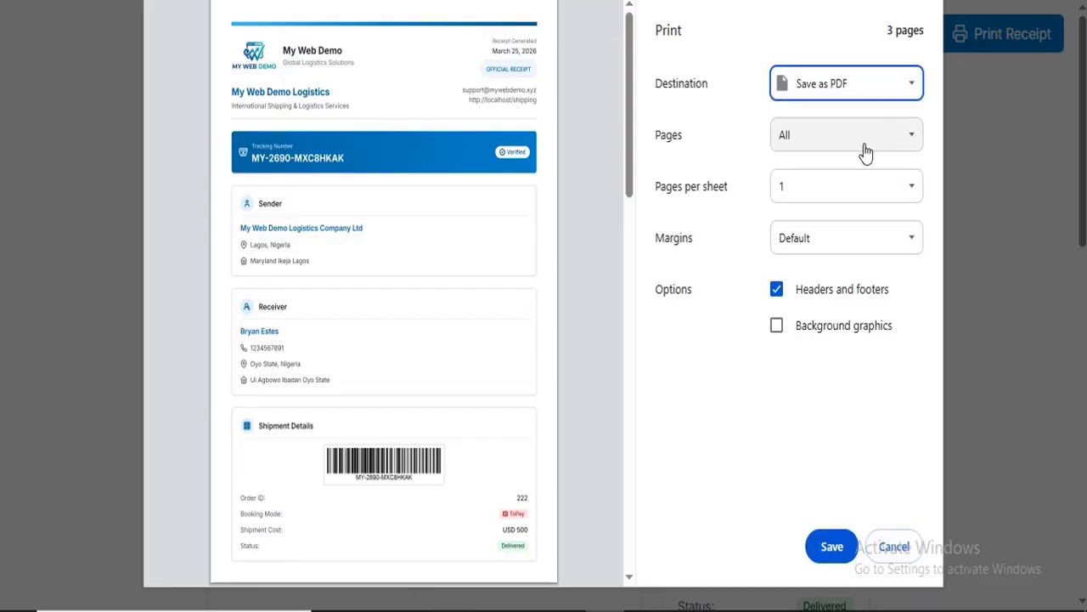
{"action": "left_click", "coordinate": [829, 549]}
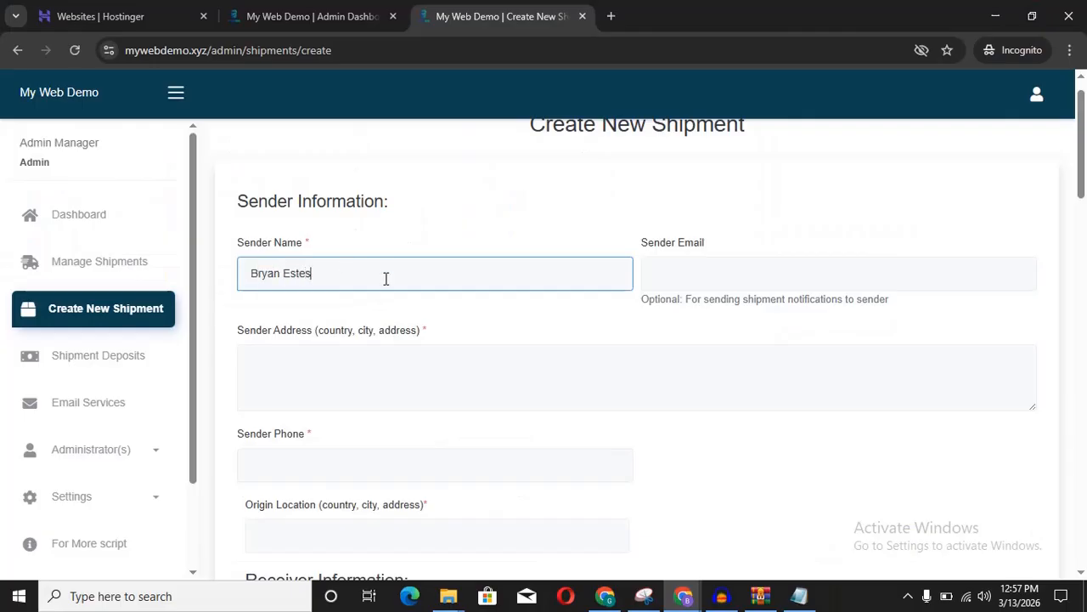
Step: Enter the sender's e-mail and the sender name My Web Demo Logistics Company Ltd
{"action": "left_click", "coordinate": [711, 273]}
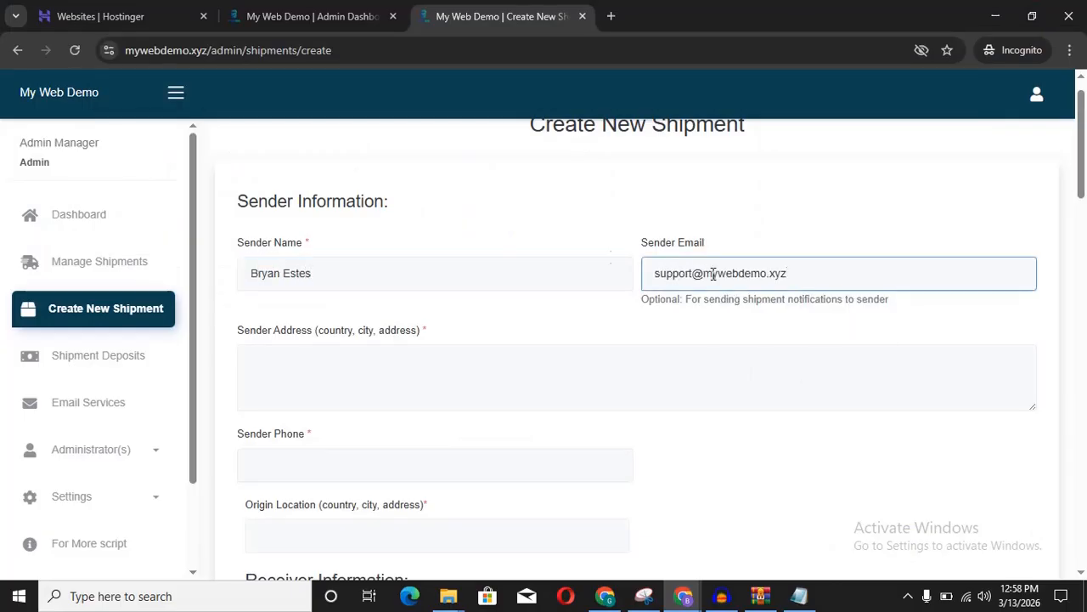
{"action": "left_click_drag", "start_coordinate": [314, 274], "coordinate": [220, 287]}
{"action": "type", "text": "My"}
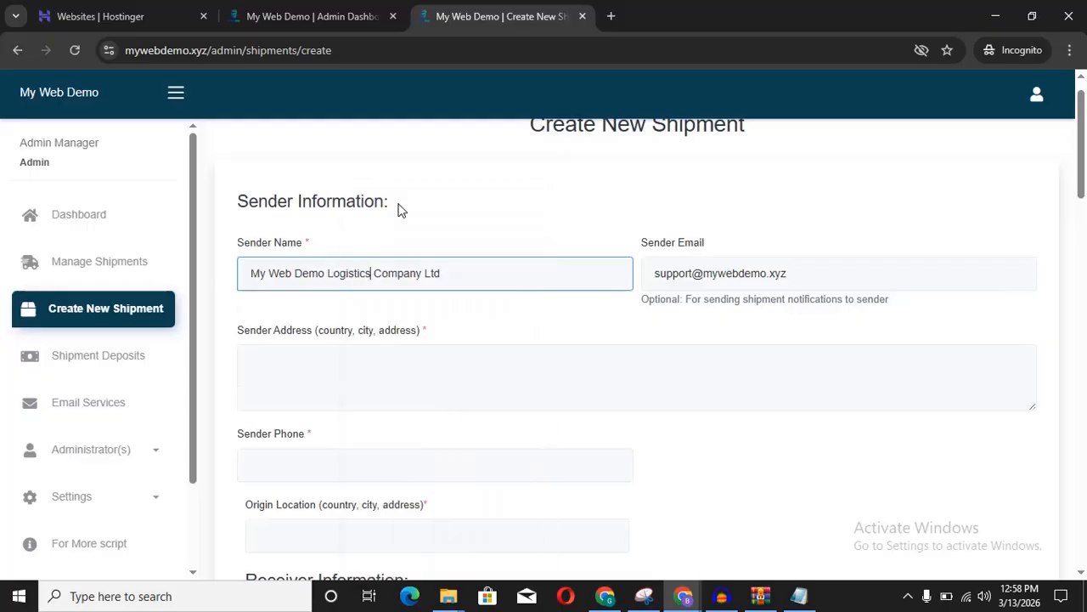
{"action": "scroll", "coordinate": [339, 254], "scroll_direction": "down", "scroll_amount": 1}
{"action": "left_click", "coordinate": [302, 268]}
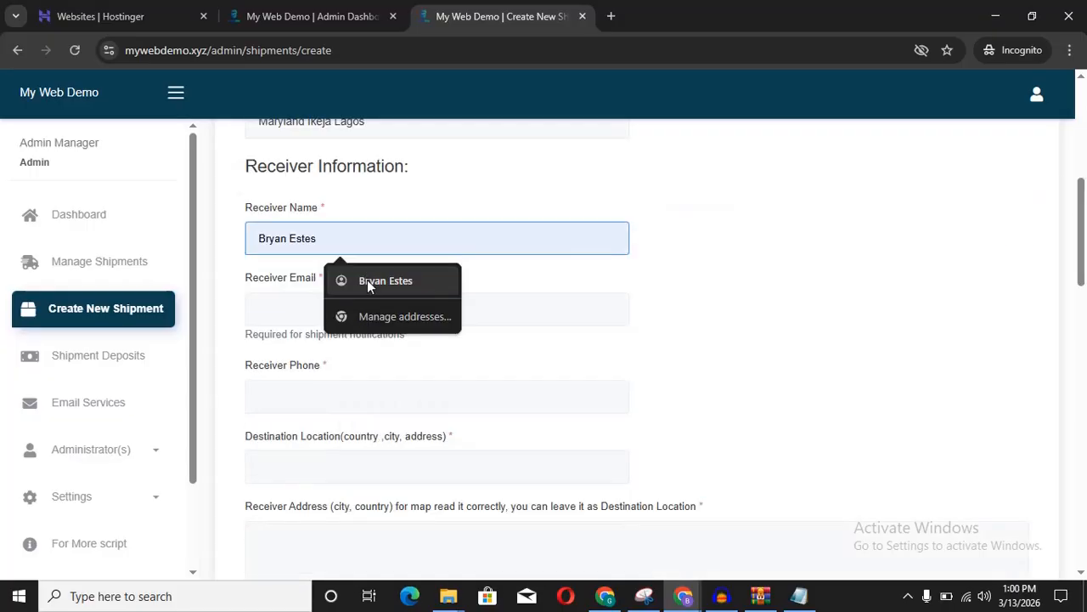
Step: Fill in the receiver details from a saved entry
{"action": "left_click", "coordinate": [367, 279]}
{"action": "left_click", "coordinate": [374, 308]}
{"action": "left_click", "coordinate": [399, 349]}
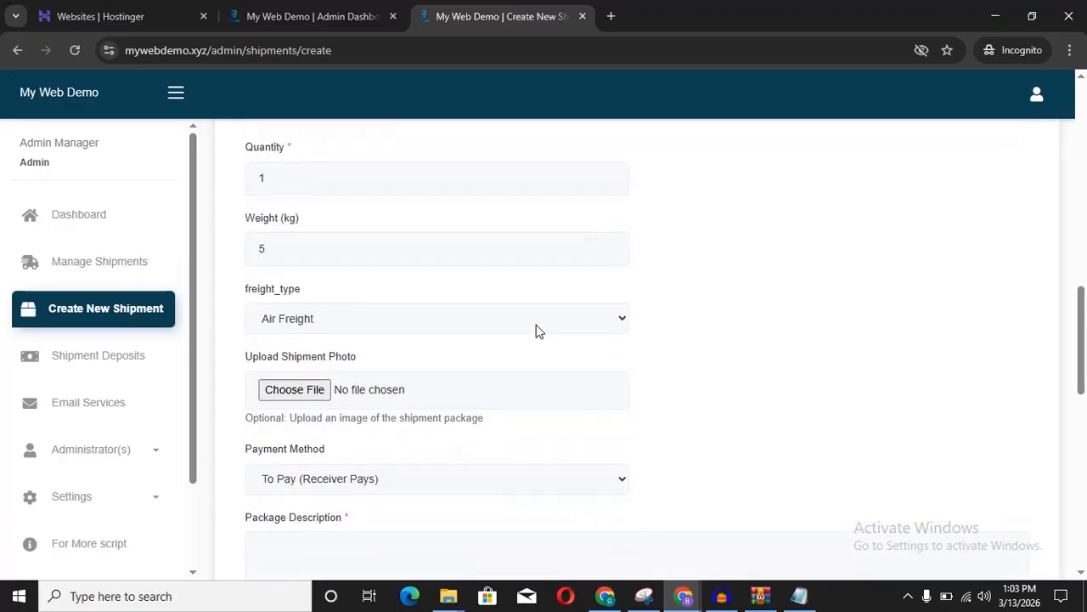
Step: Set the freight type to Road Freight and attach the package photo
{"action": "left_click", "coordinate": [536, 324]}
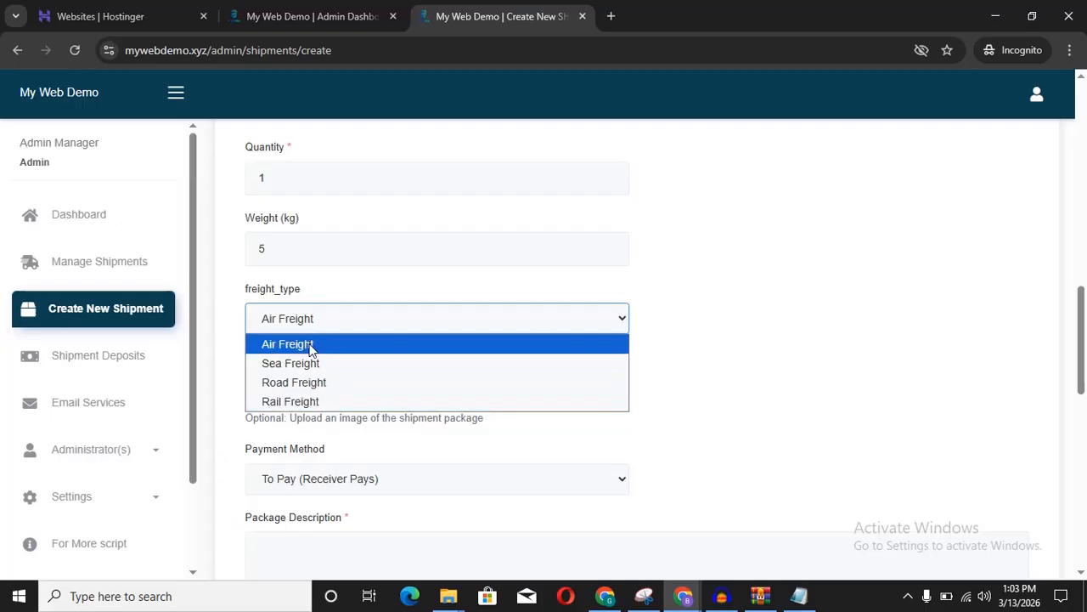
{"action": "left_click", "coordinate": [314, 382]}
{"action": "scroll", "coordinate": [619, 357], "scroll_direction": "down", "scroll_amount": 1}
{"action": "left_click", "coordinate": [294, 293]}
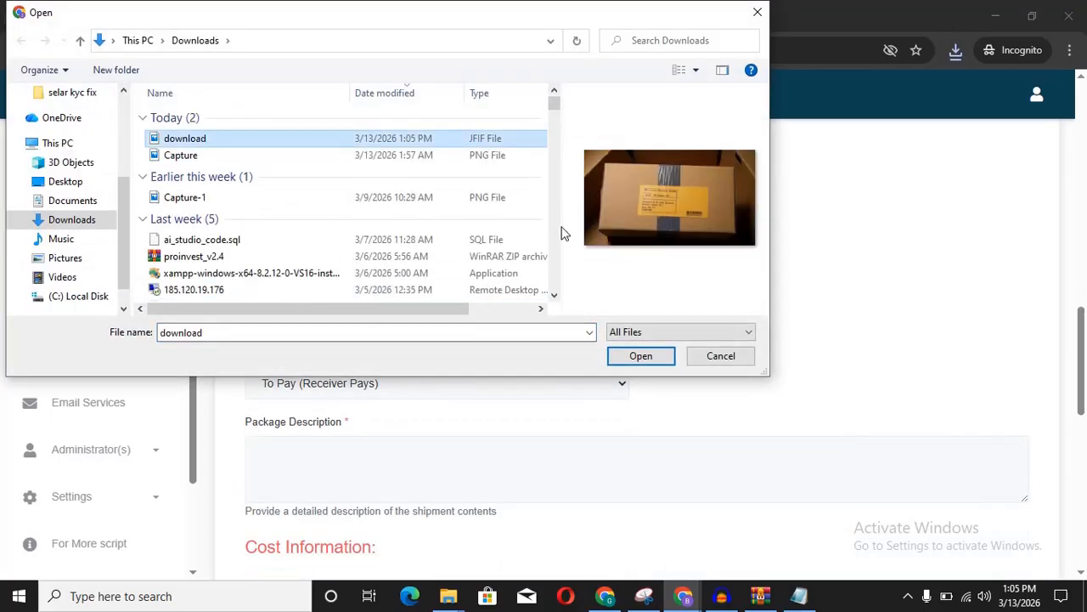
{"action": "left_click", "coordinate": [640, 355]}
Step: Choose the payment method and enter the costs, with a 50 clearance cost
{"action": "scroll", "coordinate": [789, 303], "scroll_direction": "down", "scroll_amount": 1}
{"action": "left_click", "coordinate": [466, 330]}
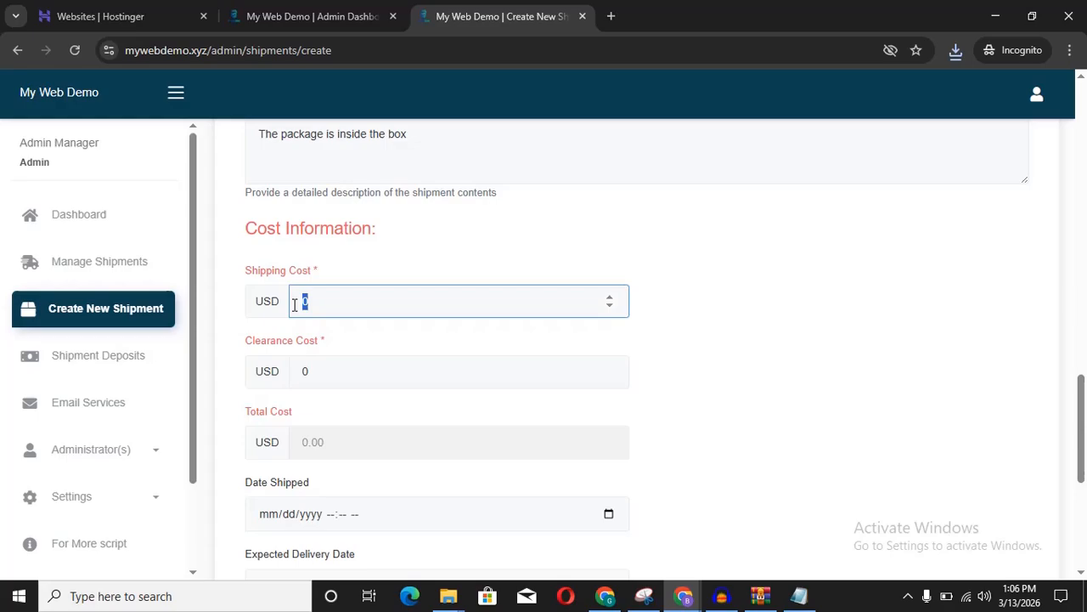
{"action": "type", "text": "500"}
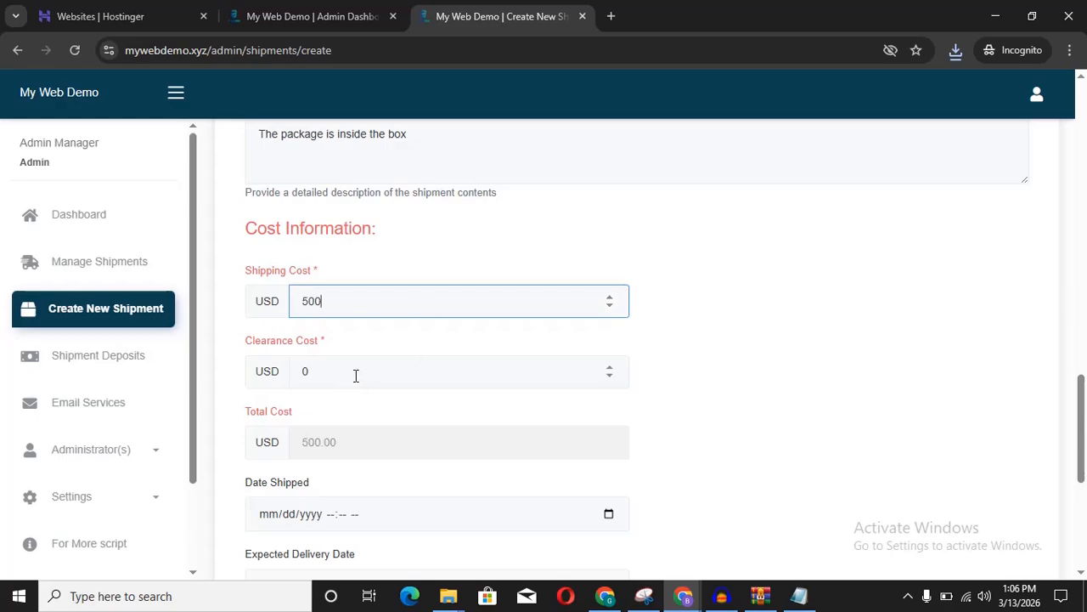
{"action": "double_click", "coordinate": [356, 376]}
{"action": "type", "text": "50"}
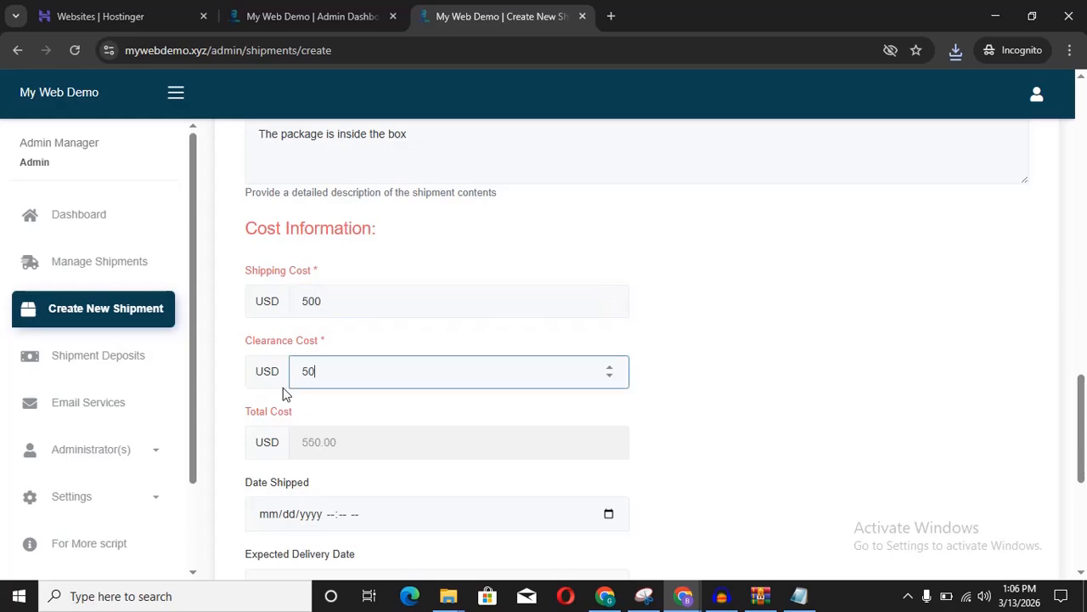
{"action": "left_click", "coordinate": [760, 364]}
{"action": "scroll", "coordinate": [759, 364], "scroll_direction": "down", "scroll_amount": 3}
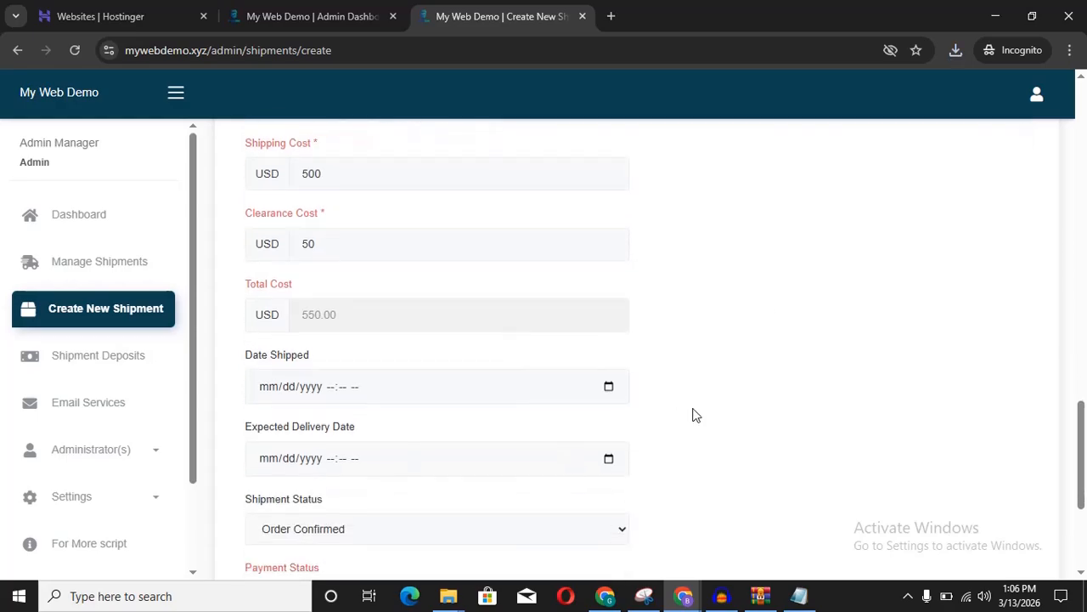
Step: Set the shipped date to March 13, 2026
{"action": "left_click", "coordinate": [609, 292]}
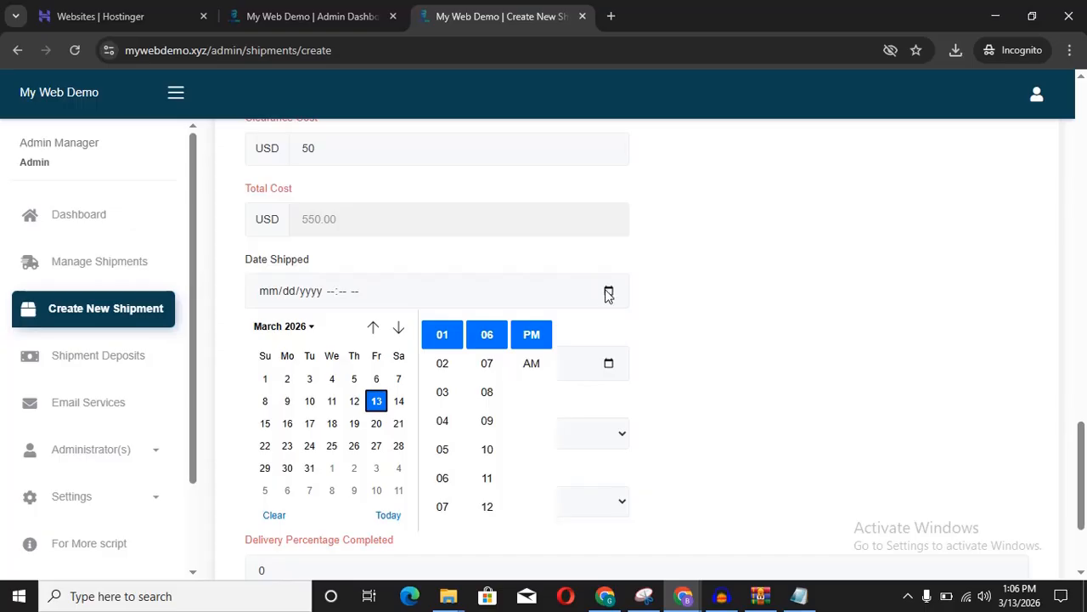
{"action": "left_click", "coordinate": [377, 403]}
{"action": "scroll", "coordinate": [395, 431], "scroll_direction": "down", "scroll_amount": 2}
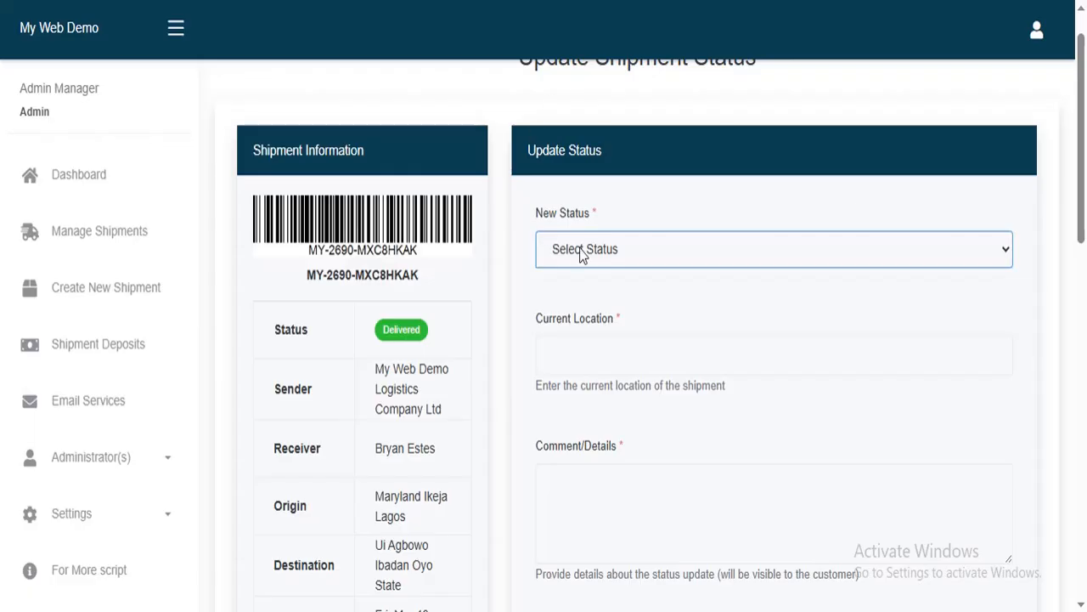
{"action": "left_click", "coordinate": [732, 254]}
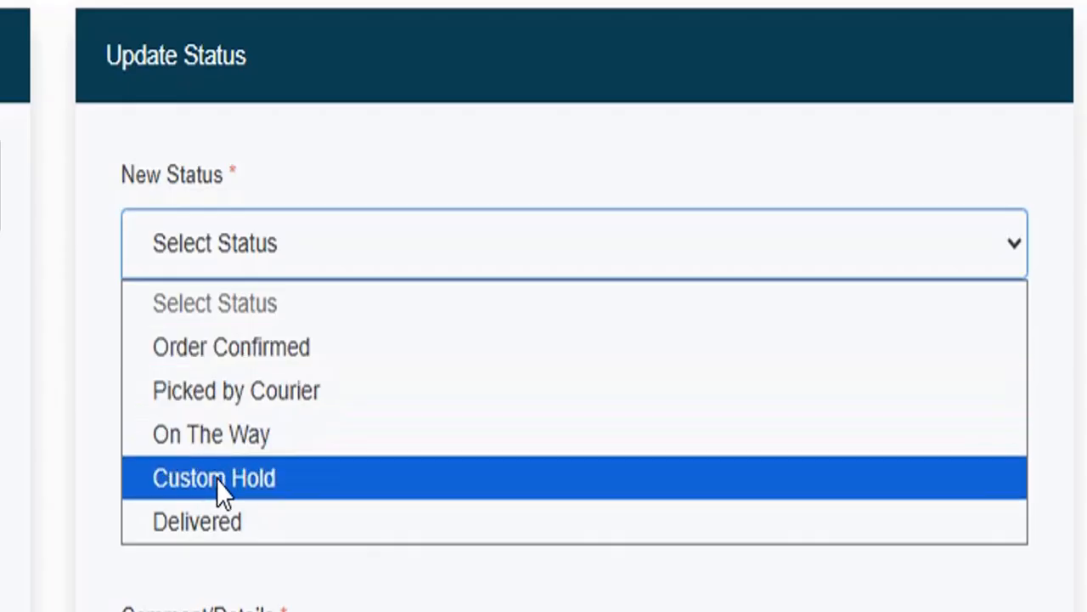
{"action": "left_click", "coordinate": [1000, 250]}
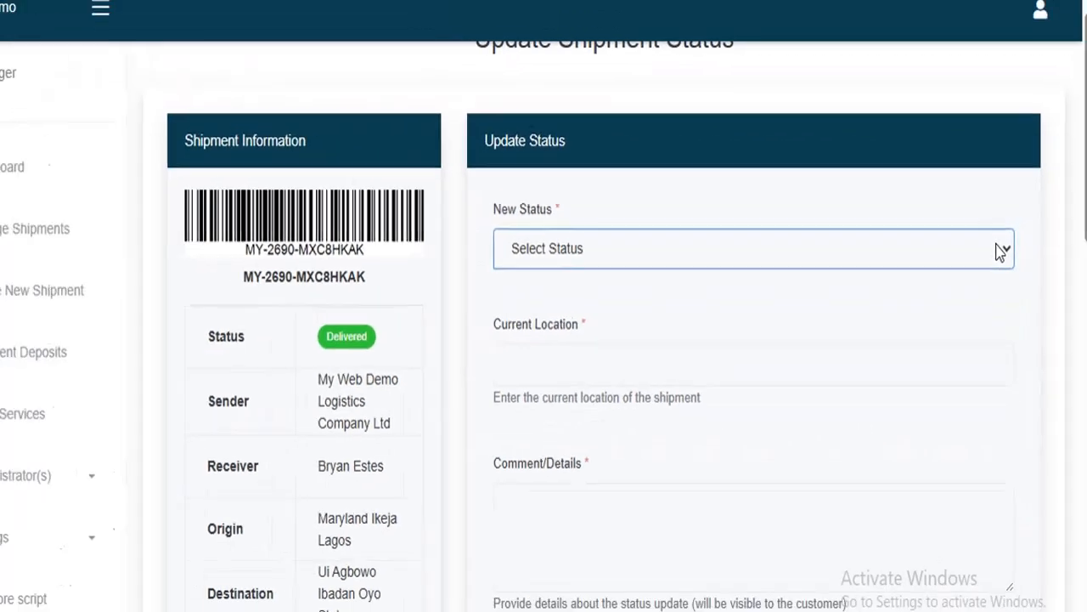
{"action": "left_click", "coordinate": [713, 353]}
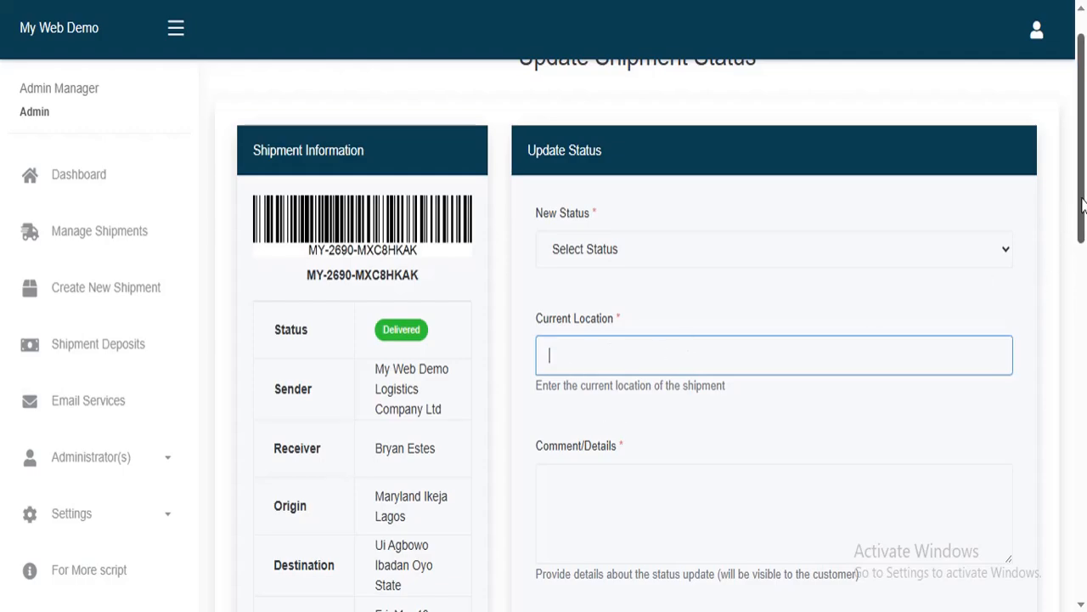
{"action": "scroll", "coordinate": [1082, 204], "scroll_direction": "down", "scroll_amount": 3}
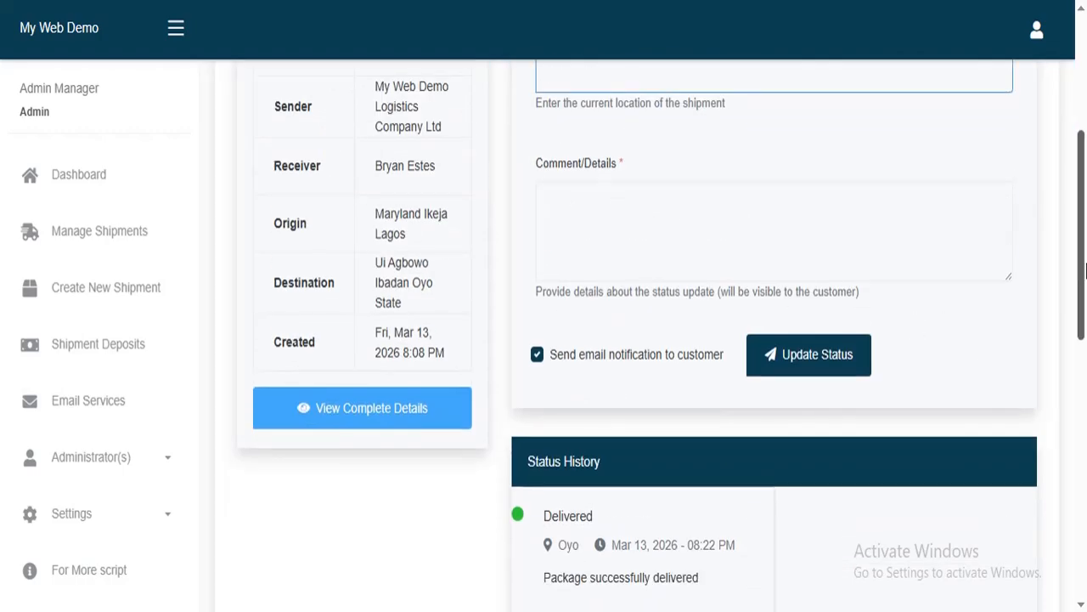
{"action": "left_click_drag", "start_coordinate": [1084, 270], "coordinate": [1072, 408]}
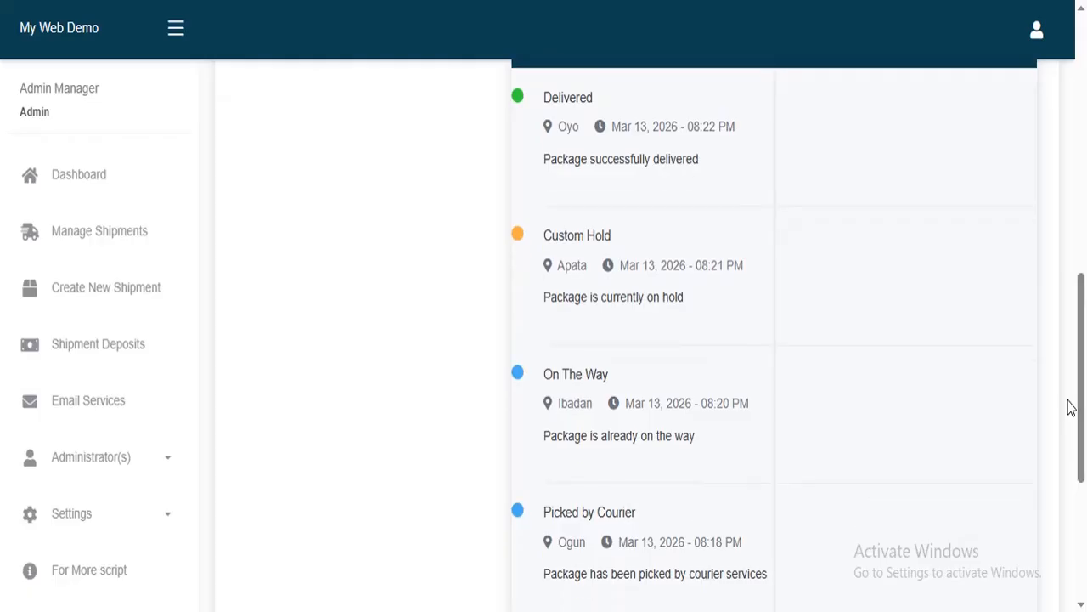
{"action": "scroll", "coordinate": [1082, 357], "scroll_direction": "up", "scroll_amount": 1}
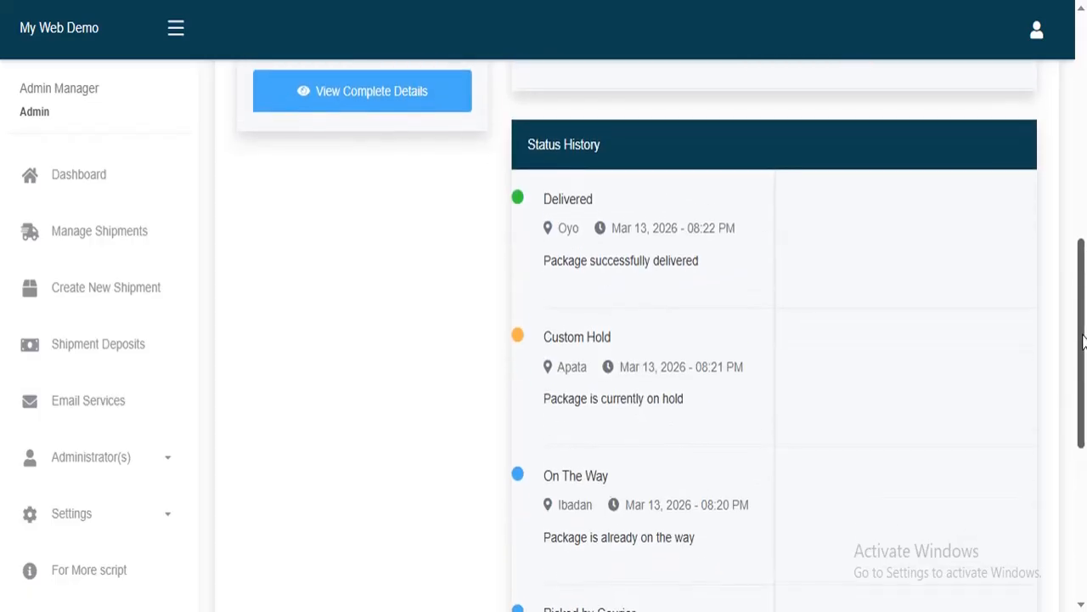
{"action": "left_click_drag", "start_coordinate": [1082, 340], "coordinate": [1058, 186]}
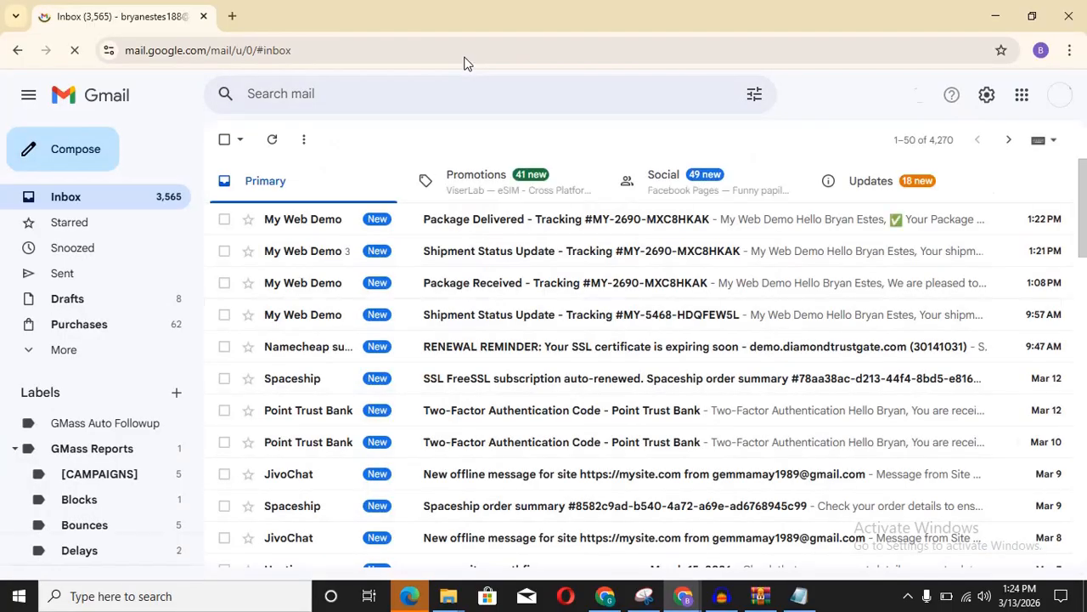
Step: Open the Shipment Status Update email and scroll to its Picked by Courier tracking information
{"action": "left_click", "coordinate": [638, 316]}
{"action": "scroll", "coordinate": [640, 318], "scroll_direction": "down", "scroll_amount": 1}
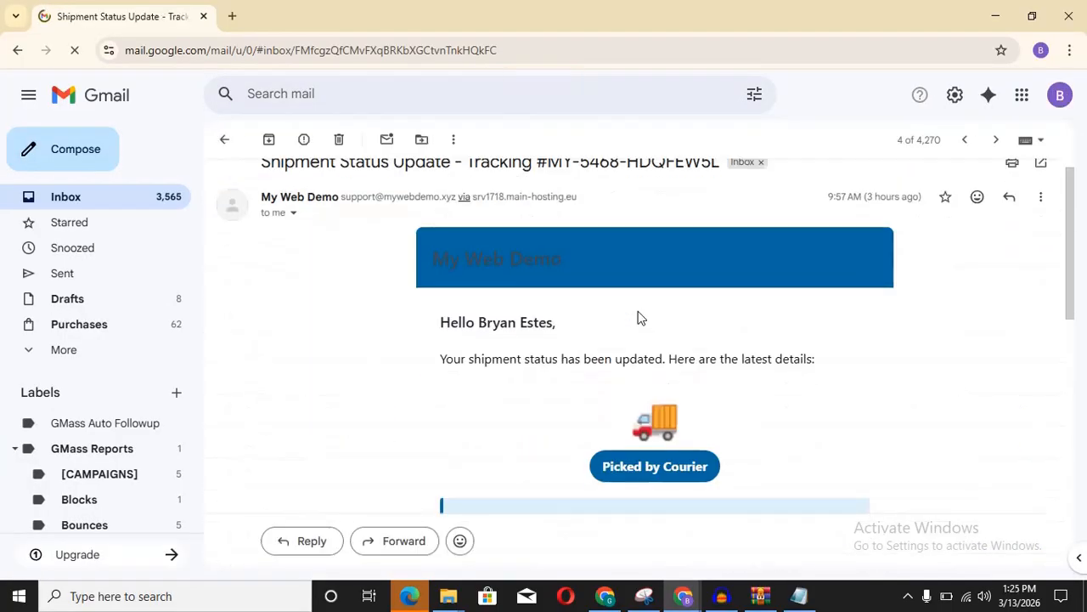
{"action": "scroll", "coordinate": [639, 318], "scroll_direction": "down", "scroll_amount": 1}
{"action": "scroll", "coordinate": [640, 317], "scroll_direction": "down", "scroll_amount": 5}
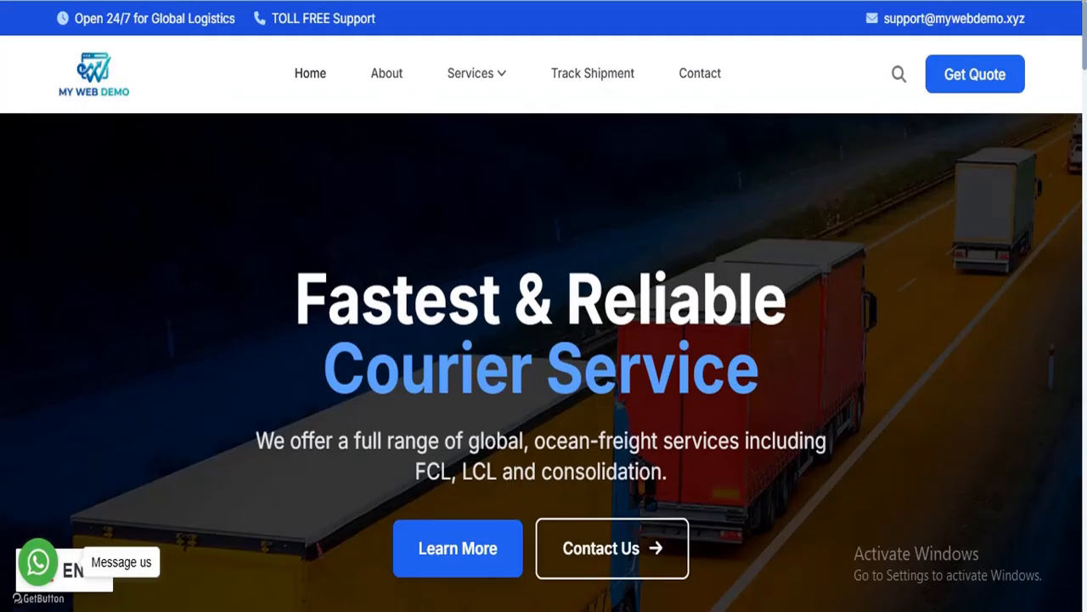
{"action": "scroll", "coordinate": [544, 340], "scroll_direction": "down", "scroll_amount": 3}
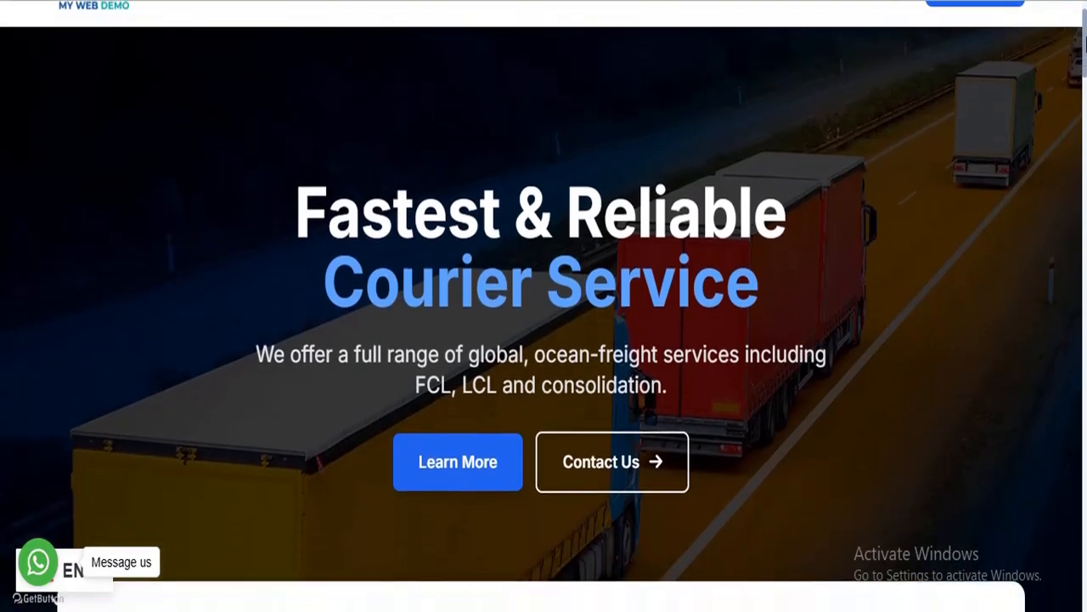
{"action": "scroll", "coordinate": [980, 224], "scroll_direction": "up", "scroll_amount": 3}
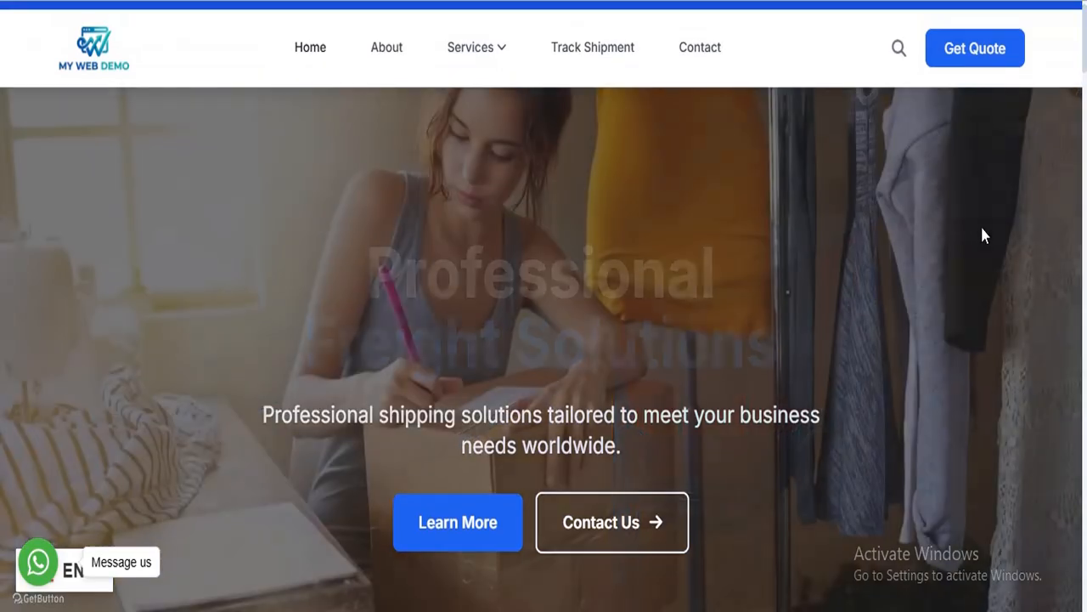
{"action": "mouse_move", "coordinate": [1084, 59]}
{"action": "left_mouse_down"}
{"action": "mouse_move", "coordinate": [1084, 574]}
{"action": "mouse_move", "coordinate": [1084, 56]}
{"action": "left_mouse_up"}
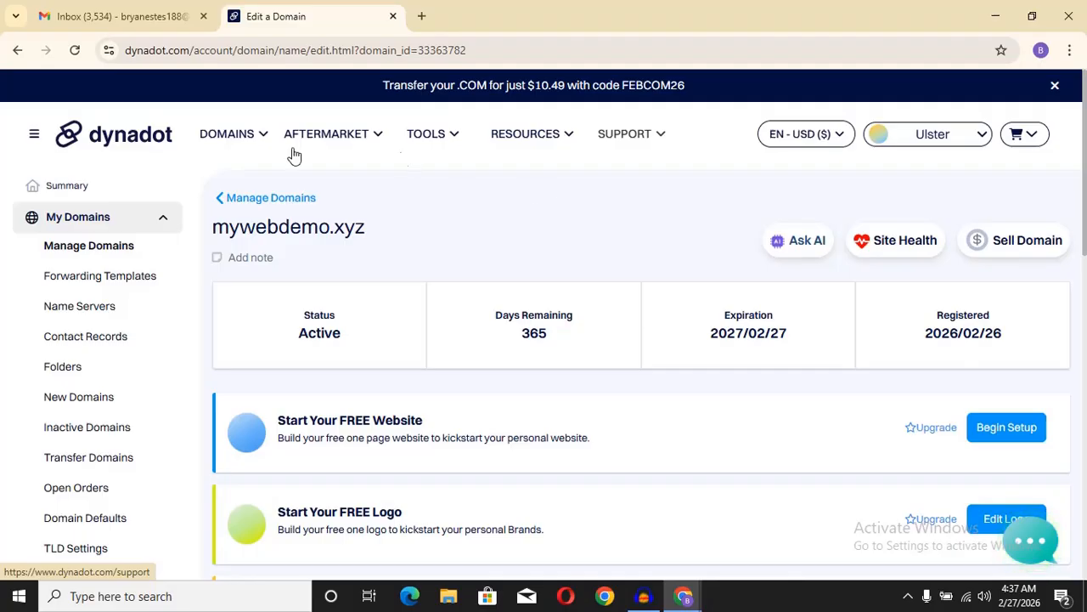
{"action": "mouse_move", "coordinate": [252, 155]}
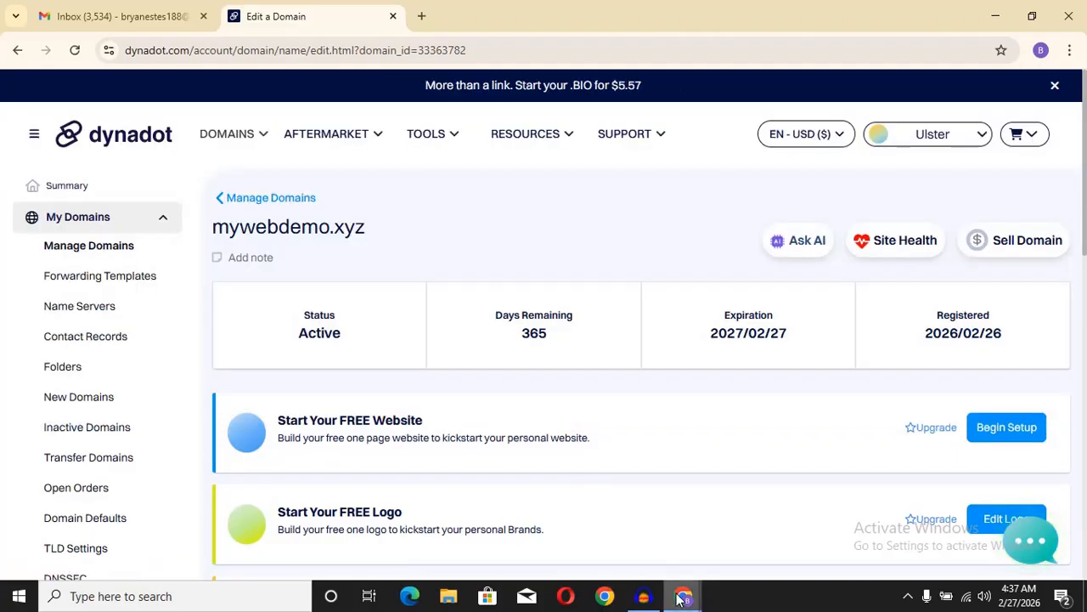
{"action": "mouse_move", "coordinate": [684, 597]}
{"action": "left_click", "coordinate": [730, 509]}
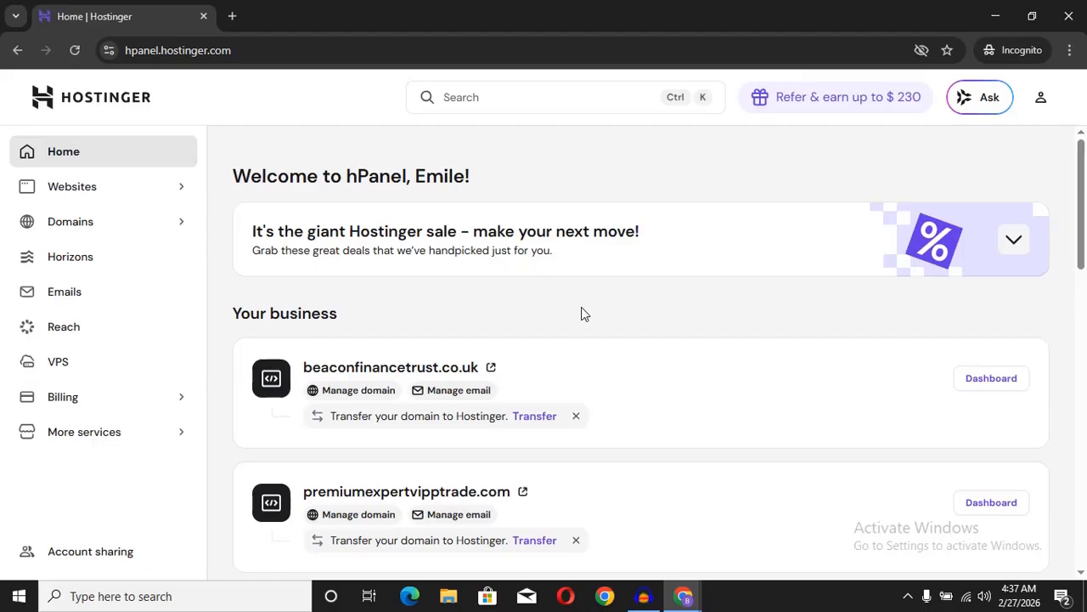
{"action": "mouse_move", "coordinate": [684, 596]}
{"action": "left_click", "coordinate": [642, 561]}
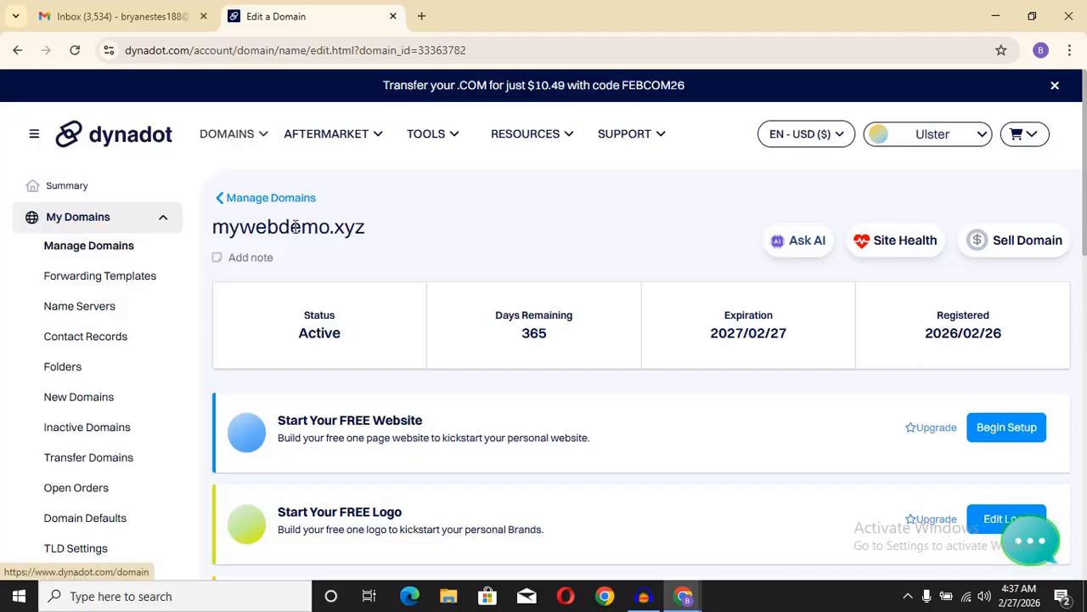
{"action": "left_click_drag", "start_coordinate": [291, 225], "coordinate": [365, 236]}
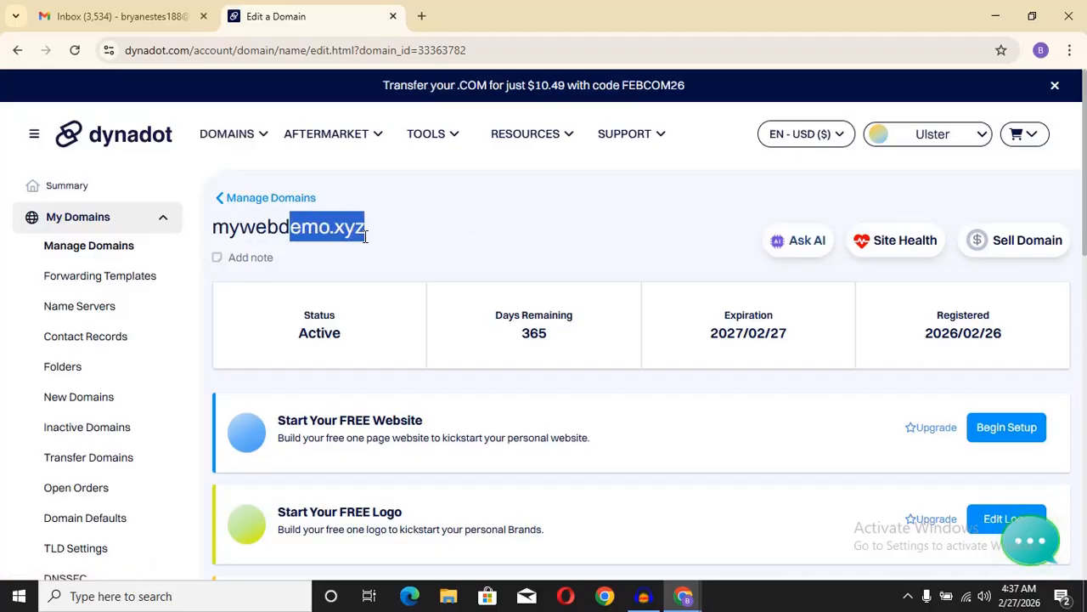
{"action": "left_click", "coordinate": [429, 233]}
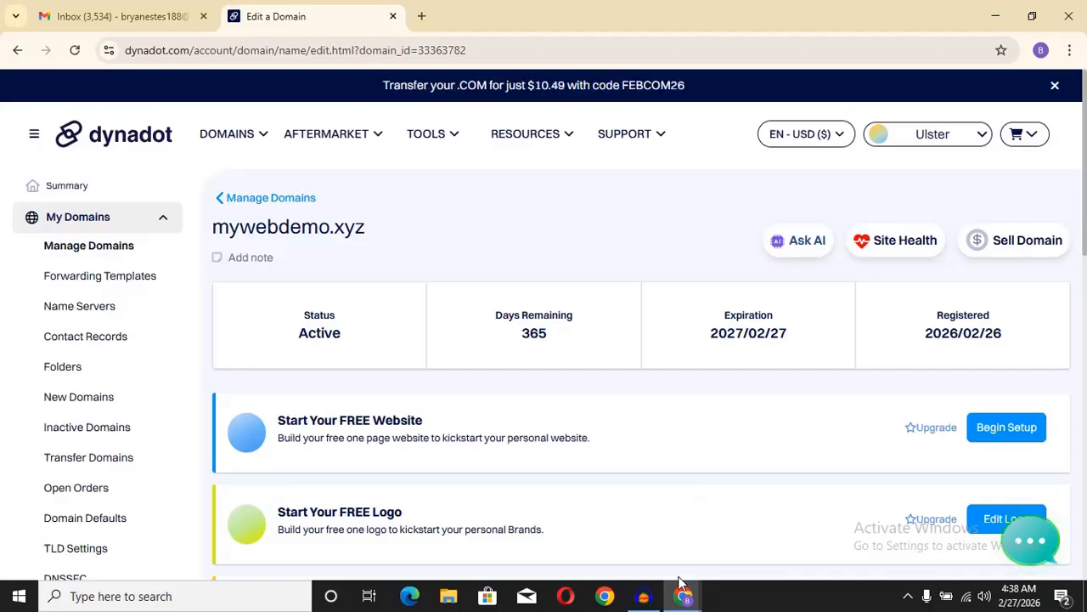
{"action": "mouse_move", "coordinate": [681, 599]}
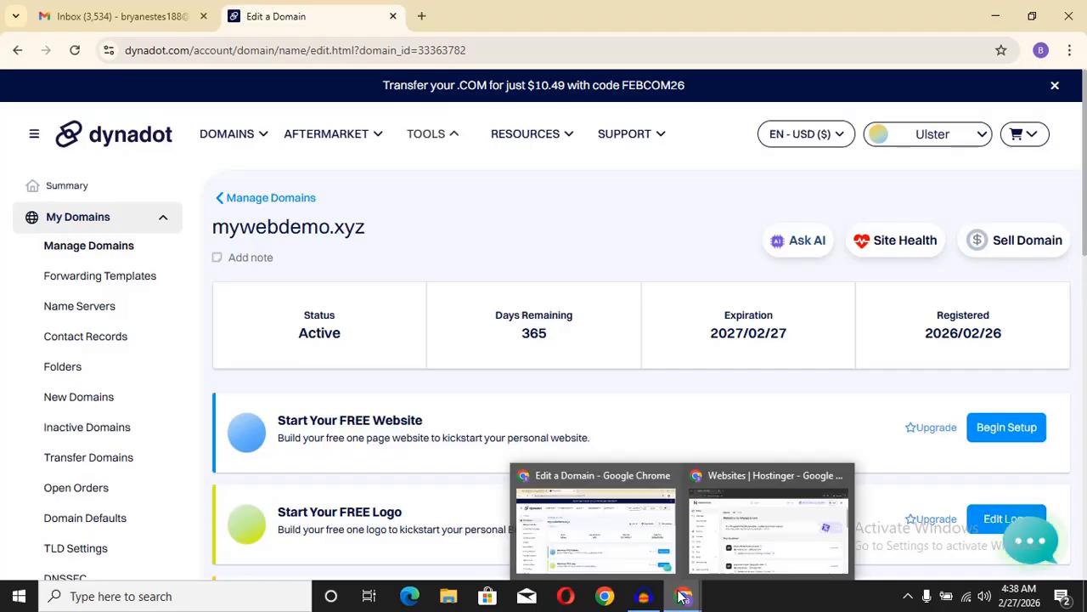
Step: From the hPanel Websites list, add a new Custom PHP/HTML website
{"action": "left_click", "coordinate": [693, 517]}
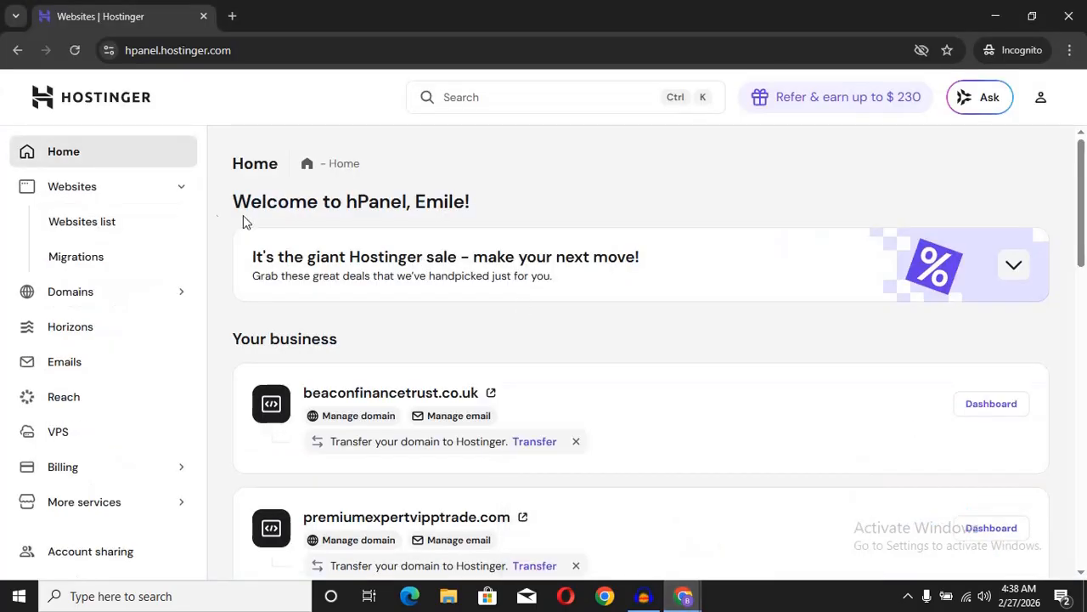
{"action": "left_click", "coordinate": [92, 228]}
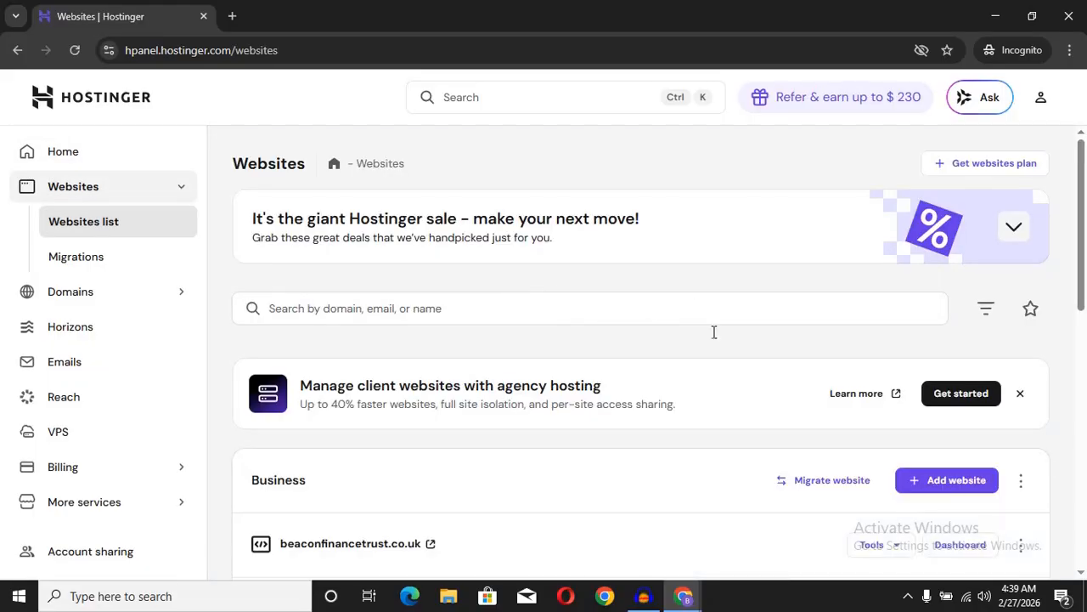
{"action": "left_click", "coordinate": [952, 482]}
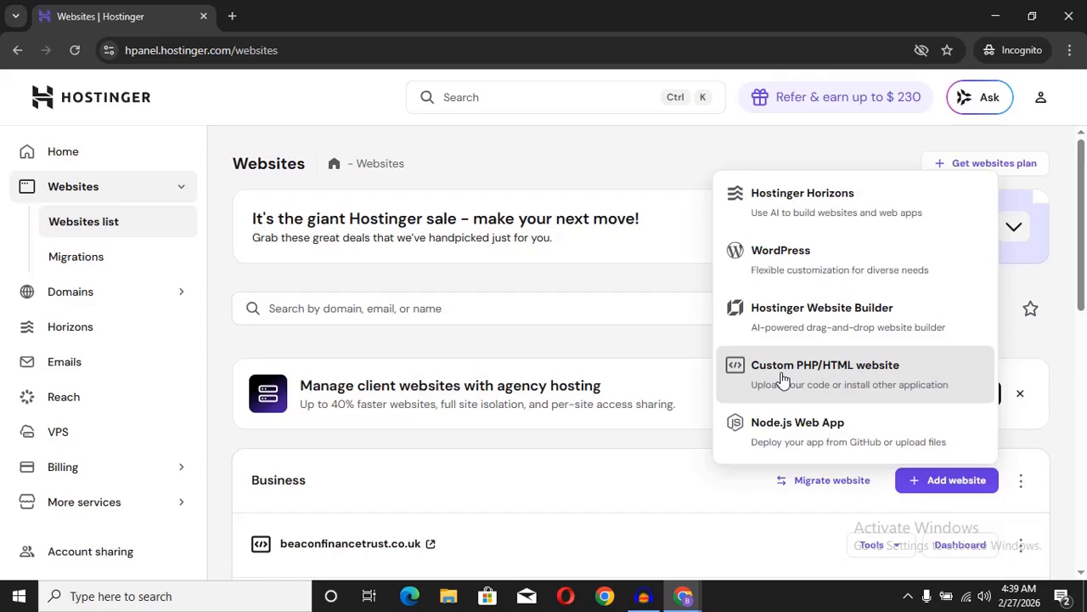
{"action": "left_click", "coordinate": [830, 380]}
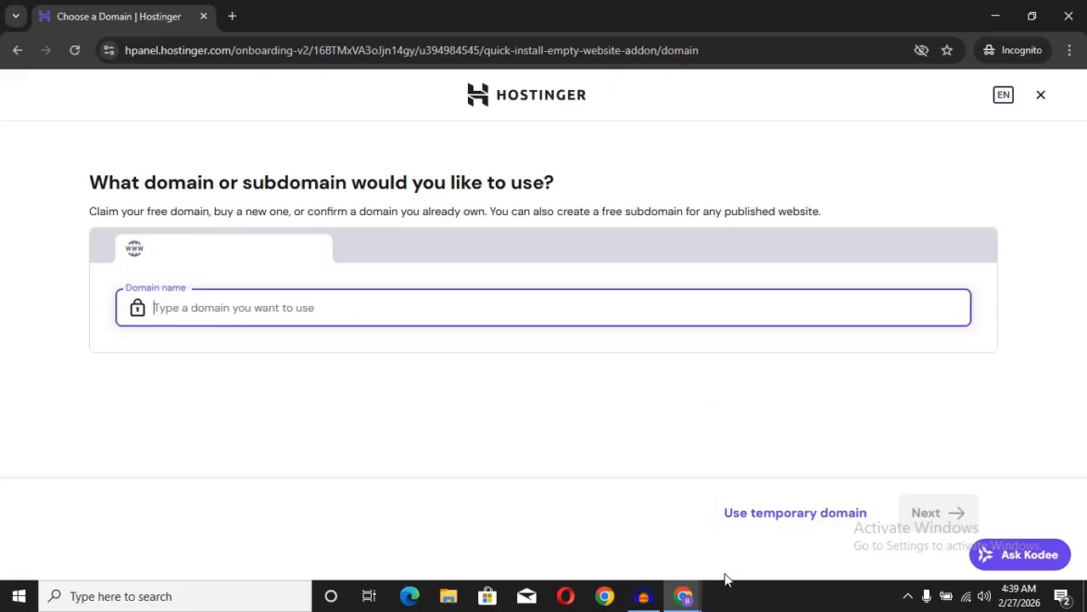
Step: Copy the domain name mywebdemo.xyz from the Dynadot domain page
{"action": "mouse_move", "coordinate": [688, 597]}
{"action": "left_click", "coordinate": [641, 556]}
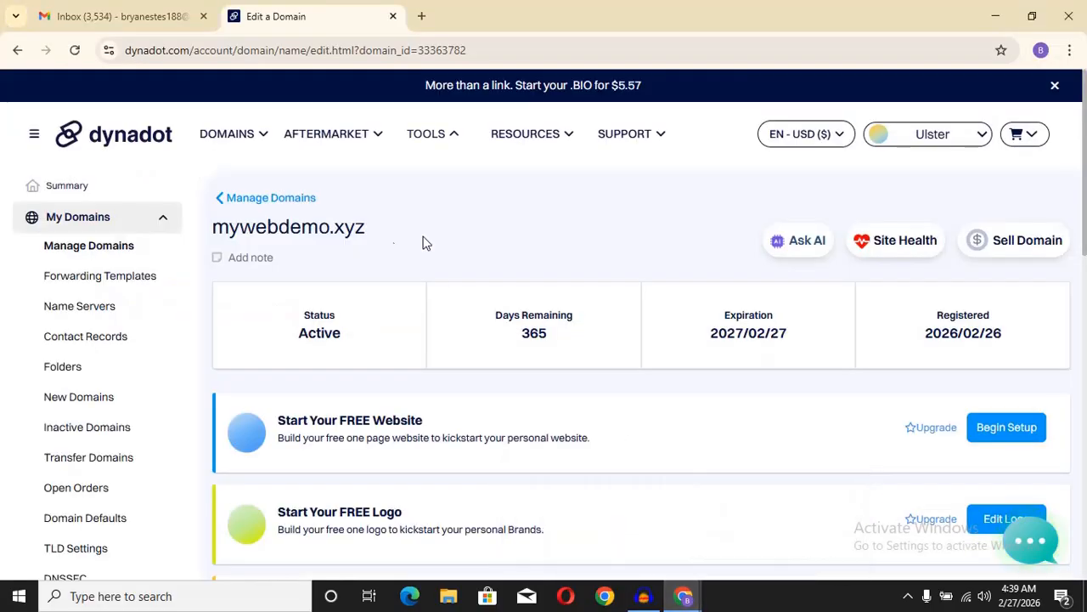
{"action": "left_click_drag", "start_coordinate": [383, 230], "coordinate": [212, 228]}
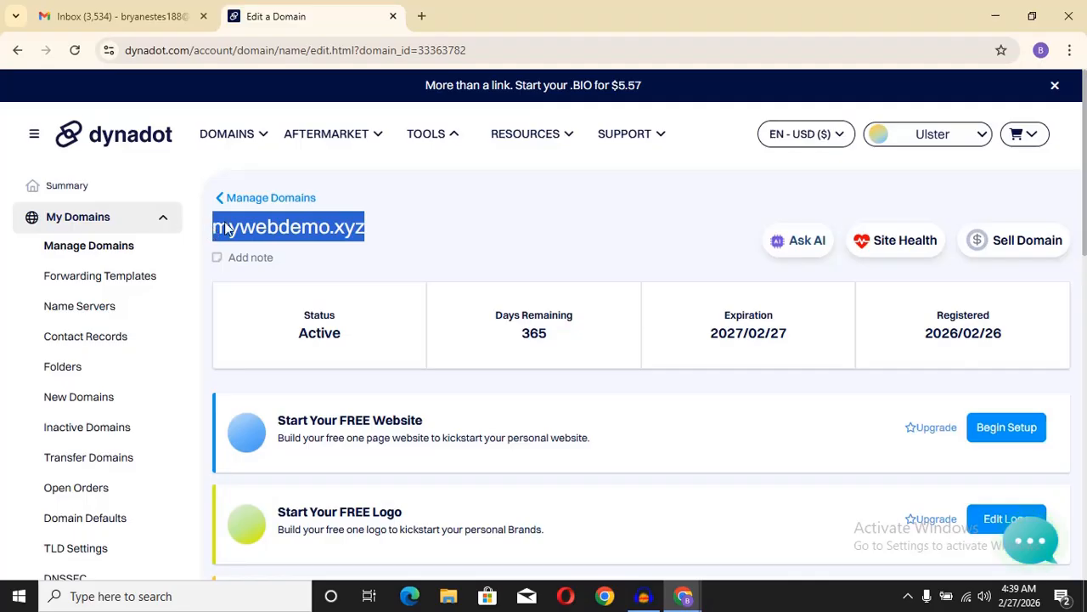
{"action": "right_click", "coordinate": [287, 231]}
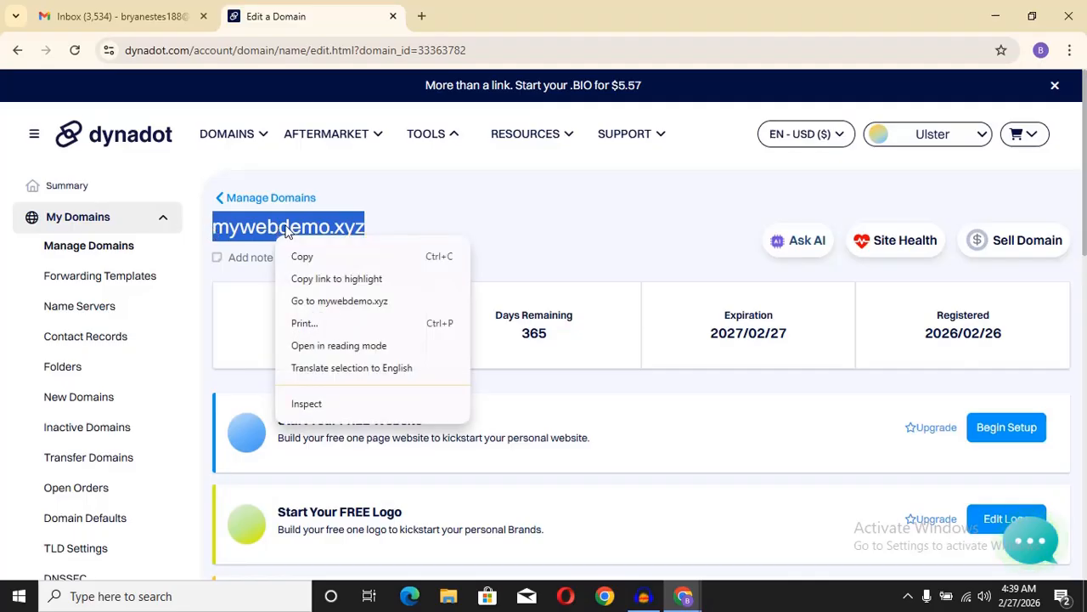
{"action": "left_click", "coordinate": [316, 263]}
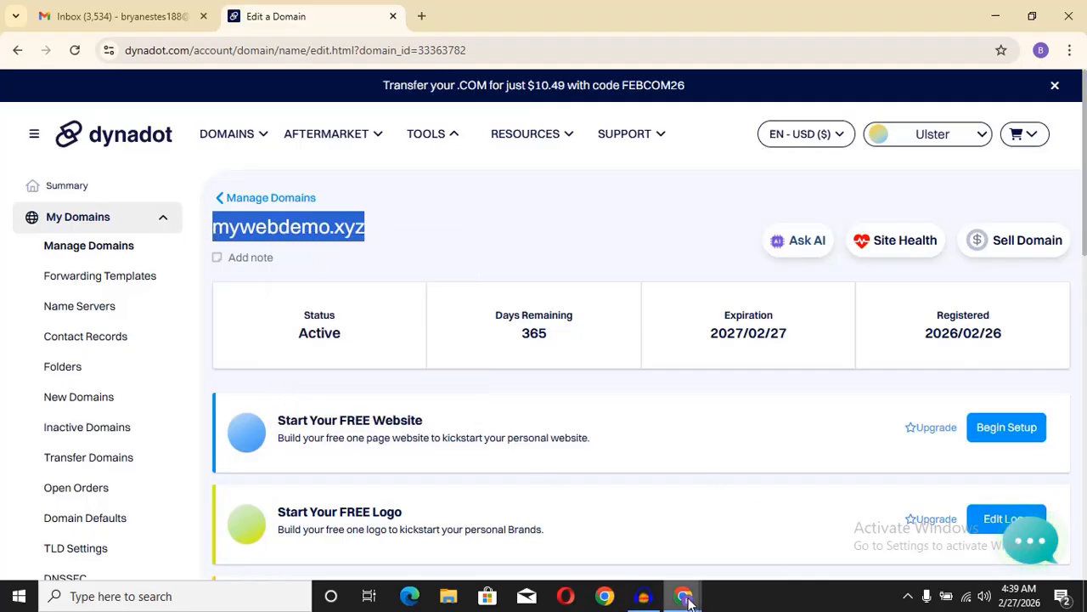
Step: Enter mywebdemo.xyz as the domain, use the owned domain, and create the website
{"action": "mouse_move", "coordinate": [684, 598]}
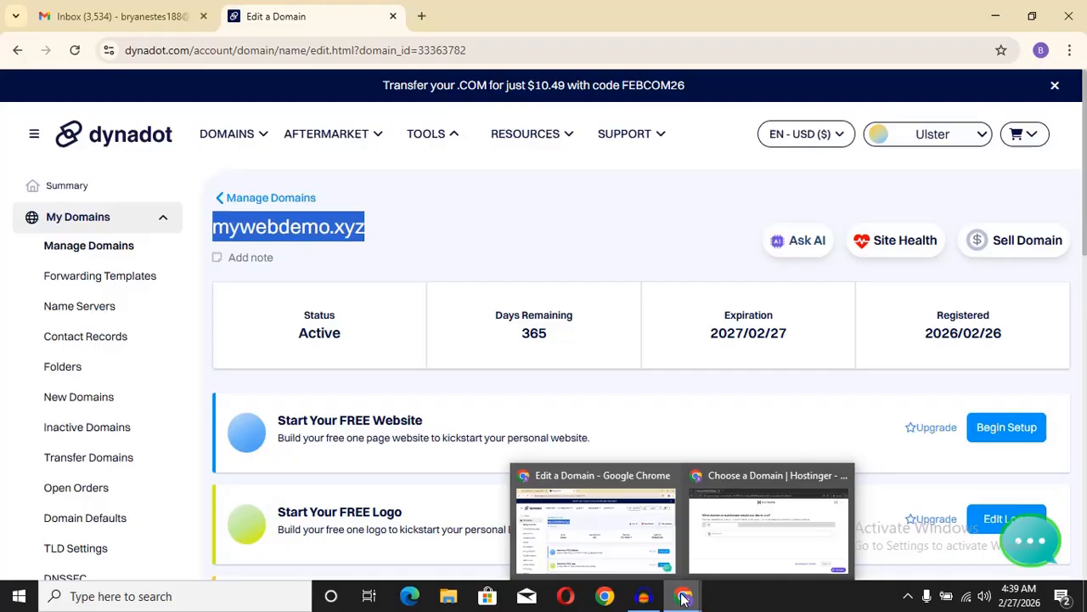
{"action": "left_click", "coordinate": [723, 549]}
{"action": "left_click", "coordinate": [157, 297]}
{"action": "right_click", "coordinate": [179, 309]}
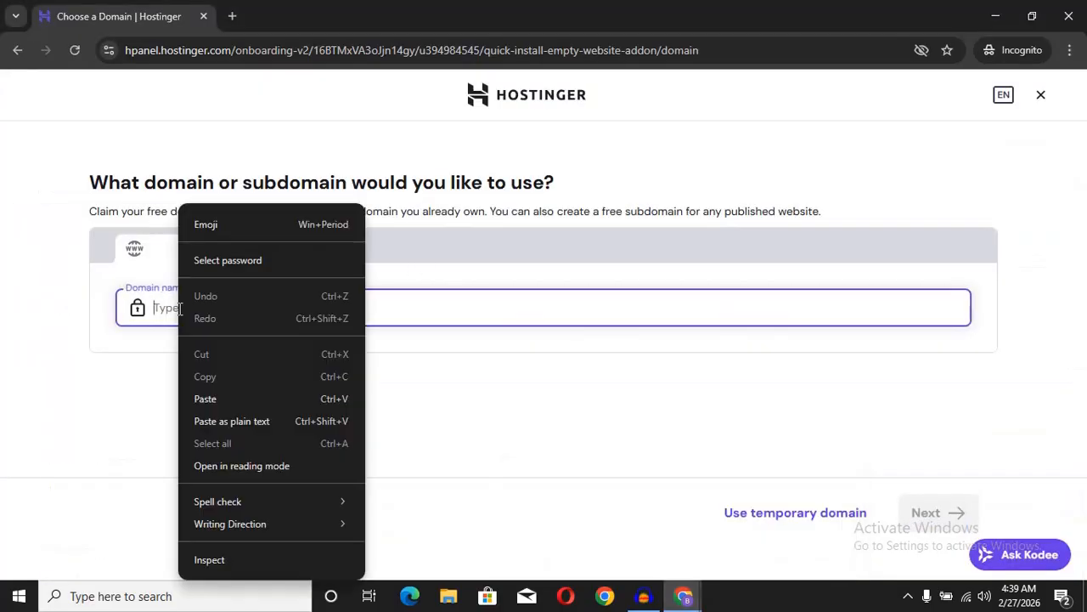
{"action": "left_click", "coordinate": [203, 400]}
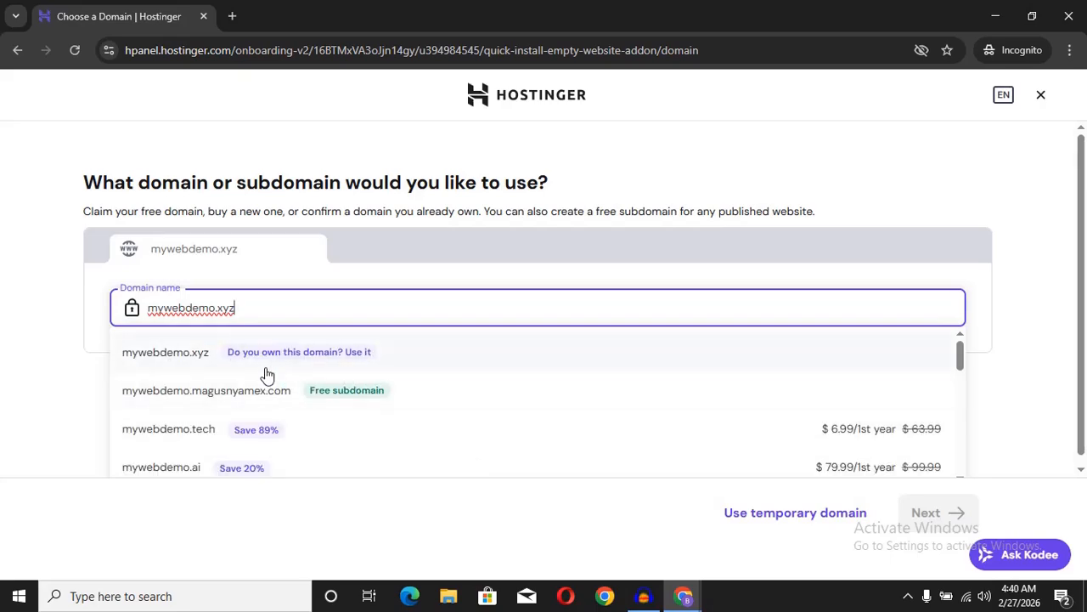
{"action": "left_click", "coordinate": [171, 358]}
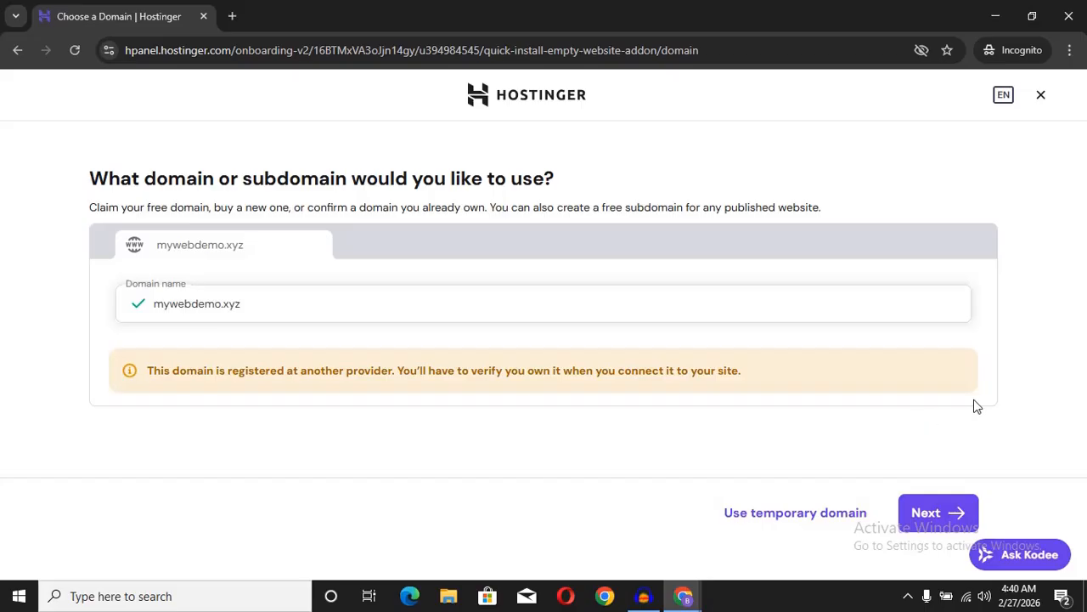
{"action": "left_click", "coordinate": [939, 514]}
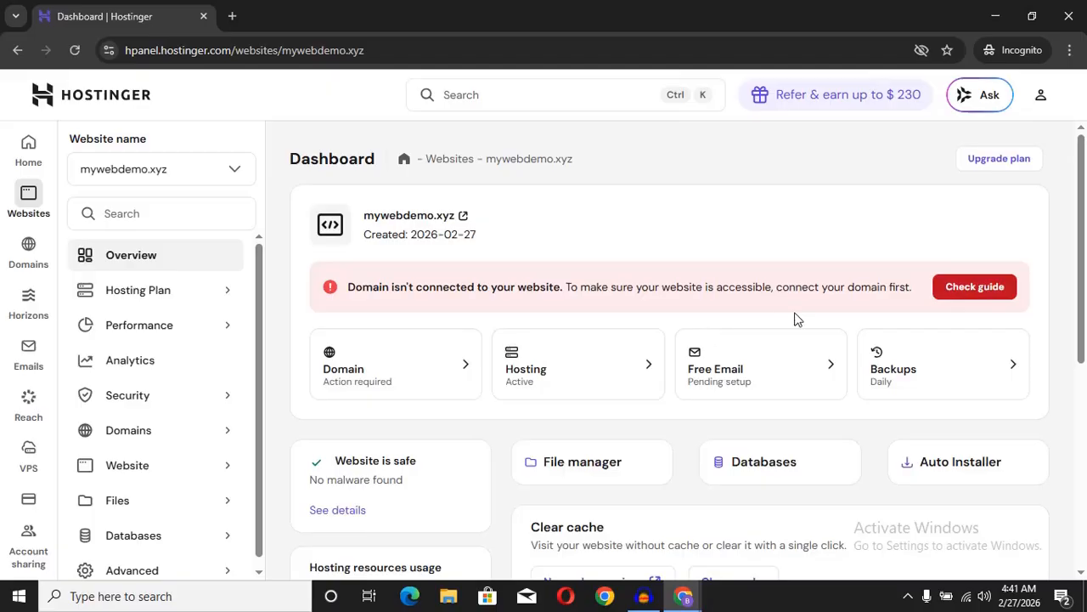
Step: Open the connect-domain guide and copy the pixel.dns-parking.com name server
{"action": "left_click", "coordinate": [957, 297]}
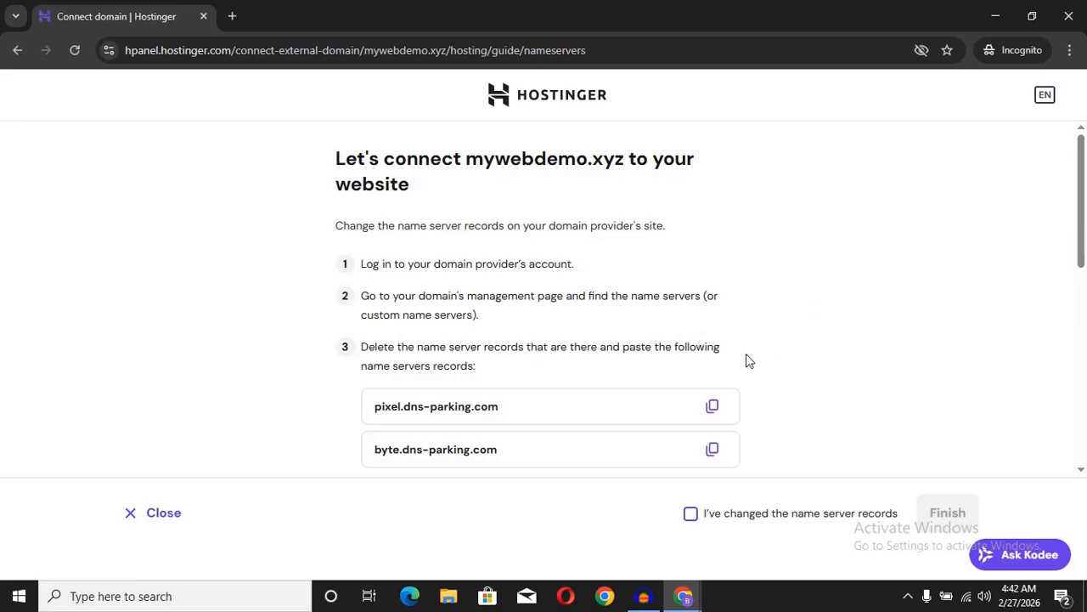
{"action": "left_click", "coordinate": [714, 409]}
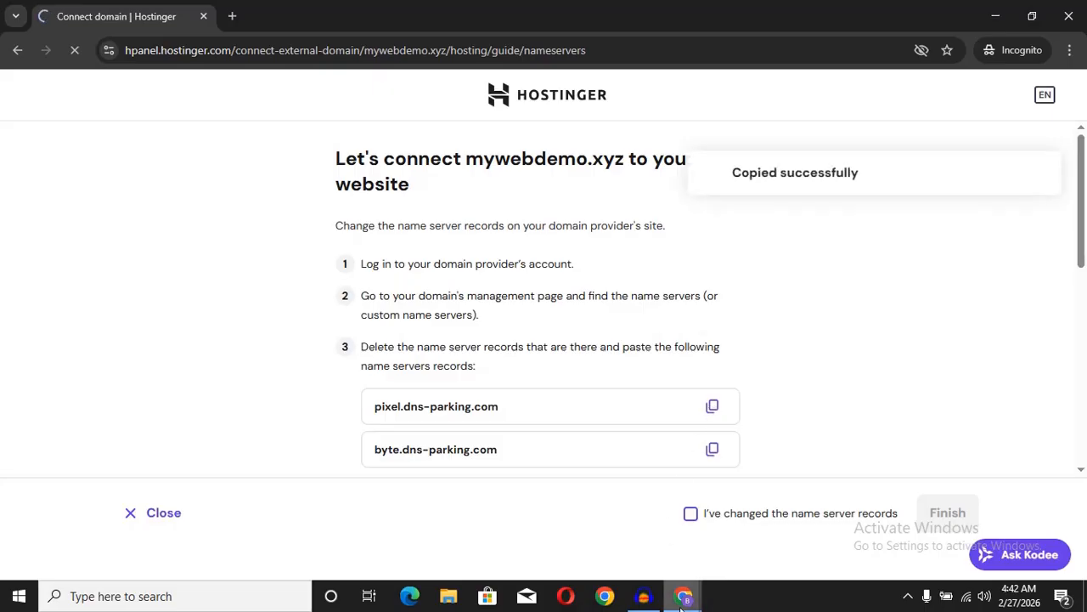
{"action": "mouse_move", "coordinate": [680, 607]}
{"action": "left_click", "coordinate": [632, 540]}
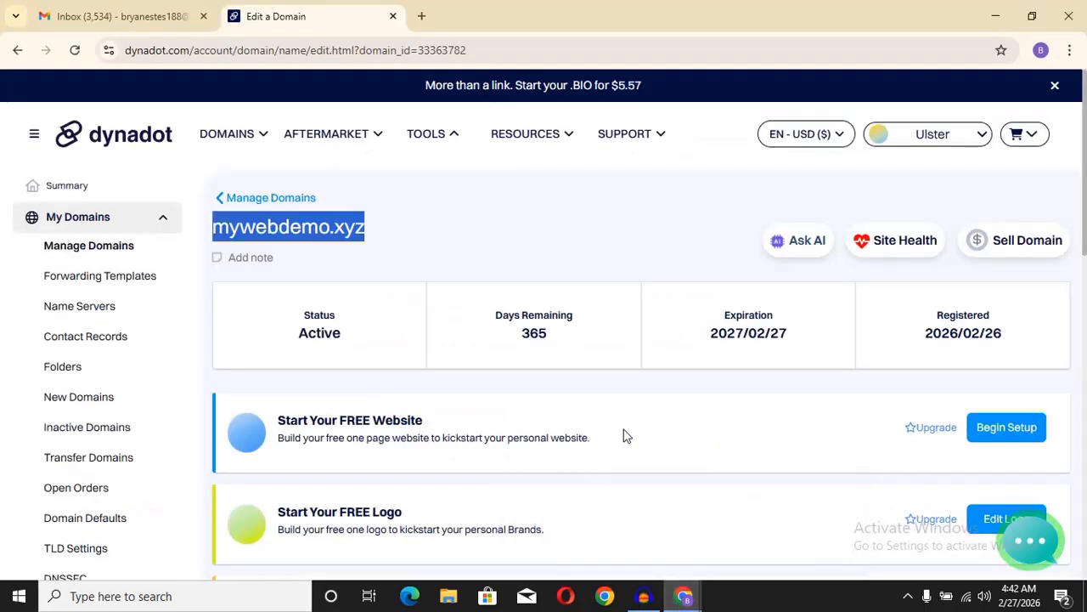
Step: Switch mywebdemo.xyz's Dynadot DNS settings to custom Name Servers
{"action": "left_click", "coordinate": [570, 231]}
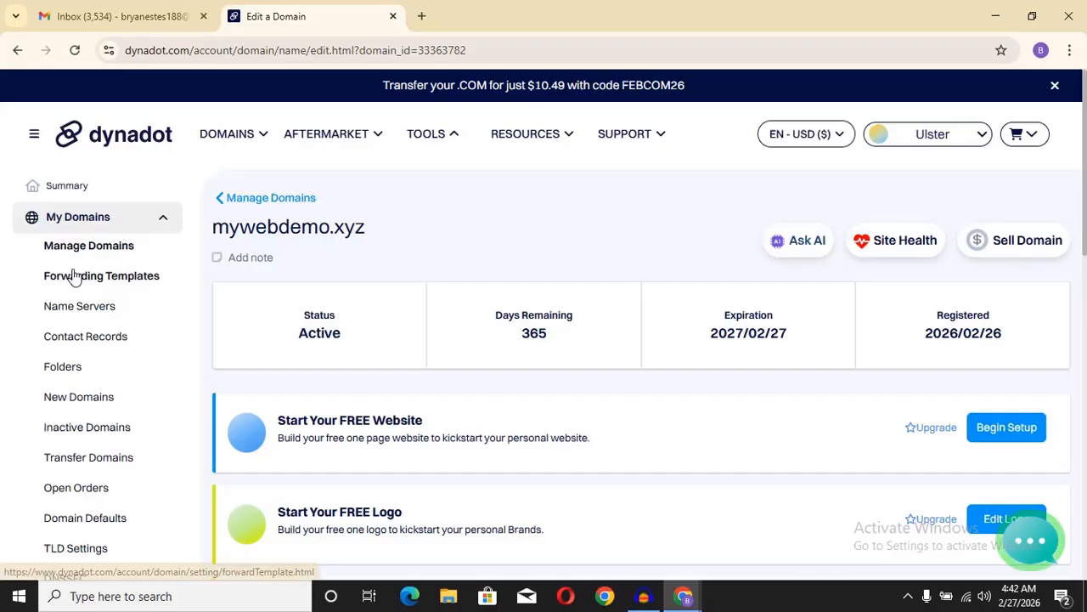
{"action": "left_click", "coordinate": [73, 312]}
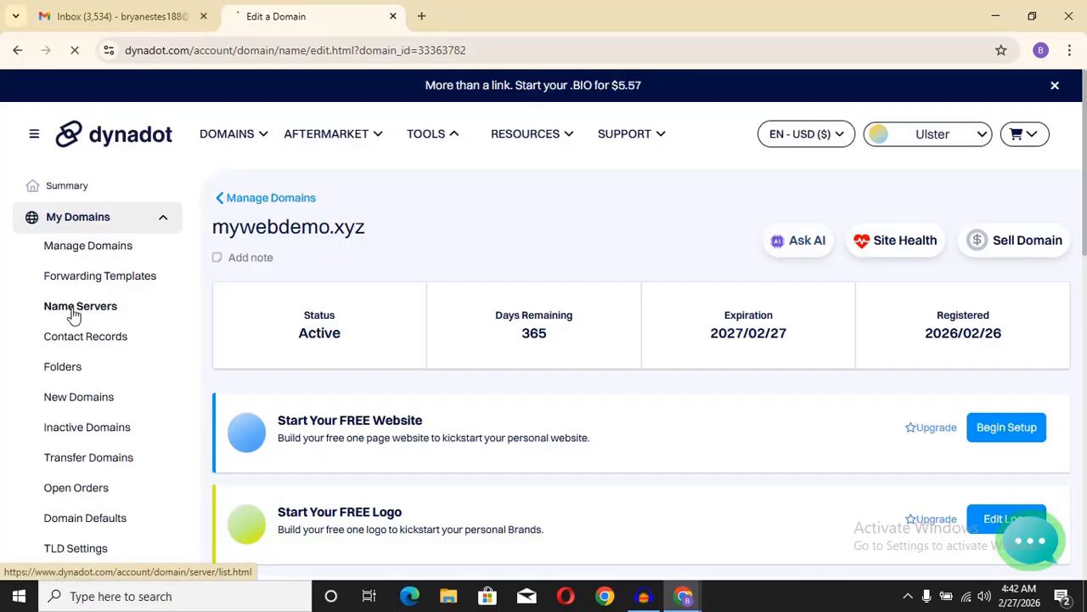
{"action": "left_click", "coordinate": [825, 408]}
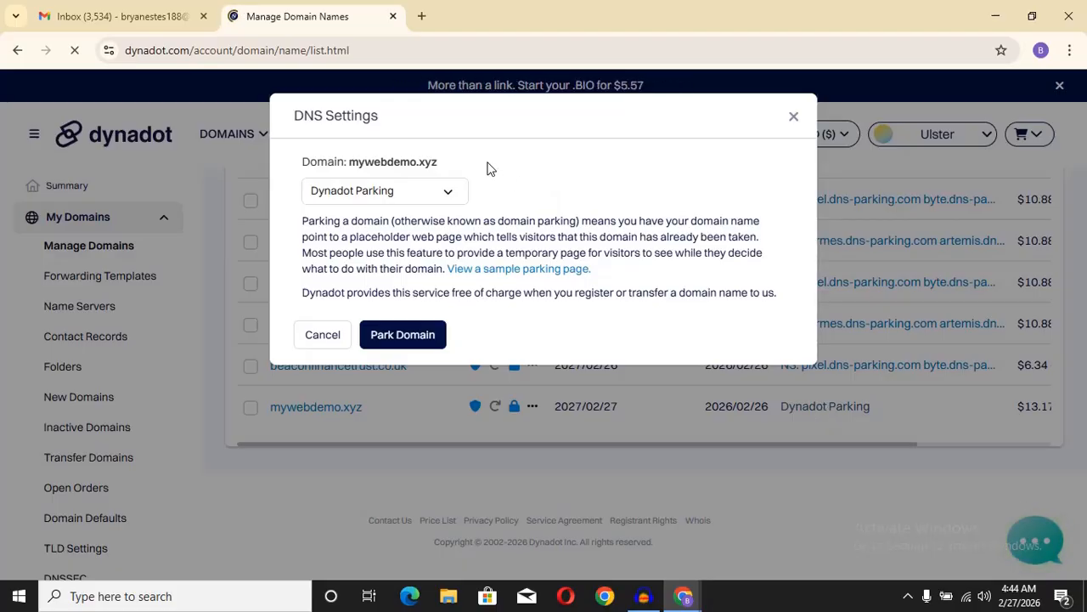
{"action": "left_click", "coordinate": [452, 190]}
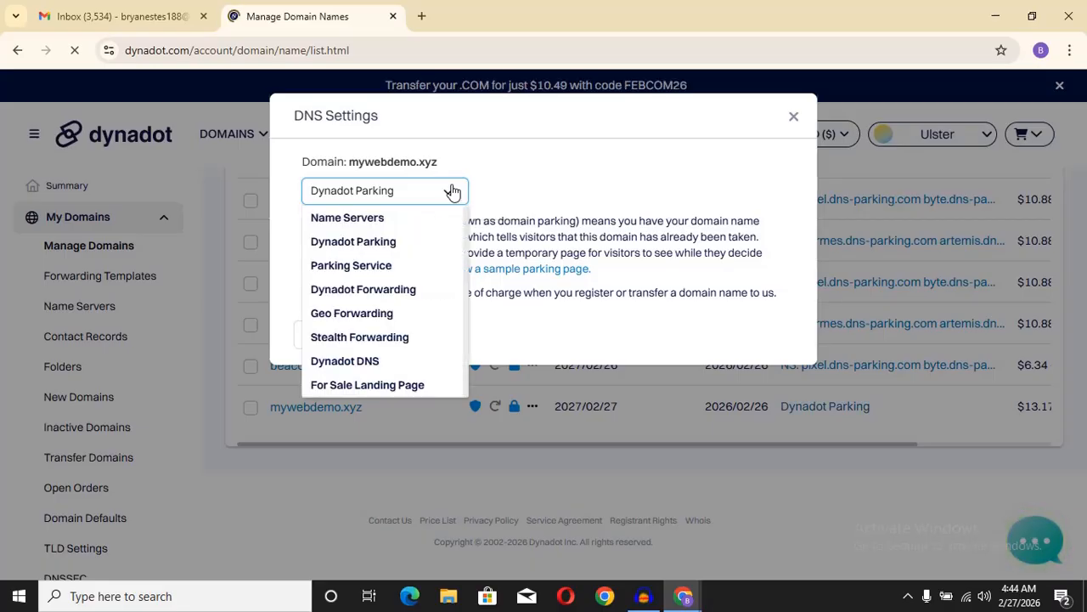
{"action": "left_click", "coordinate": [416, 224]}
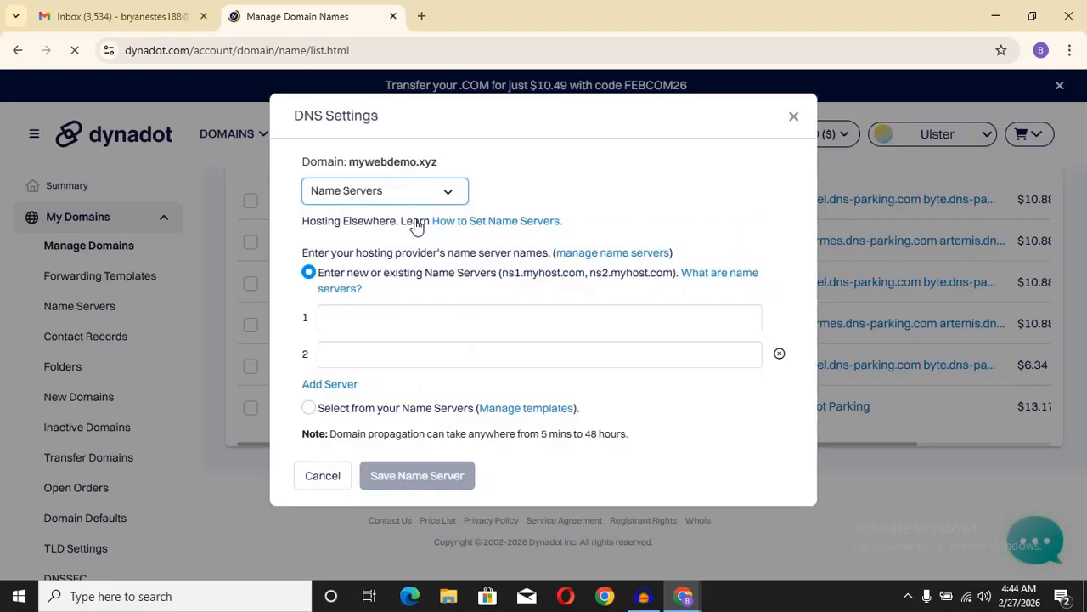
Step: Paste pixel.dns-parking.com into the first name server field
{"action": "left_click", "coordinate": [390, 318]}
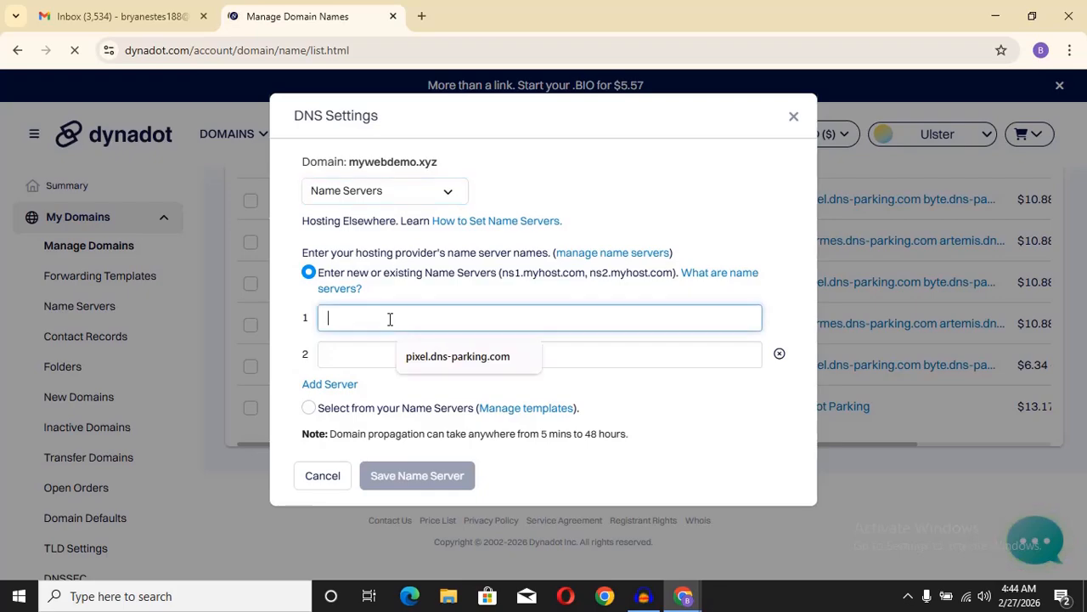
{"action": "right_click", "coordinate": [342, 315]}
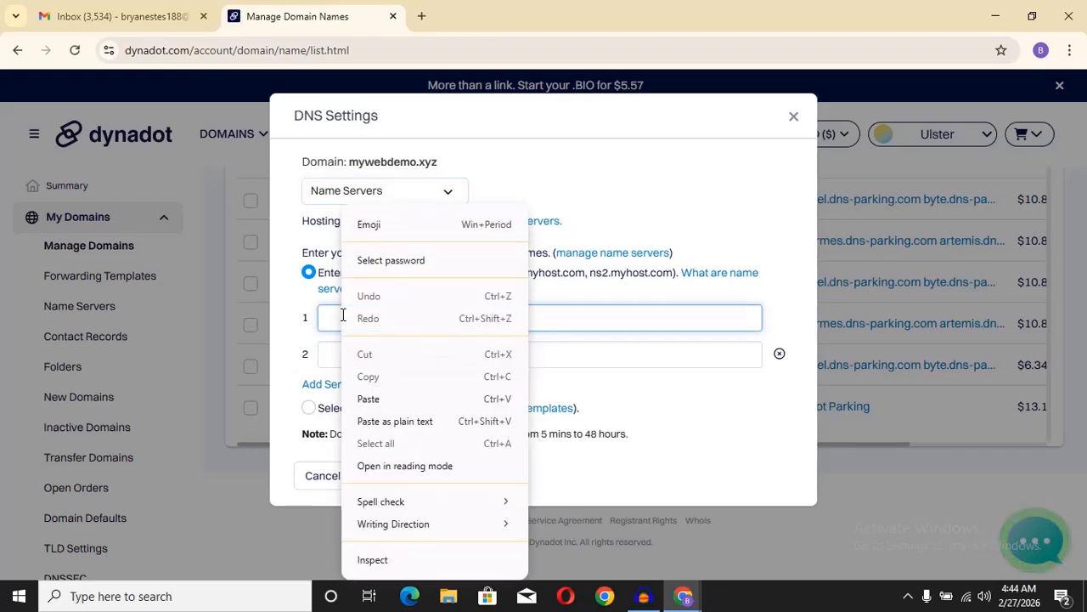
{"action": "left_click", "coordinate": [365, 397]}
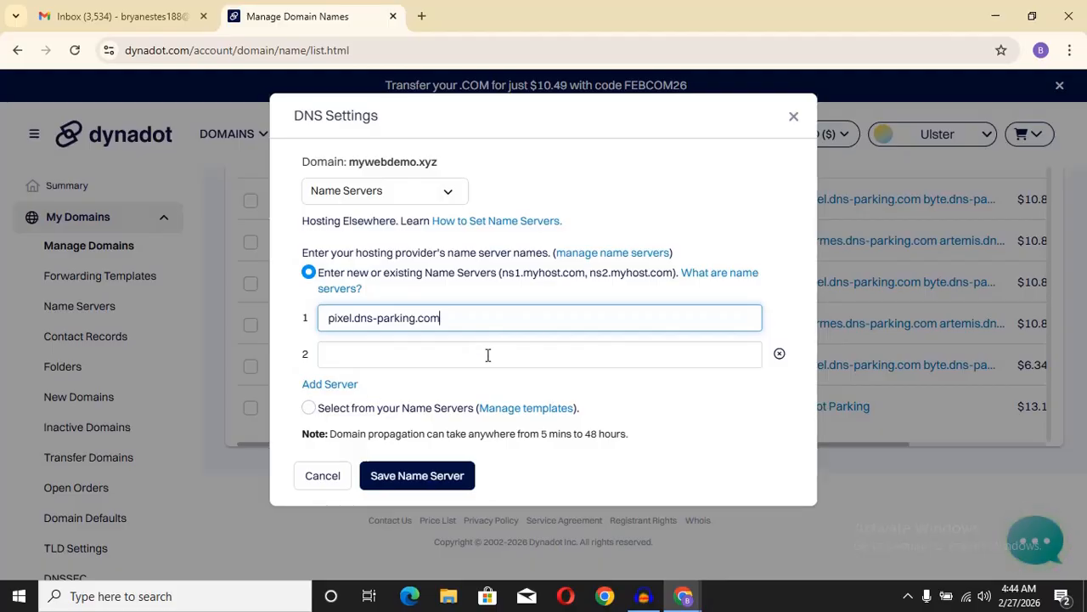
{"action": "mouse_move", "coordinate": [658, 601]}
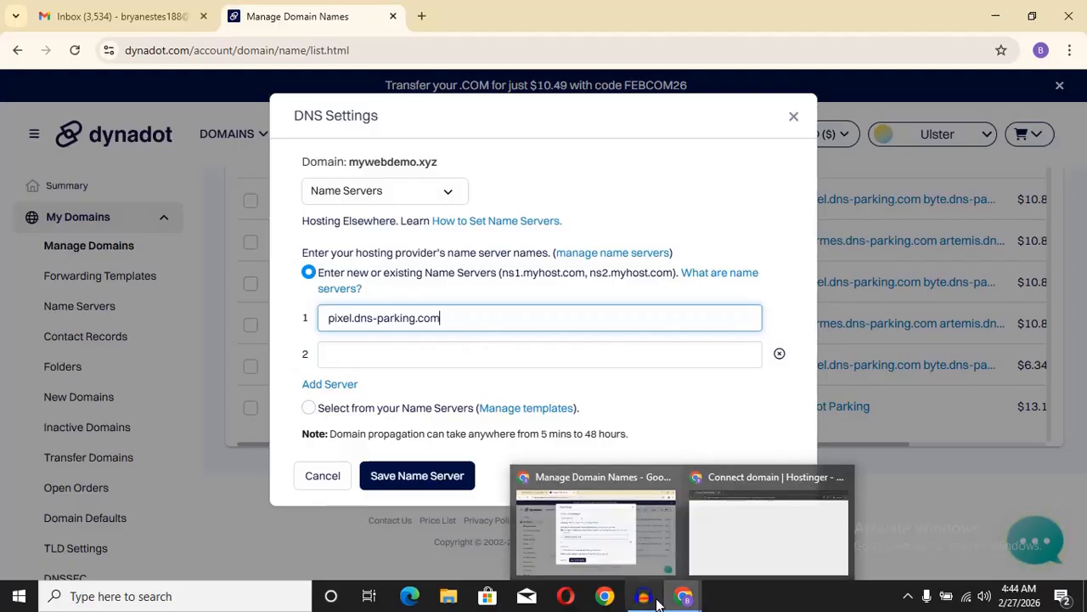
{"action": "left_click", "coordinate": [736, 529]}
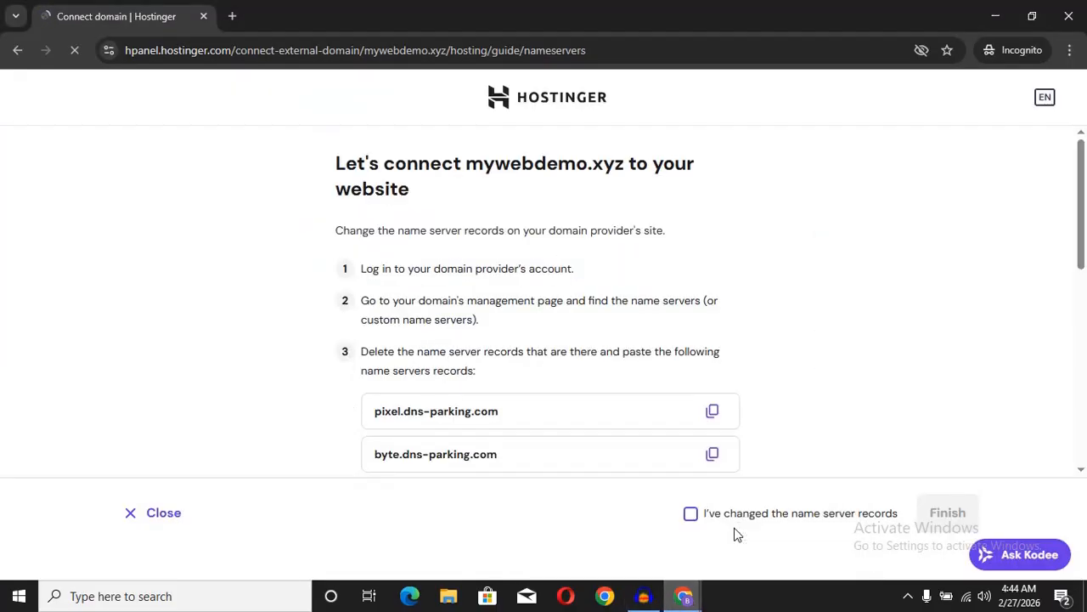
Step: Copy byte.dns-parking.com from Hostinger into the second name server field and save
{"action": "left_click", "coordinate": [713, 459]}
{"action": "mouse_move", "coordinate": [683, 595]}
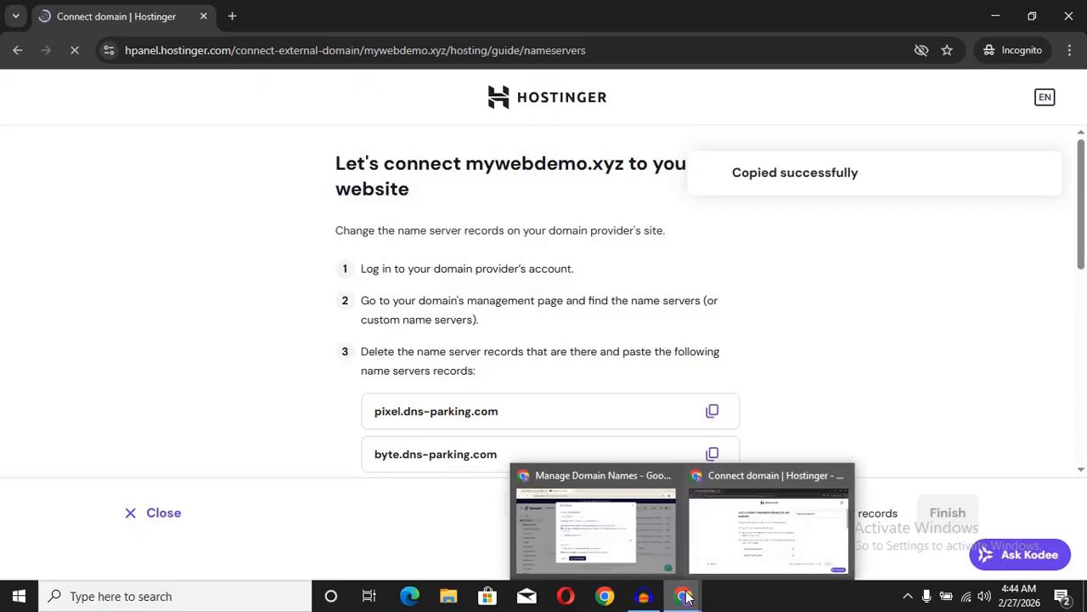
{"action": "left_click", "coordinate": [623, 548]}
{"action": "left_click", "coordinate": [340, 353]}
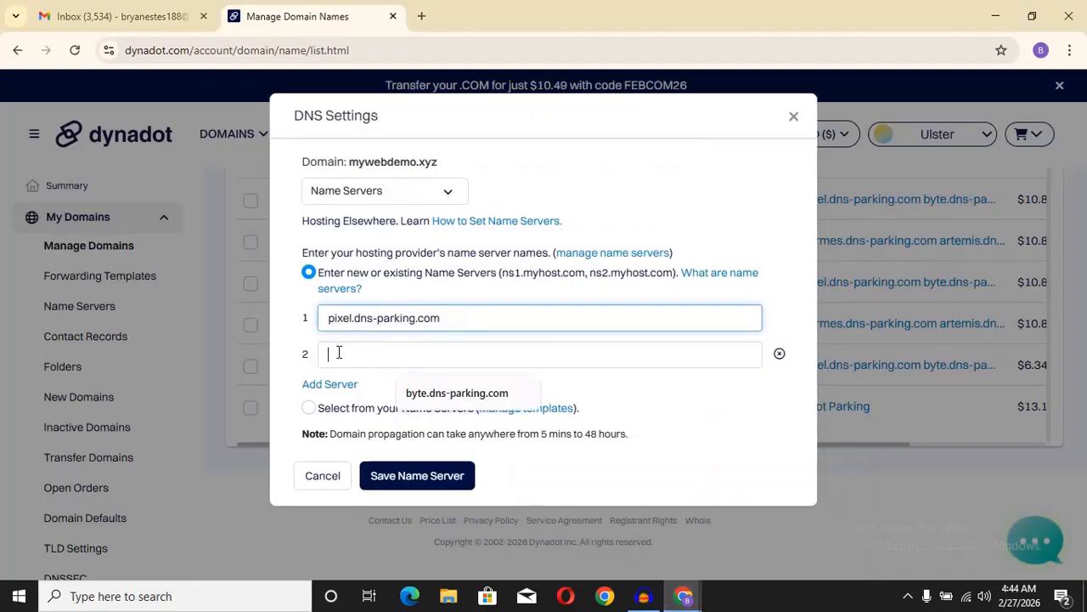
{"action": "right_click", "coordinate": [343, 352]}
{"action": "left_click", "coordinate": [363, 399]}
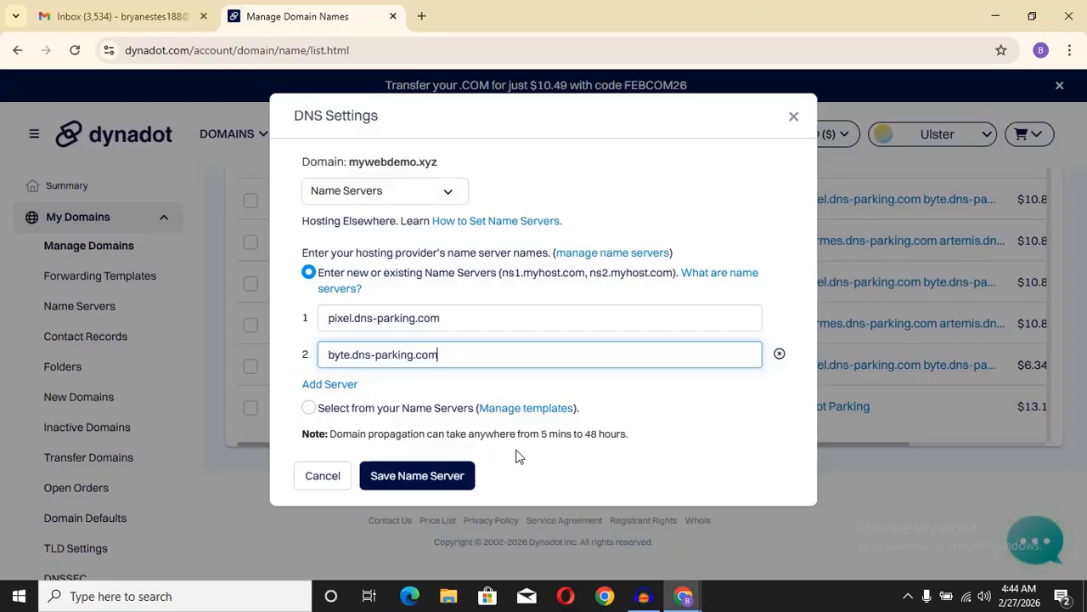
{"action": "left_click", "coordinate": [412, 478]}
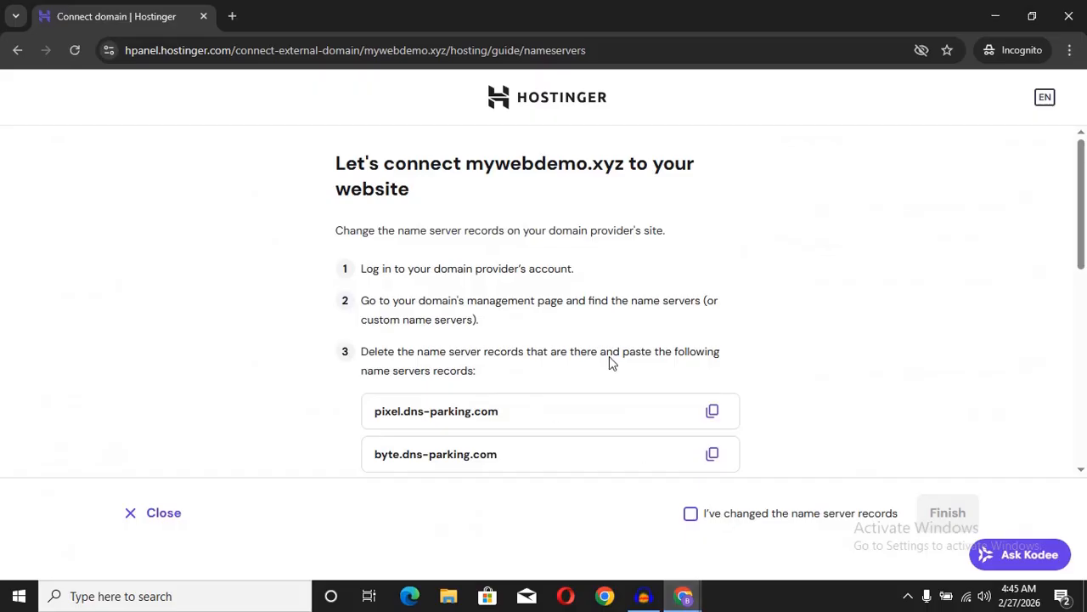
Step: Confirm the name server records for mywebdemo.xyz were changed and finish the connection
{"action": "left_click", "coordinate": [690, 514]}
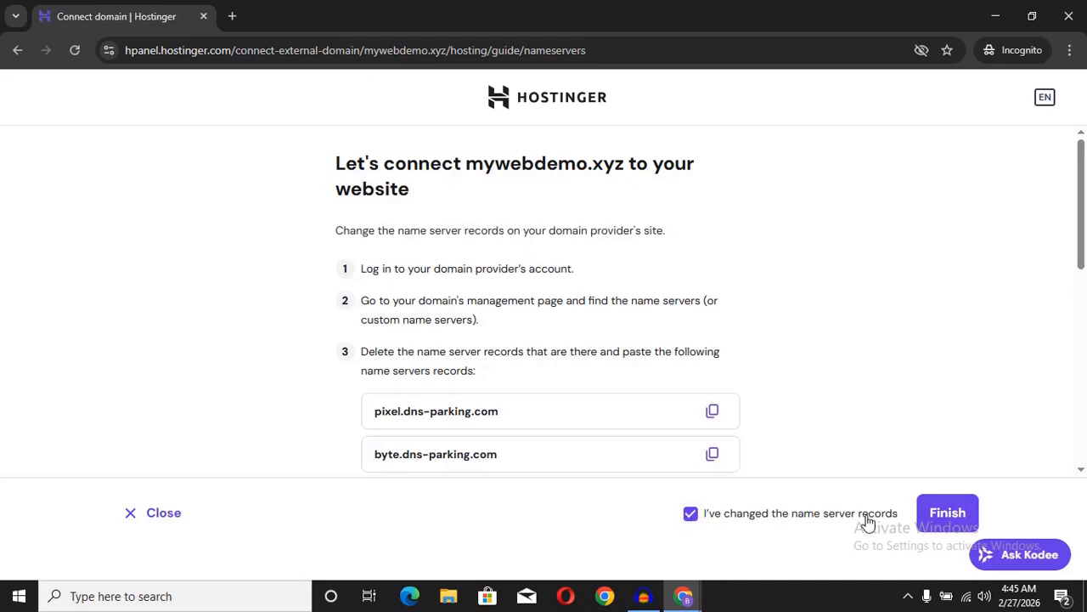
{"action": "left_click", "coordinate": [934, 514]}
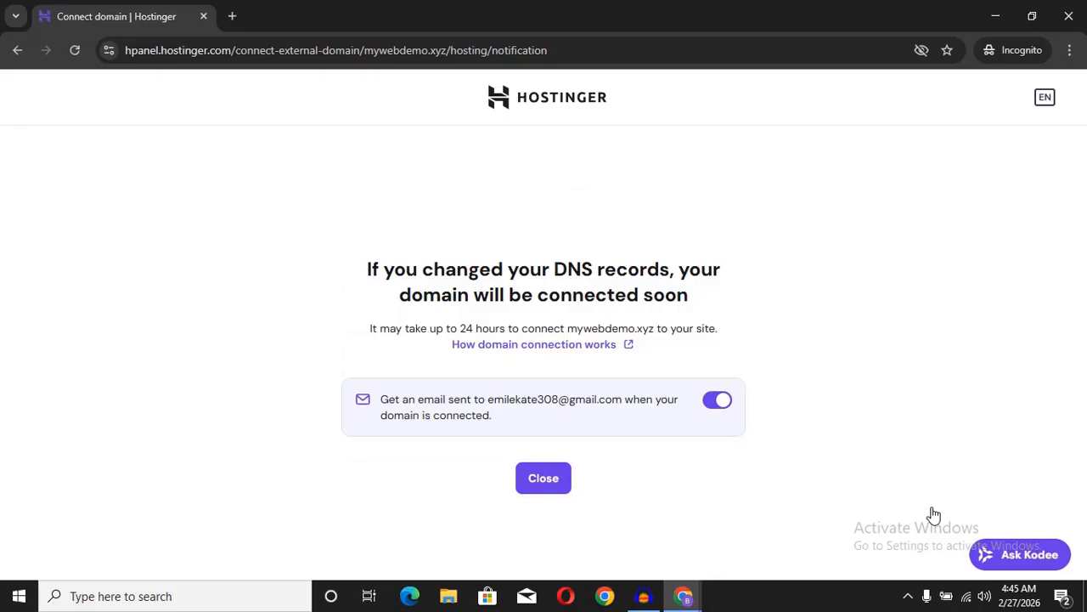
{"action": "left_click", "coordinate": [556, 502]}
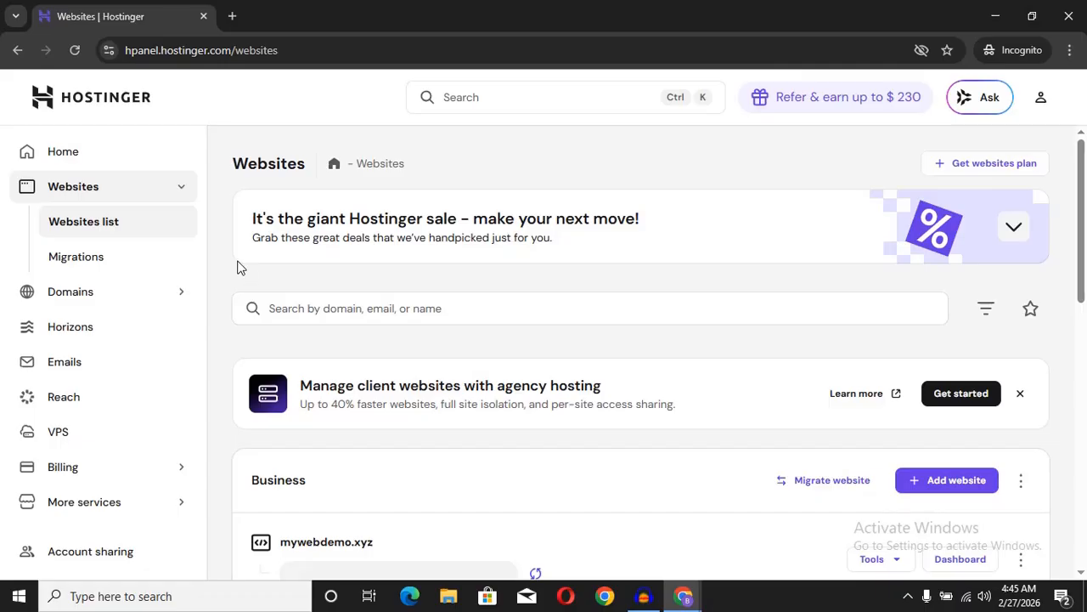
Step: Open the mywebdemo.xyz dashboard showing the domain registered elsewhere and hosting Active
{"action": "left_click", "coordinate": [953, 562]}
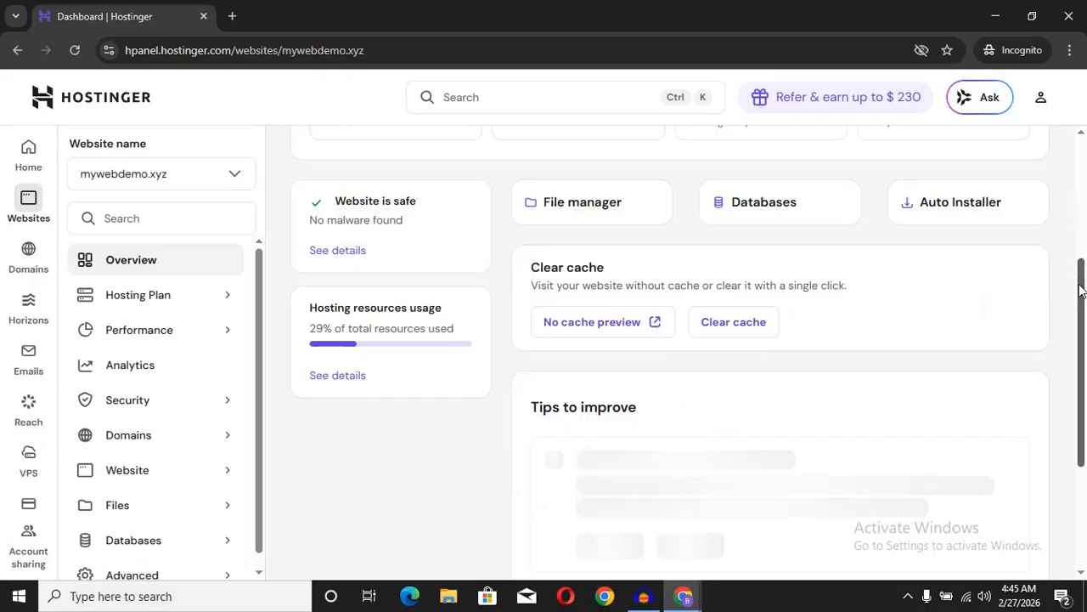
{"action": "left_click_drag", "start_coordinate": [1083, 291], "coordinate": [1083, 171]}
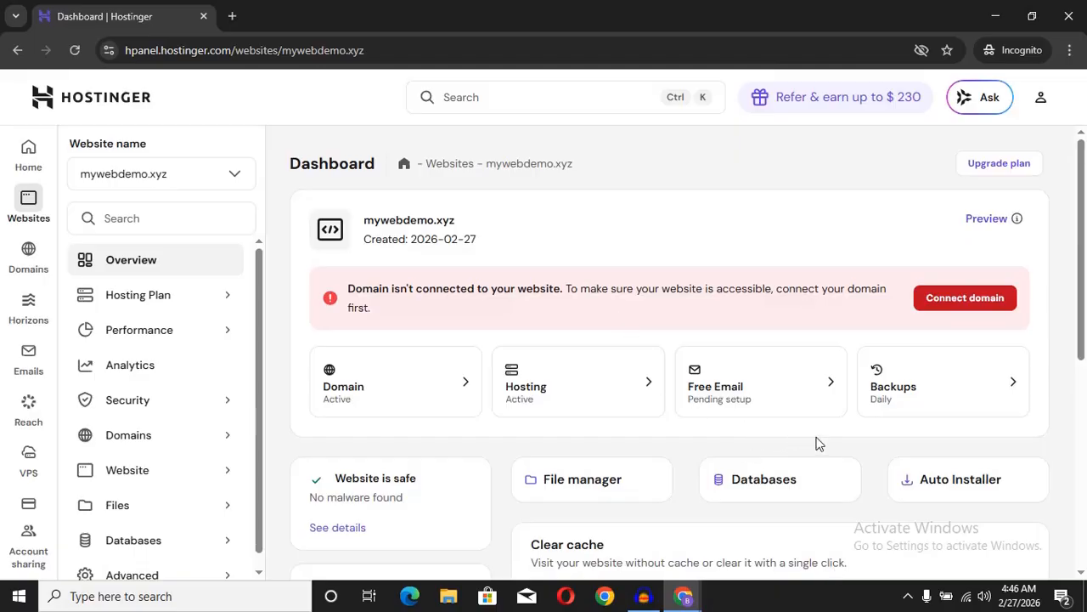
{"action": "left_click", "coordinate": [907, 597]}
{"action": "left_click", "coordinate": [907, 564]}
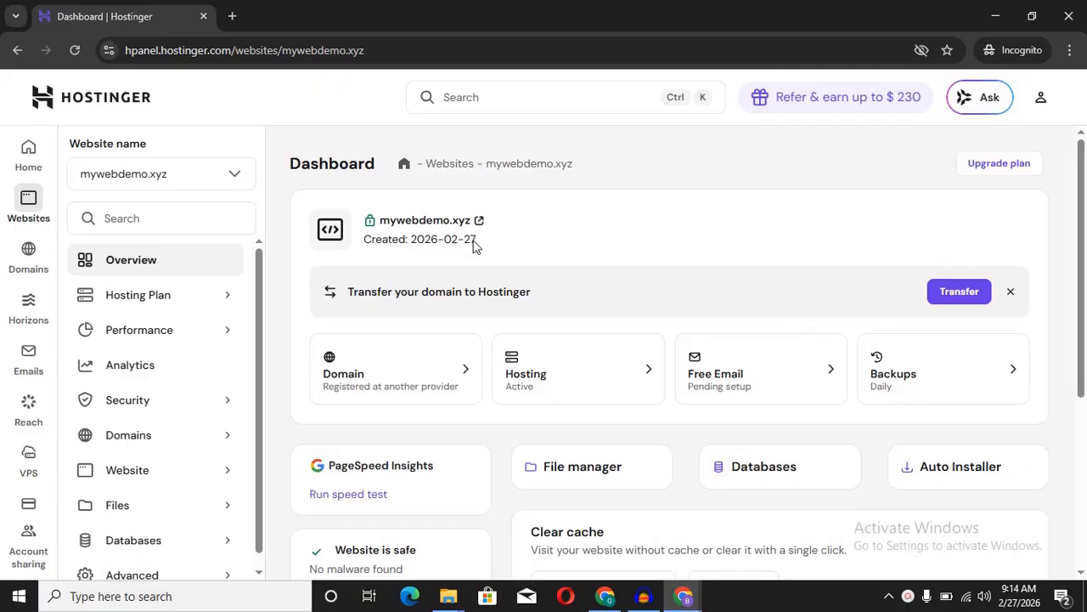
Step: Open the live mywebdemo.xyz page in its own tab, then the website's File Manager at the hosting root
{"action": "left_click", "coordinate": [443, 222]}
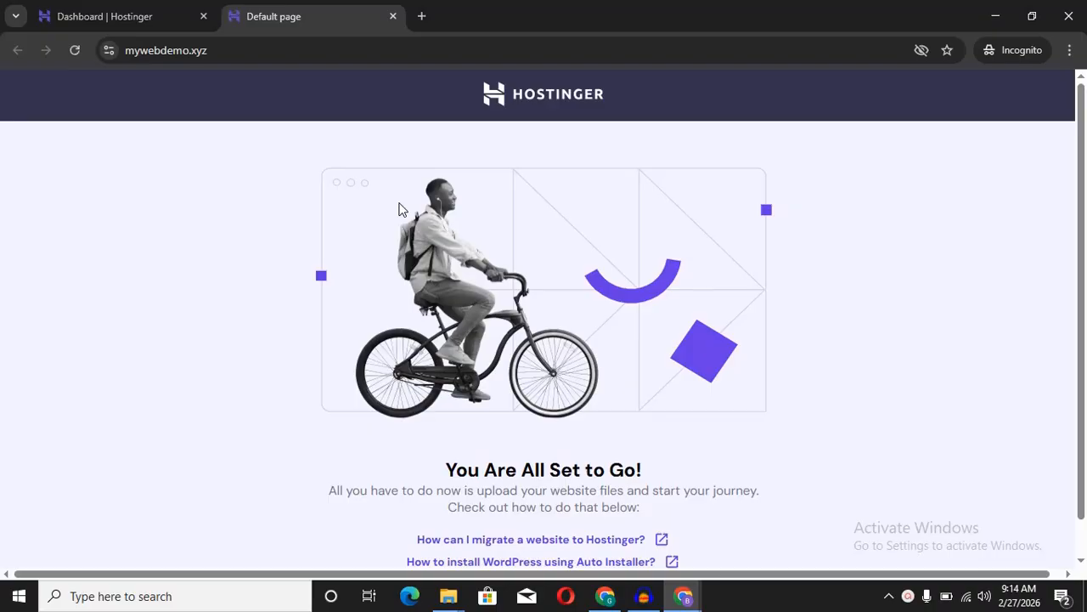
{"action": "left_click", "coordinate": [133, 17]}
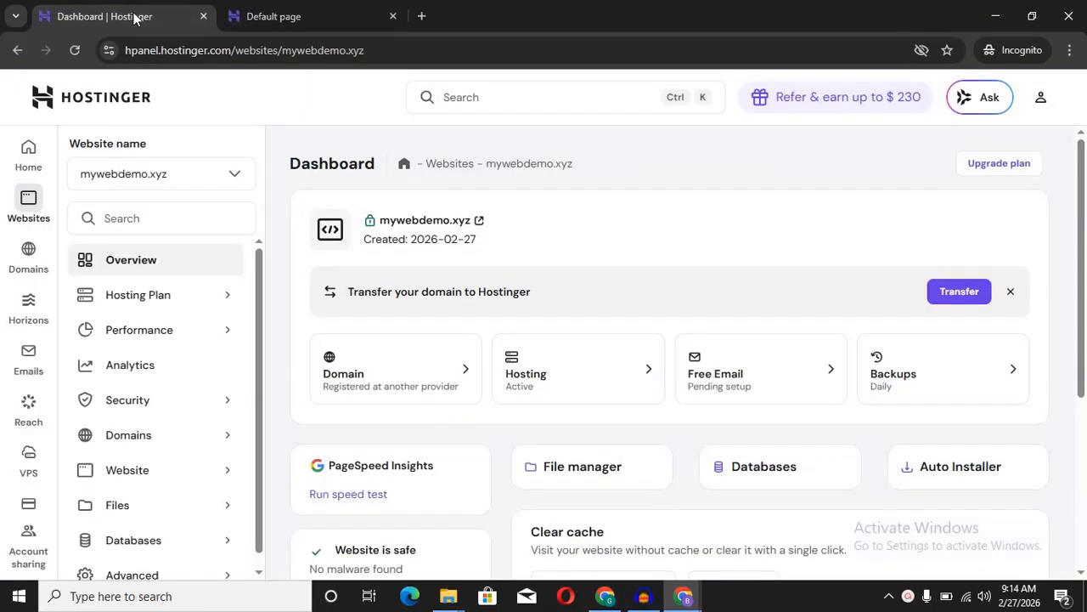
{"action": "left_click", "coordinate": [607, 475]}
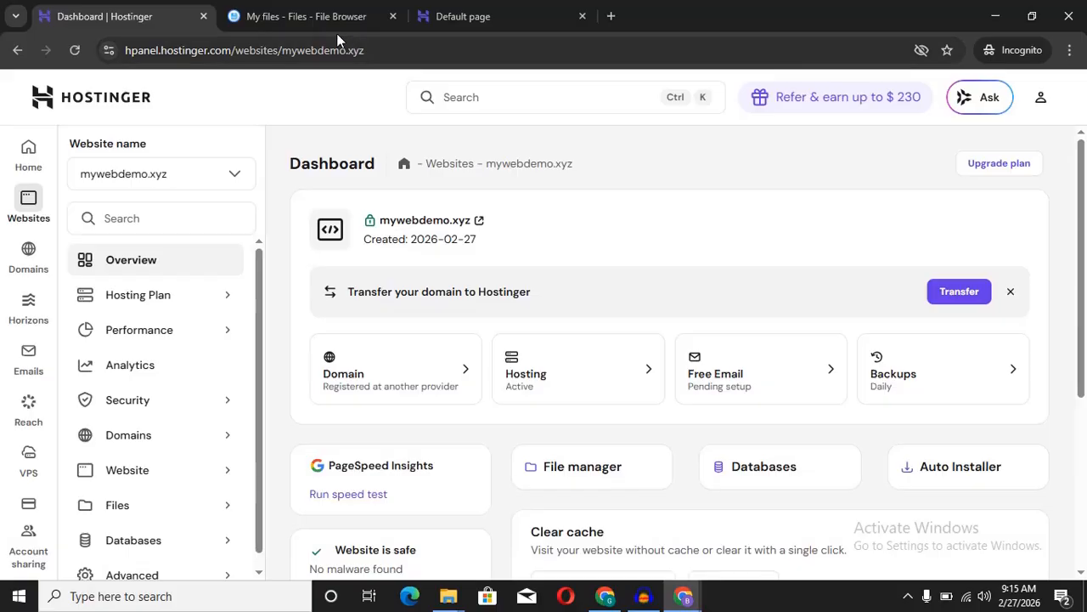
{"action": "left_click", "coordinate": [307, 16]}
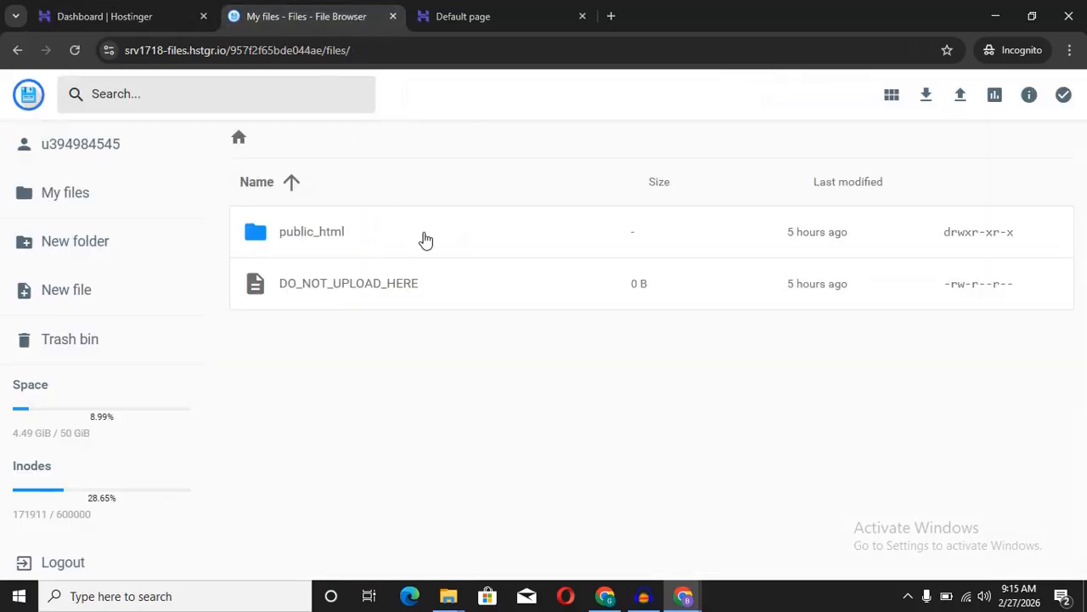
Step: Upload Seashore Logistic.zip from the Downloads folder into public_html
{"action": "double_click", "coordinate": [357, 239]}
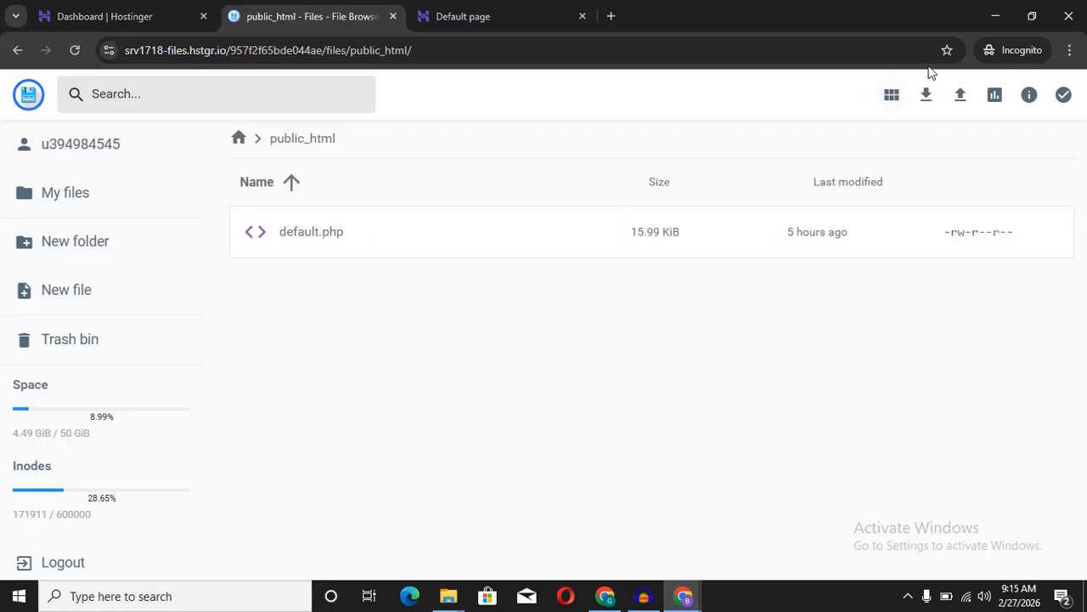
{"action": "left_click", "coordinate": [961, 97]}
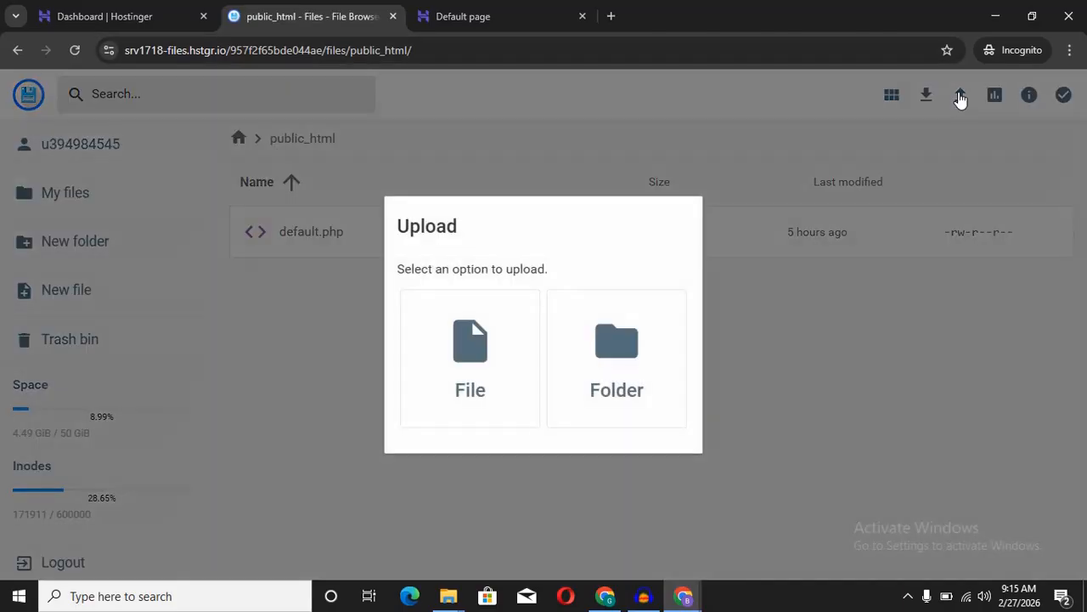
{"action": "left_click", "coordinate": [498, 375]}
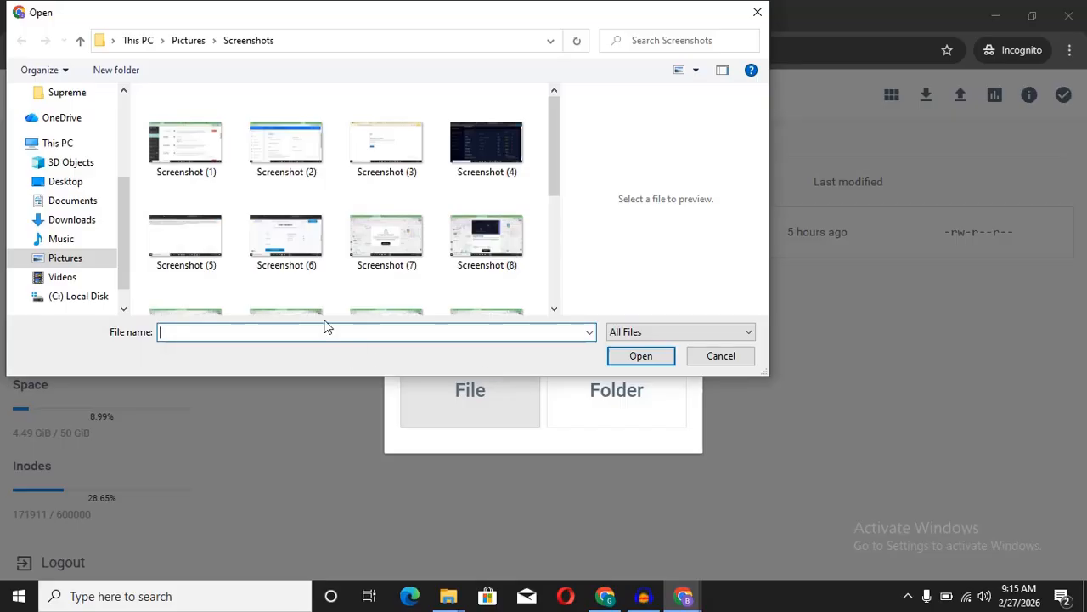
{"action": "left_click", "coordinate": [72, 220]}
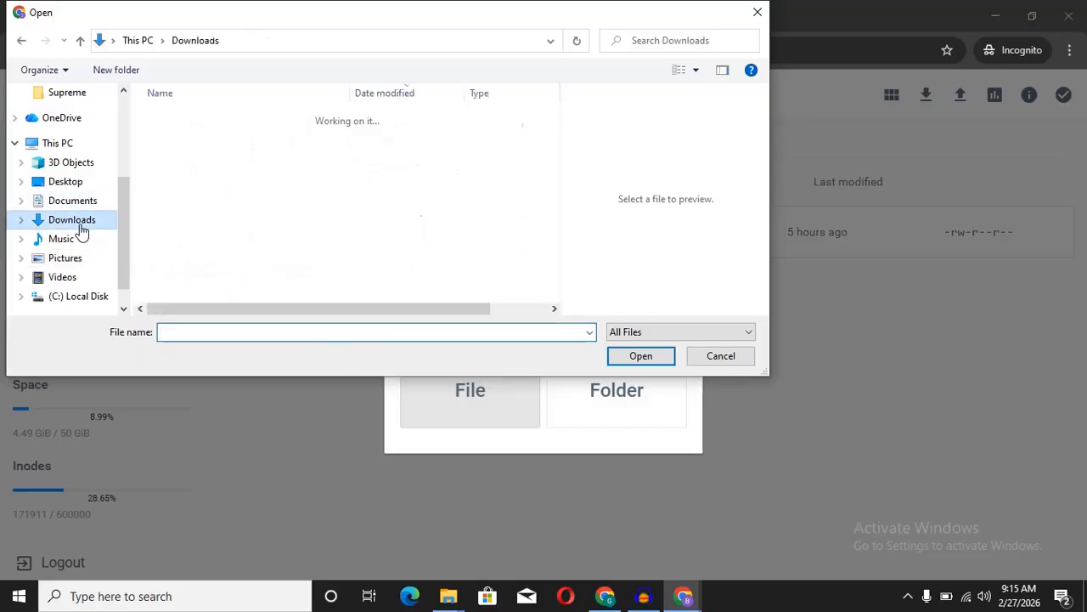
{"action": "left_click", "coordinate": [230, 141]}
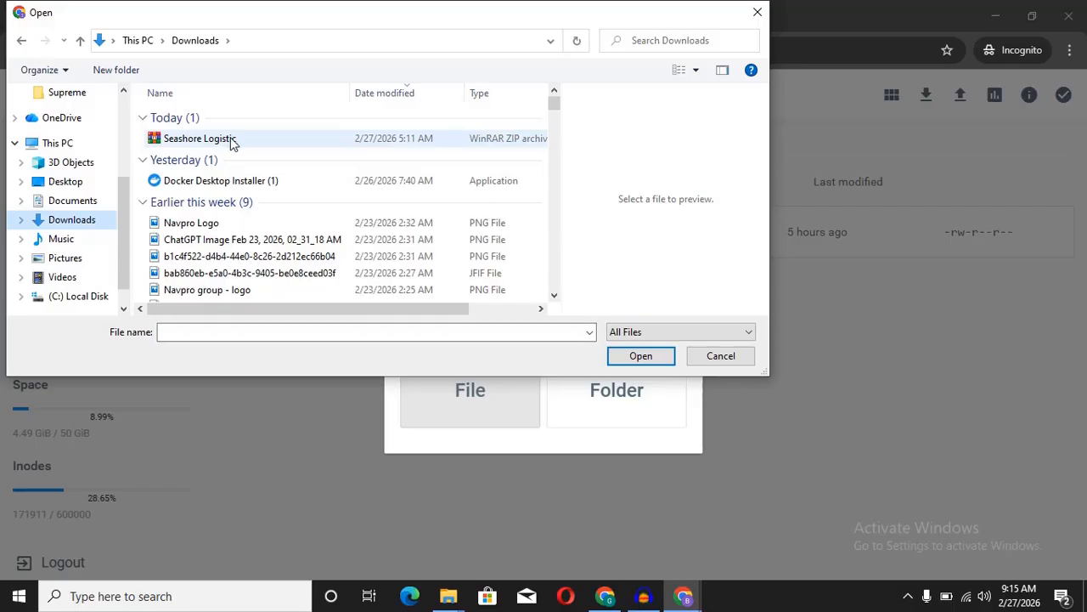
{"action": "double_click", "coordinate": [244, 140]}
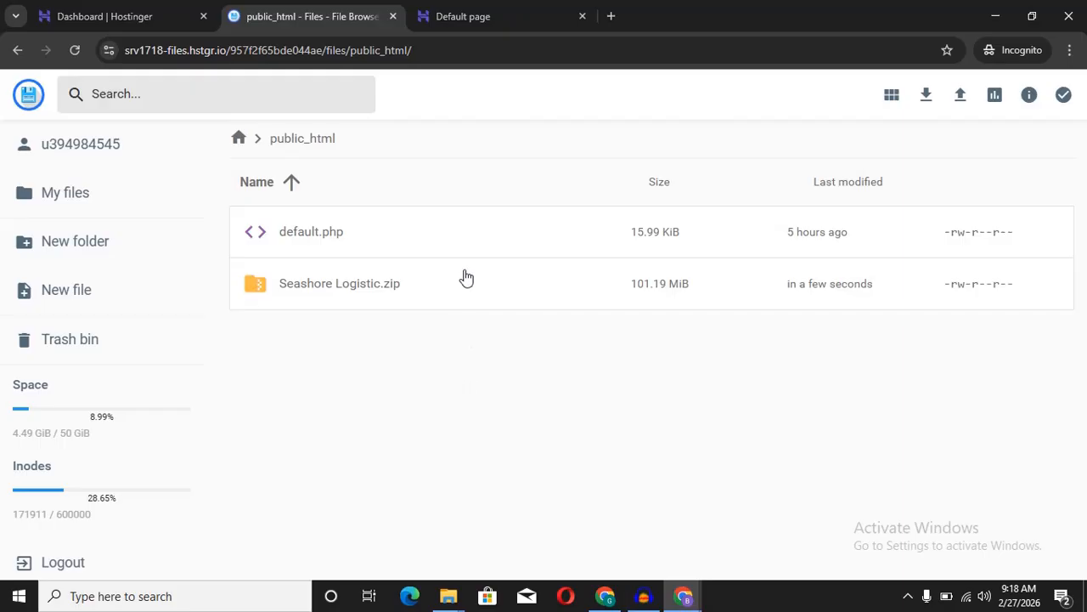
Step: Reduce the browser page zoom to 90%
{"action": "left_click", "coordinate": [1069, 51]}
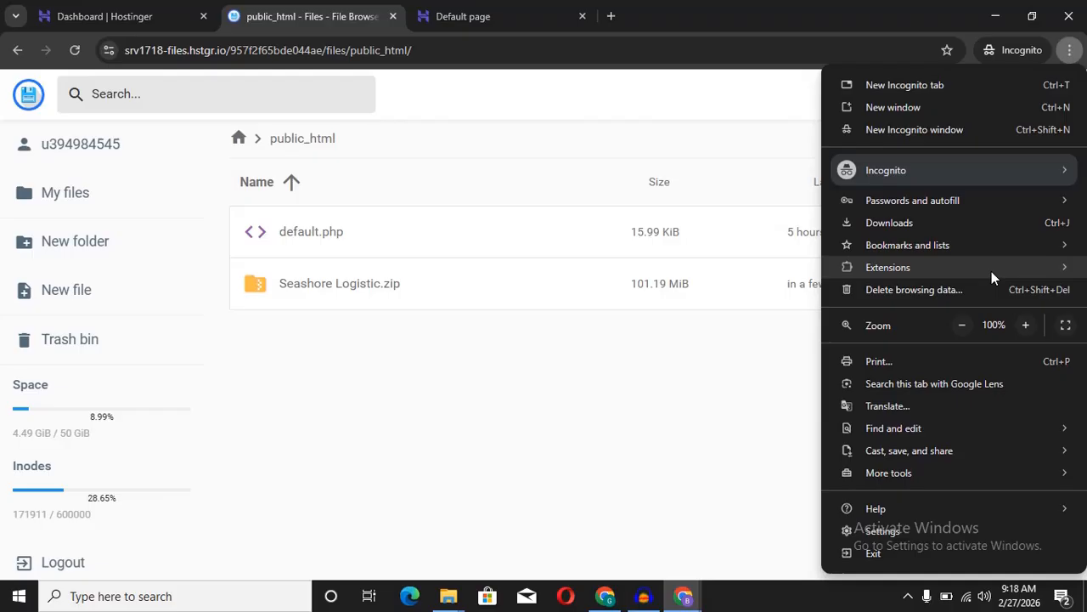
{"action": "left_click", "coordinate": [962, 325]}
{"action": "left_click", "coordinate": [545, 351]}
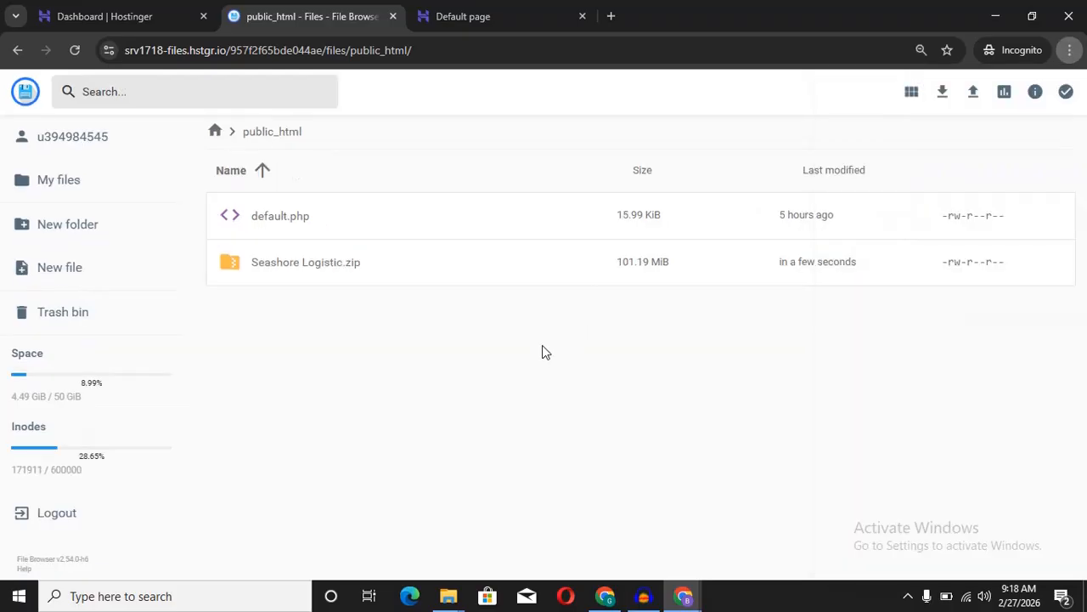
Step: Extract Seashore Logistic.zip into a new 'site' folder and open that folder
{"action": "left_click", "coordinate": [382, 261]}
{"action": "right_click", "coordinate": [387, 252]}
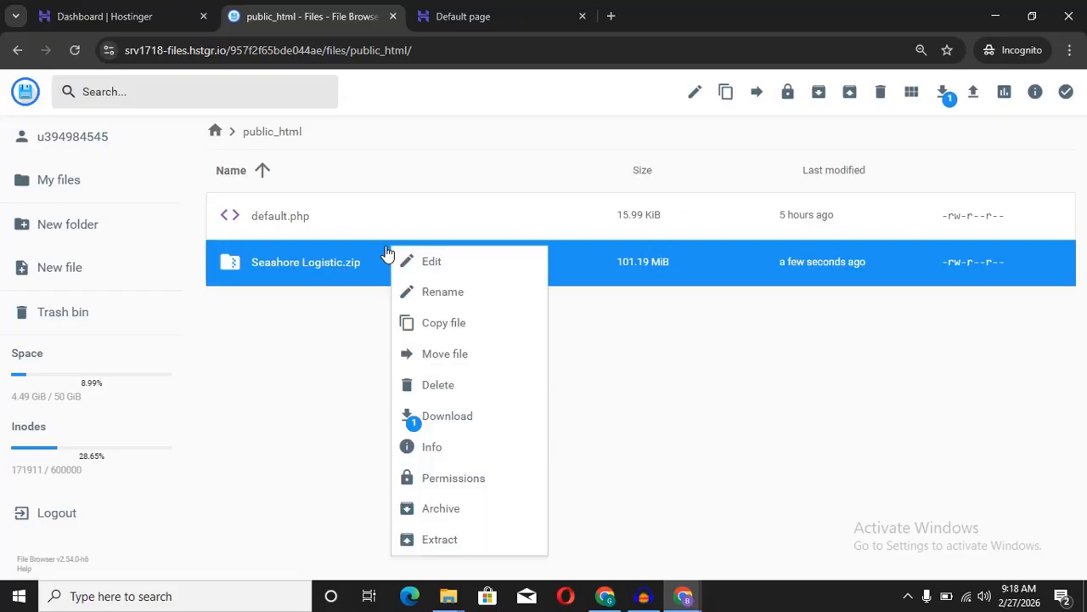
{"action": "left_click", "coordinate": [447, 544]}
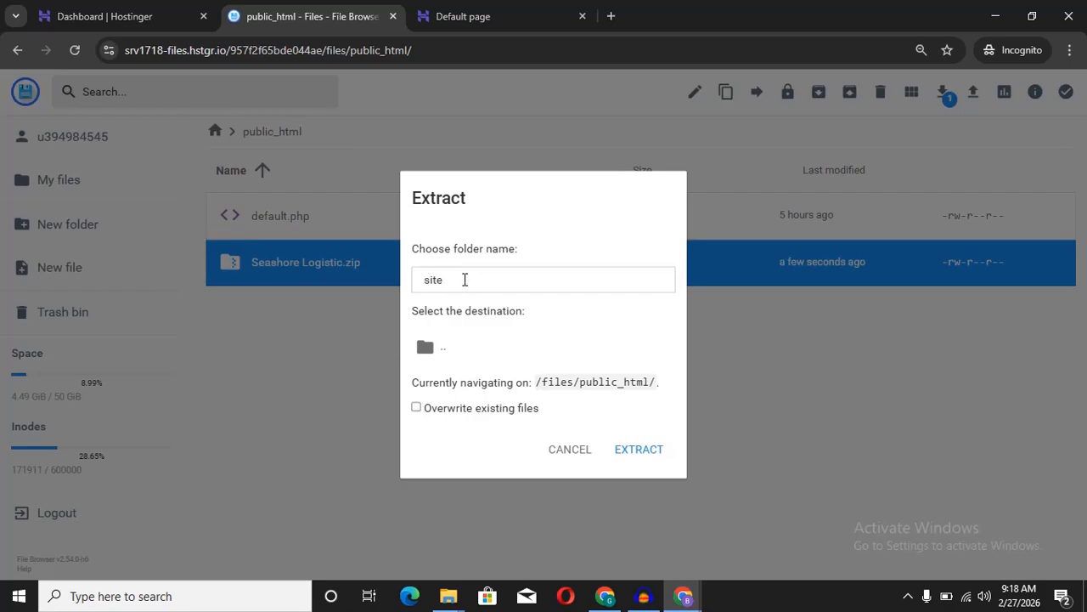
{"action": "left_click", "coordinate": [640, 455]}
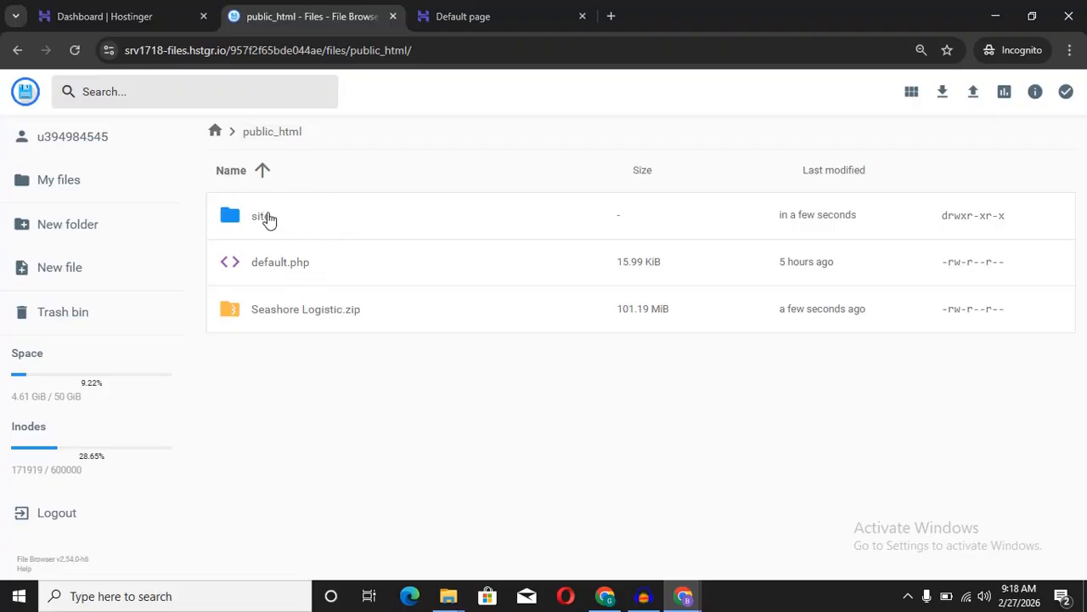
{"action": "double_click", "coordinate": [312, 220]}
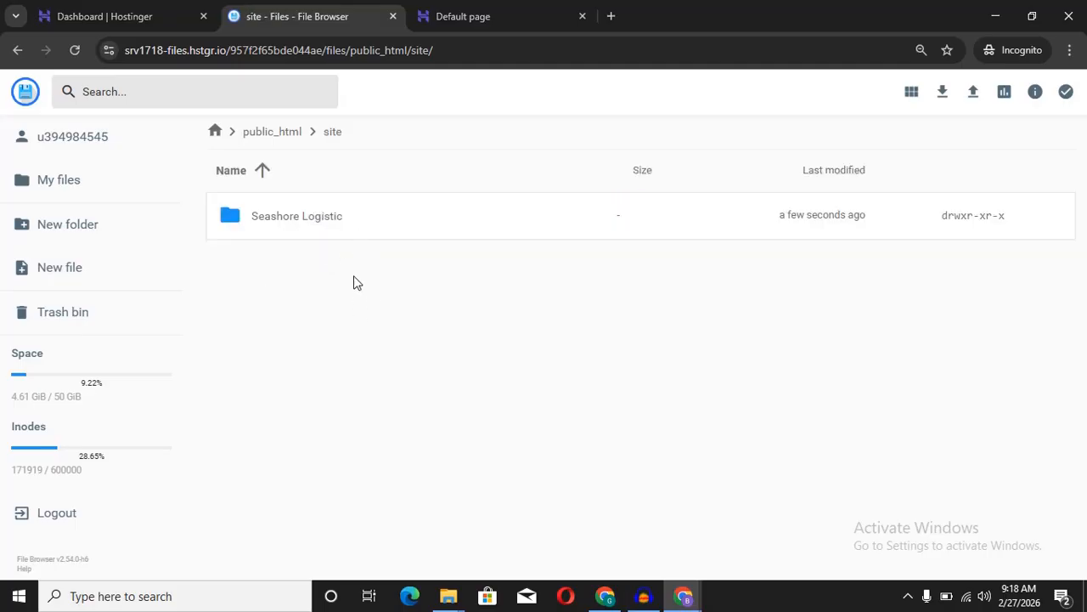
Step: Open the Seashore Logistic folder and inspect database.sql, documentation.txt and seahoreship.zip
{"action": "double_click", "coordinate": [400, 226]}
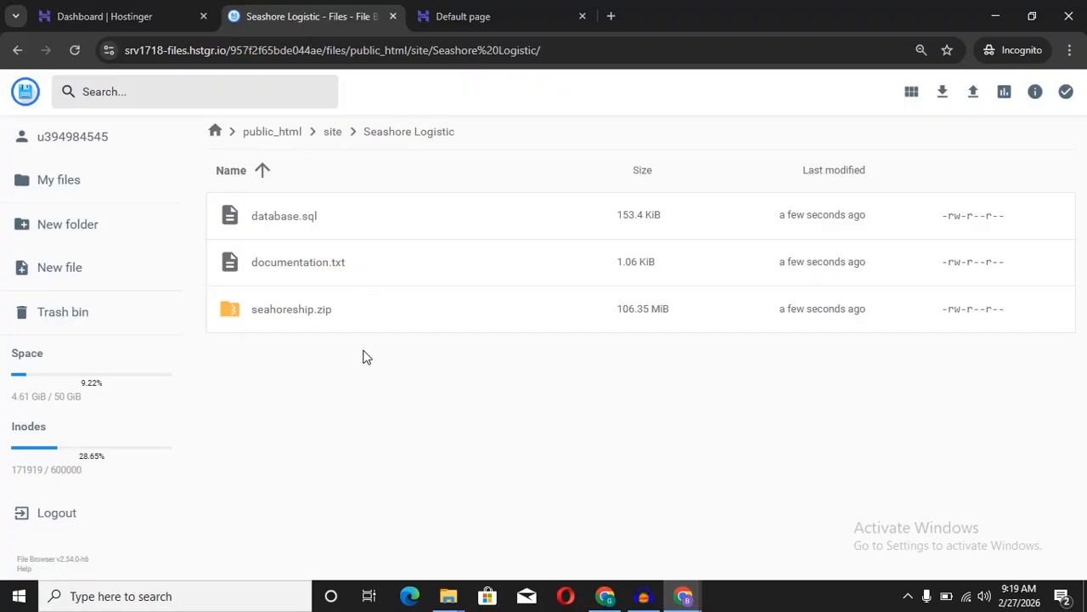
{"action": "left_click", "coordinate": [376, 226]}
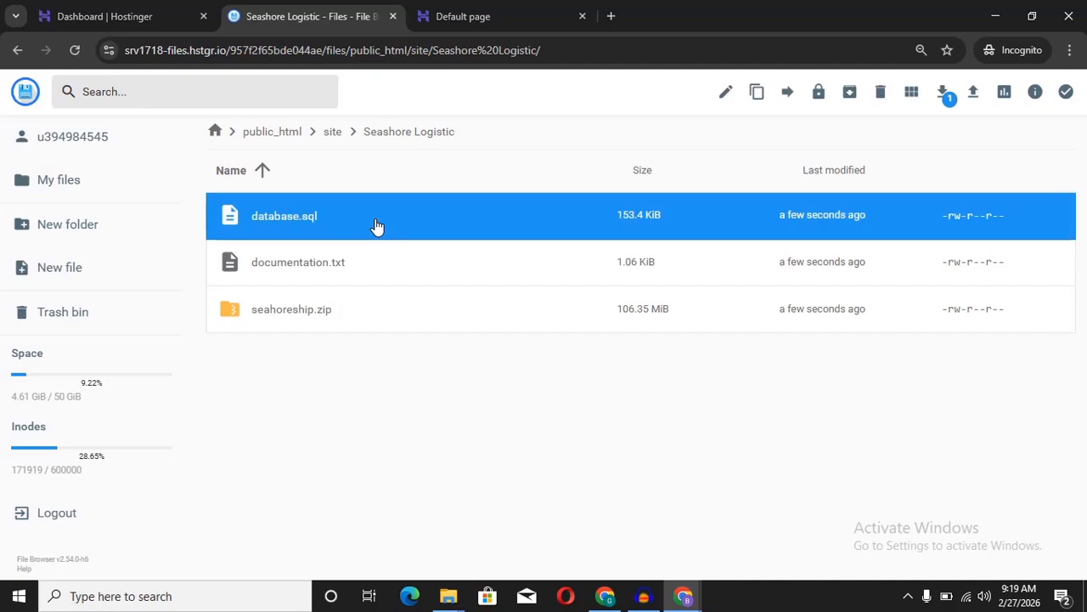
{"action": "left_click", "coordinate": [374, 259]}
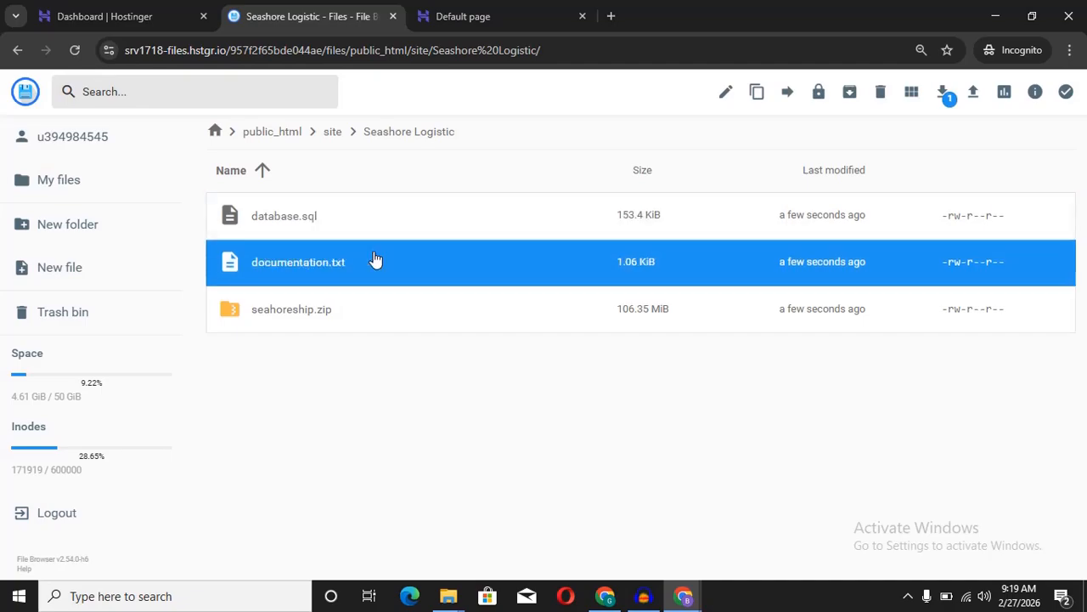
{"action": "left_click", "coordinate": [374, 313]}
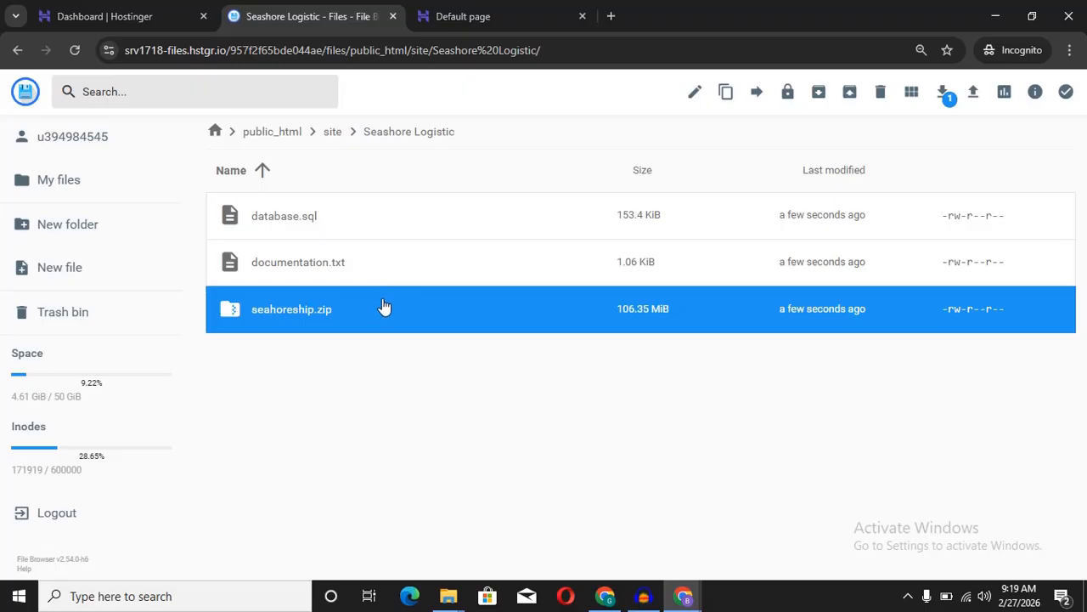
{"action": "right_click", "coordinate": [396, 304]}
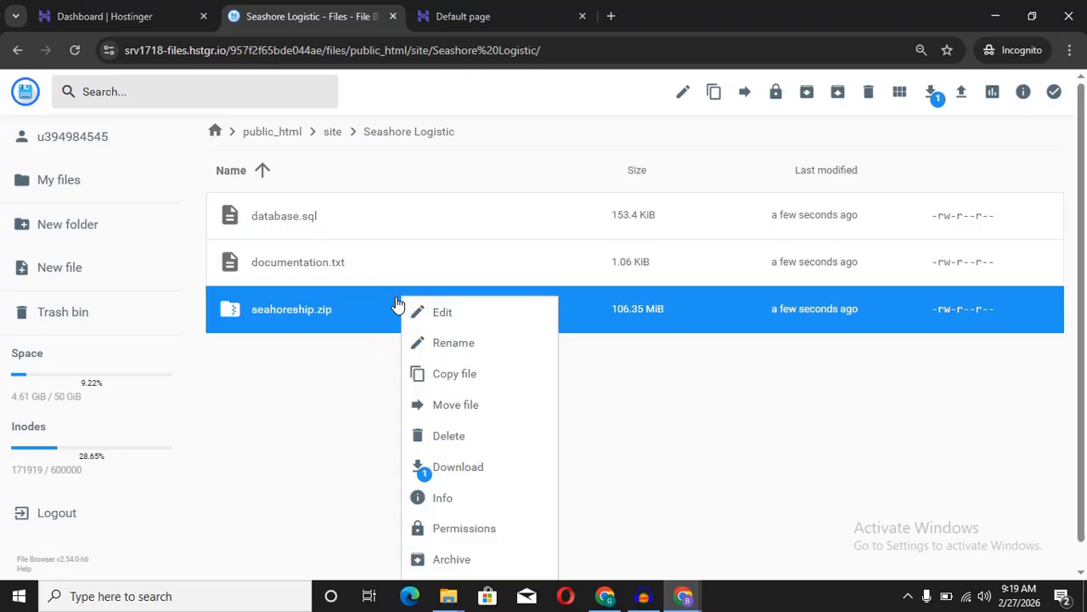
{"action": "left_click", "coordinate": [368, 351]}
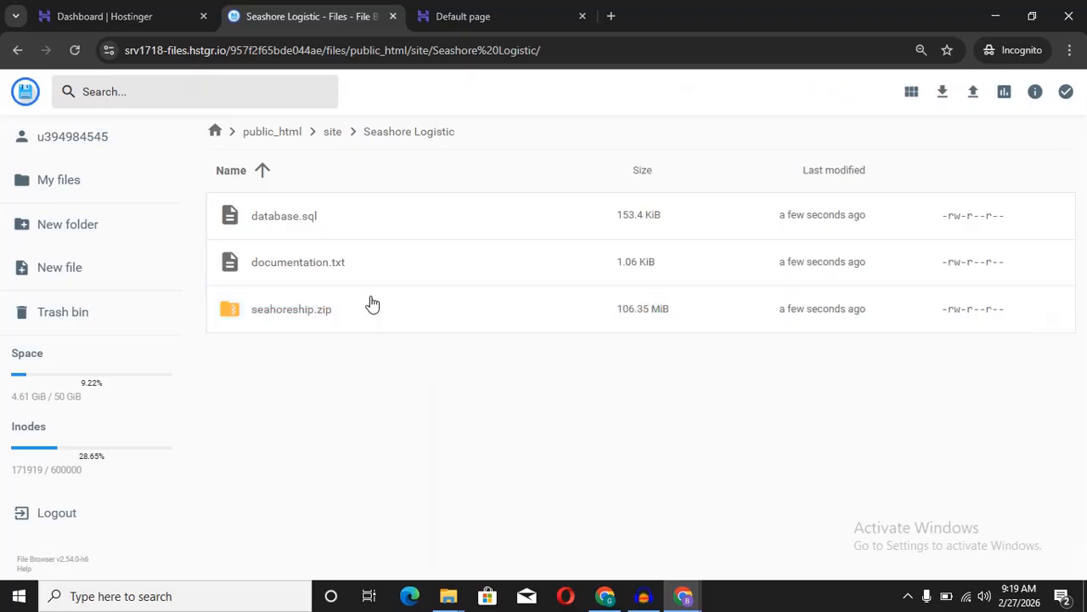
{"action": "right_click", "coordinate": [370, 303]}
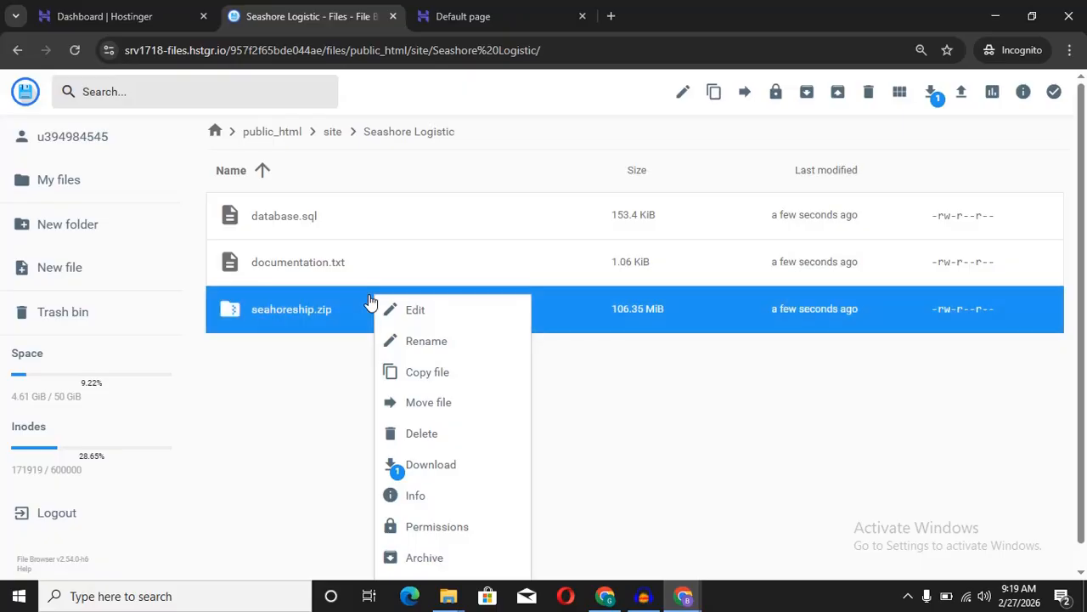
{"action": "left_click", "coordinate": [346, 374]}
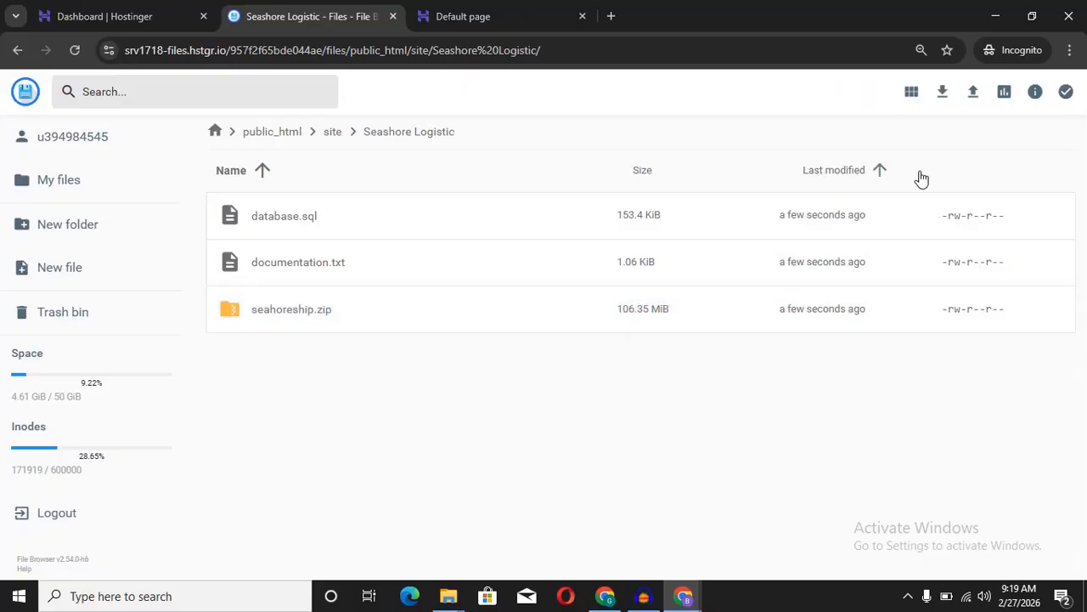
Step: Zoom the browser page out from 90% to 80%
{"action": "left_click", "coordinate": [1069, 51]}
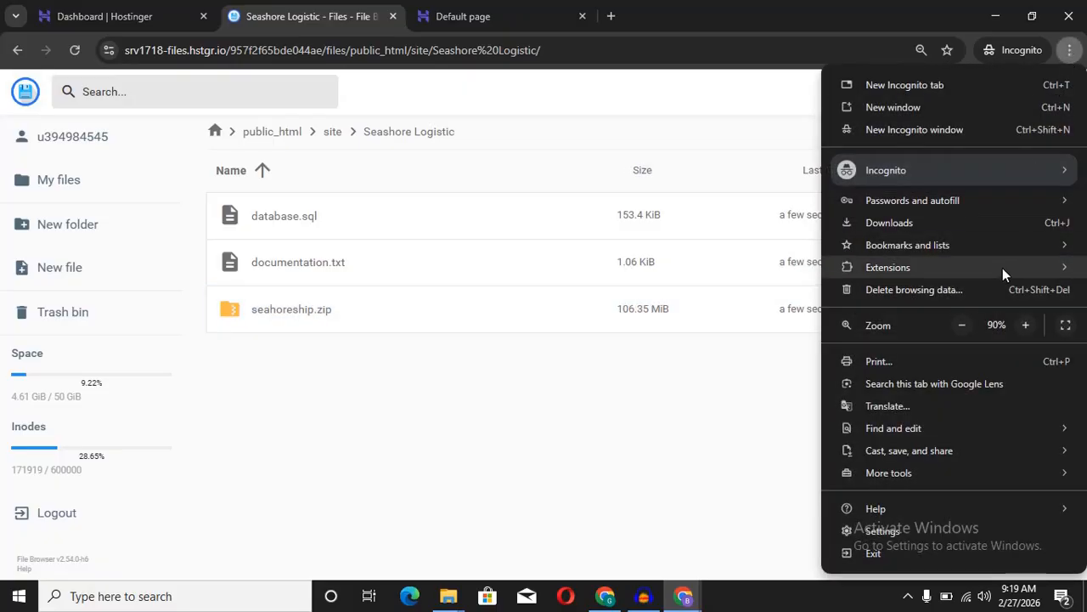
{"action": "left_click", "coordinate": [962, 326]}
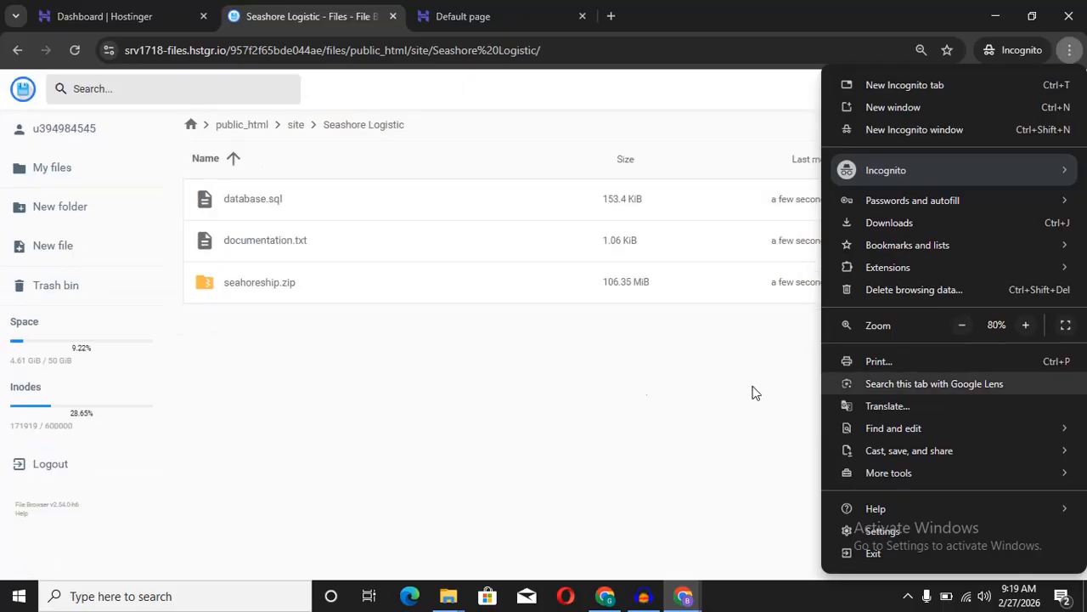
{"action": "left_click", "coordinate": [572, 396]}
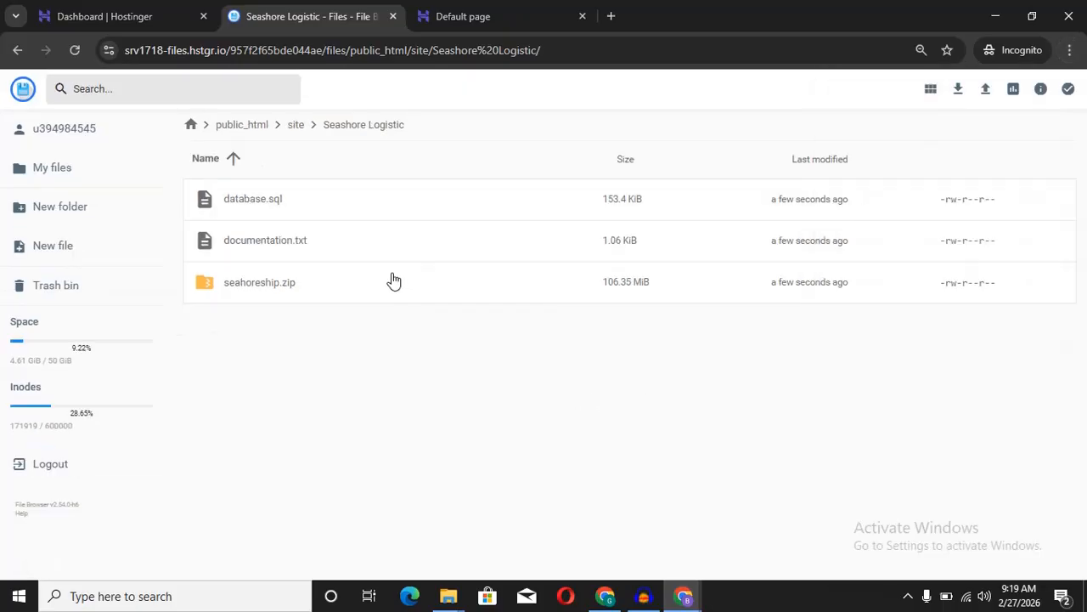
Step: Extract seahoreship.zip into a folder named 'site', then open site/seahoreship
{"action": "right_click", "coordinate": [394, 281]}
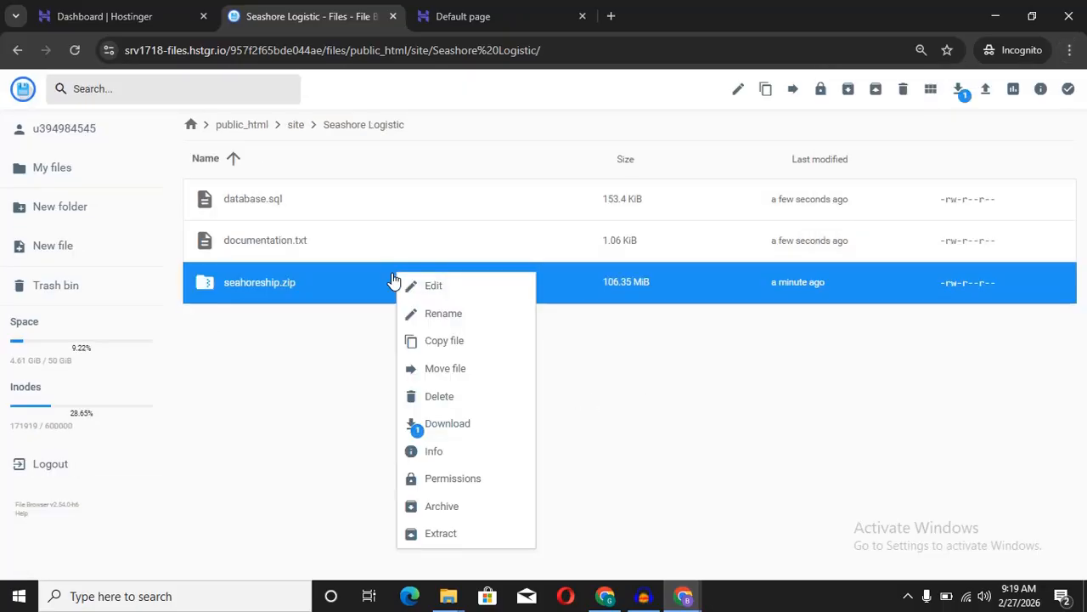
{"action": "left_click", "coordinate": [450, 535]}
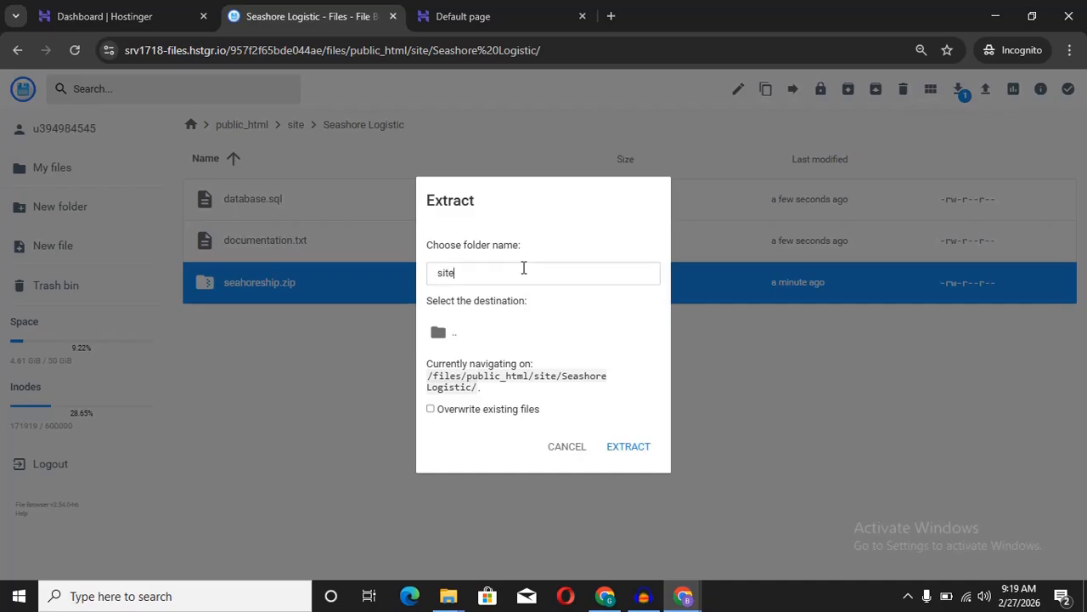
{"action": "type", "text": "site"}
{"action": "left_click", "coordinate": [634, 452]}
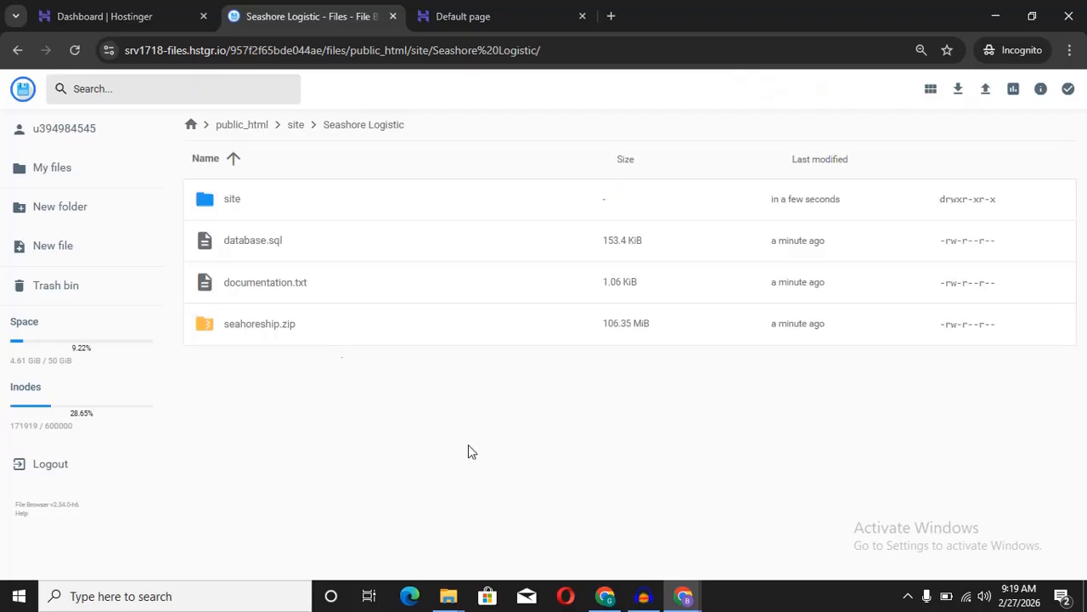
{"action": "double_click", "coordinate": [356, 210]}
{"action": "double_click", "coordinate": [346, 209]}
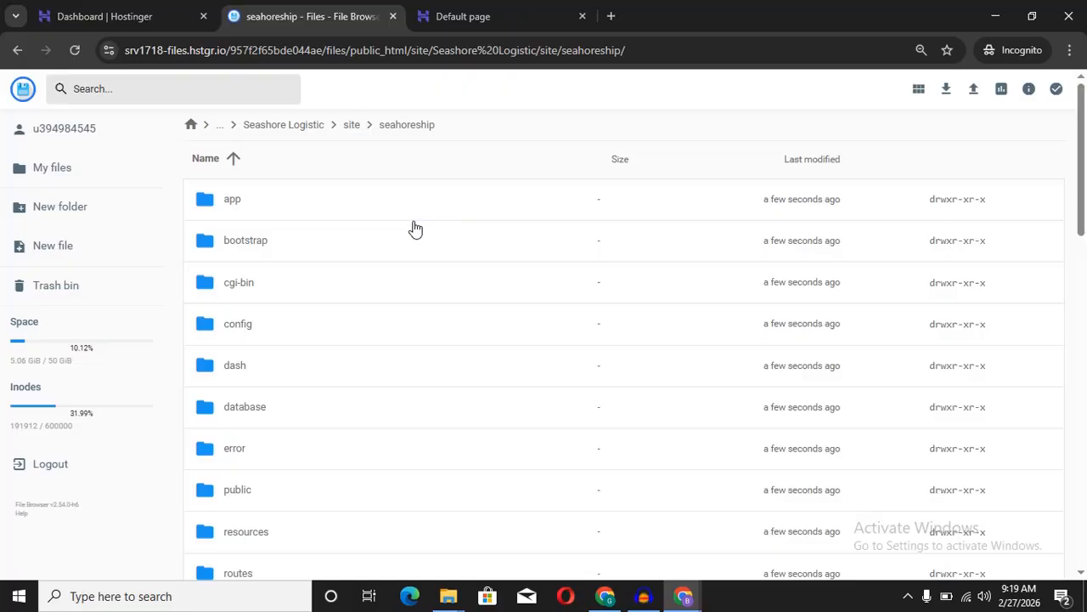
Step: Navigate back up to public_html and down again into site/Seashore Logistic
{"action": "left_click", "coordinate": [352, 125]}
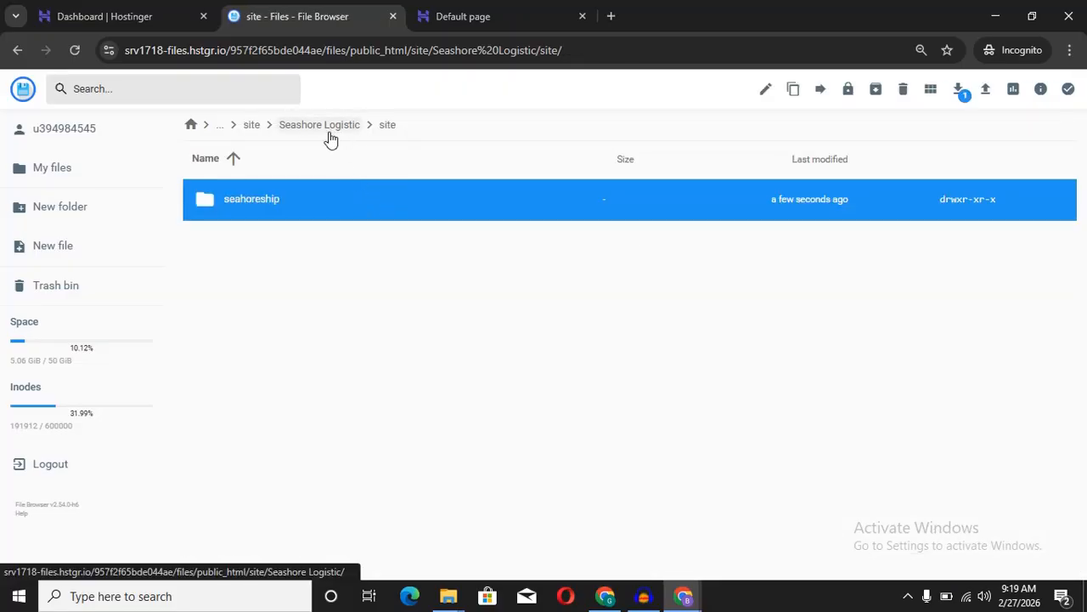
{"action": "left_click", "coordinate": [328, 127]}
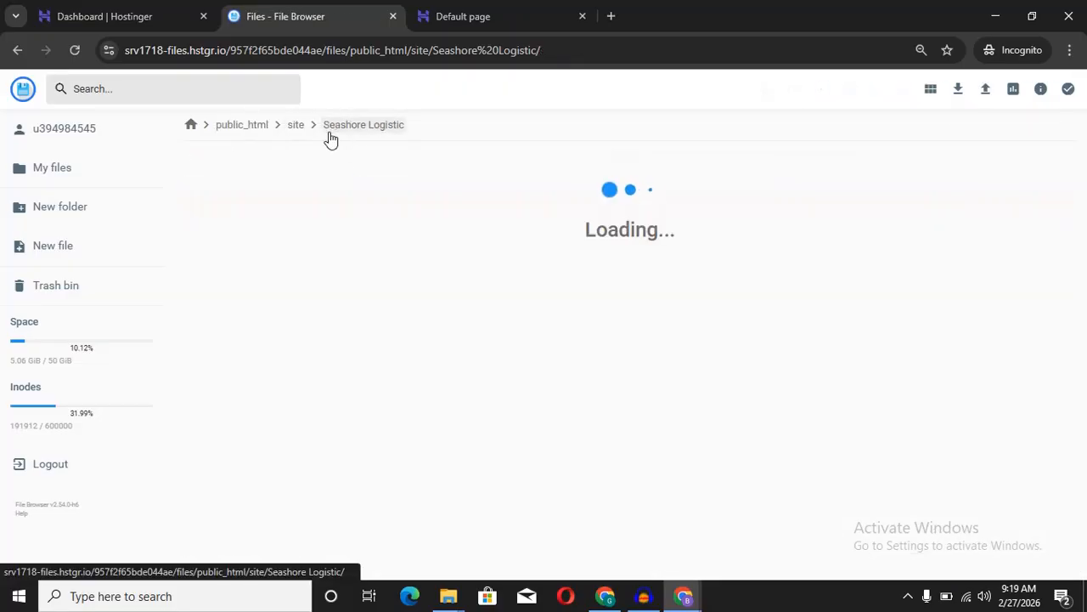
{"action": "left_click", "coordinate": [260, 131]}
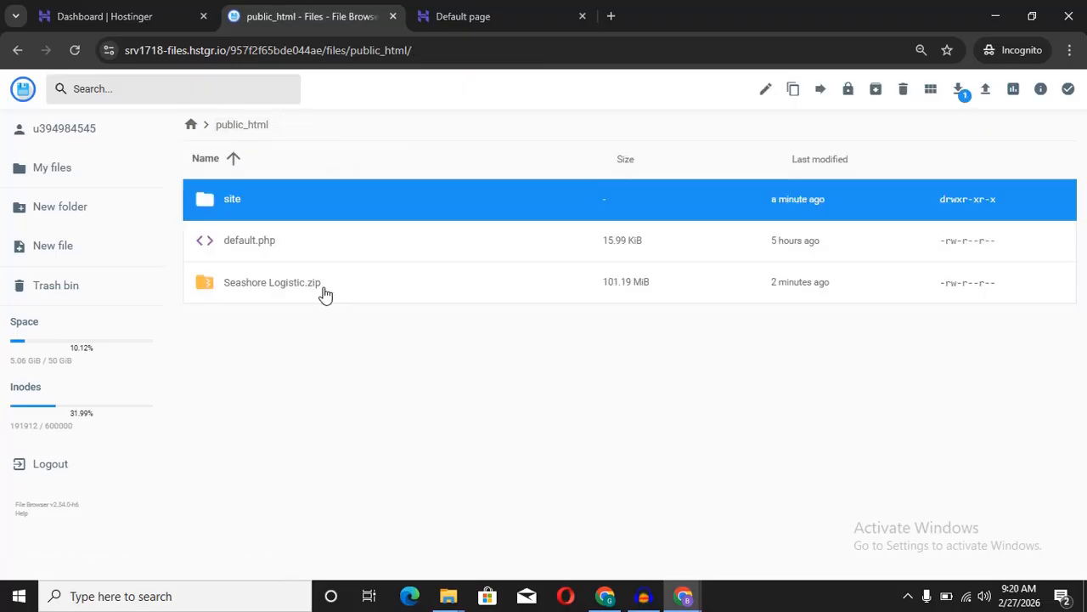
{"action": "left_click", "coordinate": [374, 289]}
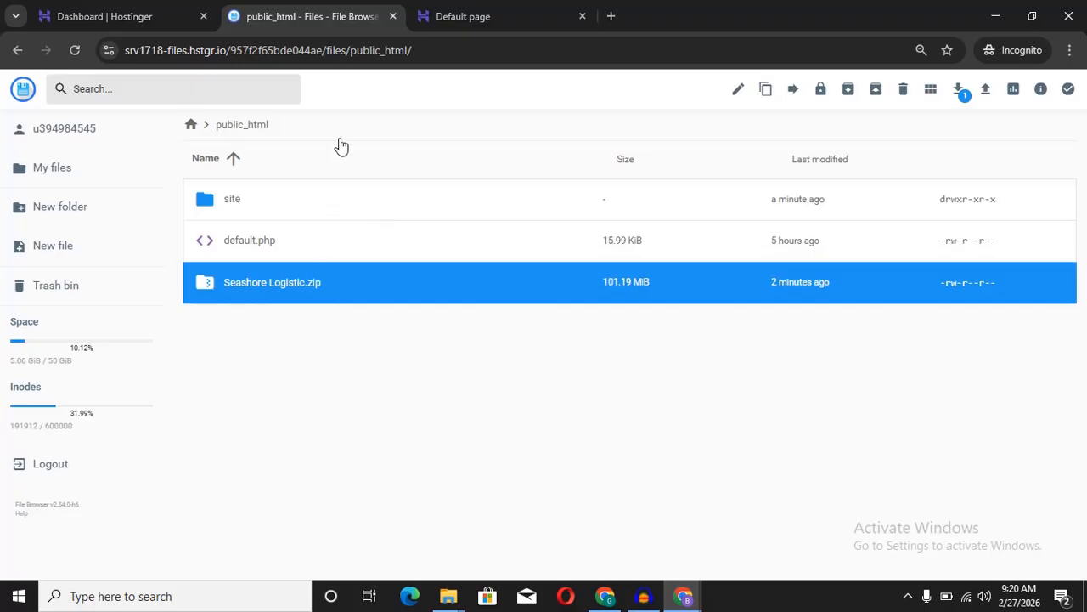
{"action": "double_click", "coordinate": [355, 206]}
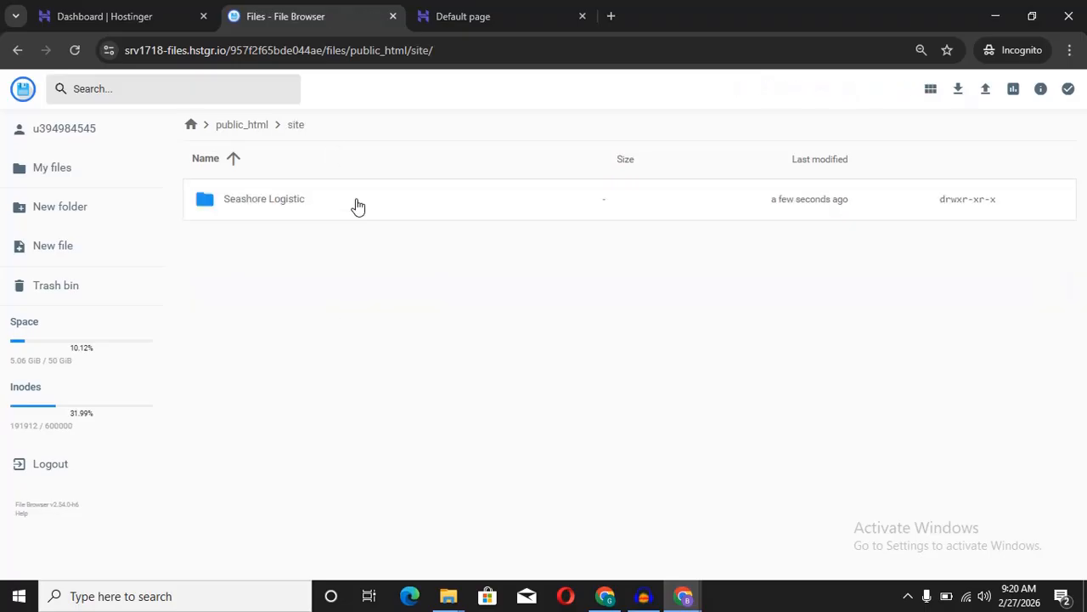
{"action": "double_click", "coordinate": [341, 212]}
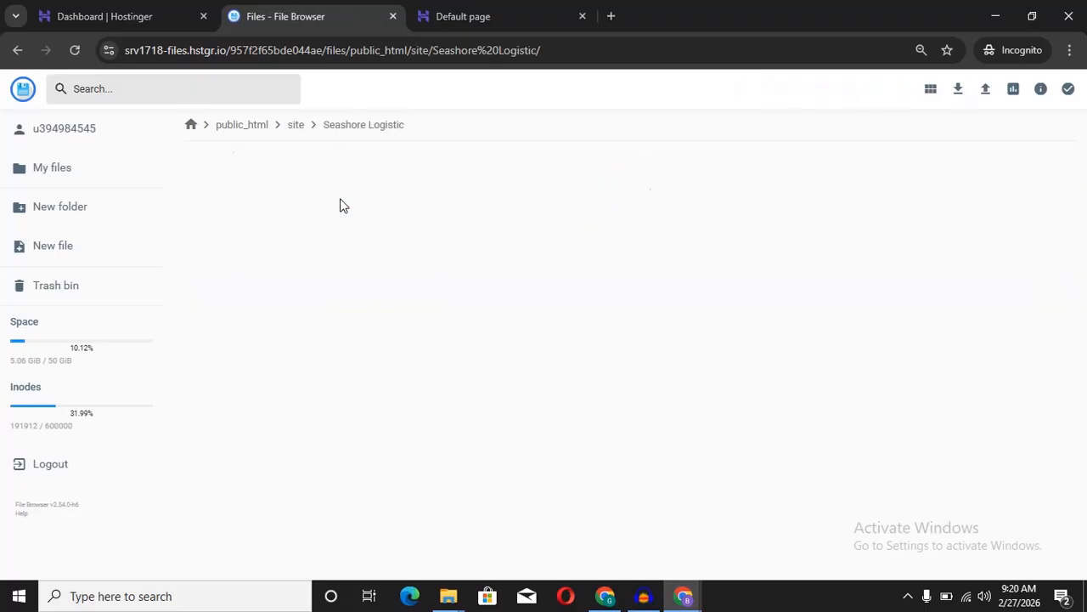
{"action": "left_click", "coordinate": [297, 129]}
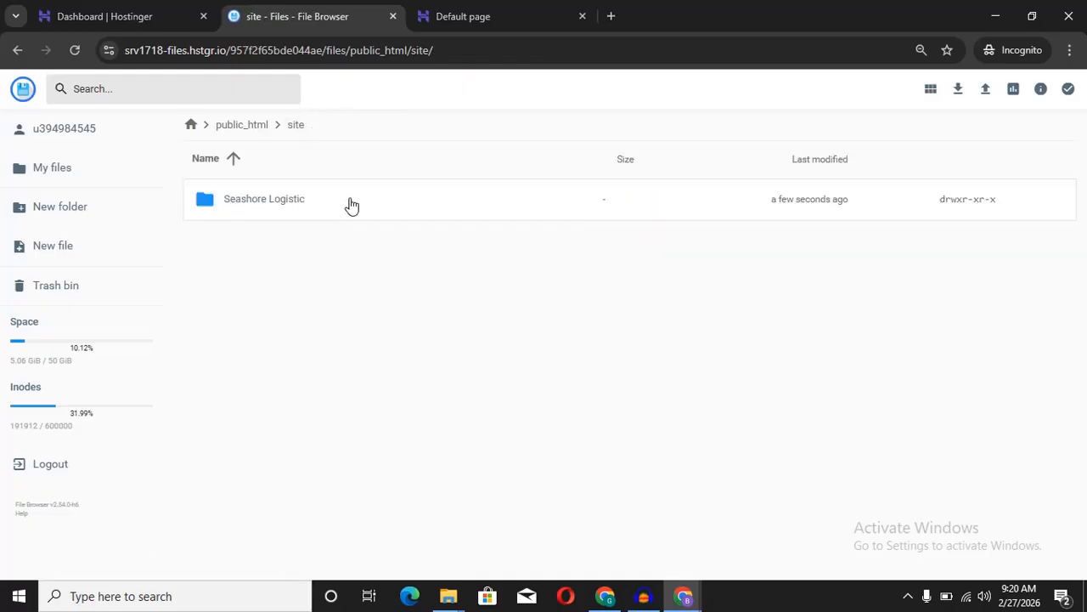
{"action": "double_click", "coordinate": [351, 204]}
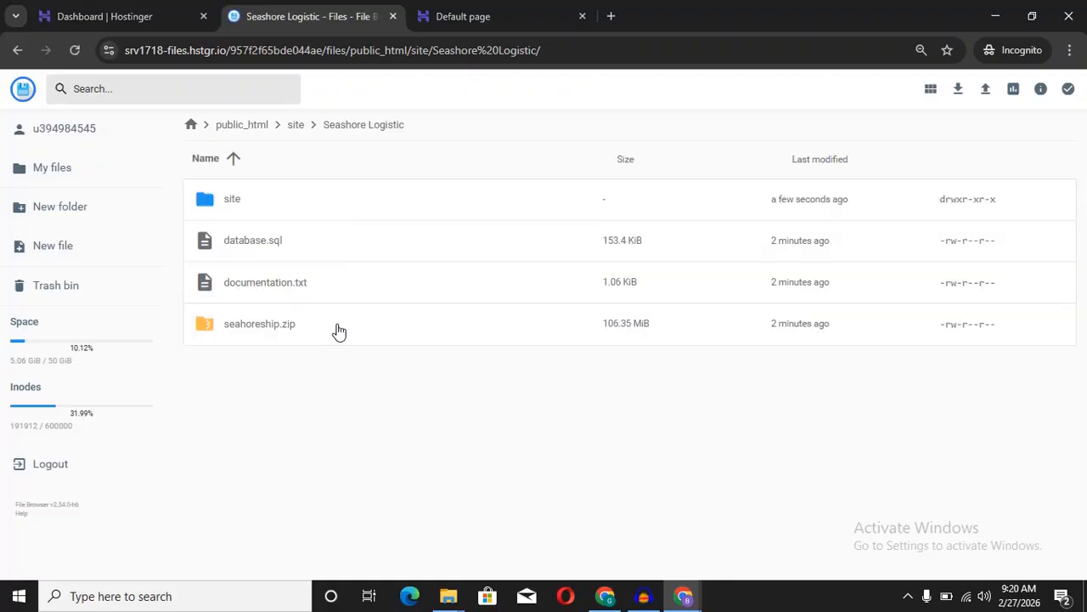
Step: Review database.sql, documentation.txt and seahoreship.zip in the Seashore Logistic folder
{"action": "left_click", "coordinate": [337, 331]}
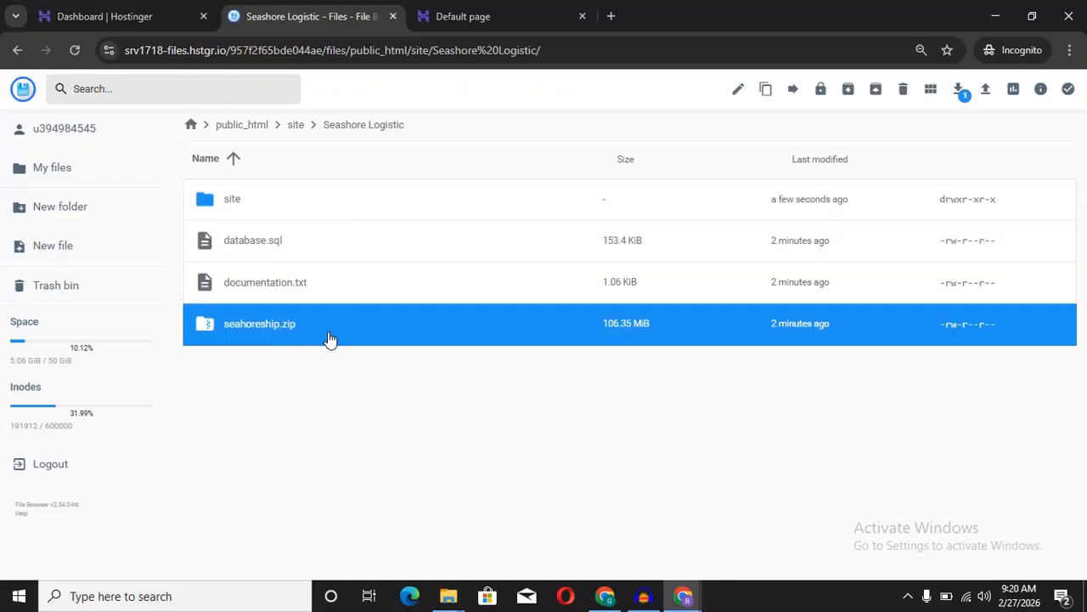
{"action": "left_click", "coordinate": [331, 243]}
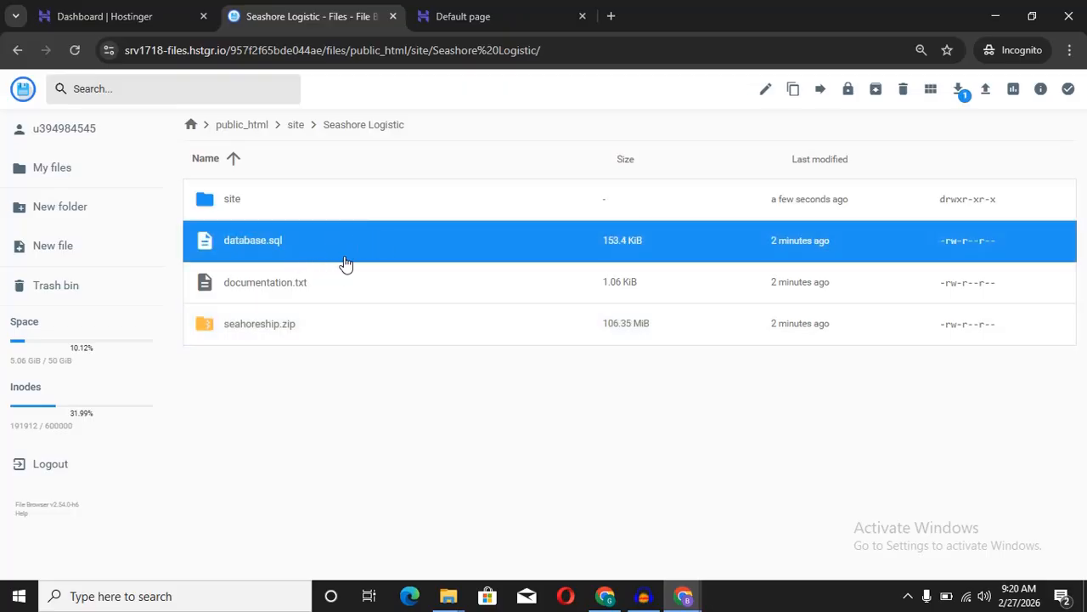
{"action": "left_click", "coordinate": [344, 289]}
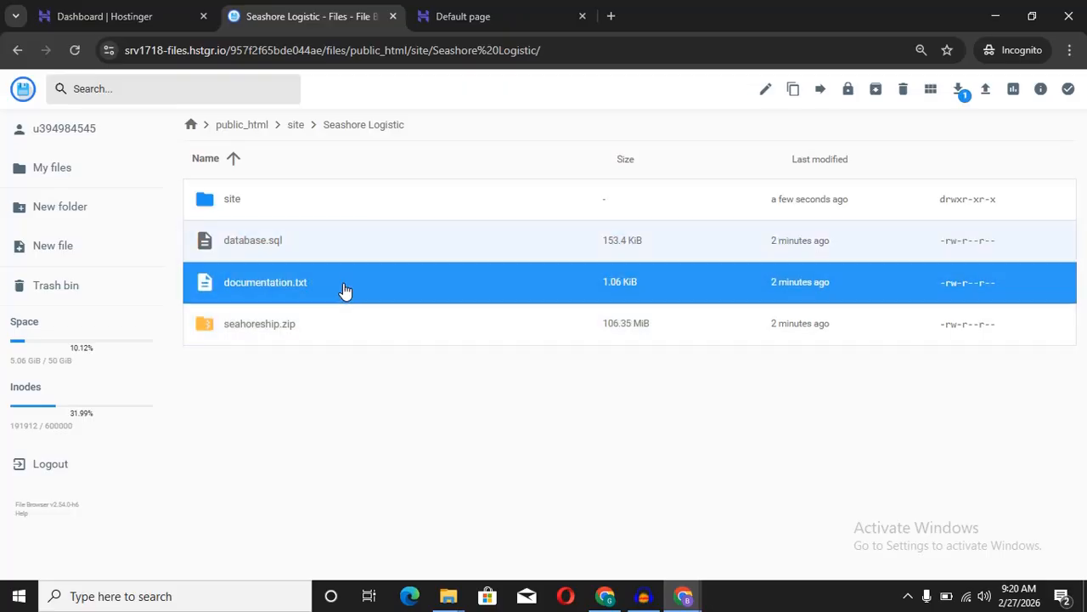
{"action": "left_click", "coordinate": [378, 246]}
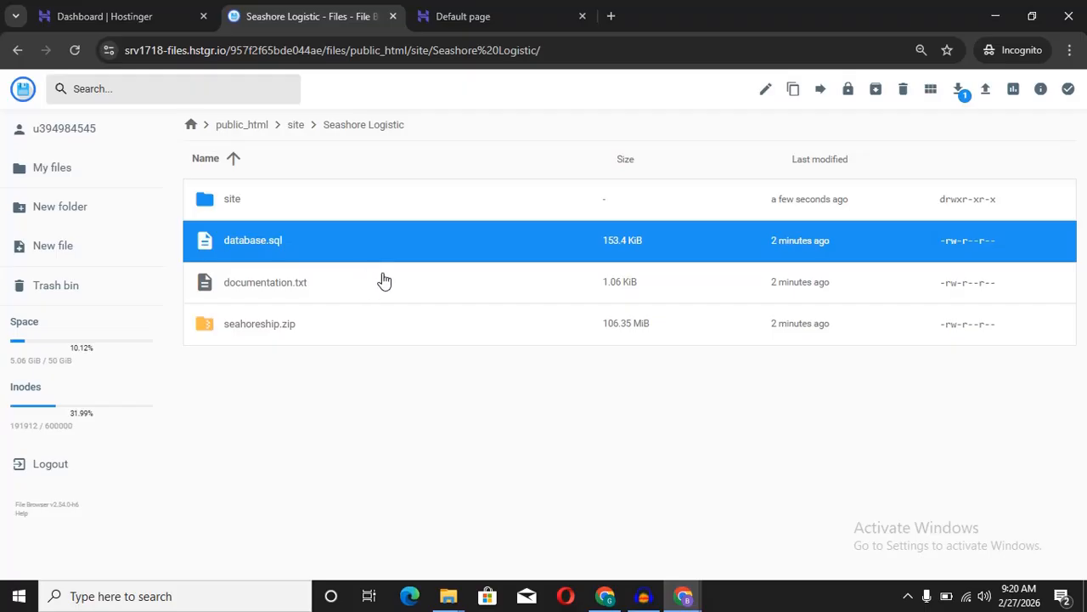
{"action": "left_click", "coordinate": [384, 281]}
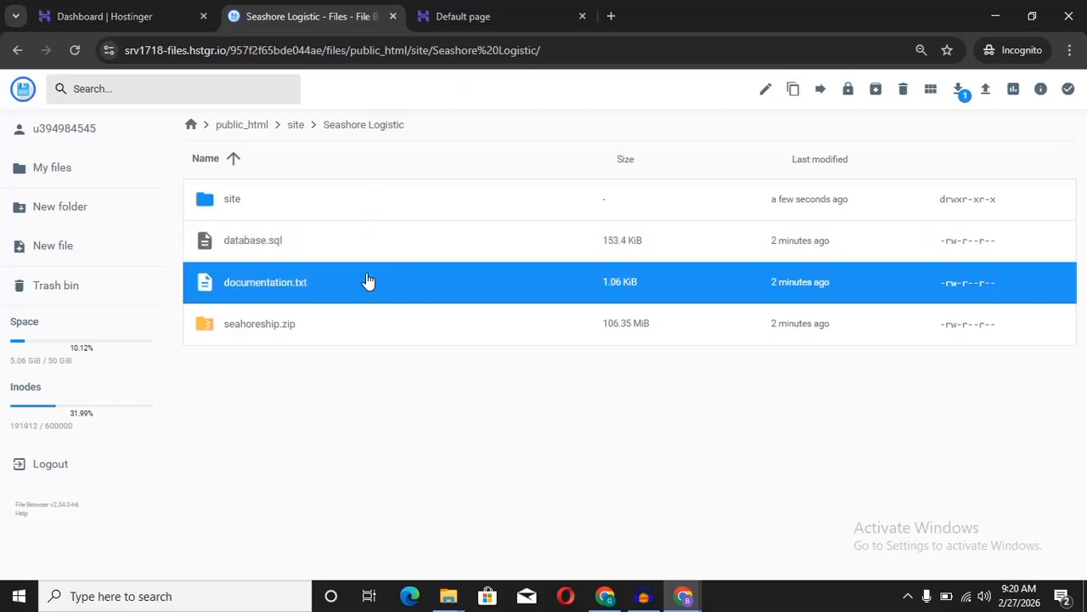
{"action": "left_click", "coordinate": [339, 344]}
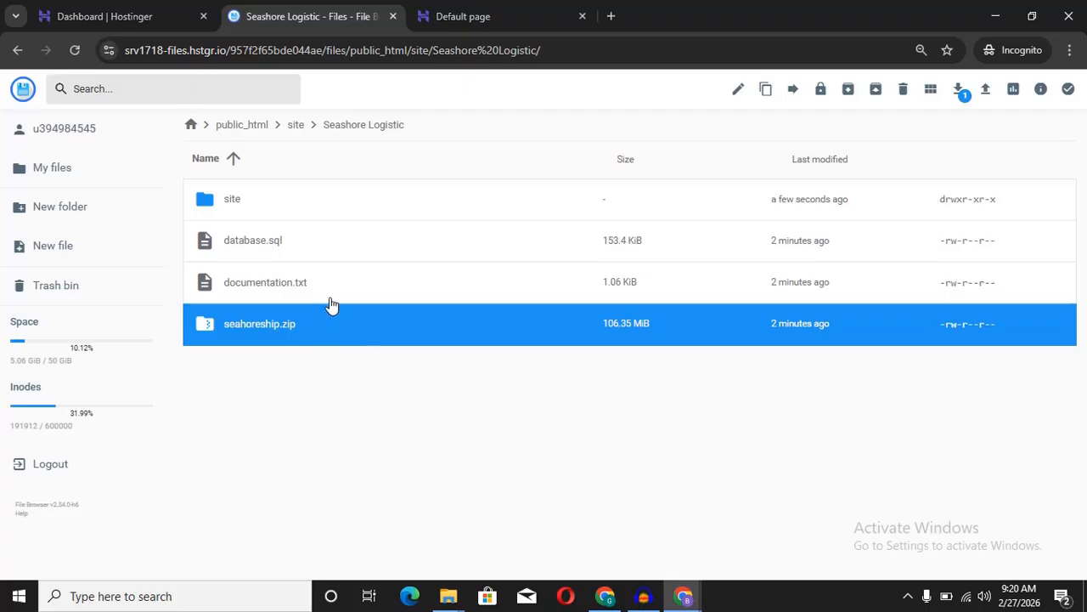
Step: Open site/seahoreship and browse the Laravel project folders such as app and bootstrap
{"action": "left_click", "coordinate": [253, 204]}
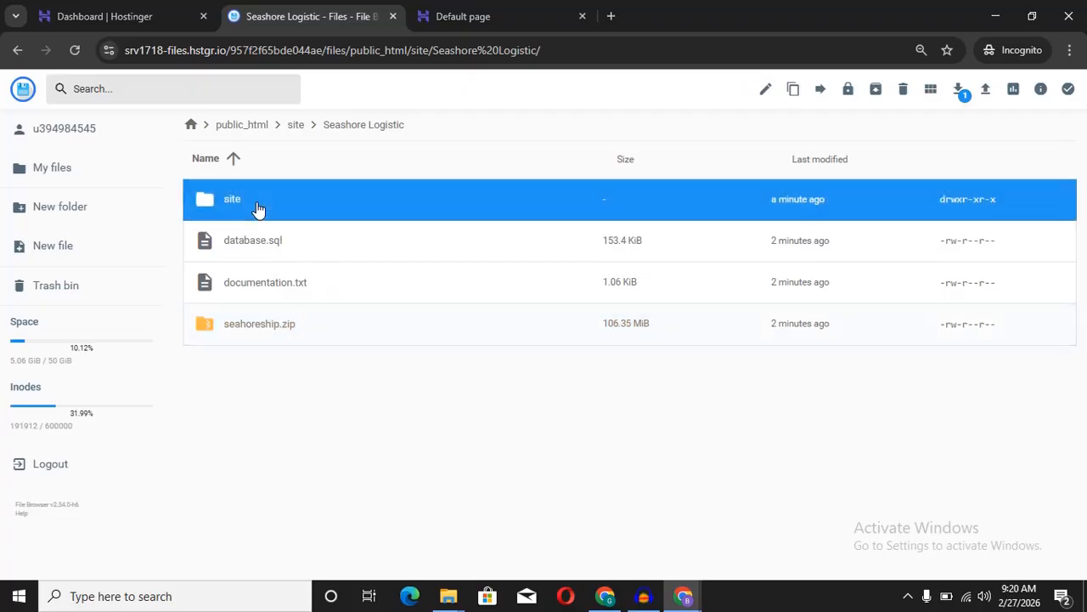
{"action": "double_click", "coordinate": [289, 199]}
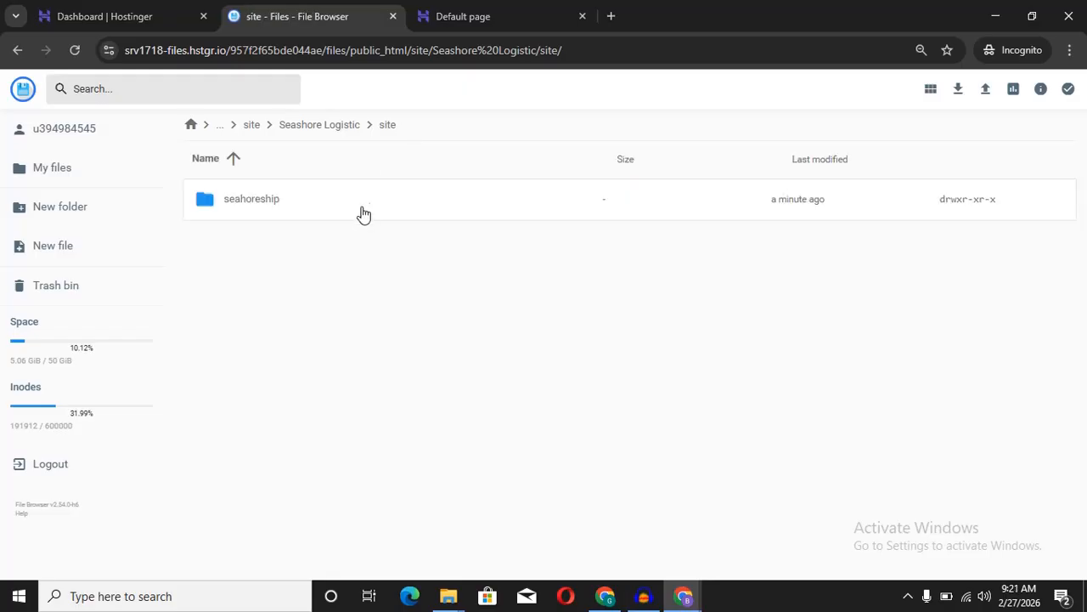
{"action": "double_click", "coordinate": [371, 209]}
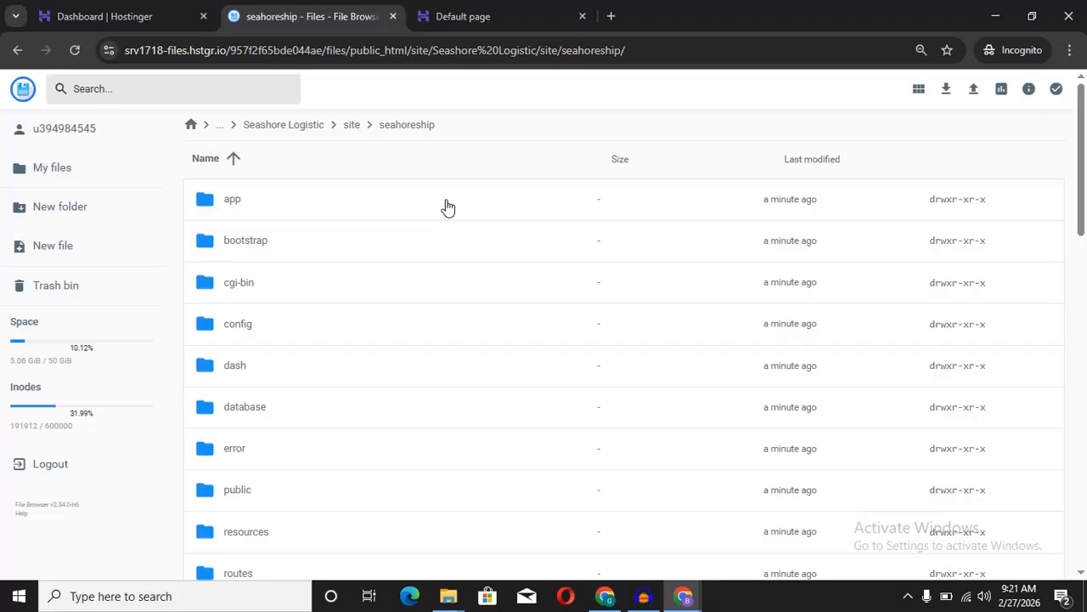
{"action": "left_click", "coordinate": [446, 209]}
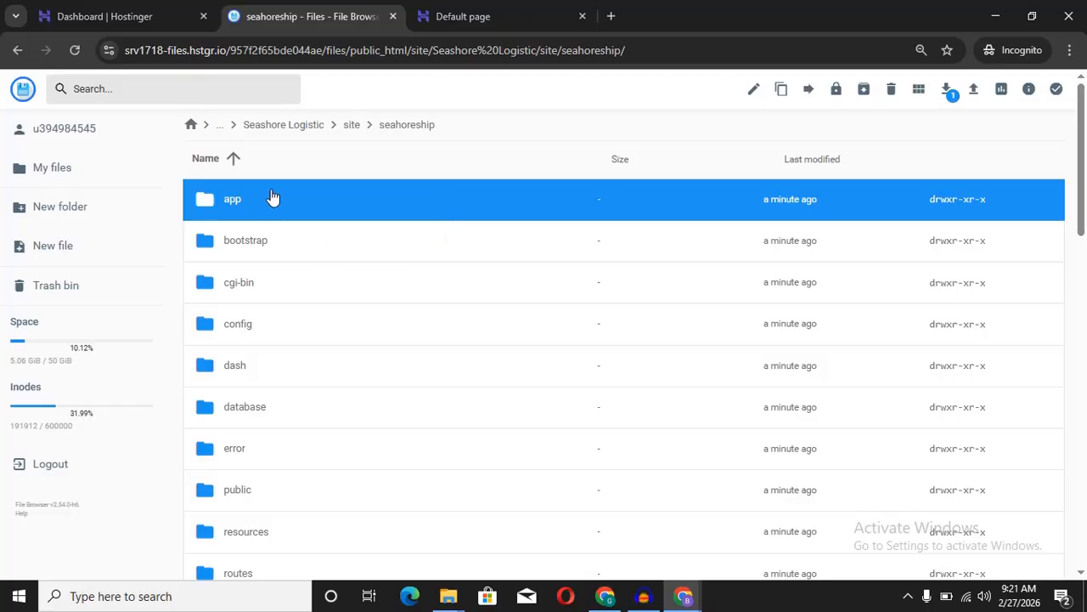
{"action": "left_click", "coordinate": [192, 128]}
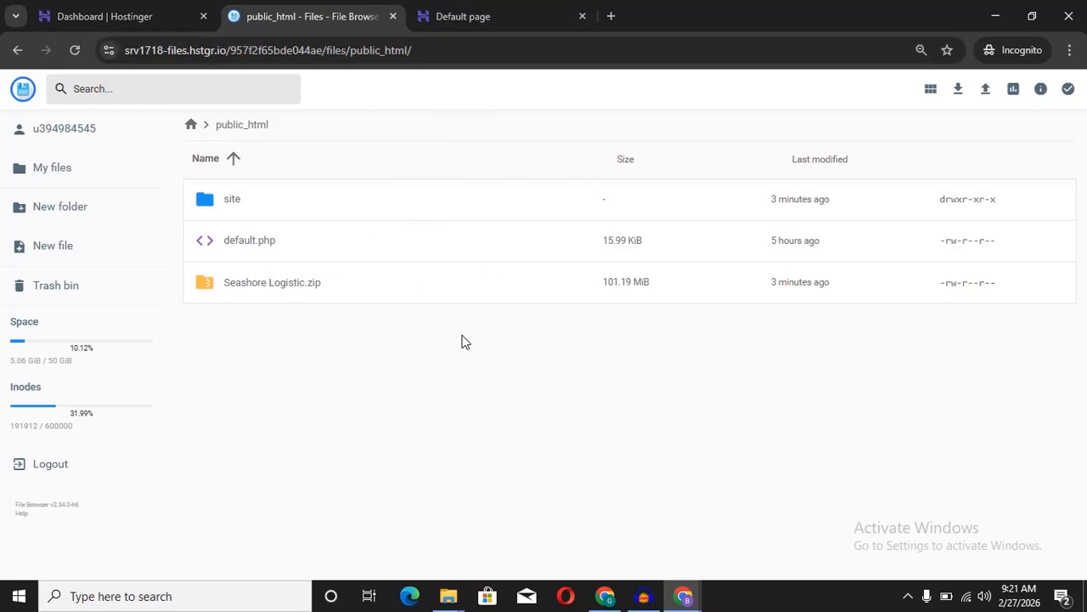
{"action": "double_click", "coordinate": [332, 217]}
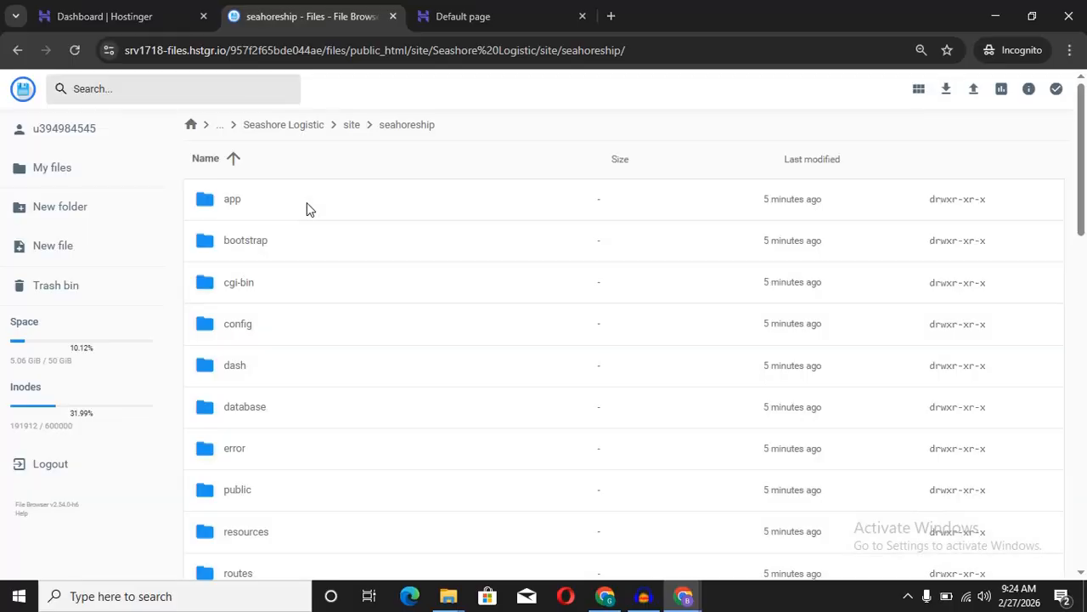
{"action": "left_click", "coordinate": [309, 209]}
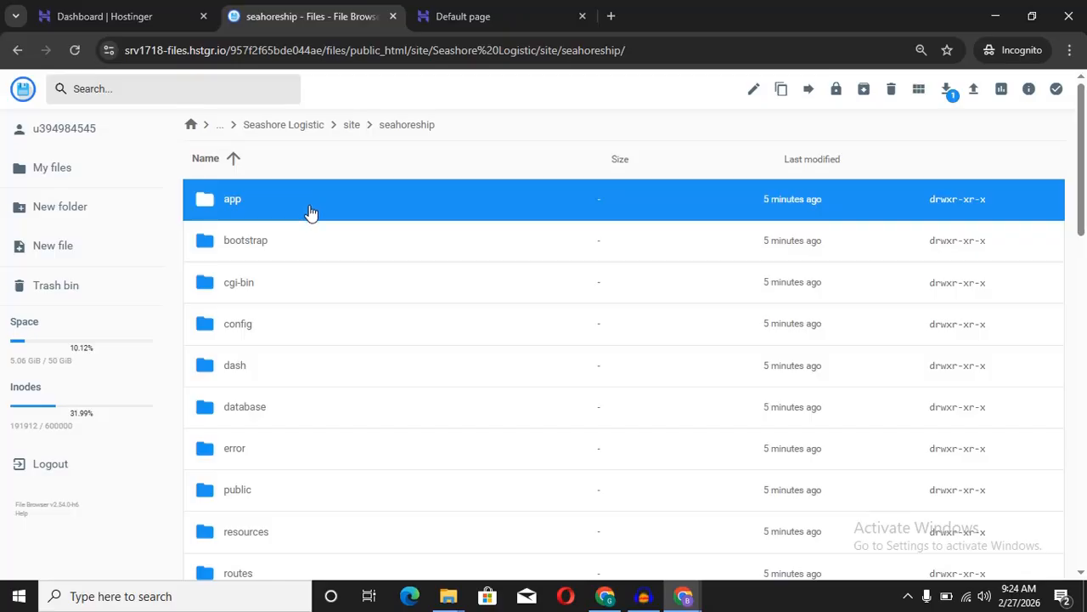
{"action": "left_click", "coordinate": [322, 242]}
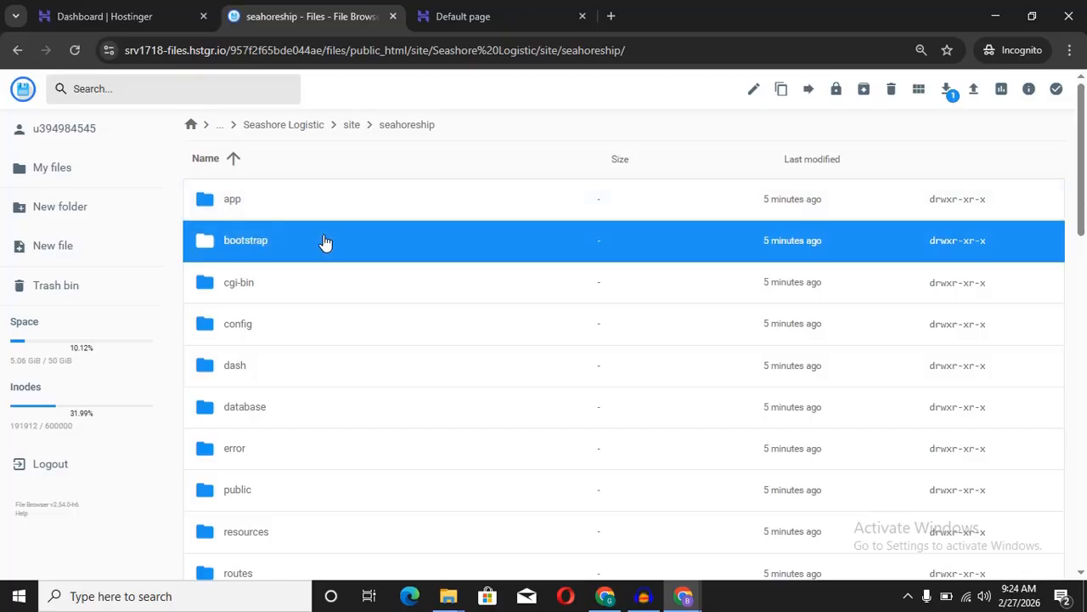
Step: Select every item in the seahoreship folder with Ctrl+A and choose Move file
{"action": "left_click", "coordinate": [363, 199]}
{"action": "key", "text": "ctrl+a"}
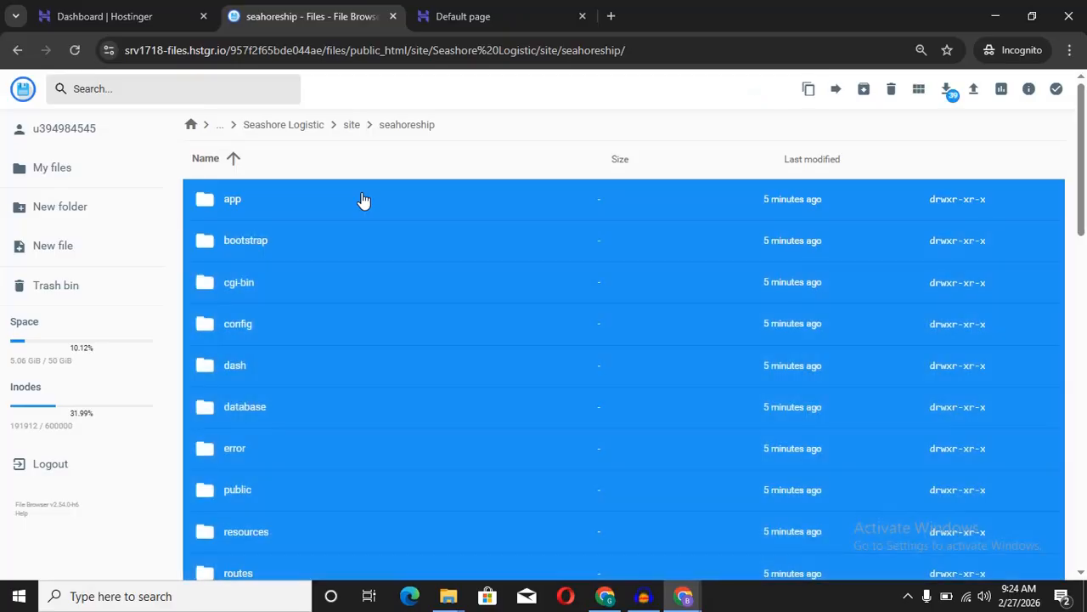
{"action": "right_click", "coordinate": [404, 224]}
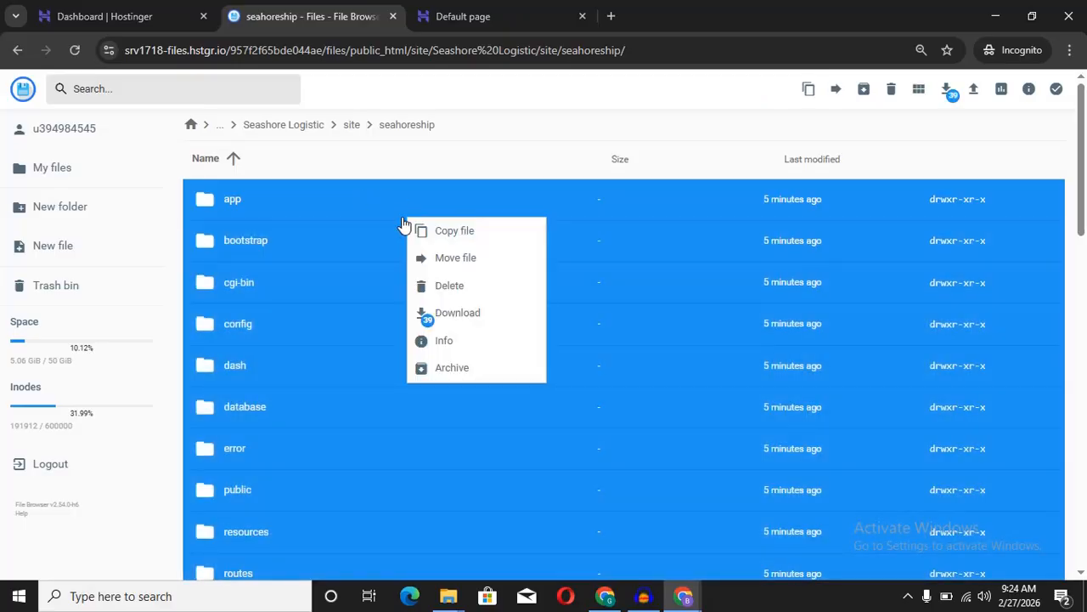
{"action": "left_click", "coordinate": [459, 262]}
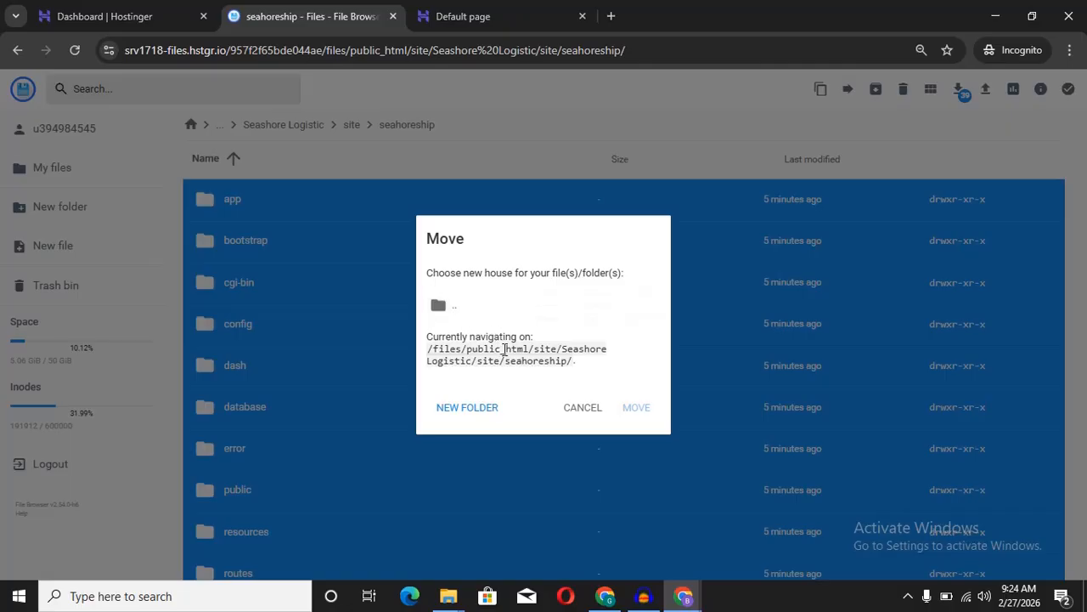
Step: Set the move destination up to /files/public_html/ and move all selected items there
{"action": "left_click_drag", "start_coordinate": [524, 348], "coordinate": [486, 349]}
{"action": "left_click", "coordinate": [481, 350]}
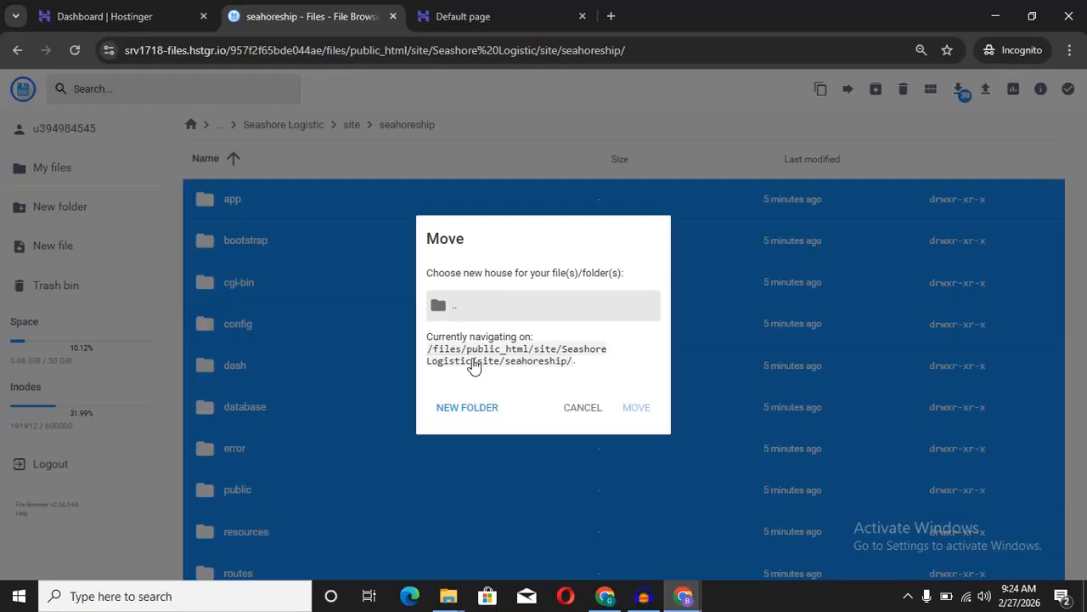
{"action": "left_click", "coordinate": [445, 307]}
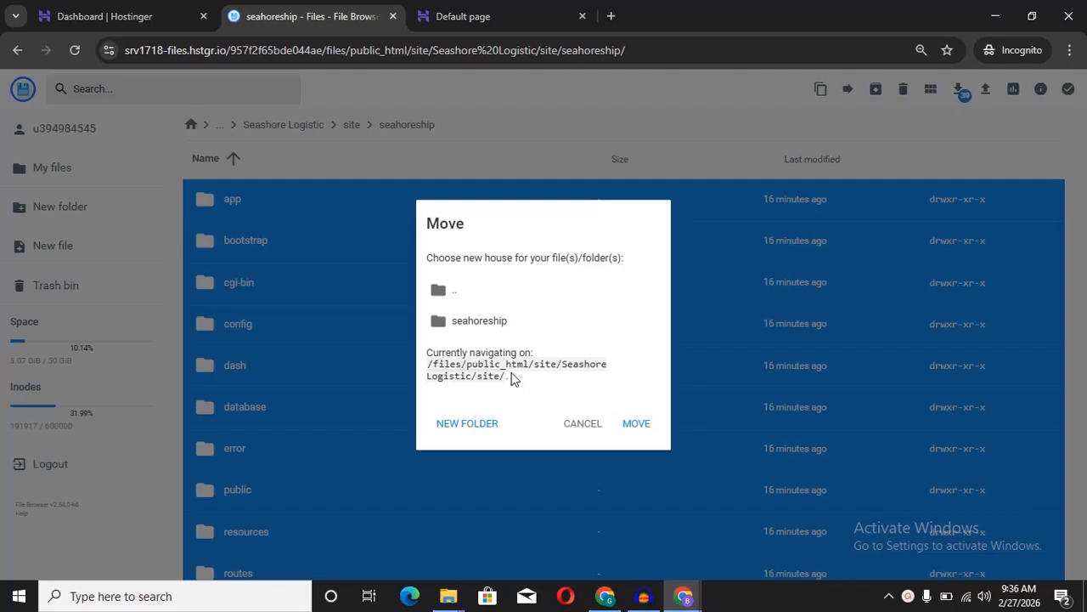
{"action": "mouse_move", "coordinate": [512, 378]}
{"action": "left_mouse_down"}
{"action": "mouse_move", "coordinate": [443, 374]}
{"action": "mouse_move", "coordinate": [508, 374]}
{"action": "left_mouse_up"}
{"action": "left_click_drag", "start_coordinate": [535, 364], "coordinate": [551, 388]}
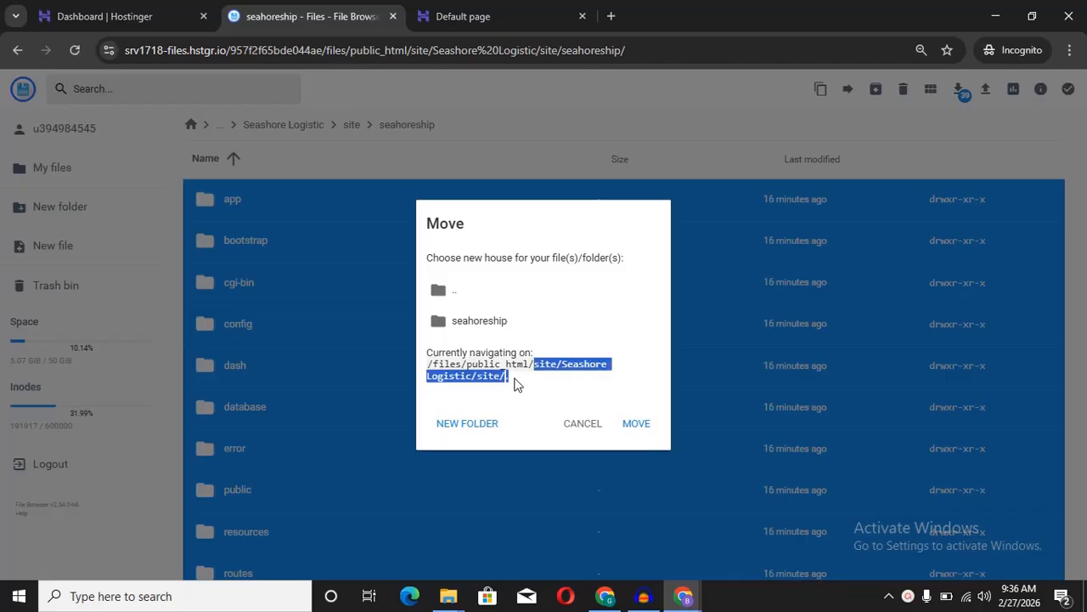
{"action": "left_click", "coordinate": [535, 388]}
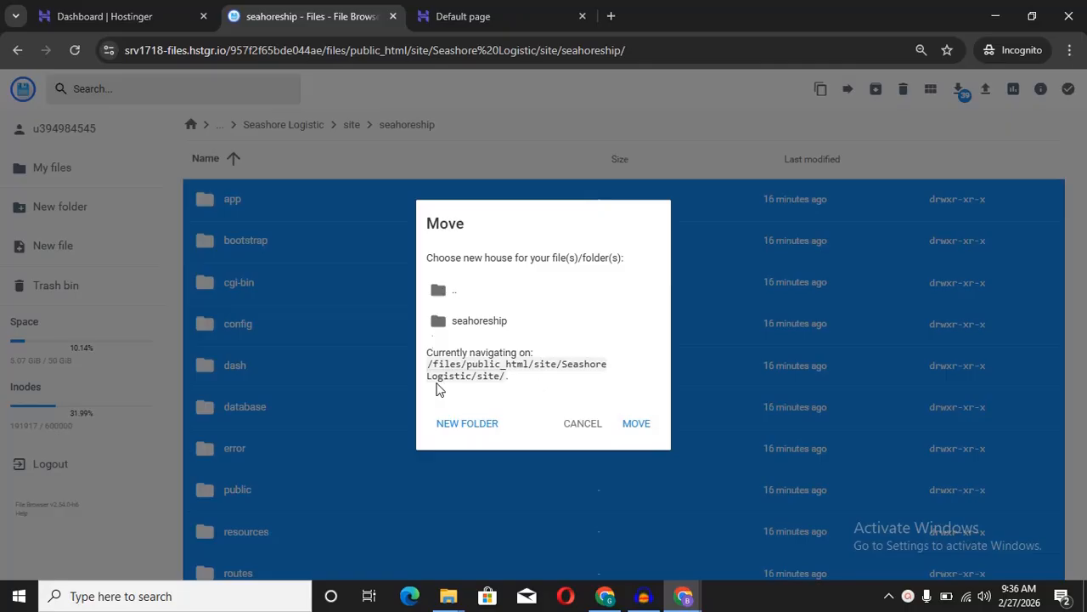
{"action": "left_click", "coordinate": [466, 294]}
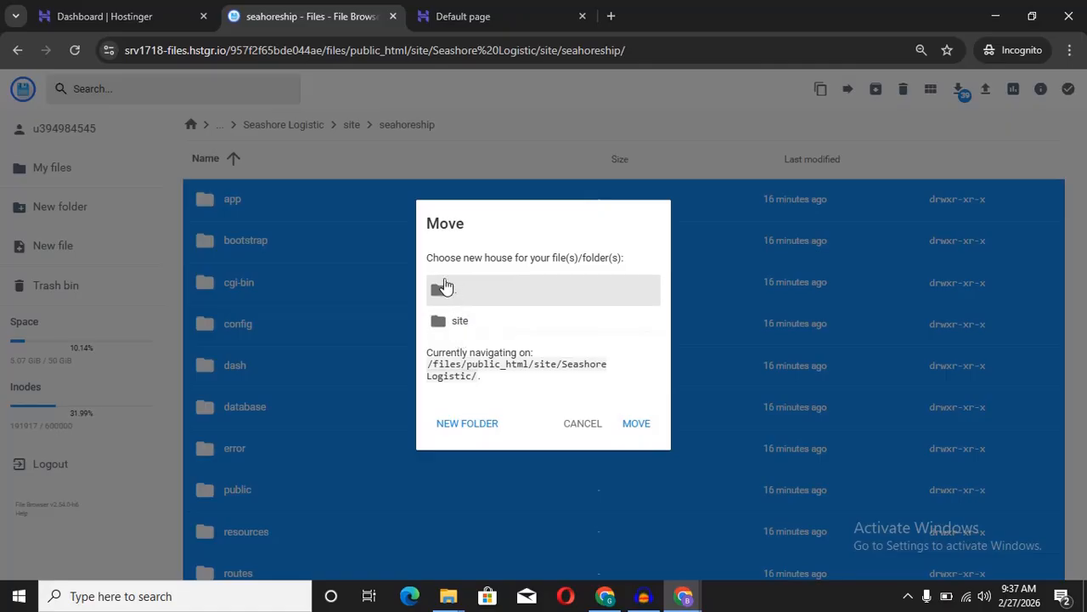
{"action": "left_click", "coordinate": [442, 286]}
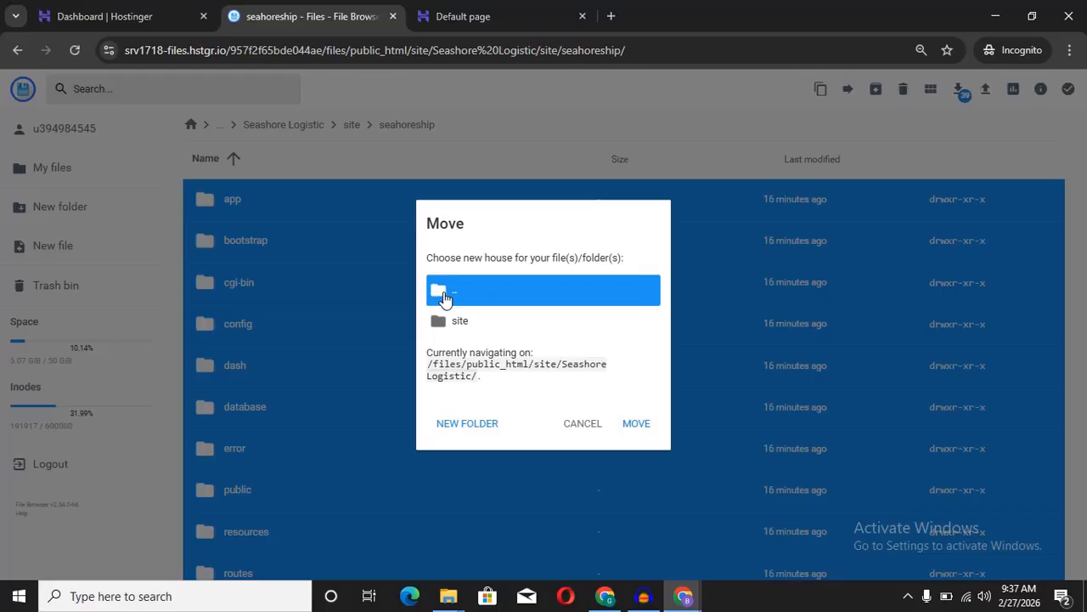
{"action": "double_click", "coordinate": [443, 293]}
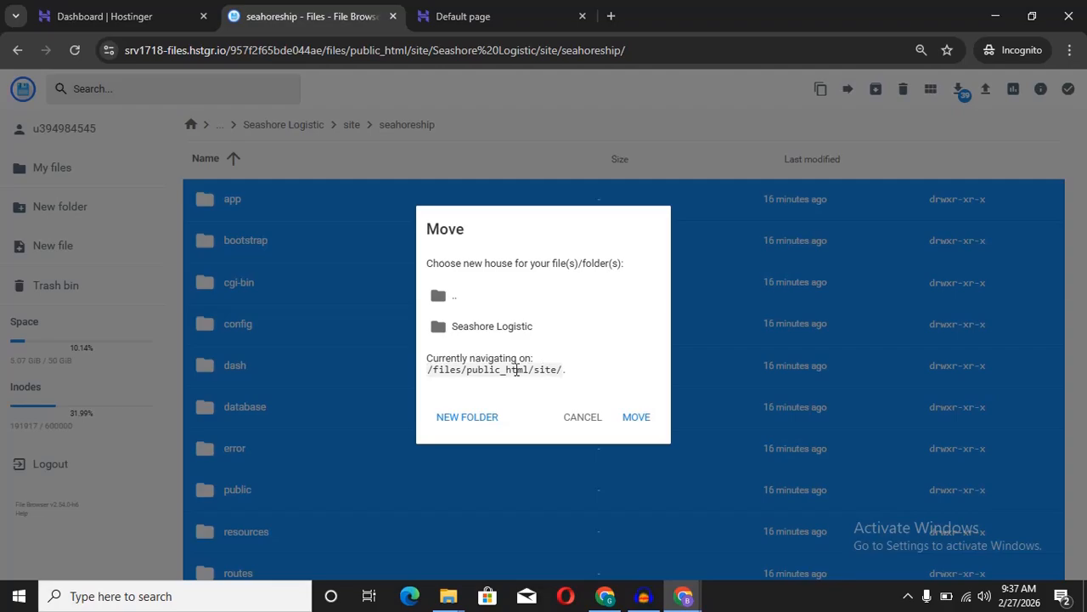
{"action": "double_click", "coordinate": [468, 307]}
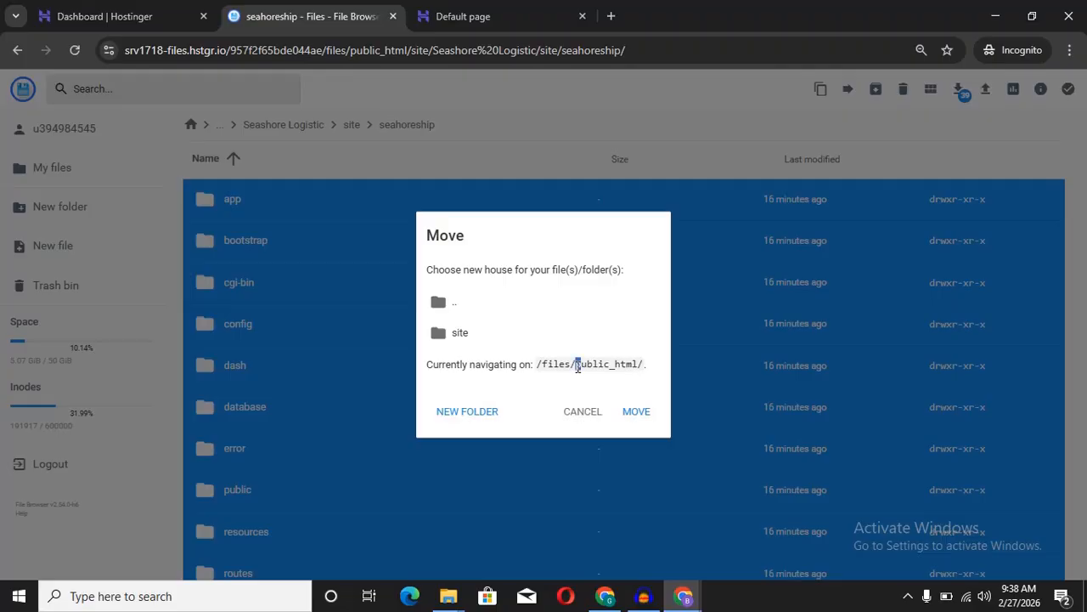
{"action": "left_click_drag", "start_coordinate": [578, 365], "coordinate": [638, 361]}
{"action": "left_click", "coordinate": [645, 365]}
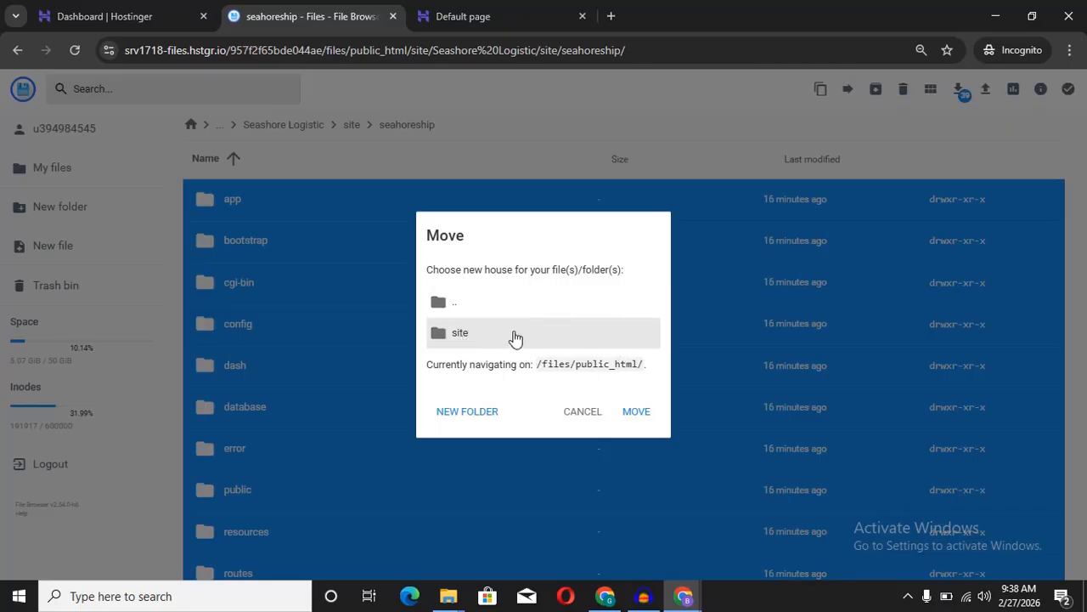
{"action": "left_click", "coordinate": [635, 415]}
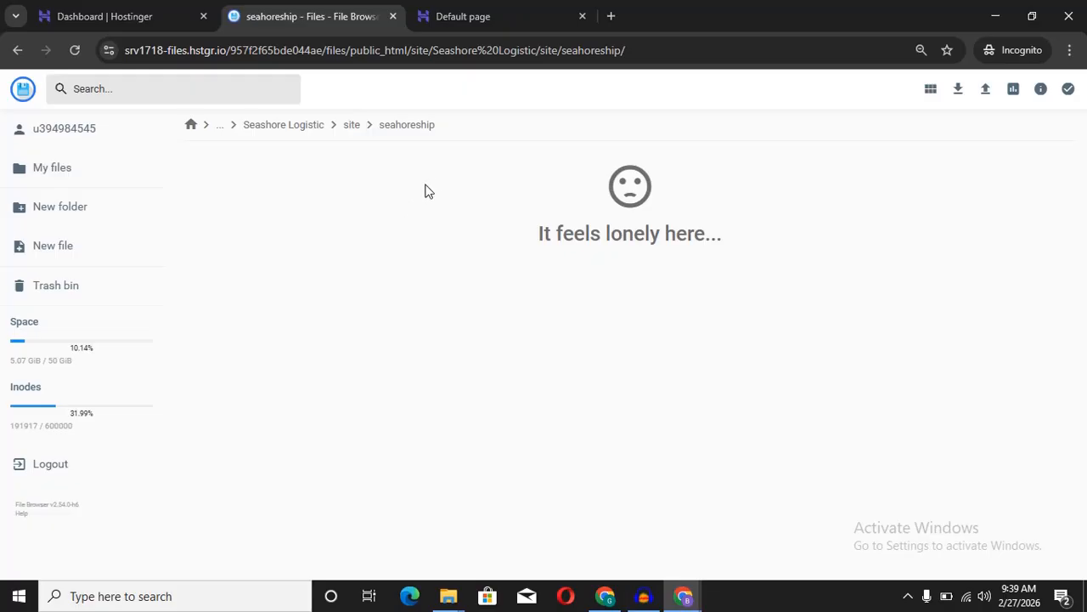
Step: Scroll through public_html to confirm the moved Laravel files, then return to the Hostinger dashboard
{"action": "left_click", "coordinate": [191, 125]}
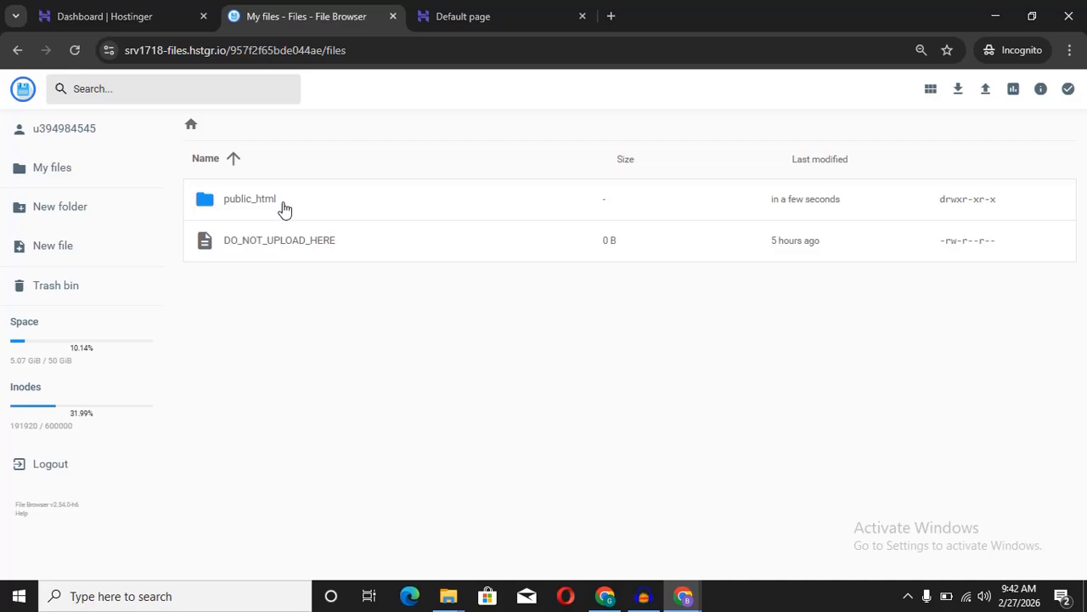
{"action": "double_click", "coordinate": [283, 208]}
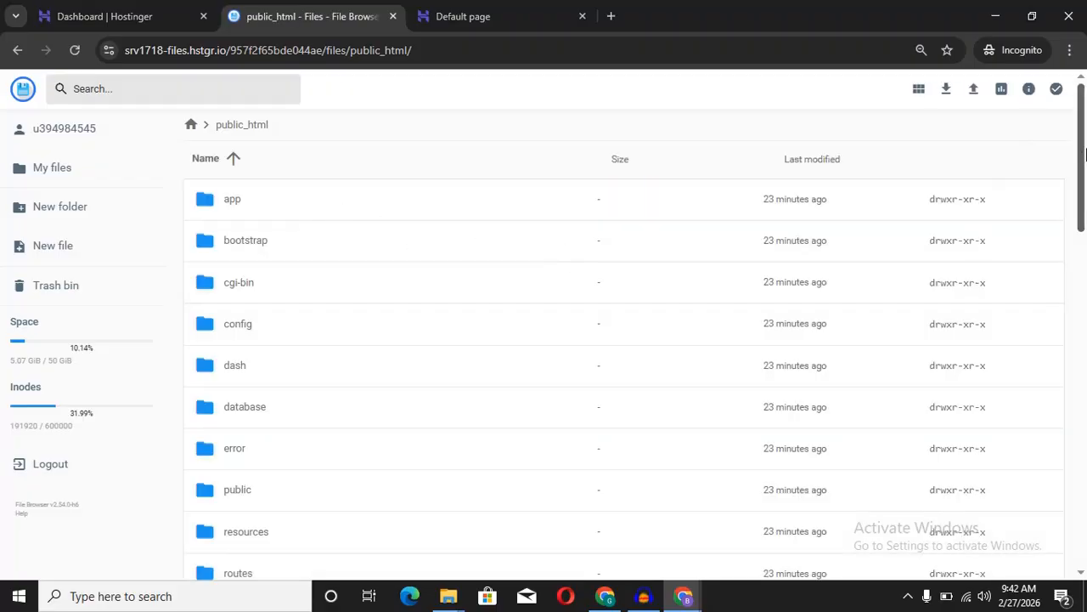
{"action": "left_click_drag", "start_coordinate": [1081, 166], "coordinate": [1080, 518]}
{"action": "right_click", "coordinate": [1083, 248]}
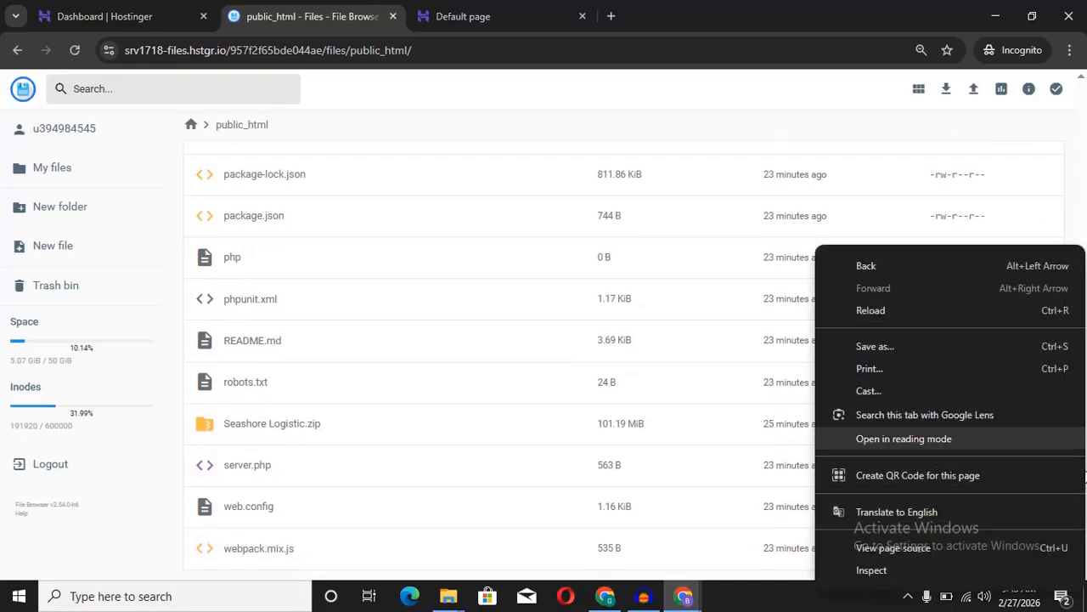
{"action": "left_click", "coordinate": [1074, 226]}
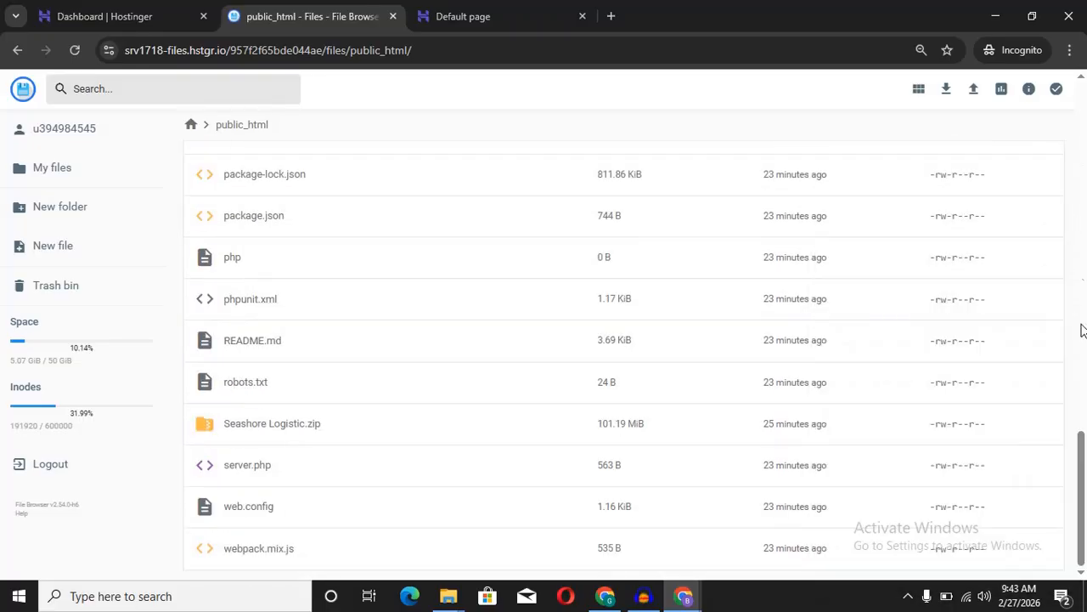
{"action": "left_click_drag", "start_coordinate": [1080, 501], "coordinate": [1084, 123]}
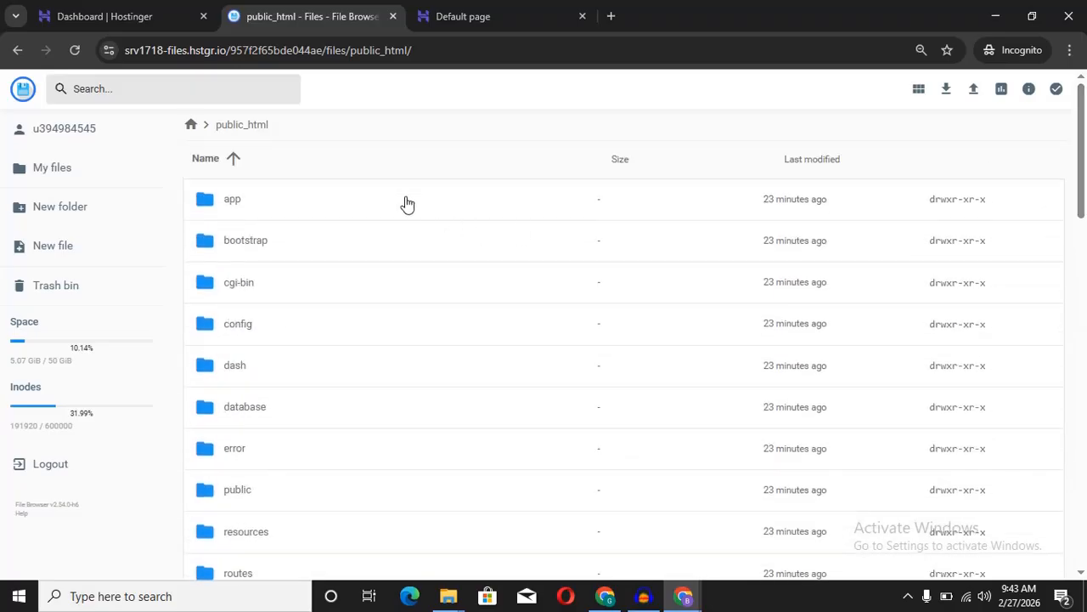
{"action": "left_click", "coordinate": [118, 16]}
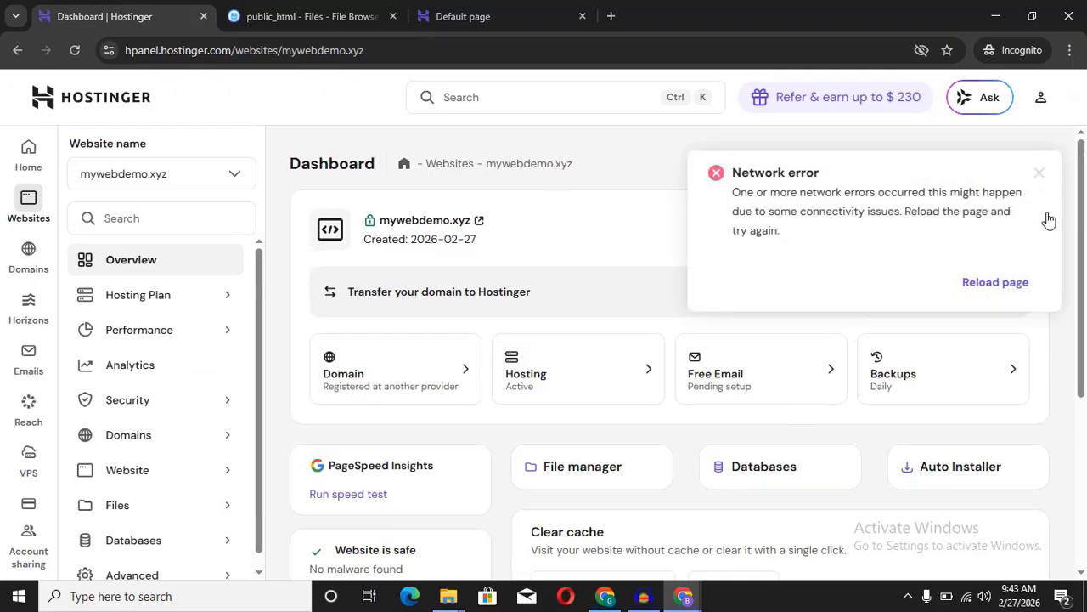
Step: On the MySQL Databases page, enter cargo as both database name and username
{"action": "left_click", "coordinate": [1043, 179]}
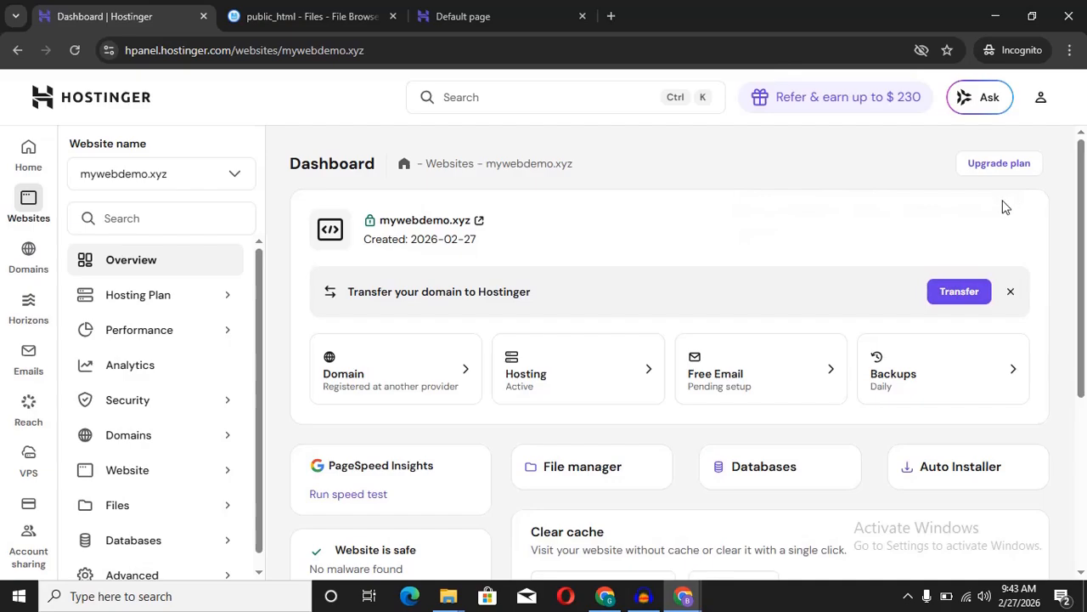
{"action": "scroll", "coordinate": [1082, 208], "scroll_direction": "down", "scroll_amount": 2}
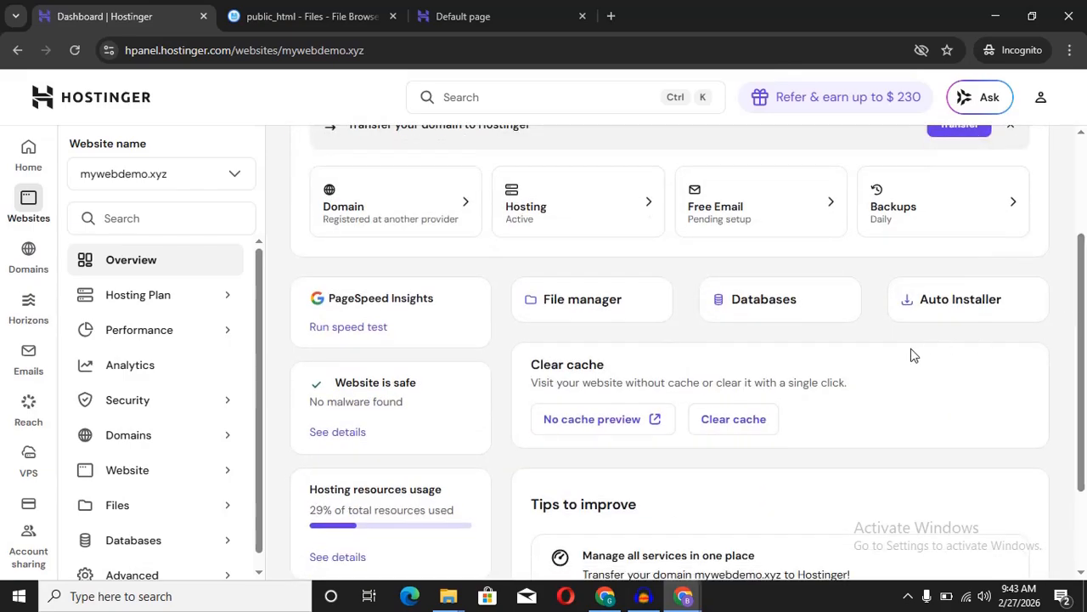
{"action": "left_click", "coordinate": [763, 299]}
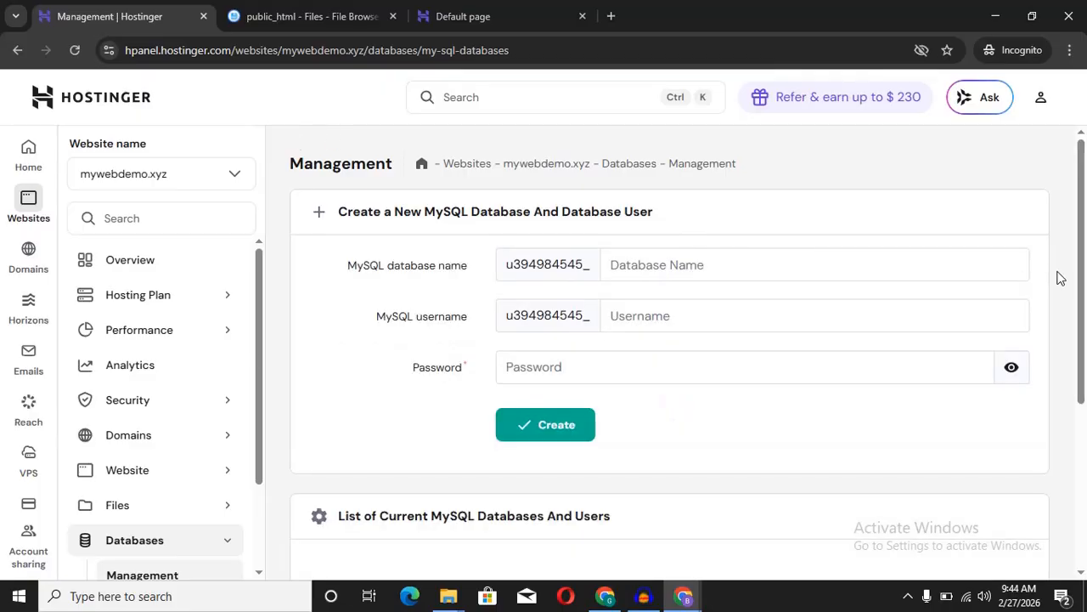
{"action": "scroll", "coordinate": [1082, 306], "scroll_direction": "down", "scroll_amount": 2}
{"action": "scroll", "coordinate": [1083, 314], "scroll_direction": "up", "scroll_amount": 1}
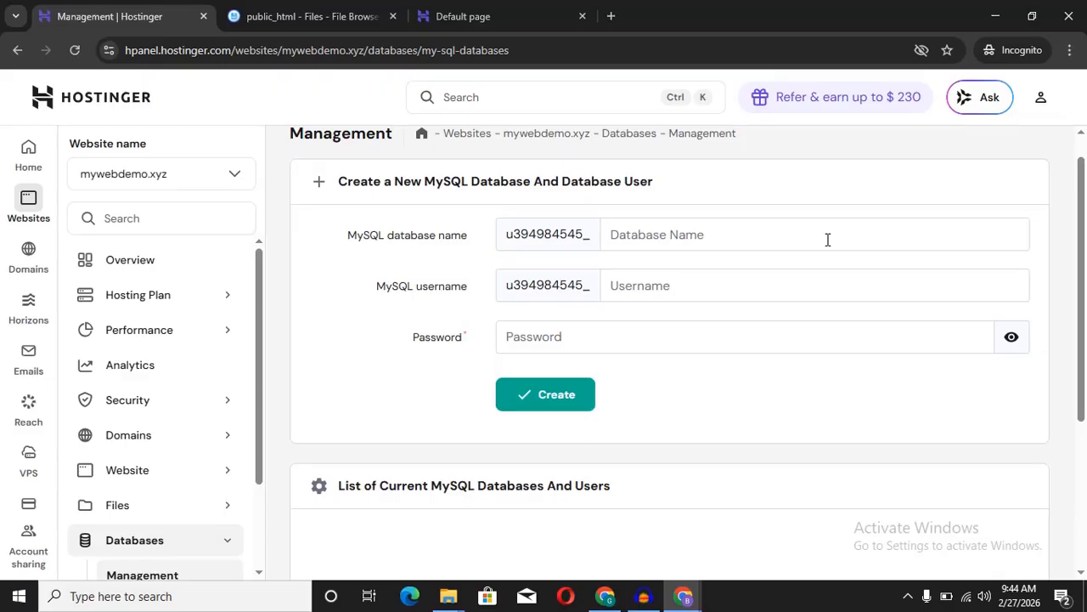
{"action": "type", "text": "cargo"}
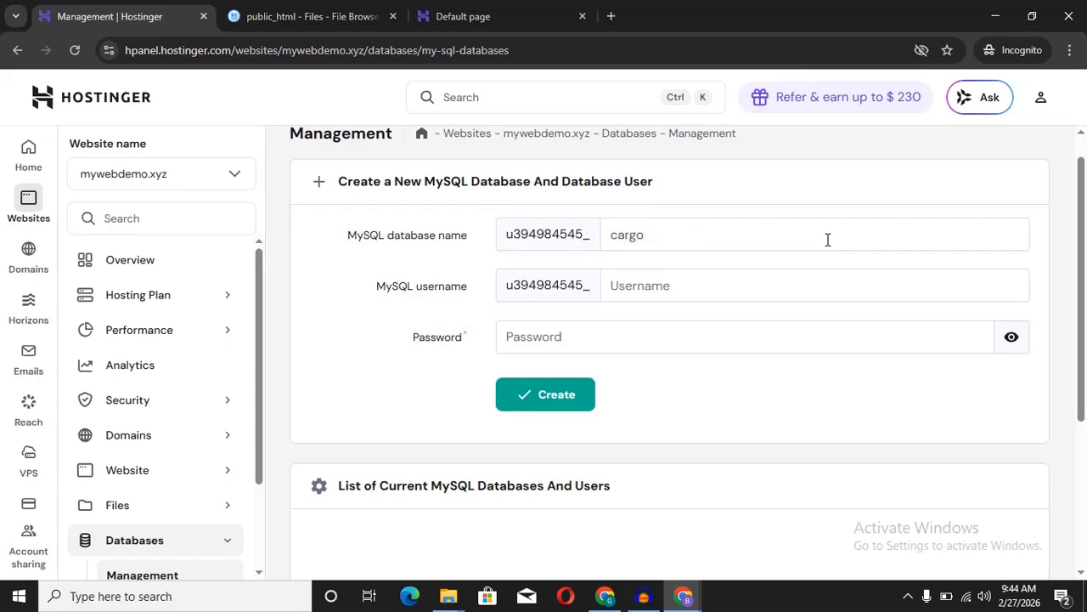
{"action": "left_click", "coordinate": [791, 289]}
{"action": "type", "text": "ca"}
{"action": "key", "text": "BackSpace"}
{"action": "key", "text": "BackSpace"}
{"action": "type", "text": "go"}
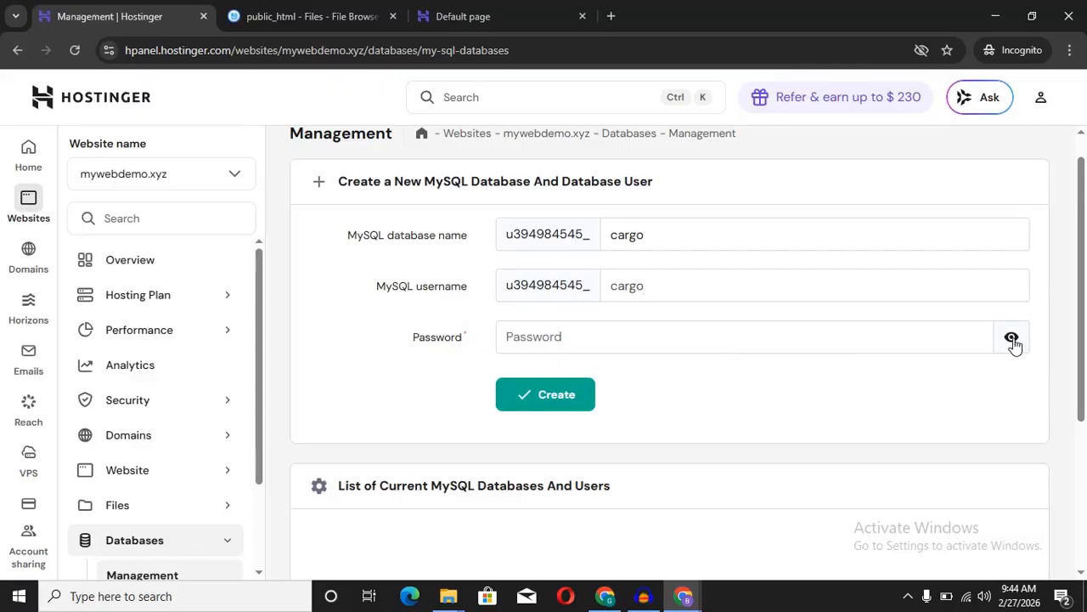
Step: Generate a random password for the cargo user and copy it
{"action": "left_click", "coordinate": [895, 336]}
{"action": "left_click", "coordinate": [971, 338]}
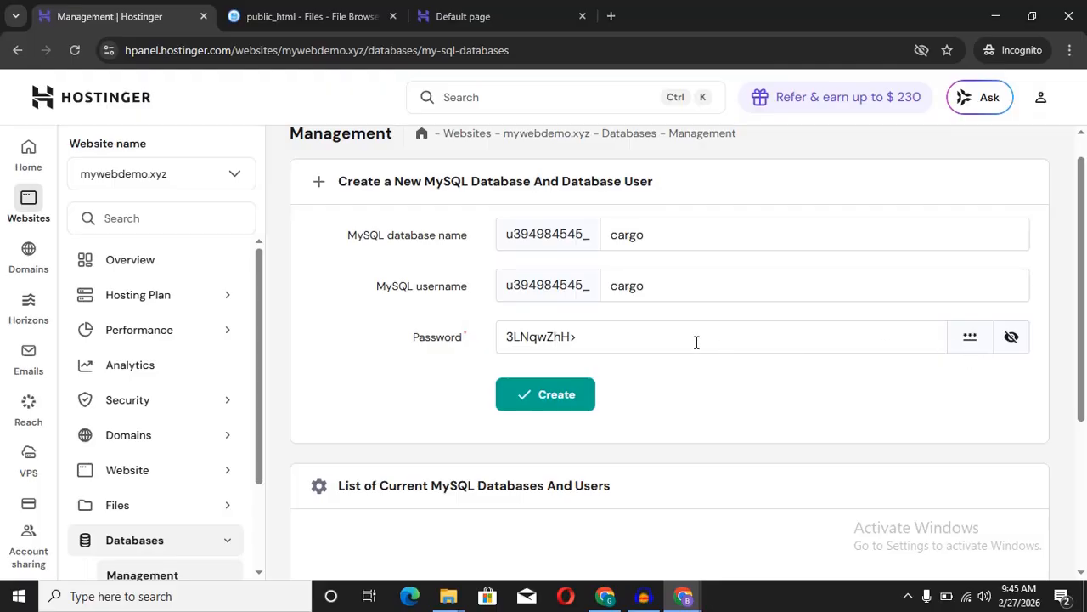
{"action": "left_click", "coordinate": [597, 341]}
{"action": "left_click_drag", "start_coordinate": [598, 340], "coordinate": [493, 355]}
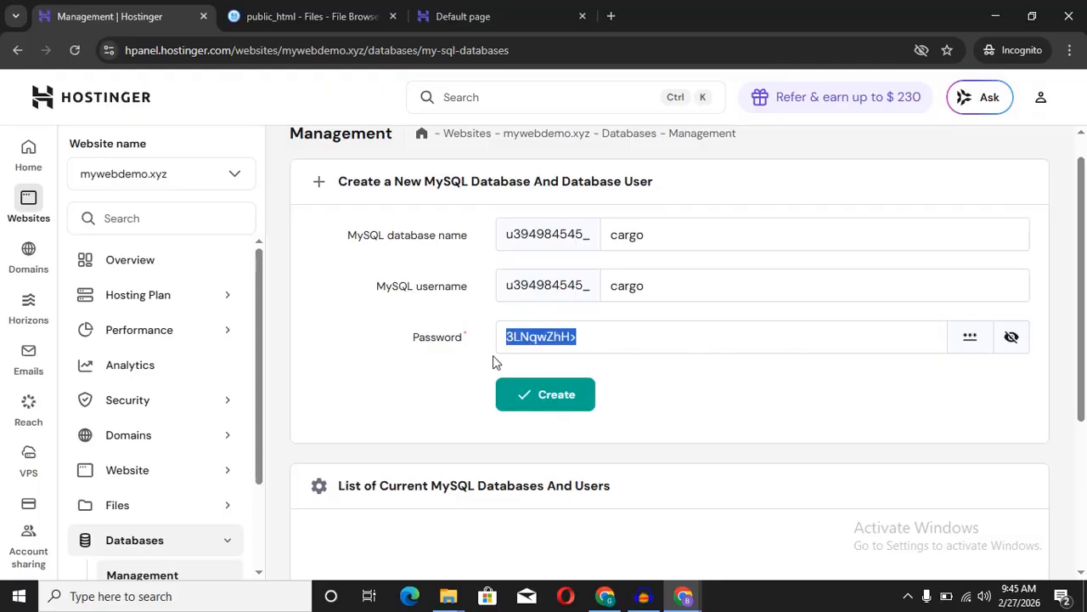
{"action": "right_click", "coordinate": [526, 344]}
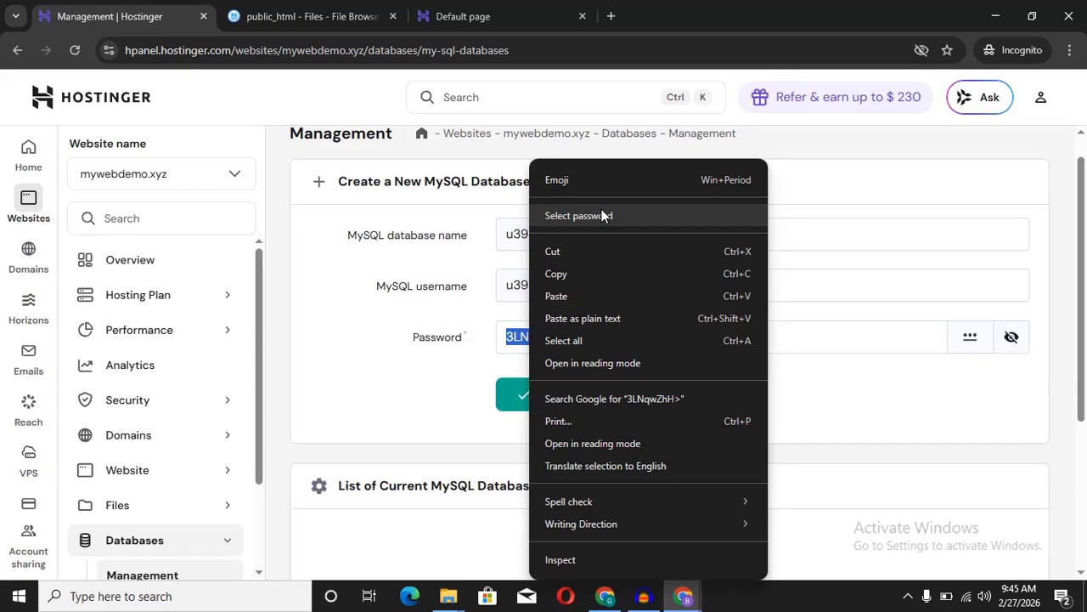
{"action": "left_click", "coordinate": [574, 269]}
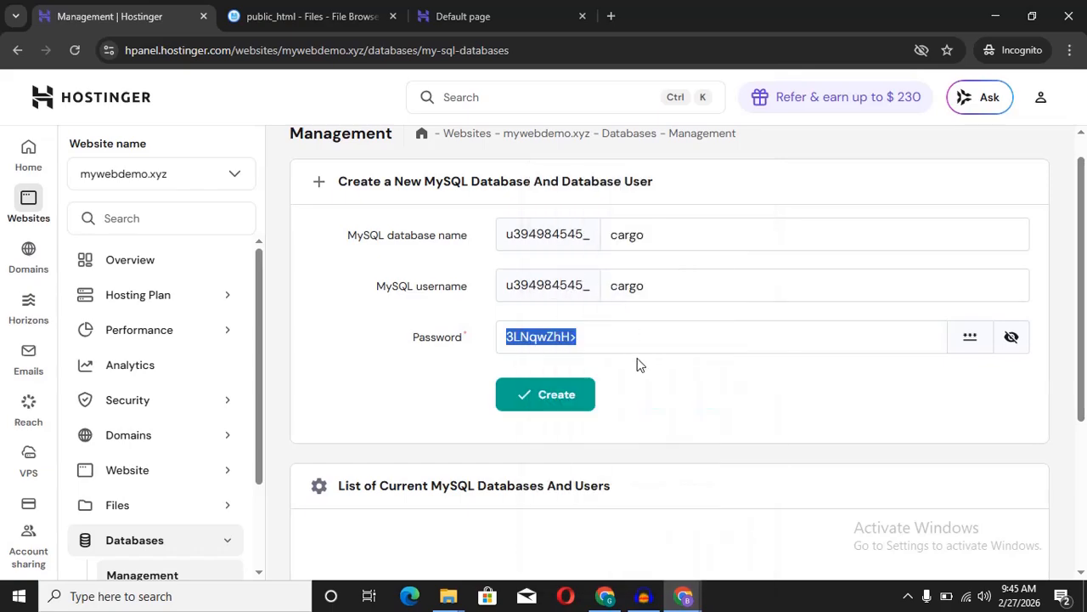
{"action": "left_click", "coordinate": [710, 397]}
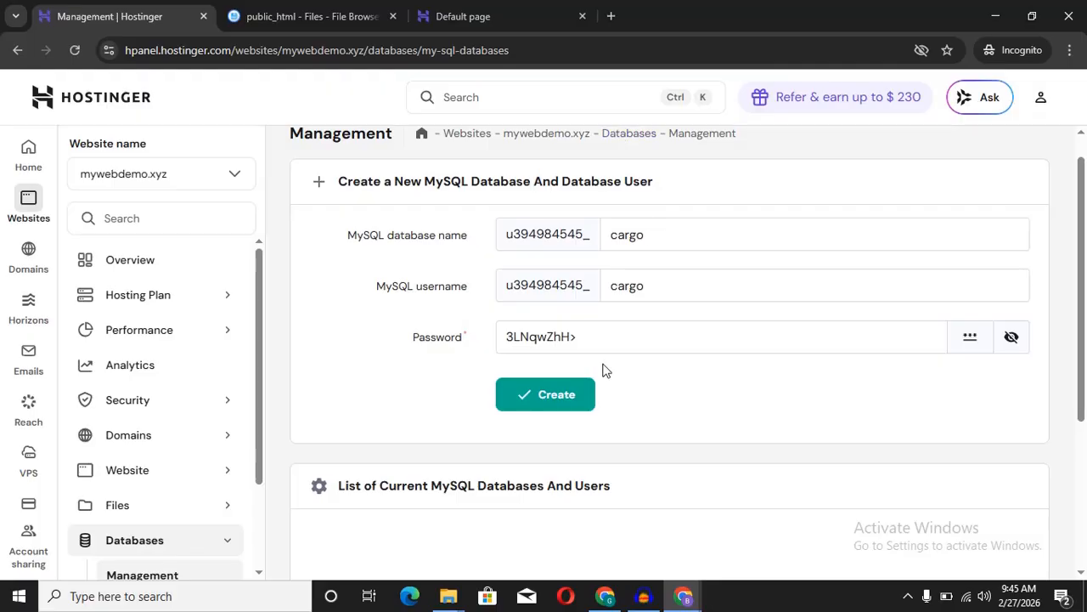
Step: Paste the password into a new tab for safekeeping, then create the cargo database and user
{"action": "left_click", "coordinate": [611, 17]}
{"action": "key", "text": "ctrl+v"}
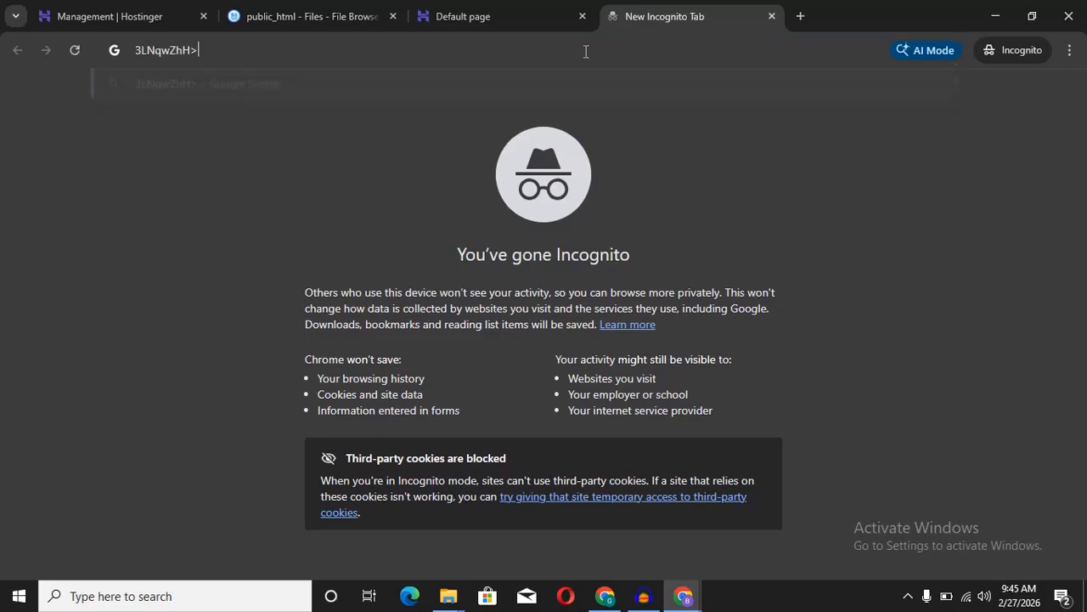
{"action": "left_click", "coordinate": [322, 17]}
{"action": "left_click", "coordinate": [136, 11]}
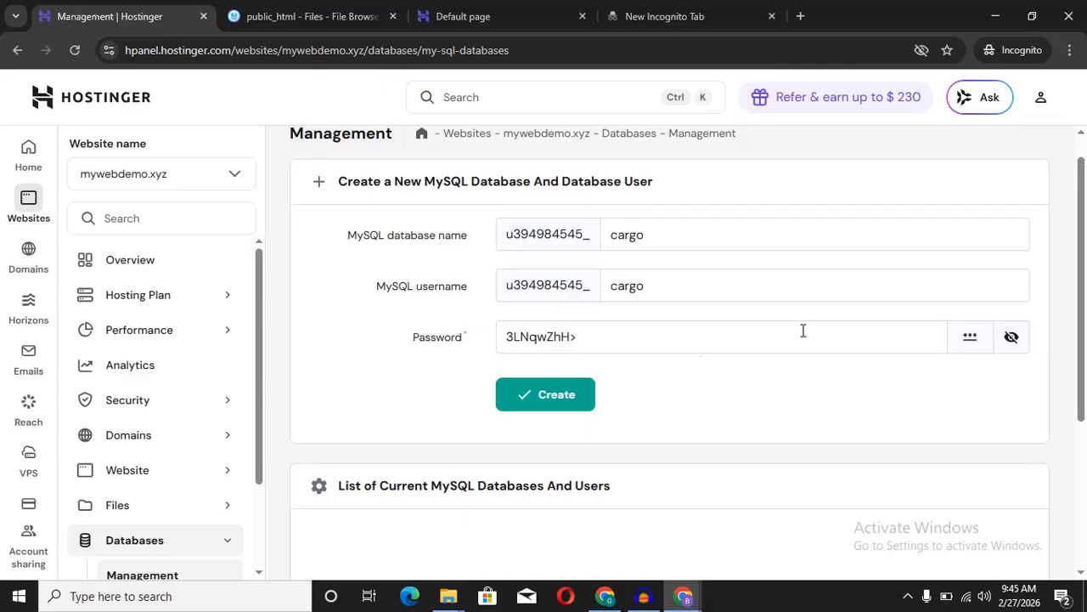
{"action": "left_click", "coordinate": [582, 401]}
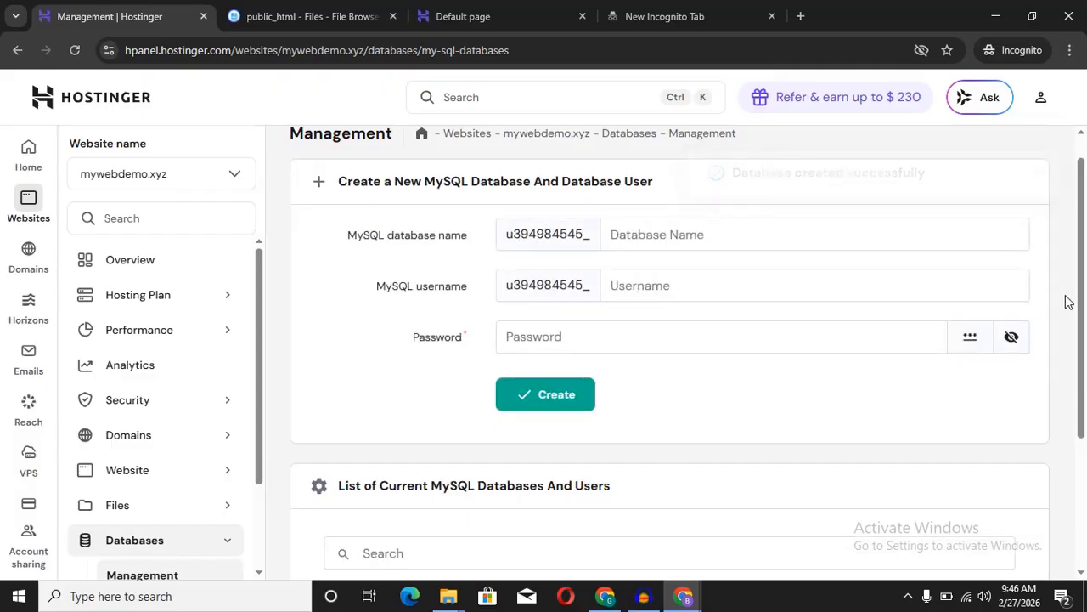
Step: Open the cargo database in phpMyAdmin, then go back to the public_html file browser
{"action": "left_click_drag", "start_coordinate": [1083, 299], "coordinate": [1085, 446]}
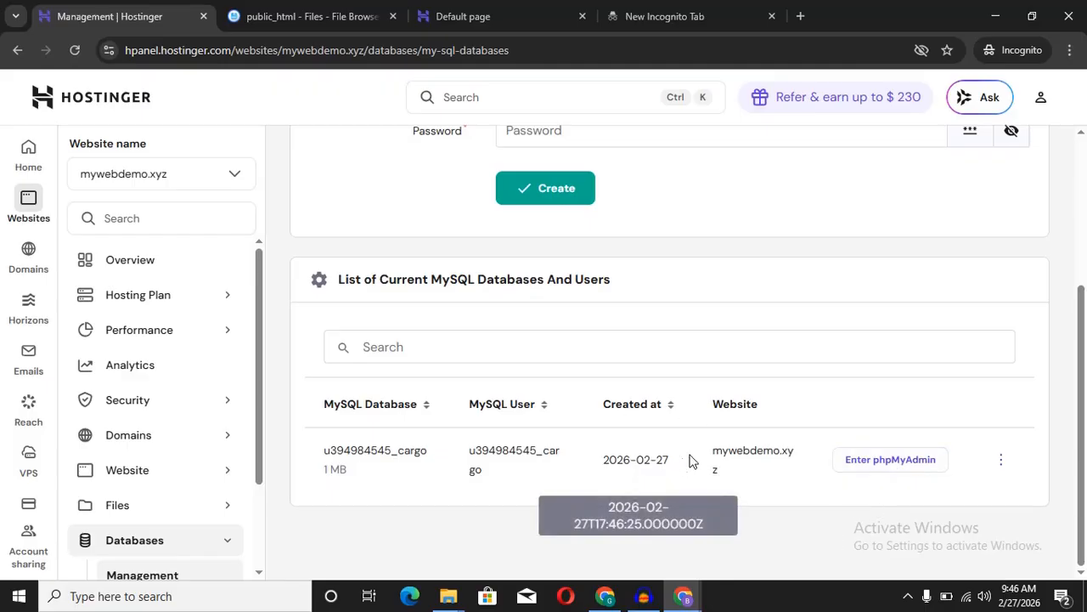
{"action": "left_click", "coordinate": [888, 463]}
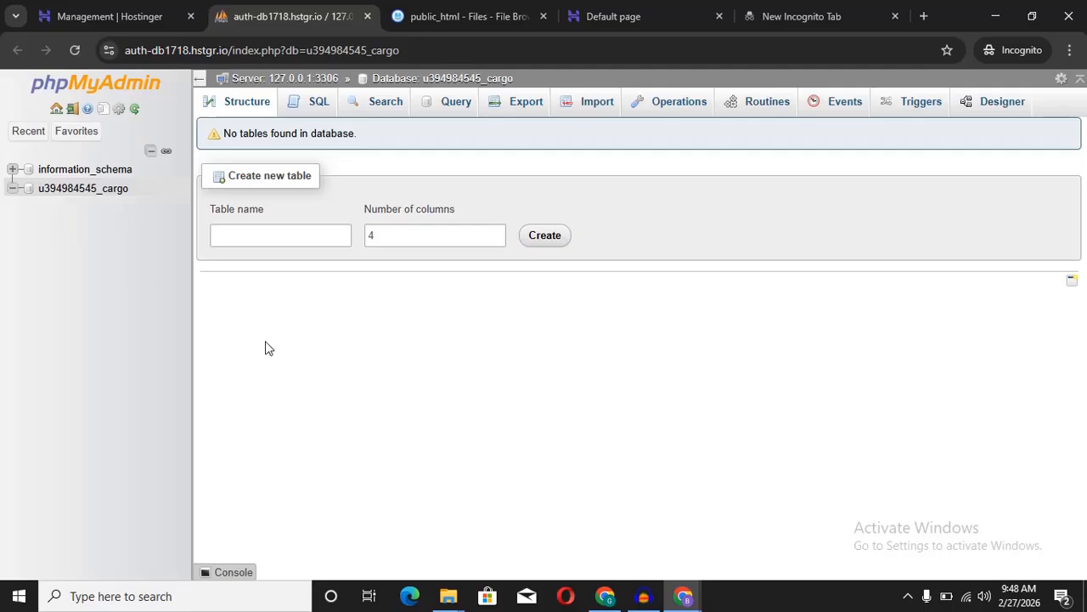
{"action": "left_click", "coordinate": [465, 19]}
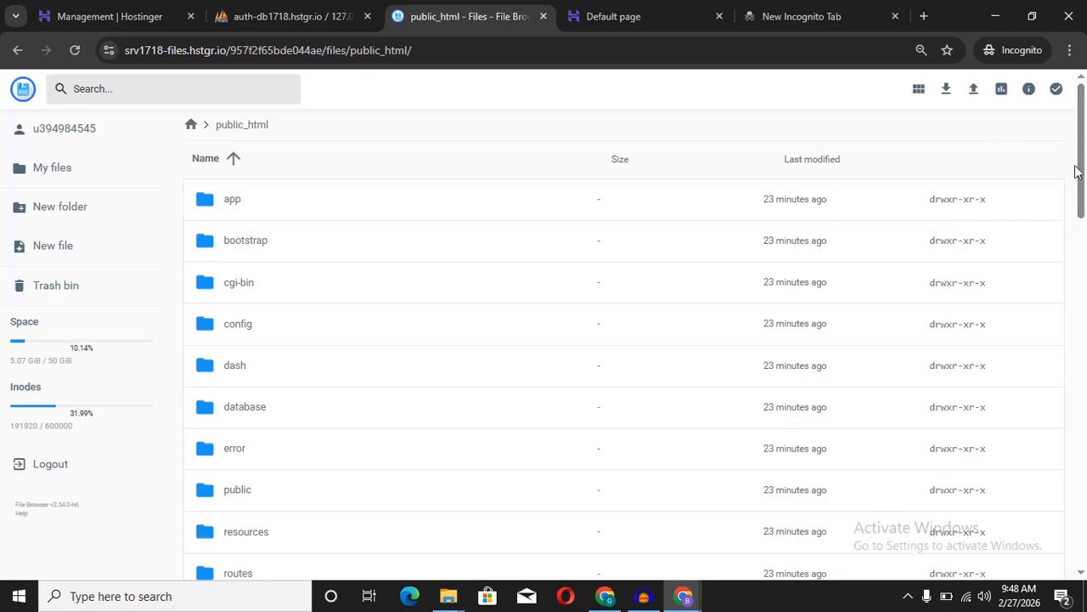
Step: Download database.sql from the site's Seashore Logistic folder into the computer's Downloads folder
{"action": "left_click_drag", "start_coordinate": [1081, 146], "coordinate": [1082, 245]}
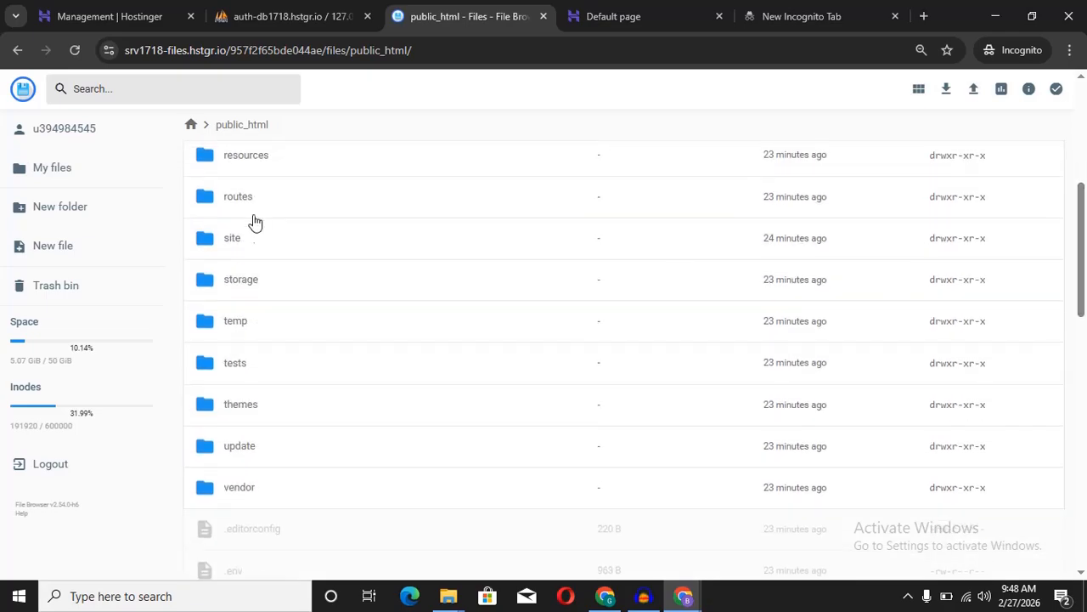
{"action": "left_click", "coordinate": [285, 248]}
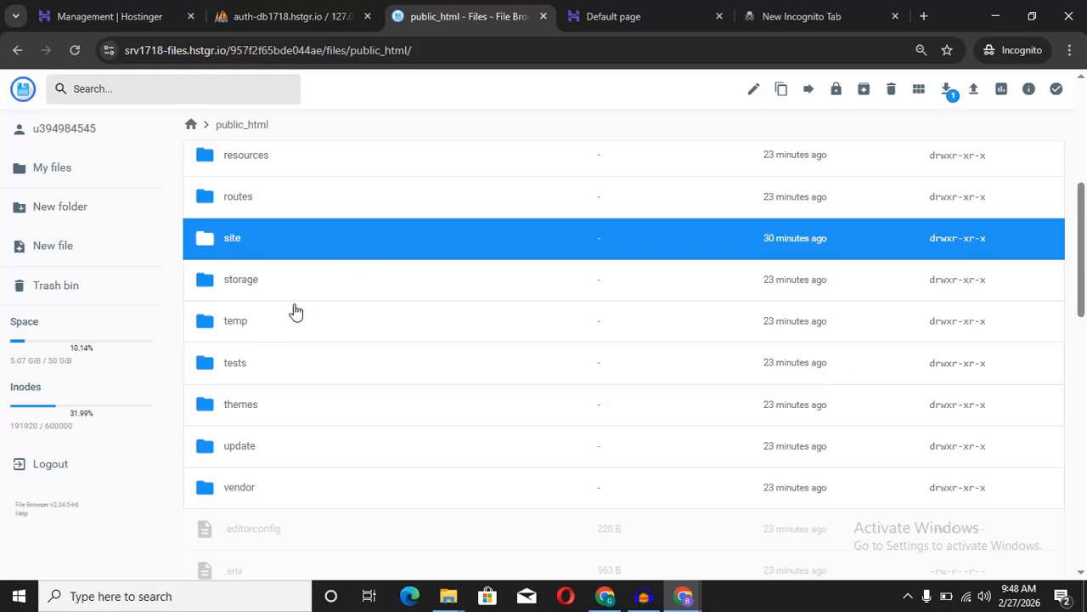
{"action": "double_click", "coordinate": [271, 244]}
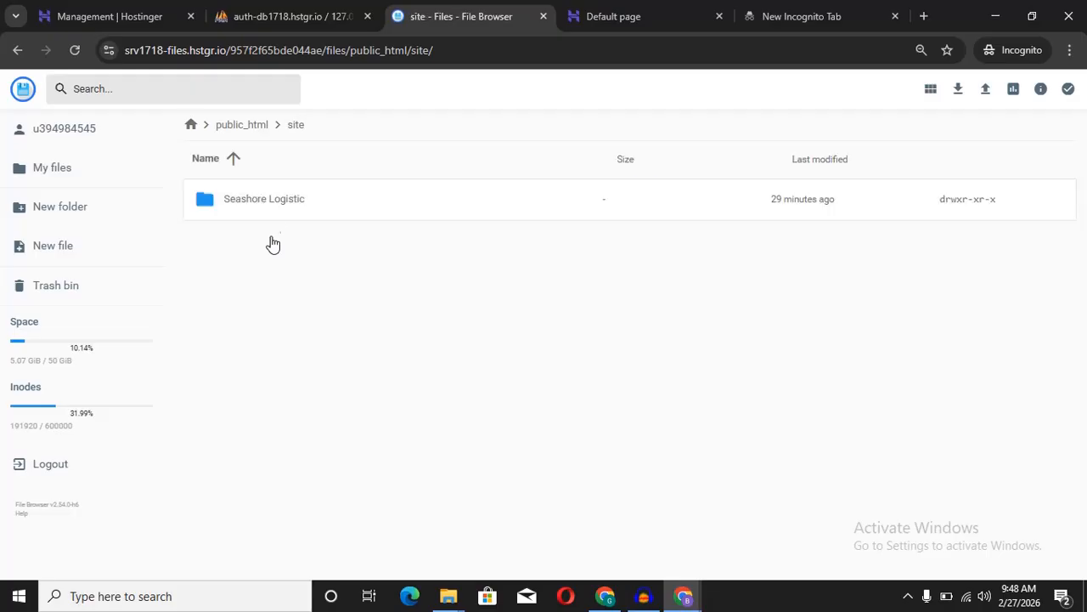
{"action": "double_click", "coordinate": [293, 204]}
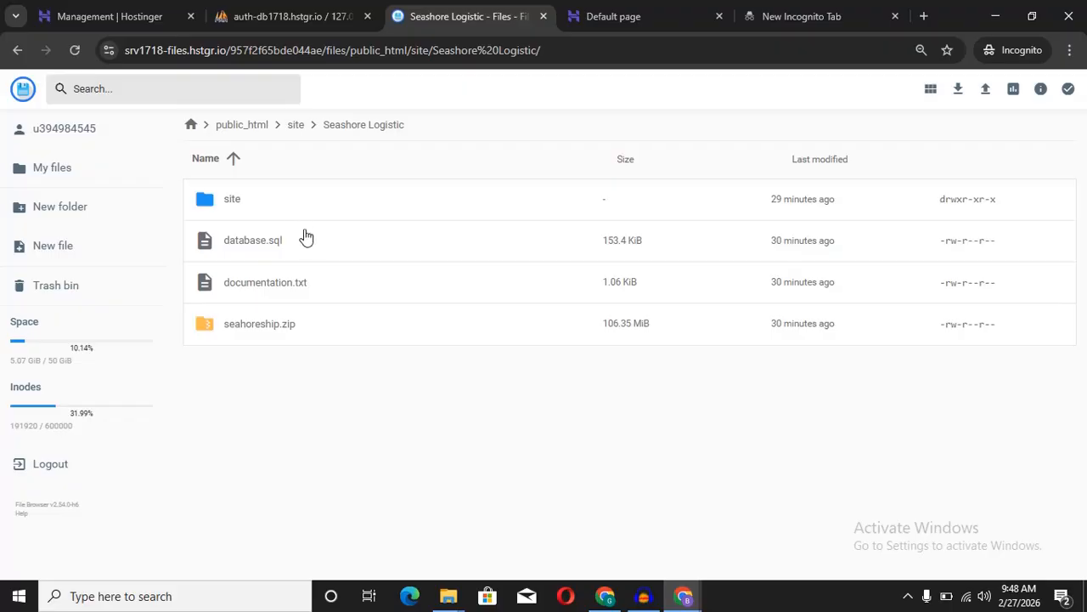
{"action": "left_click", "coordinate": [317, 252]}
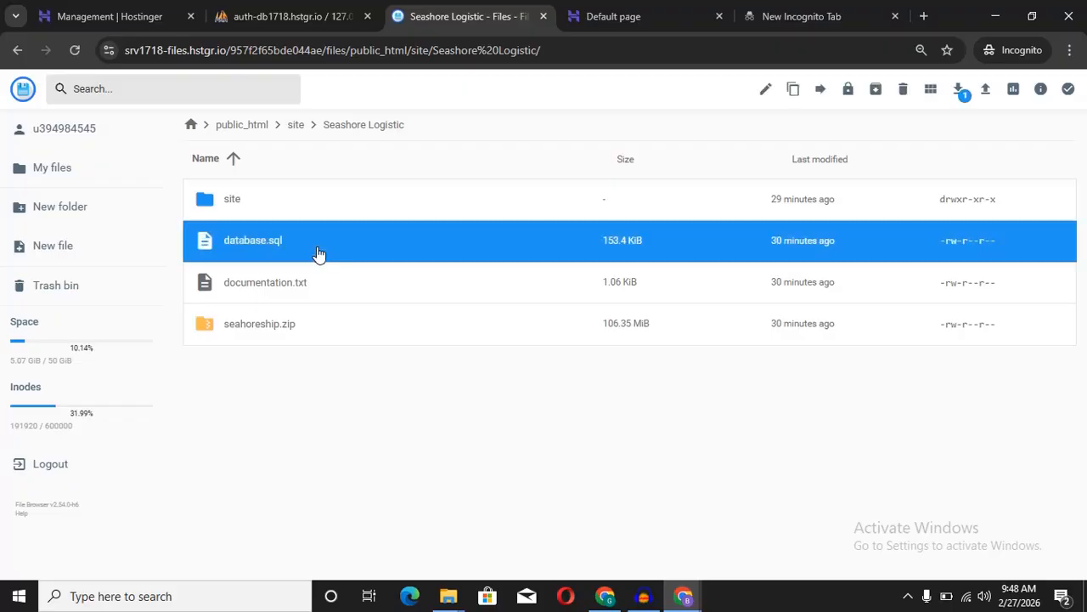
{"action": "left_click", "coordinate": [960, 92]}
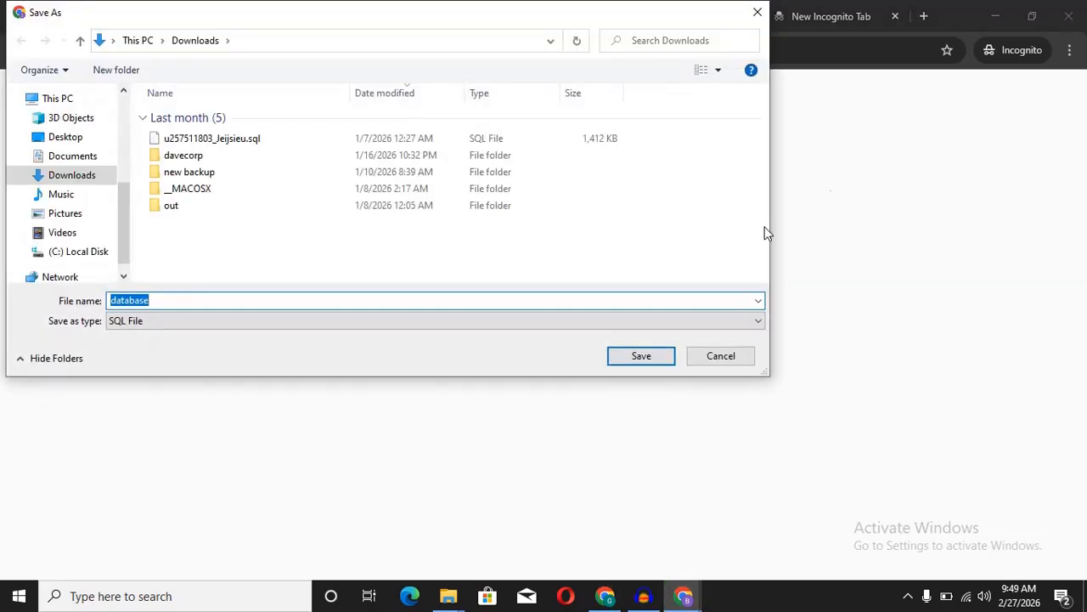
{"action": "left_click", "coordinate": [641, 356]}
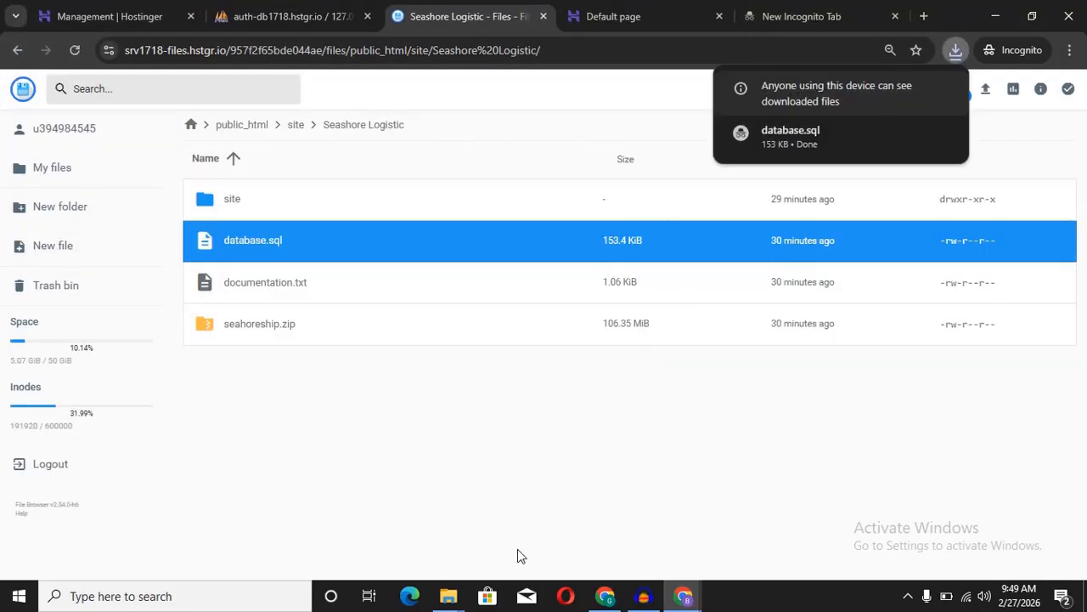
Step: Confirm database.sql (153 KB) is in Explorer's Downloads folder, then minimize Explorer
{"action": "mouse_move", "coordinate": [453, 600]}
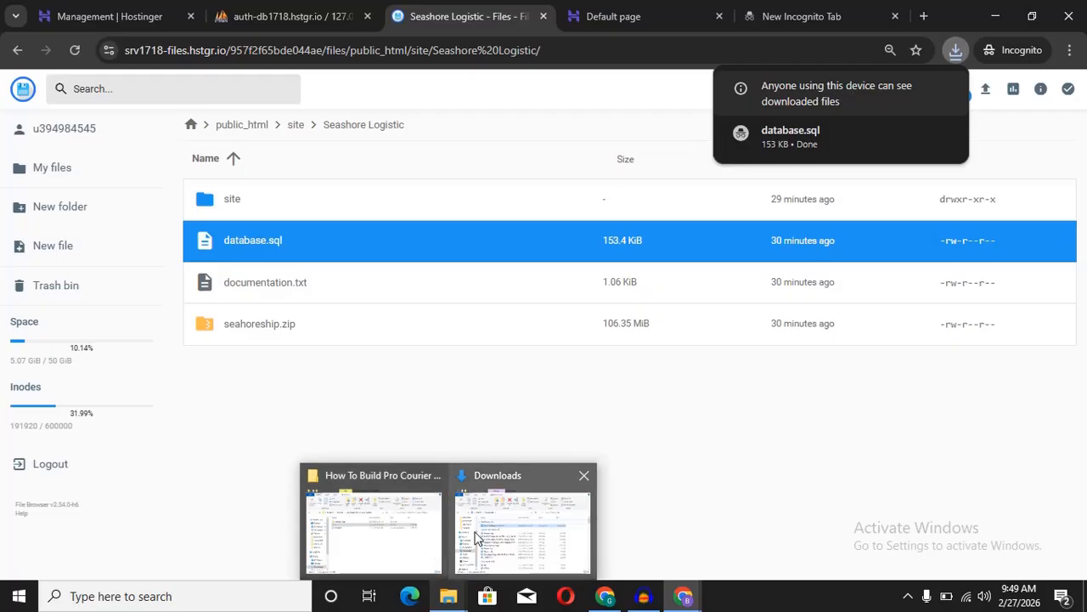
{"action": "left_click", "coordinate": [476, 540]}
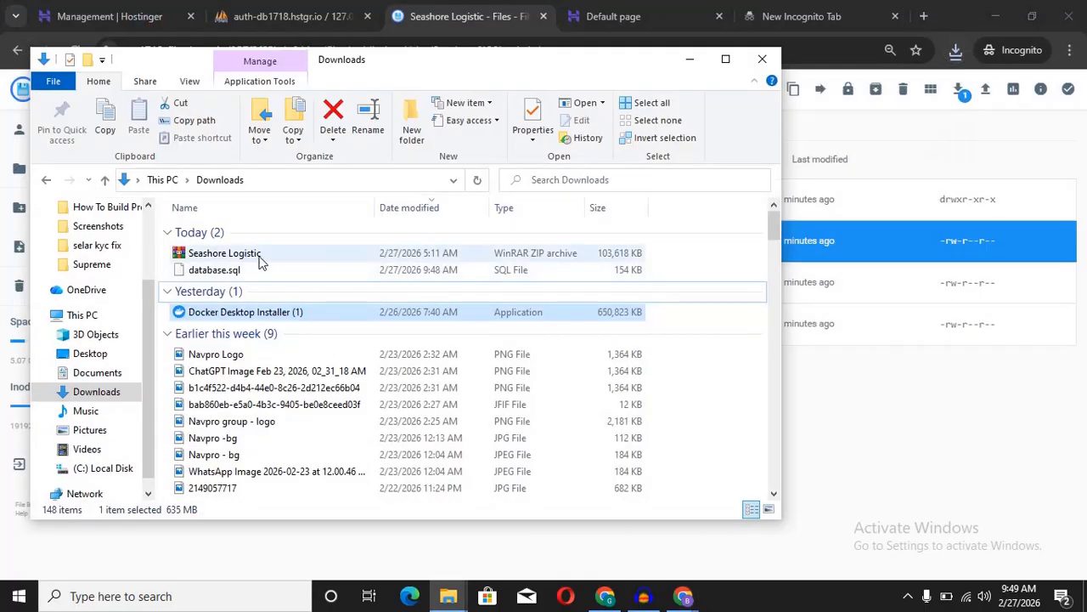
{"action": "left_click", "coordinate": [257, 255]}
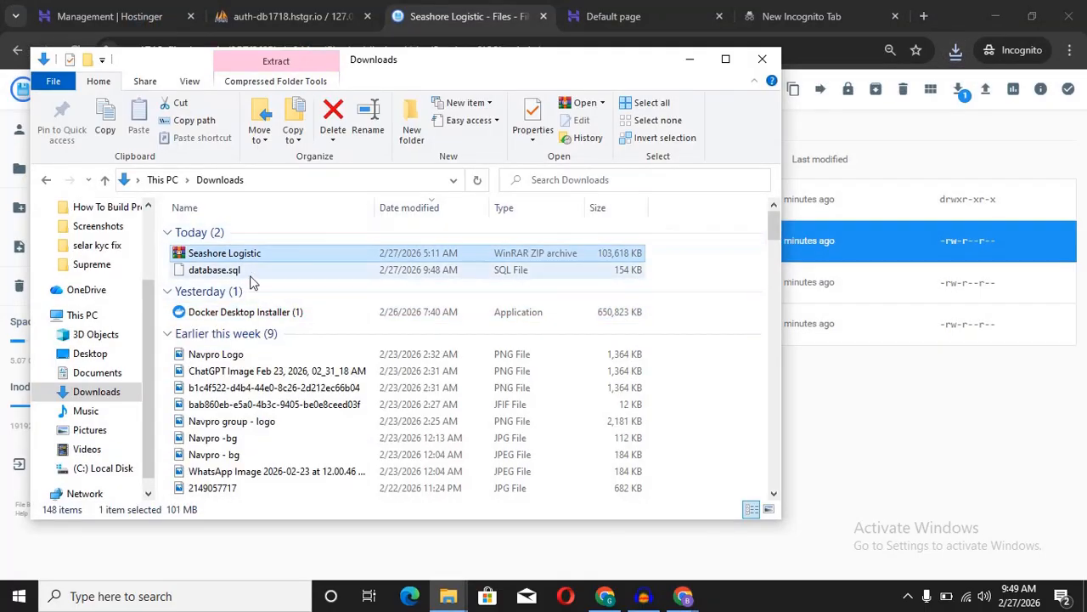
{"action": "left_click", "coordinate": [248, 272]}
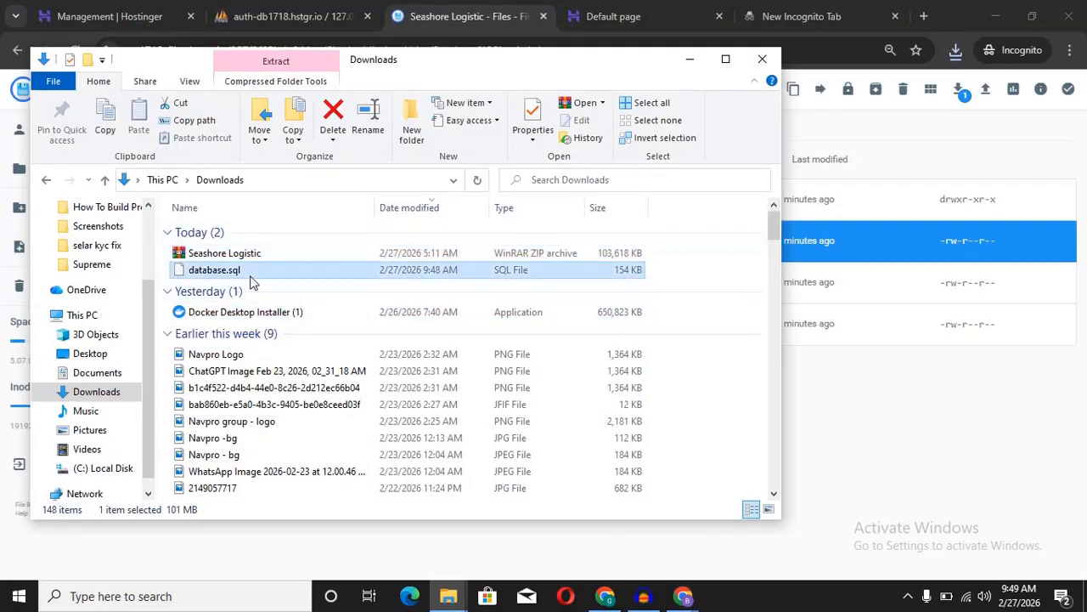
{"action": "left_click", "coordinate": [690, 60]}
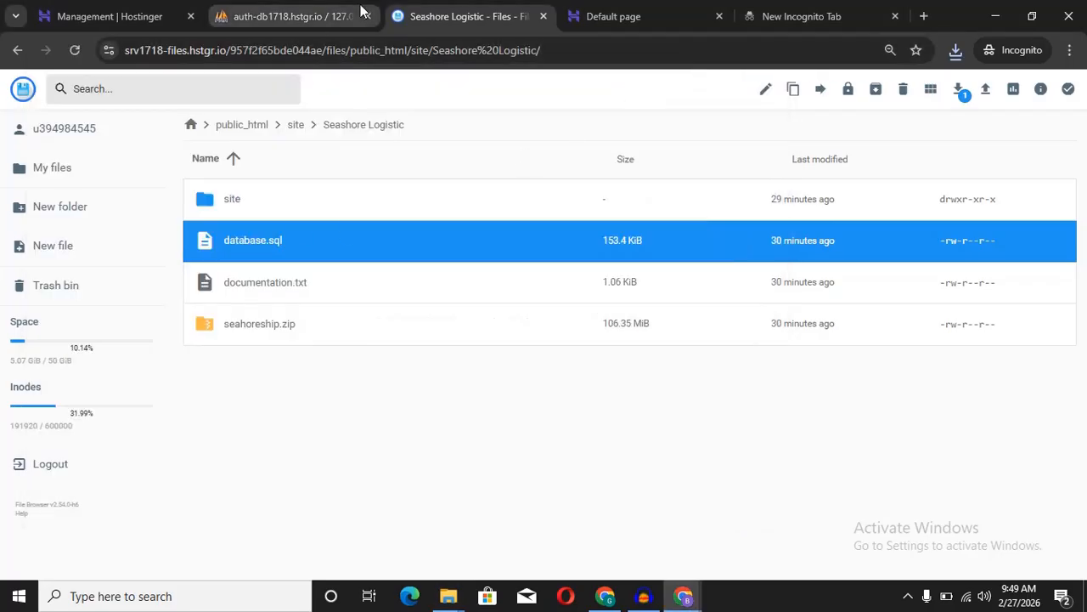
Step: Import database.sql from Downloads into the cargo database in phpMyAdmin
{"action": "left_click", "coordinate": [329, 17]}
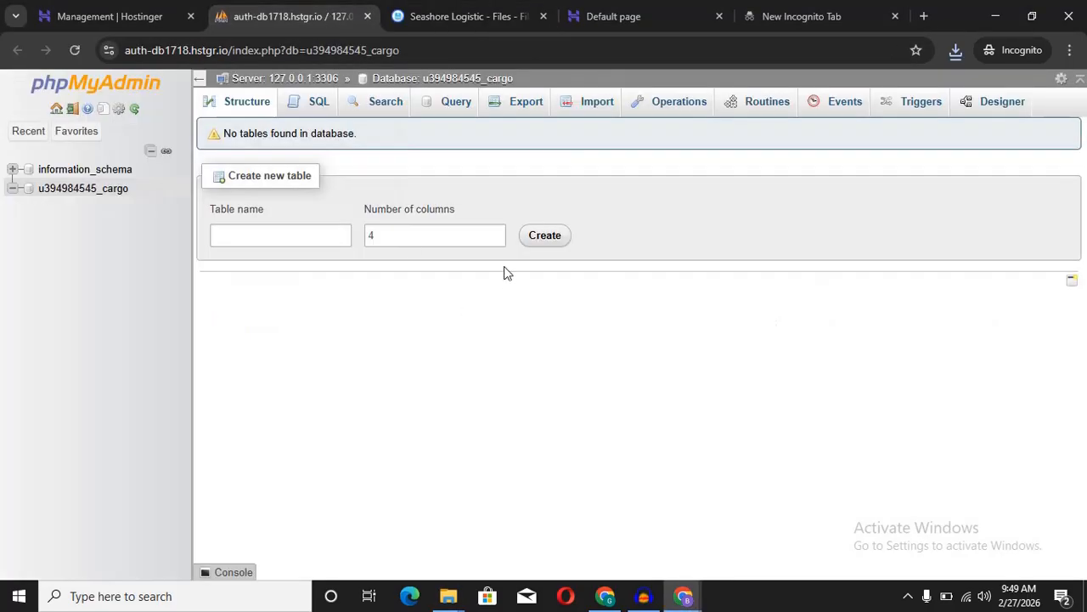
{"action": "left_click", "coordinate": [596, 112]}
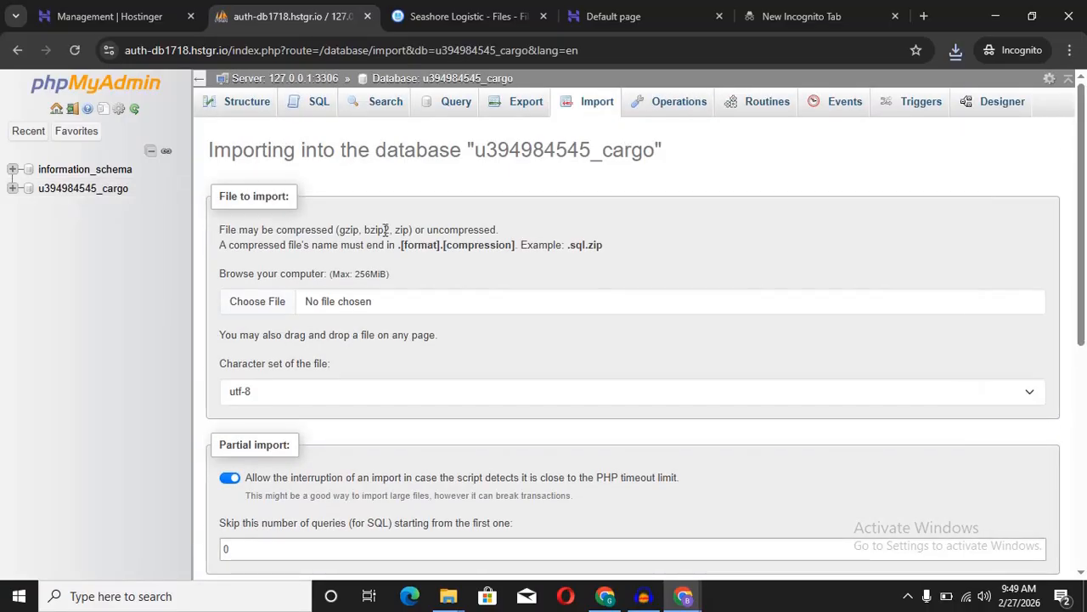
{"action": "left_click", "coordinate": [274, 309]}
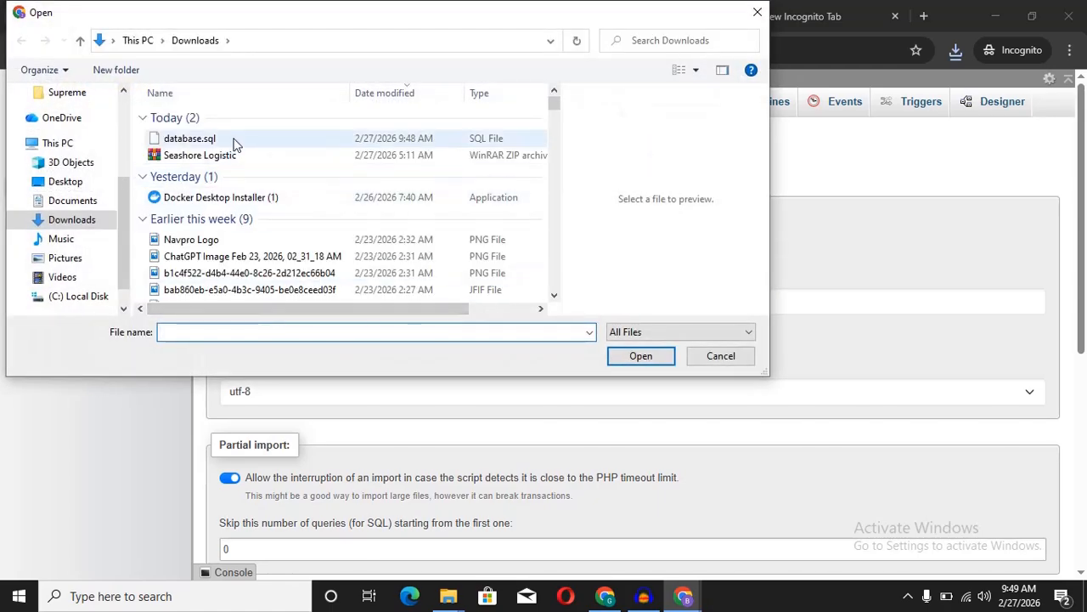
{"action": "left_click", "coordinate": [248, 141]}
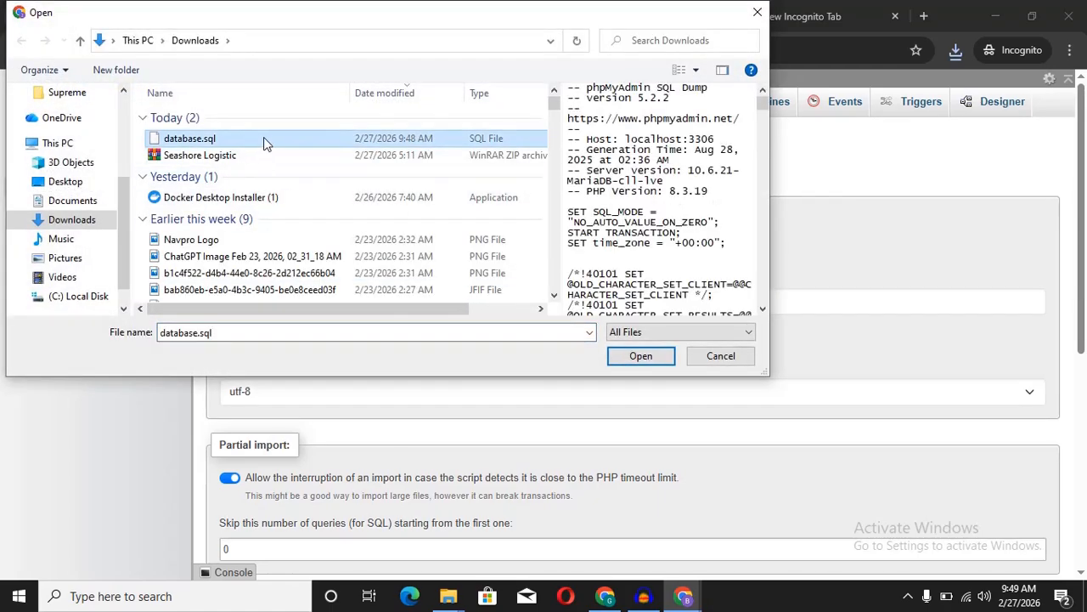
{"action": "double_click", "coordinate": [266, 140]}
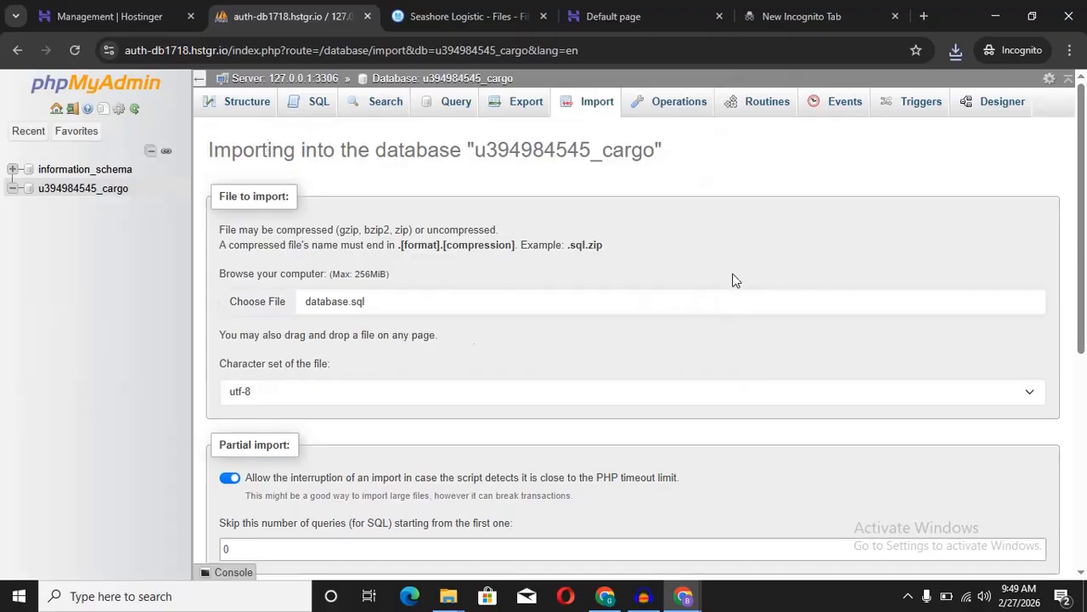
{"action": "left_click_drag", "start_coordinate": [1084, 232], "coordinate": [1085, 340]}
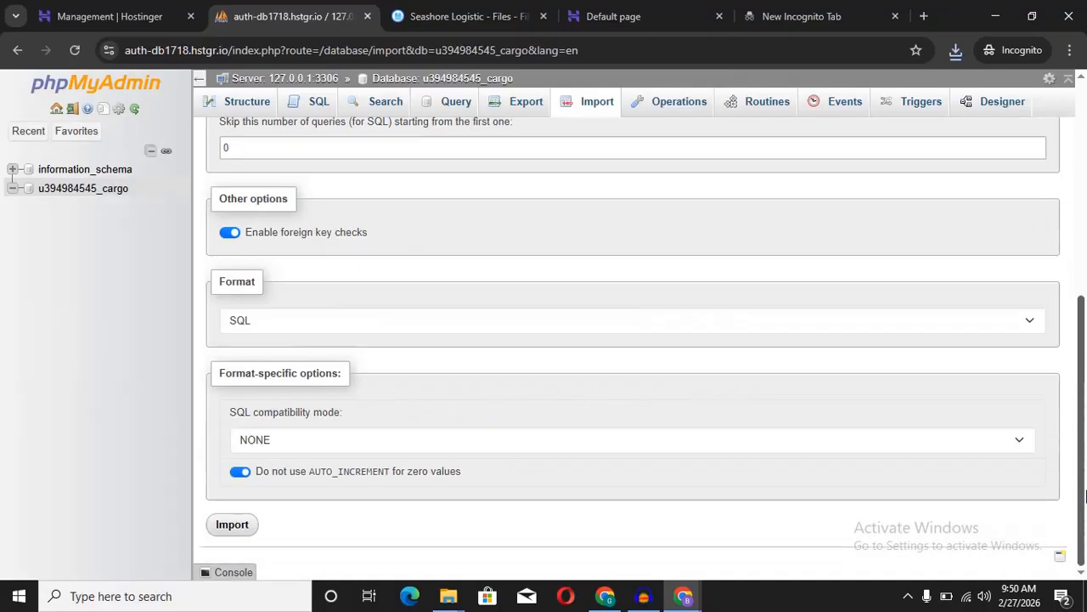
{"action": "left_click", "coordinate": [246, 524]}
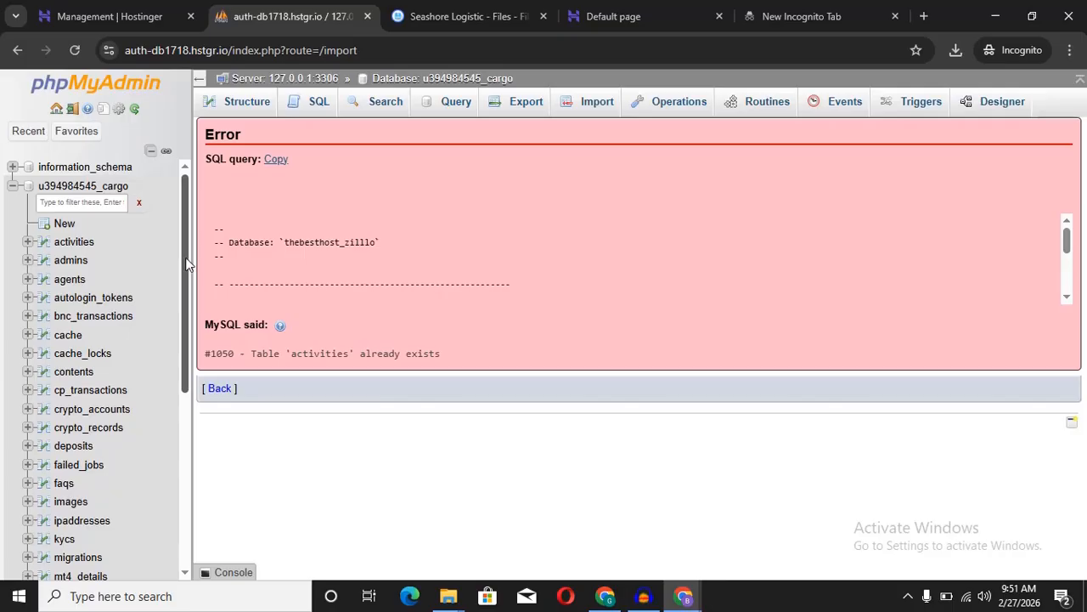
Step: Verify cargo now lists 36 tables (829 rows), then return to the file manager
{"action": "left_click_drag", "start_coordinate": [189, 265], "coordinate": [194, 219]}
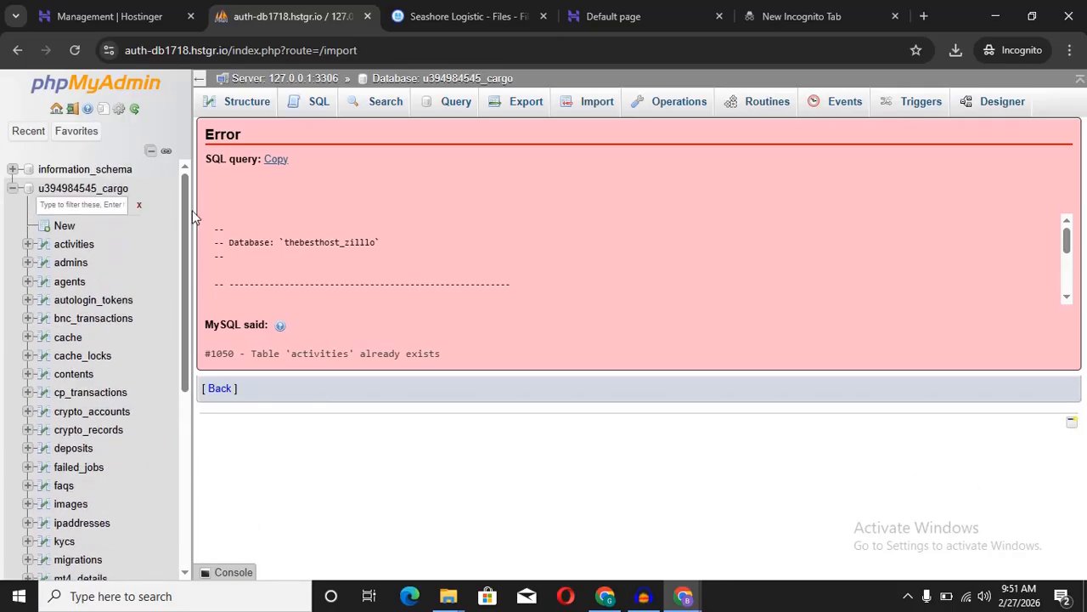
{"action": "left_click", "coordinate": [112, 191]}
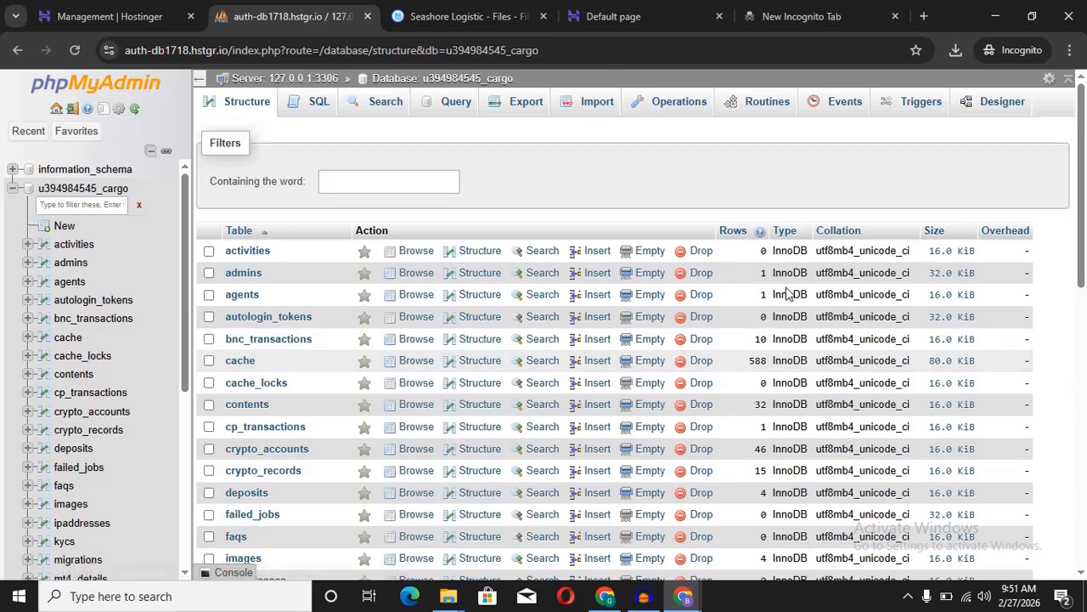
{"action": "left_click_drag", "start_coordinate": [1084, 191], "coordinate": [1084, 116]}
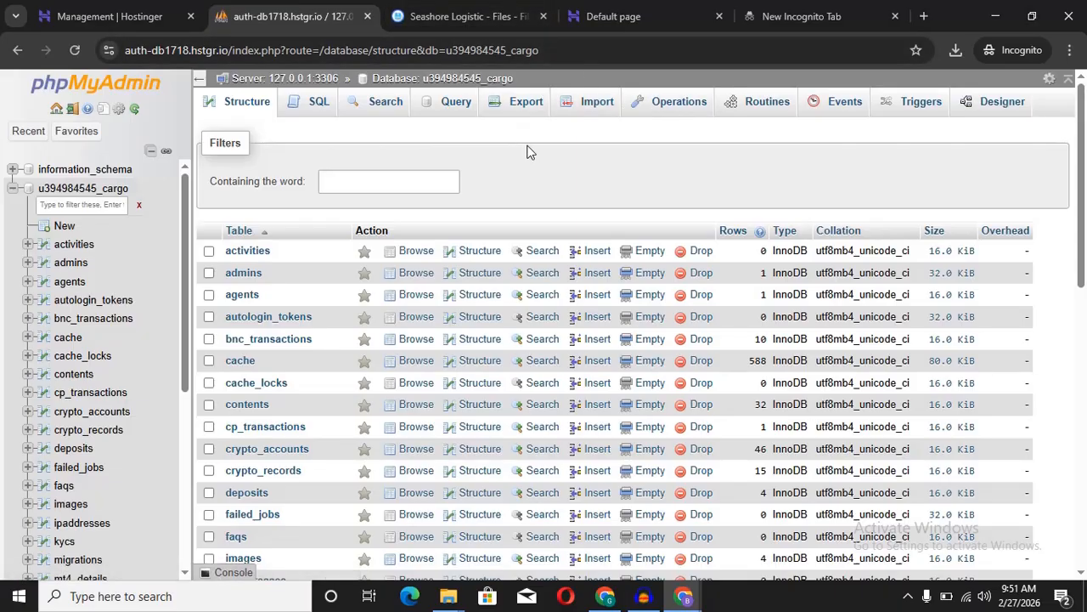
{"action": "left_click", "coordinate": [493, 19]}
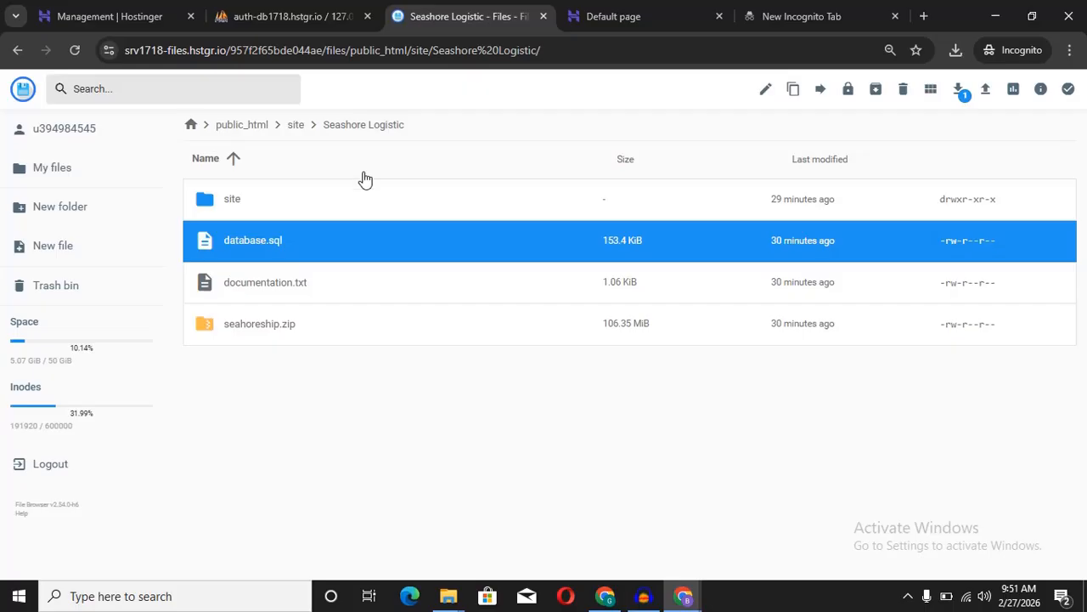
Step: Open public_html's .env file in the File Manager editor
{"action": "left_click", "coordinate": [254, 128]}
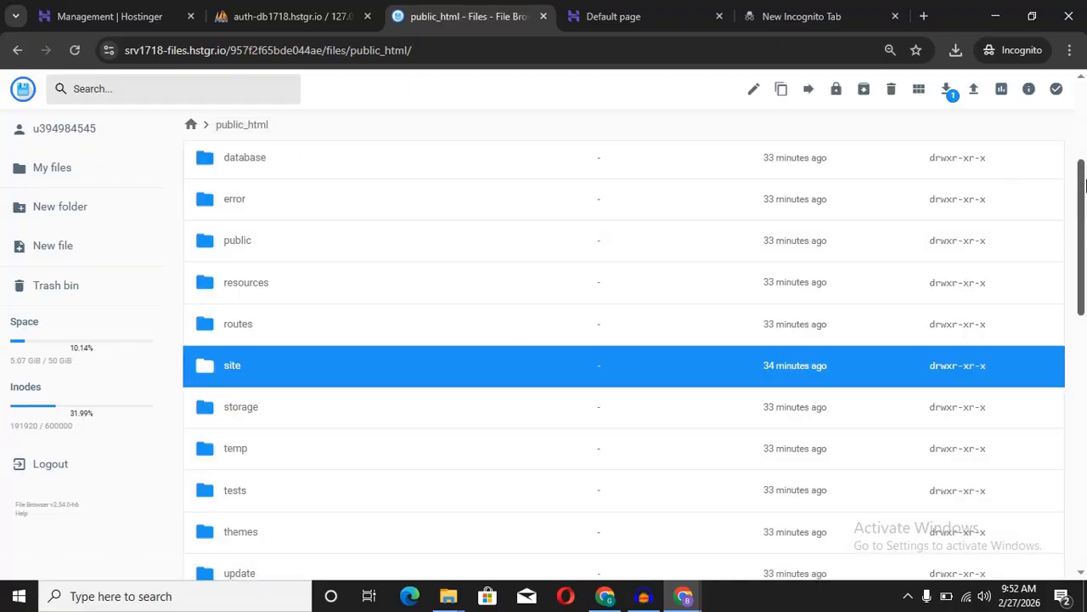
{"action": "scroll", "coordinate": [1081, 219], "scroll_direction": "down", "scroll_amount": 5}
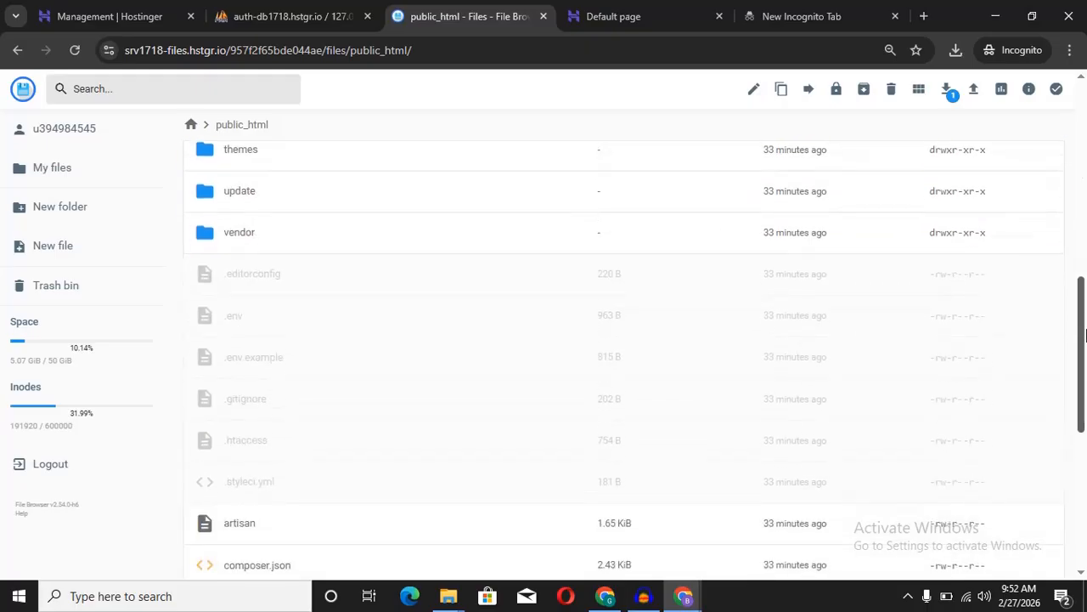
{"action": "left_click", "coordinate": [284, 292]}
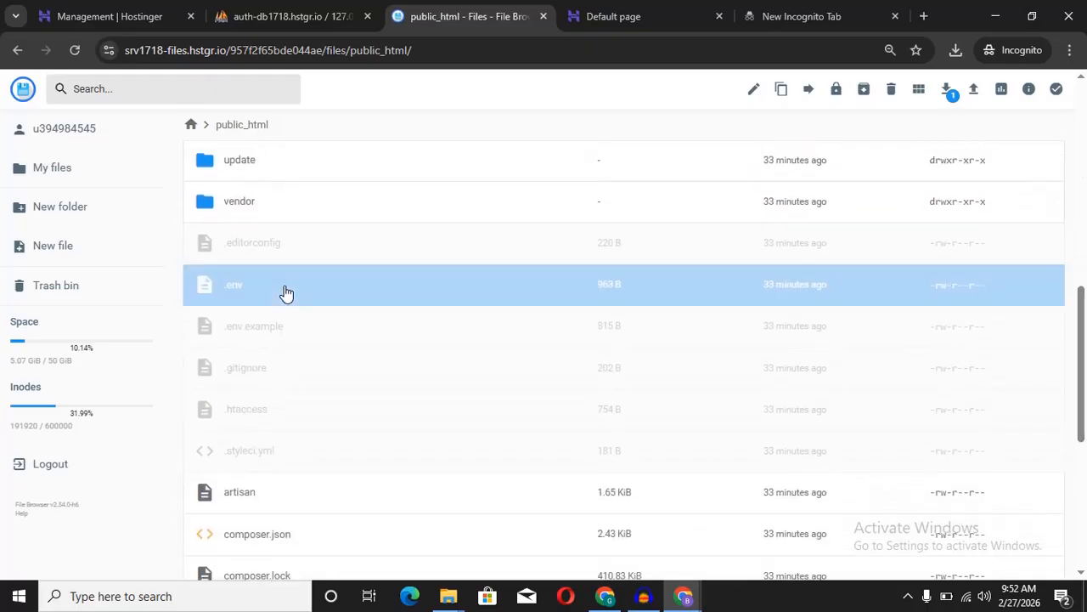
{"action": "right_click", "coordinate": [303, 278]}
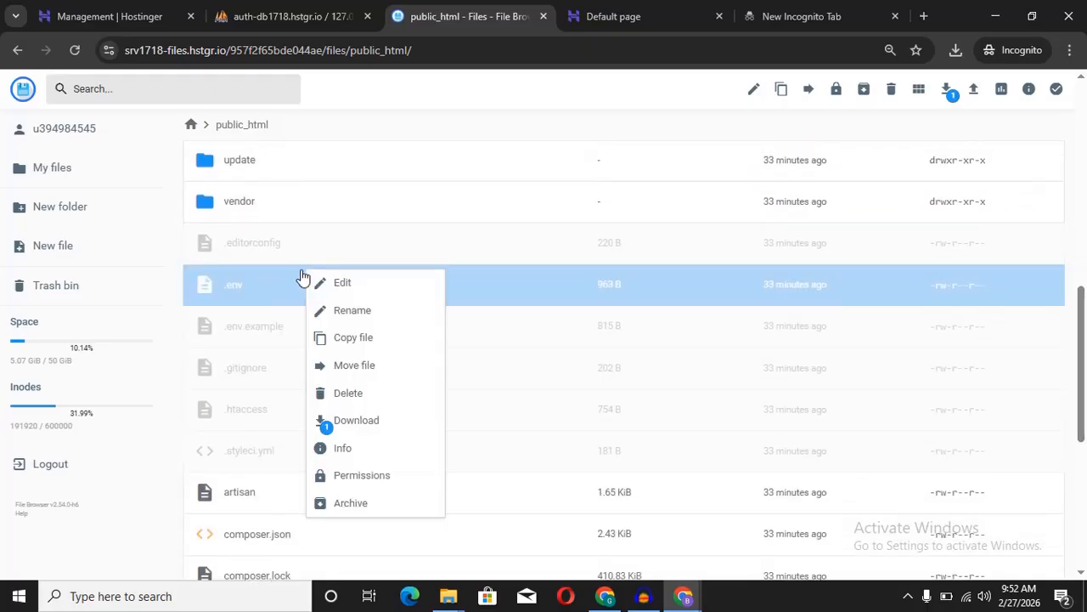
{"action": "left_click", "coordinate": [358, 294]}
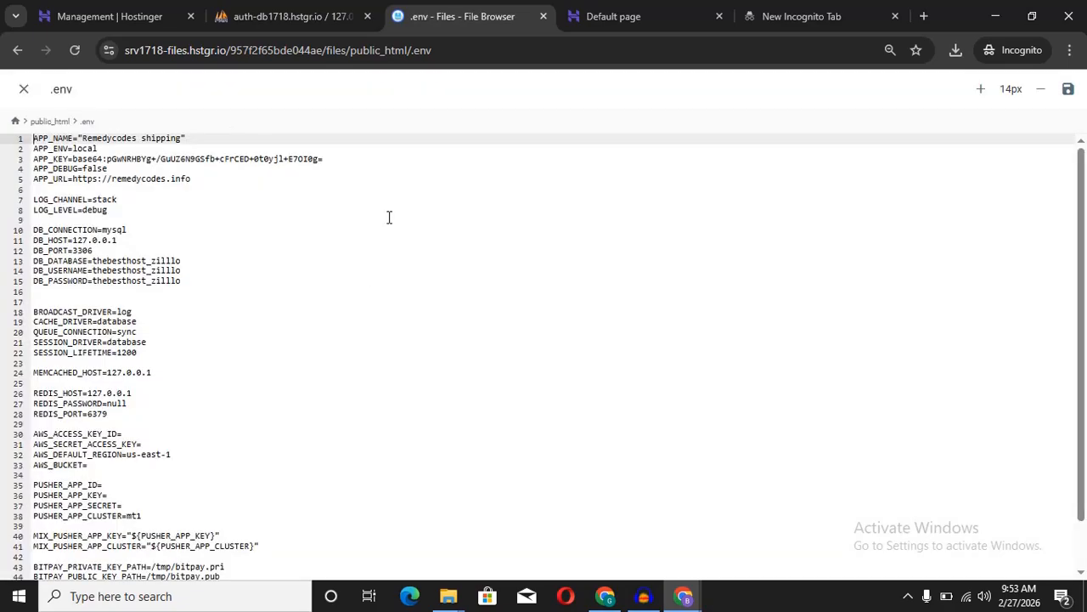
Step: Copy the full account-prefixed cargo database name from hPanel's MySQL databases list
{"action": "left_click", "coordinate": [310, 17]}
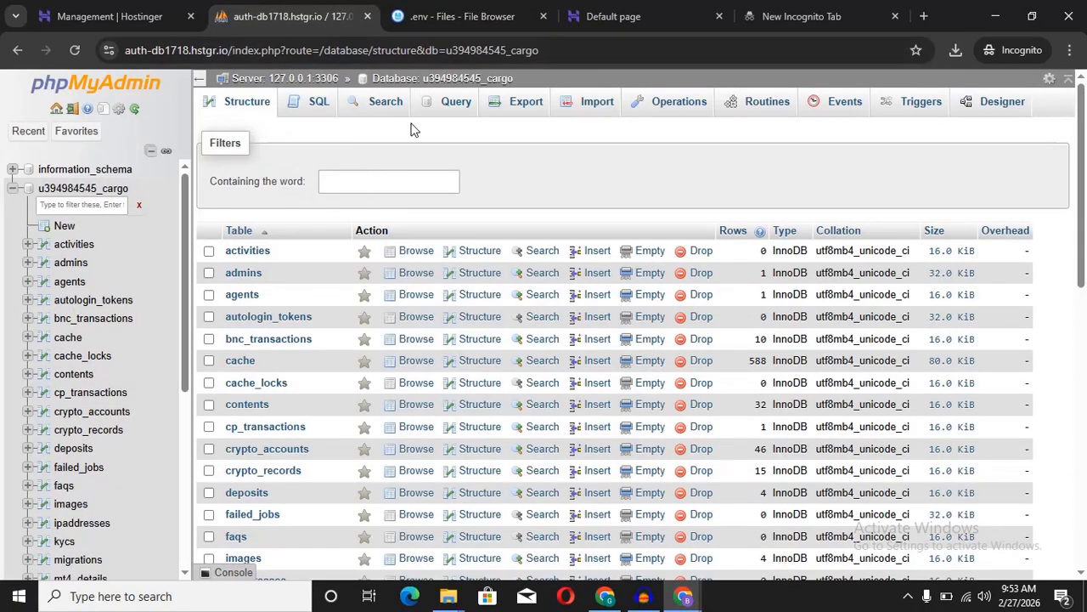
{"action": "left_click_drag", "start_coordinate": [518, 80], "coordinate": [422, 78]}
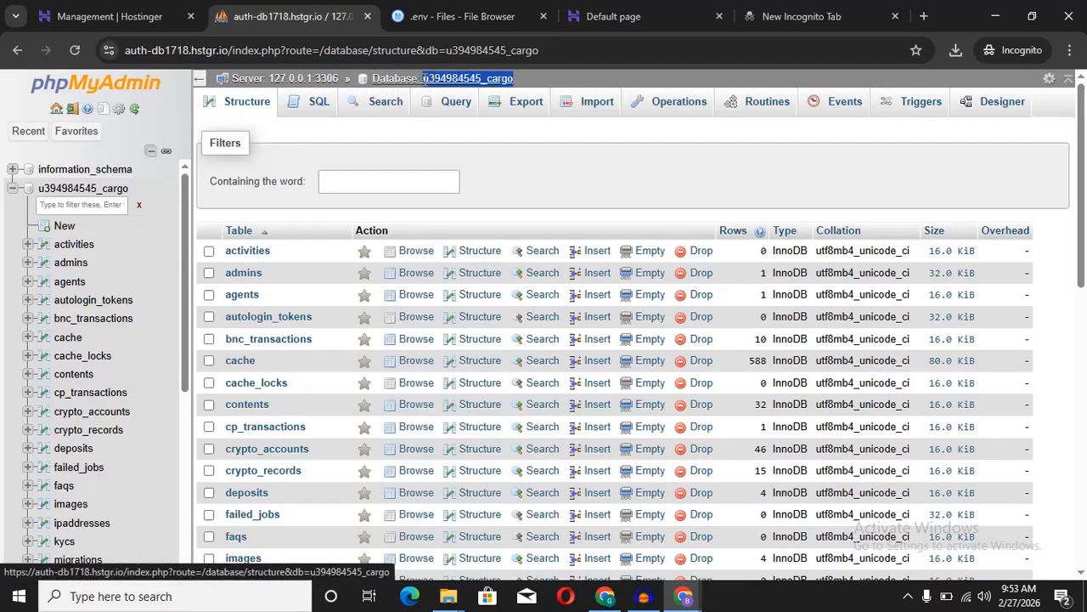
{"action": "left_click", "coordinate": [123, 19]}
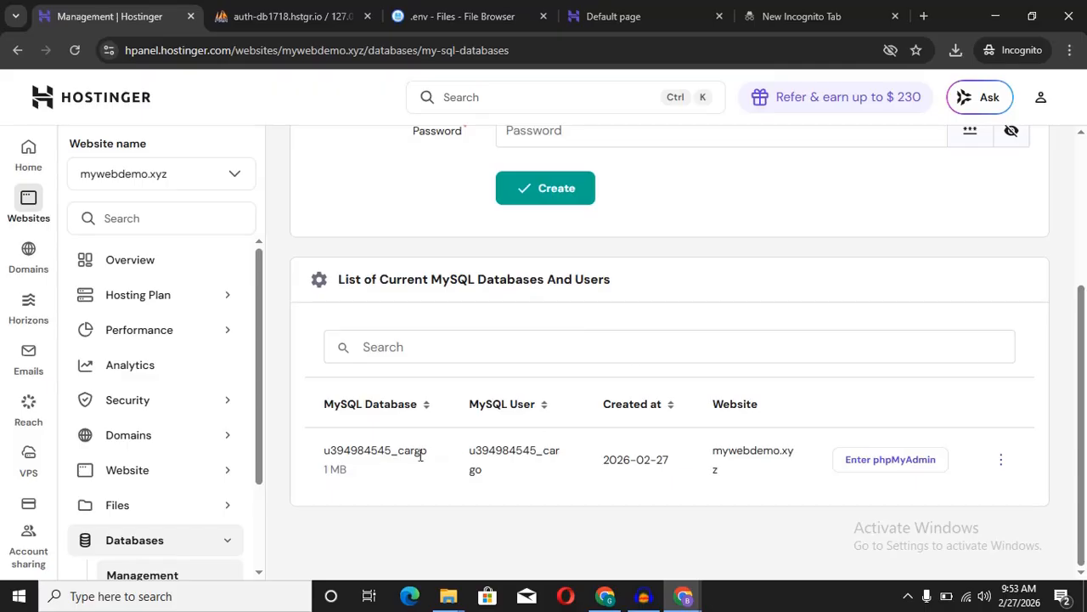
{"action": "left_click_drag", "start_coordinate": [436, 455], "coordinate": [315, 459]}
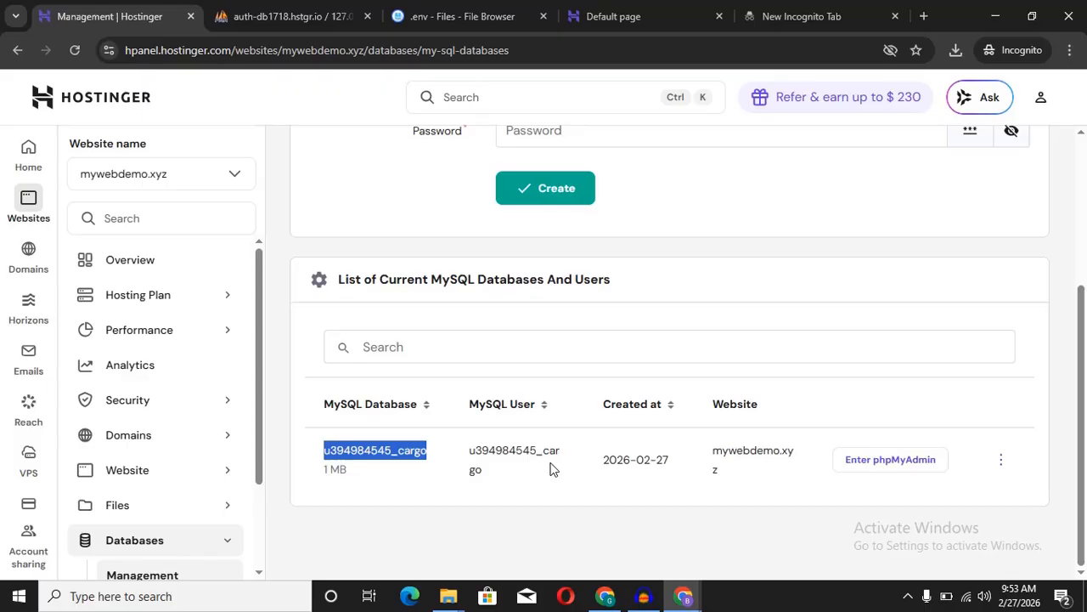
{"action": "left_click_drag", "start_coordinate": [553, 470], "coordinate": [357, 463]}
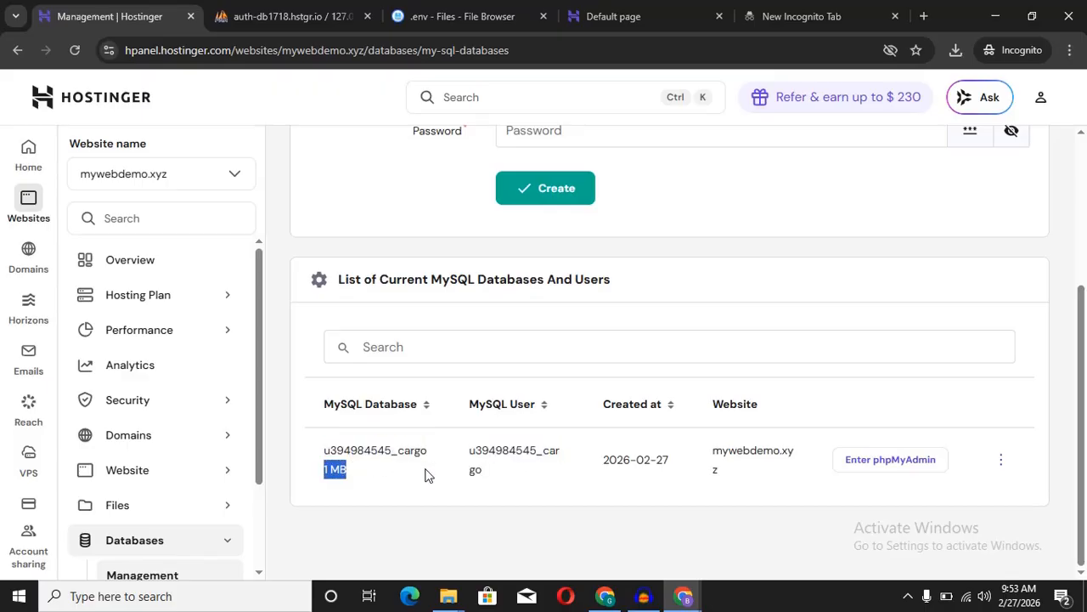
{"action": "left_click", "coordinate": [522, 478]}
{"action": "left_click_drag", "start_coordinate": [443, 459], "coordinate": [325, 451]}
{"action": "right_click", "coordinate": [347, 450]}
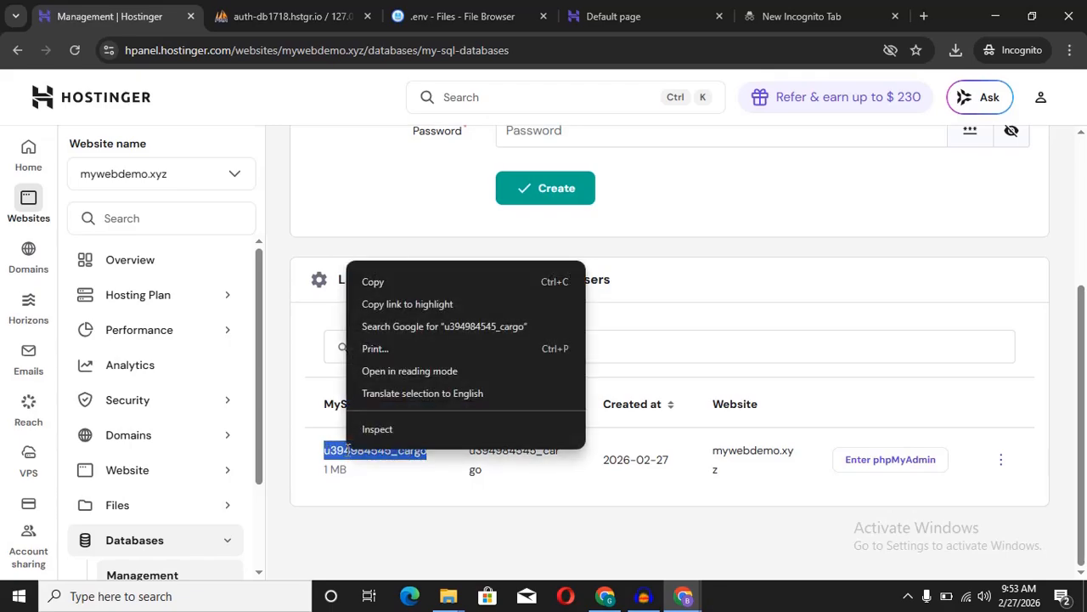
{"action": "left_click", "coordinate": [405, 284]}
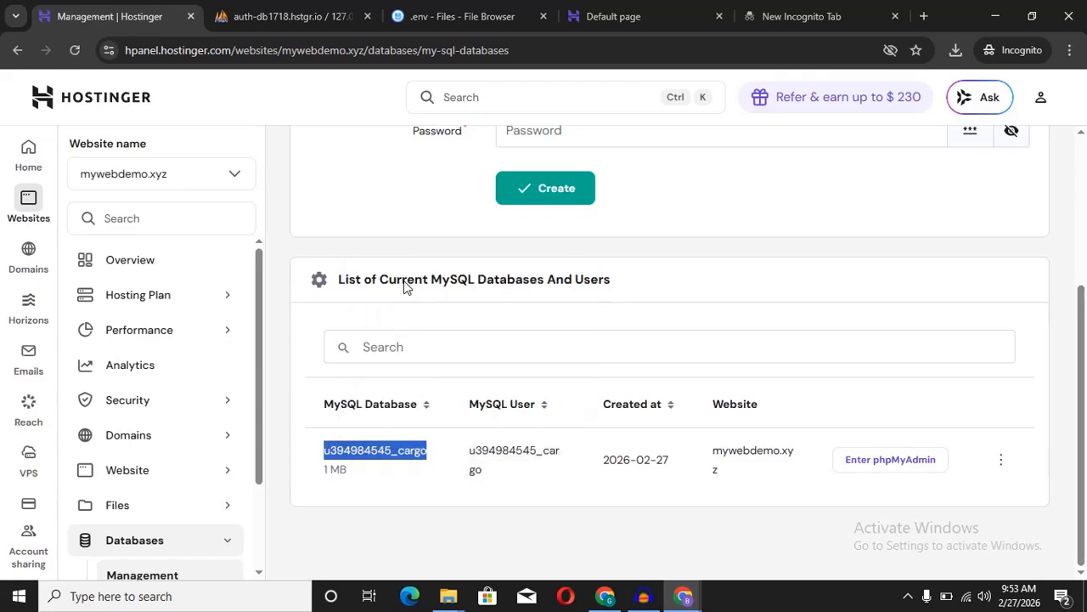
Step: Replace thebesthost_zilllo on line 13 of .env with the copied cargo database name
{"action": "left_click", "coordinate": [488, 16]}
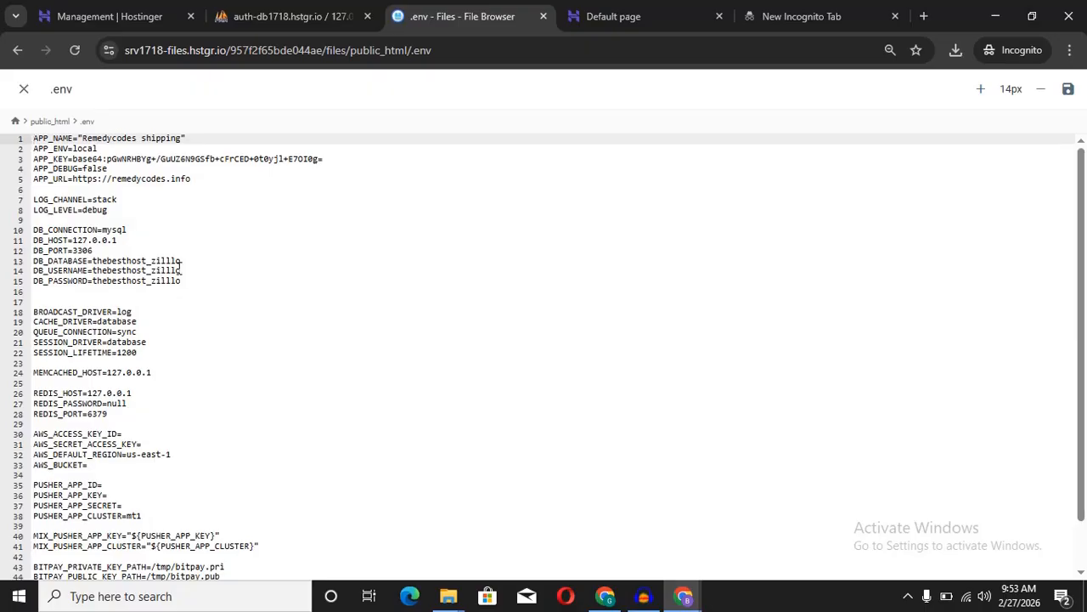
{"action": "left_click_drag", "start_coordinate": [182, 260], "coordinate": [95, 255]}
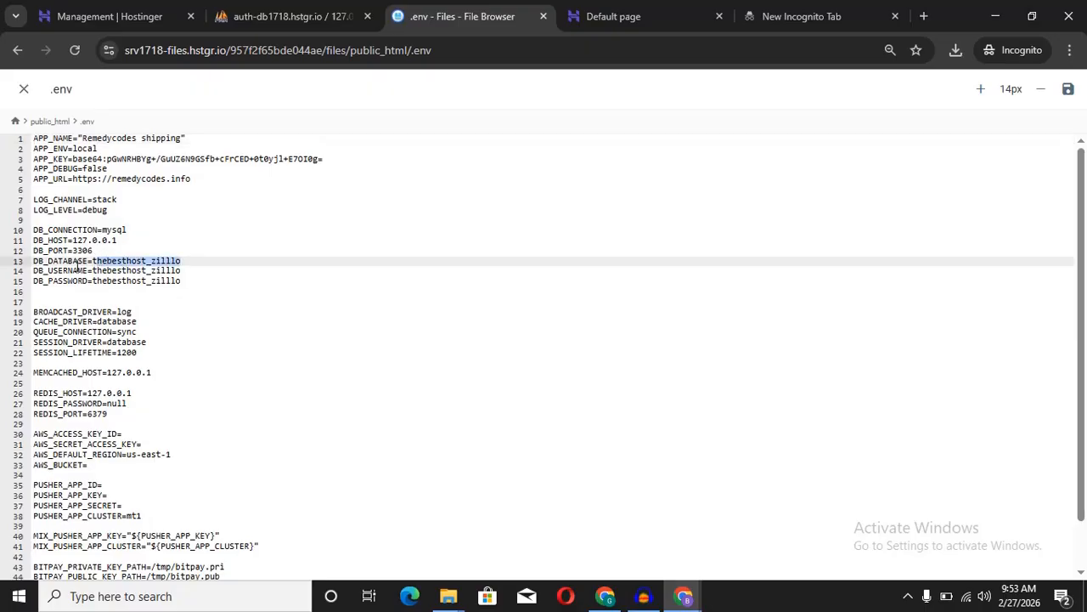
{"action": "left_click", "coordinate": [194, 264]}
{"action": "left_click_drag", "start_coordinate": [187, 261], "coordinate": [95, 260]}
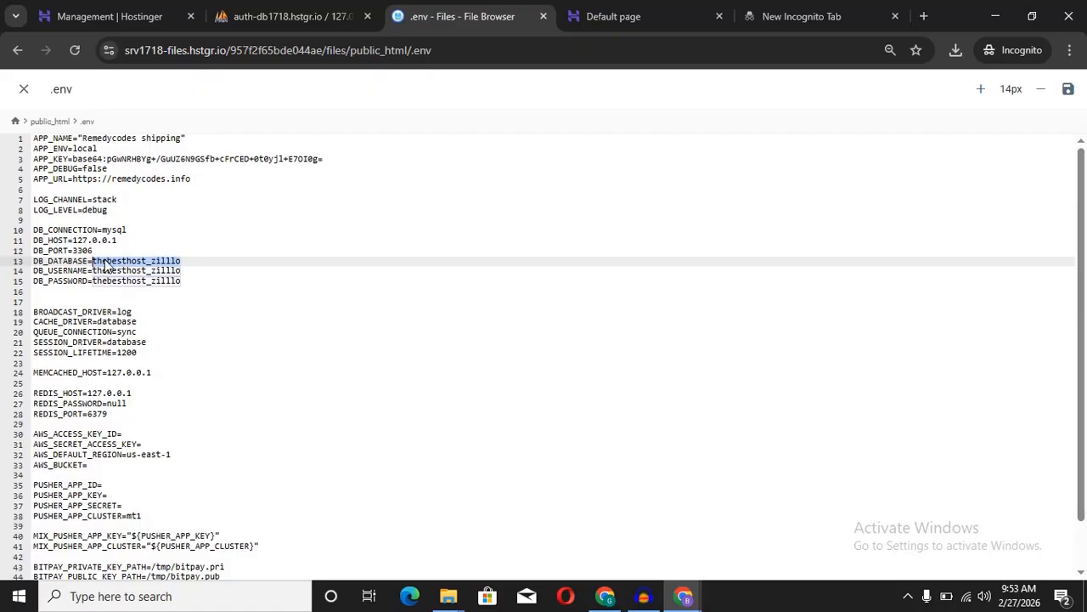
{"action": "right_click", "coordinate": [109, 263]}
{"action": "left_click", "coordinate": [136, 296]}
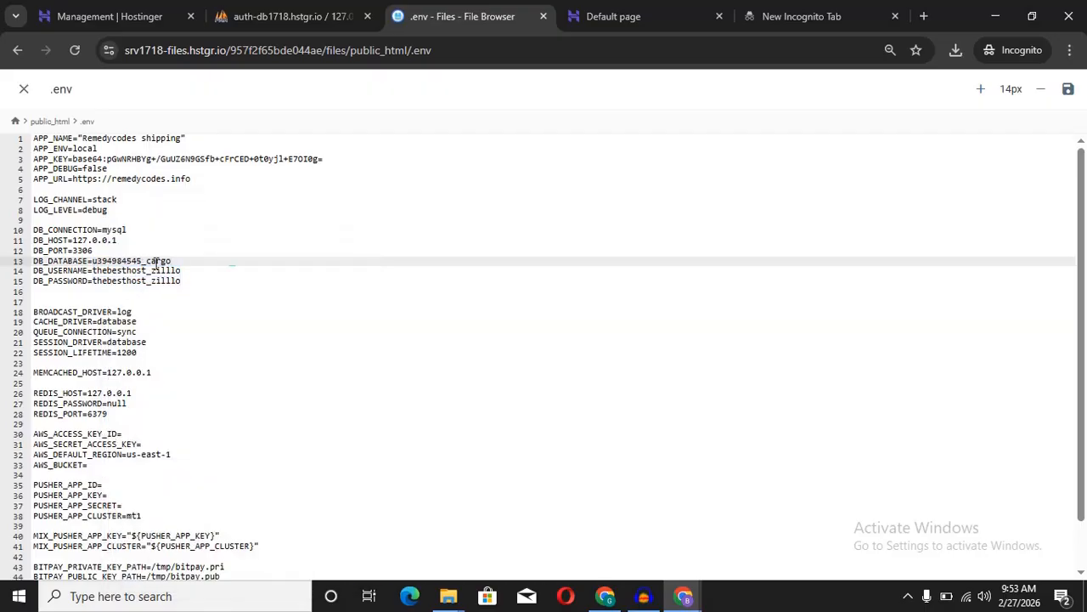
{"action": "left_click_drag", "start_coordinate": [179, 265], "coordinate": [93, 270]}
{"action": "left_click", "coordinate": [175, 258]}
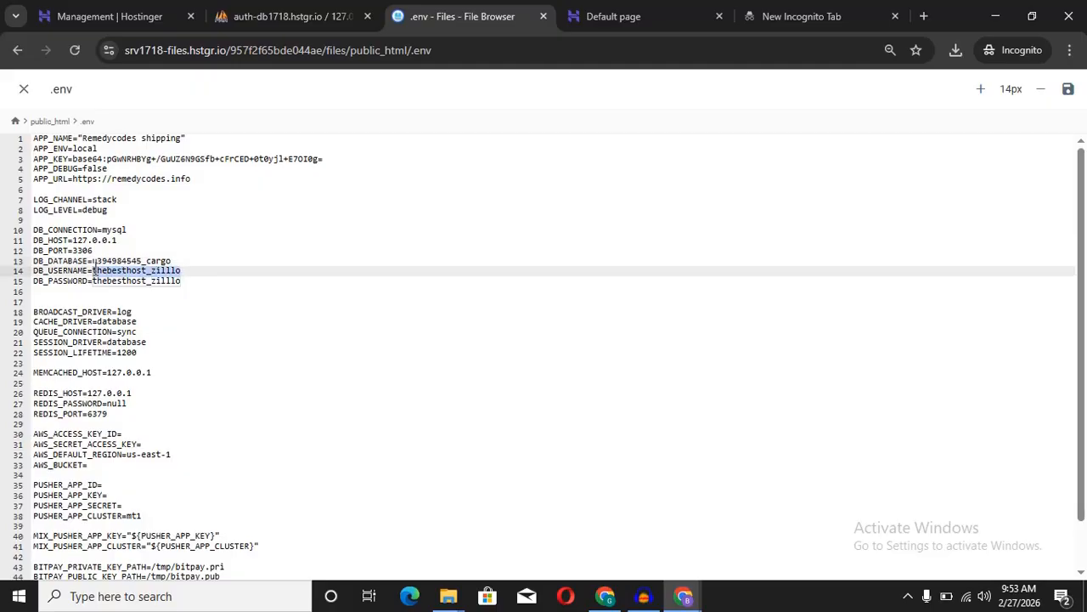
Step: Copy the cargo MySQL user name from hPanel, ready to paste over .env's DB_USERNAME value
{"action": "left_click", "coordinate": [101, 25]}
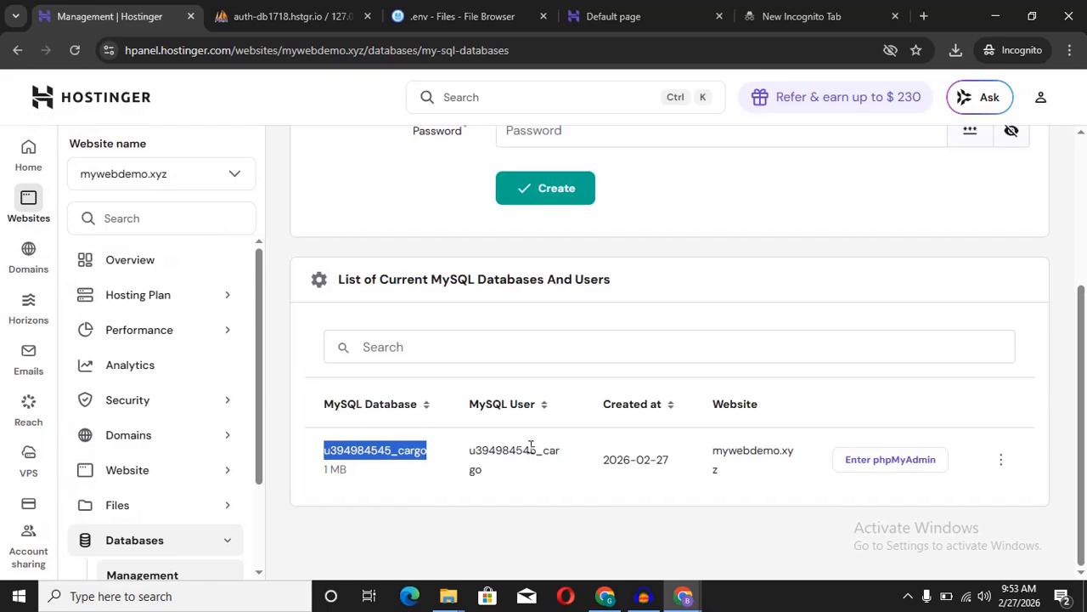
{"action": "left_click_drag", "start_coordinate": [517, 476], "coordinate": [471, 450]}
{"action": "right_click", "coordinate": [510, 462]}
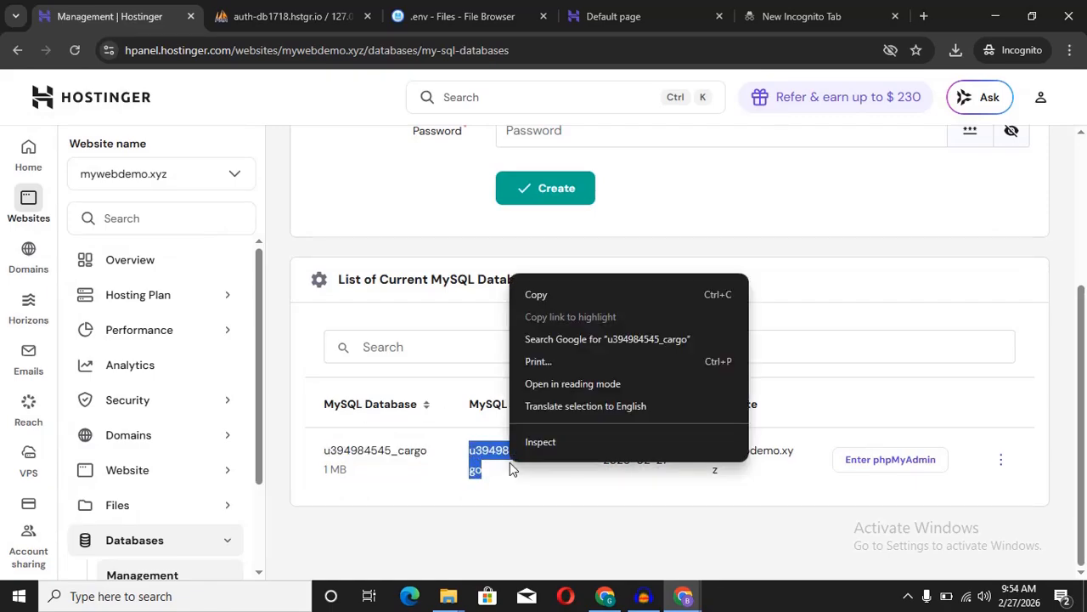
{"action": "left_click", "coordinate": [546, 288]}
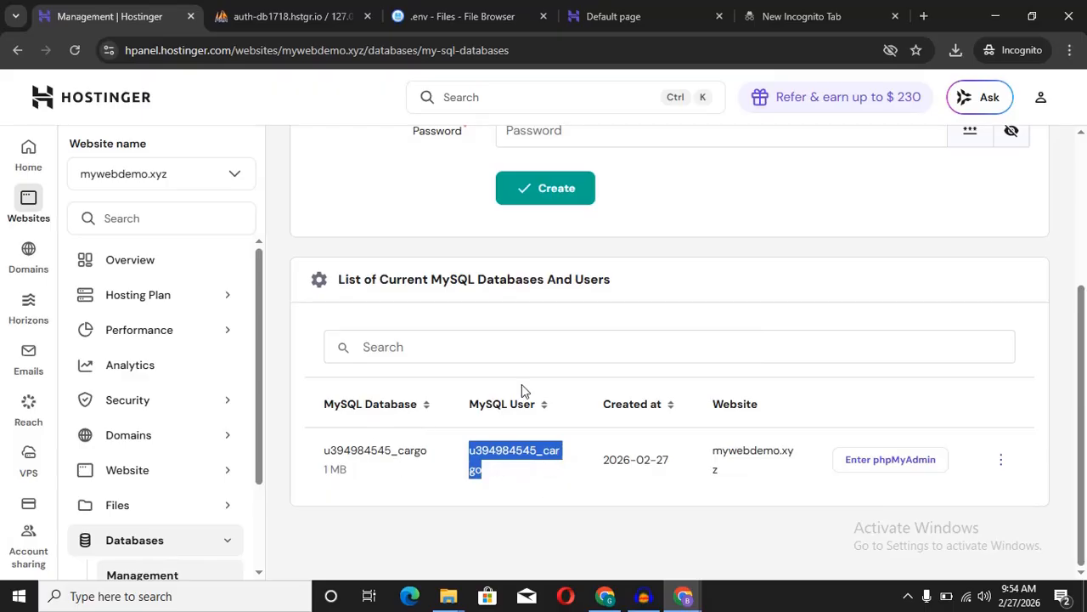
{"action": "left_click", "coordinate": [455, 14]}
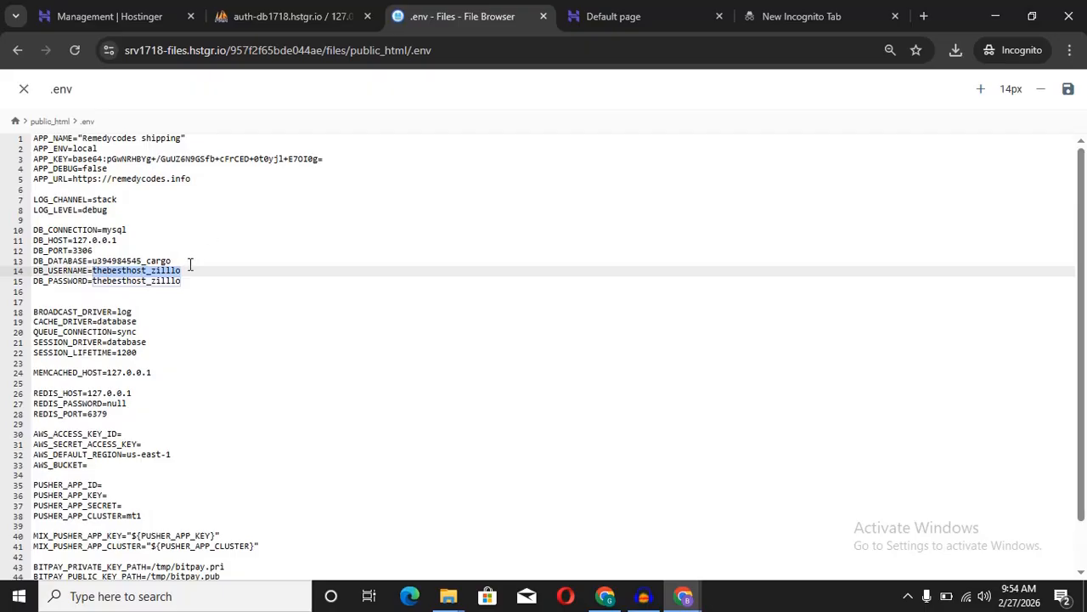
{"action": "right_click", "coordinate": [161, 270]}
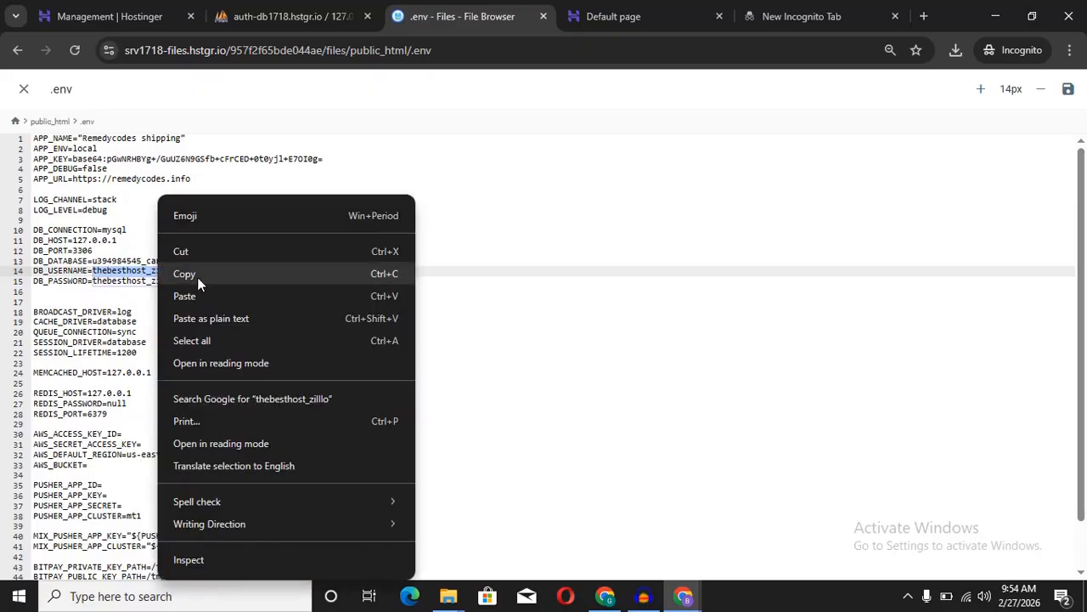
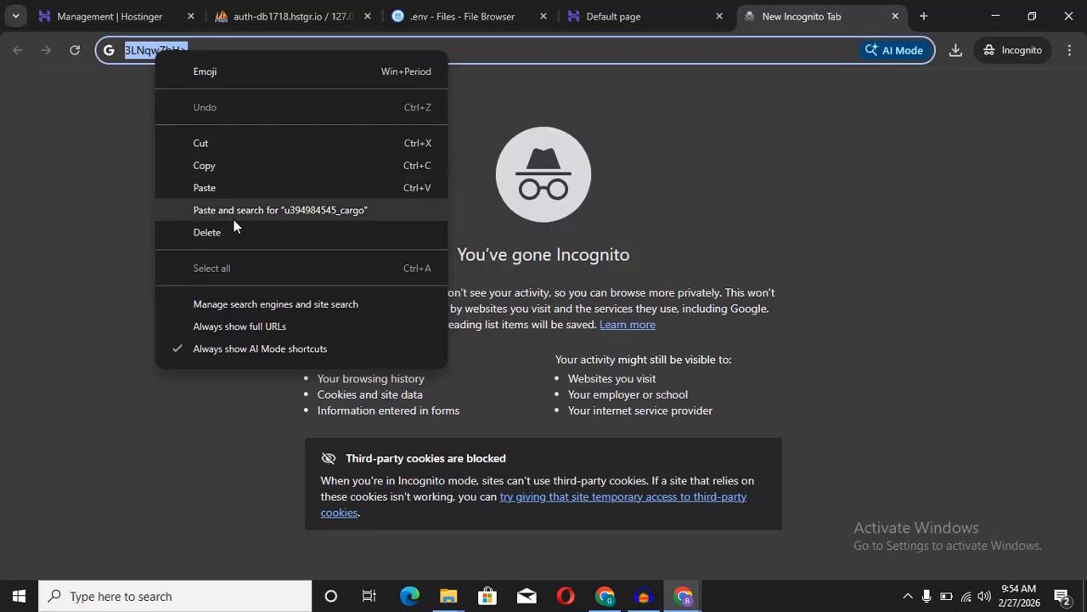
Step: Copy the new cargo database password from the incognito tab to paste into .env
{"action": "left_click", "coordinate": [235, 169]}
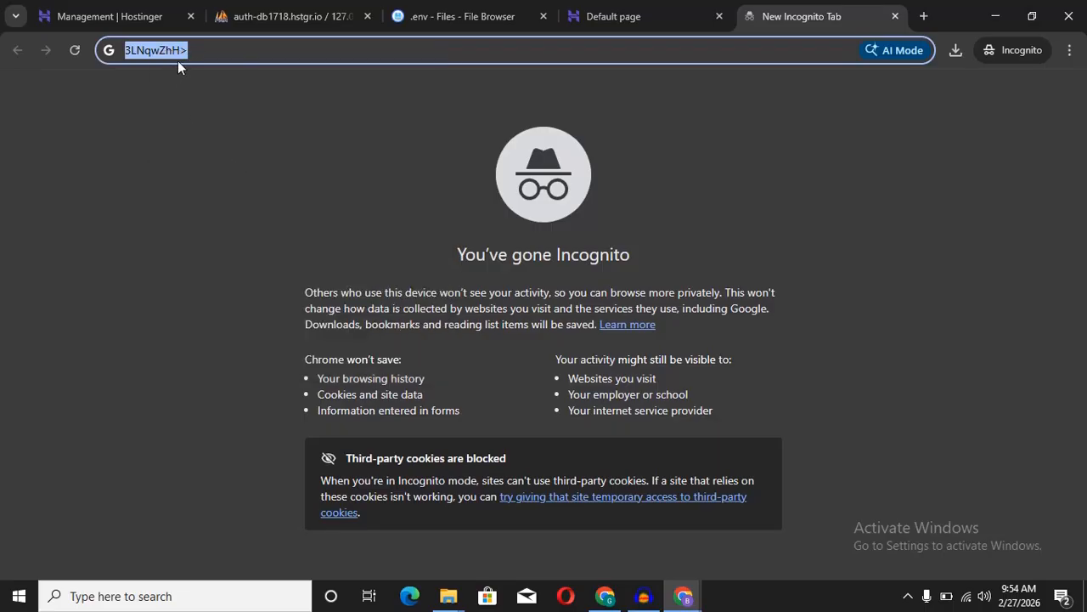
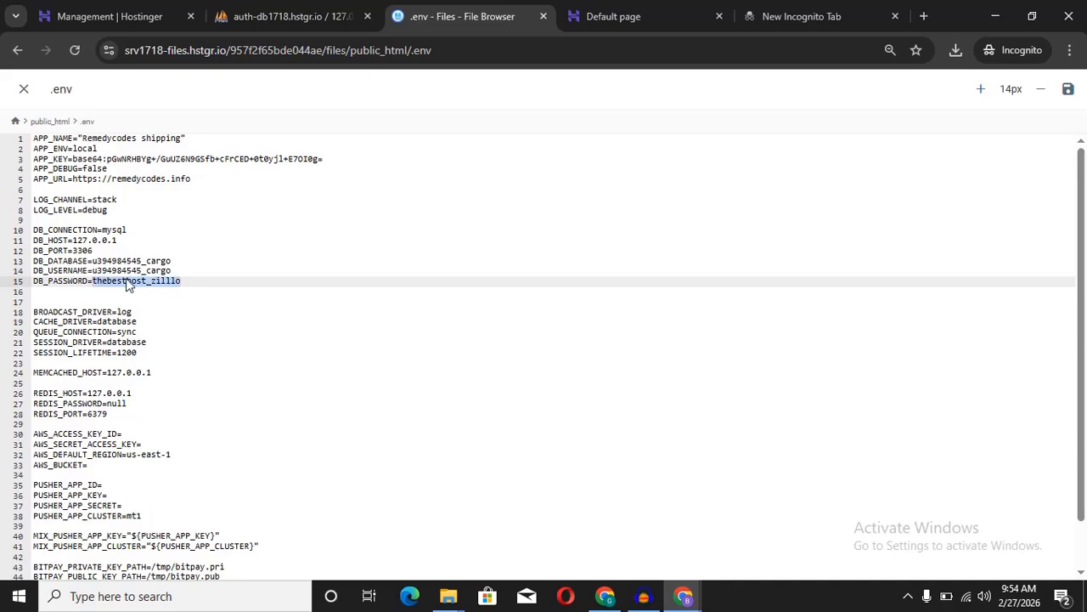
Step: Paste the copied cargo database password over the old DB_PASSWORD value in .env
{"action": "right_click", "coordinate": [140, 283]}
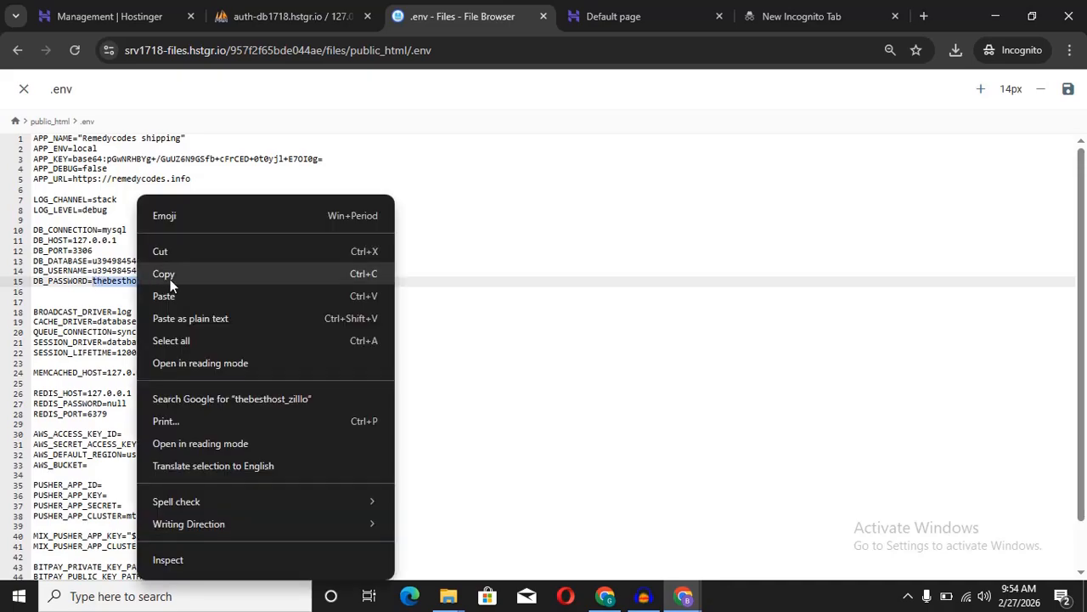
{"action": "left_click", "coordinate": [172, 292]}
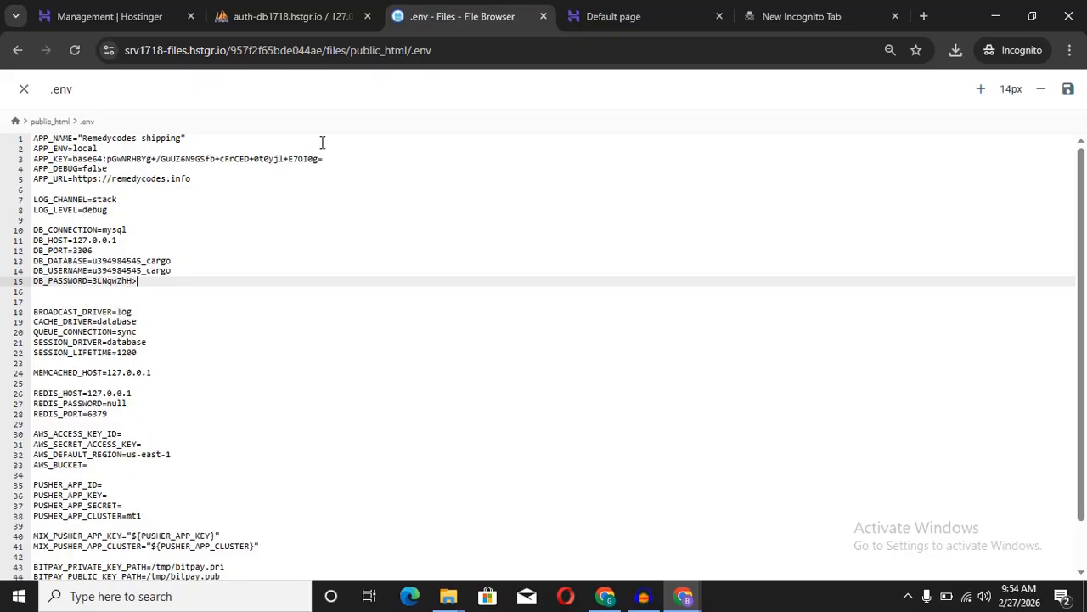
{"action": "left_click", "coordinate": [614, 16]}
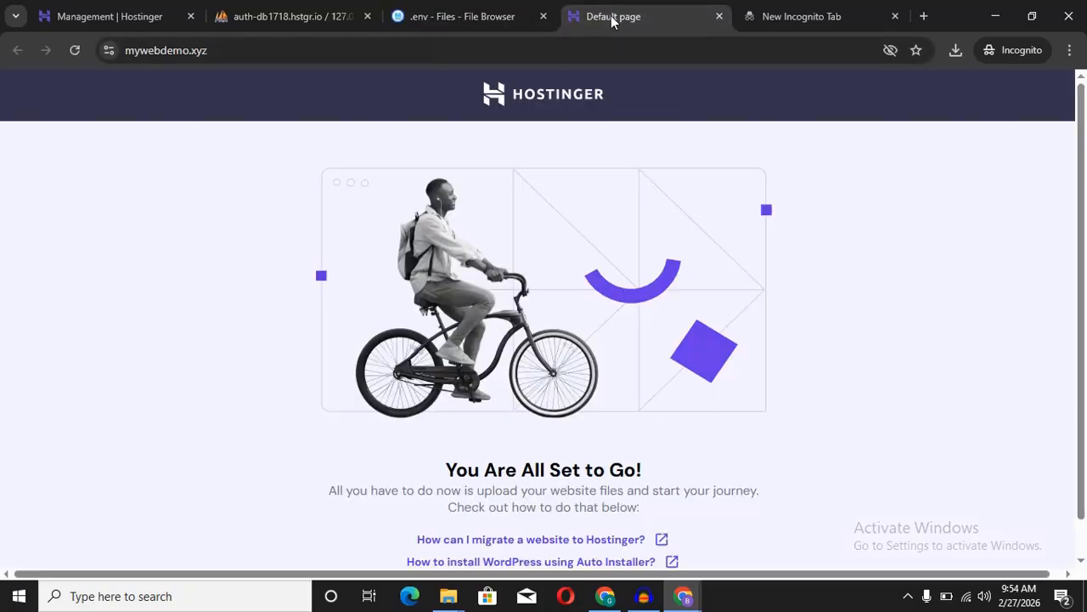
{"action": "left_click", "coordinate": [163, 54]}
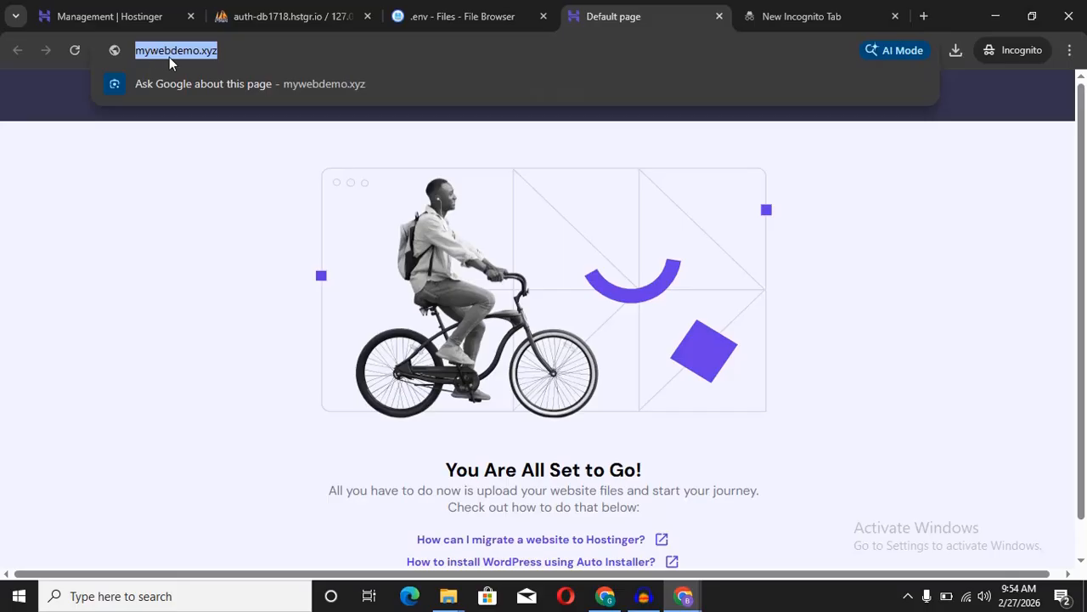
{"action": "left_click", "coordinate": [197, 51]}
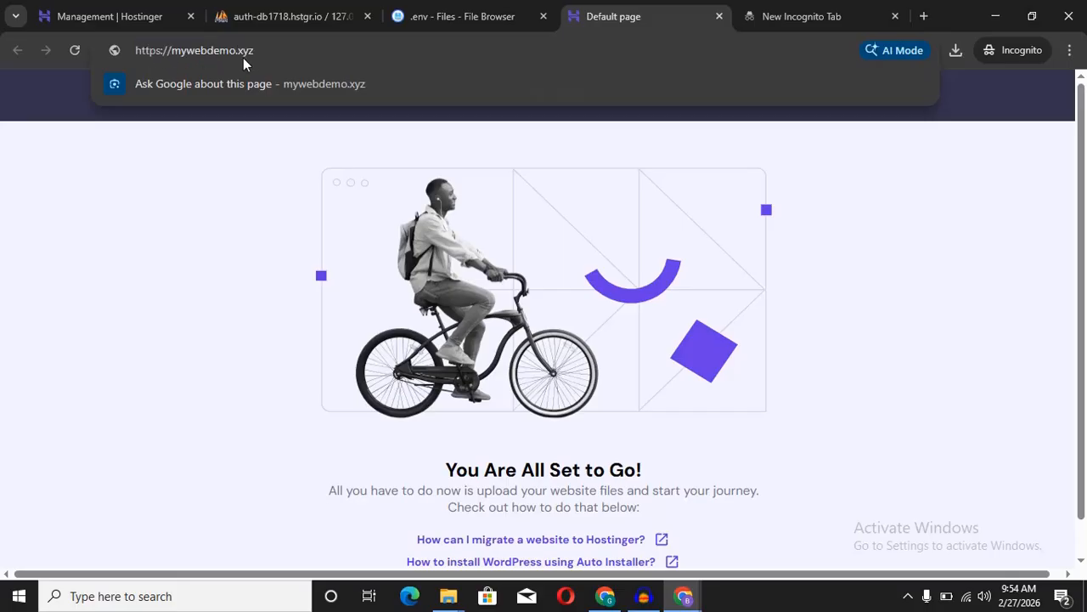
{"action": "left_click_drag", "start_coordinate": [274, 46], "coordinate": [141, 53]}
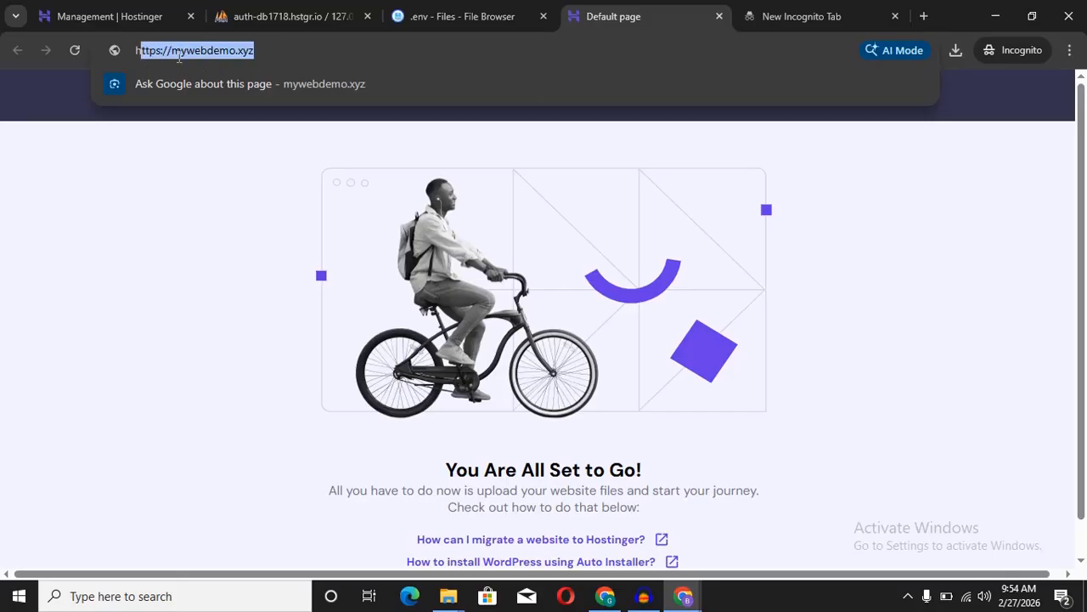
{"action": "left_click", "coordinate": [256, 50]}
{"action": "left_click_drag", "start_coordinate": [265, 51], "coordinate": [135, 51]}
{"action": "right_click", "coordinate": [189, 47]}
{"action": "left_click", "coordinate": [247, 161]}
Step: Replace the old APP_URL value in .env with the copied address and save the file
{"action": "left_click", "coordinate": [437, 10]}
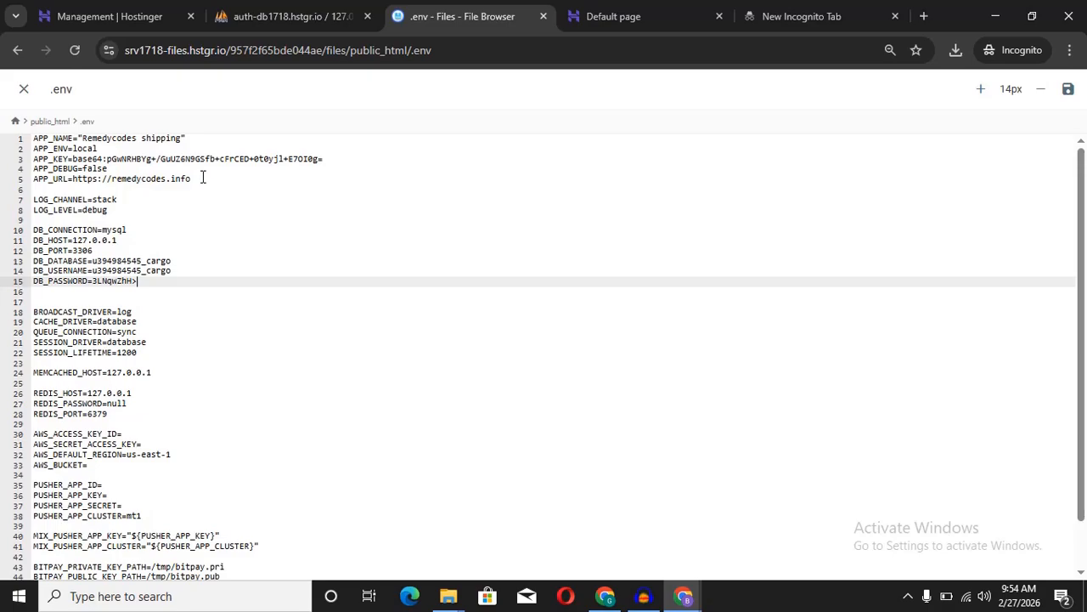
{"action": "left_click_drag", "start_coordinate": [203, 177], "coordinate": [84, 175]}
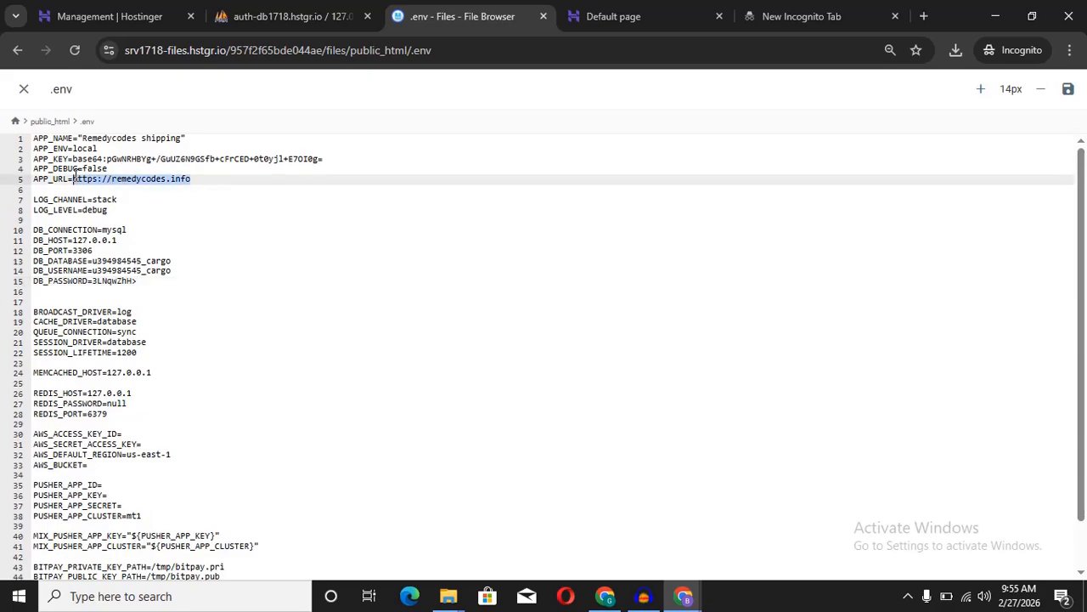
{"action": "right_click", "coordinate": [102, 180]}
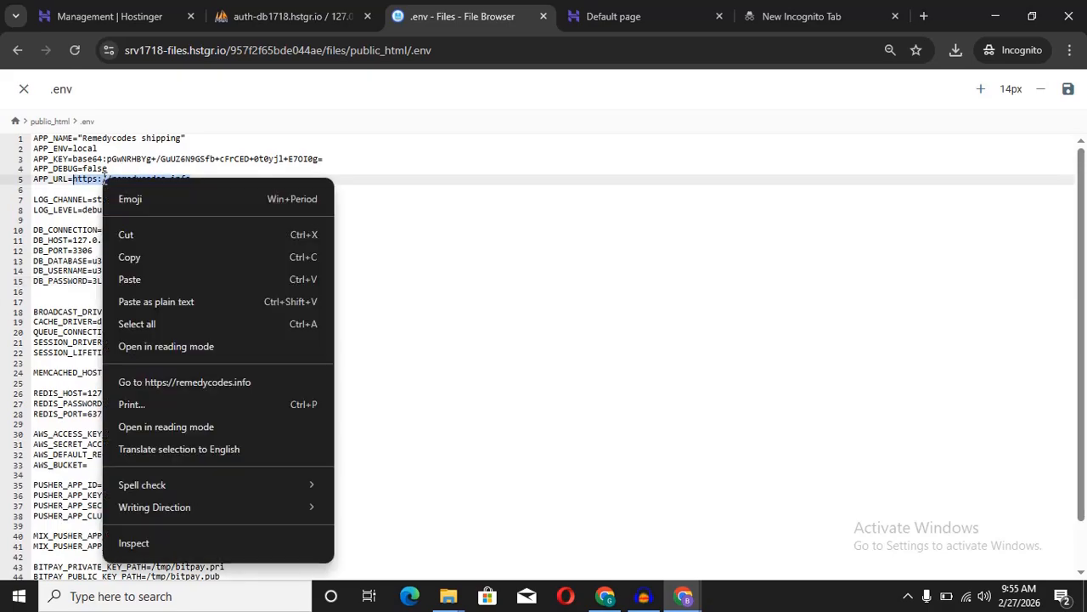
{"action": "left_click", "coordinate": [141, 279]}
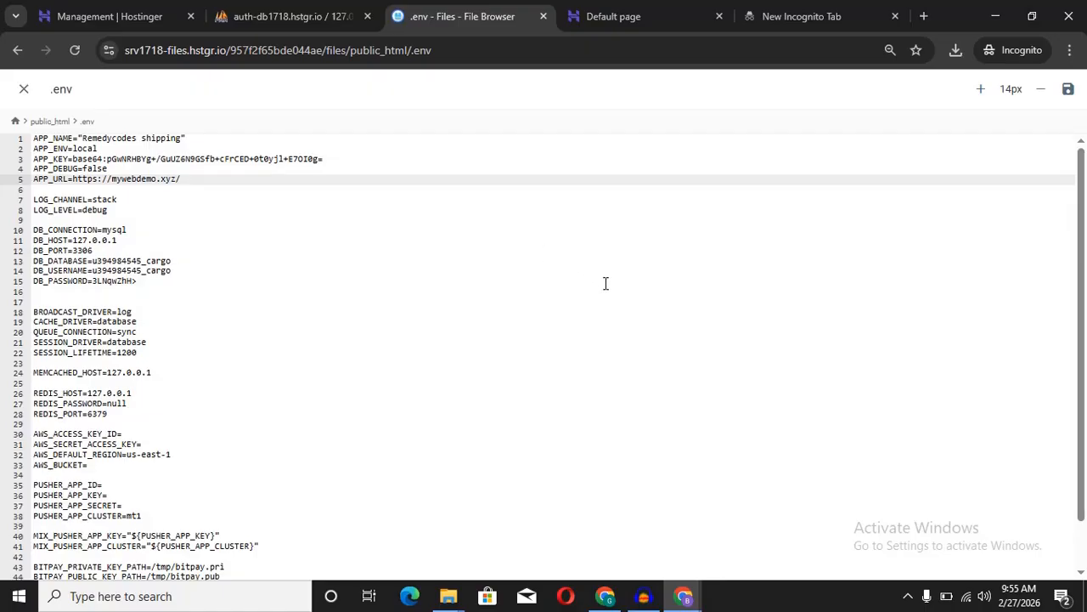
{"action": "left_click", "coordinate": [1072, 91]}
Step: Reload mywebdemo.xyz so the Remedy Invest homepage loads instead of the default page
{"action": "left_click", "coordinate": [628, 18]}
{"action": "left_click", "coordinate": [586, 48]}
{"action": "key", "text": "Return"}
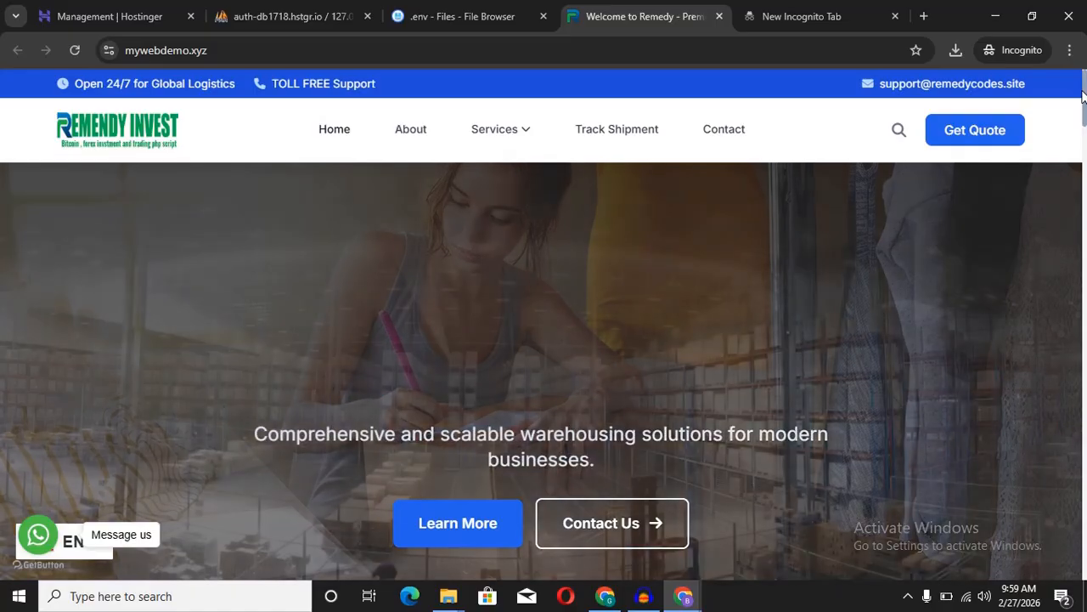
Step: Scroll through the Remedy Invest homepage down to the footer and back up
{"action": "mouse_move", "coordinate": [1083, 96]}
{"action": "left_mouse_down"}
{"action": "mouse_move", "coordinate": [1085, 554]}
{"action": "mouse_move", "coordinate": [1076, 6]}
{"action": "left_mouse_up"}
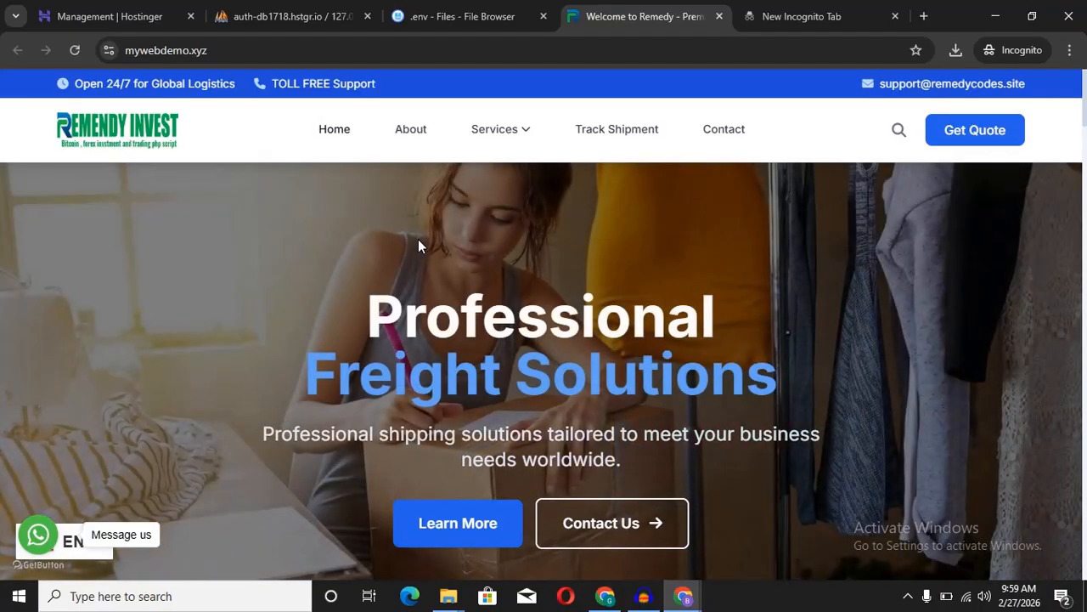
{"action": "scroll", "coordinate": [558, 156], "scroll_direction": "down", "scroll_amount": 5}
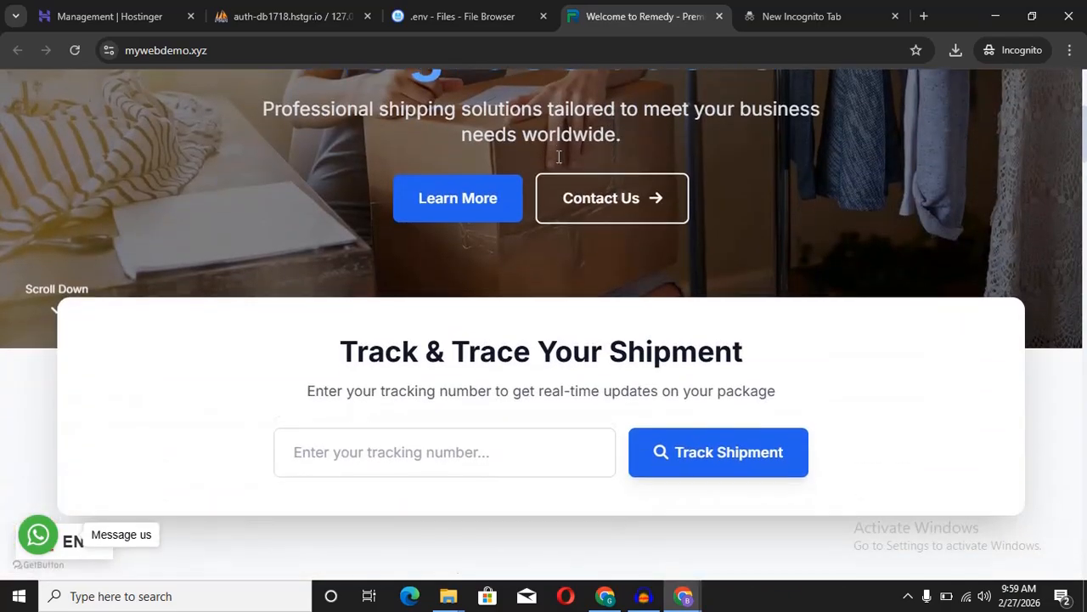
{"action": "scroll", "coordinate": [559, 161], "scroll_direction": "down", "scroll_amount": 3}
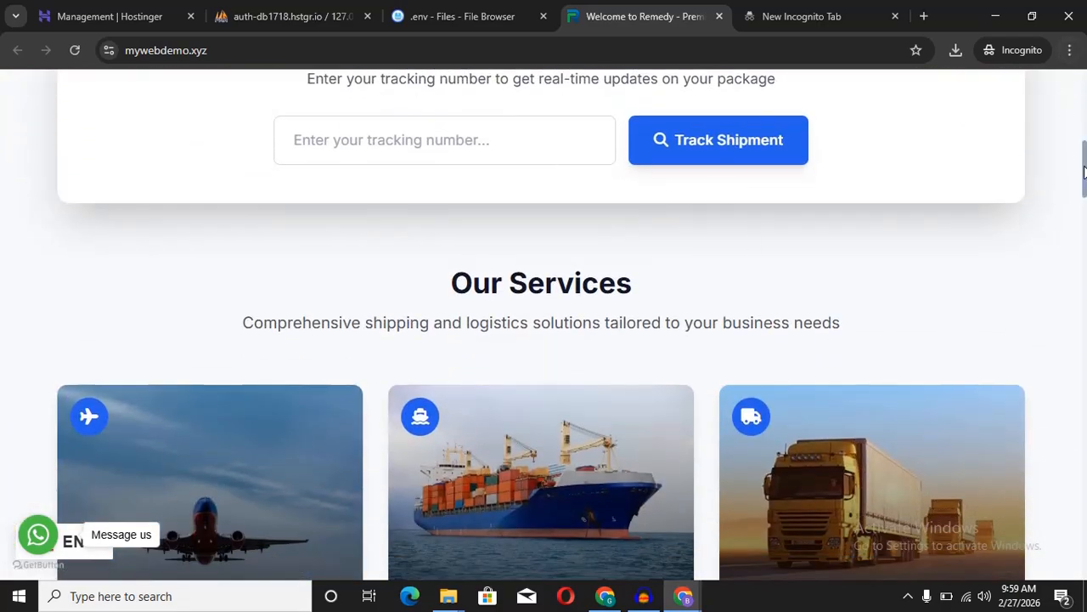
{"action": "left_click_drag", "start_coordinate": [1085, 172], "coordinate": [1086, 551]}
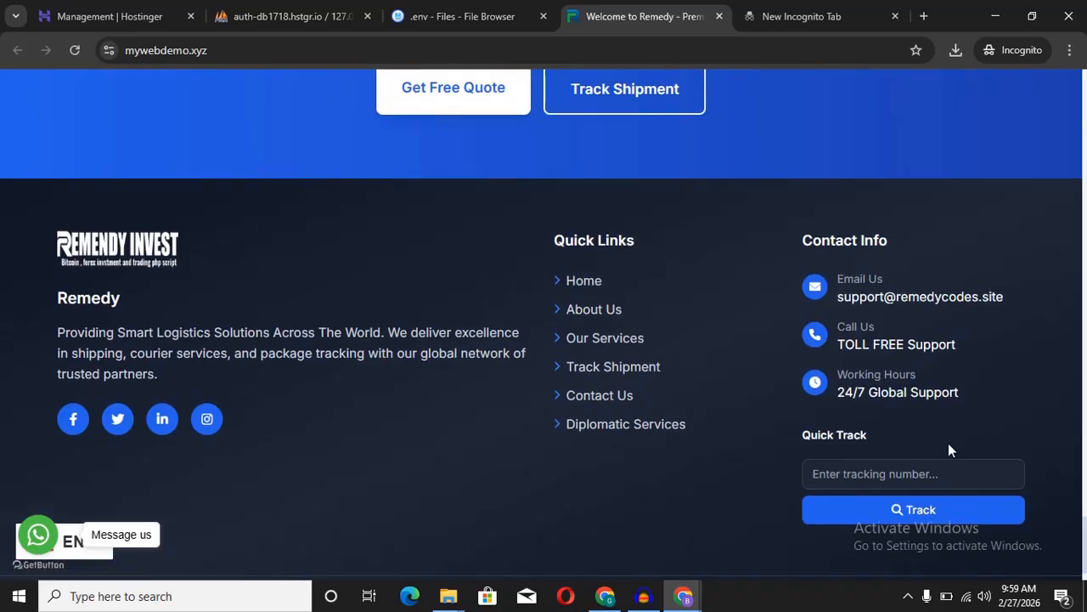
{"action": "left_click_drag", "start_coordinate": [1086, 544], "coordinate": [1085, 94]}
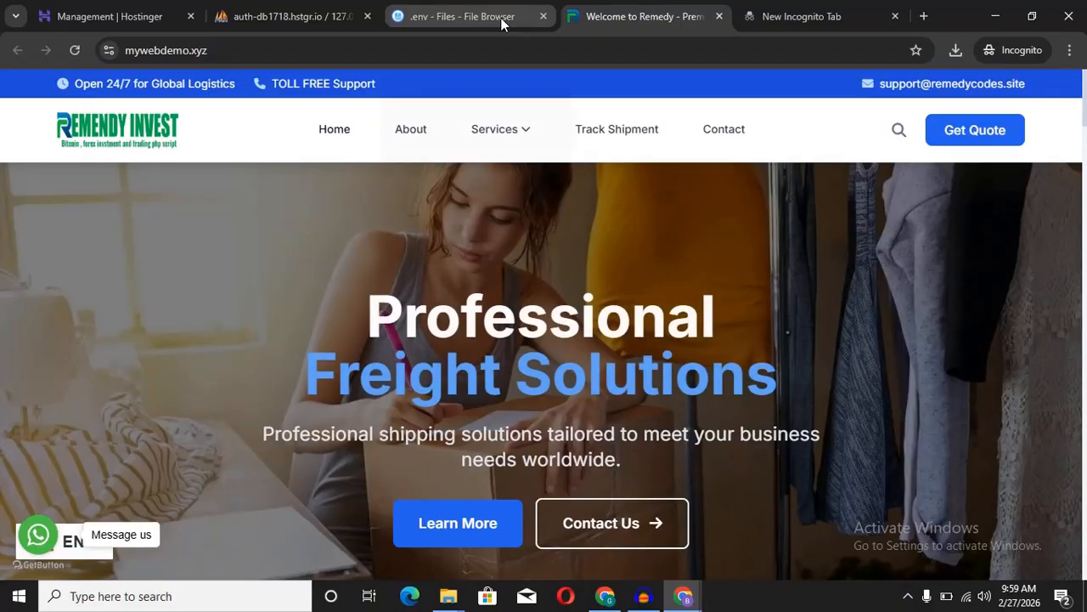
{"action": "mouse_move", "coordinate": [502, 17]}
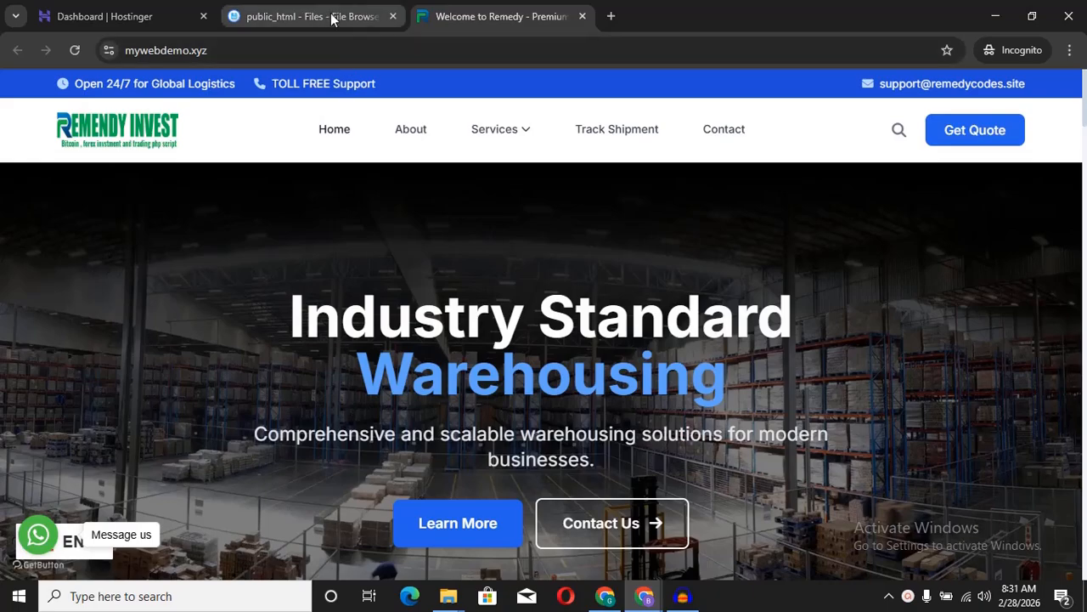
Step: In public_html, go into the site folder and then the Seashore Logistic folder
{"action": "left_click", "coordinate": [338, 18]}
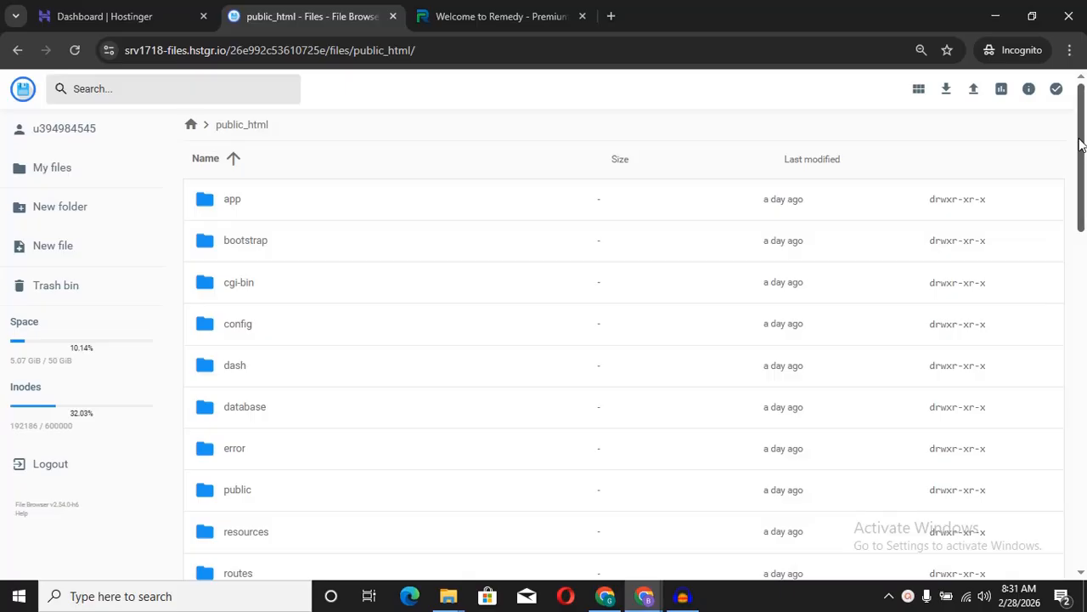
{"action": "left_click_drag", "start_coordinate": [1081, 145], "coordinate": [1080, 226]}
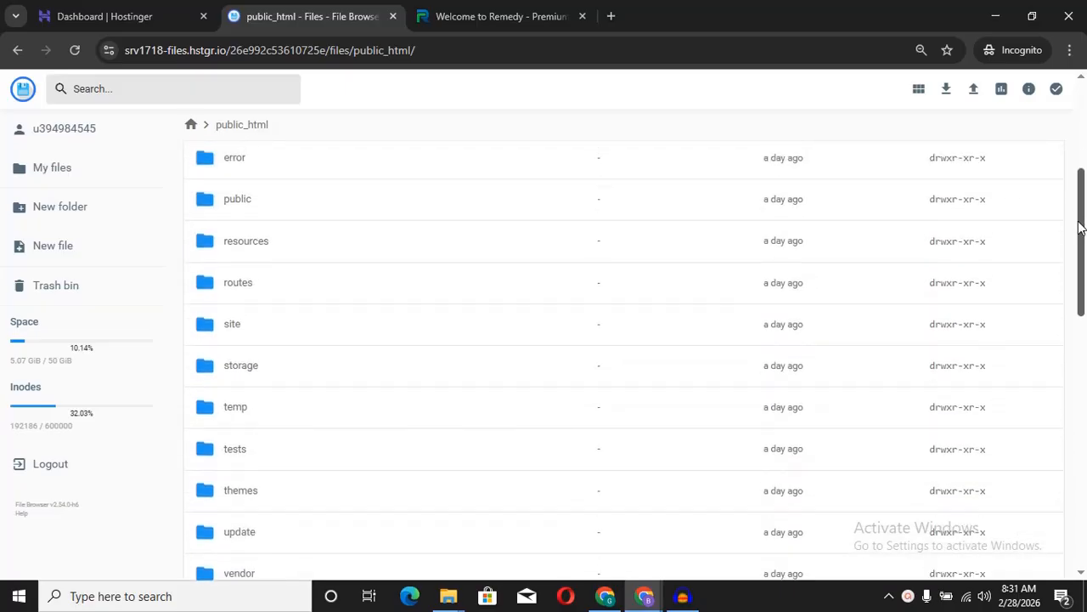
{"action": "double_click", "coordinate": [271, 331]}
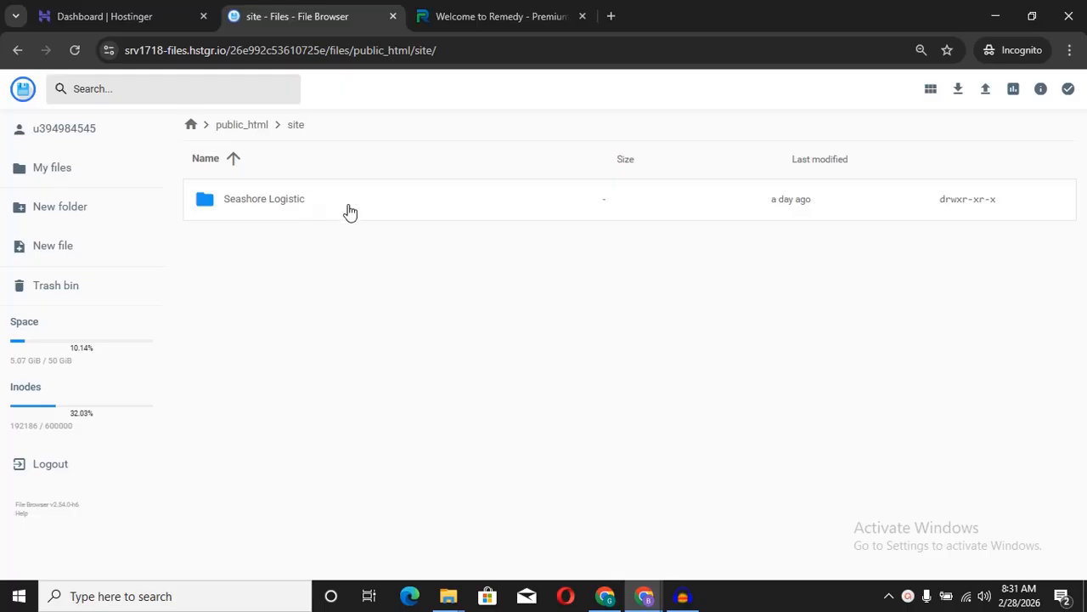
{"action": "double_click", "coordinate": [347, 211]}
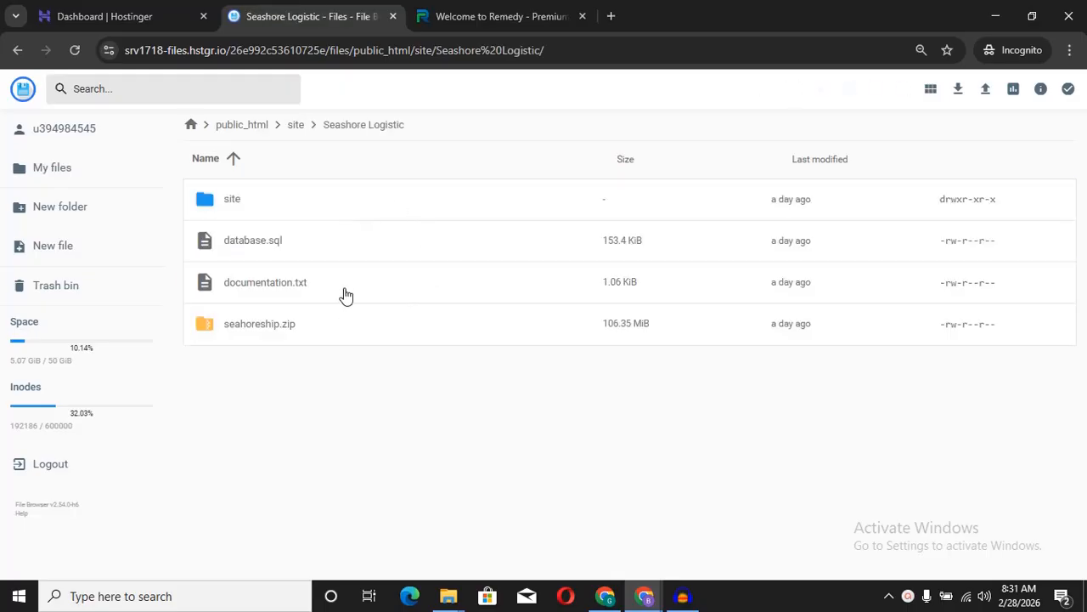
Step: Select documentation.txt and open it in the editor with its Edit action
{"action": "left_click", "coordinate": [345, 296]}
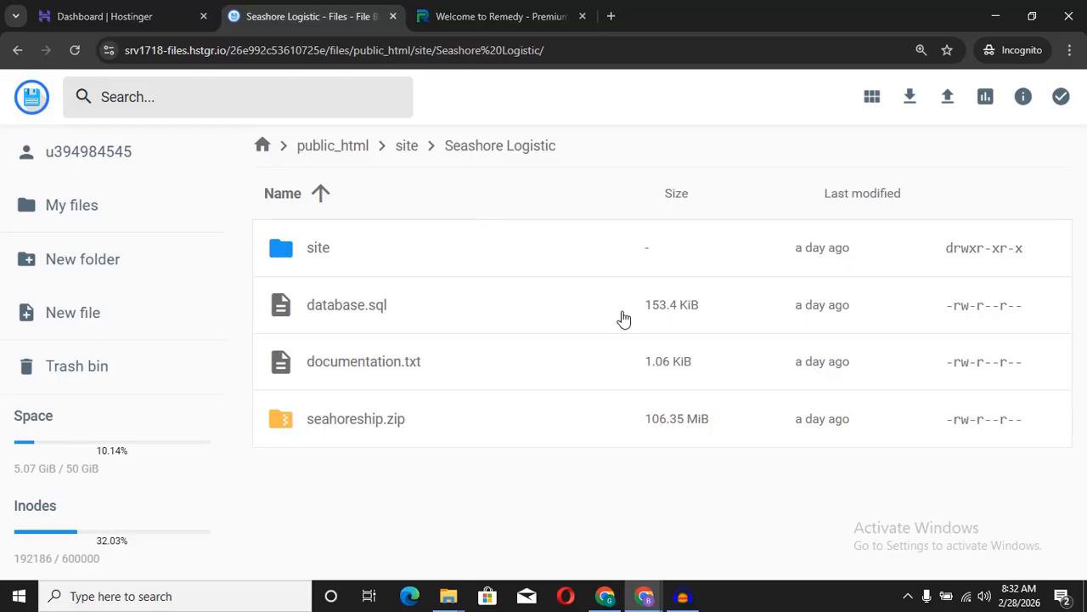
{"action": "left_click", "coordinate": [1069, 53]}
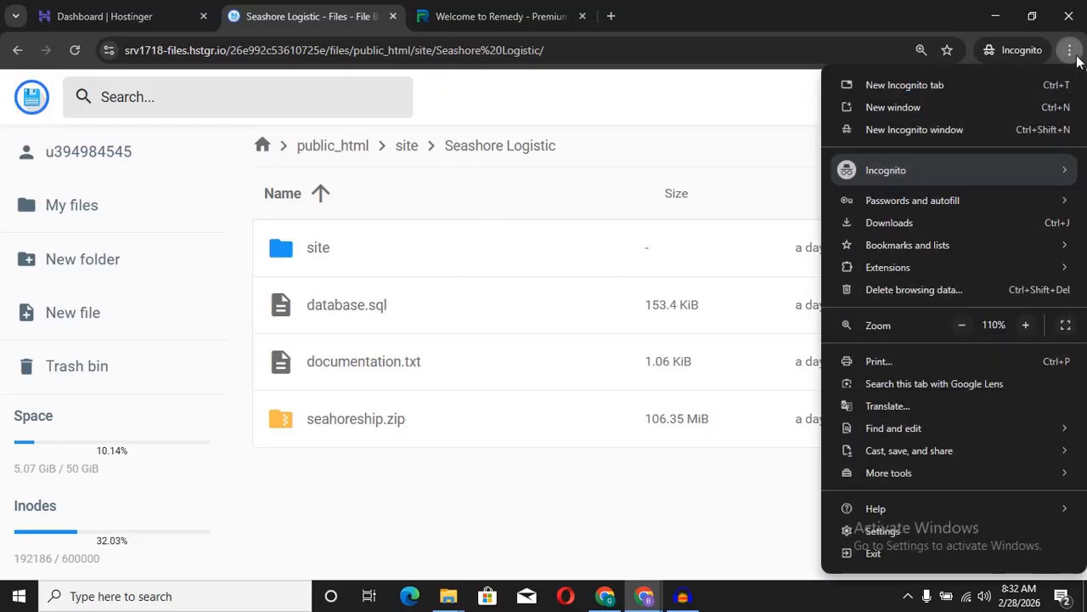
{"action": "left_click", "coordinate": [1070, 52]}
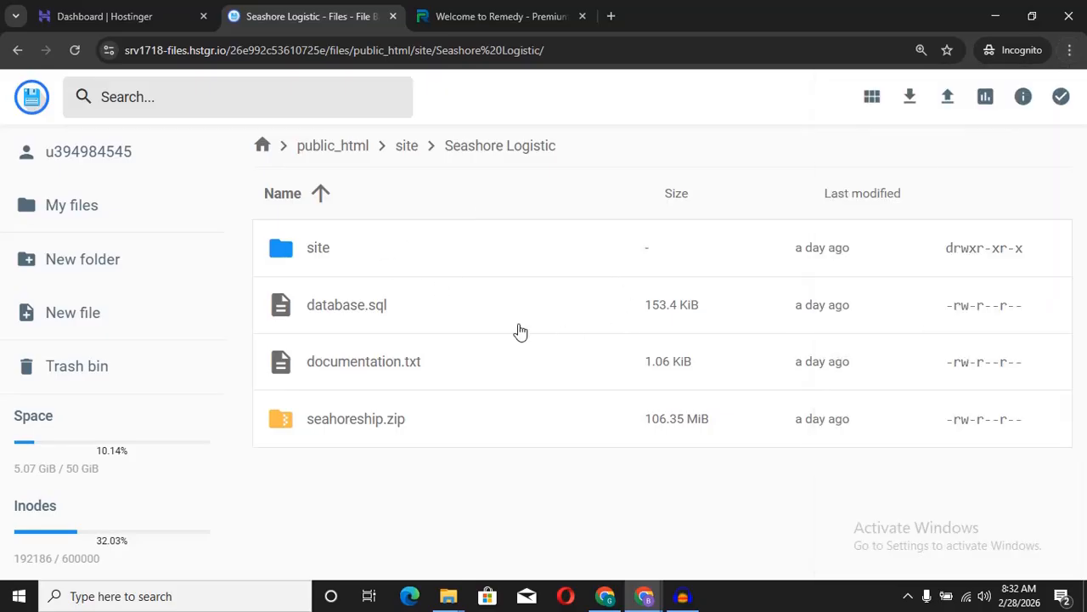
{"action": "left_click", "coordinate": [462, 357]}
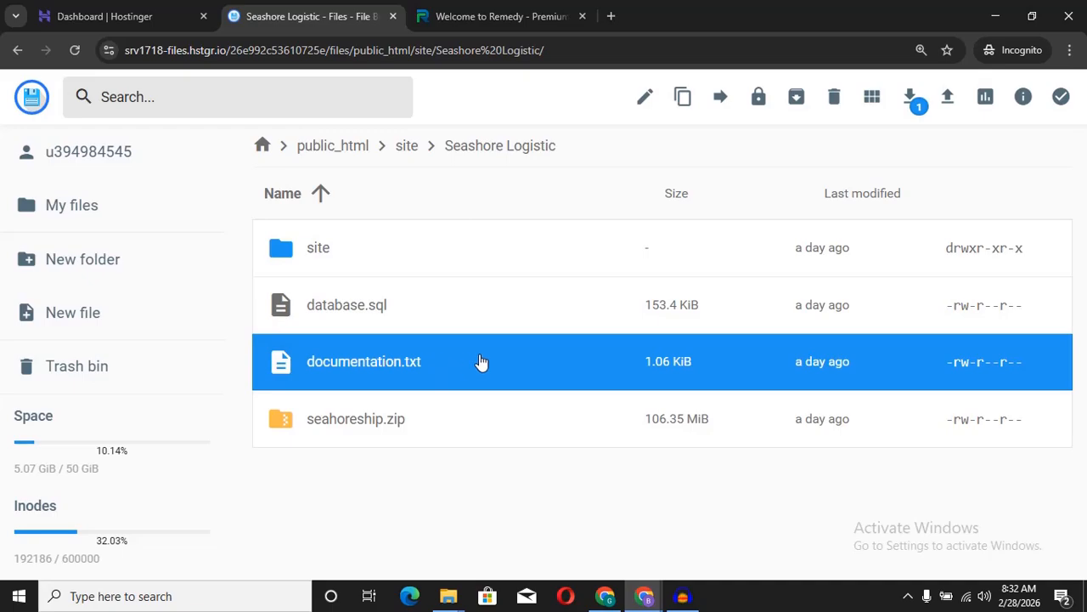
{"action": "right_click", "coordinate": [484, 355]}
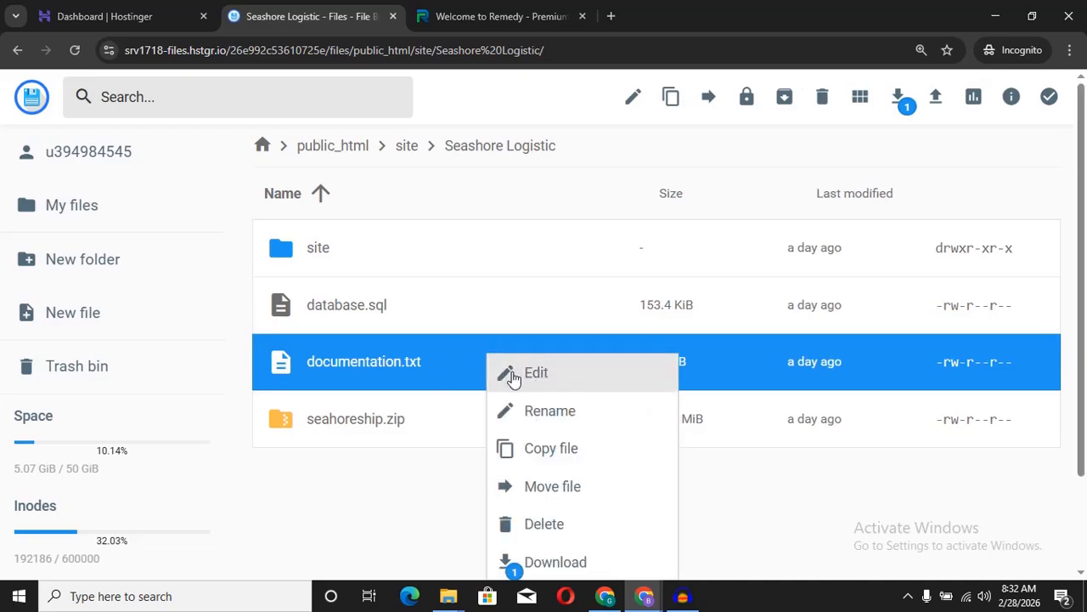
{"action": "left_click", "coordinate": [451, 521]}
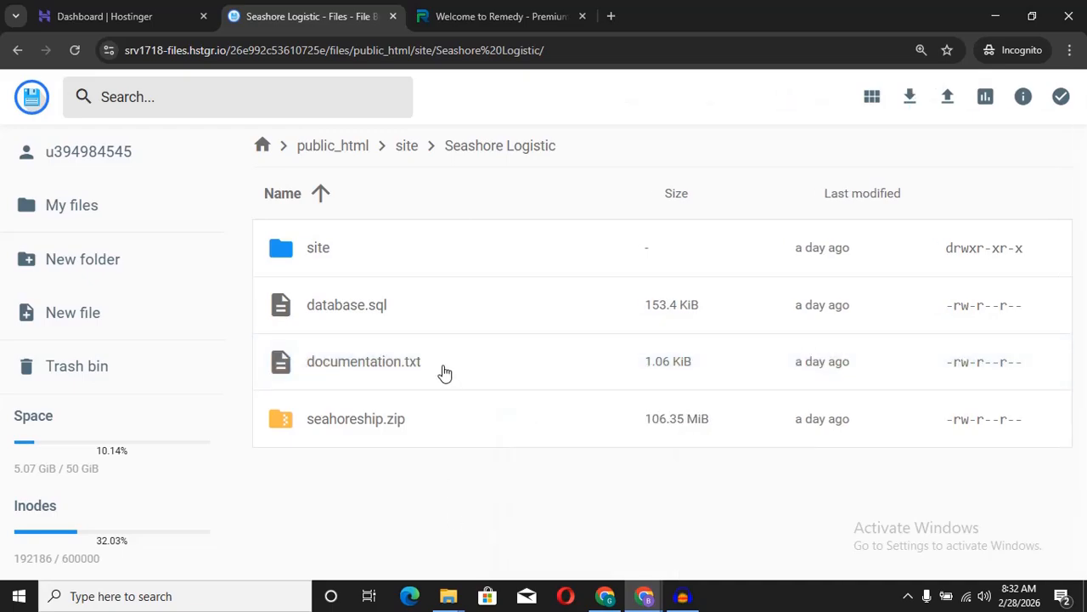
{"action": "left_click", "coordinate": [444, 371]}
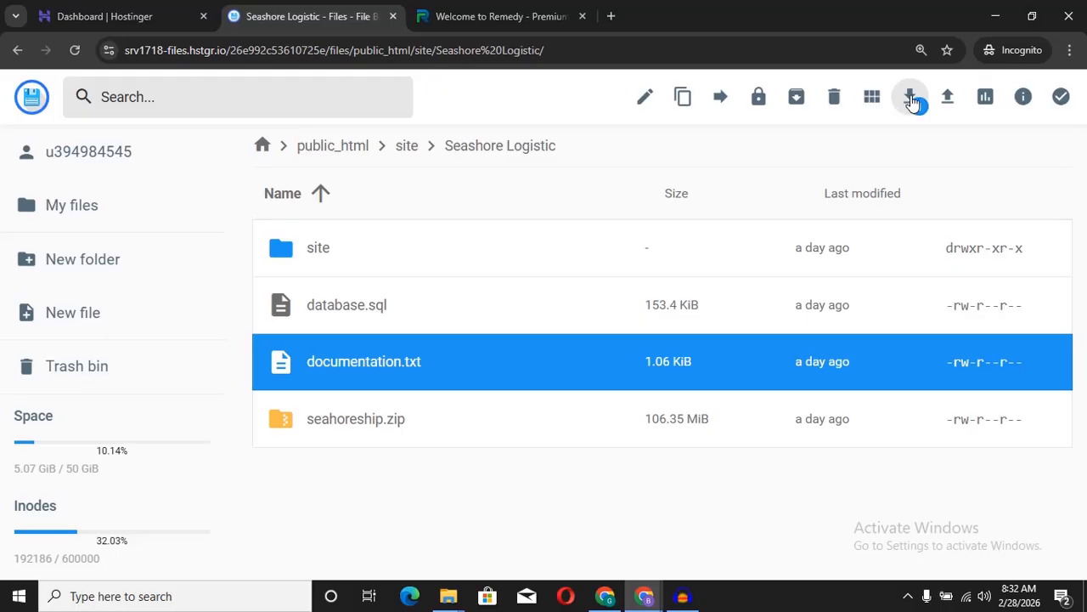
{"action": "left_click", "coordinate": [911, 98]}
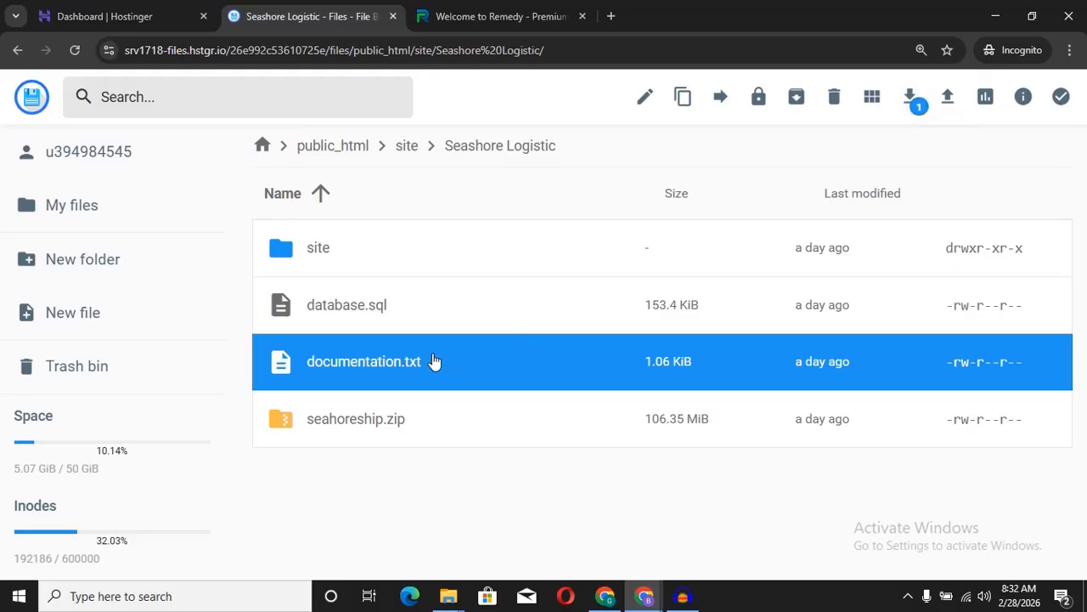
{"action": "right_click", "coordinate": [434, 361]}
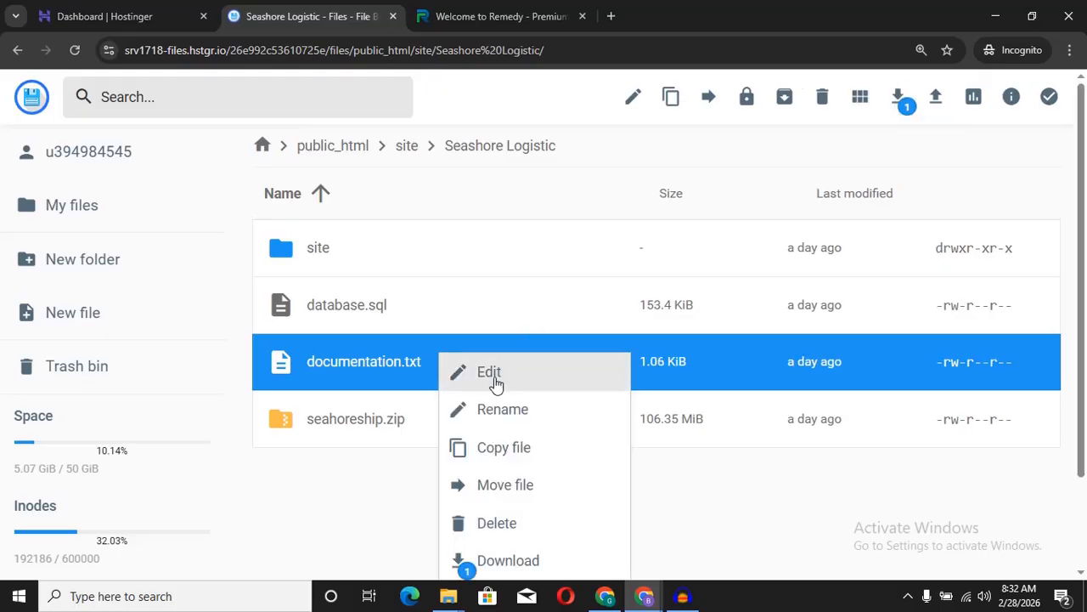
{"action": "left_click", "coordinate": [492, 374]}
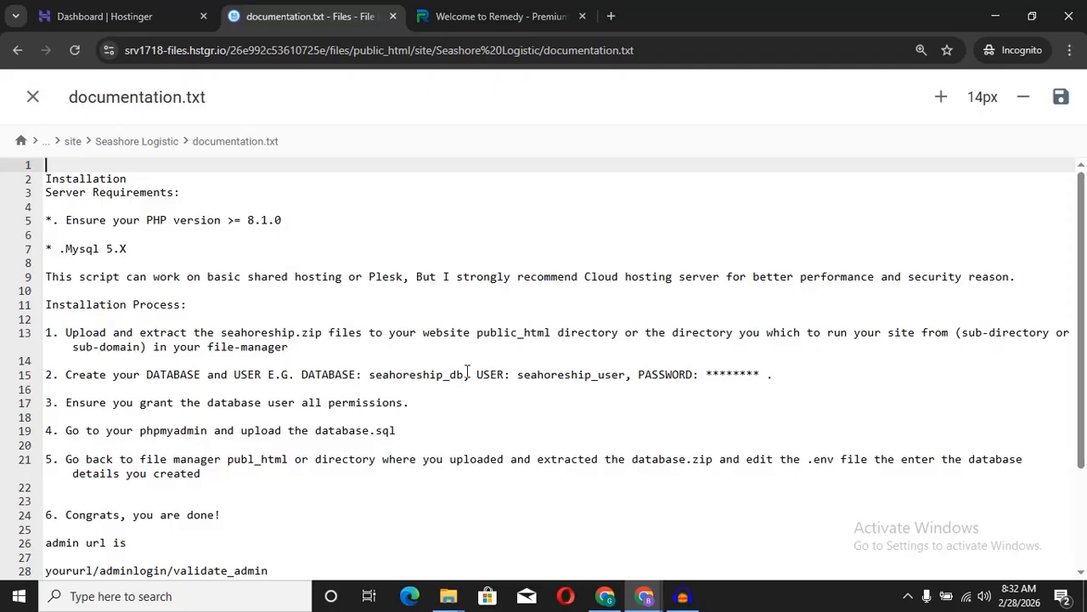
Step: Find and select the adminlogin/validate_admin path on line 28 of documentation.txt
{"action": "left_click", "coordinate": [335, 443]}
{"action": "key", "text": "Down"}
{"action": "key", "text": "Down"}
{"action": "key", "text": "Down"}
{"action": "key", "text": "Down"}
{"action": "key", "text": "Down"}
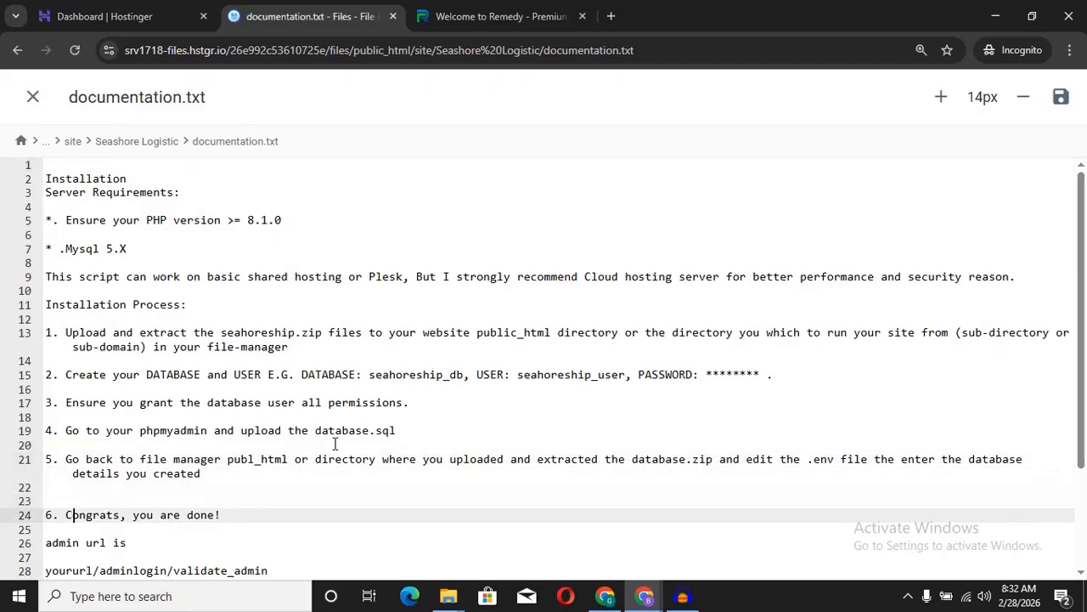
{"action": "key", "text": "Down"}
{"action": "key", "text": "Down"}
{"action": "key", "text": "Down"}
{"action": "key", "text": "Down"}
{"action": "key", "text": "Down"}
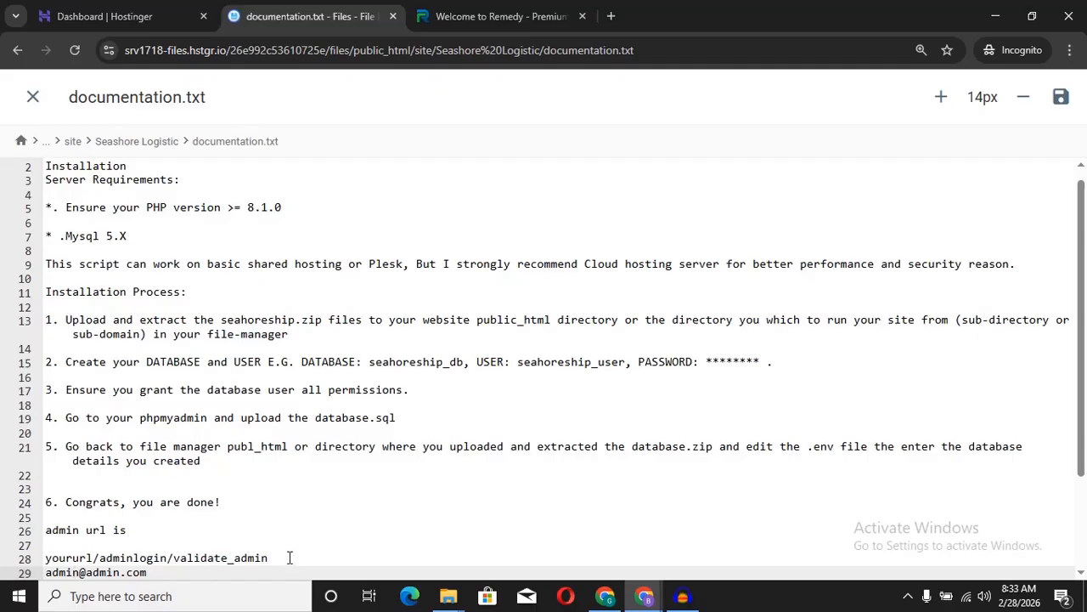
{"action": "left_click_drag", "start_coordinate": [279, 553], "coordinate": [106, 561]}
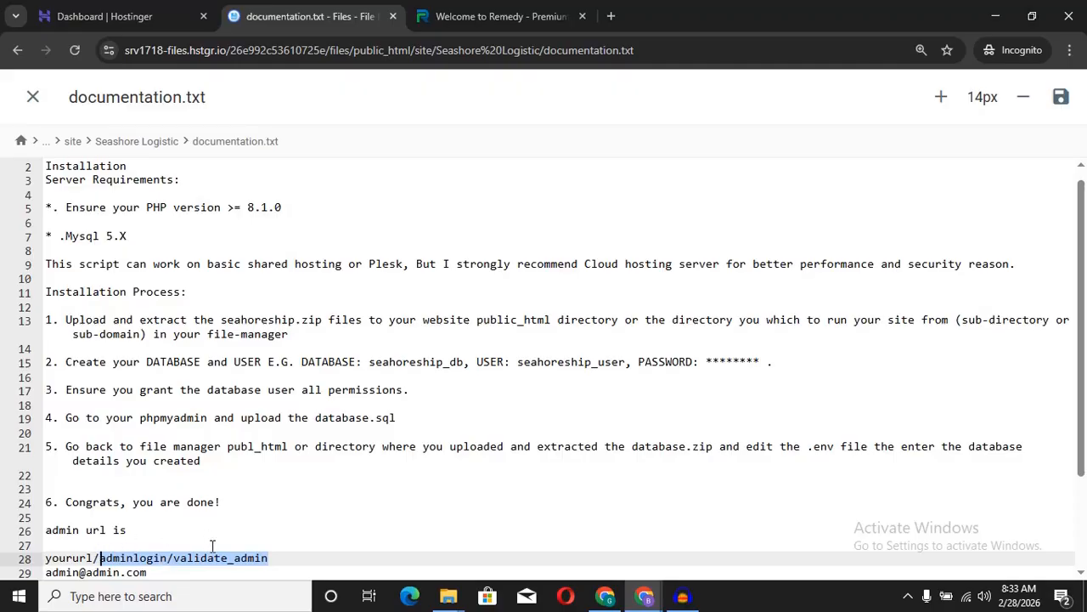
{"action": "left_click", "coordinate": [475, 16]}
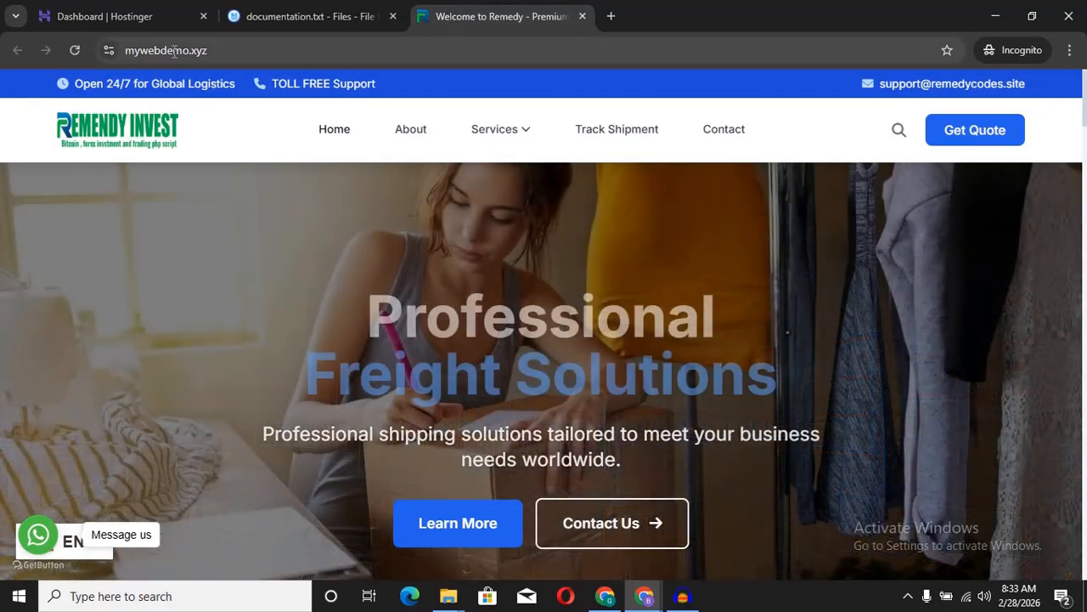
{"action": "left_click", "coordinate": [173, 50]}
{"action": "right_click", "coordinate": [172, 51]}
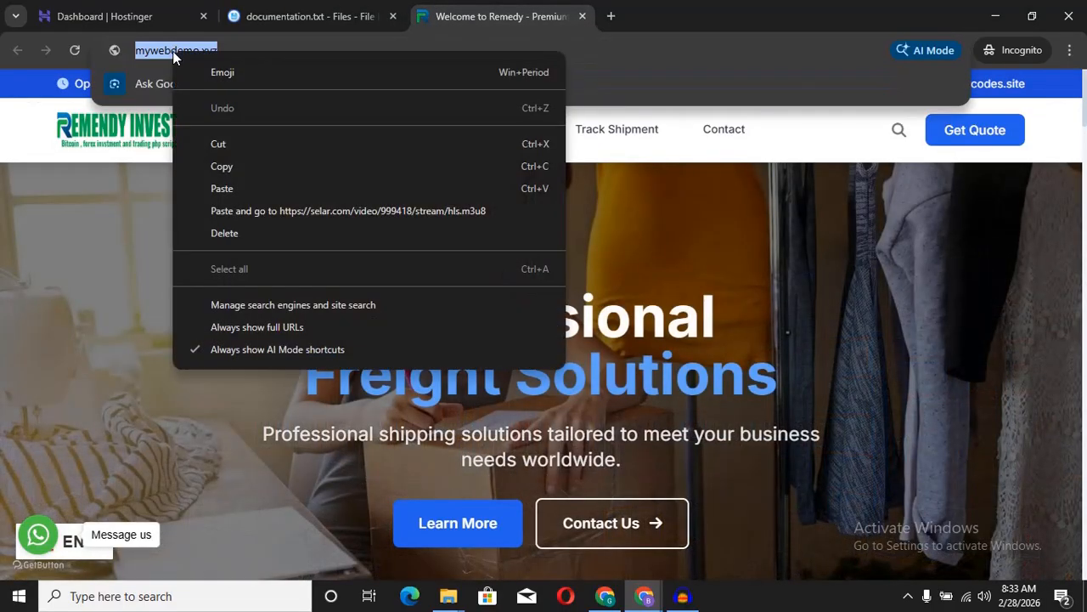
{"action": "left_click", "coordinate": [217, 167]}
{"action": "left_click", "coordinate": [612, 16]}
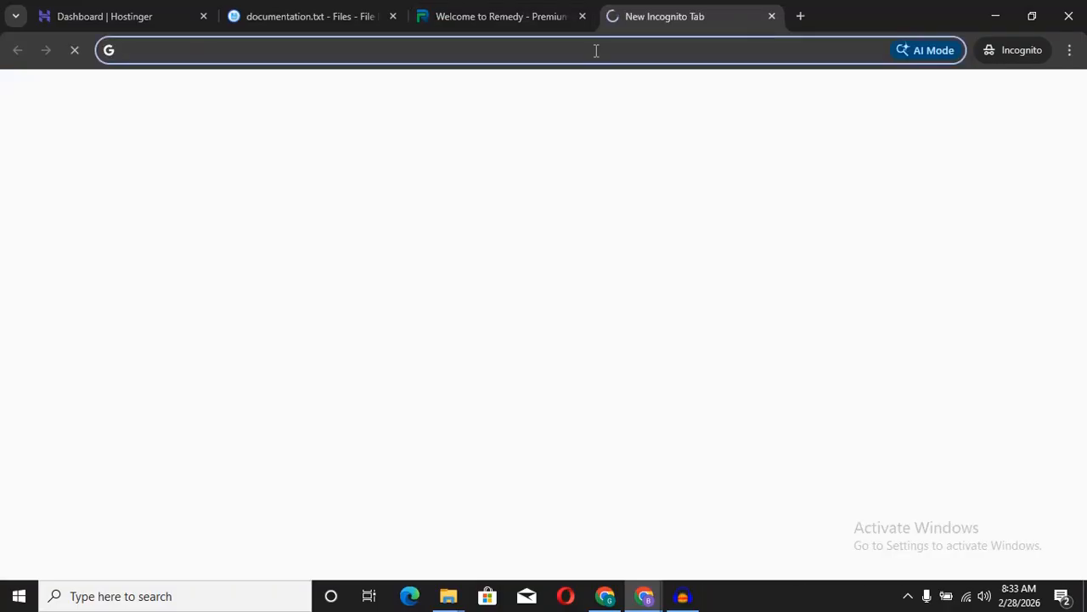
{"action": "key", "text": "ctrl+v"}
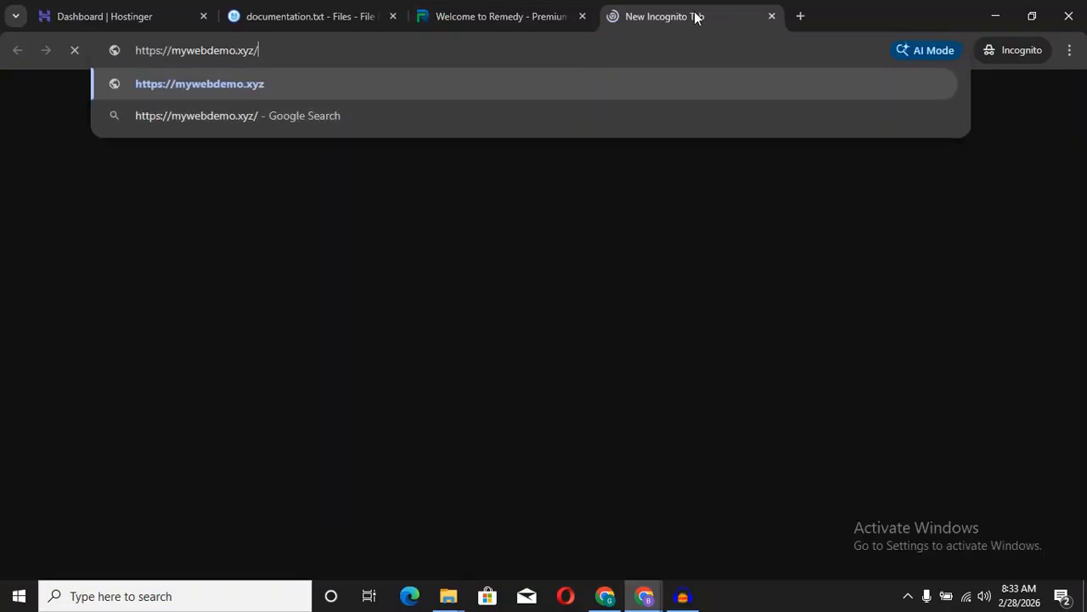
{"action": "left_click_drag", "start_coordinate": [693, 17], "coordinate": [508, 7]}
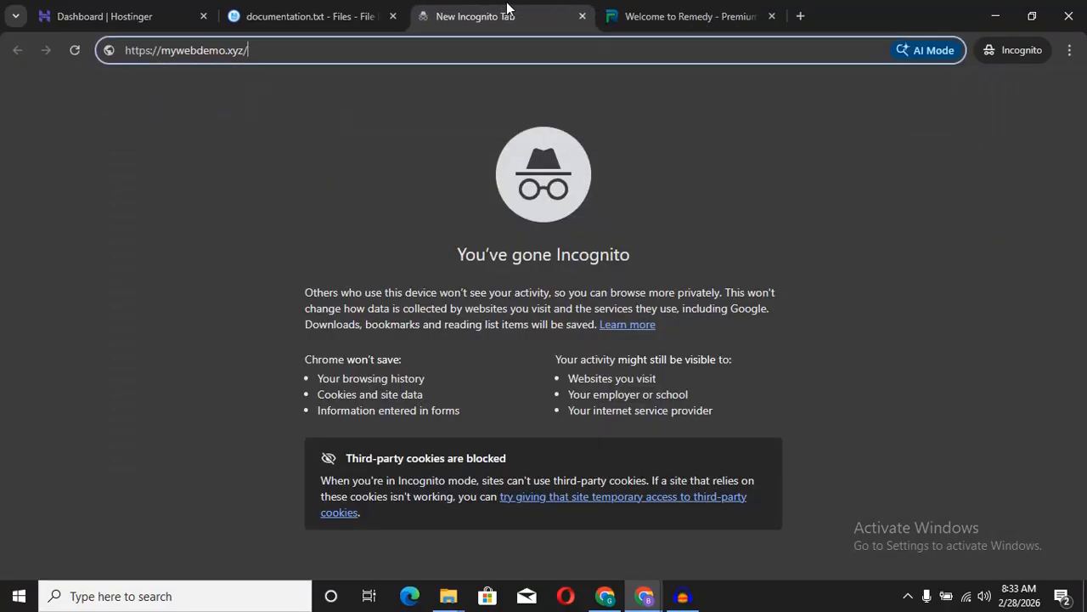
Step: Append the copied adminlogin/validate_admin path to the address and load the admin sign-in page
{"action": "left_click", "coordinate": [323, 19]}
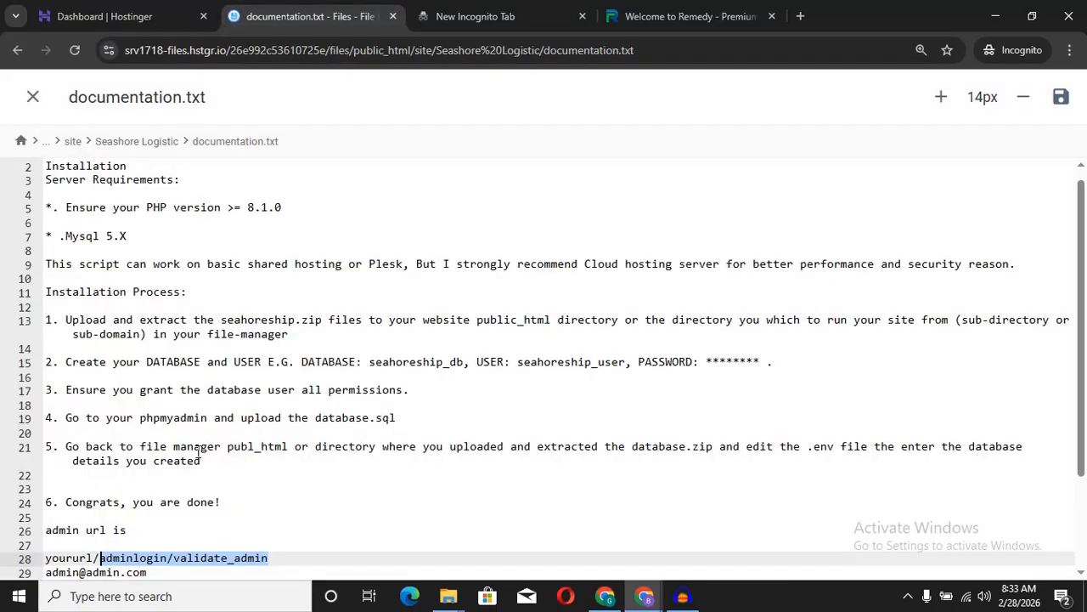
{"action": "right_click", "coordinate": [155, 556]}
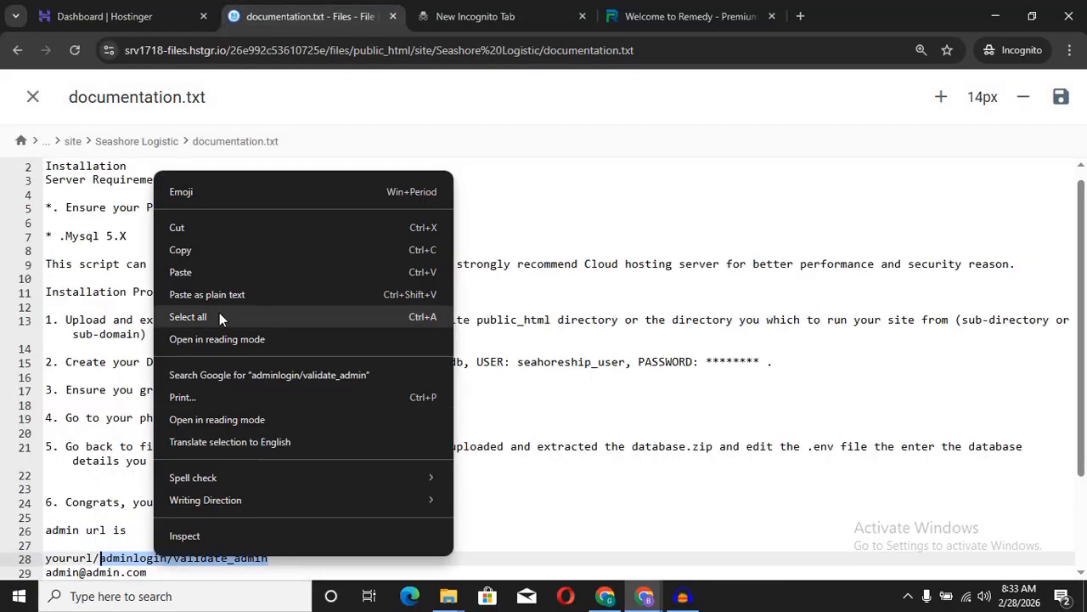
{"action": "left_click", "coordinate": [225, 254]}
{"action": "left_click", "coordinate": [492, 11]}
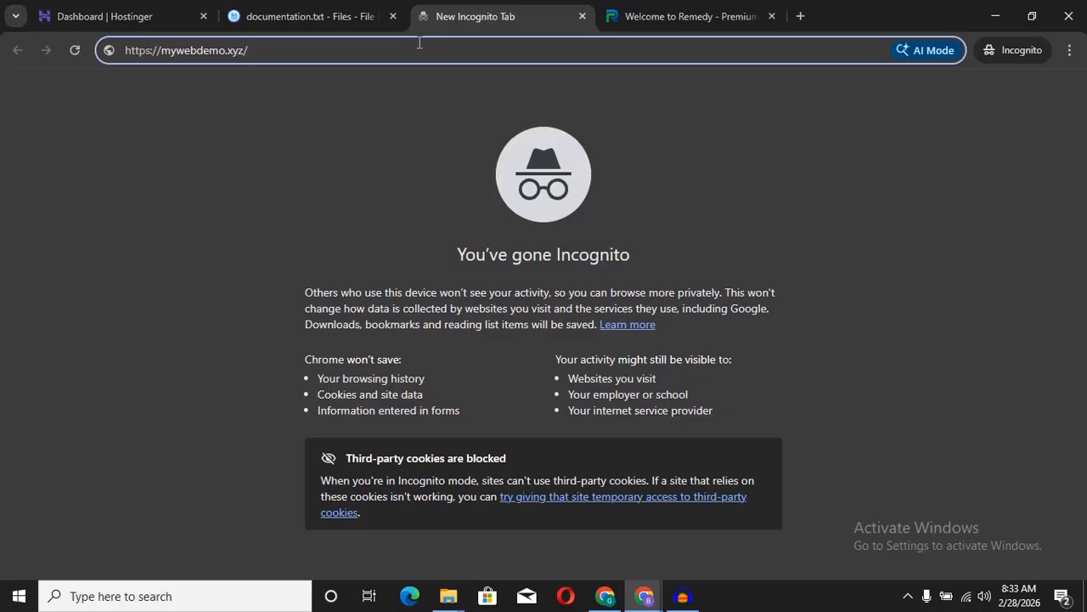
{"action": "key", "text": "ctrl+v"}
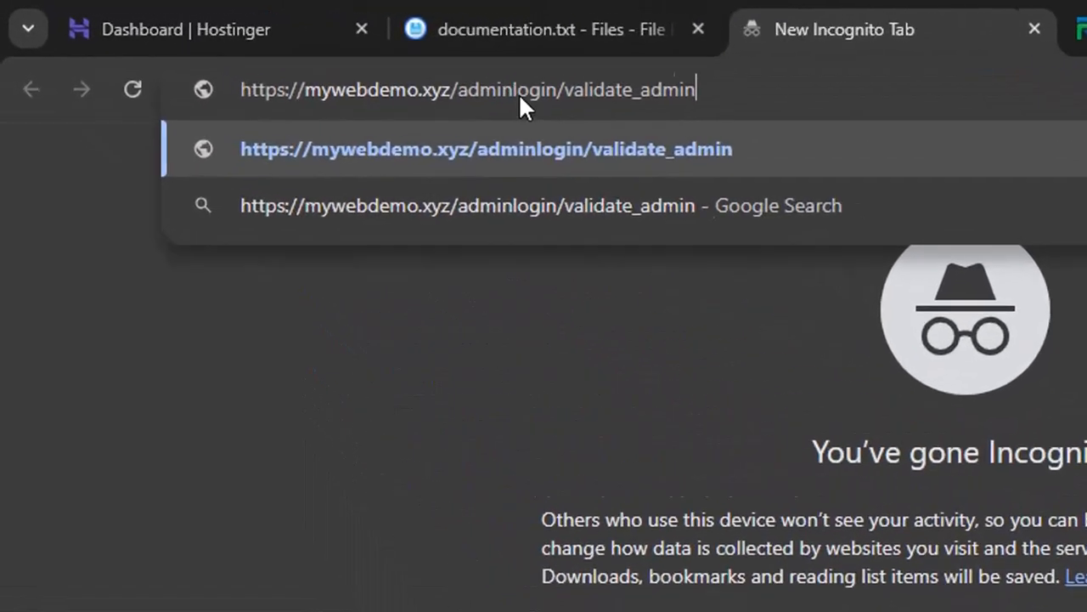
{"action": "key", "text": "Return"}
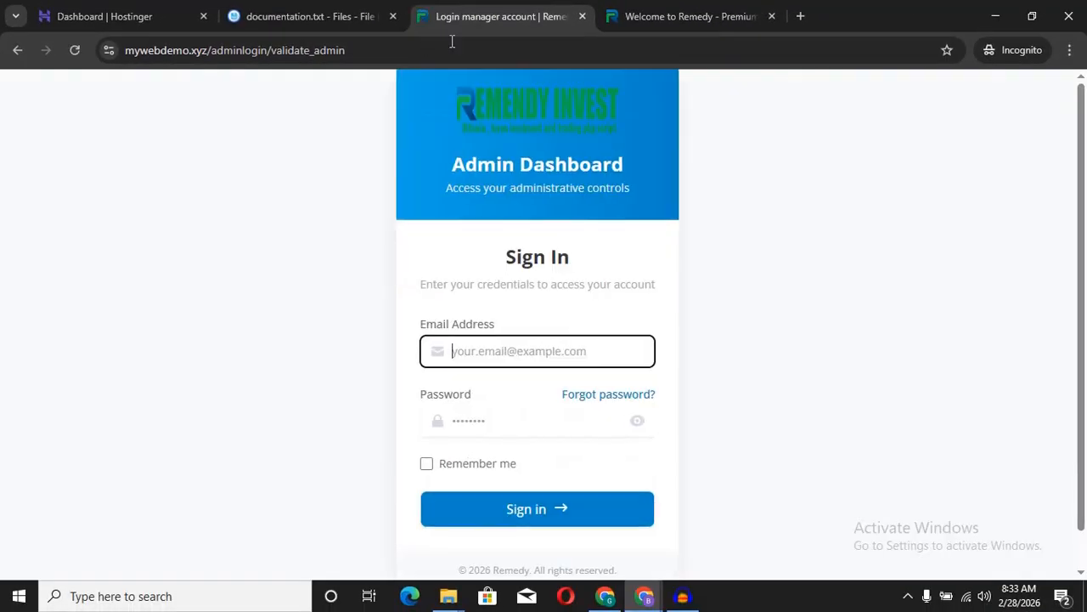
Step: Copy the admin email from line 29 of documentation.txt into the Email Address field
{"action": "left_click", "coordinate": [832, 136]}
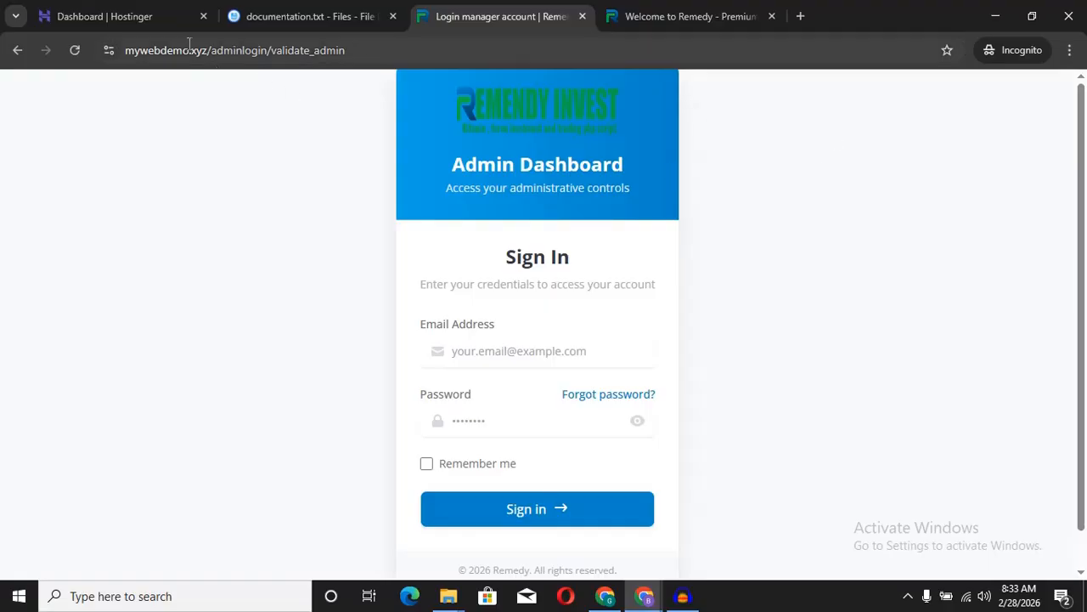
{"action": "left_click", "coordinate": [302, 12]}
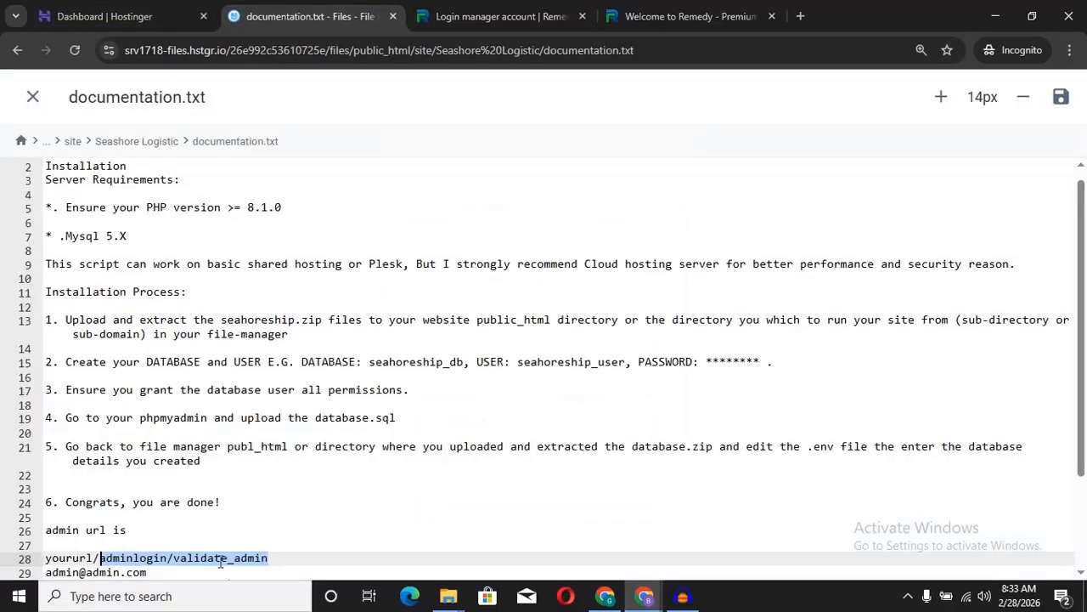
{"action": "left_click_drag", "start_coordinate": [168, 572], "coordinate": [47, 574]}
{"action": "right_click", "coordinate": [54, 575]}
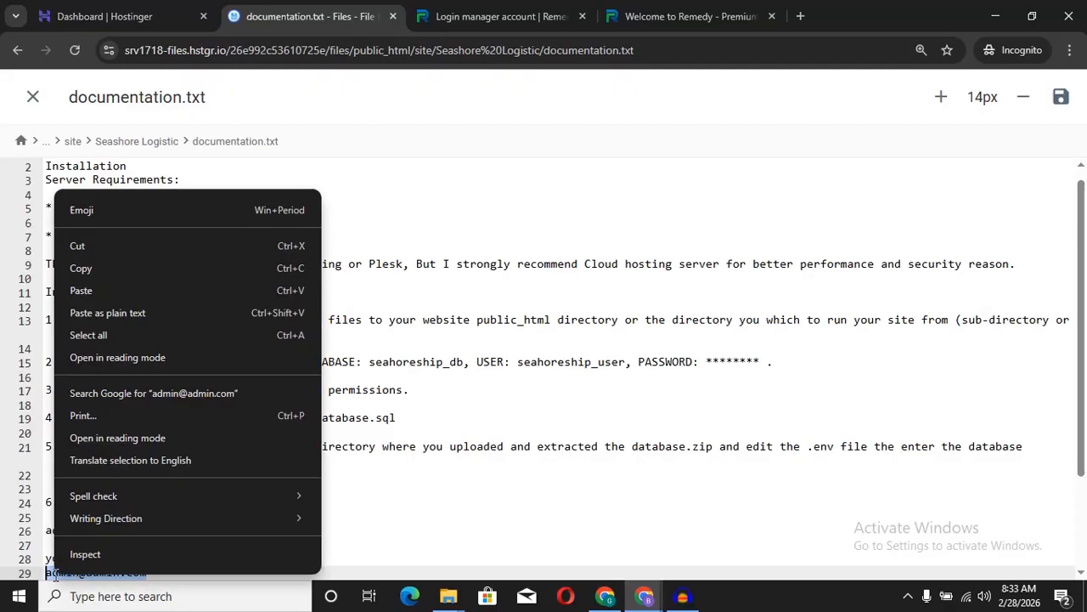
{"action": "left_click", "coordinate": [95, 266]}
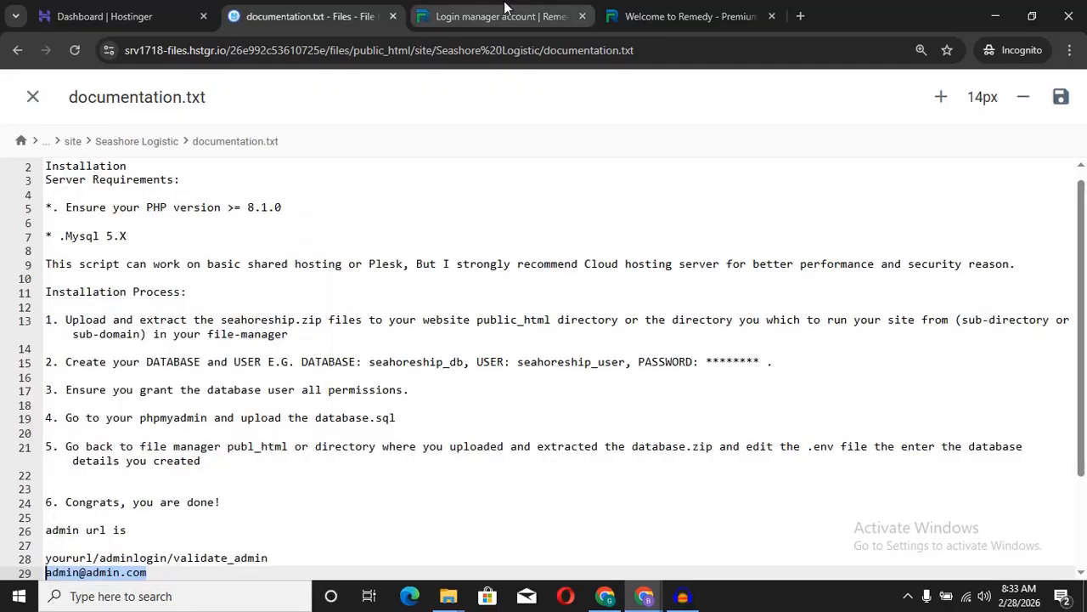
{"action": "left_click", "coordinate": [503, 13]}
{"action": "left_click", "coordinate": [503, 355]}
{"action": "key", "text": "ctrl+v"}
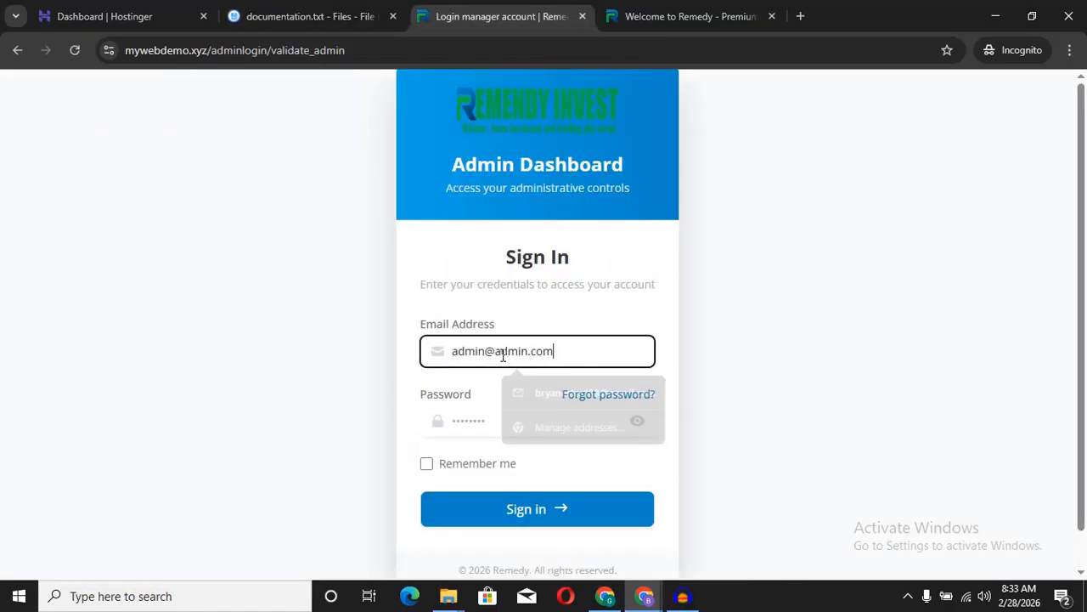
Step: Enter the documented admin password in the Password field
{"action": "left_click", "coordinate": [500, 431]}
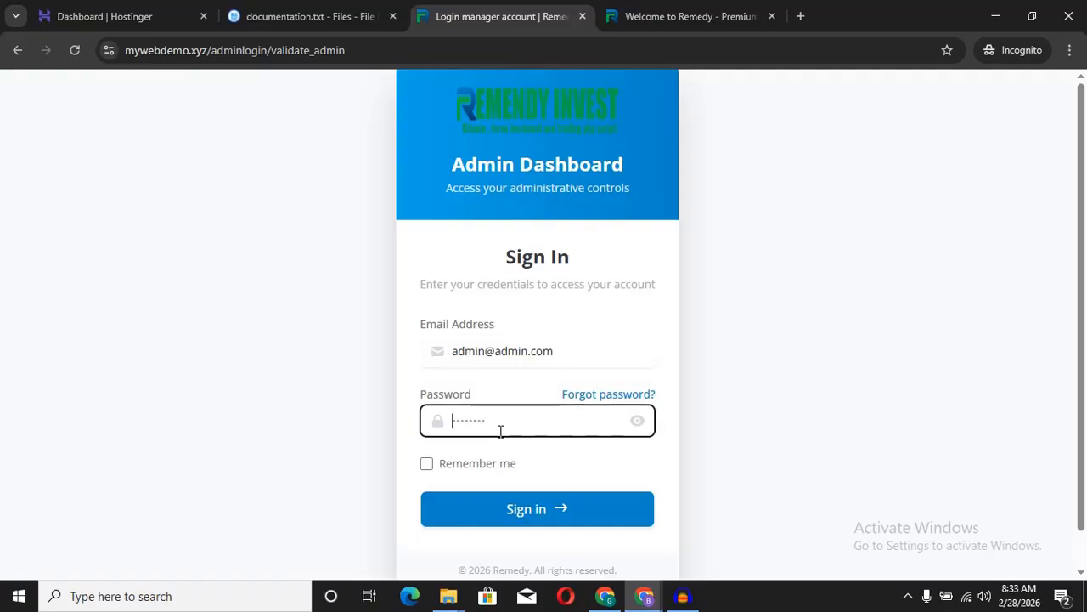
{"action": "left_click", "coordinate": [293, 21]}
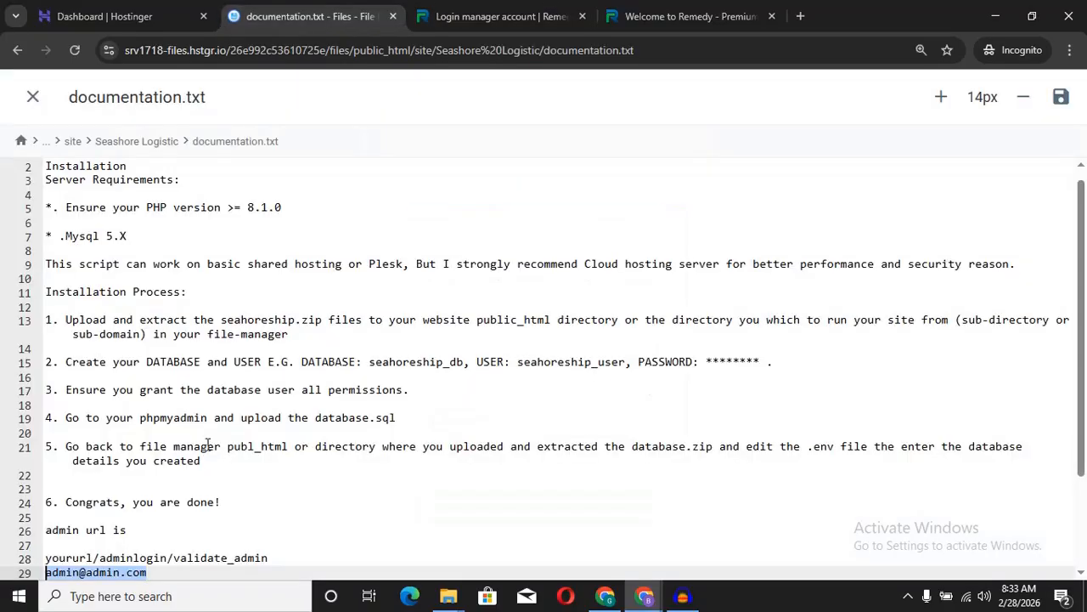
{"action": "left_click", "coordinate": [506, 17]}
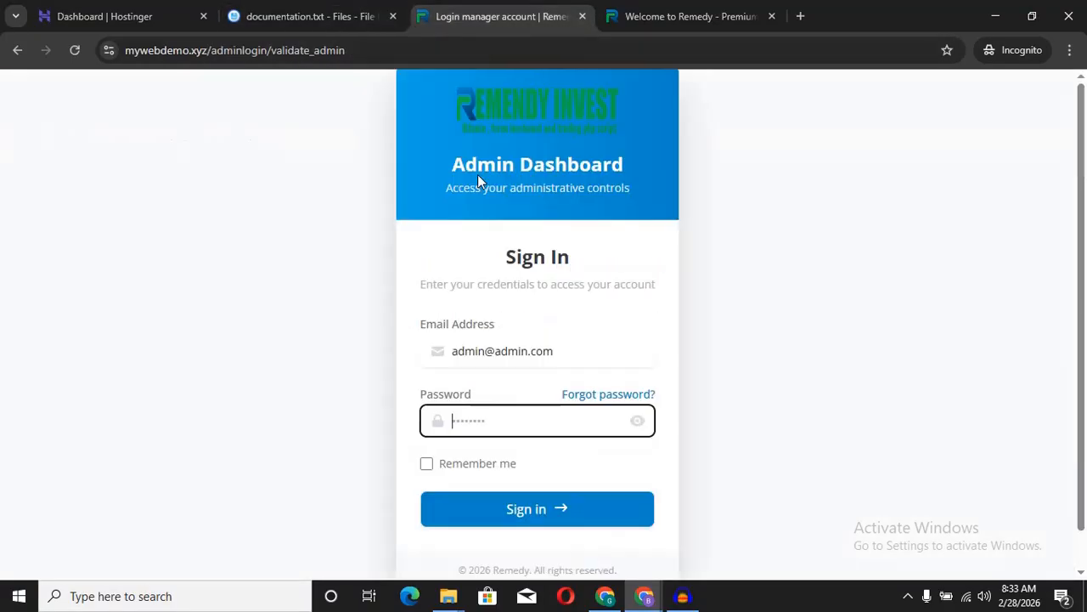
{"action": "type", "text": "•••••"}
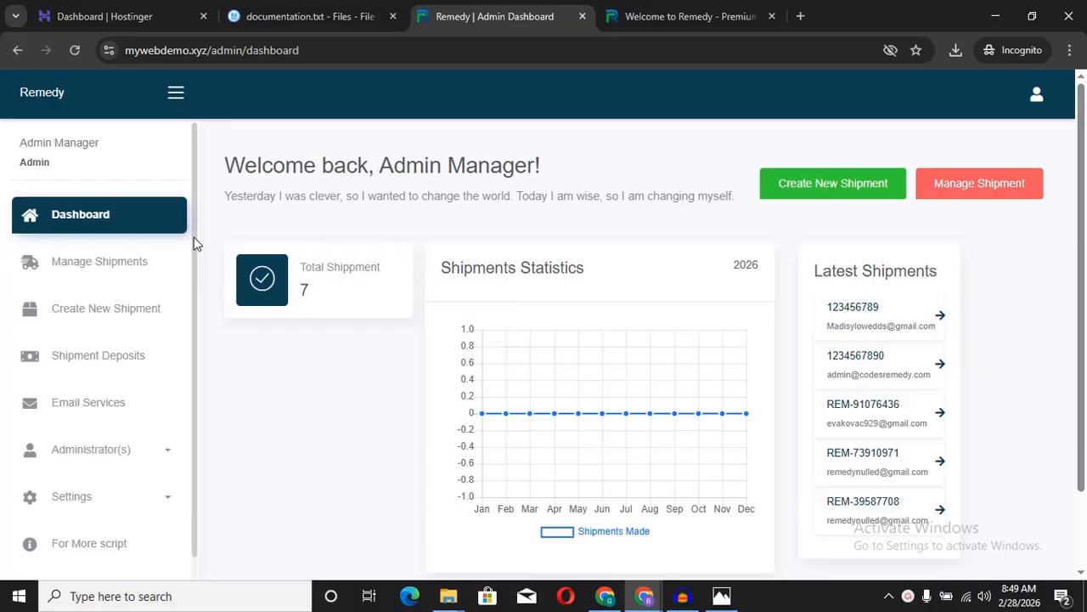
Step: Scroll Manage Shipments, then open and scroll through the Shipment Deposits list
{"action": "scroll", "coordinate": [145, 221], "scroll_direction": "down", "scroll_amount": 1}
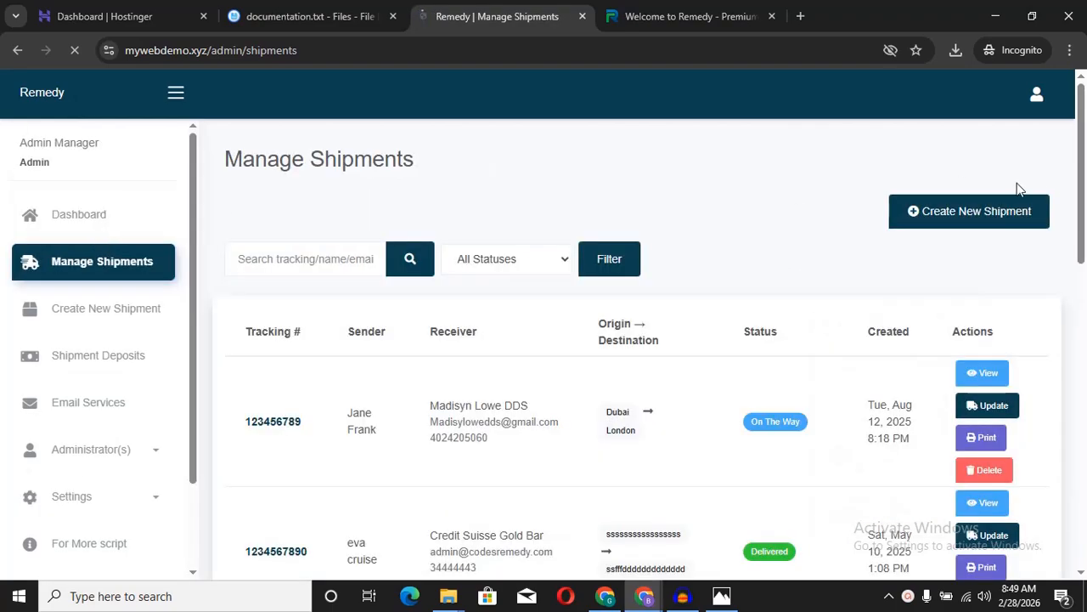
{"action": "mouse_move", "coordinate": [1082, 179]}
{"action": "left_mouse_down"}
{"action": "mouse_move", "coordinate": [1086, 495]}
{"action": "mouse_move", "coordinate": [1086, 188]}
{"action": "left_mouse_up"}
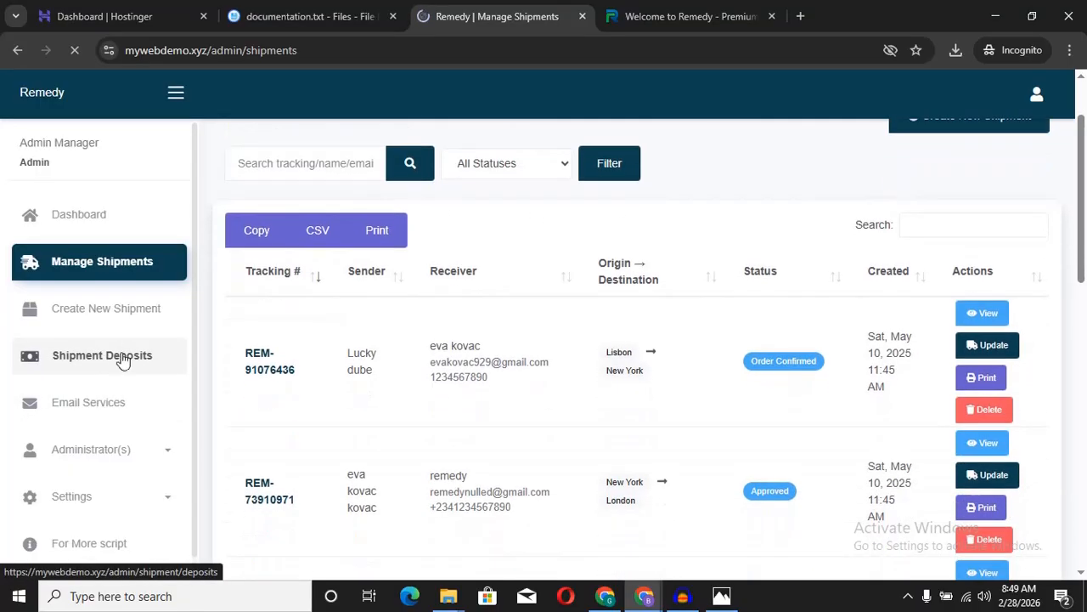
{"action": "scroll", "coordinate": [194, 340], "scroll_direction": "down", "scroll_amount": 1}
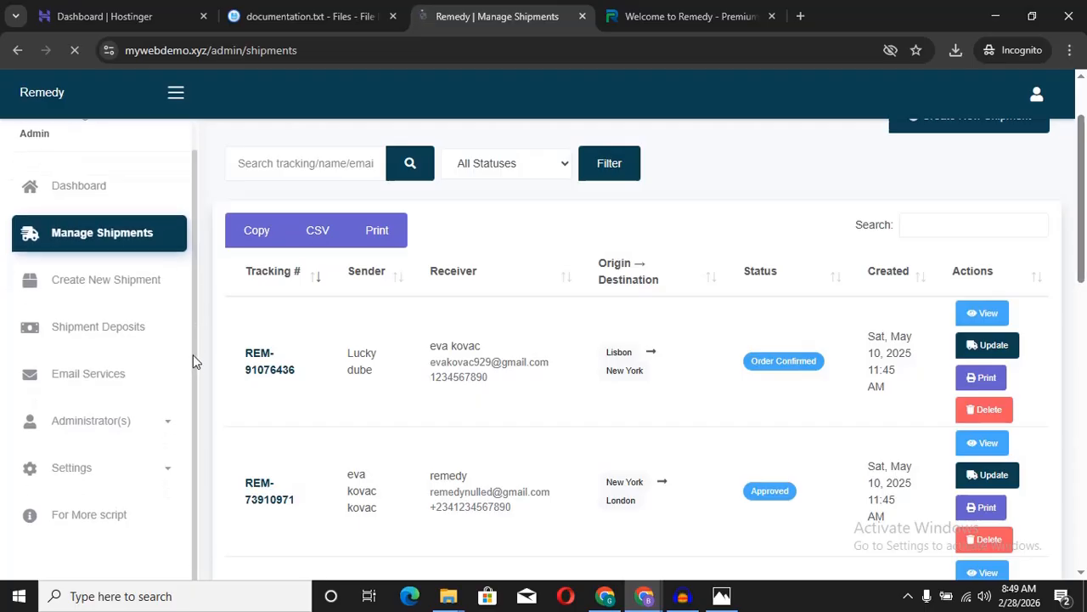
{"action": "left_click", "coordinate": [140, 329]}
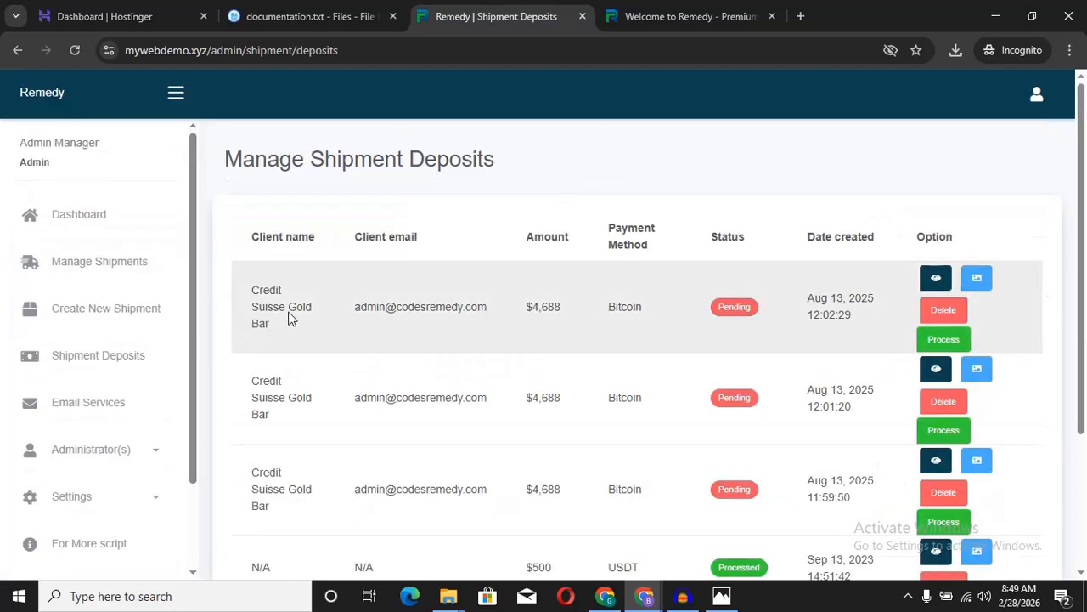
{"action": "scroll", "coordinate": [288, 317], "scroll_direction": "down", "scroll_amount": 2}
{"action": "scroll", "coordinate": [289, 317], "scroll_direction": "up", "scroll_amount": 2}
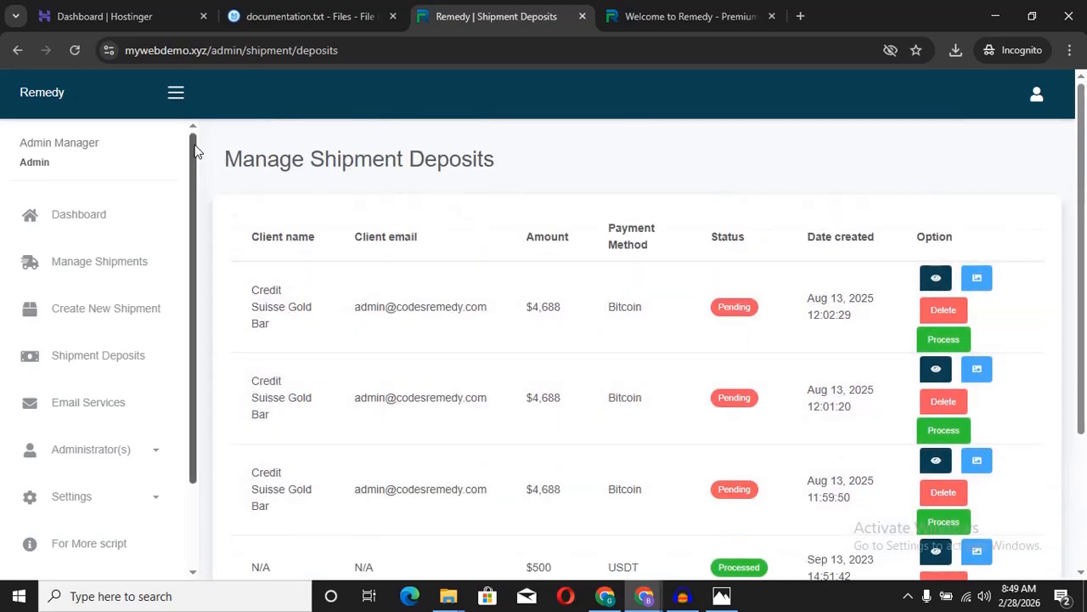
{"action": "scroll", "coordinate": [323, 274], "scroll_direction": "down", "scroll_amount": 2}
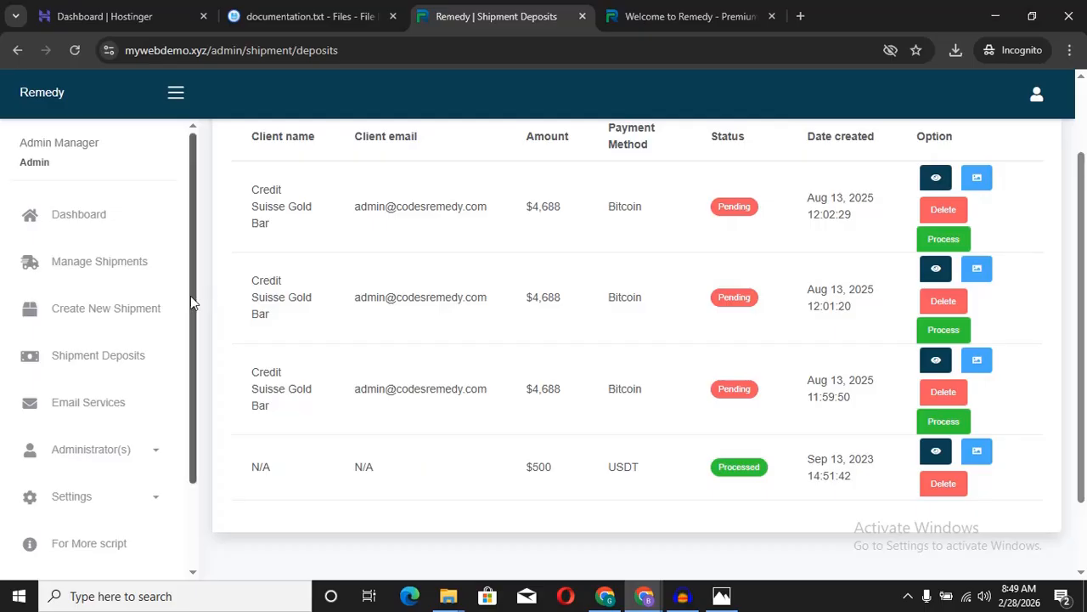
{"action": "scroll", "coordinate": [196, 357], "scroll_direction": "down", "scroll_amount": 2}
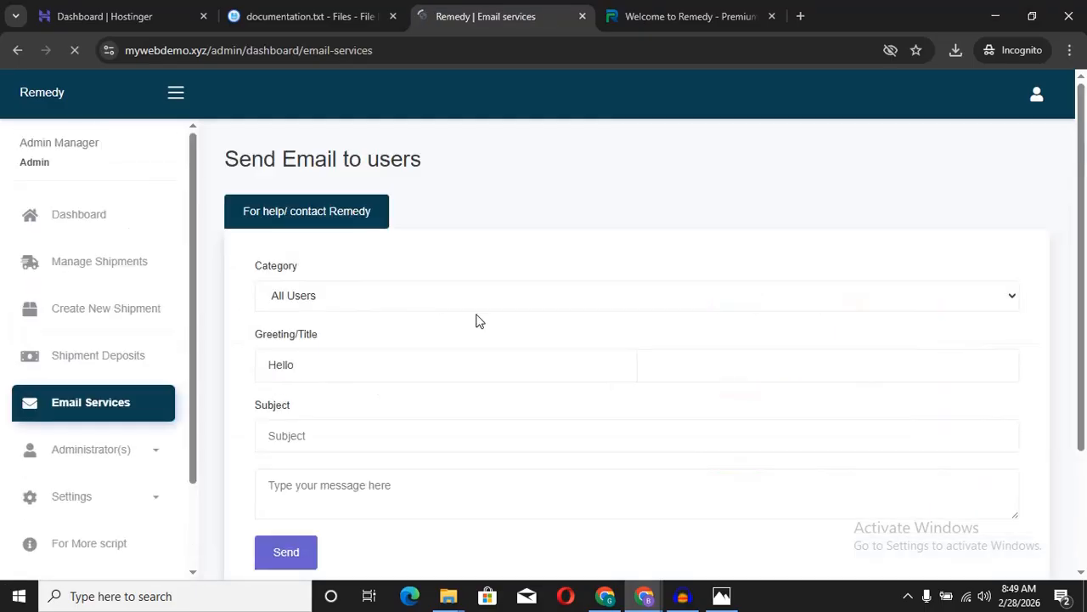
Step: Set the email Category to Choose Users, leaving the user list empty
{"action": "scroll", "coordinate": [476, 320], "scroll_direction": "down", "scroll_amount": 2}
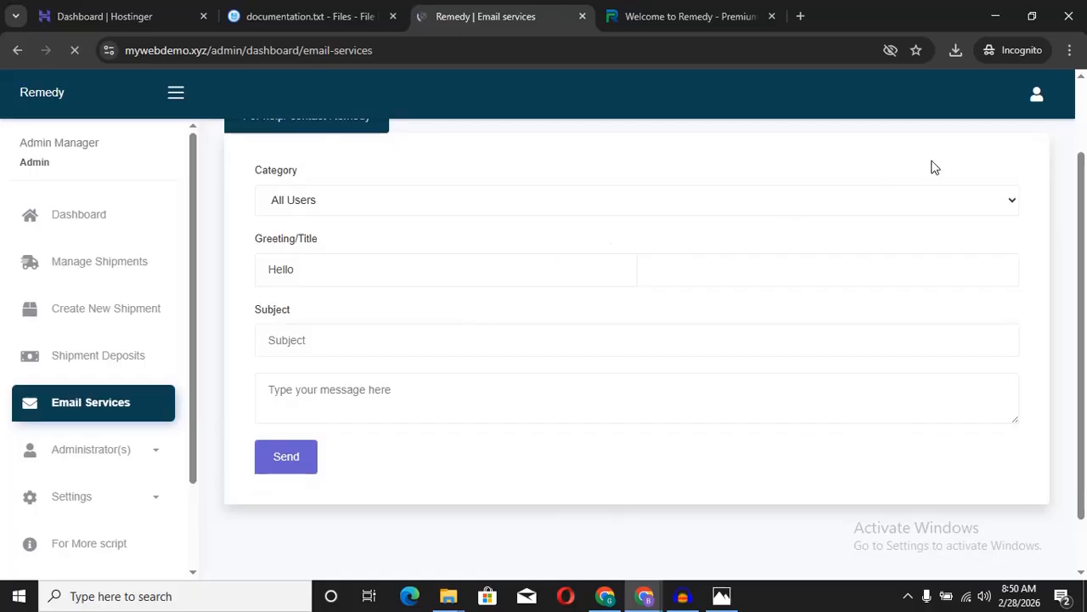
{"action": "scroll", "coordinate": [936, 168], "scroll_direction": "up", "scroll_amount": 1}
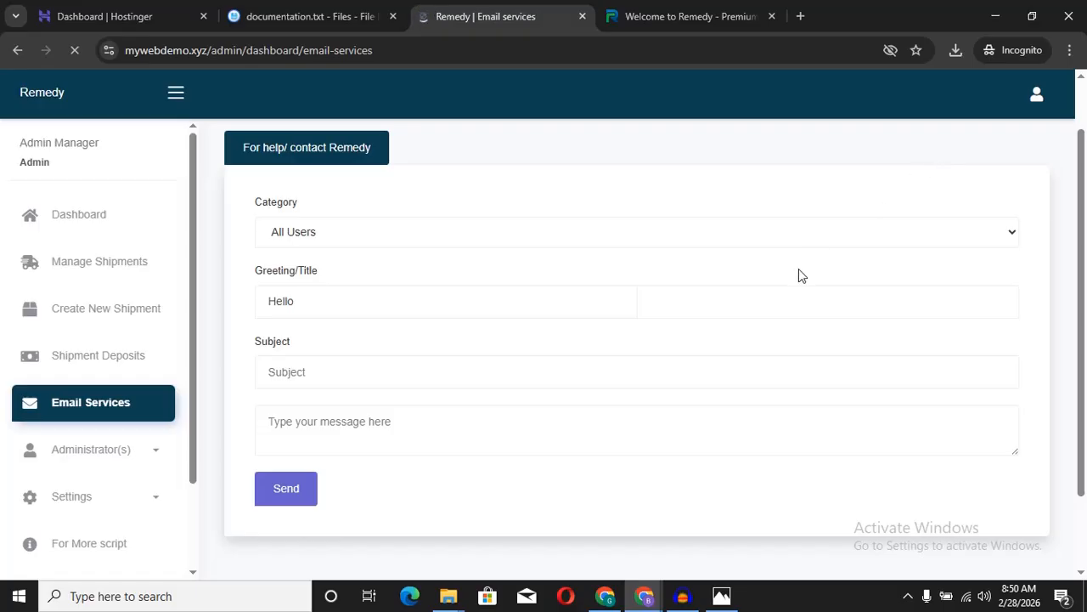
{"action": "left_click", "coordinate": [799, 233]}
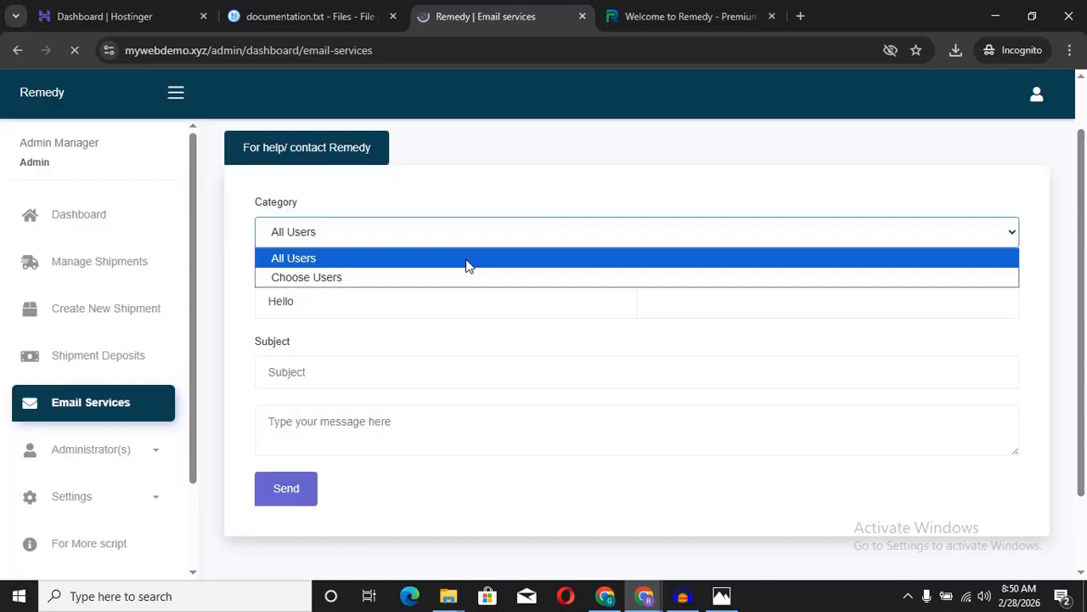
{"action": "left_click", "coordinate": [355, 278]}
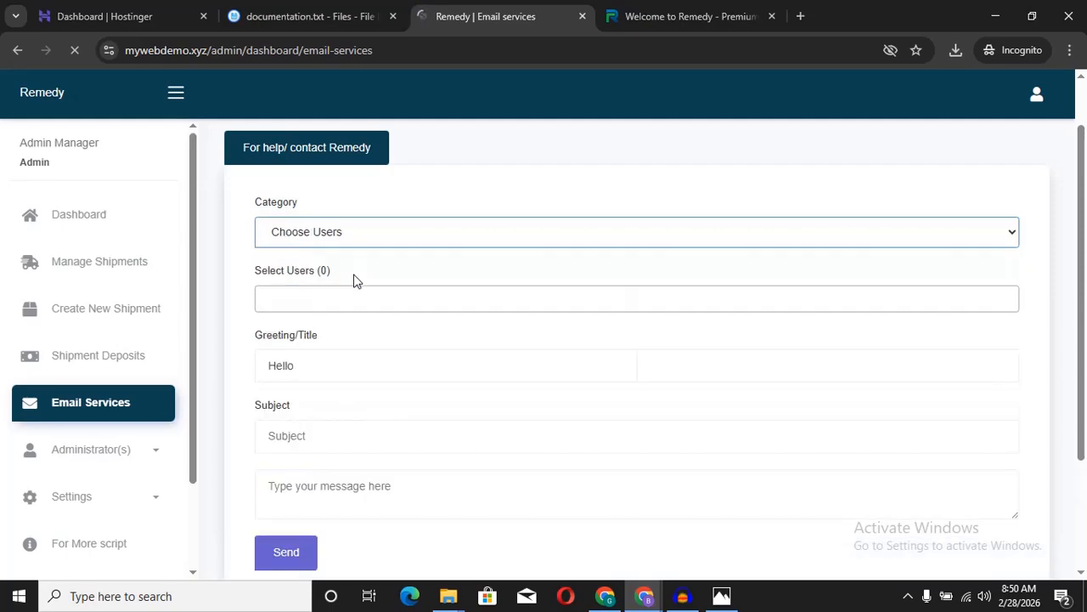
{"action": "left_click", "coordinate": [417, 299]}
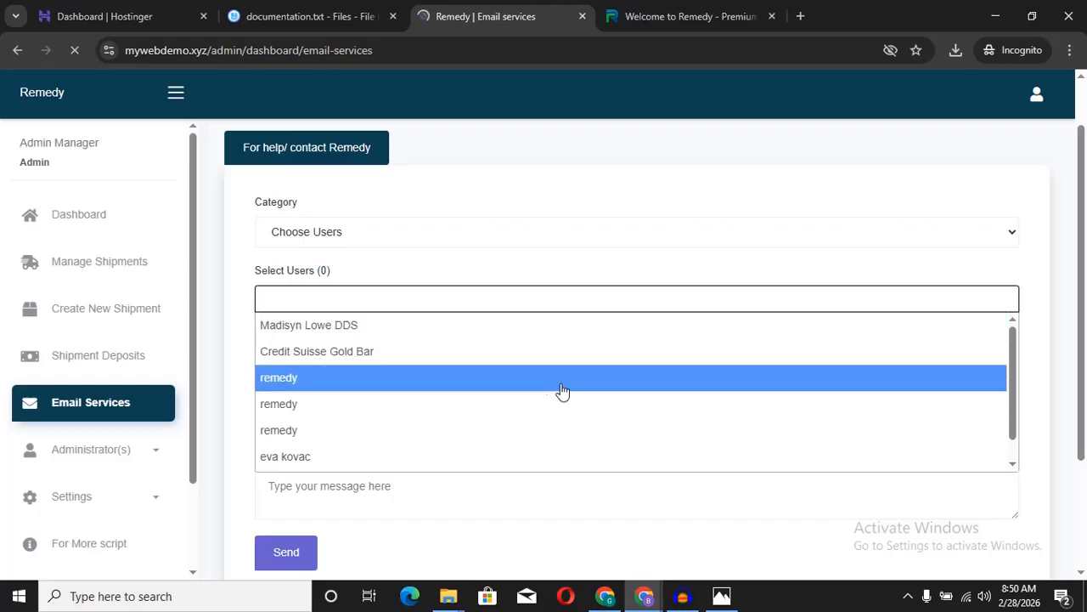
{"action": "left_click_drag", "start_coordinate": [1013, 356], "coordinate": [1010, 441]}
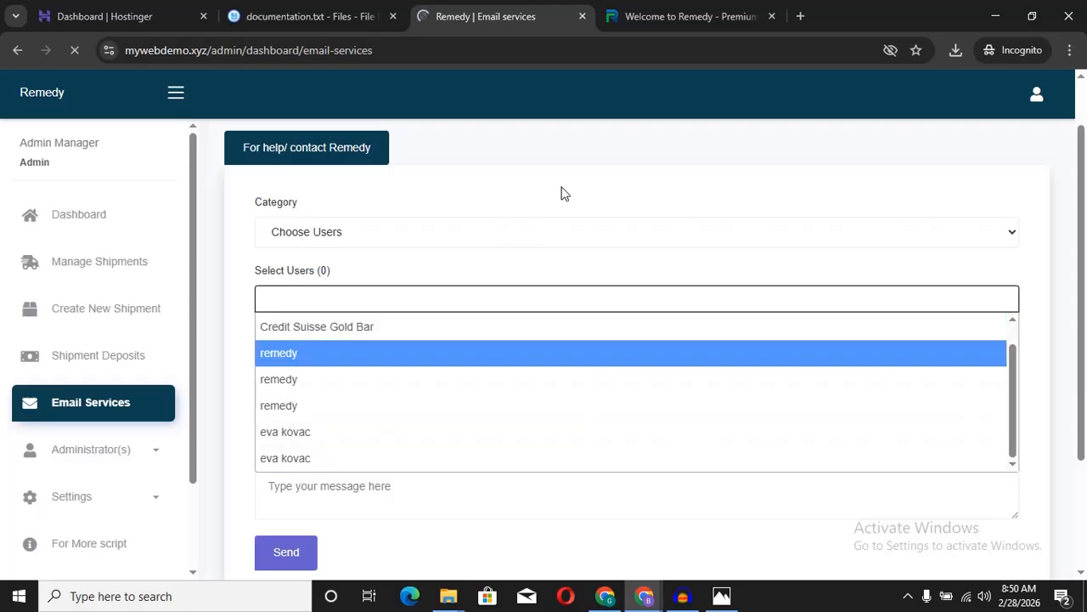
{"action": "left_click", "coordinate": [558, 260]}
Step: Check the Greeting field reading Hello, then the Subject and message fields
{"action": "scroll", "coordinate": [559, 259], "scroll_direction": "down", "scroll_amount": 2}
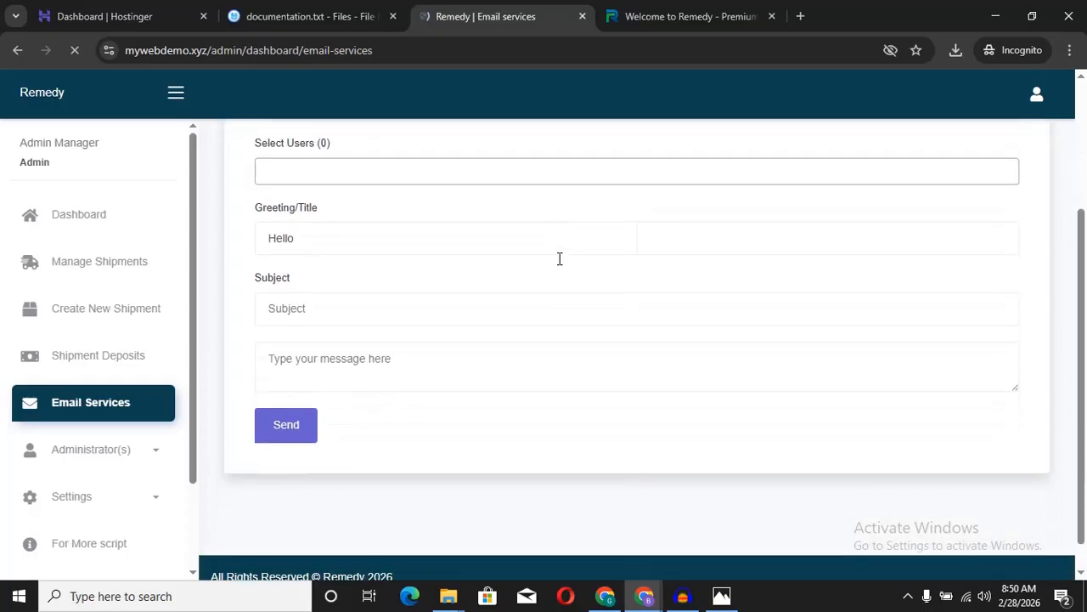
{"action": "double_click", "coordinate": [333, 250]}
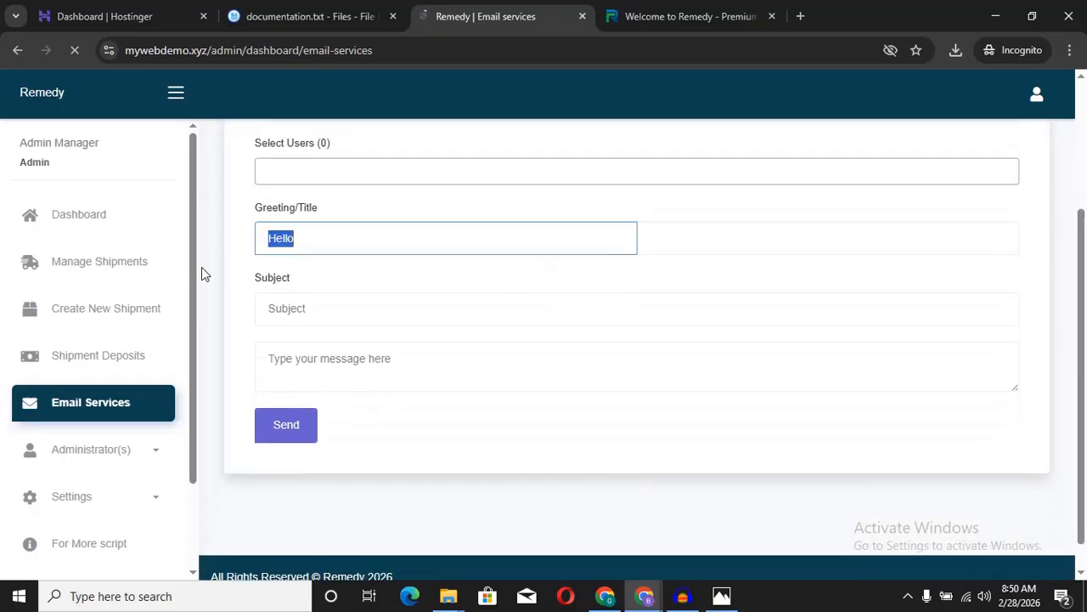
{"action": "left_click", "coordinate": [346, 311]}
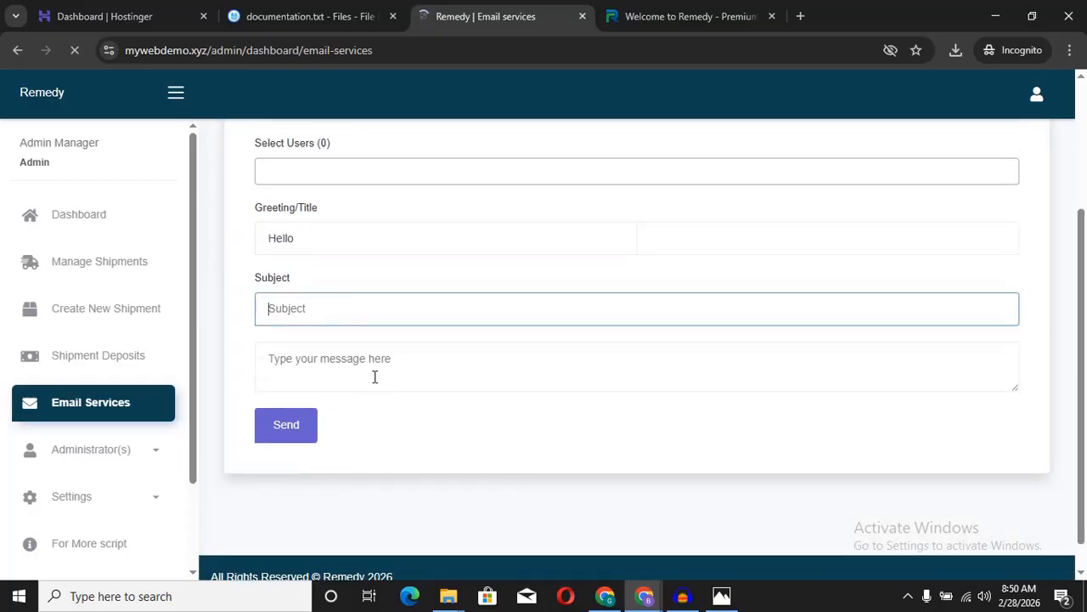
{"action": "left_click", "coordinate": [266, 364]}
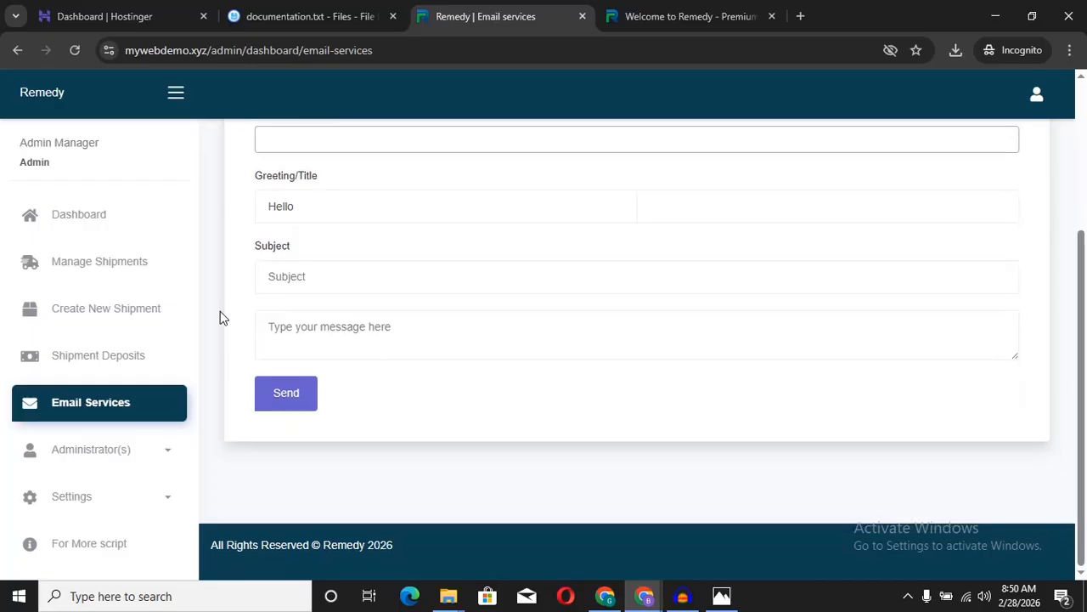
Step: Expand Administrator(s) in the sidebar, collapse it, then expand Settings
{"action": "scroll", "coordinate": [195, 298], "scroll_direction": "down", "scroll_amount": 1}
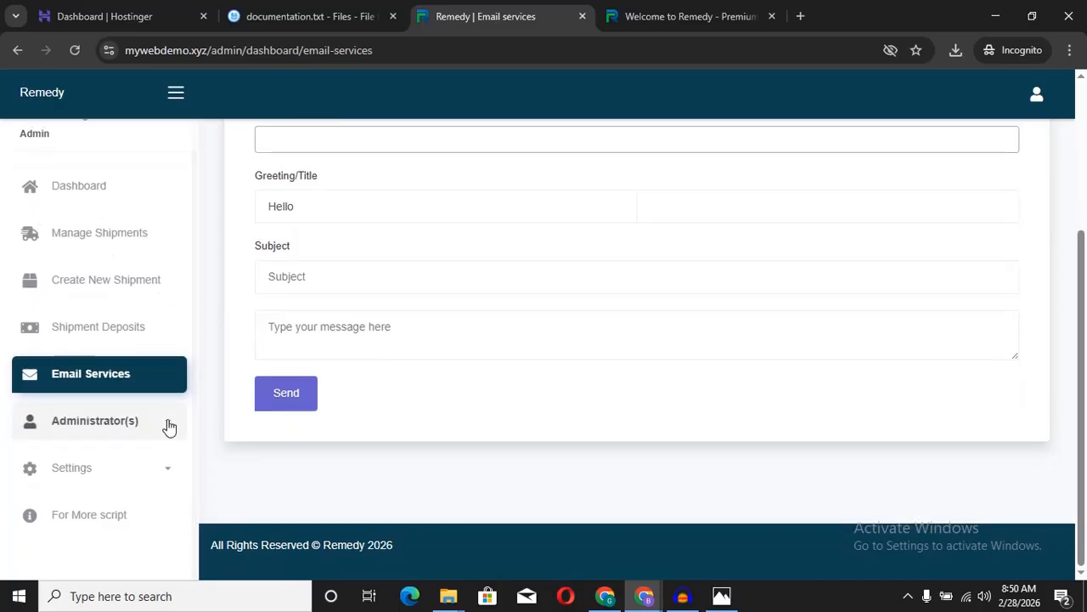
{"action": "left_click", "coordinate": [167, 425]}
{"action": "scroll", "coordinate": [194, 371], "scroll_direction": "down", "scroll_amount": 1}
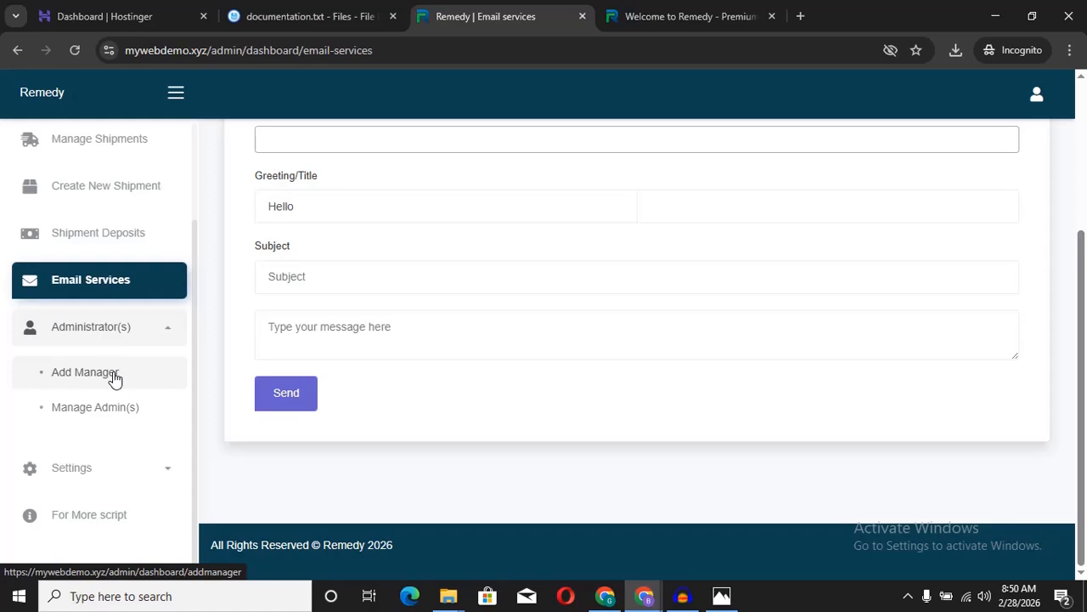
{"action": "left_click", "coordinate": [165, 338]}
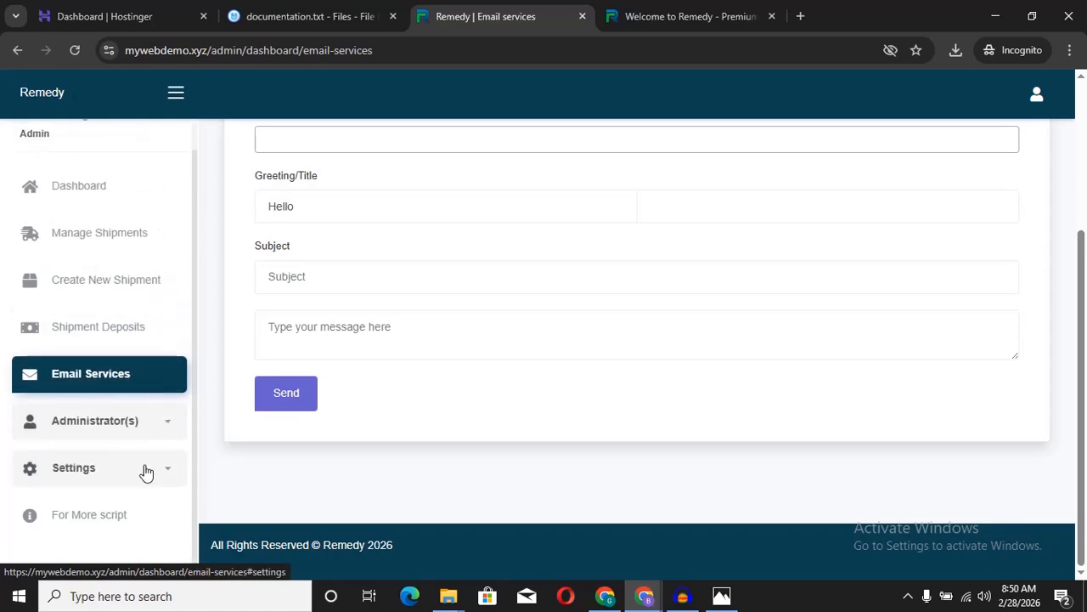
{"action": "left_click", "coordinate": [147, 472]}
{"action": "left_click_drag", "start_coordinate": [195, 311], "coordinate": [204, 416]}
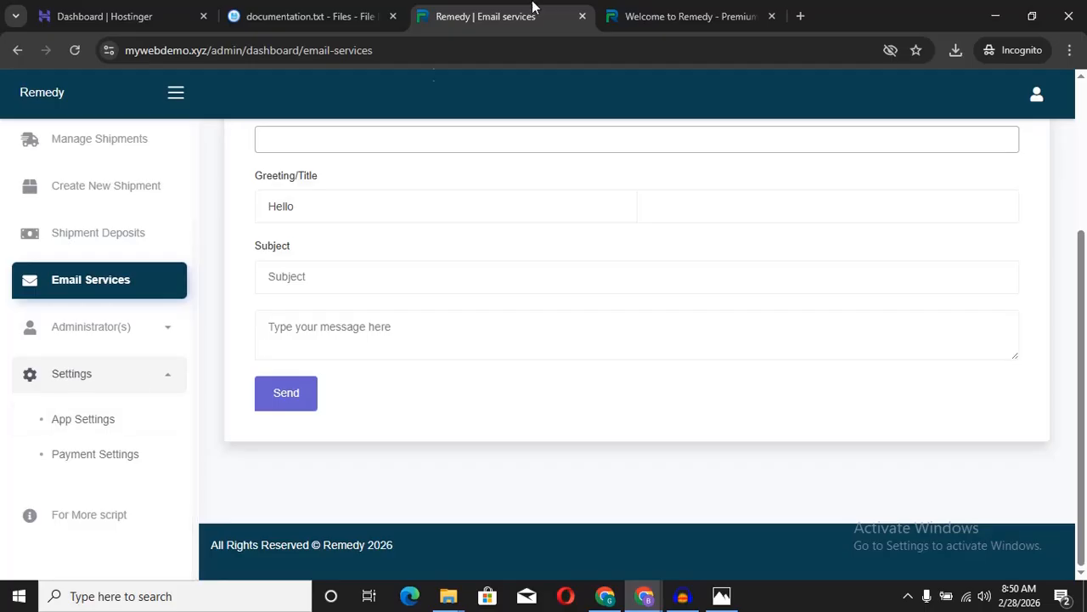
Step: Reload the live mywebdemo.xyz homepage, scroll it, and return to the admin panel
{"action": "left_click", "coordinate": [700, 14]}
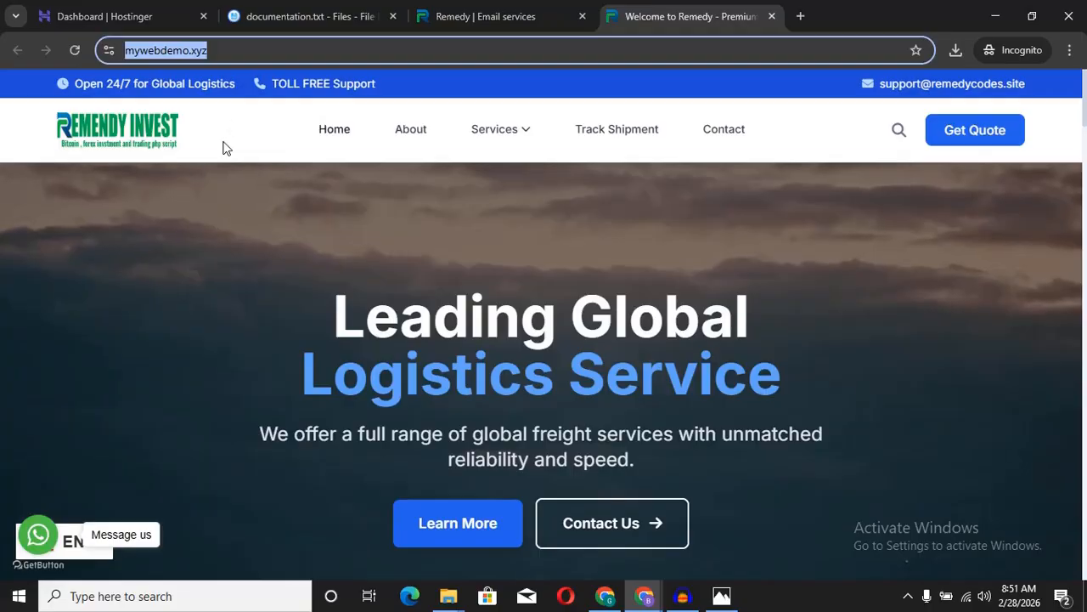
{"action": "type", "text": "https://mywebdemo.xyz"}
{"action": "left_click", "coordinate": [166, 255]}
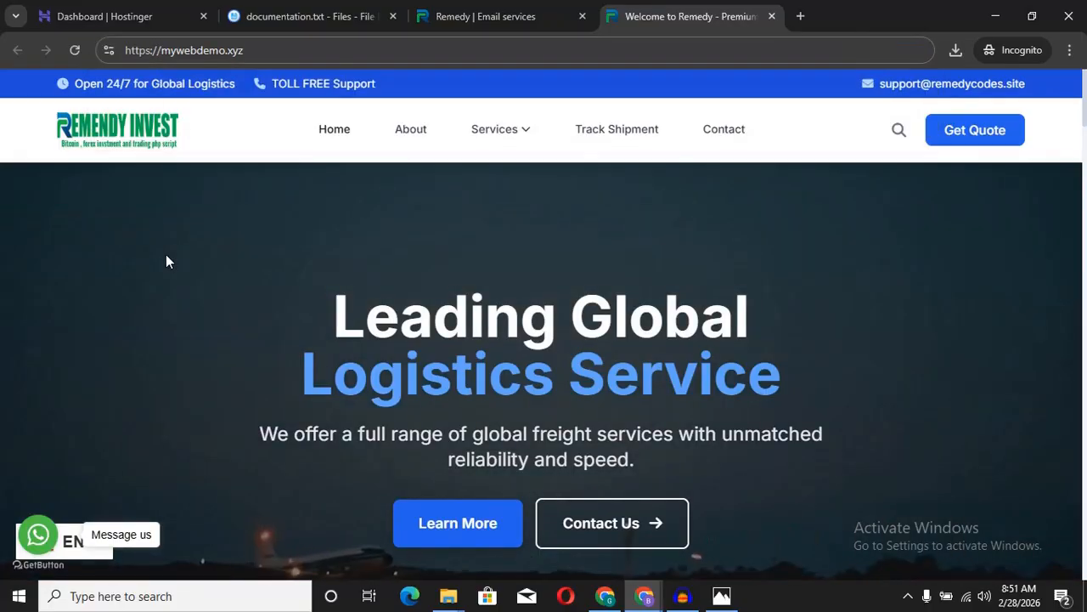
{"action": "scroll", "coordinate": [166, 257], "scroll_direction": "down", "scroll_amount": 2}
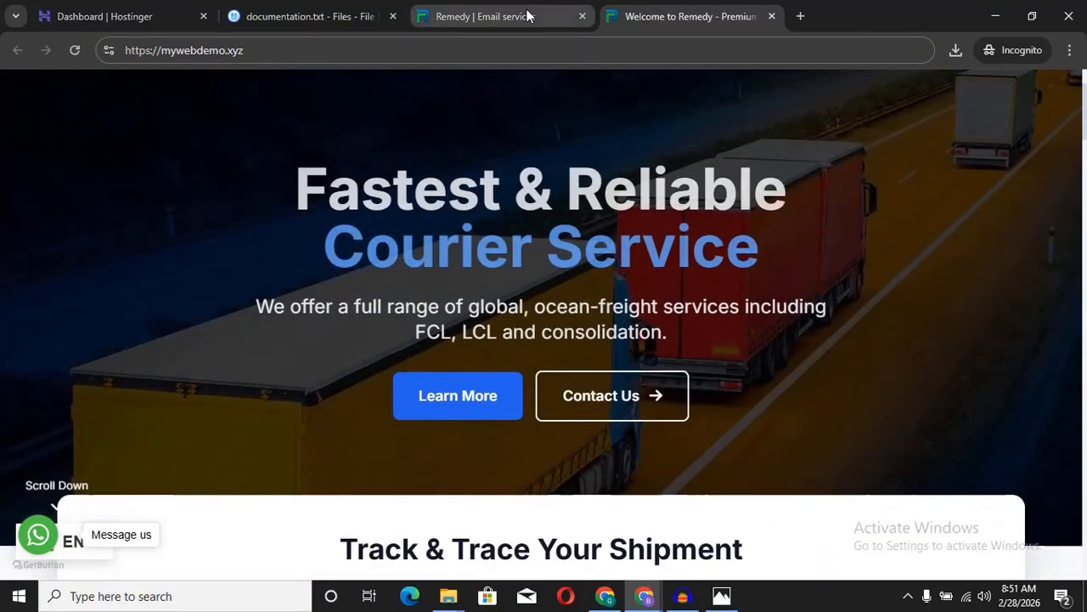
{"action": "left_click", "coordinate": [527, 15]}
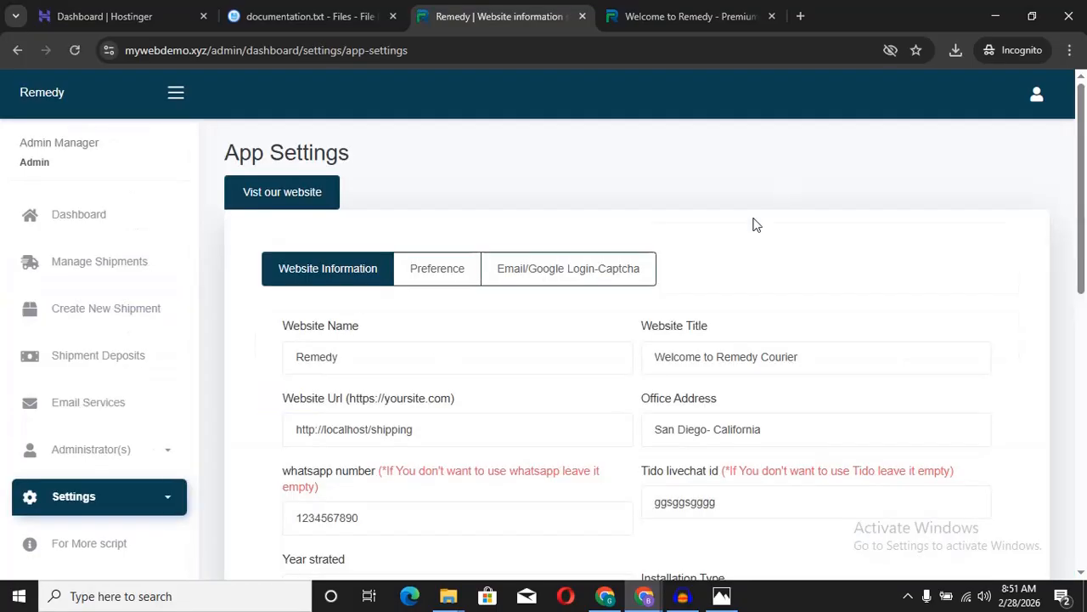
Step: Change Website Name to My Web Demo and replace Remedy Courier in the title with My Web Demo
{"action": "scroll", "coordinate": [755, 225], "scroll_direction": "down", "scroll_amount": 1}
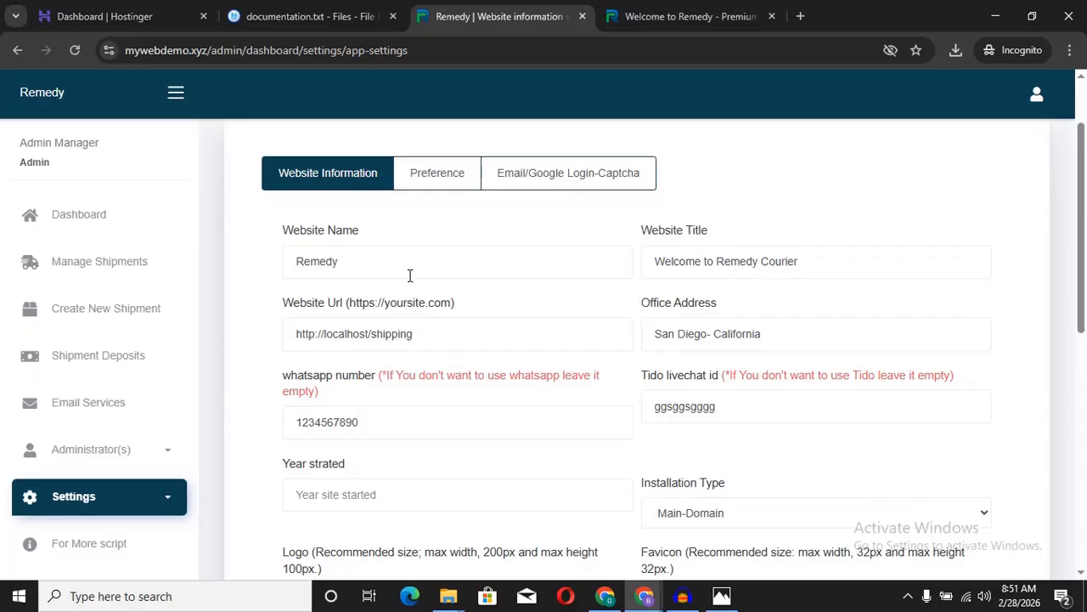
{"action": "left_click", "coordinate": [402, 259]}
{"action": "key", "text": "ctrl+a"}
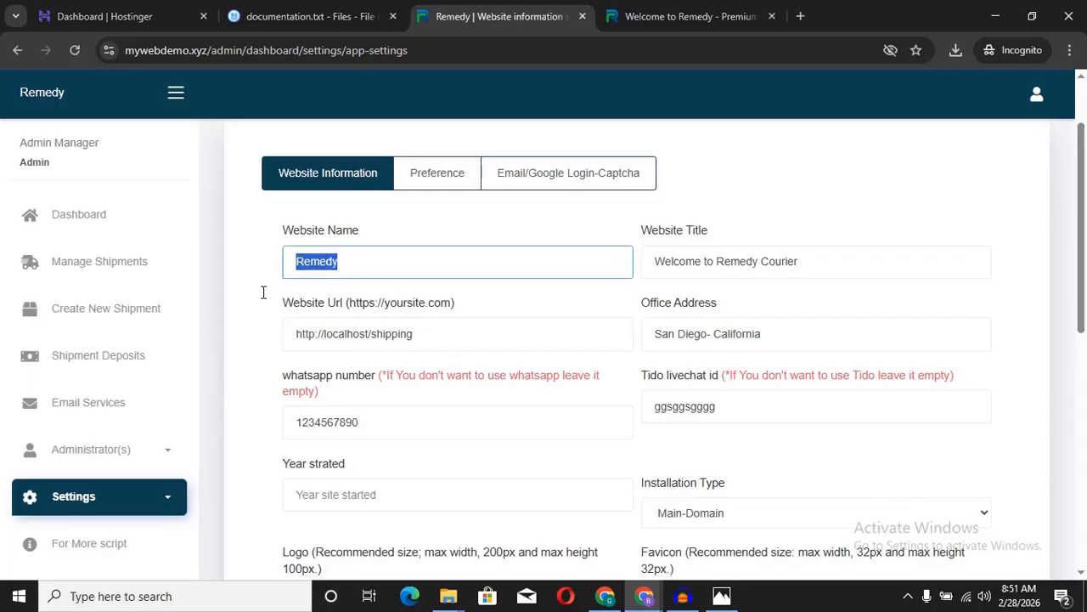
{"action": "type", "text": "My Web Demo"}
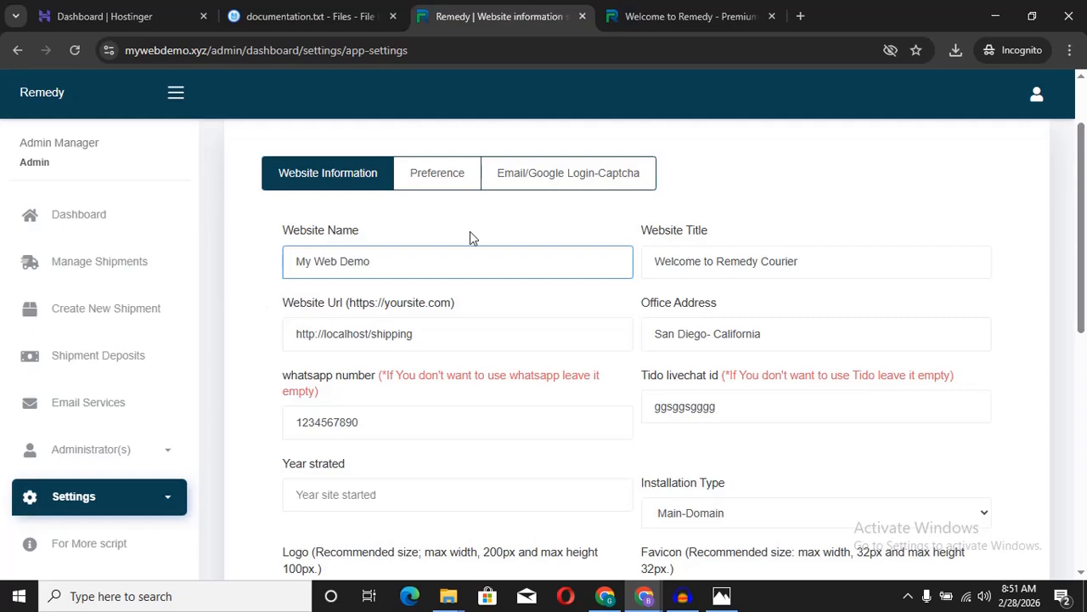
{"action": "left_click_drag", "start_coordinate": [409, 265], "coordinate": [285, 283]}
{"action": "key", "text": "ctrl+c"}
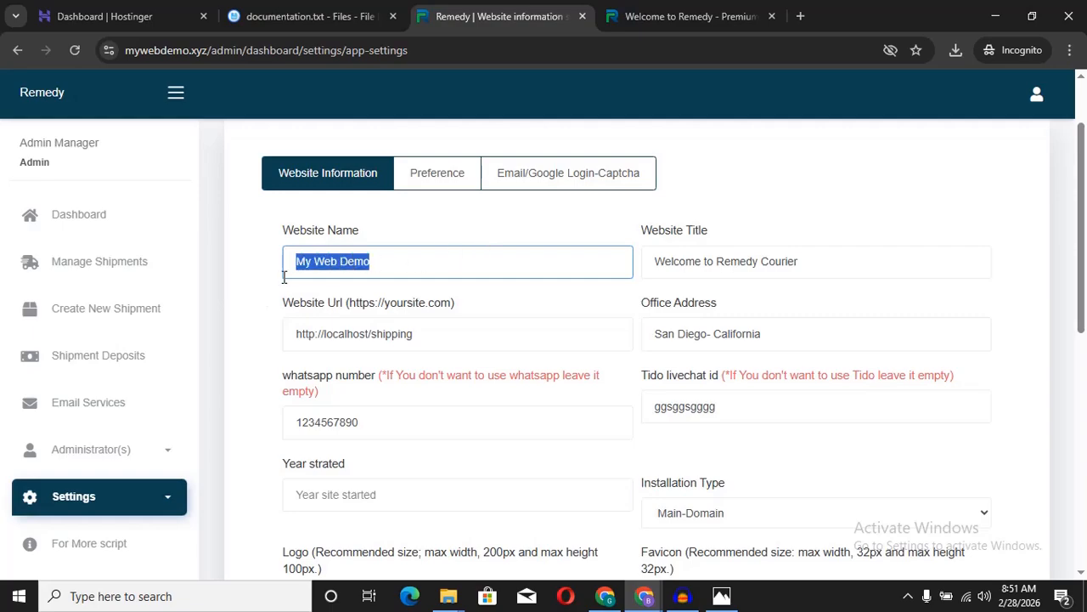
{"action": "left_click_drag", "start_coordinate": [863, 264], "coordinate": [724, 274]}
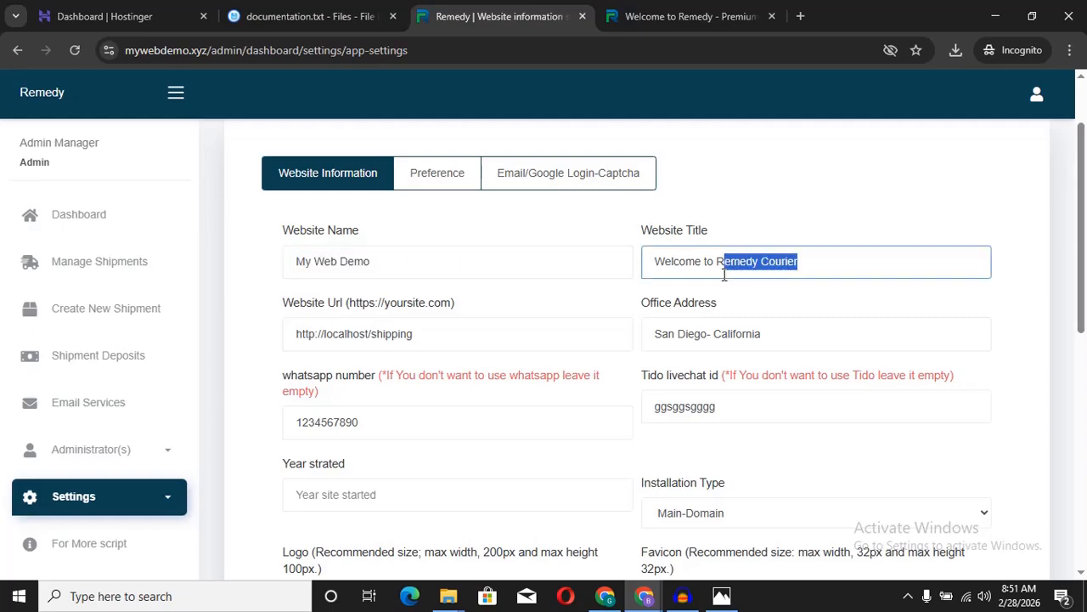
{"action": "key", "text": "ctrl+v"}
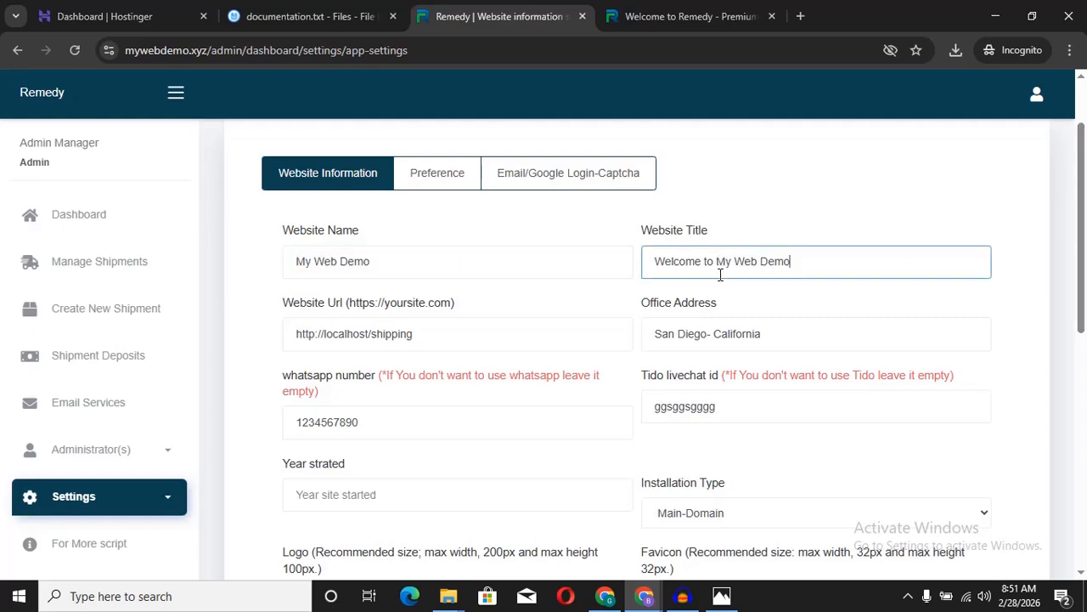
{"action": "left_click", "coordinate": [646, 296]}
Step: Review the San Diego- California office address and WhatsApp number, scrolling toward Logo
{"action": "scroll", "coordinate": [645, 295], "scroll_direction": "down", "scroll_amount": 1}
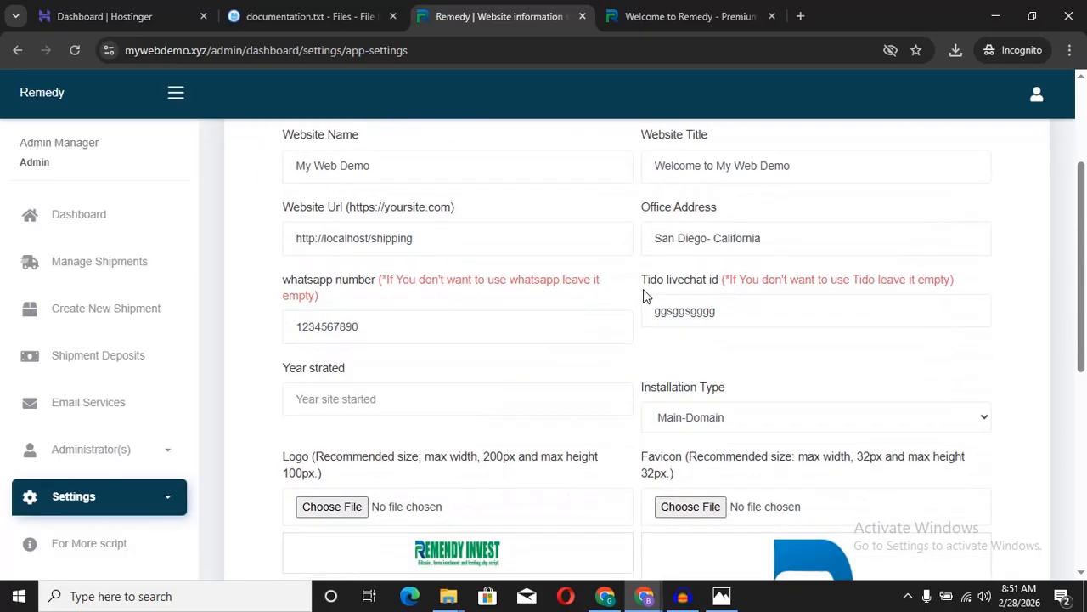
{"action": "left_click_drag", "start_coordinate": [812, 234], "coordinate": [600, 274]}
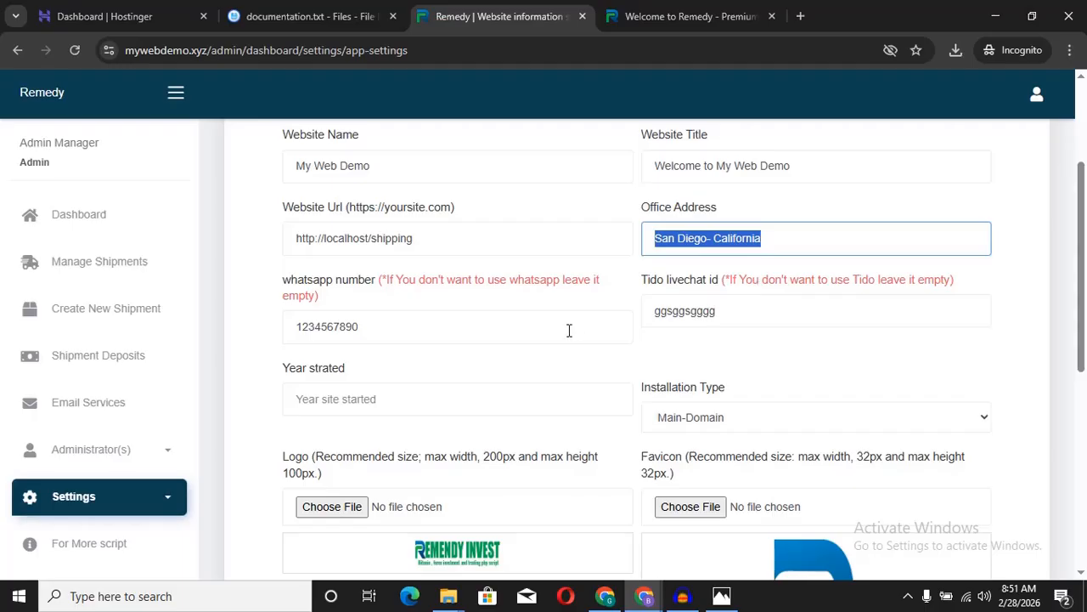
{"action": "double_click", "coordinate": [338, 331]}
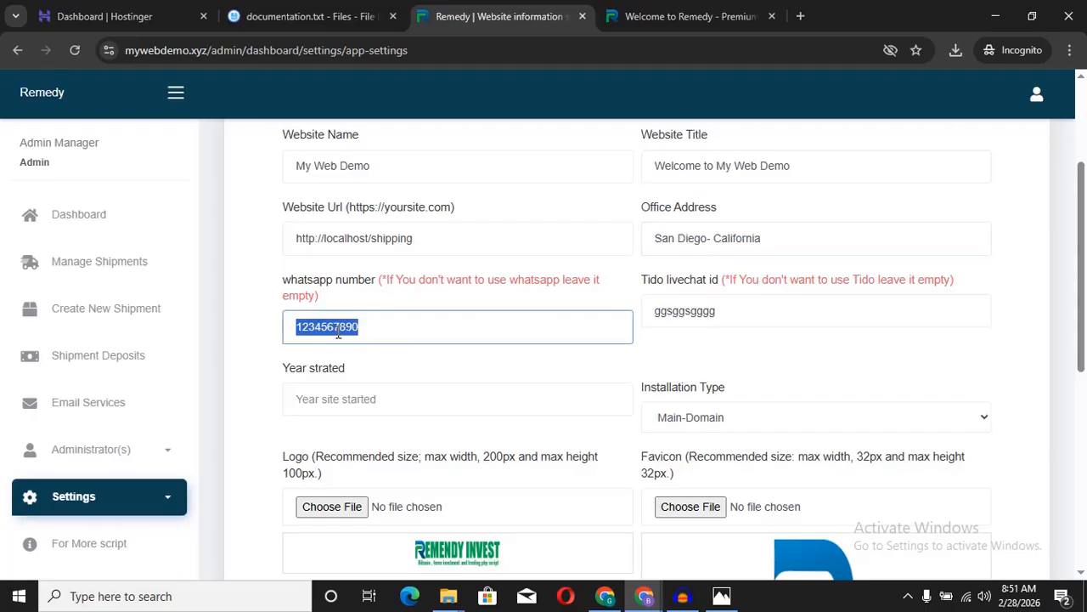
{"action": "left_click", "coordinate": [630, 367]}
{"action": "scroll", "coordinate": [628, 366], "scroll_direction": "down", "scroll_amount": 2}
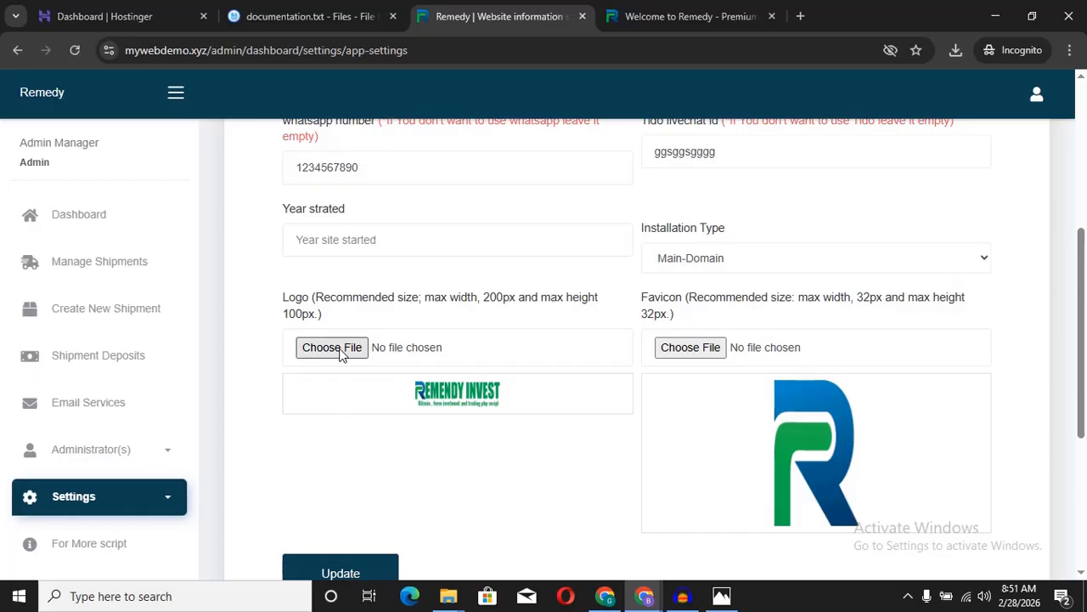
Step: Choose the newest Gemini-generated image as the site logo
{"action": "left_click", "coordinate": [341, 353]}
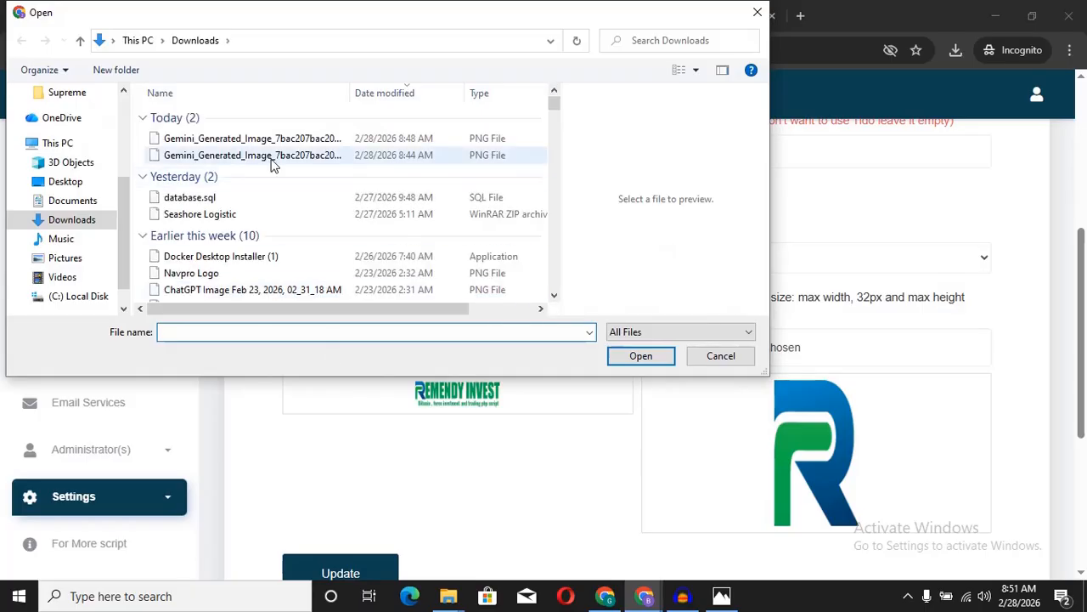
{"action": "left_click", "coordinate": [254, 141]}
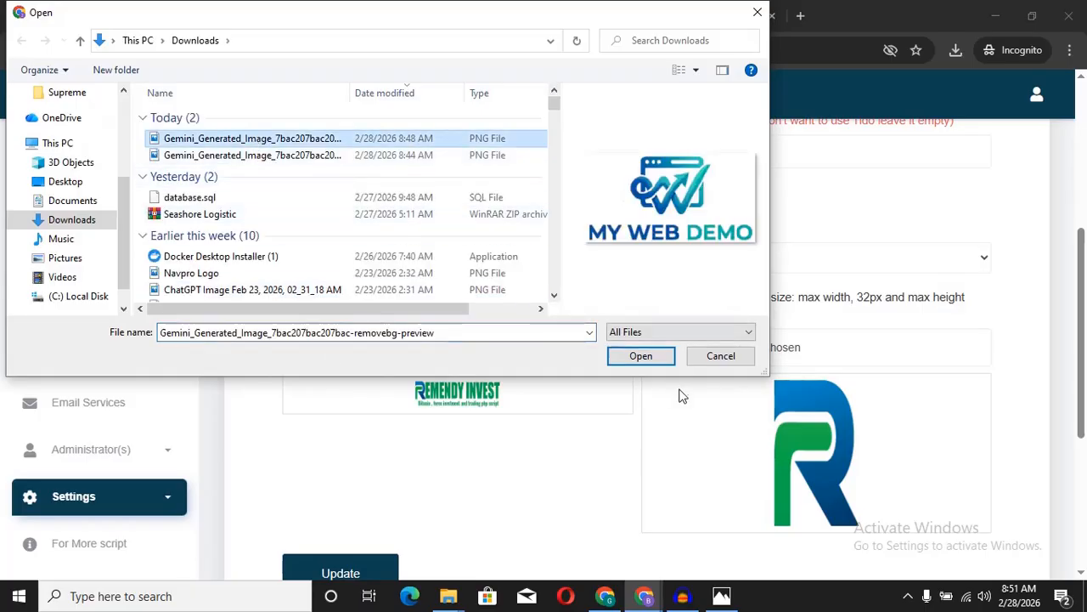
{"action": "left_click", "coordinate": [641, 361]}
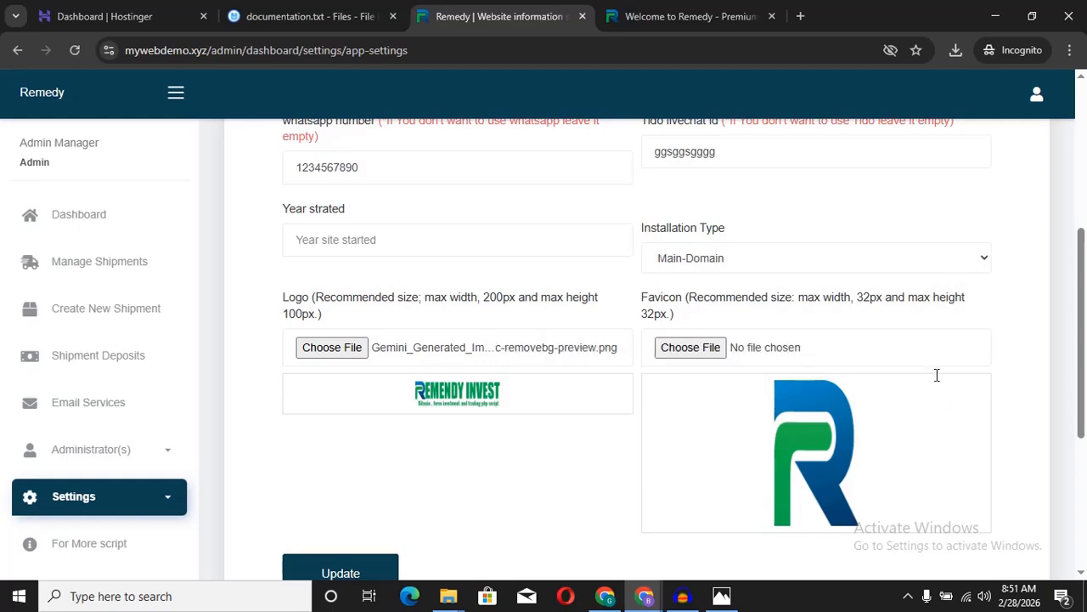
{"action": "mouse_move", "coordinate": [1083, 332]}
{"action": "left_mouse_down"}
{"action": "mouse_move", "coordinate": [1083, 146]}
{"action": "mouse_move", "coordinate": [1085, 351]}
{"action": "left_mouse_up"}
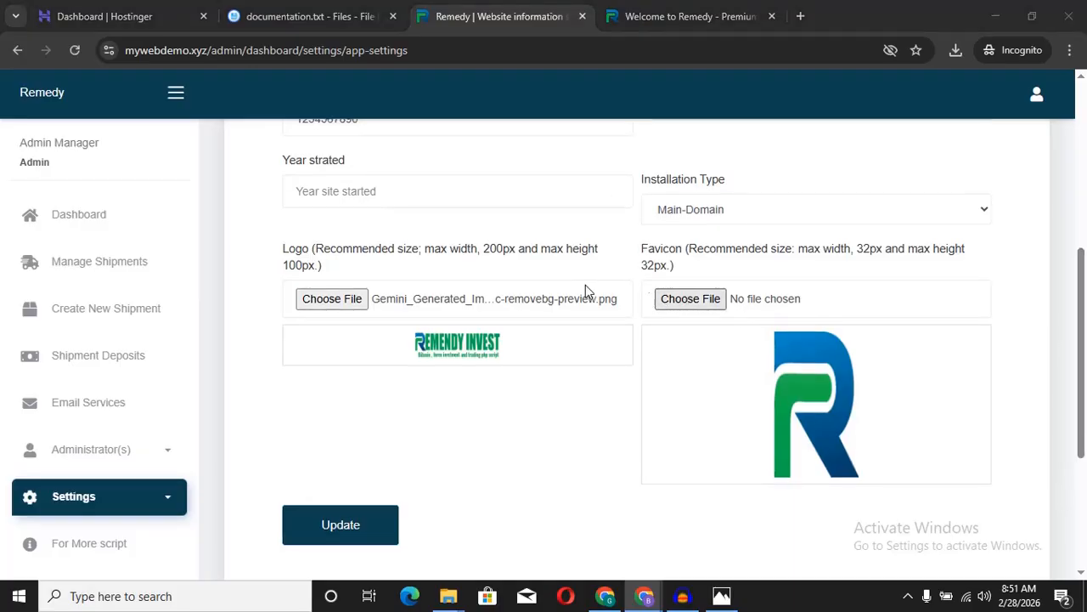
Step: Choose the same Gemini image as the favicon and save the settings with Update
{"action": "left_click", "coordinate": [684, 298]}
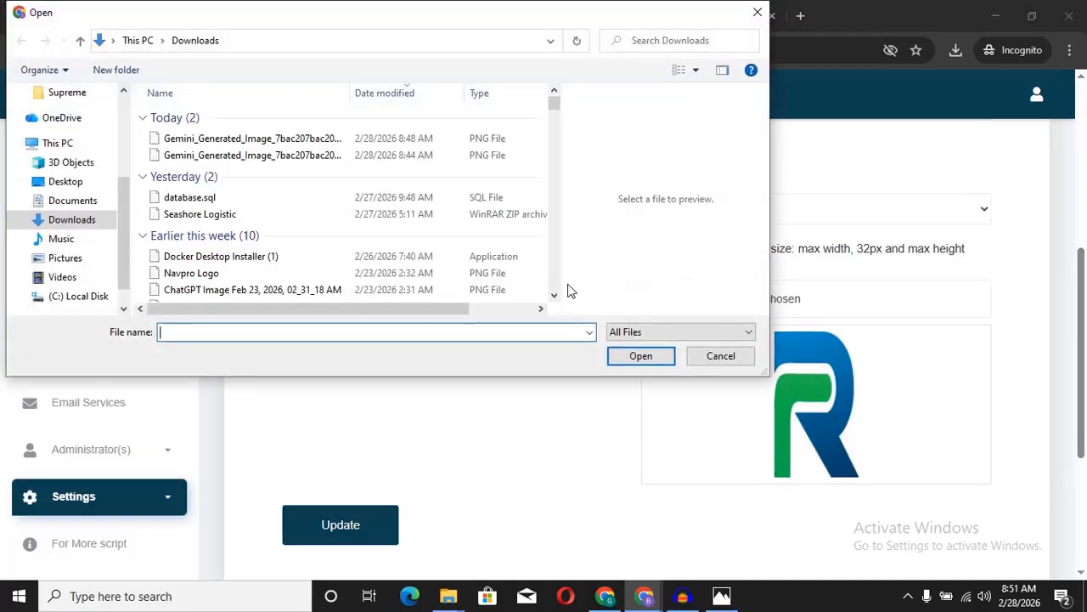
{"action": "double_click", "coordinate": [287, 137]}
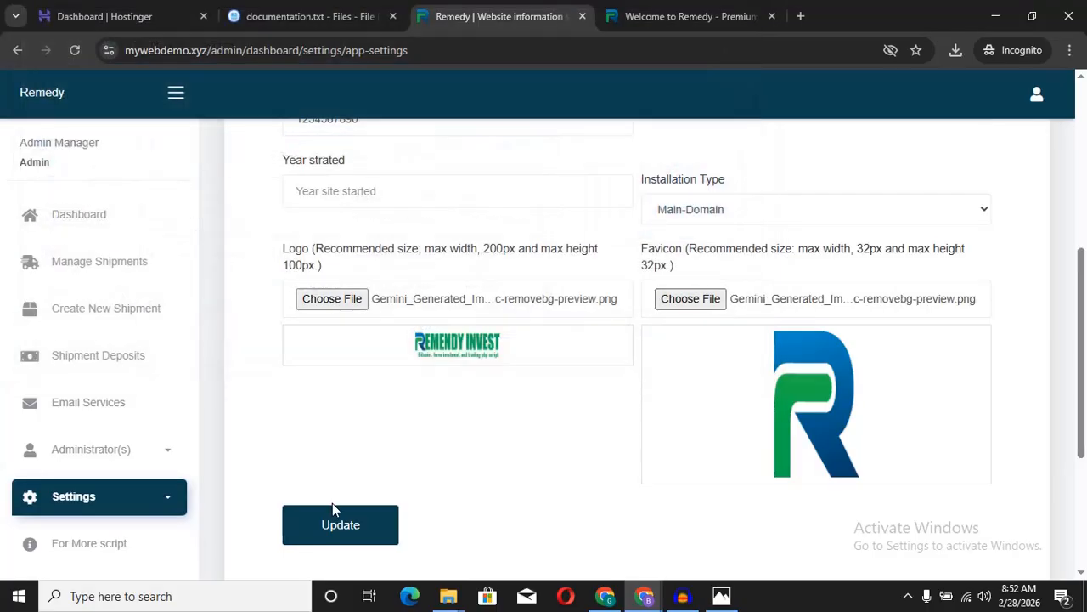
{"action": "left_click", "coordinate": [335, 526]}
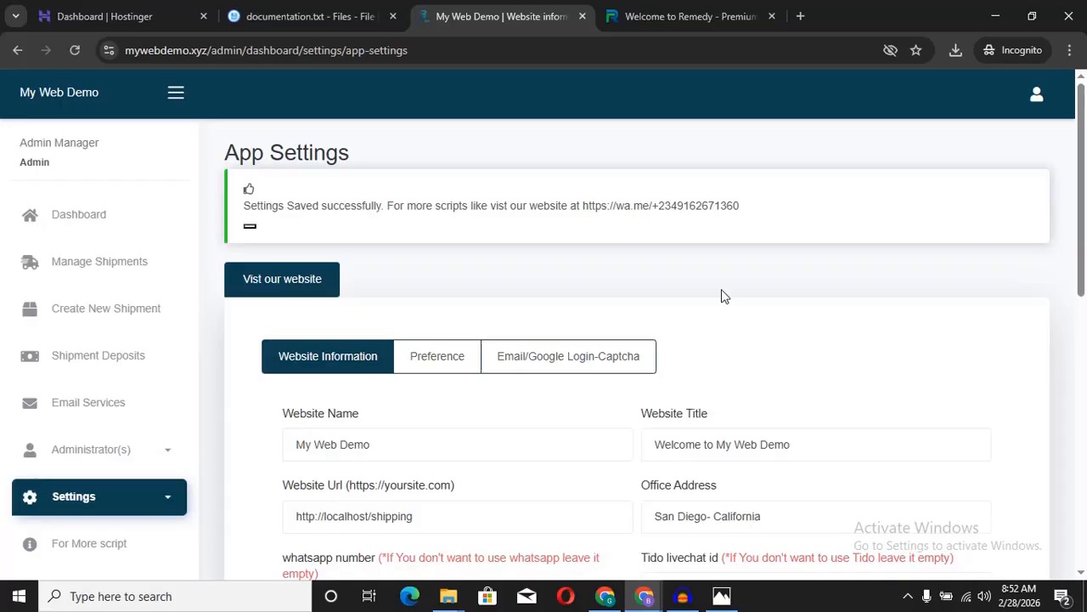
Step: Reload mywebdemo.xyz to confirm the My Web Demo logo and 'Welcome to My Web Demo' title
{"action": "scroll", "coordinate": [688, 265], "scroll_direction": "down", "scroll_amount": 1}
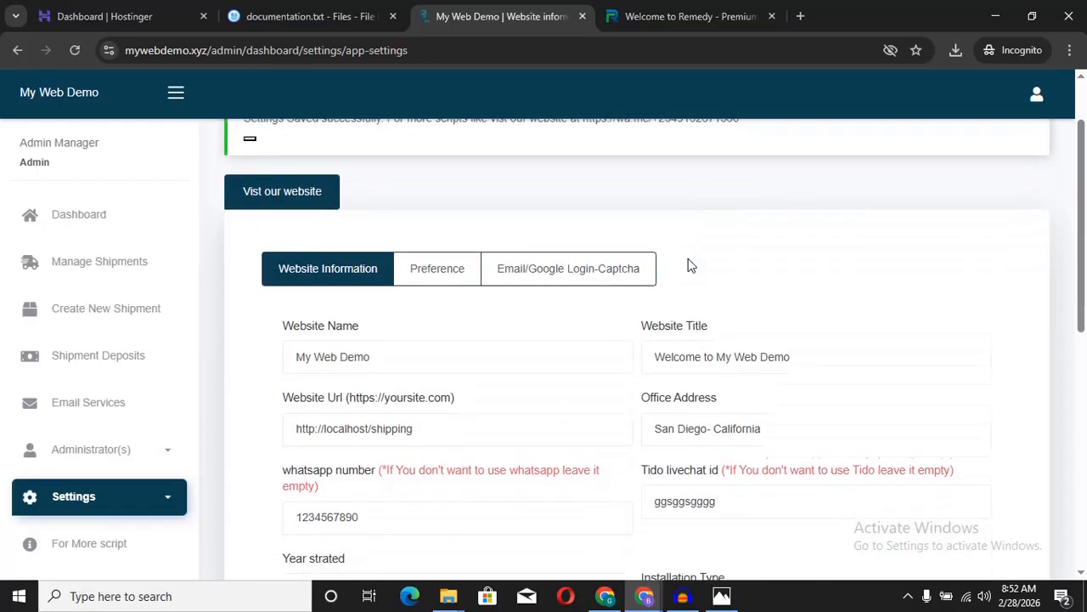
{"action": "left_click", "coordinate": [661, 14]}
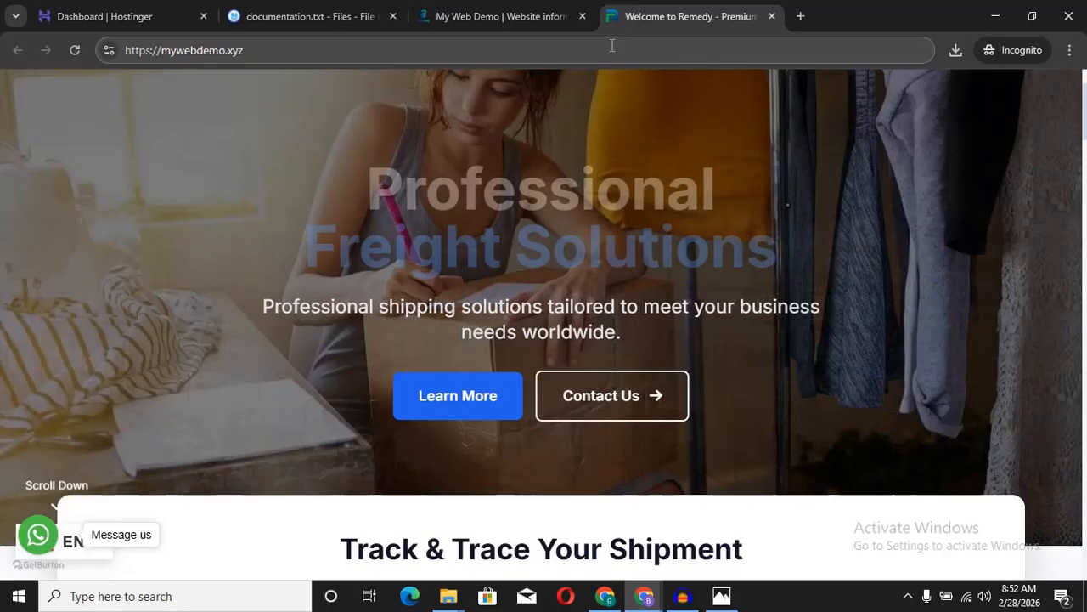
{"action": "left_click", "coordinate": [611, 45]}
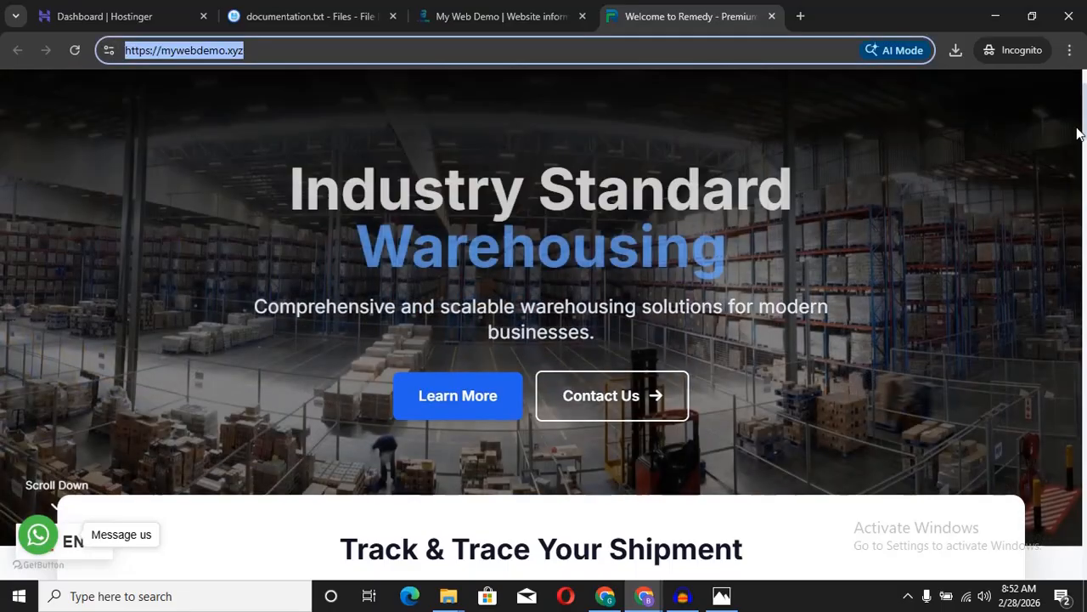
{"action": "left_click_drag", "start_coordinate": [1084, 127], "coordinate": [1084, 92]}
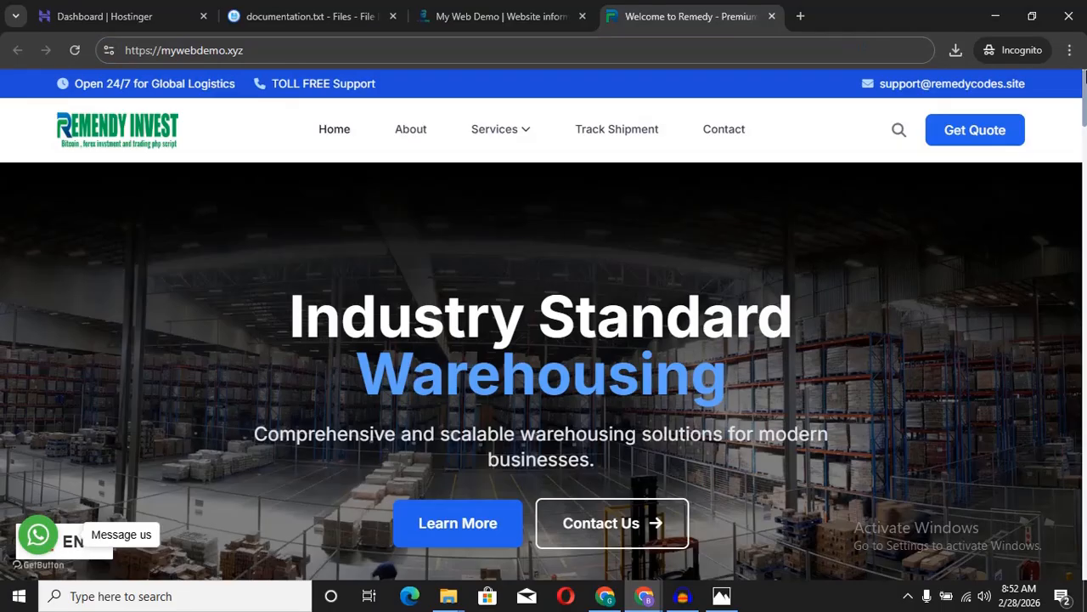
{"action": "left_click", "coordinate": [712, 50]}
{"action": "key", "text": "Return"}
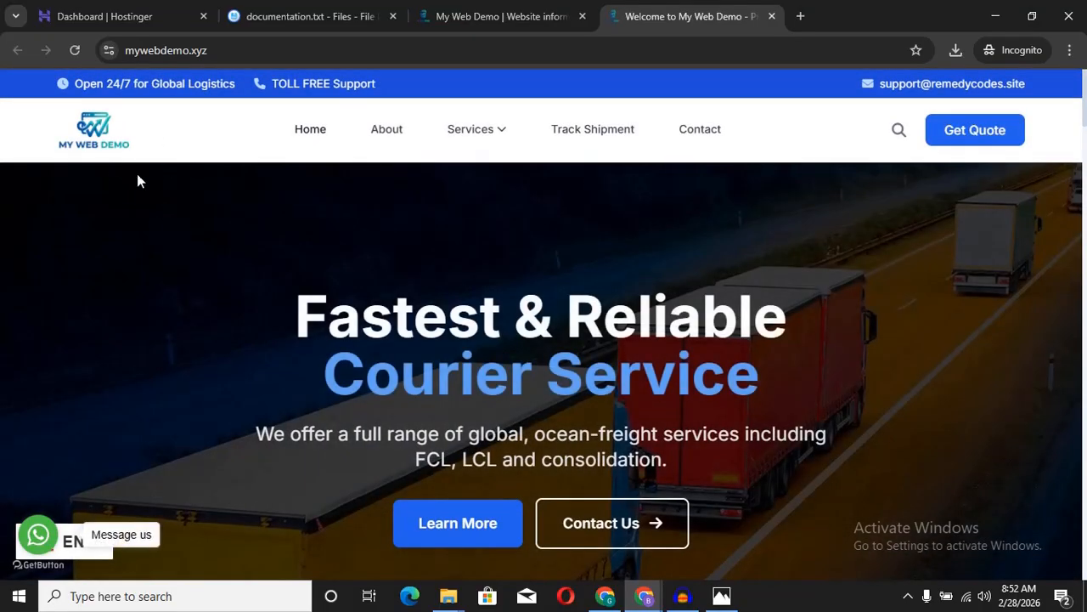
{"action": "scroll", "coordinate": [146, 178], "scroll_direction": "down", "scroll_amount": 2}
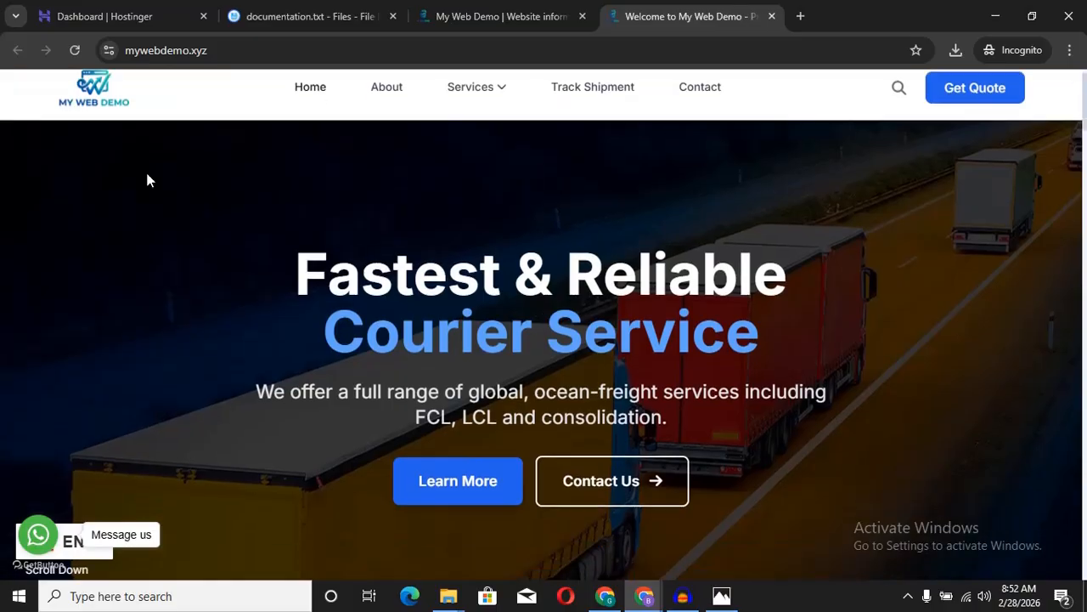
{"action": "scroll", "coordinate": [147, 180], "scroll_direction": "up", "scroll_amount": 1}
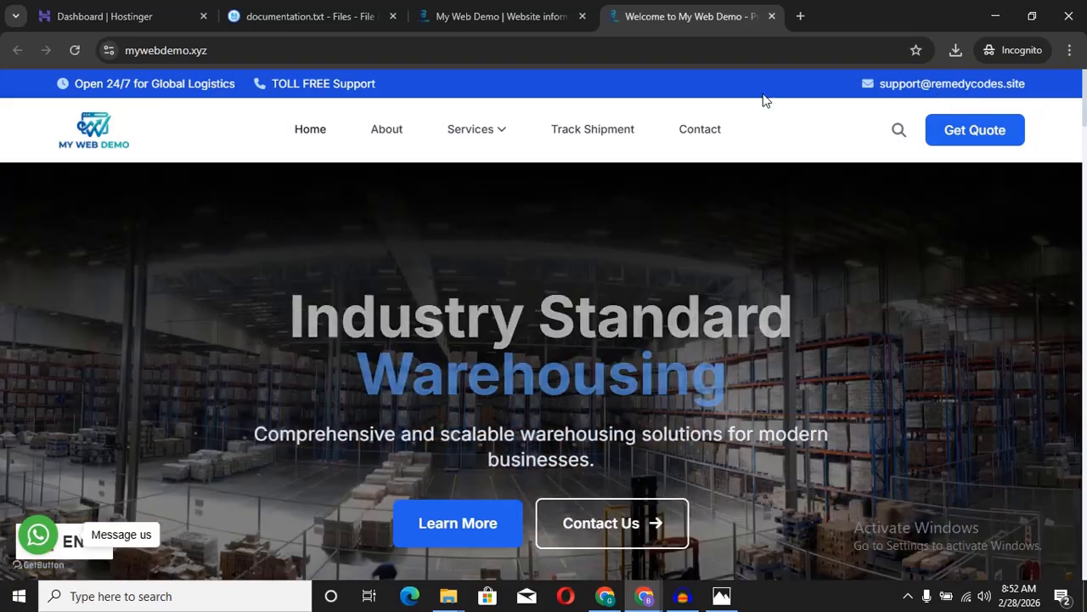
Step: In the Email/Google Login-Captcha settings, choose Sendmail as the mail server
{"action": "left_click", "coordinate": [345, 15]}
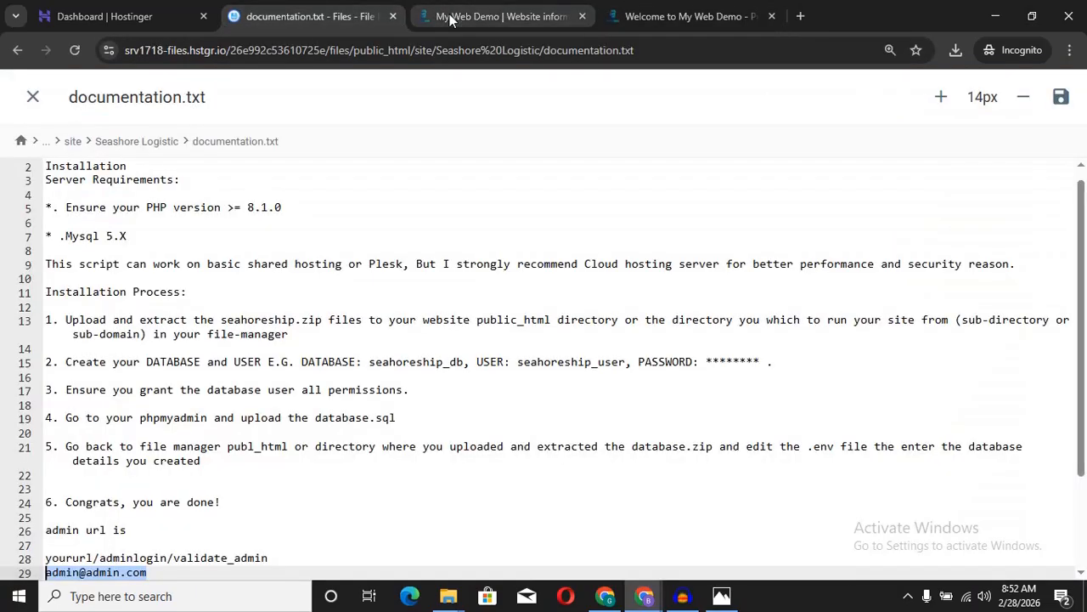
{"action": "left_click", "coordinate": [450, 17]}
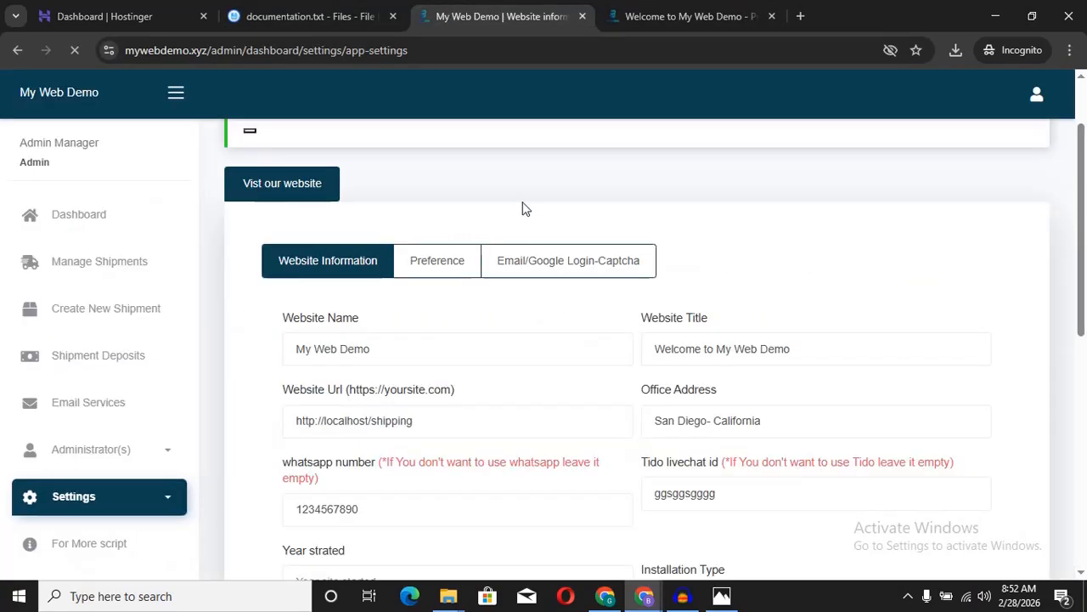
{"action": "left_click", "coordinate": [323, 15]}
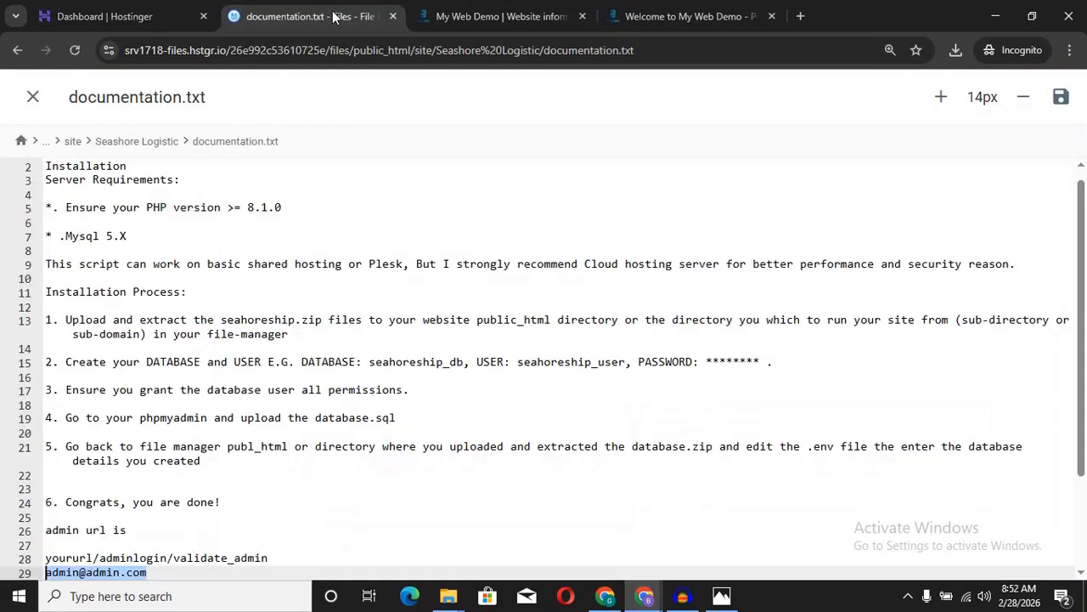
{"action": "left_click", "coordinate": [446, 14]}
{"action": "scroll", "coordinate": [472, 174], "scroll_direction": "down", "scroll_amount": 1}
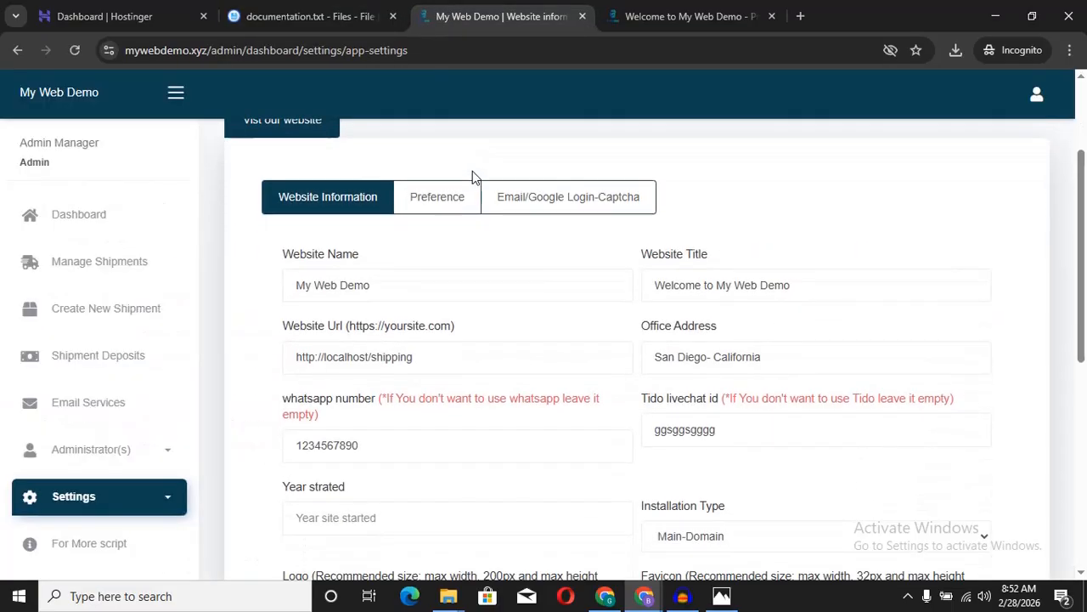
{"action": "left_click", "coordinate": [544, 198]}
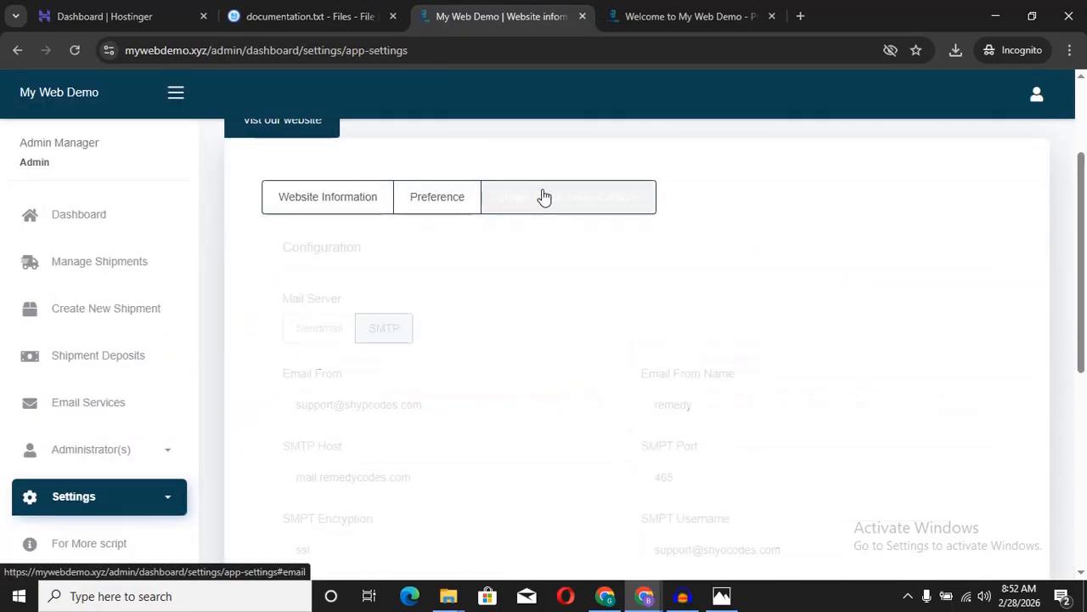
{"action": "left_click", "coordinate": [323, 332]}
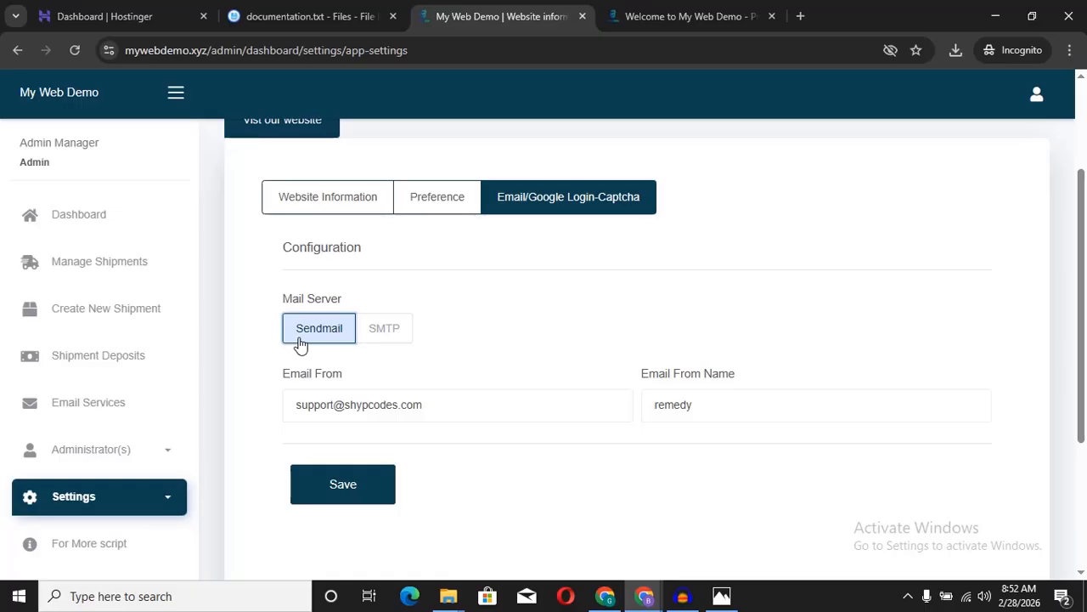
Step: Copy the site domain from the address bar and start typing a new support Email From address
{"action": "left_click", "coordinate": [185, 53]}
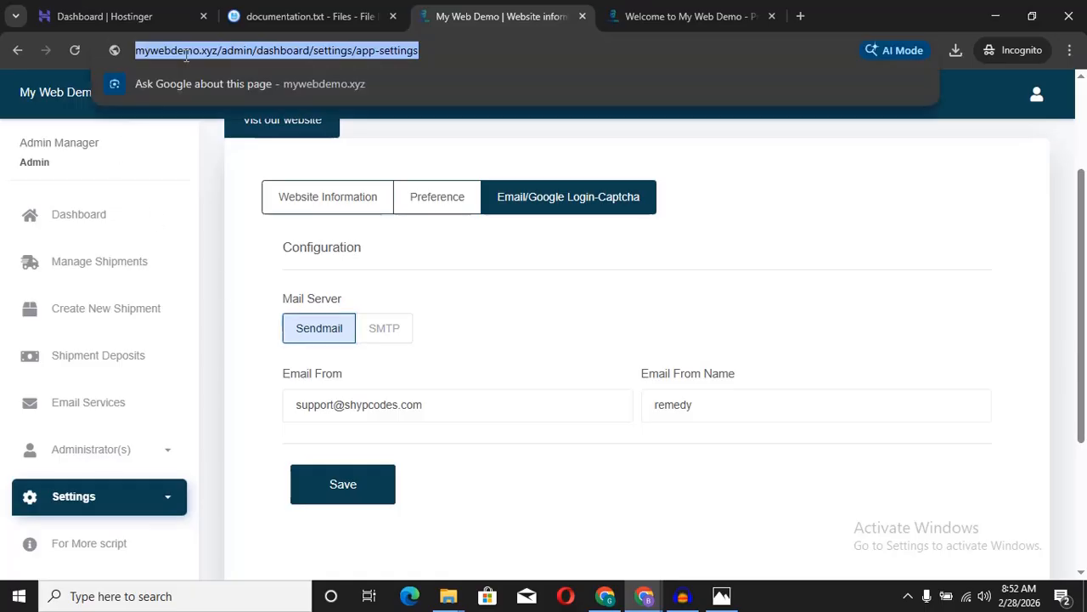
{"action": "left_click", "coordinate": [174, 48]}
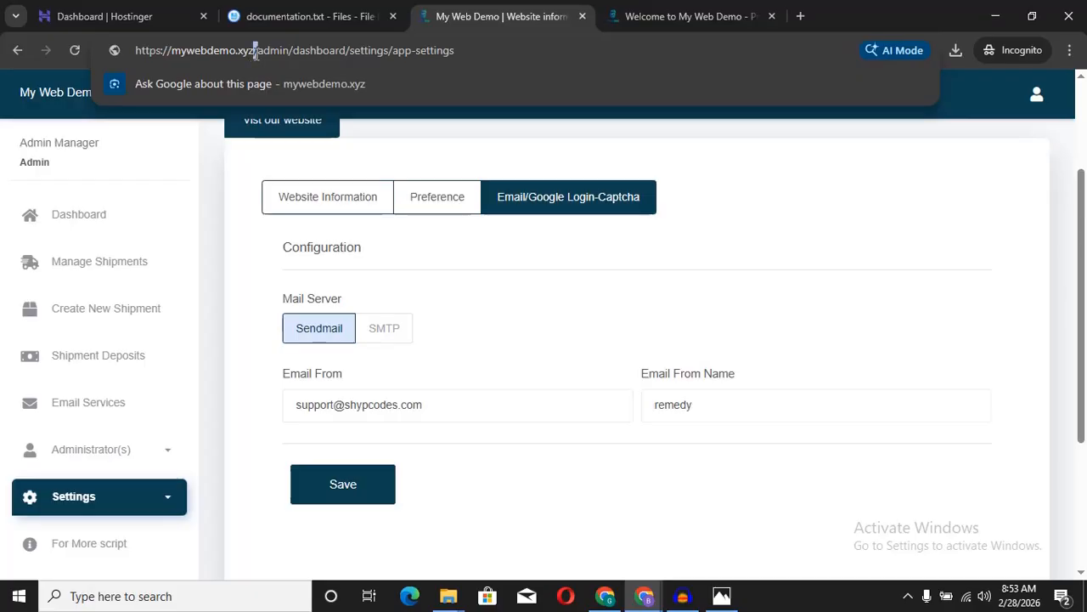
{"action": "left_click_drag", "start_coordinate": [257, 51], "coordinate": [218, 51]}
{"action": "double_click", "coordinate": [216, 51]}
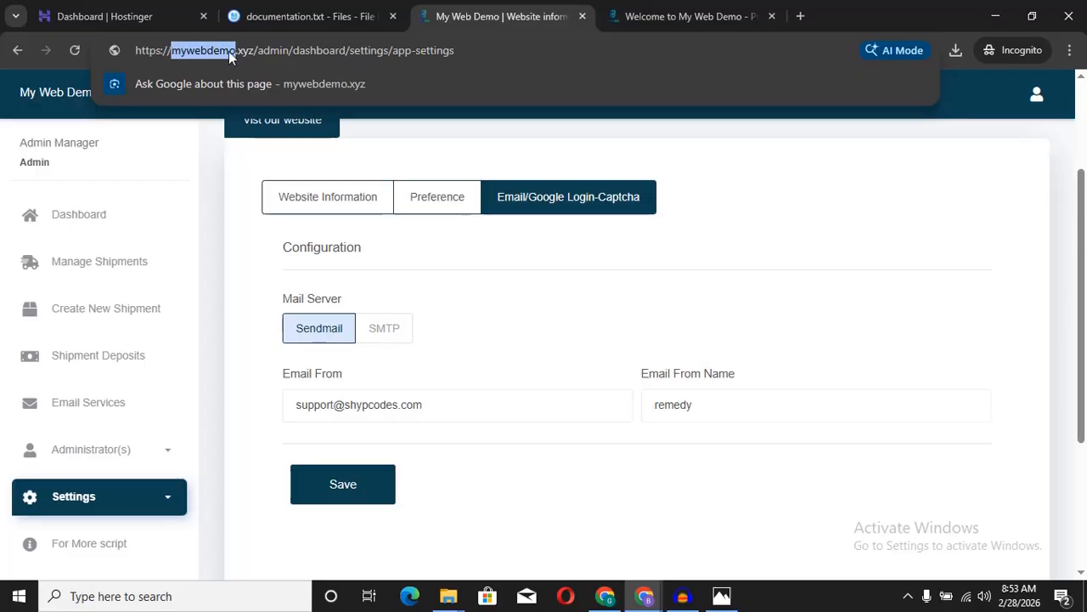
{"action": "left_click", "coordinate": [235, 52]}
{"action": "left_click_drag", "start_coordinate": [250, 51], "coordinate": [174, 53]}
{"action": "left_click", "coordinate": [208, 51]}
{"action": "left_click", "coordinate": [256, 46]}
{"action": "right_click", "coordinate": [216, 51]}
{"action": "left_click", "coordinate": [279, 169]}
{"action": "left_click_drag", "start_coordinate": [440, 411], "coordinate": [220, 419]}
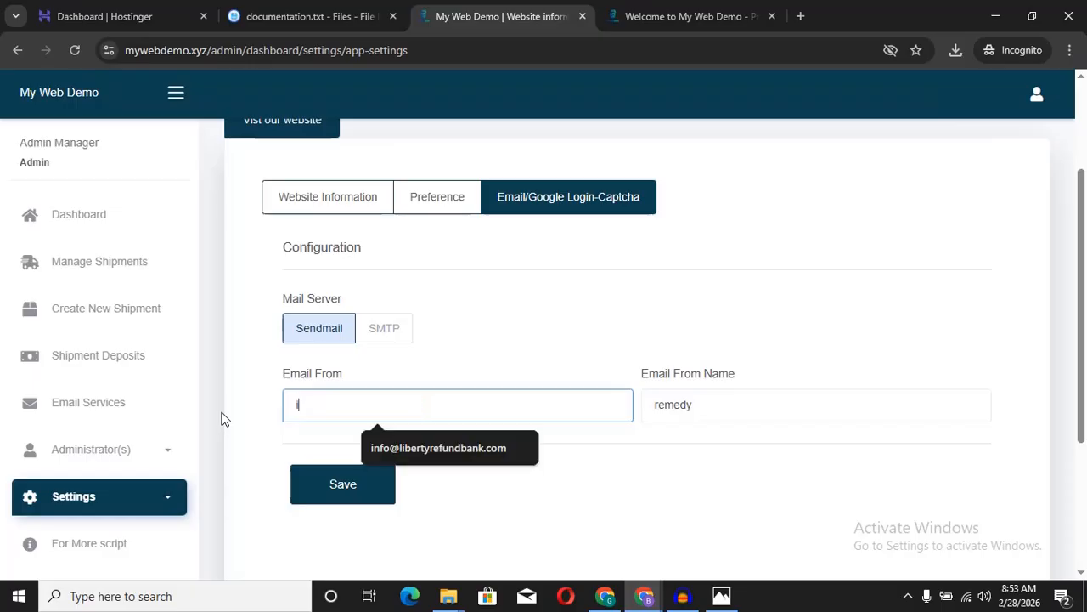
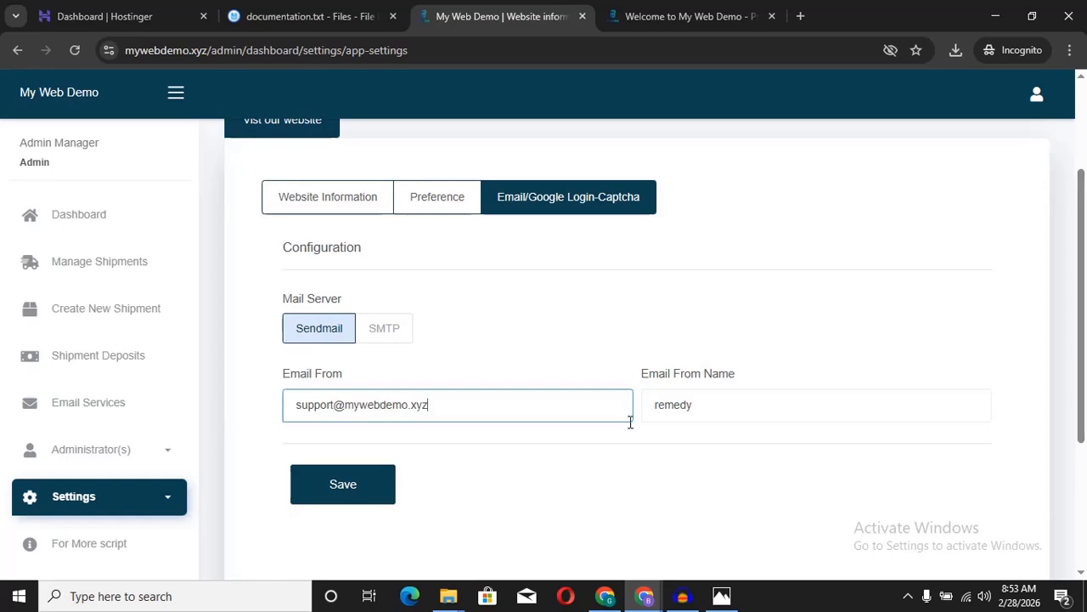
{"action": "left_click", "coordinate": [341, 202]}
{"action": "left_click_drag", "start_coordinate": [422, 289], "coordinate": [261, 298]}
{"action": "key", "text": "ctrl+c"}
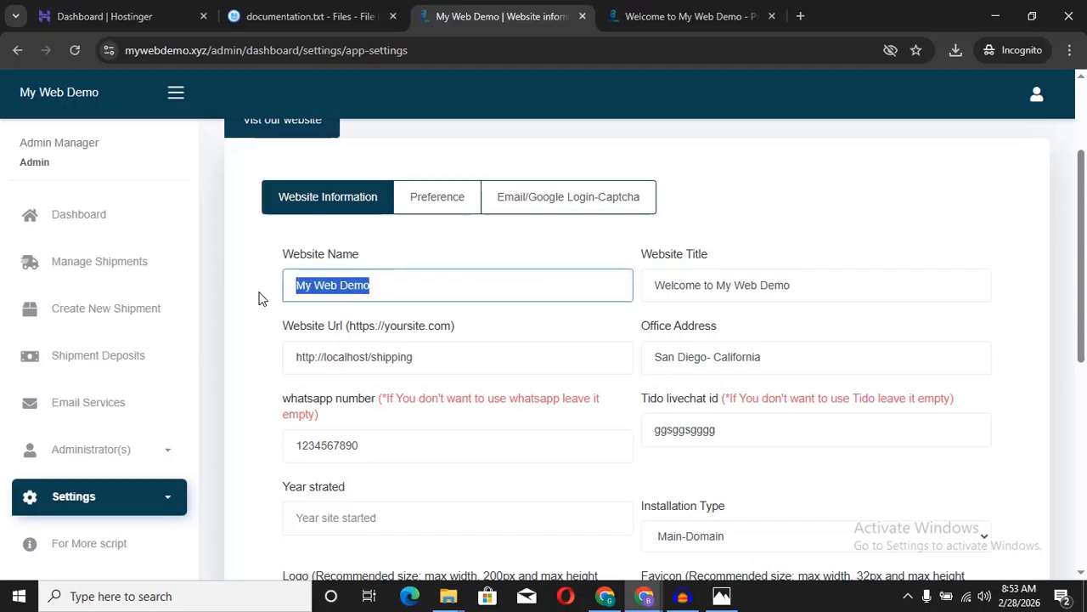
{"action": "left_click", "coordinate": [564, 211]}
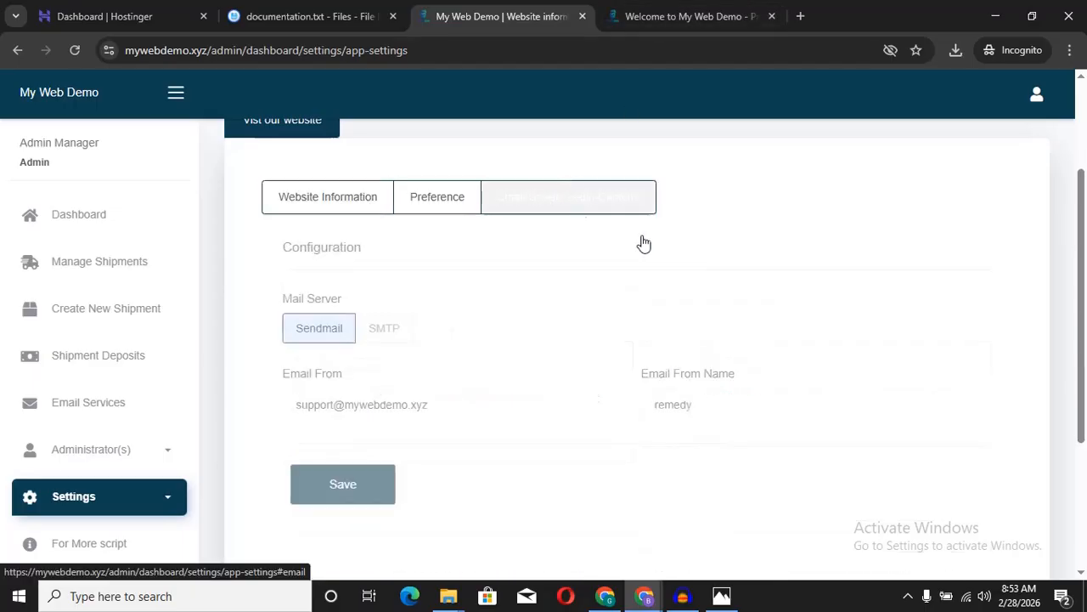
{"action": "left_click_drag", "start_coordinate": [711, 398], "coordinate": [610, 414]}
{"action": "key", "text": "ctrl+v"}
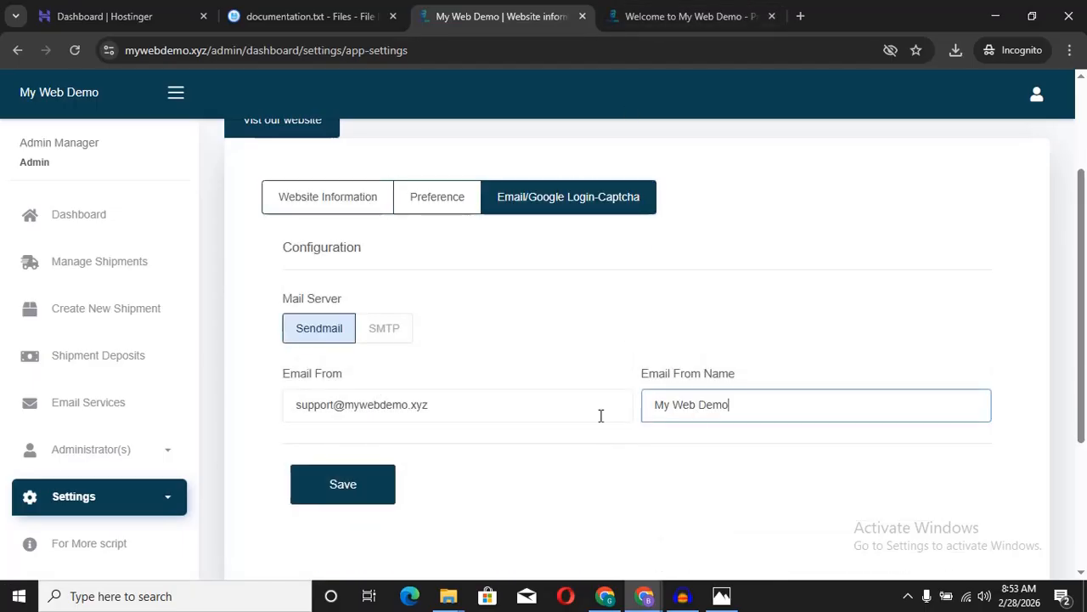
{"action": "left_click", "coordinate": [376, 483]}
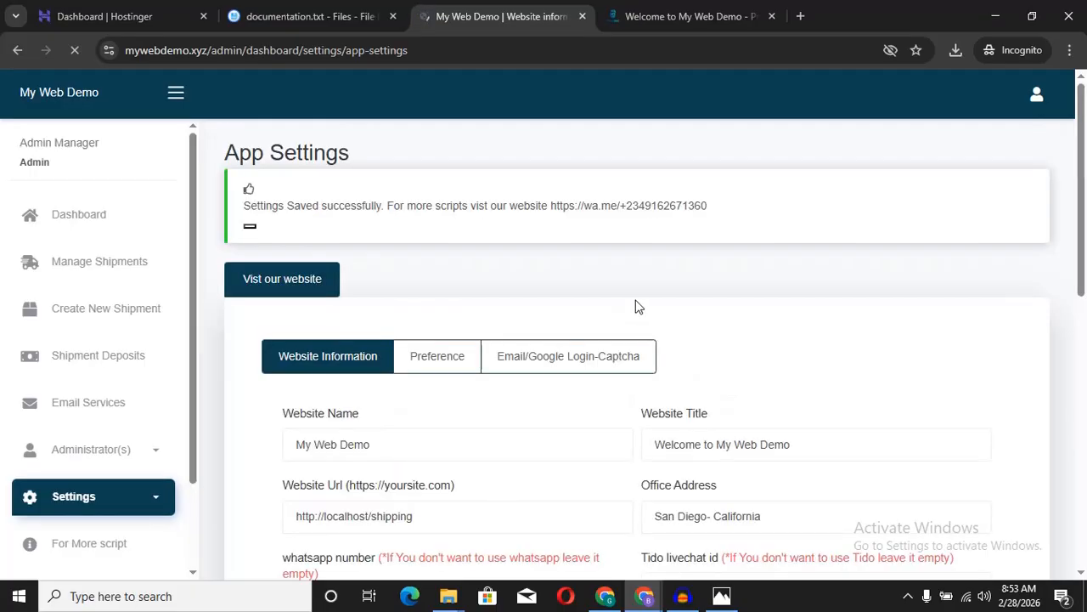
{"action": "scroll", "coordinate": [638, 304], "scroll_direction": "down", "scroll_amount": 1}
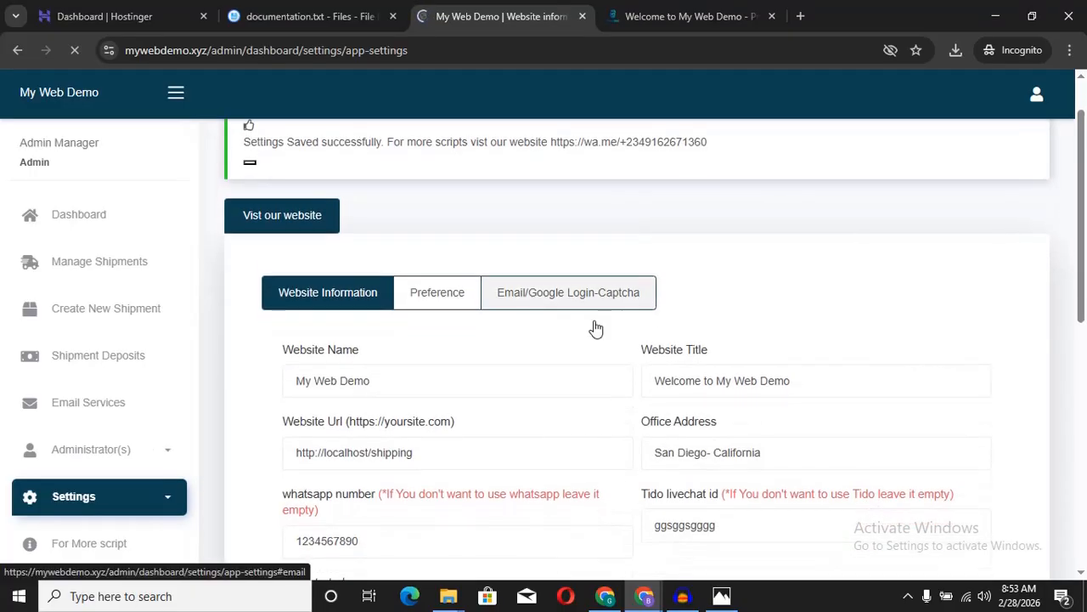
{"action": "left_click", "coordinate": [437, 295]}
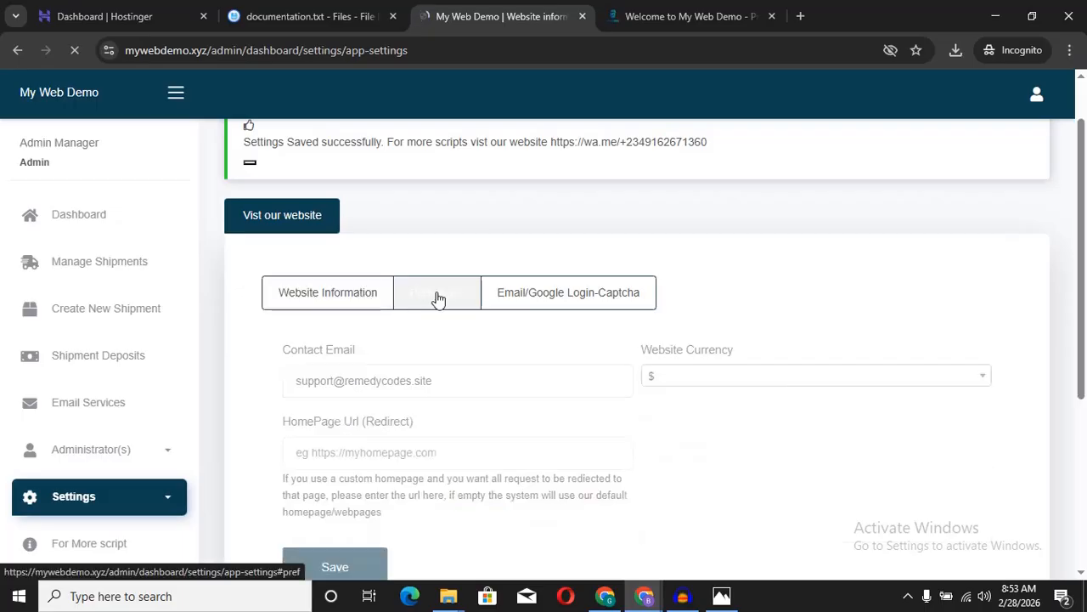
{"action": "left_click", "coordinate": [688, 19]}
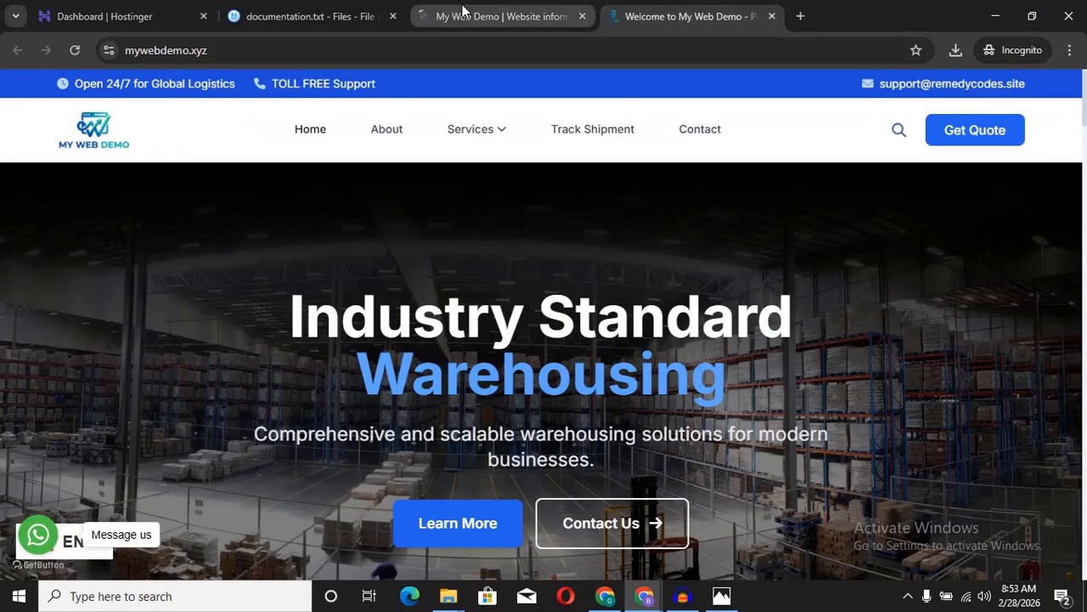
{"action": "left_click", "coordinate": [461, 14]}
{"action": "left_click", "coordinate": [535, 293]}
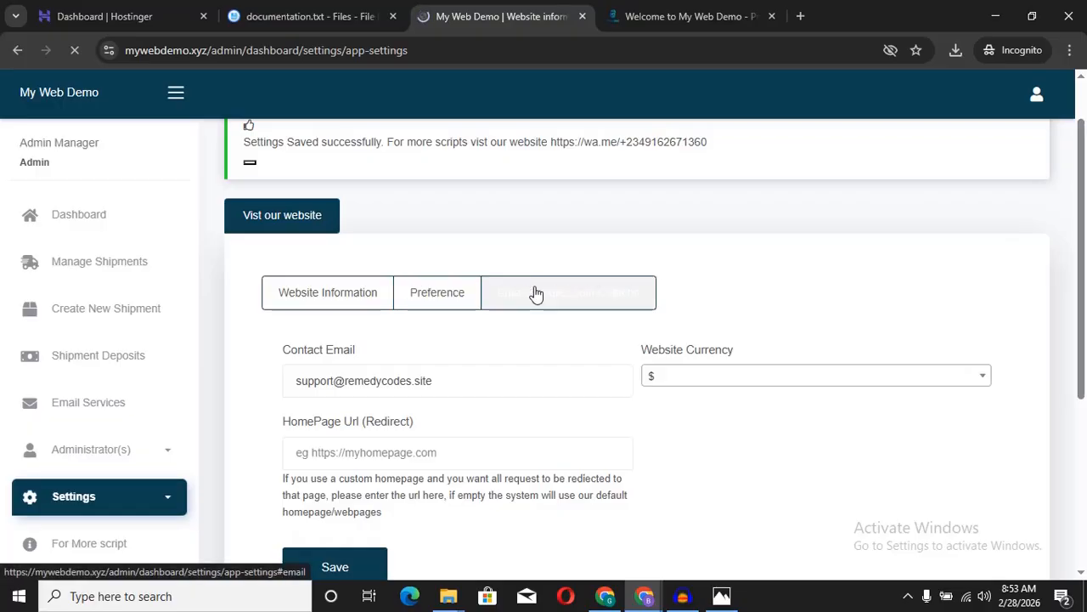
{"action": "left_click_drag", "start_coordinate": [431, 500], "coordinate": [279, 502]}
{"action": "key", "text": "ctrl+c"}
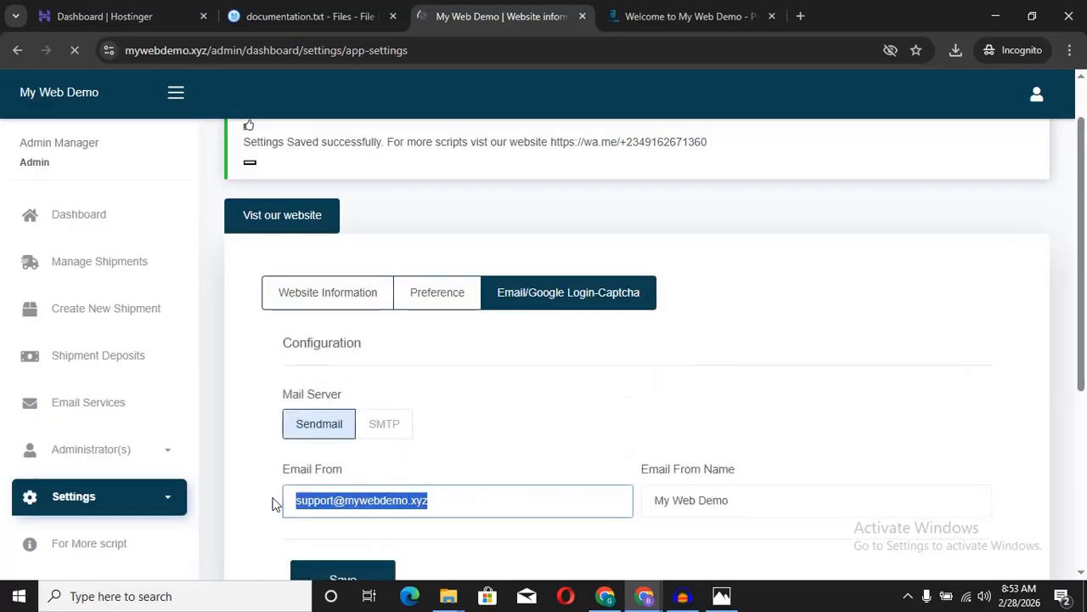
{"action": "left_click", "coordinate": [413, 299]}
{"action": "left_click_drag", "start_coordinate": [462, 381], "coordinate": [303, 390]}
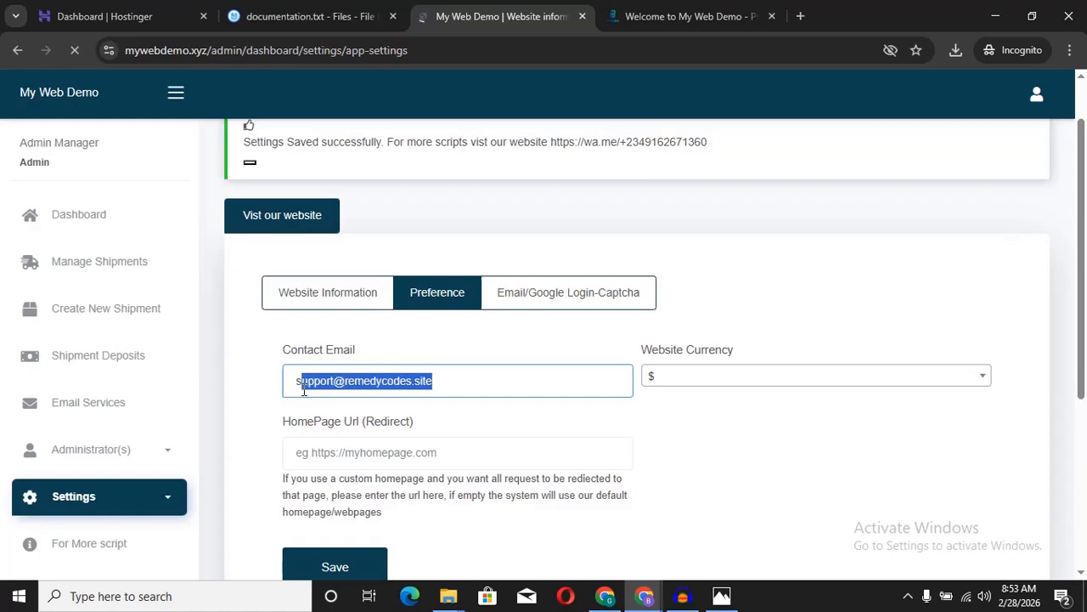
{"action": "key", "text": "ctrl+v"}
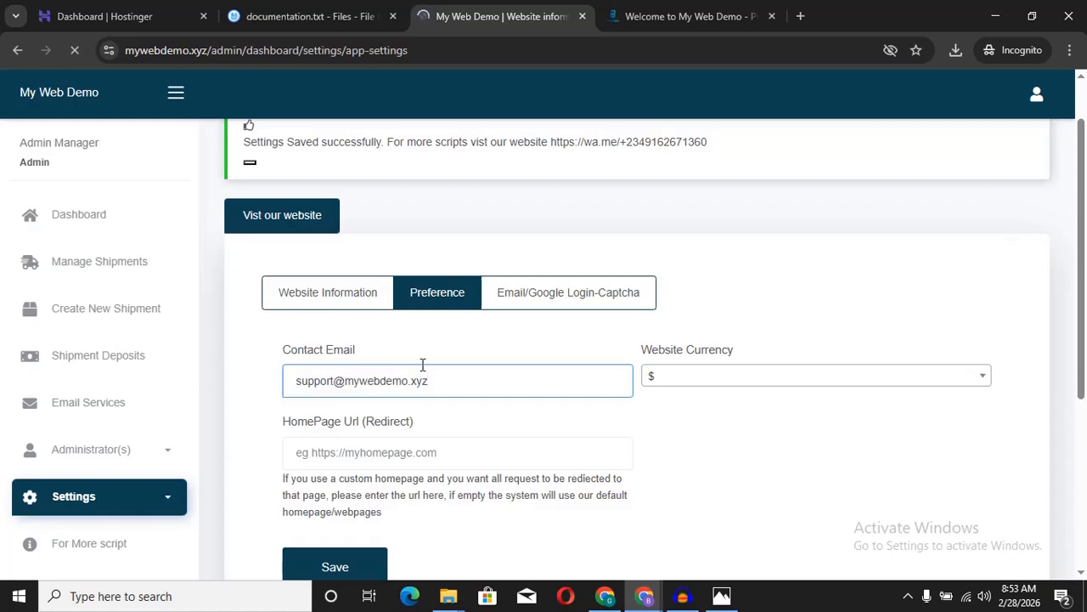
{"action": "left_click", "coordinate": [841, 390]}
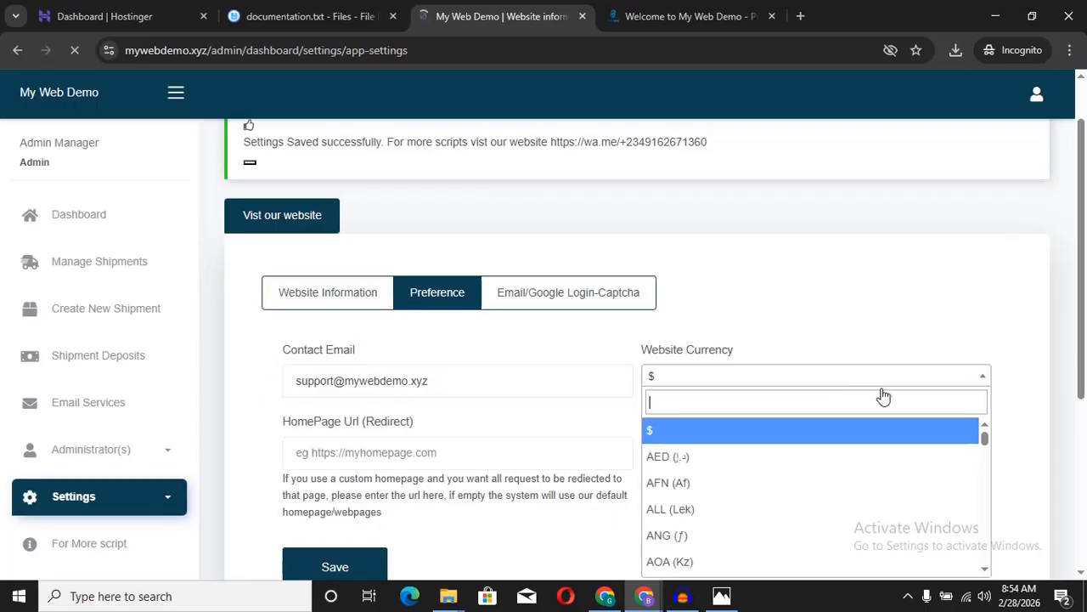
{"action": "left_click_drag", "start_coordinate": [986, 439], "coordinate": [984, 557]}
{"action": "left_click_drag", "start_coordinate": [998, 605], "coordinate": [995, 388]}
{"action": "left_click", "coordinate": [906, 305]}
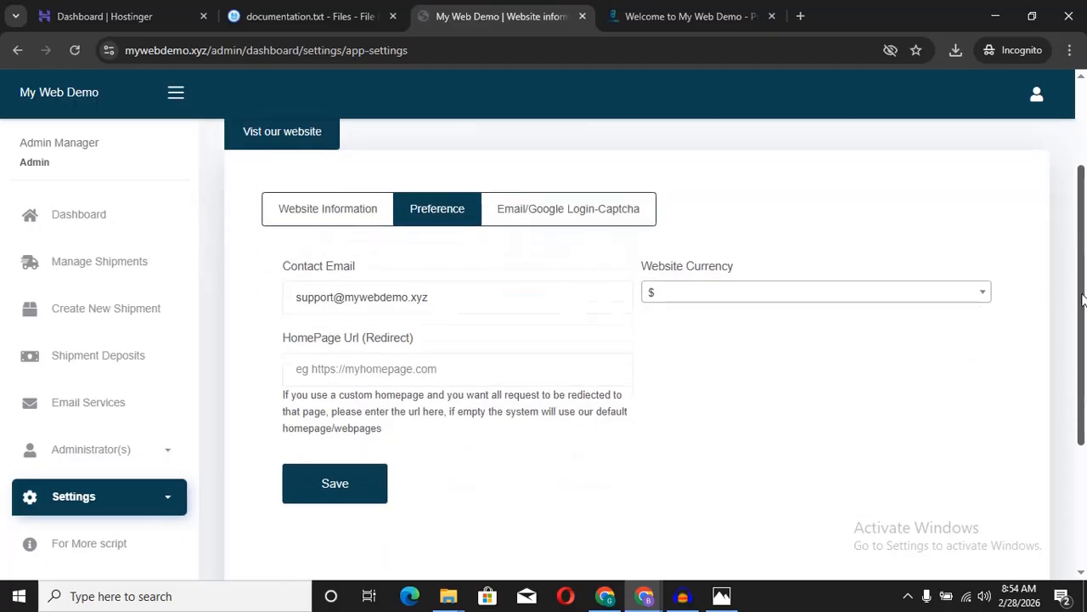
{"action": "scroll", "coordinate": [624, 383], "scroll_direction": "down", "scroll_amount": 2}
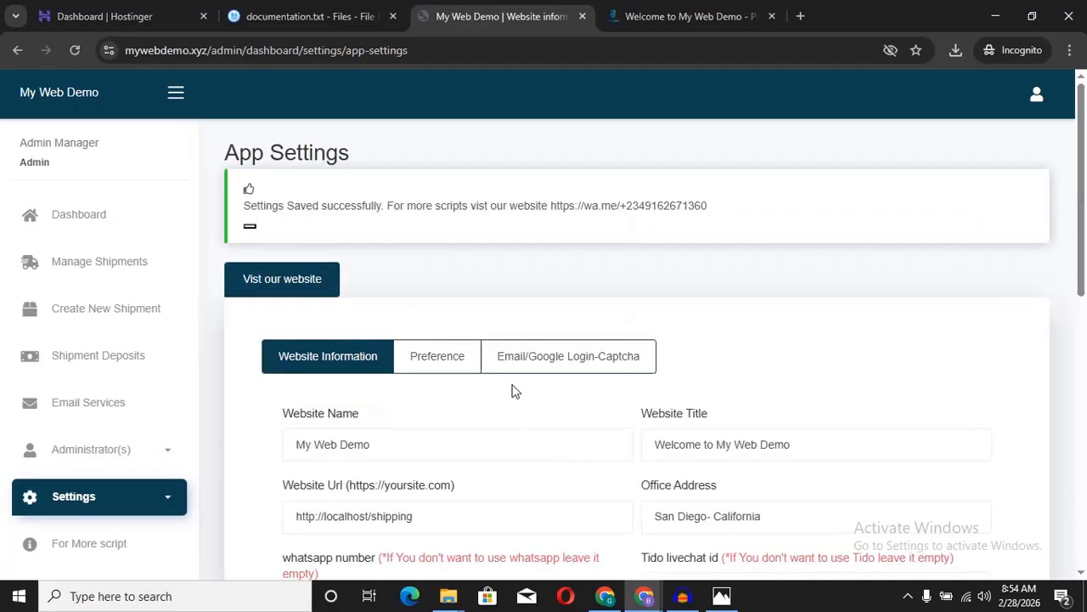
{"action": "left_click", "coordinate": [692, 14]}
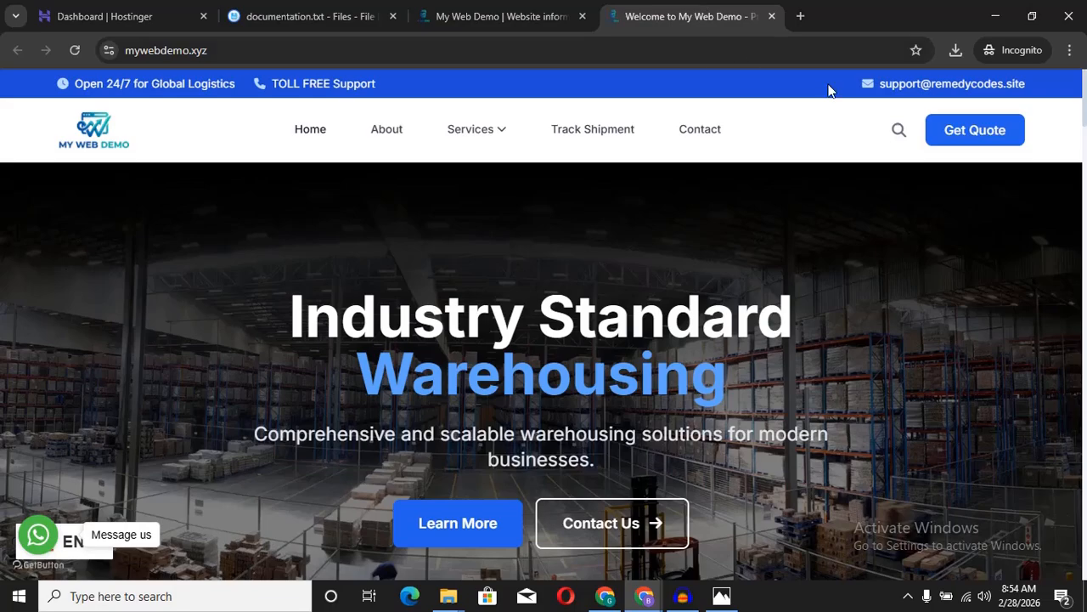
{"action": "left_click", "coordinate": [792, 49]}
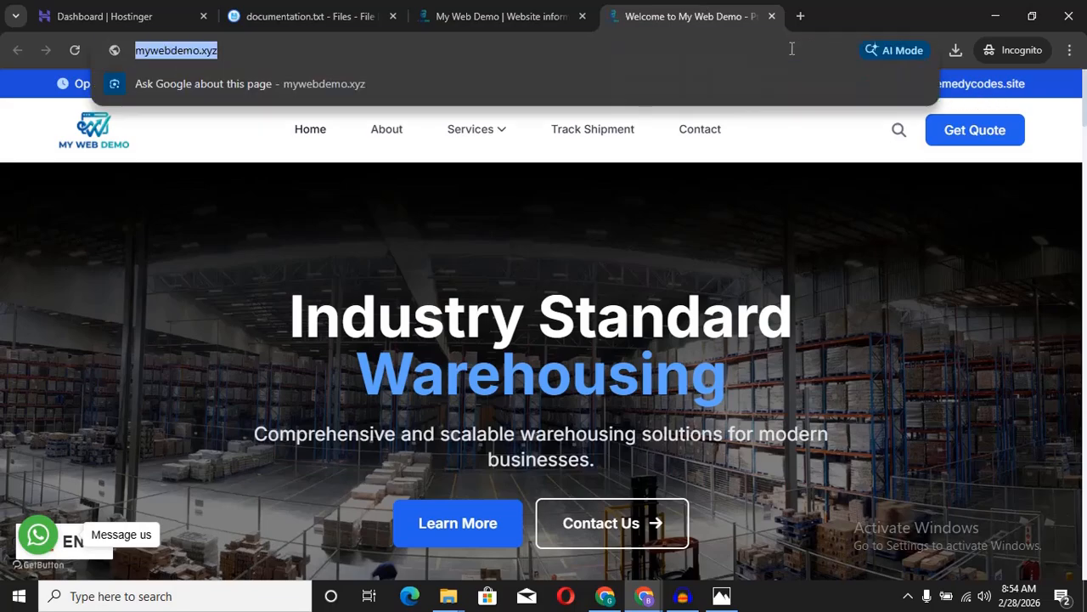
{"action": "key", "text": "Return"}
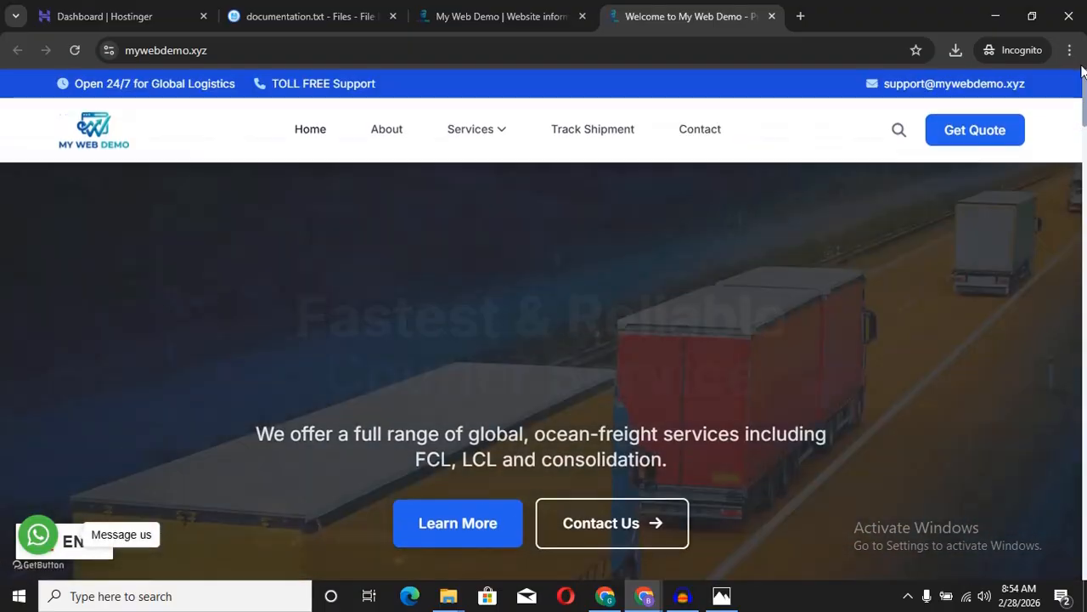
{"action": "left_click_drag", "start_coordinate": [1084, 96], "coordinate": [1085, 536]}
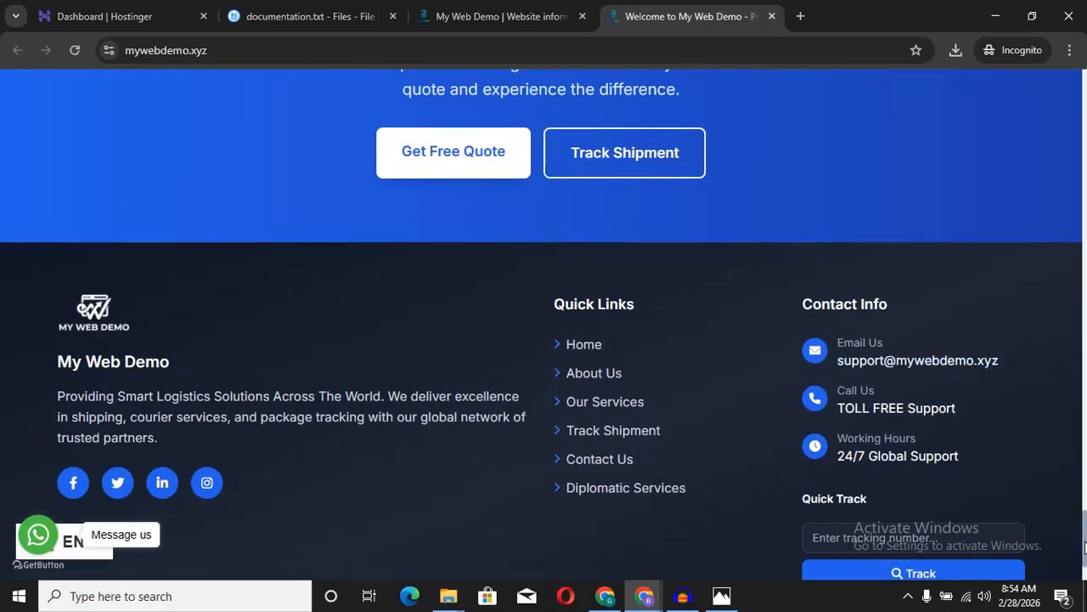
{"action": "left_click_drag", "start_coordinate": [1085, 533], "coordinate": [1085, 85]}
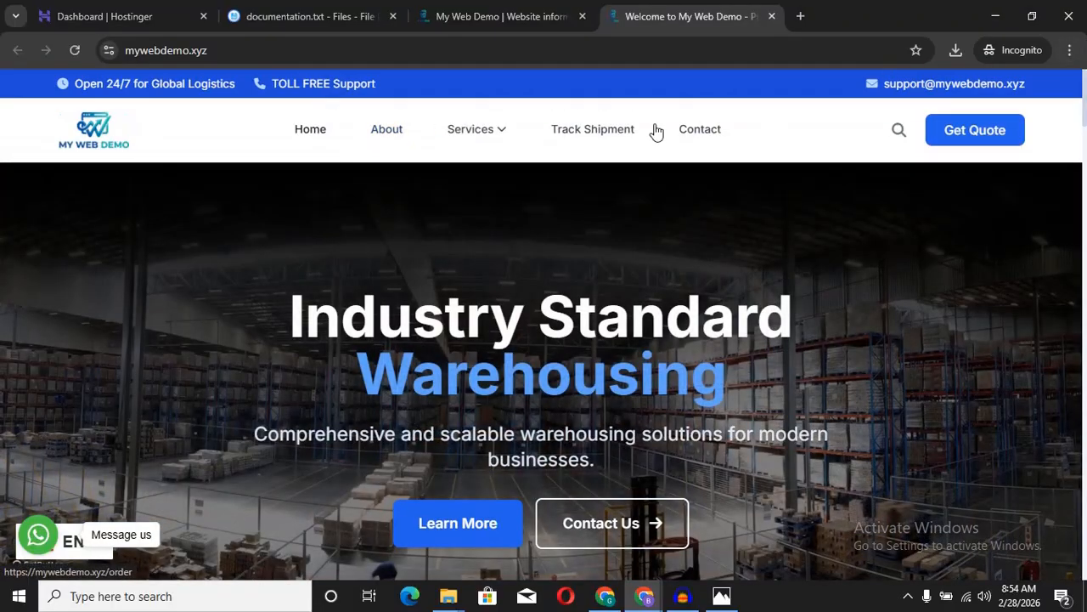
{"action": "left_click", "coordinate": [1072, 51]}
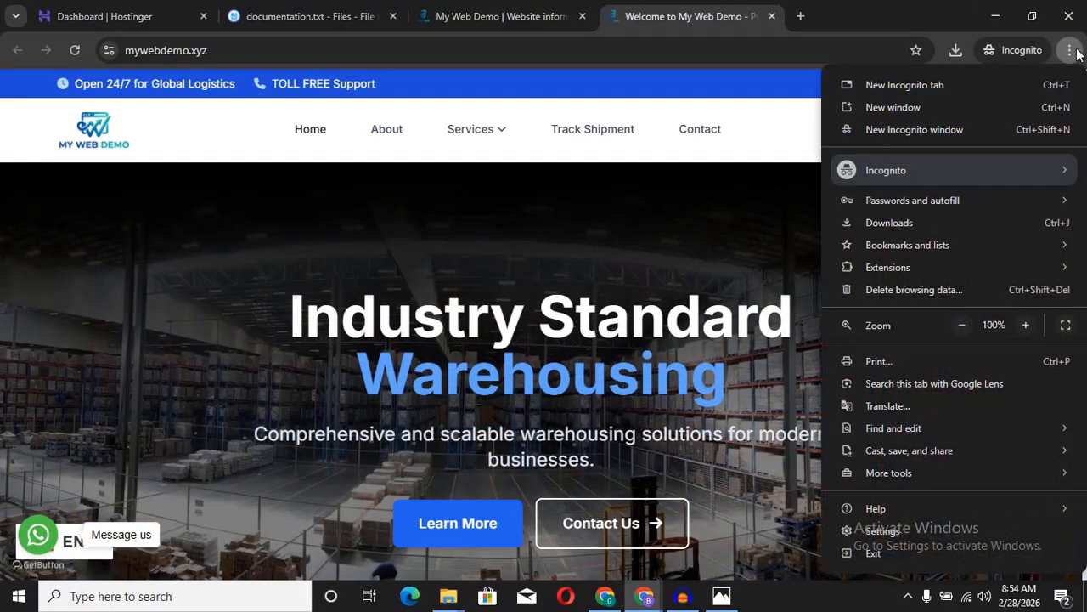
{"action": "left_click", "coordinate": [1072, 51]}
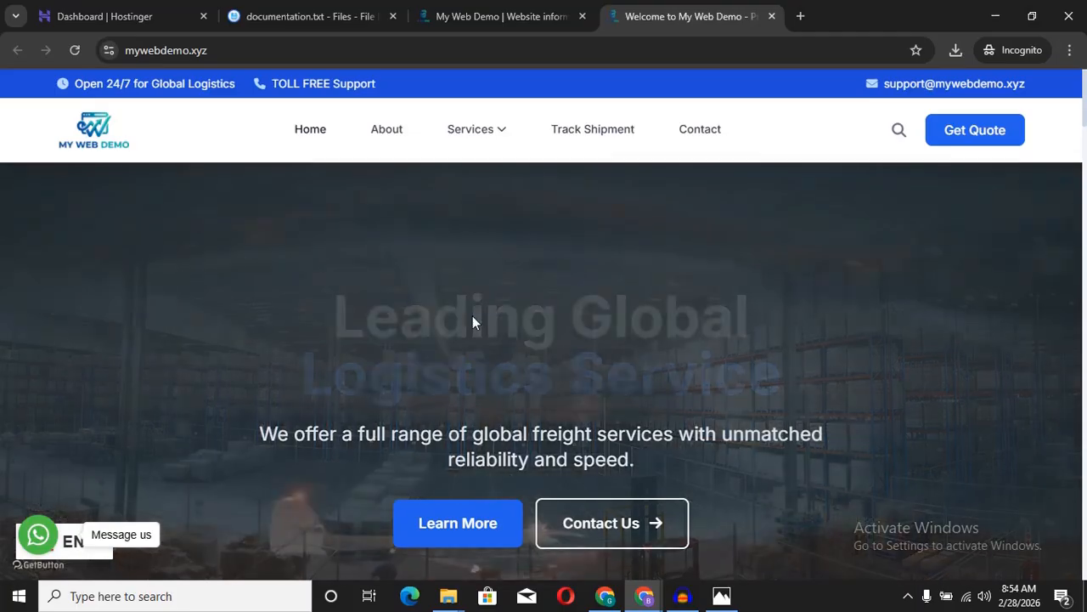
{"action": "scroll", "coordinate": [474, 321], "scroll_direction": "down", "scroll_amount": 7}
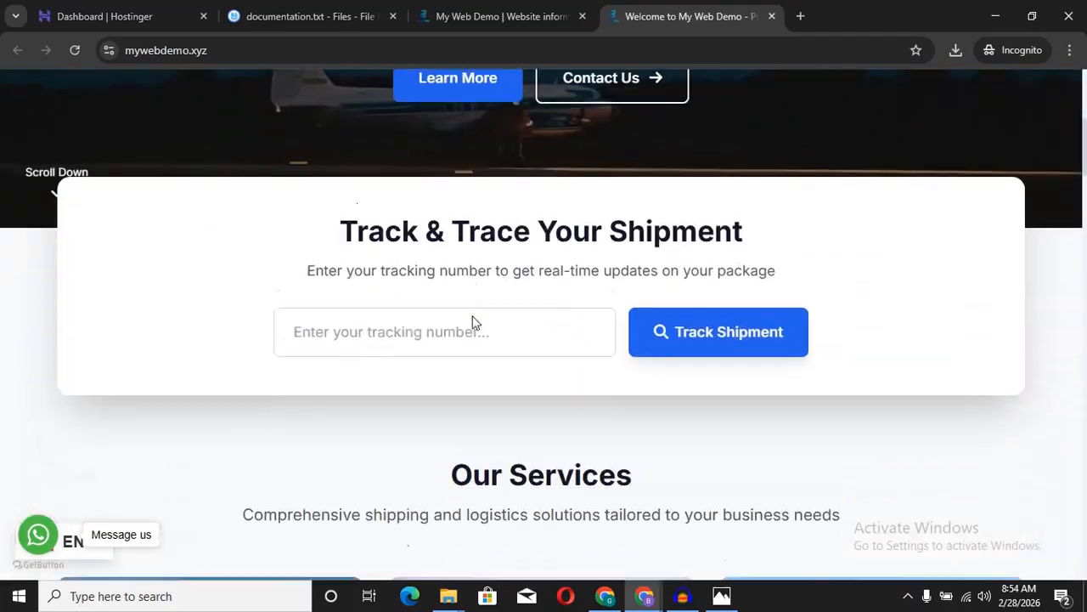
{"action": "scroll", "coordinate": [474, 321], "scroll_direction": "up", "scroll_amount": 7}
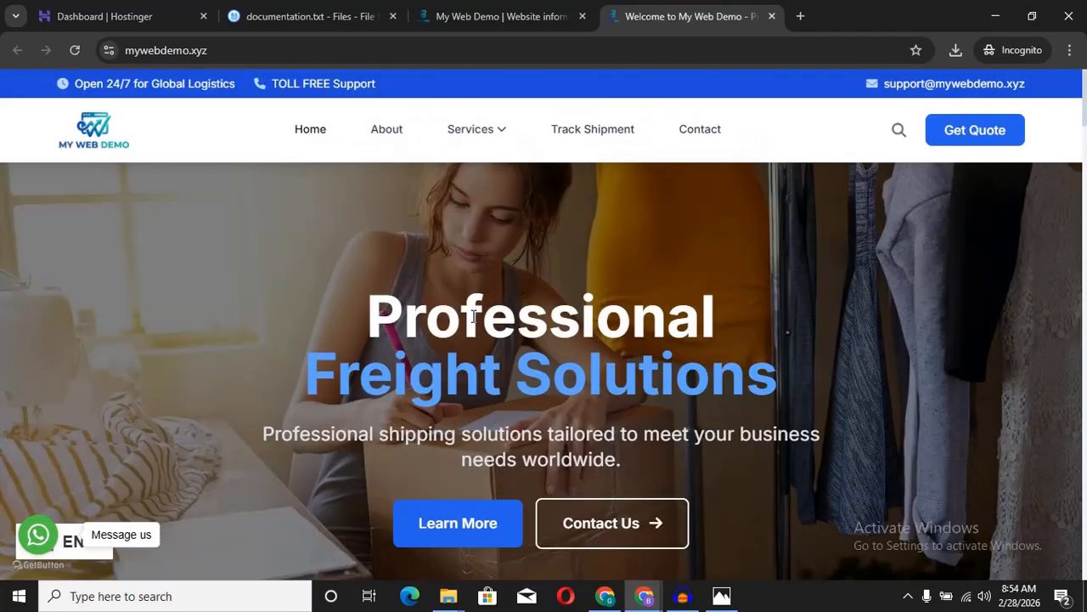
{"action": "left_click", "coordinate": [536, 20]}
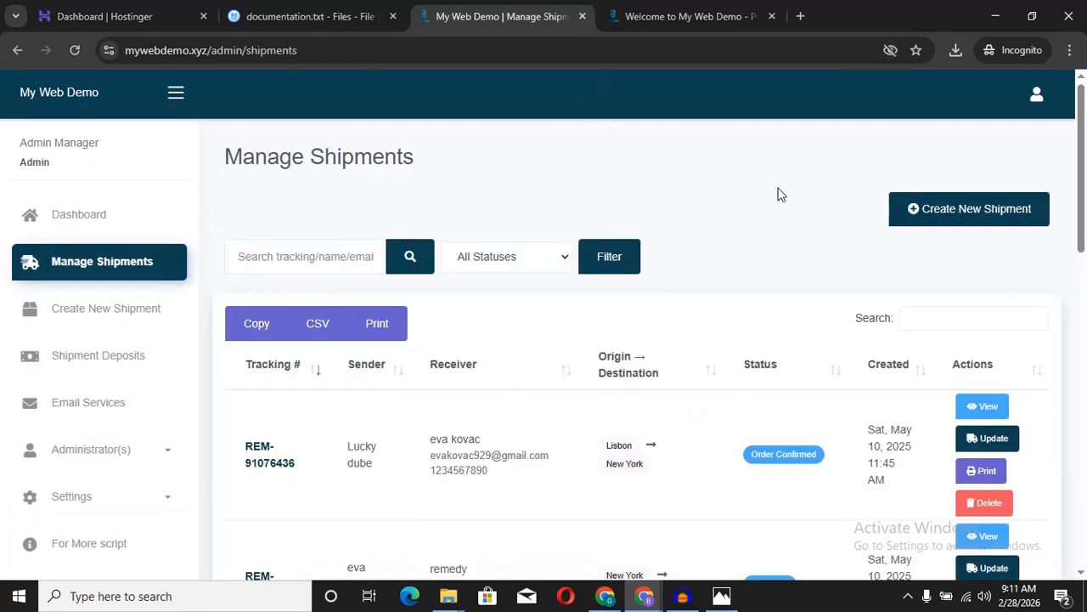
Step: Scroll through the blank shipment form's sender, receiver, shipment and cost sections, returning to Sender Information
{"action": "scroll", "coordinate": [782, 195], "scroll_direction": "down", "scroll_amount": 1}
{"action": "scroll", "coordinate": [782, 195], "scroll_direction": "up", "scroll_amount": 1}
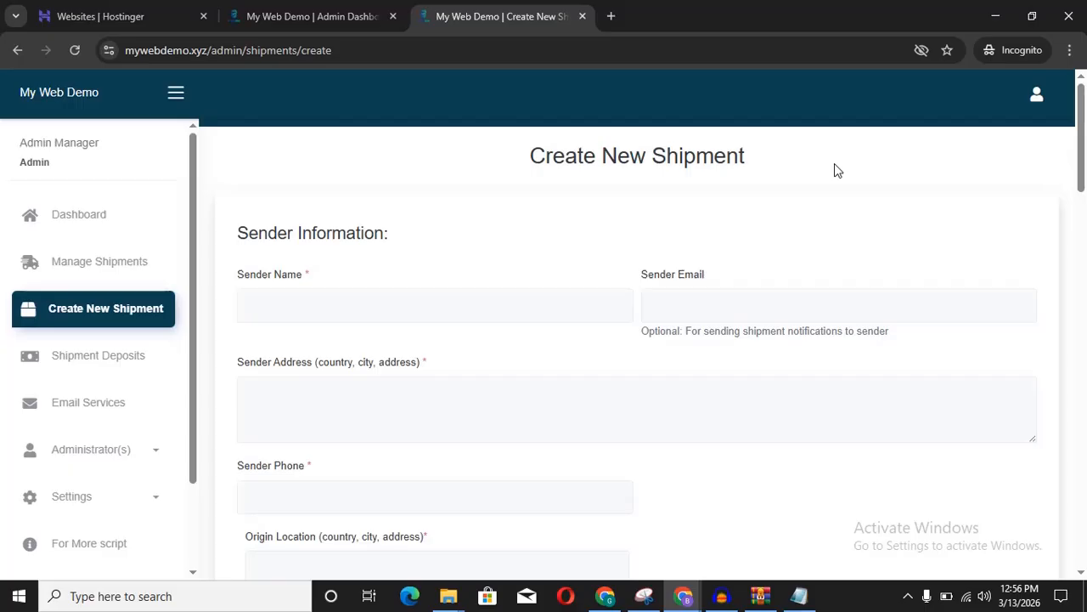
{"action": "scroll", "coordinate": [834, 170], "scroll_direction": "down", "scroll_amount": 1}
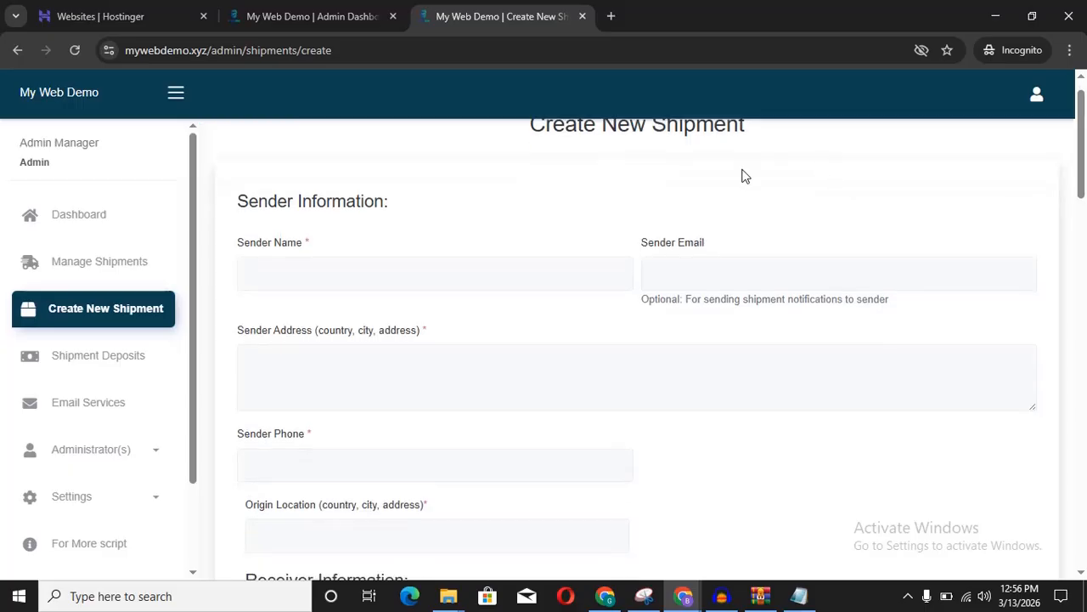
{"action": "scroll", "coordinate": [309, 215], "scroll_direction": "down", "scroll_amount": 4}
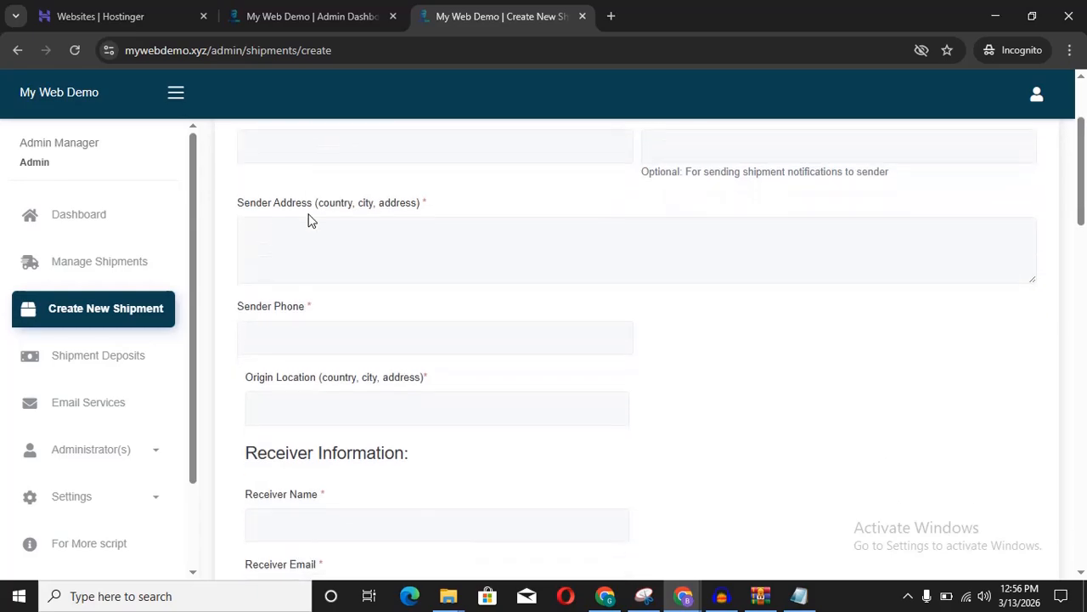
{"action": "scroll", "coordinate": [309, 263], "scroll_direction": "down", "scroll_amount": 6}
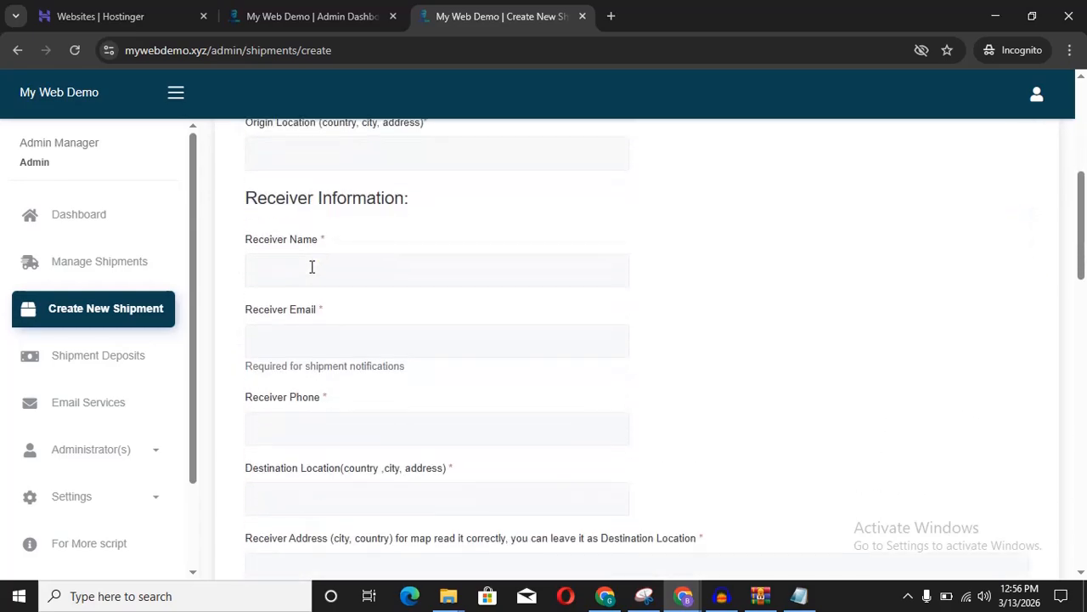
{"action": "scroll", "coordinate": [304, 236], "scroll_direction": "down", "scroll_amount": 6}
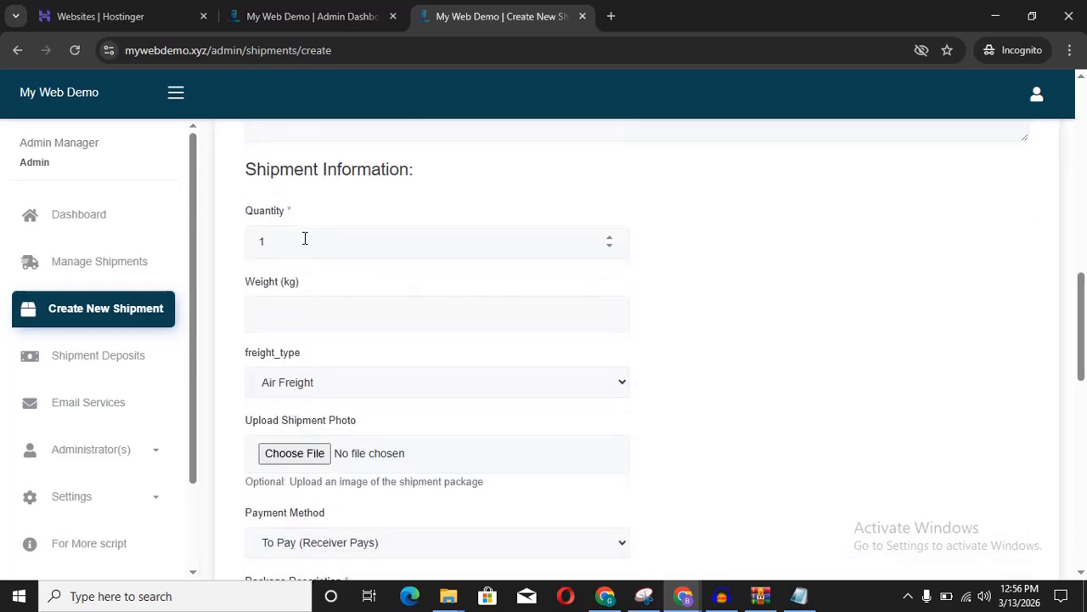
{"action": "scroll", "coordinate": [311, 290], "scroll_direction": "down", "scroll_amount": 5}
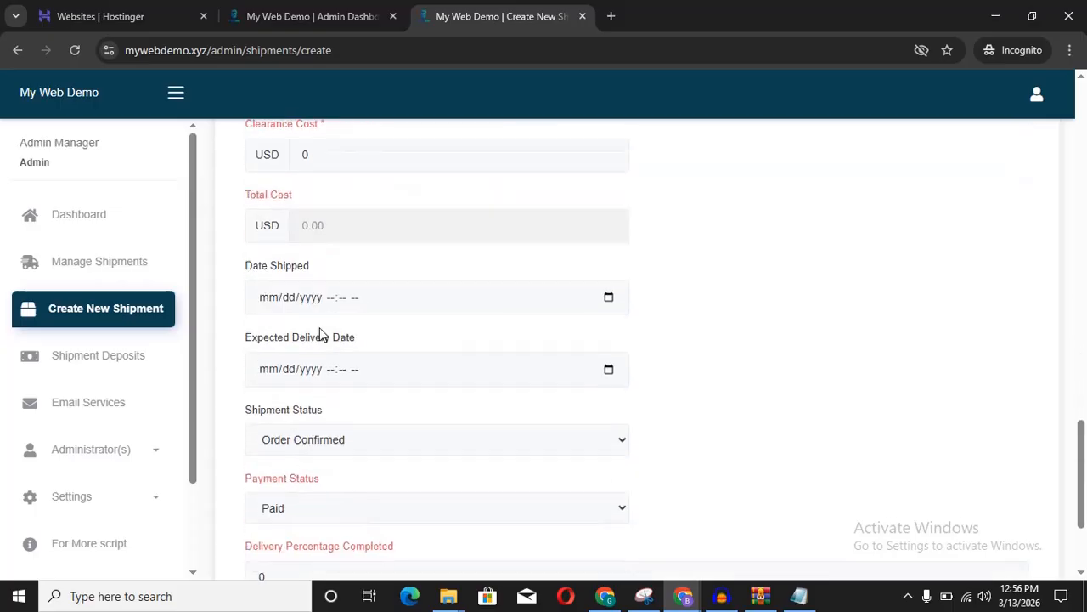
{"action": "scroll", "coordinate": [318, 332], "scroll_direction": "up", "scroll_amount": 5}
{"action": "scroll", "coordinate": [338, 234], "scroll_direction": "up", "scroll_amount": 15}
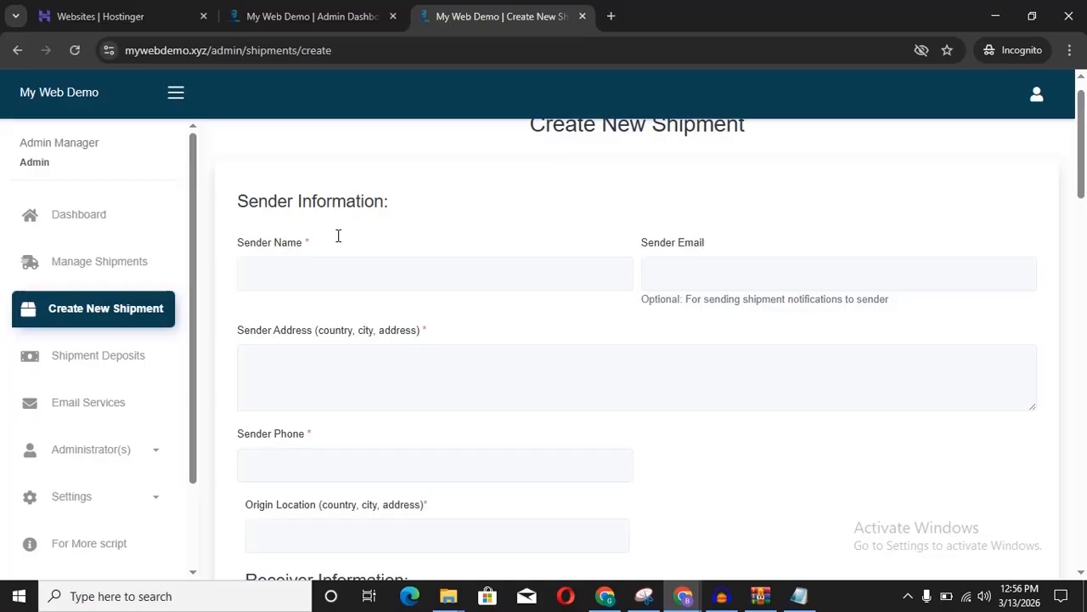
Step: Enter a person's name in the Sender Name field
{"action": "left_click", "coordinate": [328, 265]}
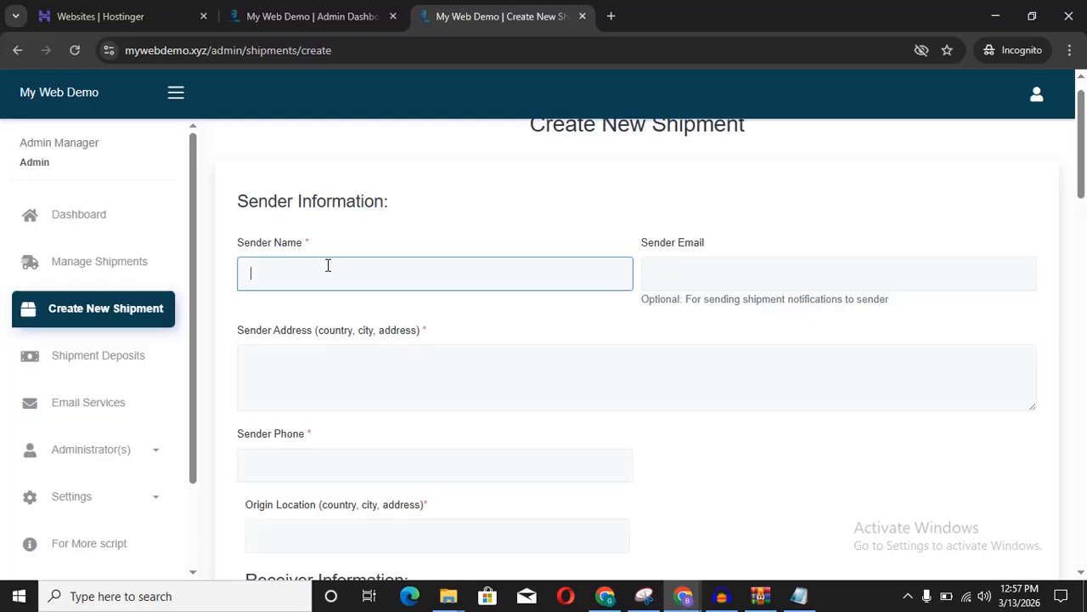
{"action": "left_click", "coordinate": [144, 56]}
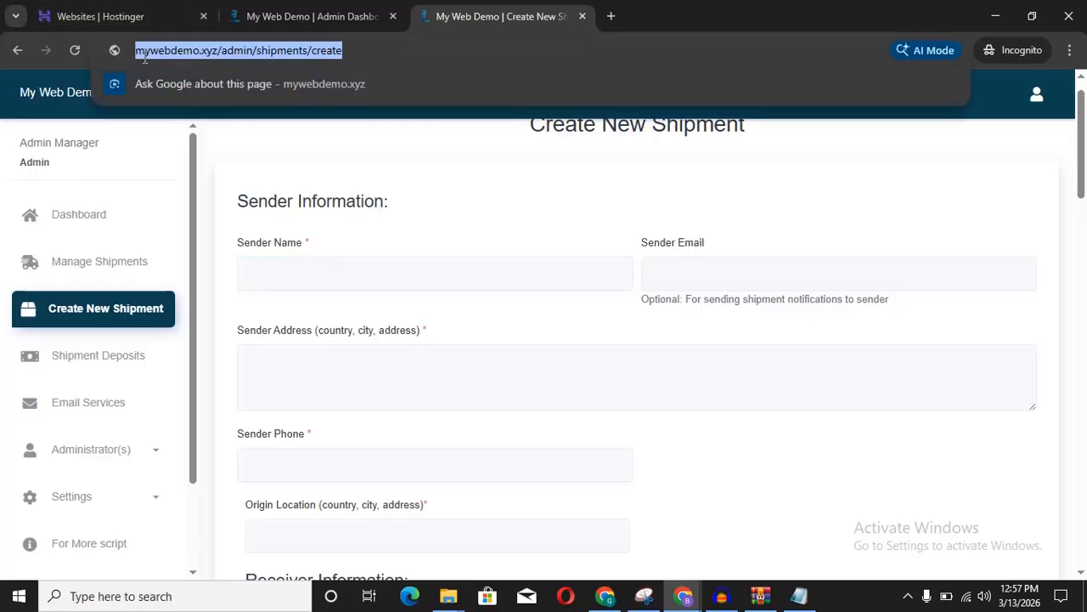
{"action": "left_click", "coordinate": [294, 273]}
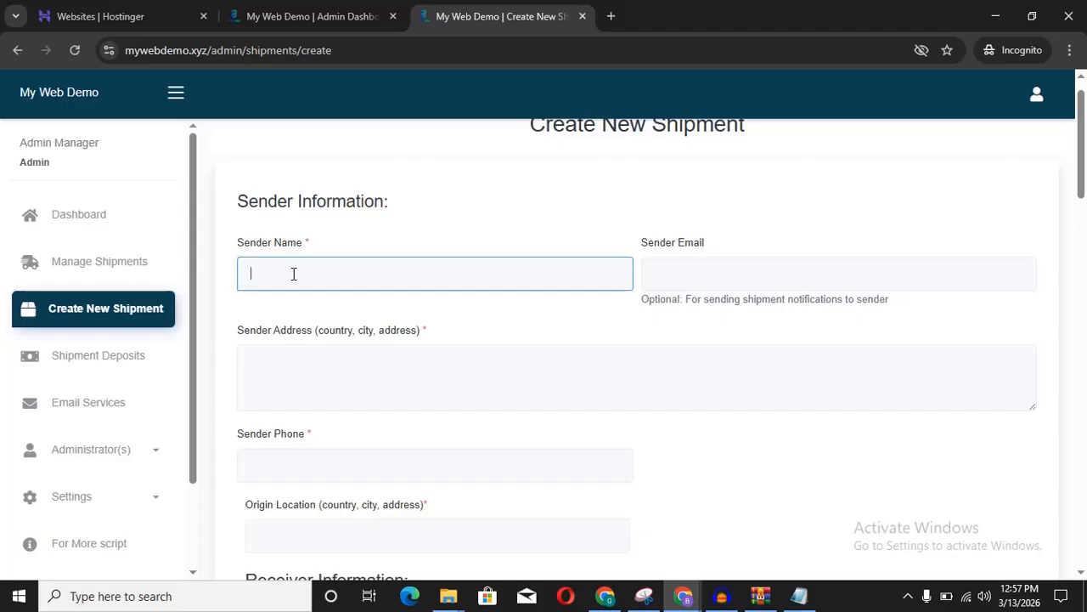
{"action": "left_click", "coordinate": [723, 274]}
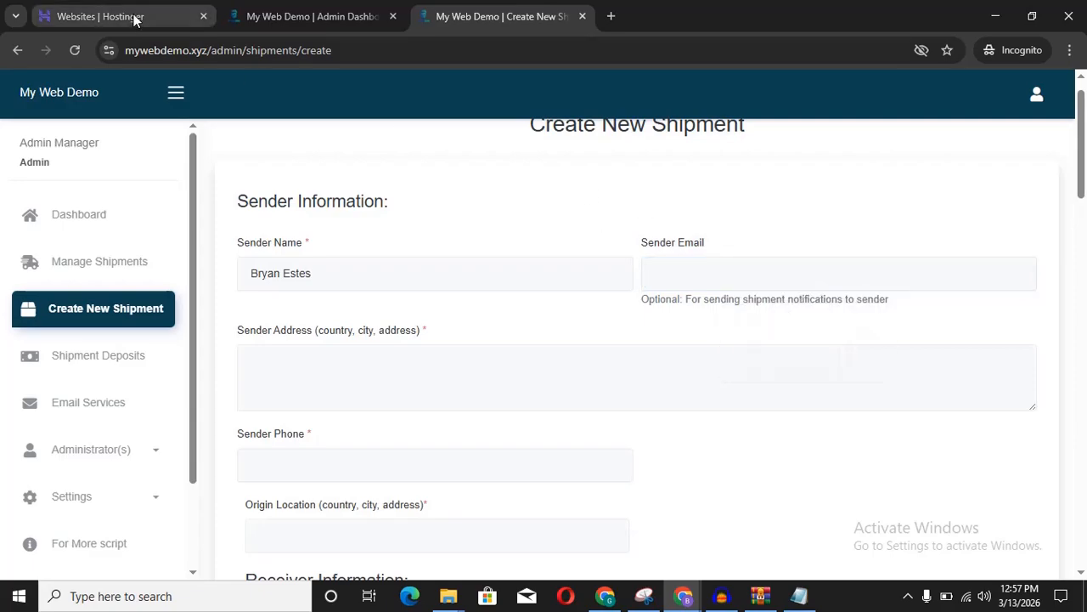
{"action": "left_click", "coordinate": [152, 51]}
{"action": "left_click", "coordinate": [152, 54]}
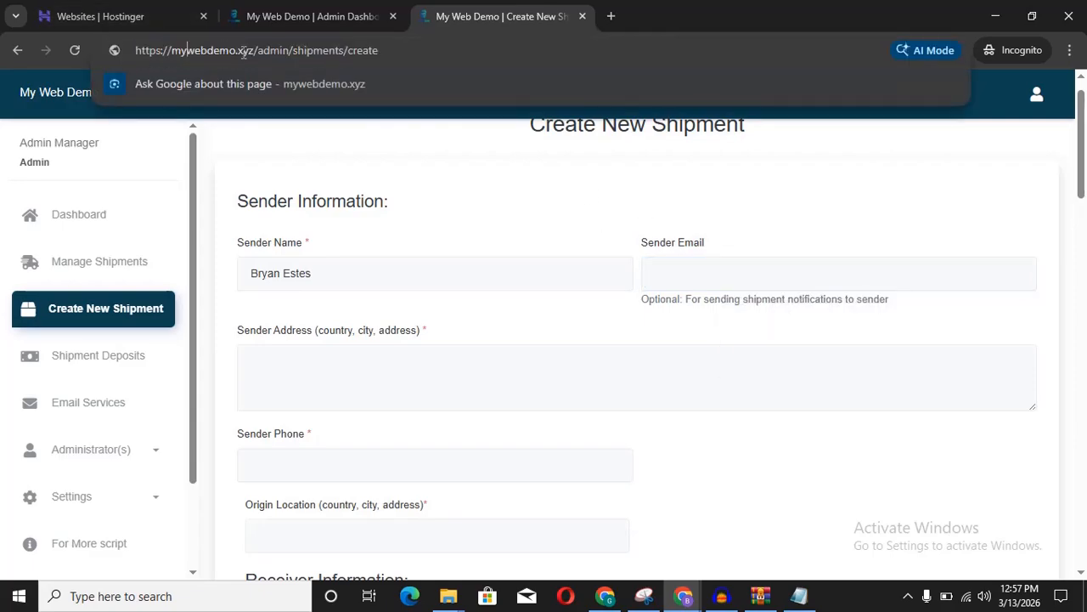
{"action": "left_click_drag", "start_coordinate": [256, 53], "coordinate": [174, 58]}
{"action": "right_click", "coordinate": [210, 53]}
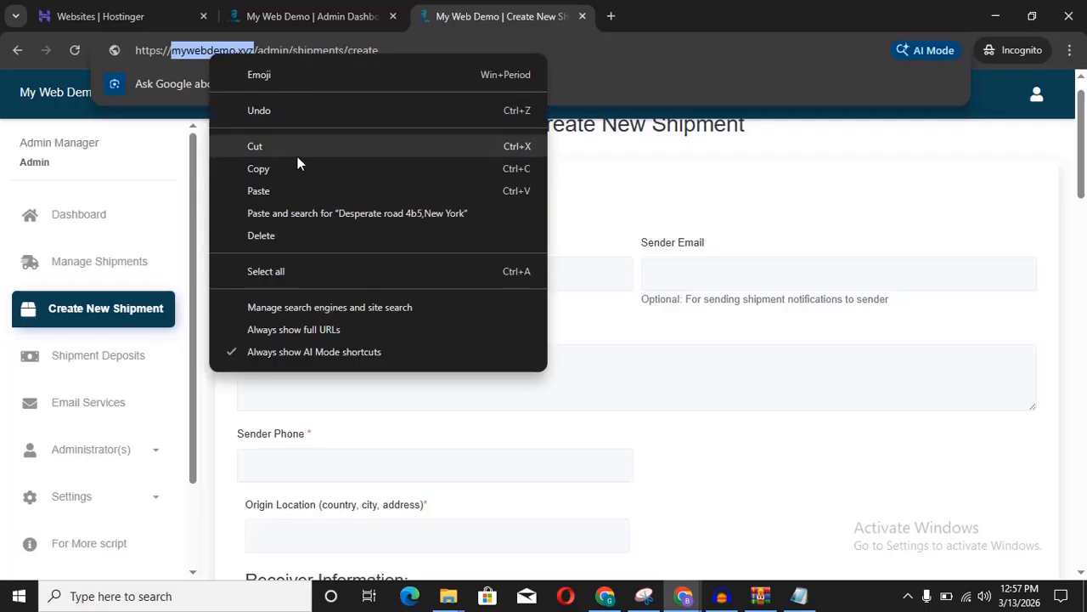
{"action": "left_click", "coordinate": [277, 168]}
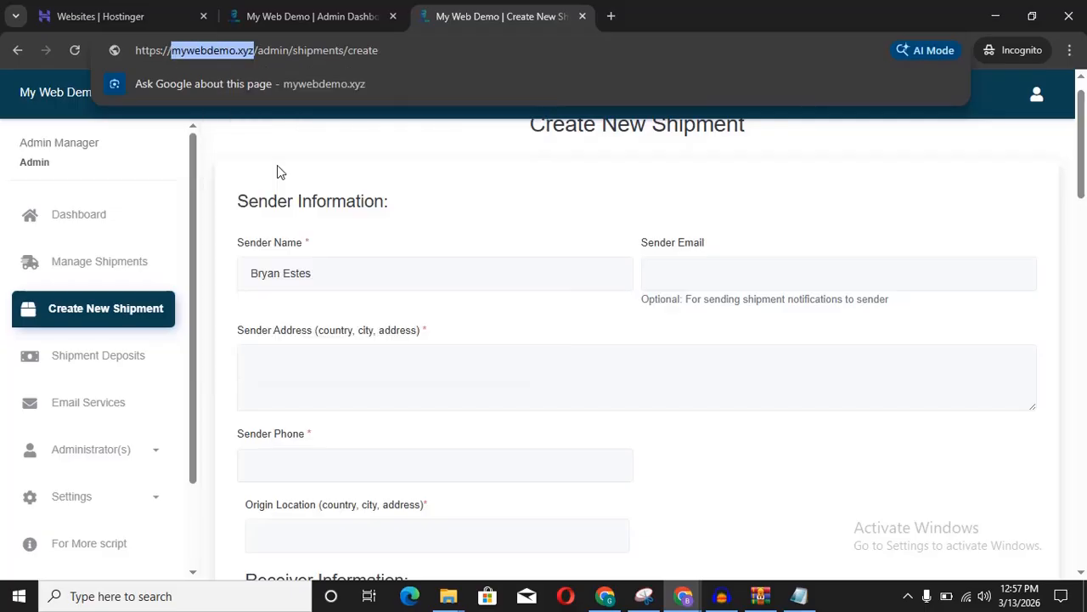
{"action": "left_click", "coordinate": [711, 274]}
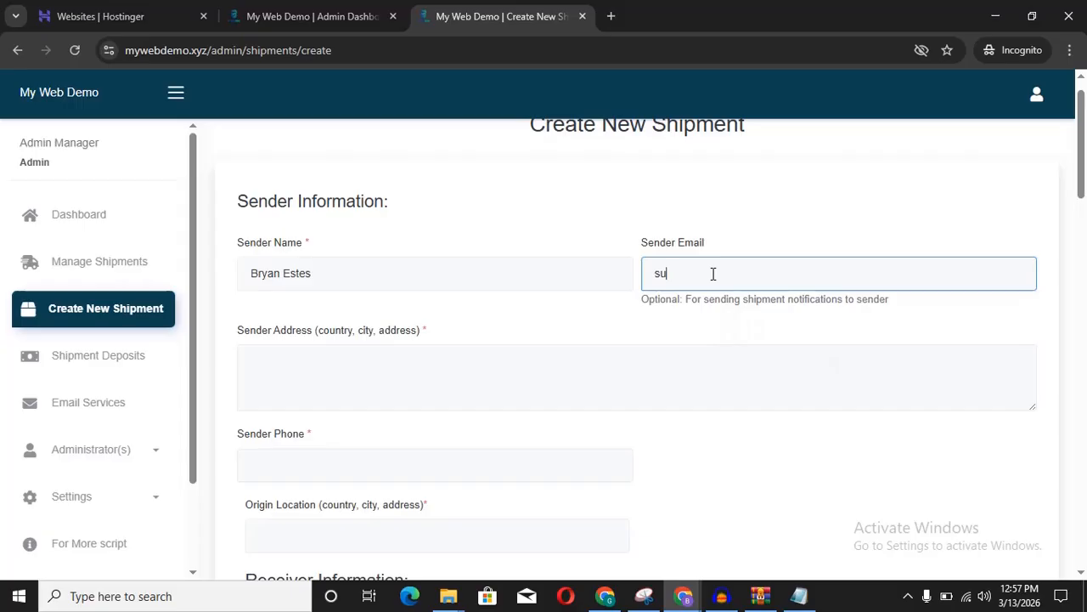
{"action": "key", "text": "ctrl+v"}
Step: Replace the sender name with 'My Web Demo Logistics Company Ltd', correcting Logistics via spellcheck
{"action": "left_click_drag", "start_coordinate": [442, 274], "coordinate": [241, 273]}
{"action": "type", "text": "M"}
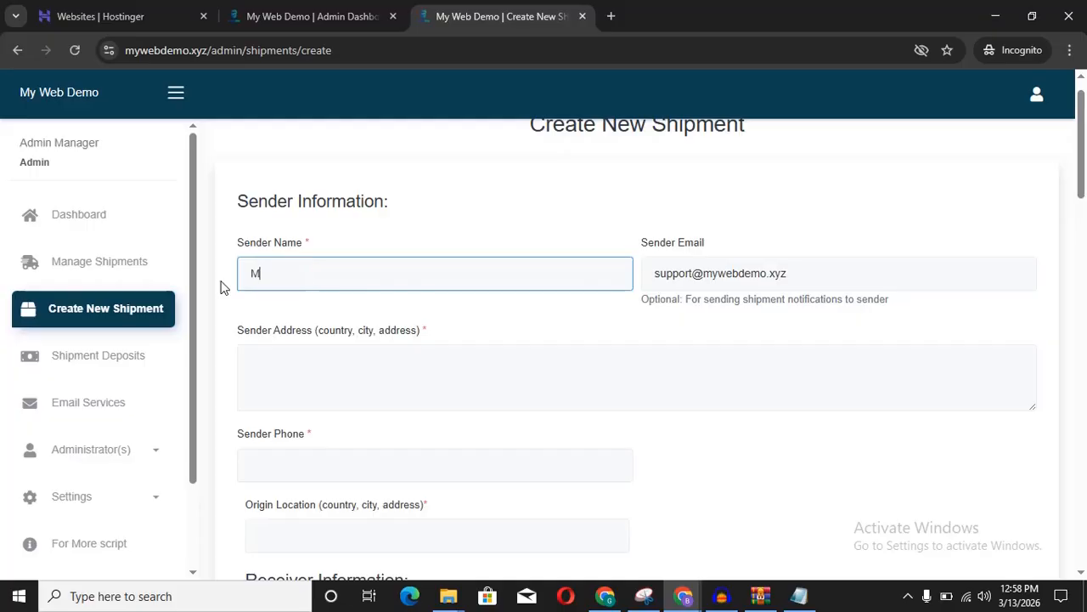
{"action": "type", "text": "y Web Demo Logictis"}
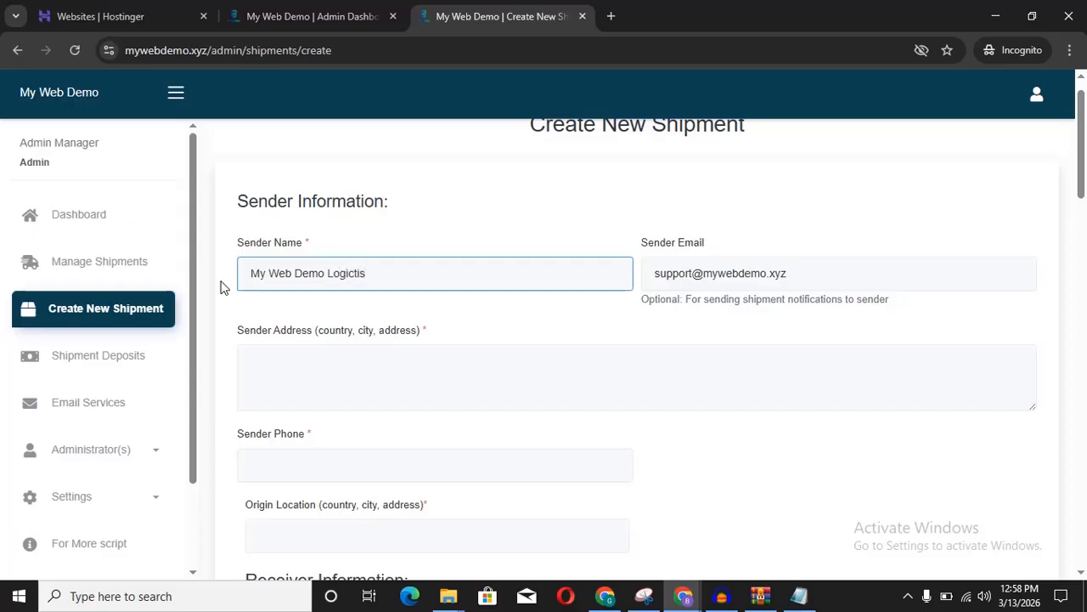
{"action": "key", "text": "BackSpace"}
{"action": "type", "text": "cs Company "}
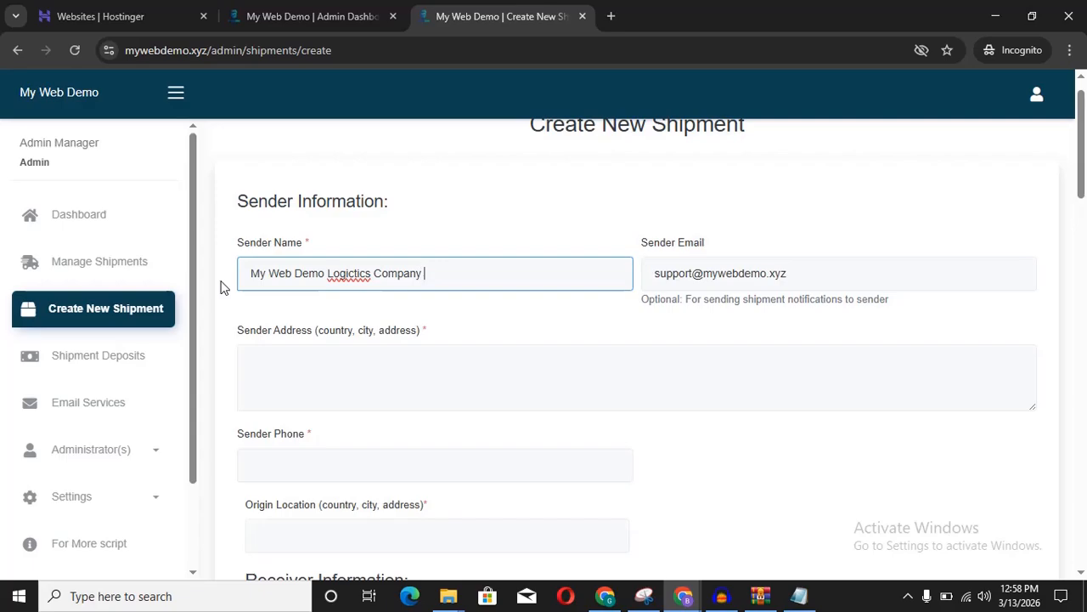
{"action": "type", "text": "Ltd"}
{"action": "right_click", "coordinate": [351, 272]}
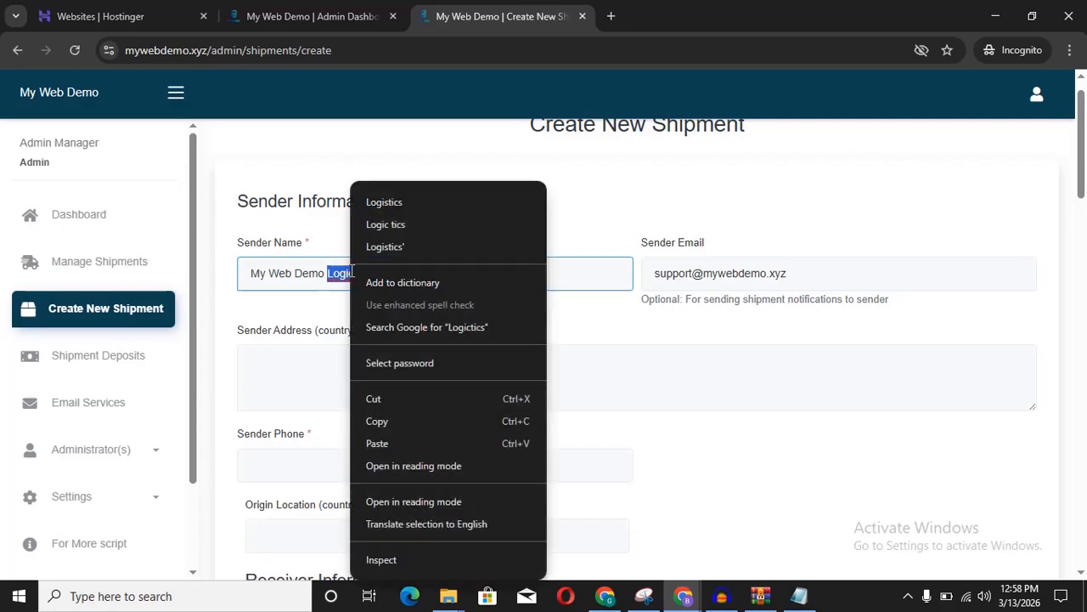
{"action": "left_click", "coordinate": [384, 202]}
{"action": "scroll", "coordinate": [301, 268], "scroll_direction": "down", "scroll_amount": 1}
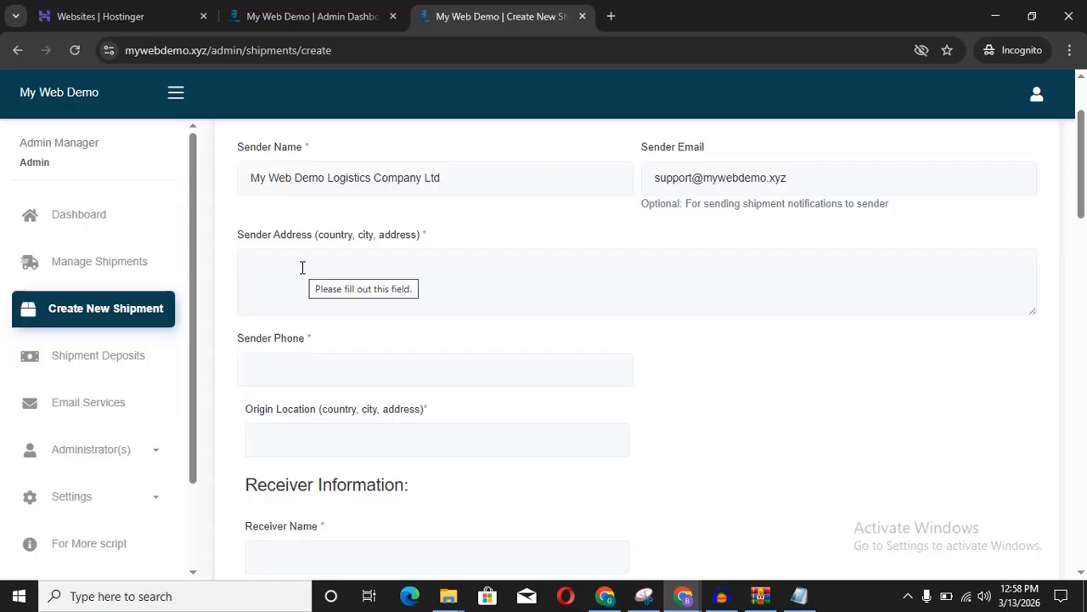
Step: Enter 'Lagos, Nigeria' as the Sender Address
{"action": "left_click", "coordinate": [301, 268]}
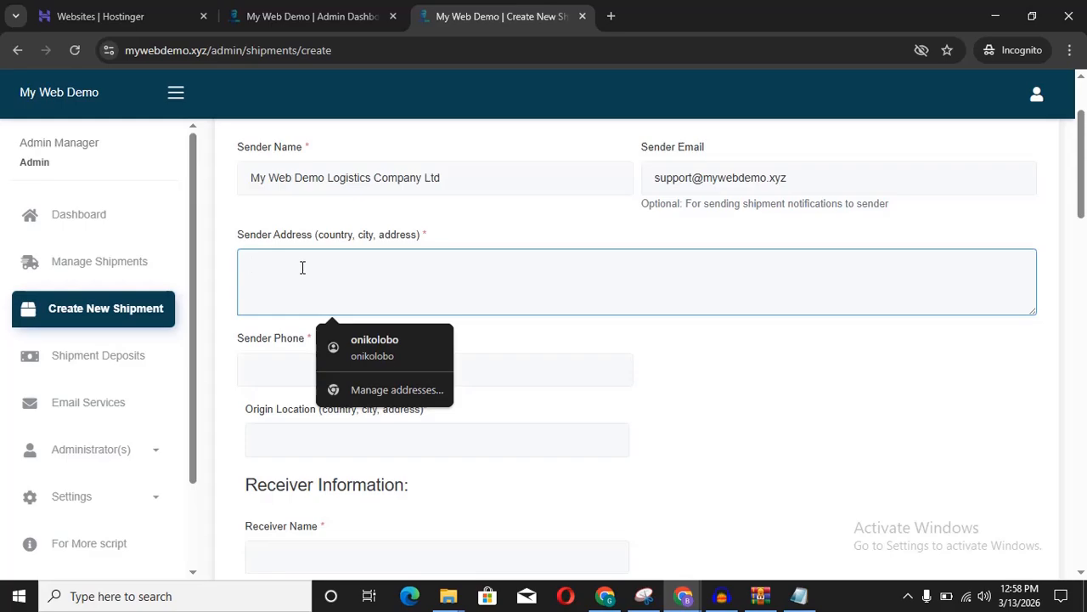
{"action": "type", "text": "Lagos Nigeria"}
{"action": "left_click", "coordinate": [283, 268]}
{"action": "type", "text": ","}
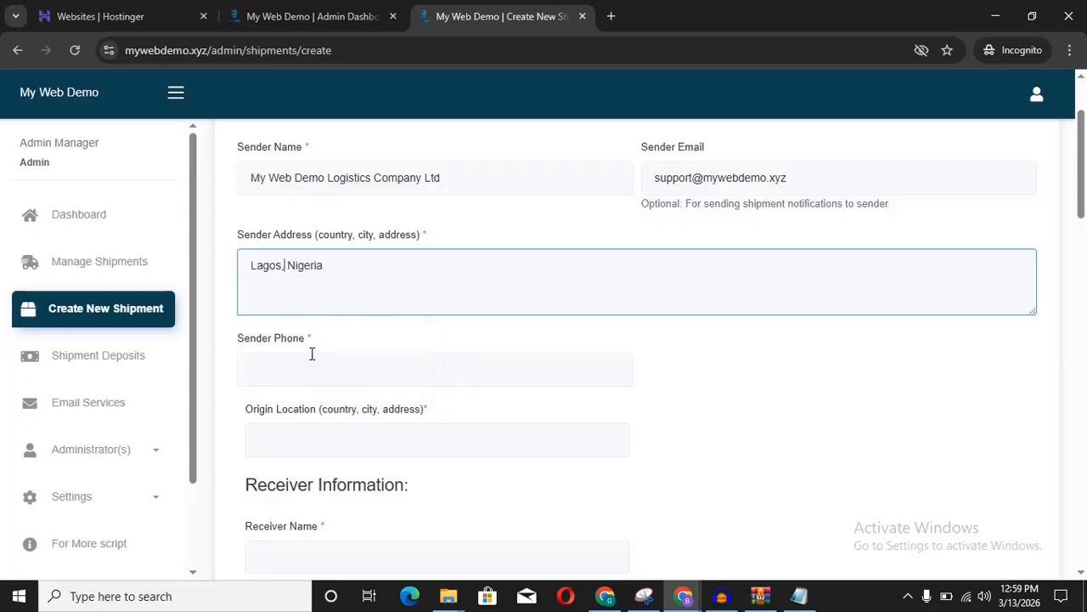
{"action": "left_click", "coordinate": [495, 334]}
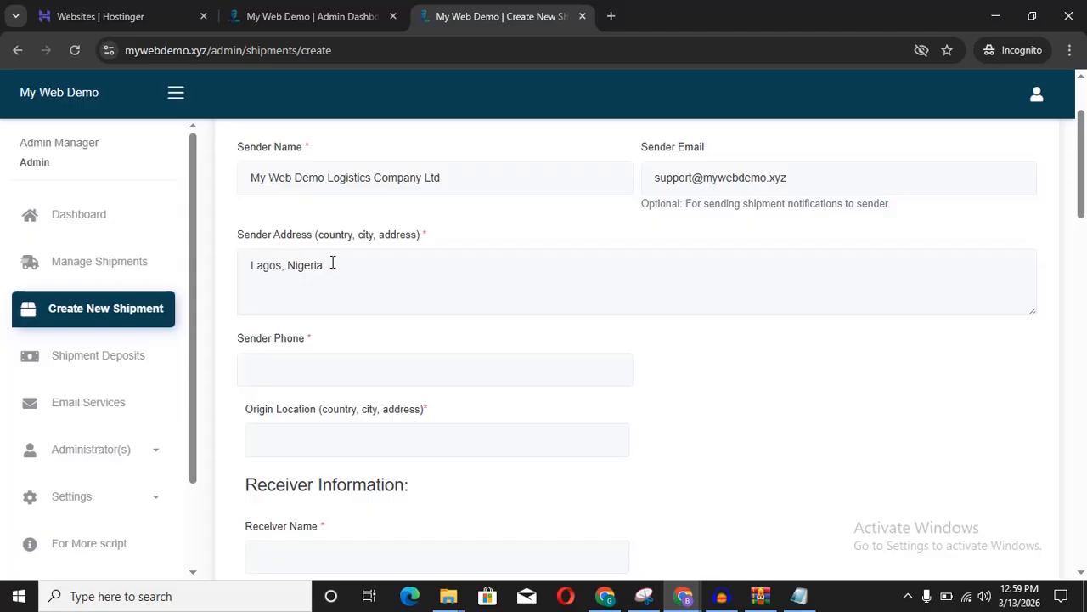
Step: Enter a placeholder number in the Sender Phone field
{"action": "left_click", "coordinate": [347, 370]}
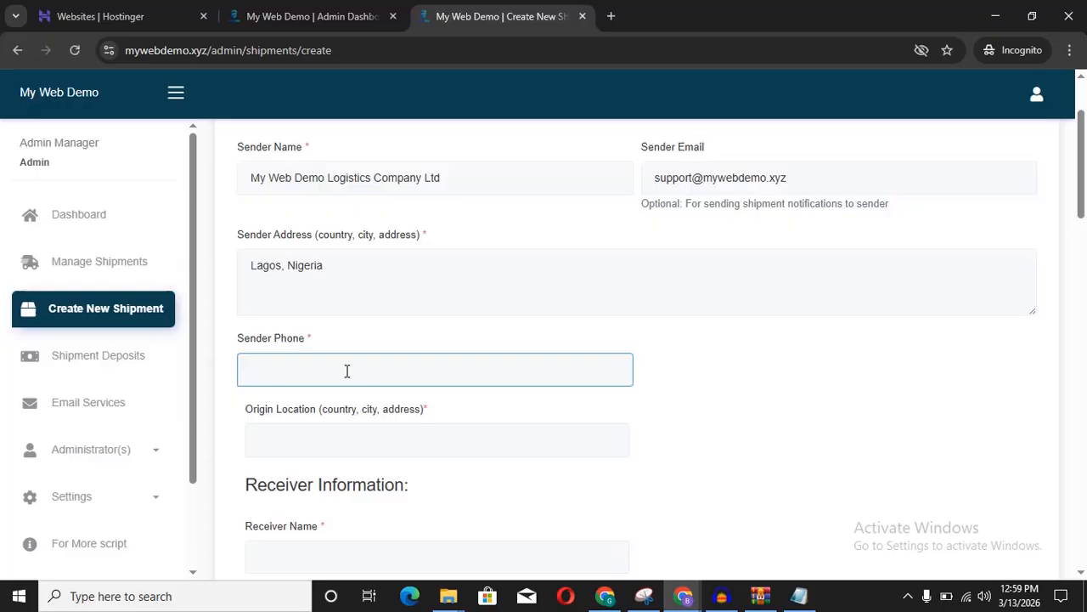
{"action": "type", "text": "1234567890"}
{"action": "key", "text": "Tab"}
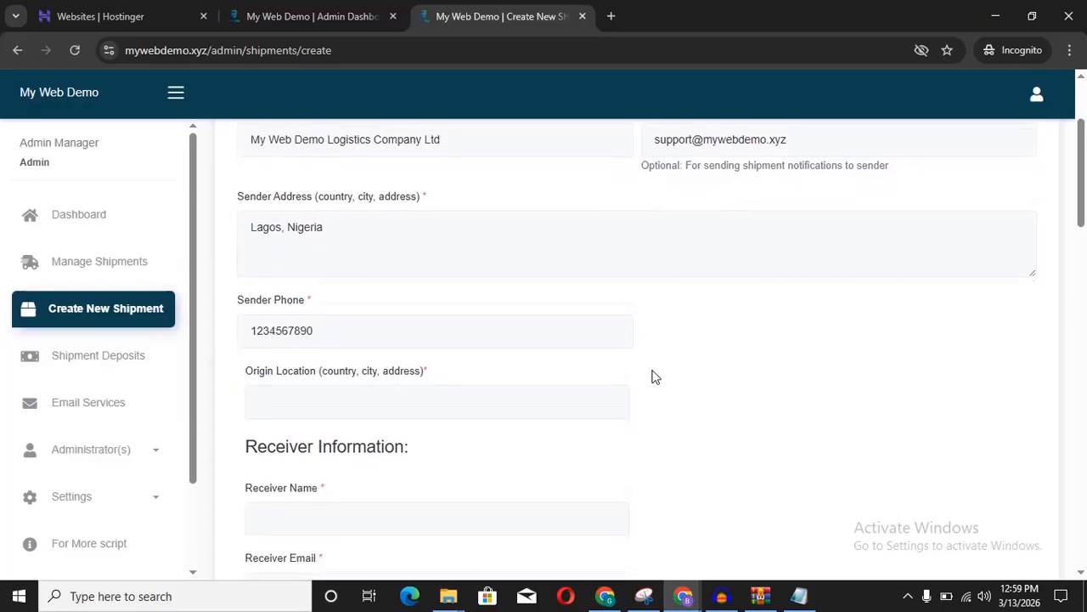
{"action": "left_click", "coordinate": [447, 350]}
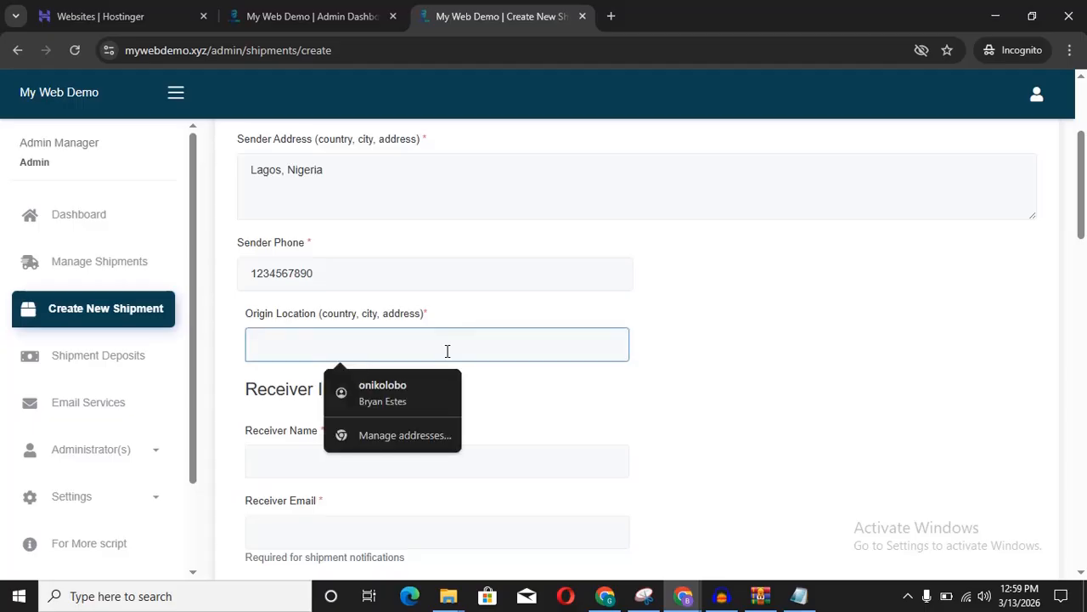
{"action": "left_click", "coordinate": [691, 330]}
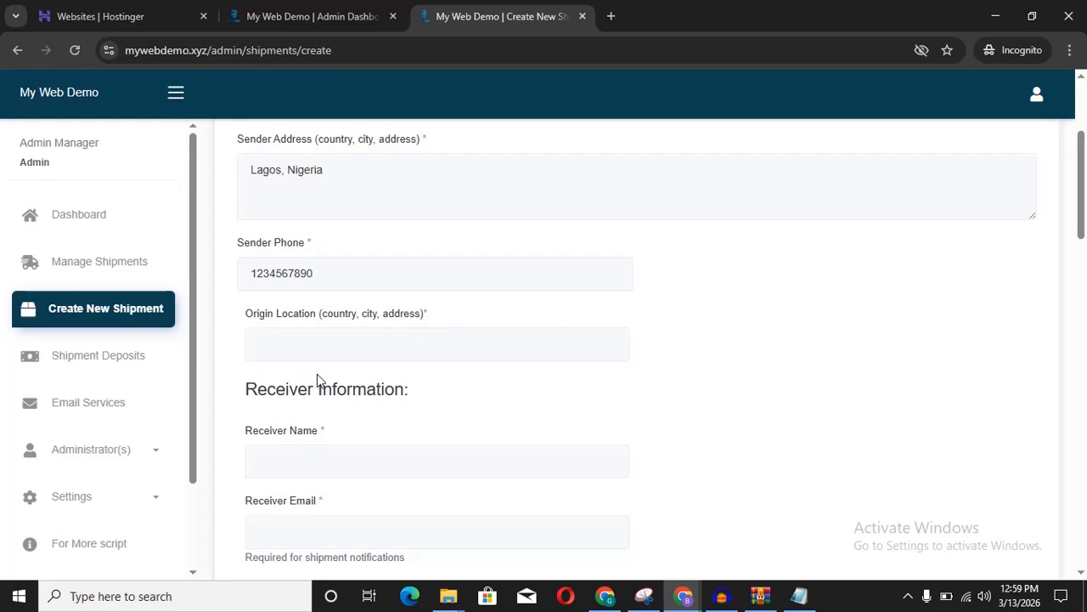
Step: Set the Origin Location to 'Maryland Ikeja Lagos'
{"action": "left_click", "coordinate": [329, 344]}
{"action": "type", "text": "M"}
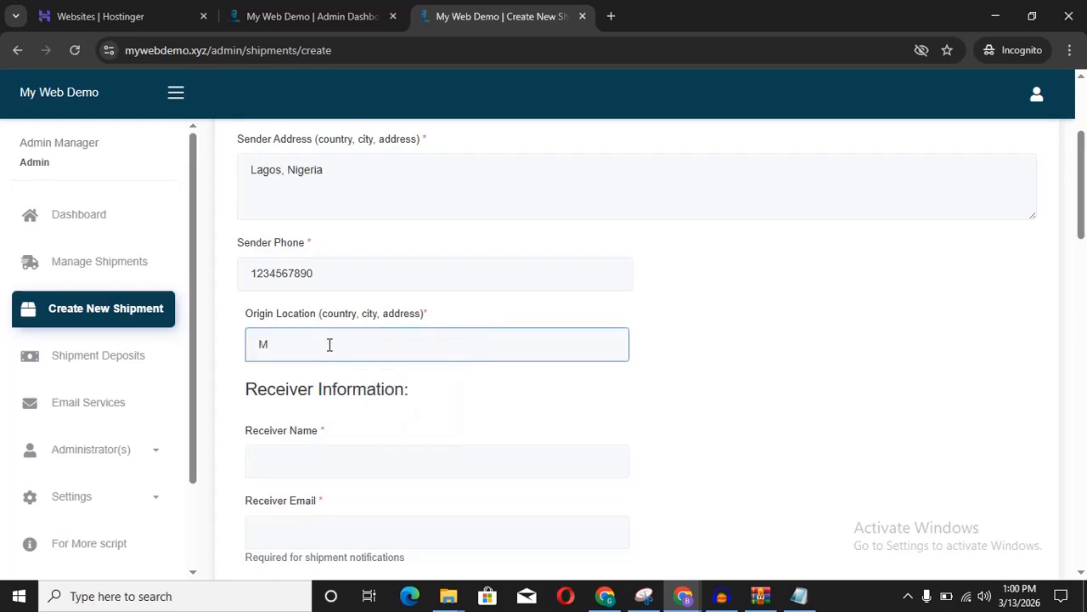
{"action": "type", "text": "aryland Ikeja Lagos"}
{"action": "left_click", "coordinate": [694, 340]}
{"action": "scroll", "coordinate": [694, 340], "scroll_direction": "down", "scroll_amount": 1}
{"action": "scroll", "coordinate": [694, 340], "scroll_direction": "down", "scroll_amount": 2}
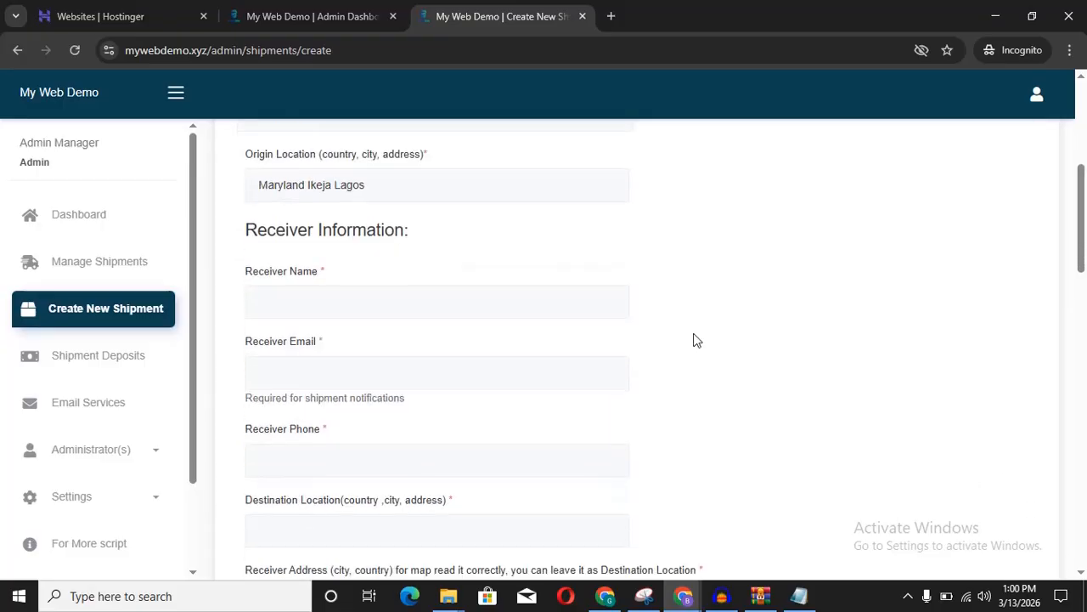
Step: Fill the receiver's name and e-mail from the browser's saved autofill suggestion
{"action": "left_click", "coordinate": [291, 241]}
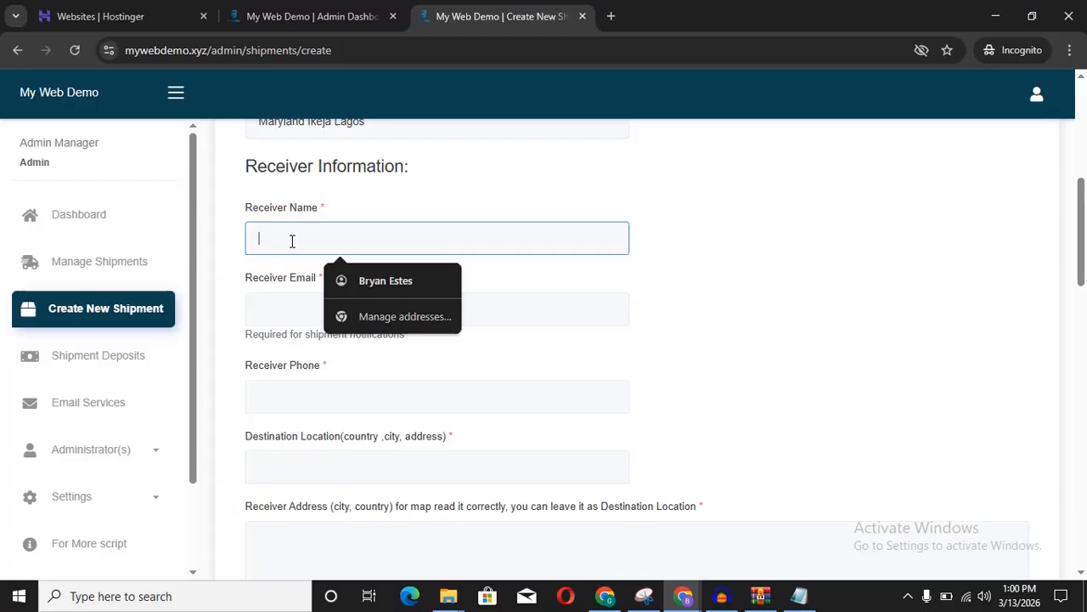
{"action": "left_click", "coordinate": [367, 279]}
{"action": "left_click", "coordinate": [393, 314]}
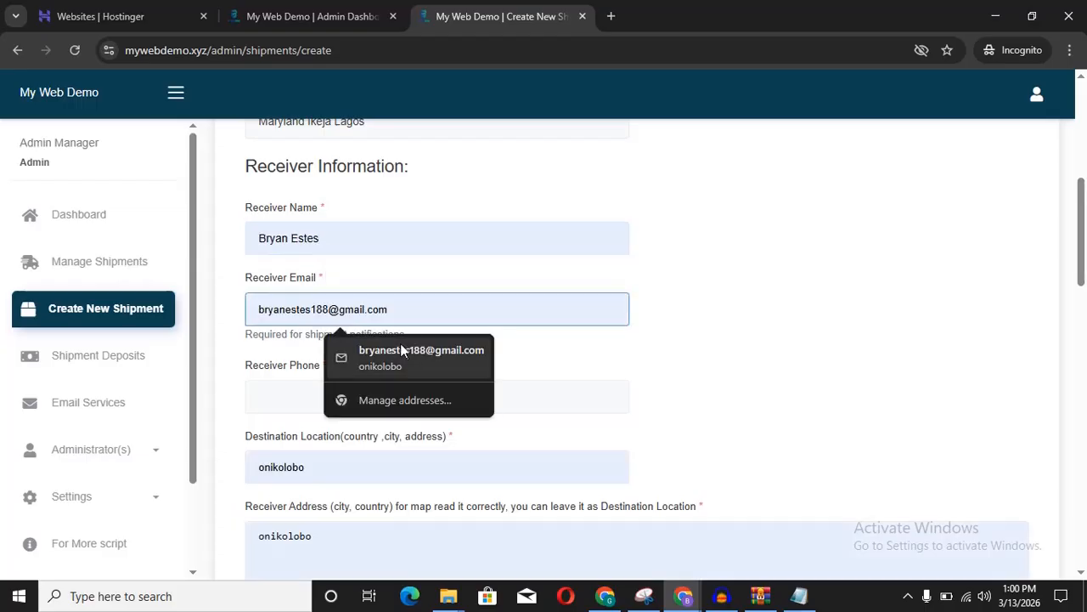
{"action": "left_click", "coordinate": [400, 345]}
{"action": "left_click", "coordinate": [762, 300]}
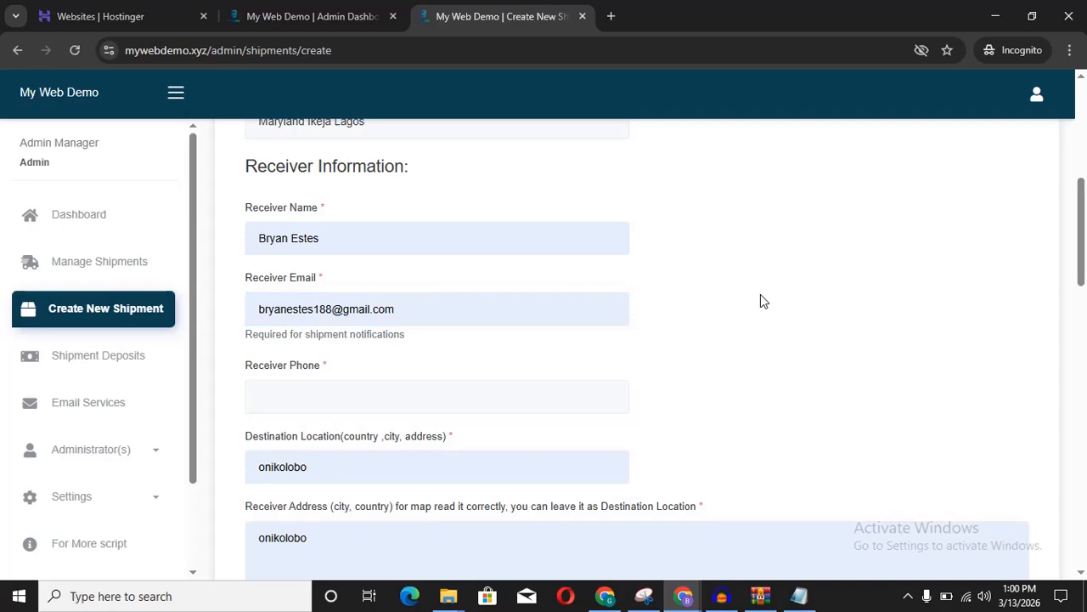
{"action": "scroll", "coordinate": [762, 300], "scroll_direction": "up", "scroll_amount": 1}
{"action": "scroll", "coordinate": [760, 302], "scroll_direction": "down", "scroll_amount": 1}
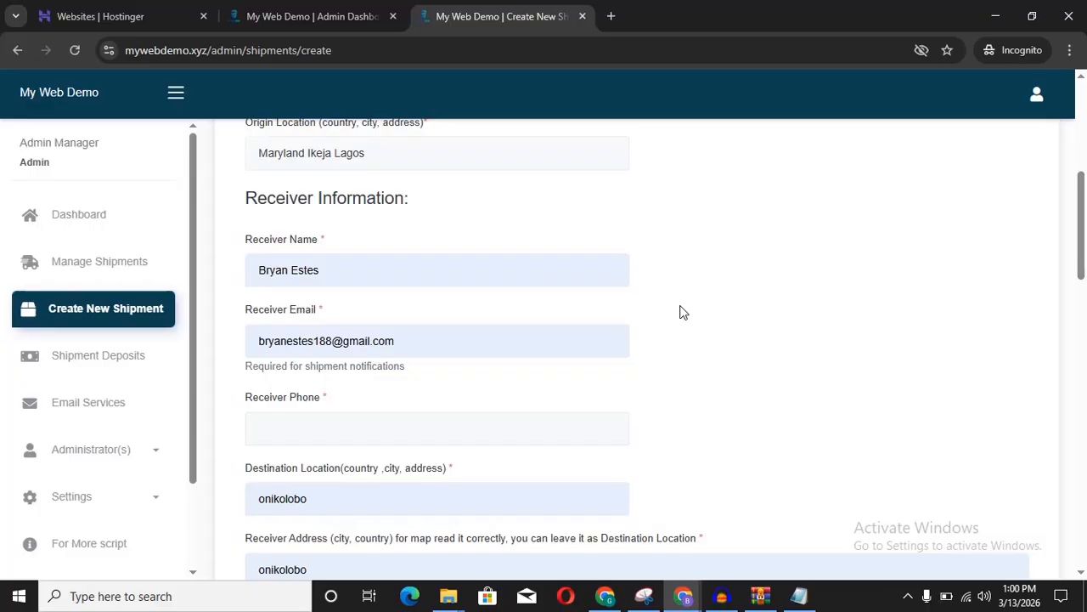
{"action": "scroll", "coordinate": [684, 313], "scroll_direction": "down", "scroll_amount": 1}
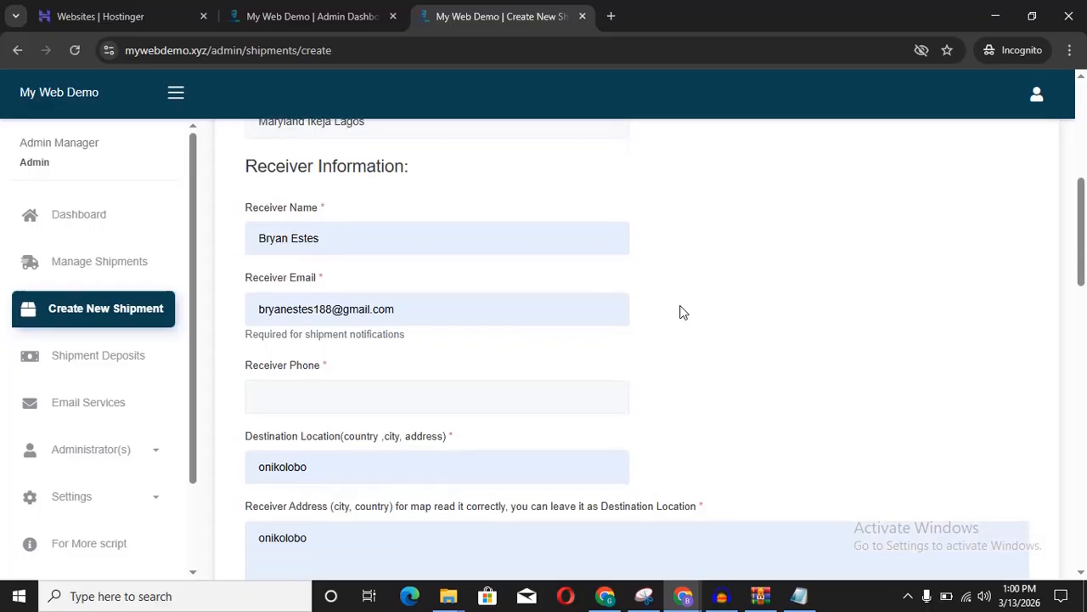
{"action": "scroll", "coordinate": [683, 312], "scroll_direction": "up", "scroll_amount": 1}
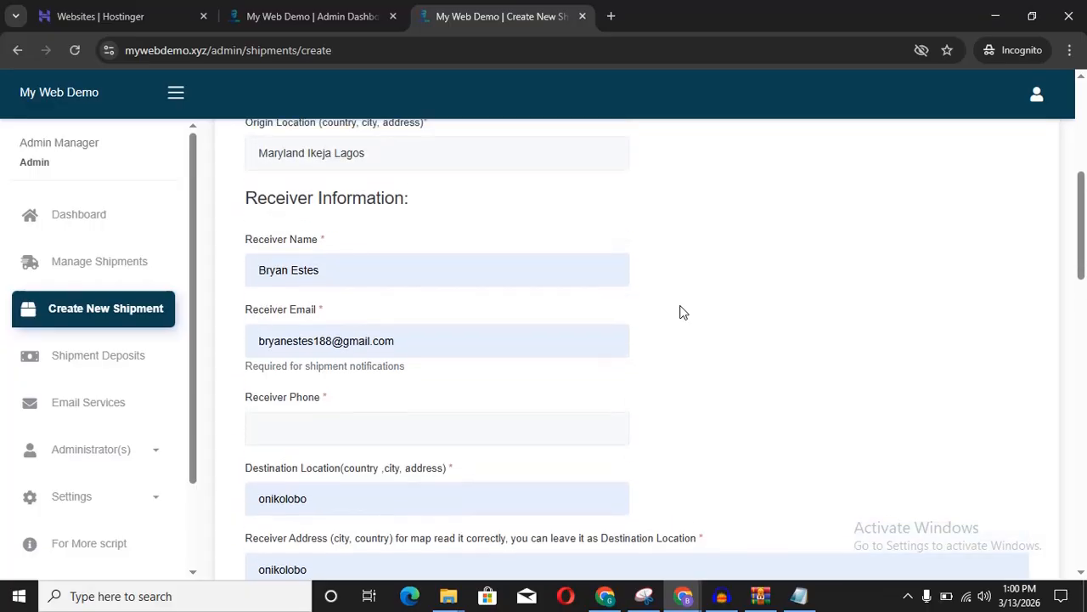
{"action": "scroll", "coordinate": [684, 313], "scroll_direction": "down", "scroll_amount": 4}
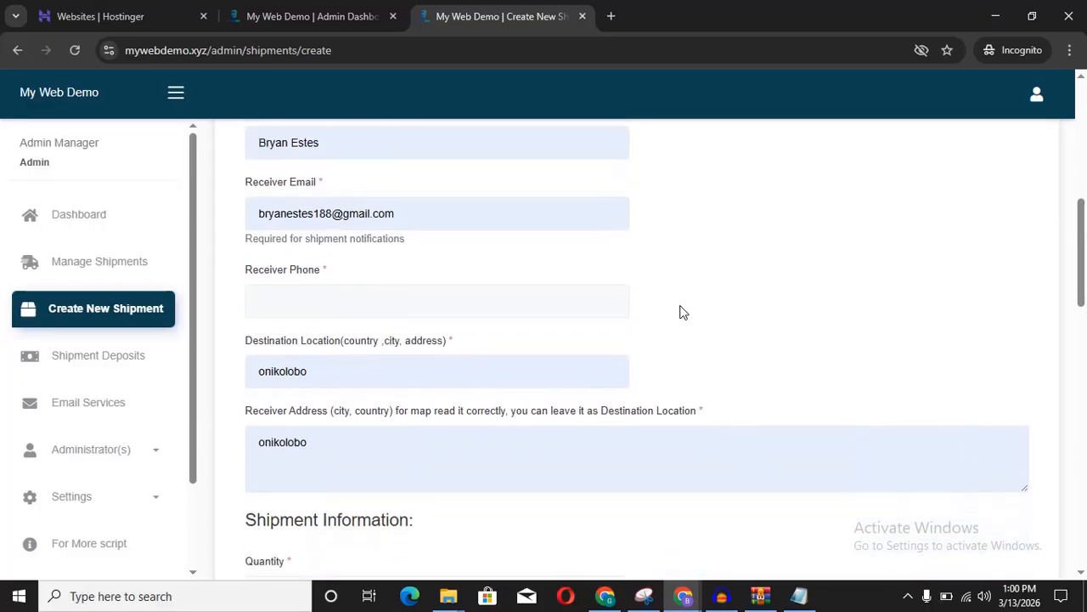
Step: Enter a placeholder receiver phone number and clear the autofilled destination and address fields
{"action": "left_click", "coordinate": [419, 306]}
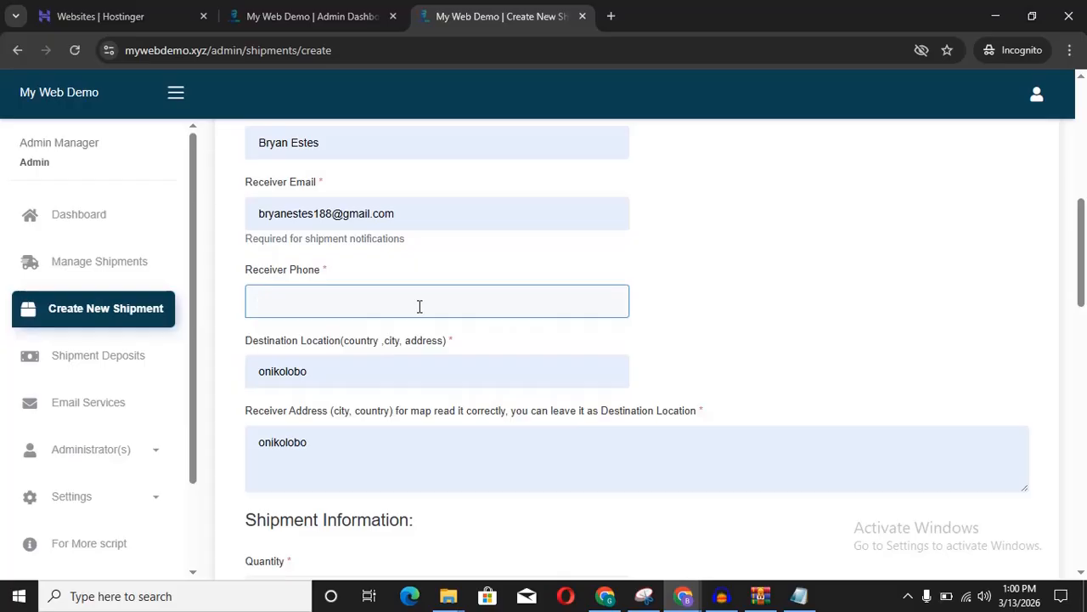
{"action": "type", "text": "1234567890"}
{"action": "left_click", "coordinate": [326, 379]}
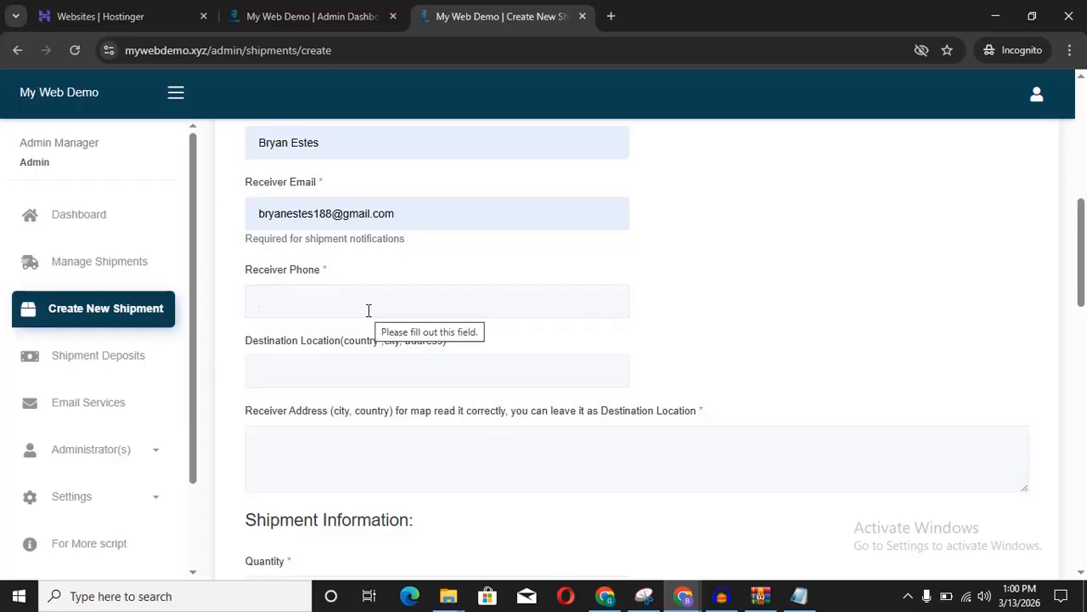
{"action": "left_click", "coordinate": [369, 311]}
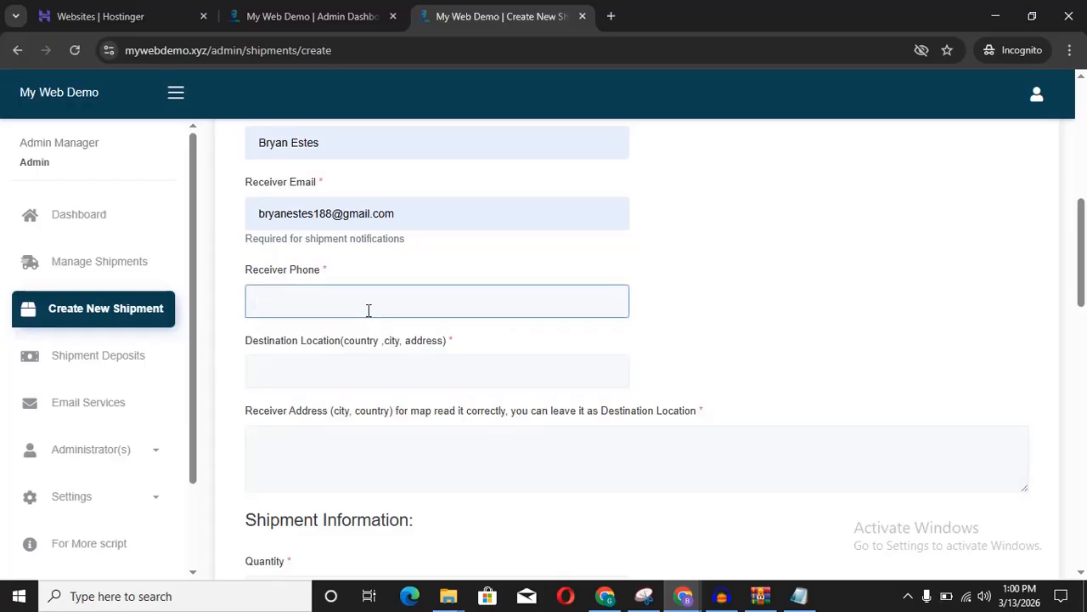
{"action": "type", "text": "1234567892"}
{"action": "left_click", "coordinate": [659, 290]}
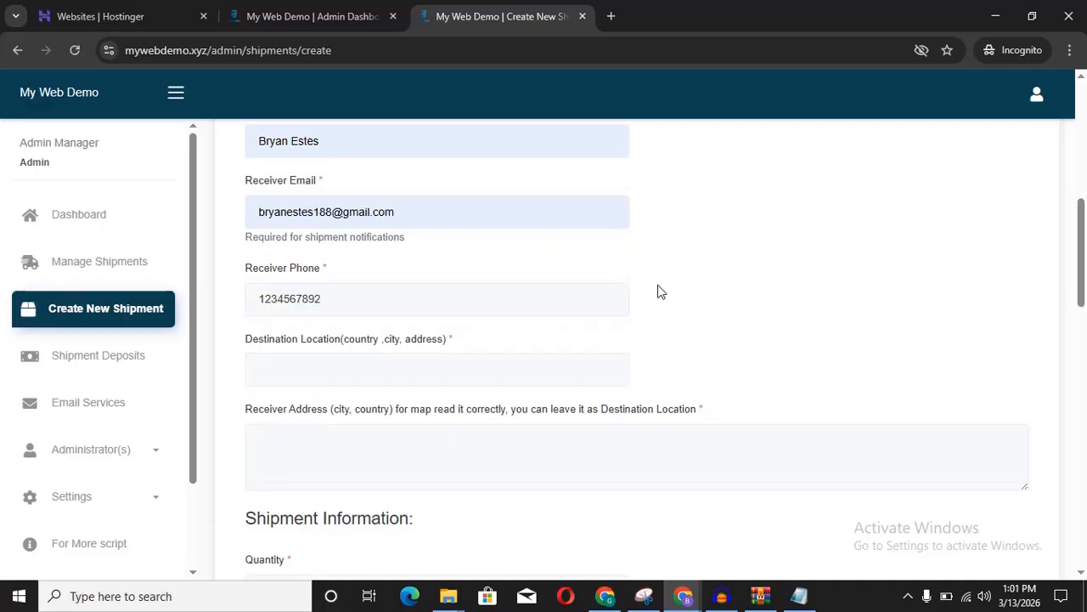
{"action": "scroll", "coordinate": [657, 289], "scroll_direction": "down", "scroll_amount": 1}
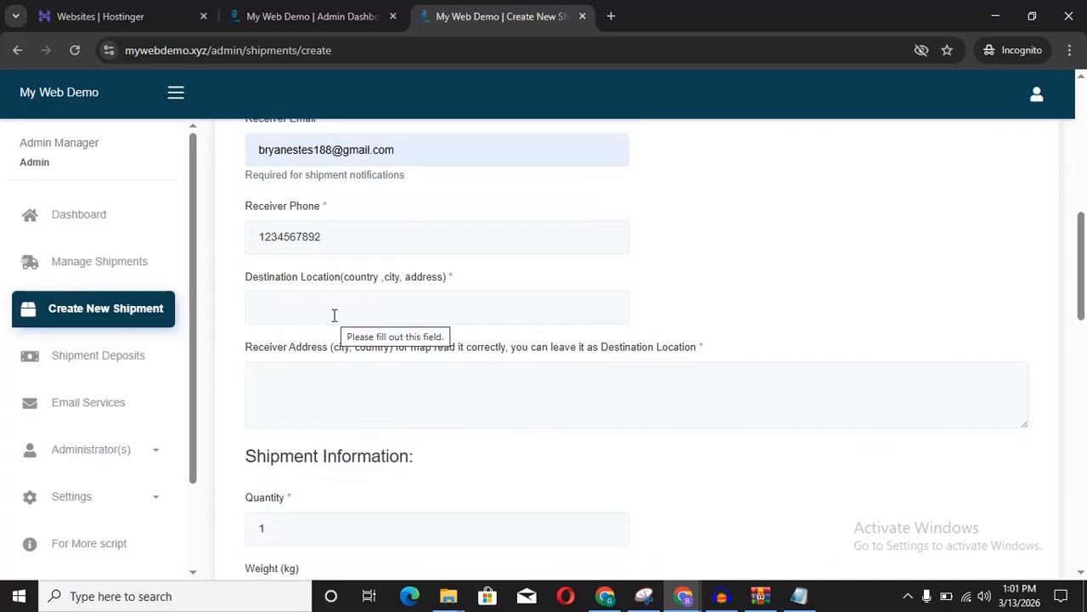
{"action": "scroll", "coordinate": [334, 315], "scroll_direction": "down", "scroll_amount": 1}
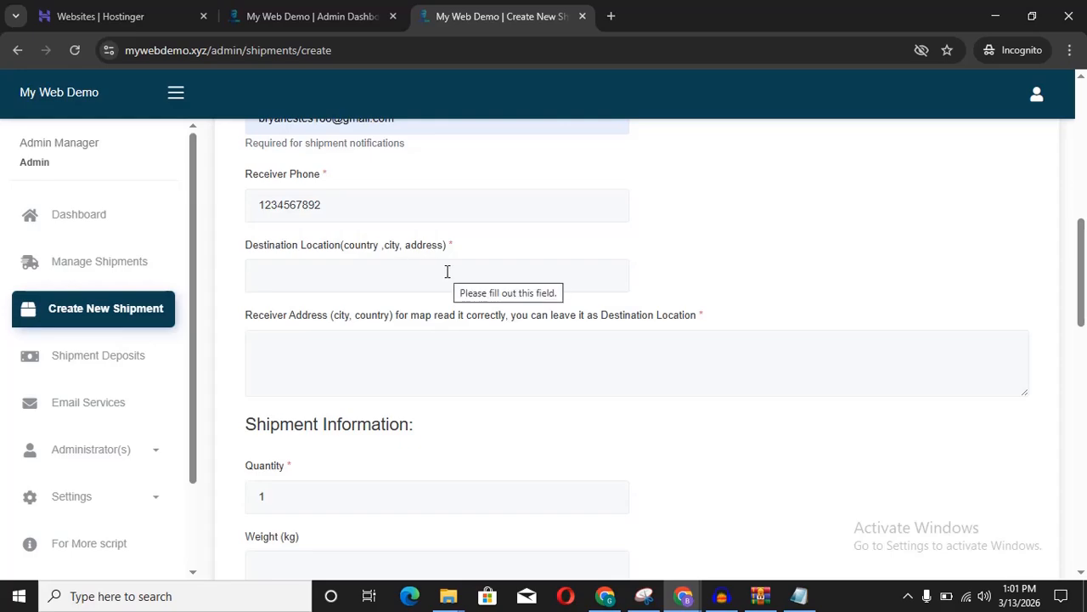
{"action": "left_click", "coordinate": [447, 271]}
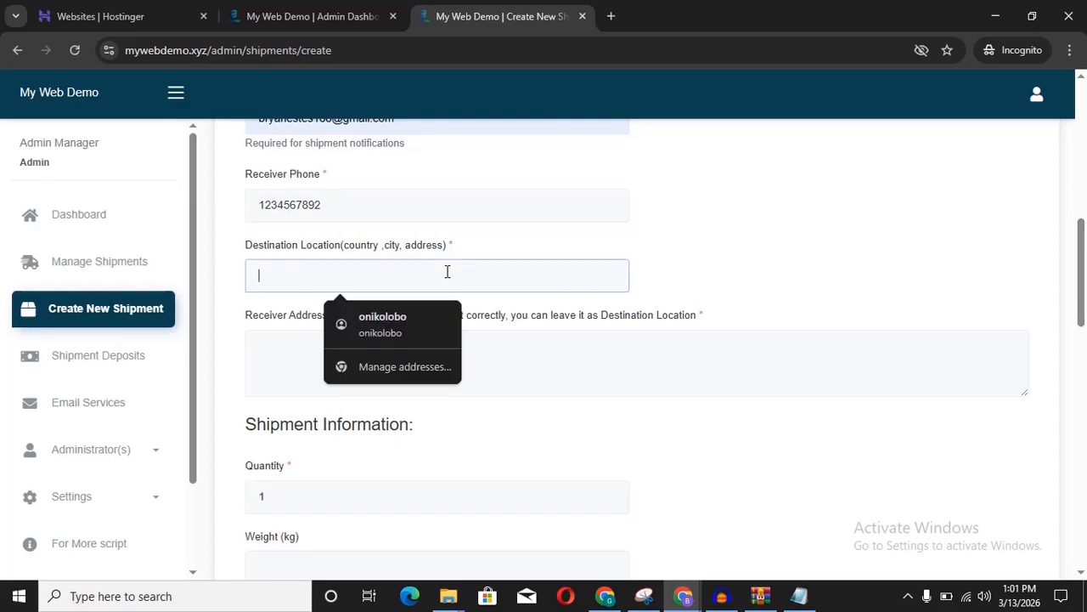
{"action": "left_click", "coordinate": [530, 243]}
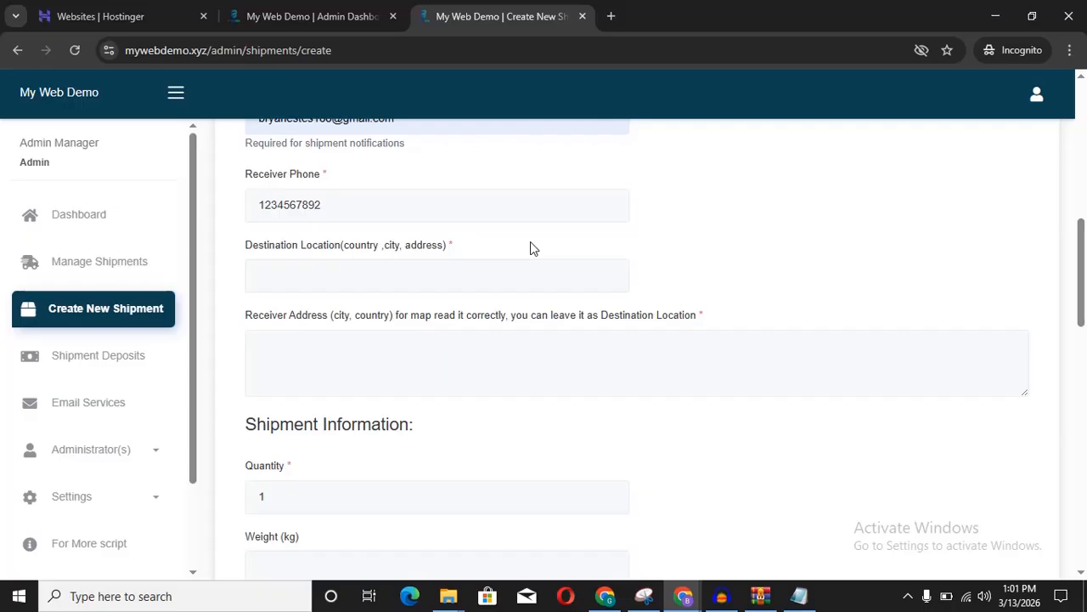
Step: Enter 'Ui Agbowo Ibadan Oyo State' as the Destination Location
{"action": "left_click", "coordinate": [312, 280]}
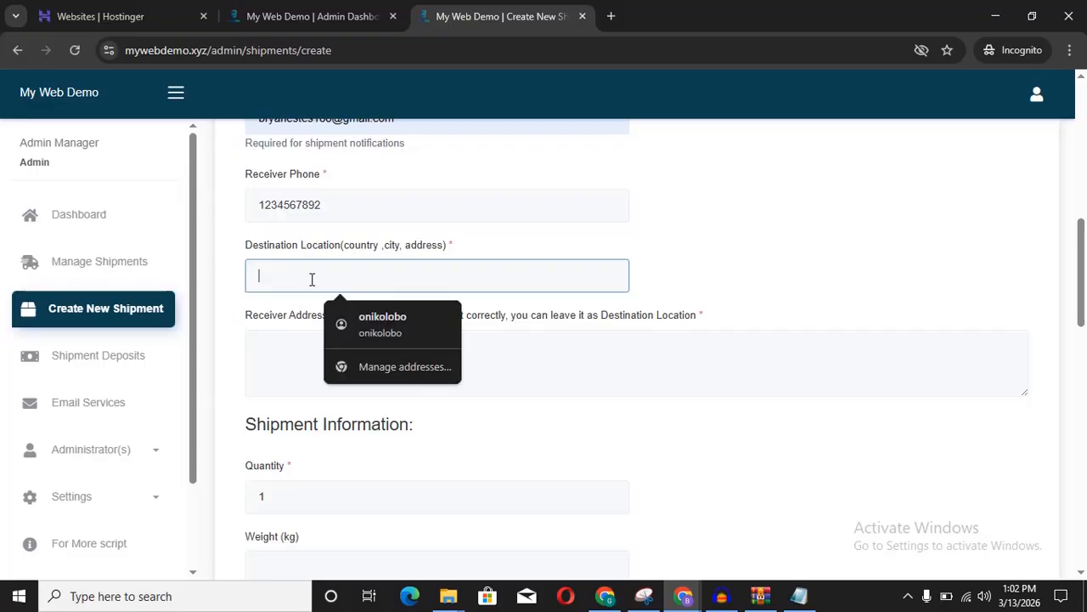
{"action": "type", "text": "Ui "}
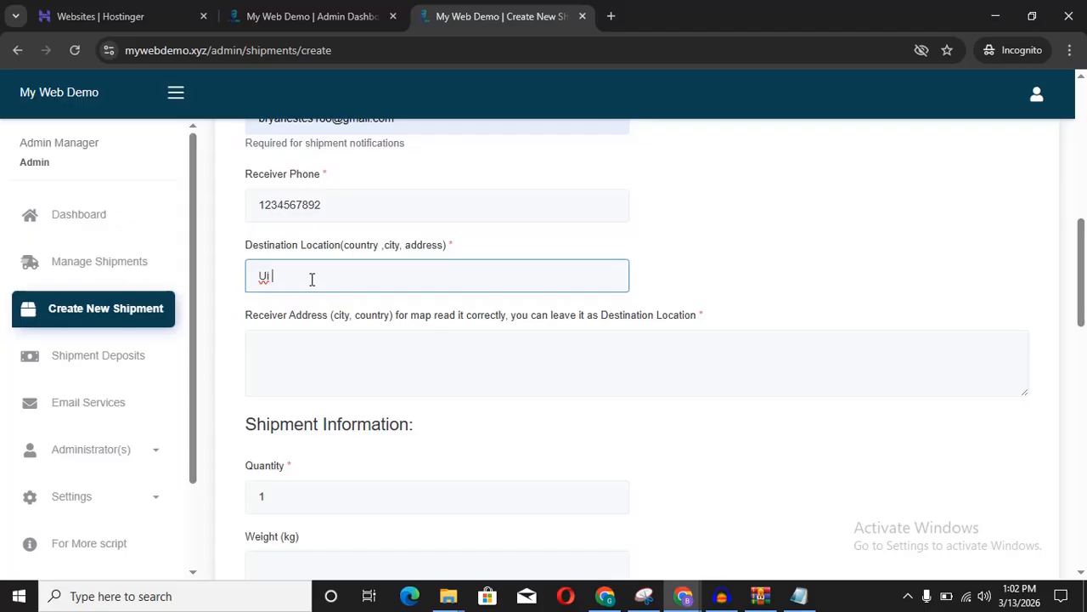
{"action": "type", "text": "Agbowo"}
{"action": "type", "text": "Ibadan Oyo State"}
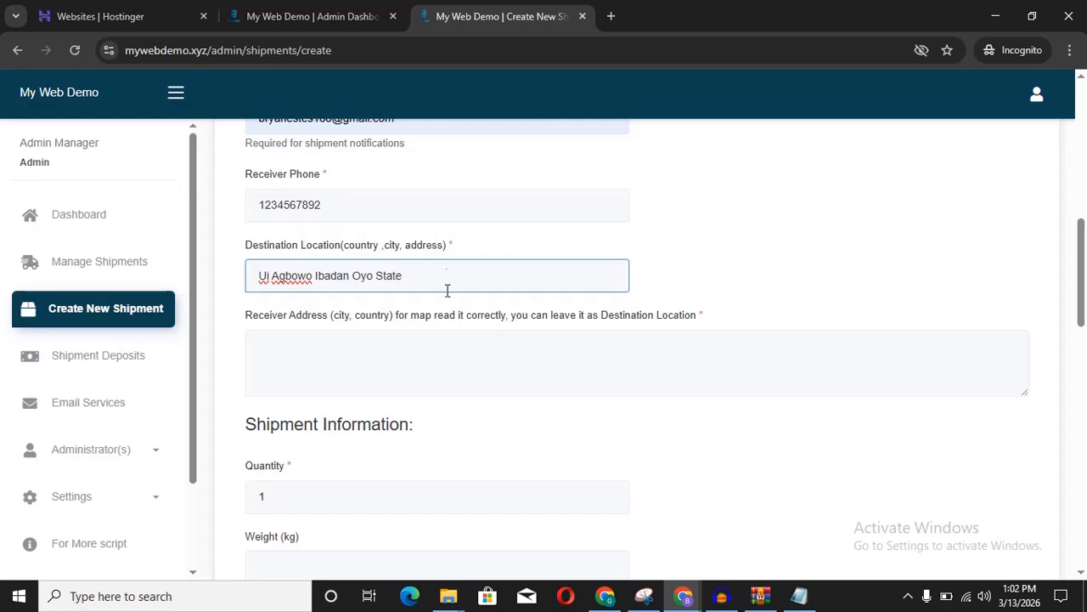
Step: Set the receiver address to 'Oyo State, Nigeria' and review the filled form
{"action": "left_click", "coordinate": [358, 362]}
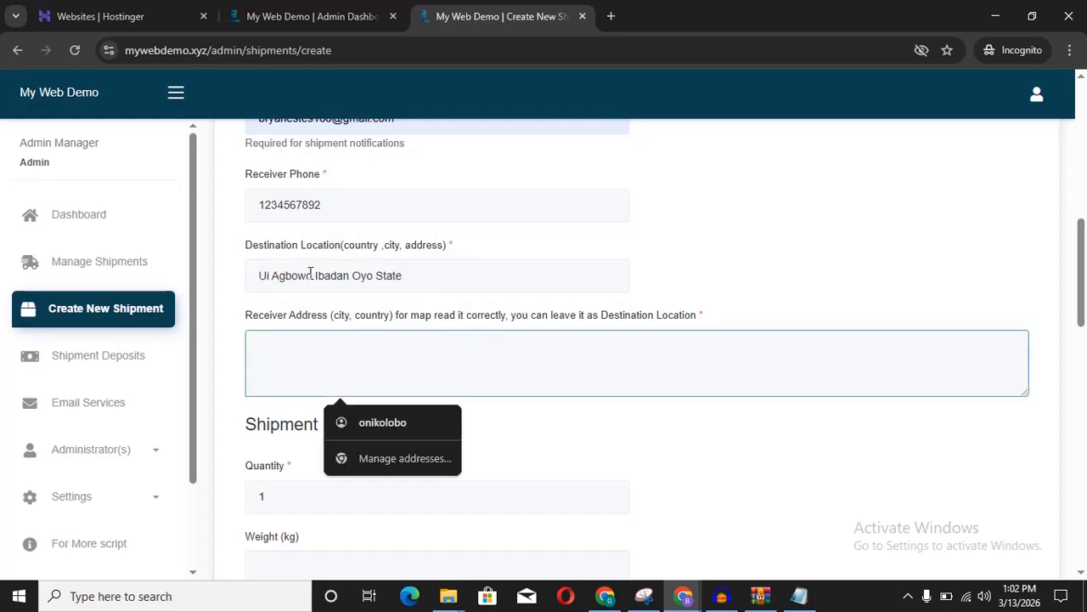
{"action": "left_click", "coordinate": [384, 303]}
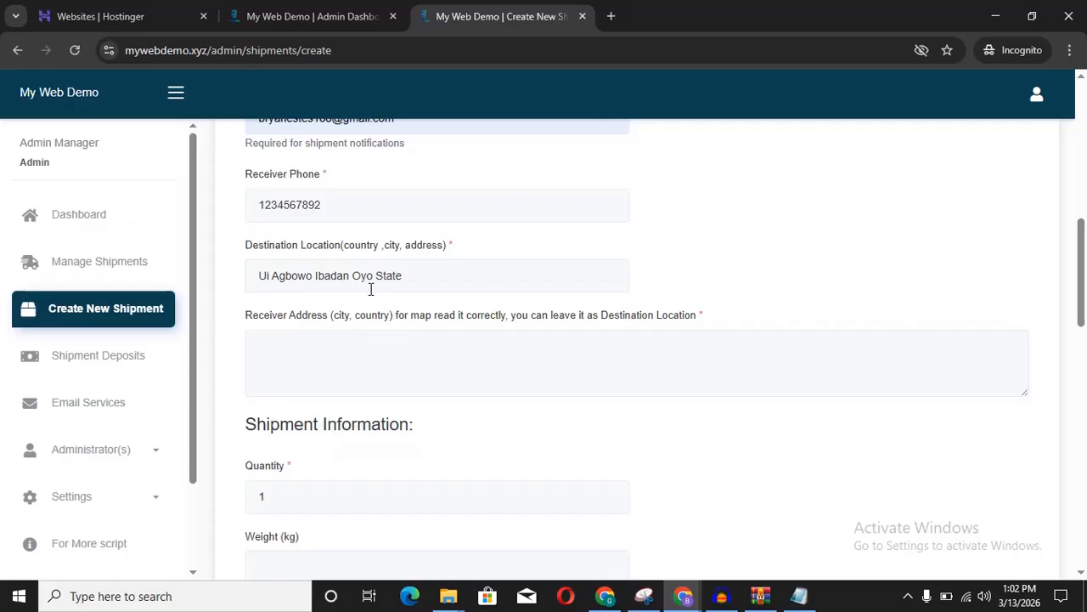
{"action": "left_click", "coordinate": [333, 364]}
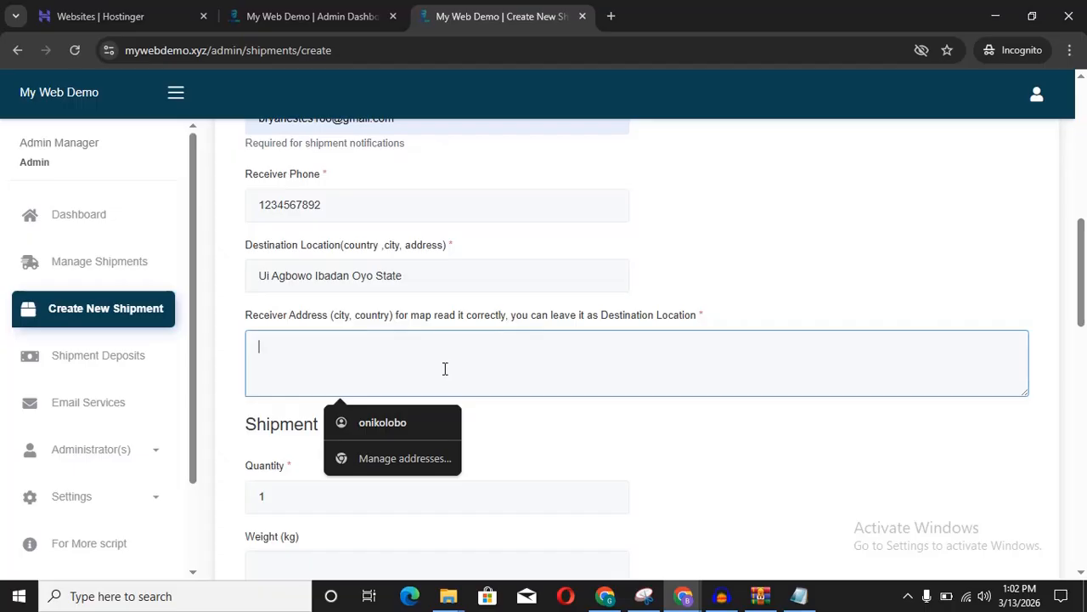
{"action": "type", "text": "Oyo State, Nigeria"}
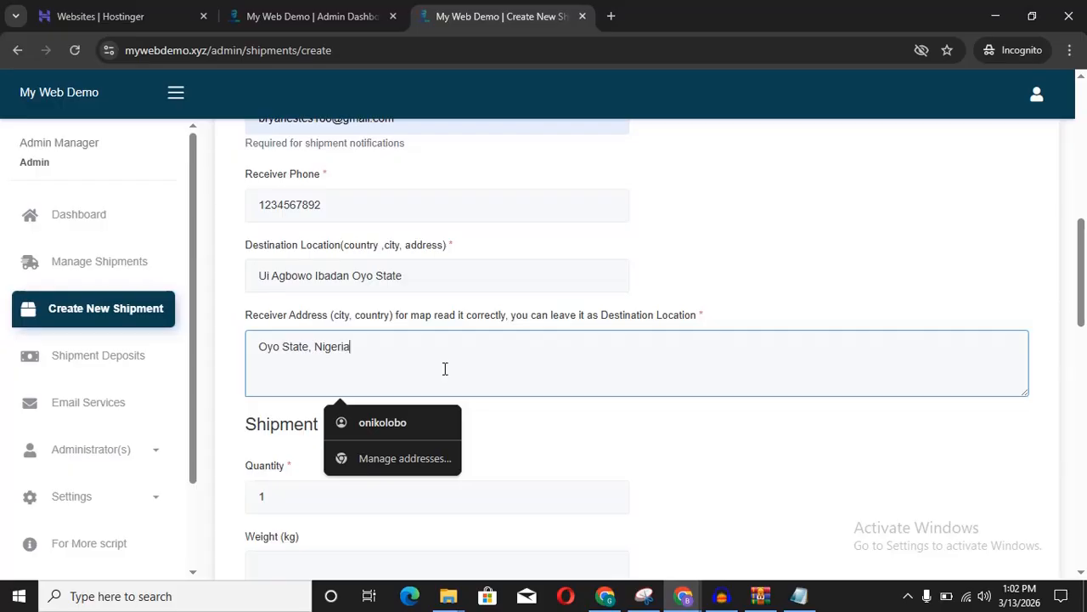
{"action": "left_click", "coordinate": [836, 305]}
{"action": "scroll", "coordinate": [837, 304], "scroll_direction": "up", "scroll_amount": 1}
{"action": "scroll", "coordinate": [837, 305], "scroll_direction": "up", "scroll_amount": 3}
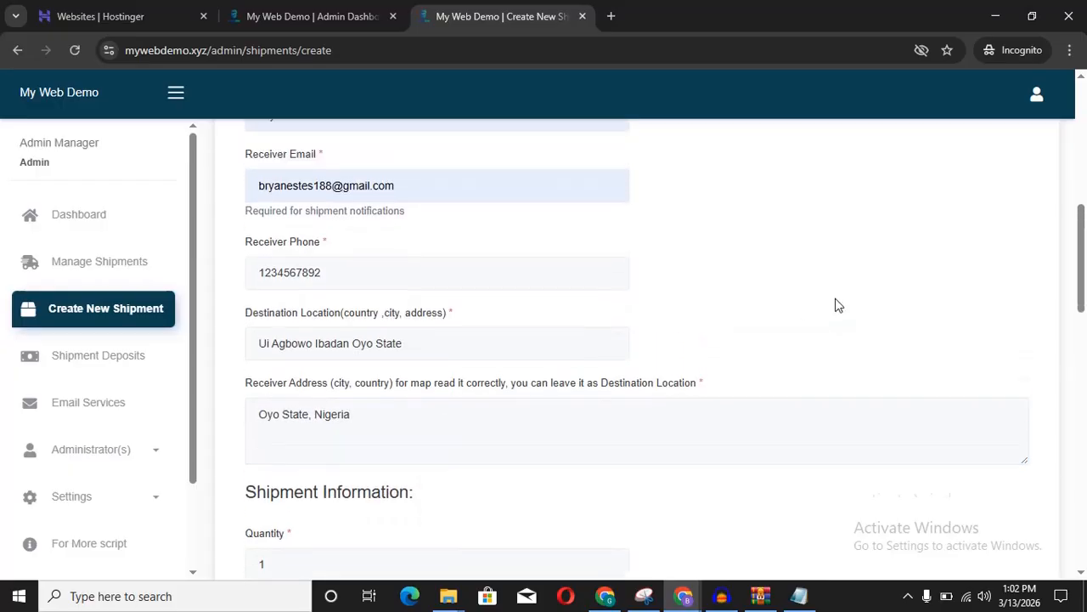
{"action": "scroll", "coordinate": [837, 305], "scroll_direction": "up", "scroll_amount": 3}
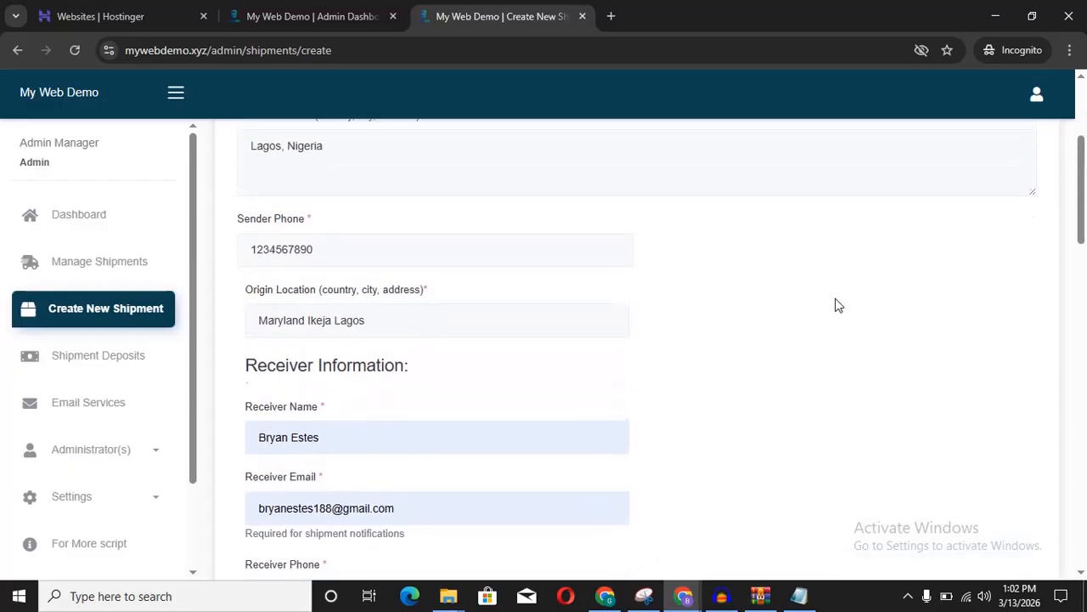
{"action": "scroll", "coordinate": [837, 305], "scroll_direction": "up", "scroll_amount": 1}
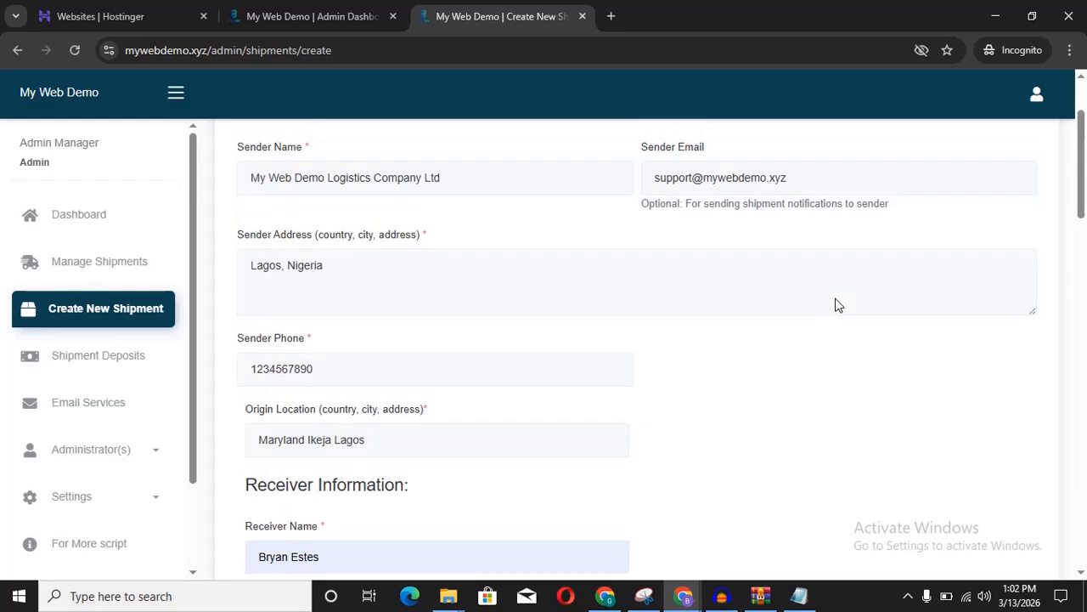
{"action": "scroll", "coordinate": [513, 285], "scroll_direction": "down", "scroll_amount": 6}
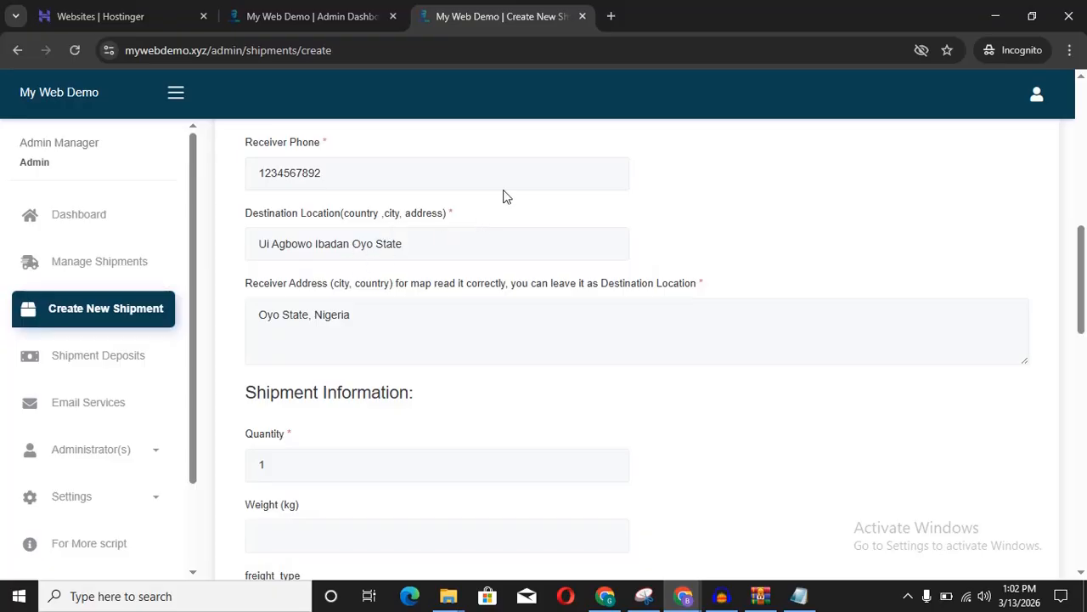
{"action": "scroll", "coordinate": [500, 218], "scroll_direction": "up", "scroll_amount": 1}
{"action": "scroll", "coordinate": [500, 217], "scroll_direction": "up", "scroll_amount": 5}
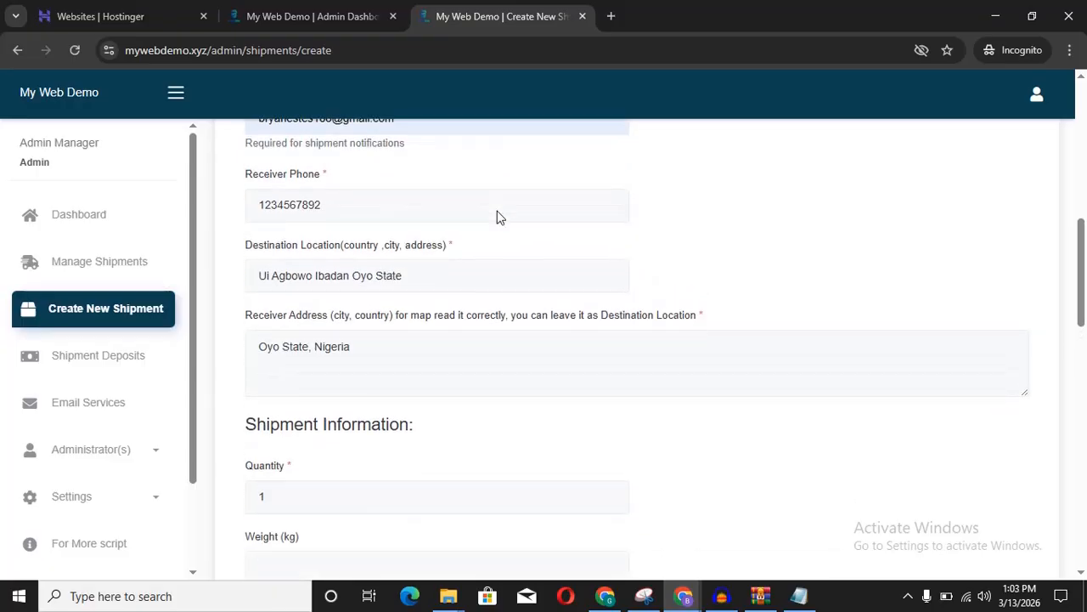
{"action": "scroll", "coordinate": [500, 217], "scroll_direction": "down", "scroll_amount": 4}
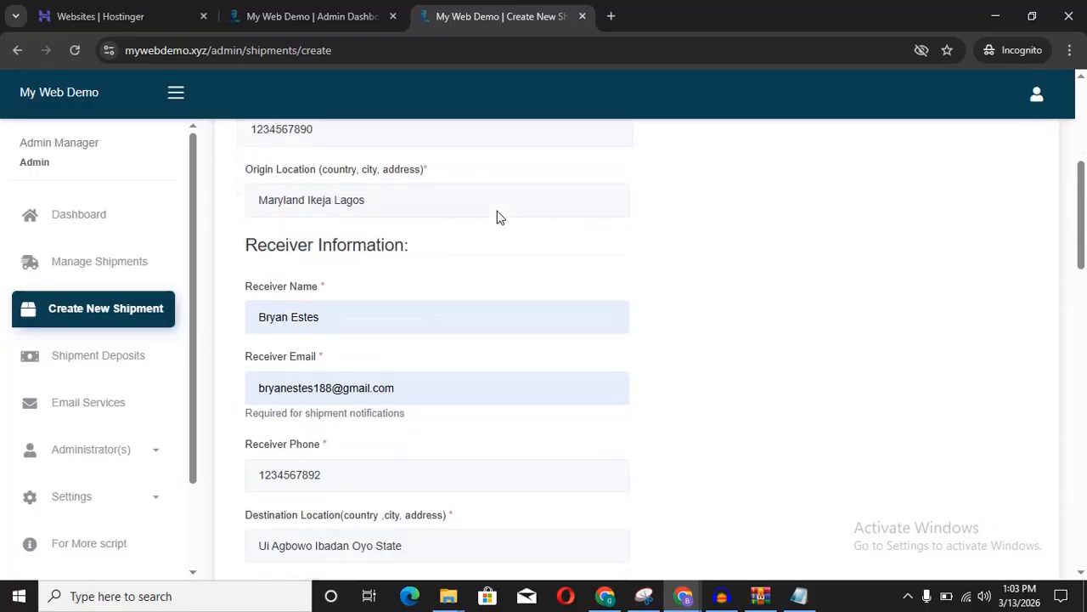
{"action": "scroll", "coordinate": [498, 216], "scroll_direction": "down", "scroll_amount": 3}
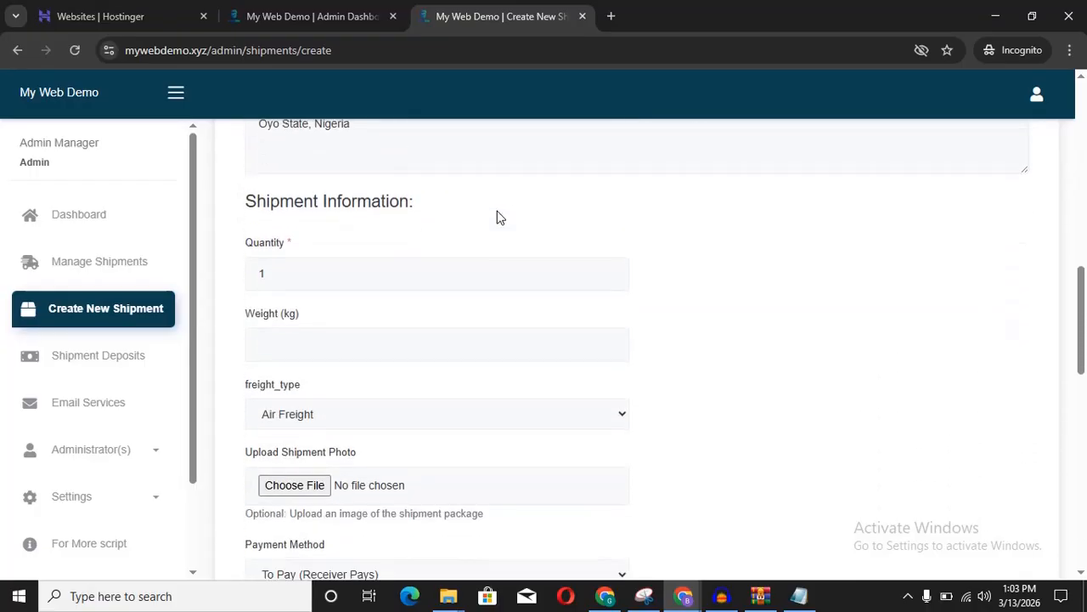
{"action": "scroll", "coordinate": [498, 216], "scroll_direction": "up", "scroll_amount": 1}
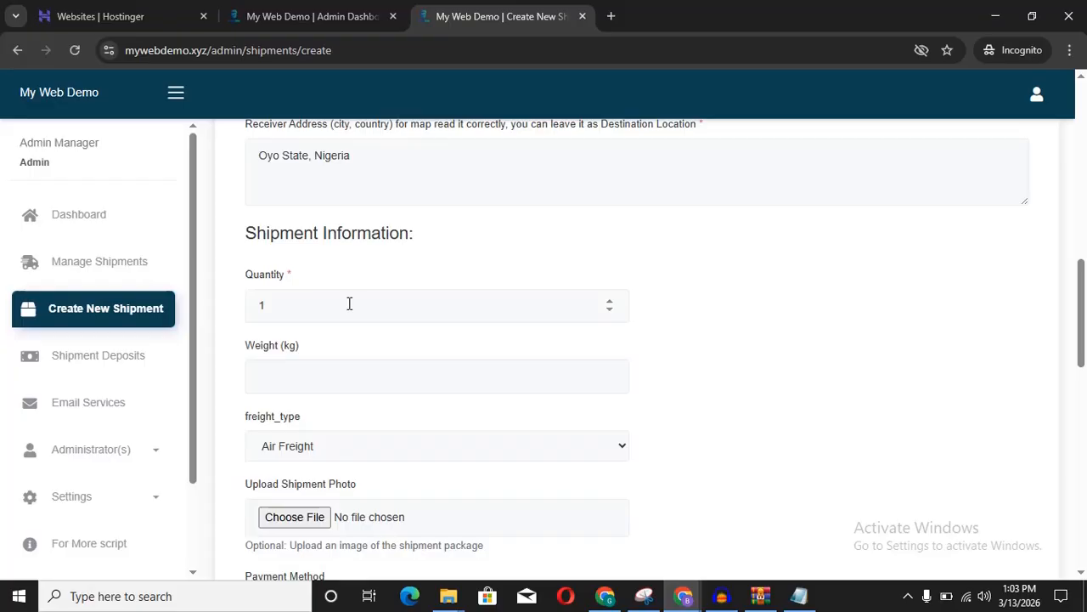
{"action": "scroll", "coordinate": [580, 340], "scroll_direction": "down", "scroll_amount": 1}
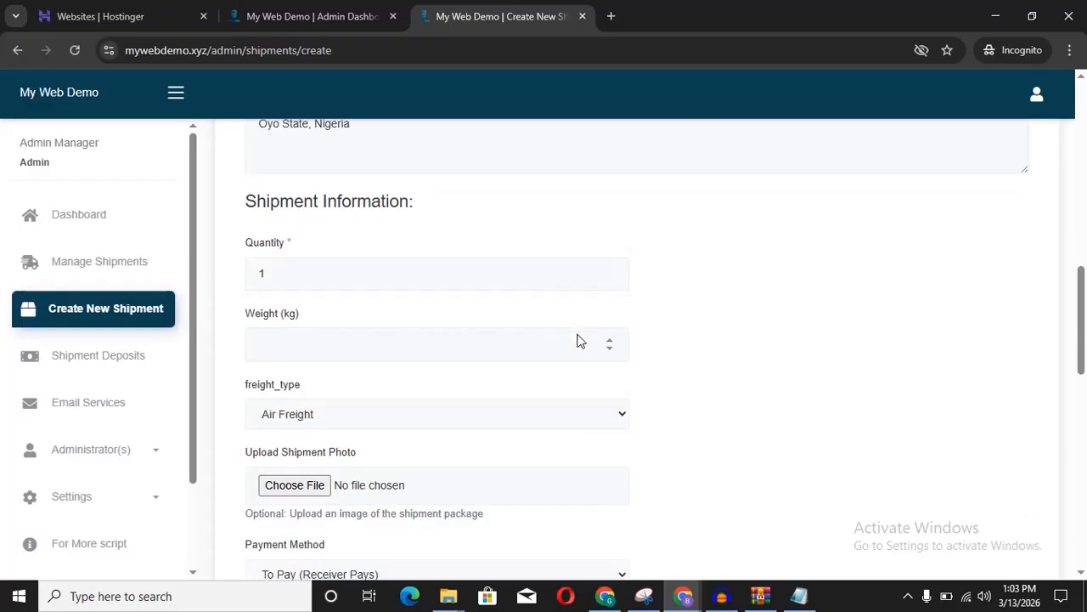
Step: Enter 5 in Weight (kg) and pick Road Freight from the freight_type dropdown
{"action": "left_click", "coordinate": [381, 359]}
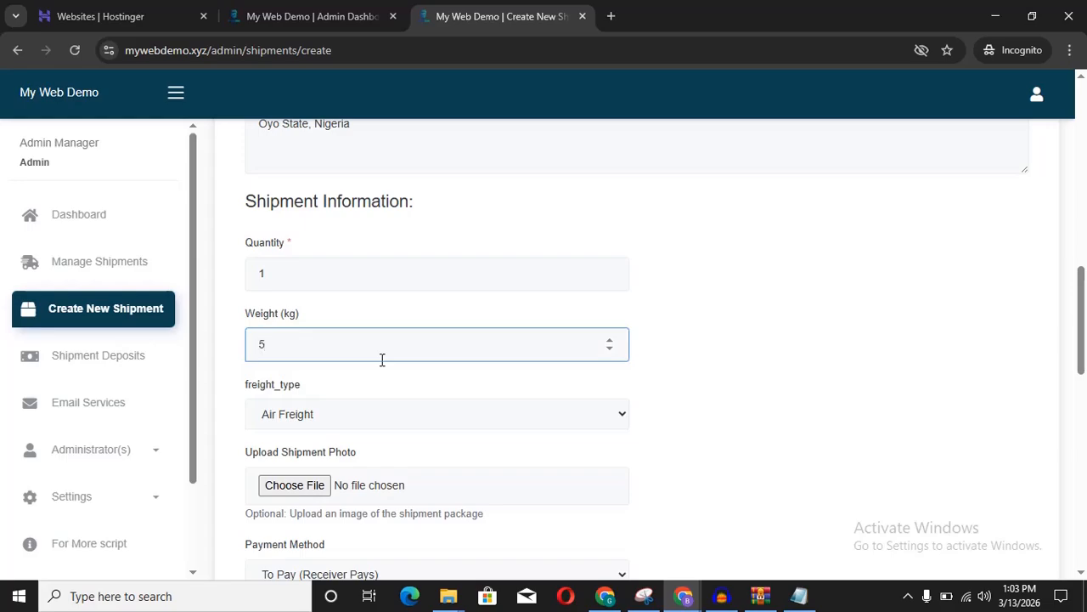
{"action": "left_click", "coordinate": [666, 370]}
{"action": "scroll", "coordinate": [667, 371], "scroll_direction": "down", "scroll_amount": 1}
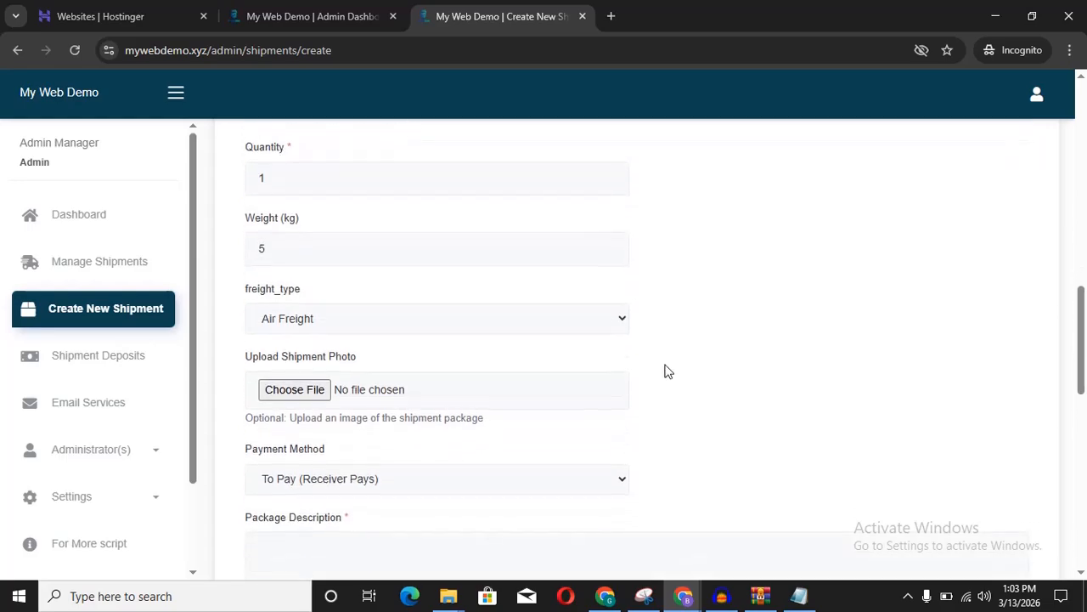
{"action": "left_click", "coordinate": [536, 327]}
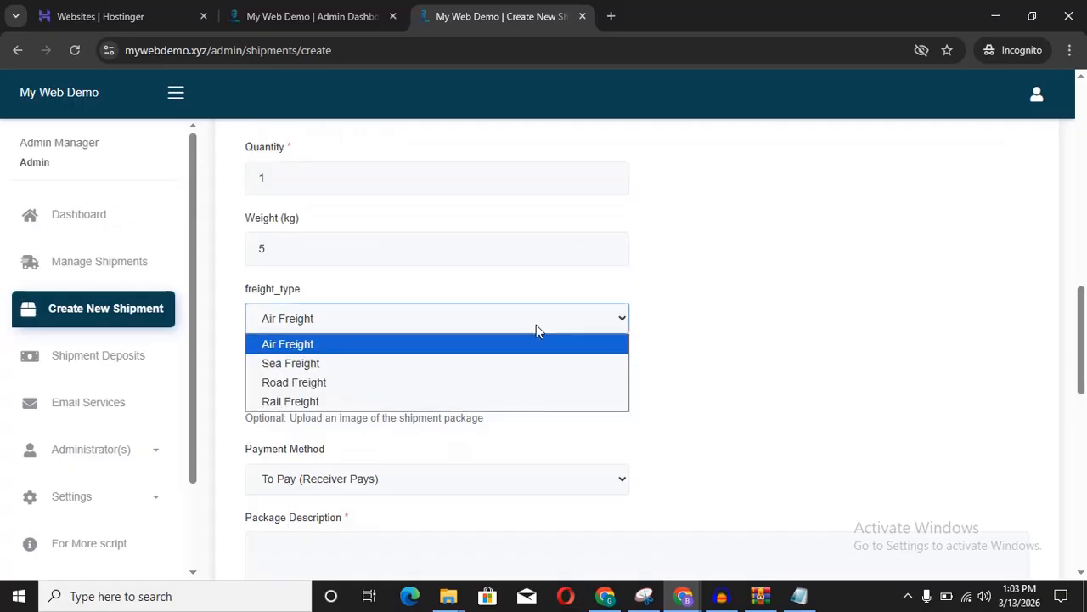
{"action": "left_click", "coordinate": [302, 384]}
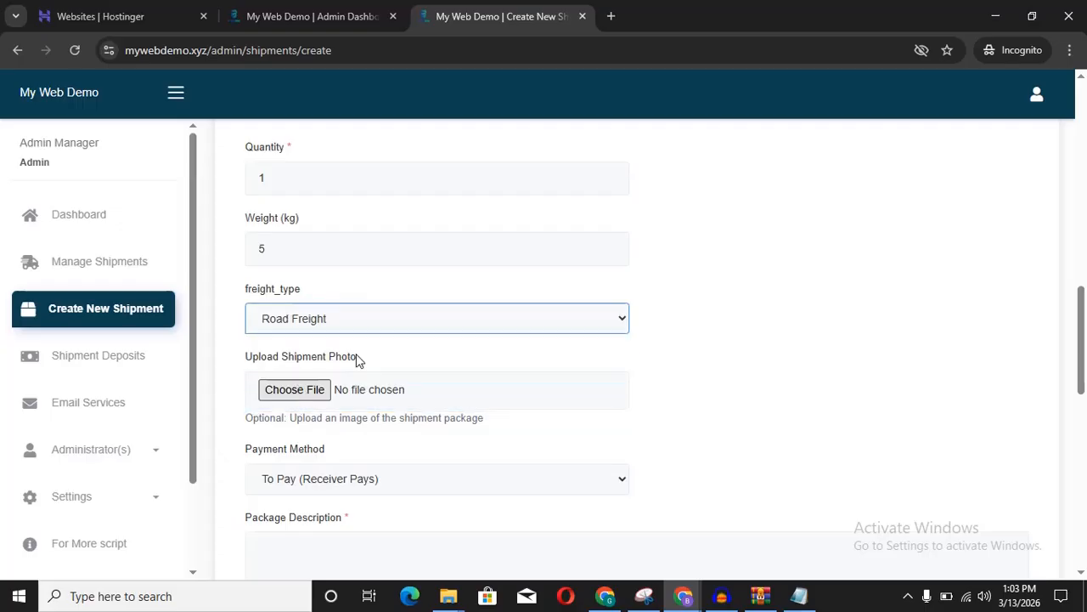
{"action": "left_click", "coordinate": [643, 360]}
{"action": "scroll", "coordinate": [643, 361], "scroll_direction": "down", "scroll_amount": 2}
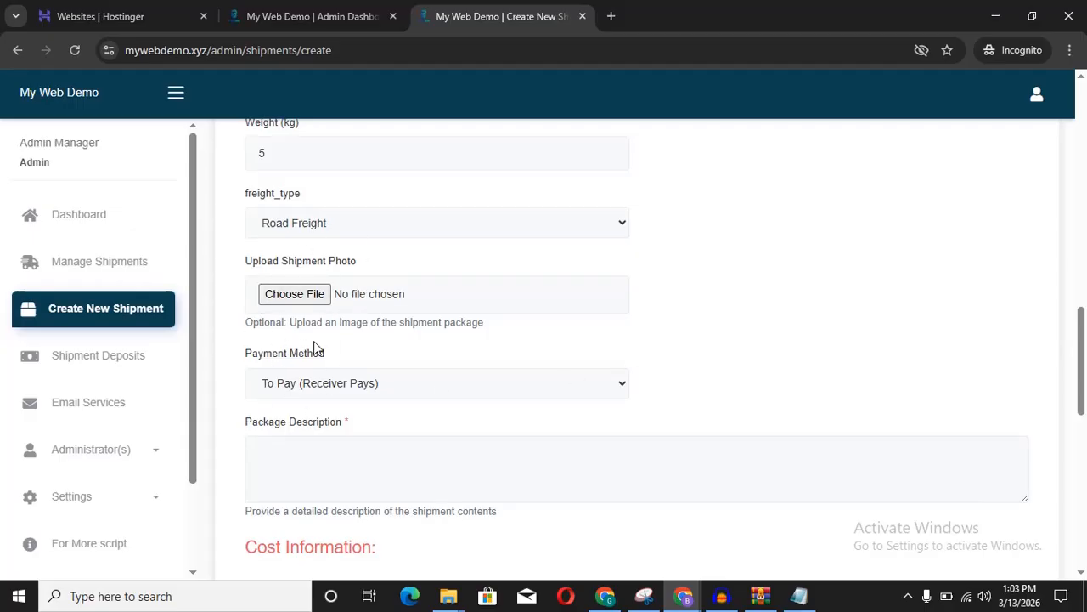
Step: Attach the box image download.jfif from Downloads as the shipment photo
{"action": "left_click", "coordinate": [295, 294]}
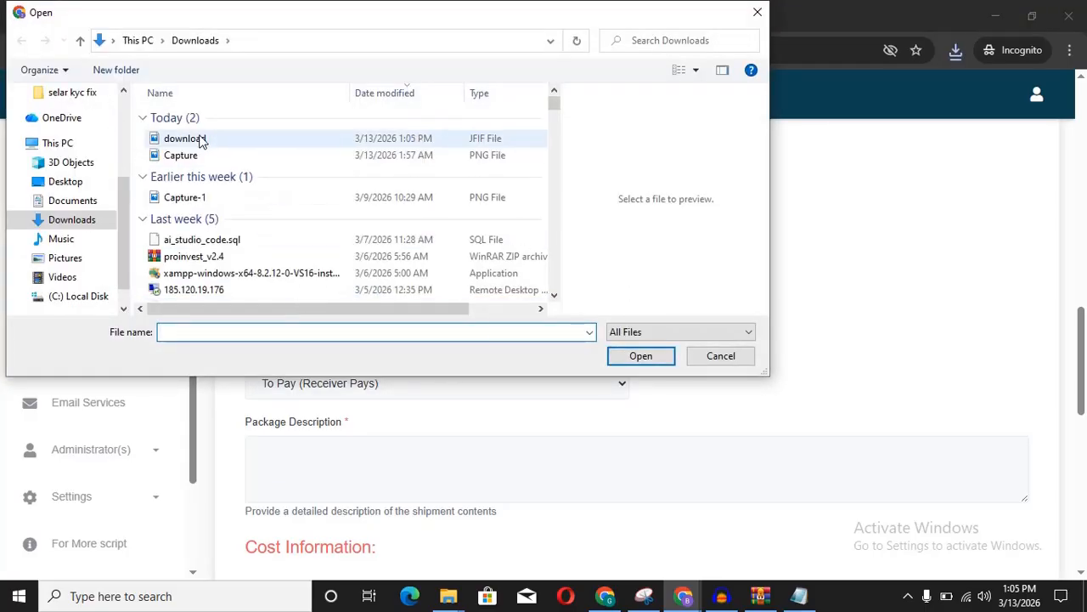
{"action": "left_click", "coordinate": [201, 139]}
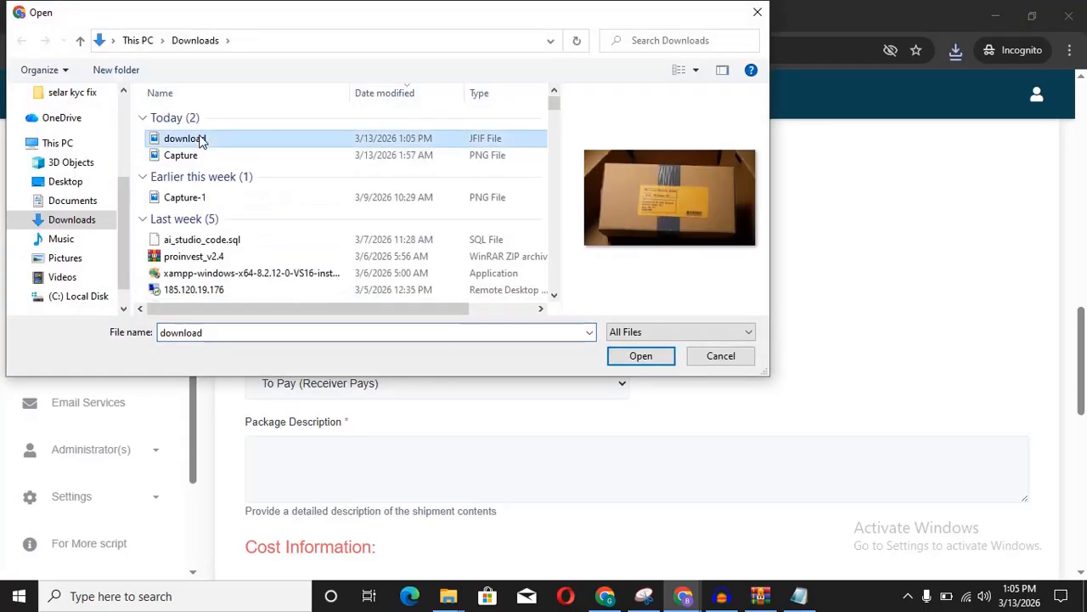
{"action": "left_click", "coordinate": [654, 363]}
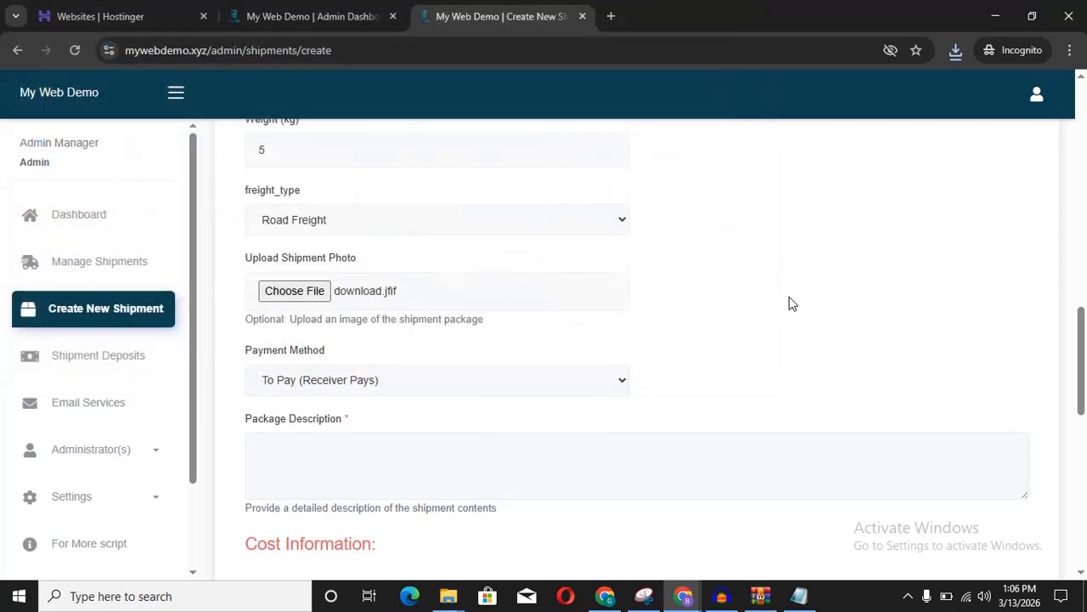
{"action": "scroll", "coordinate": [788, 304], "scroll_direction": "down", "scroll_amount": 1}
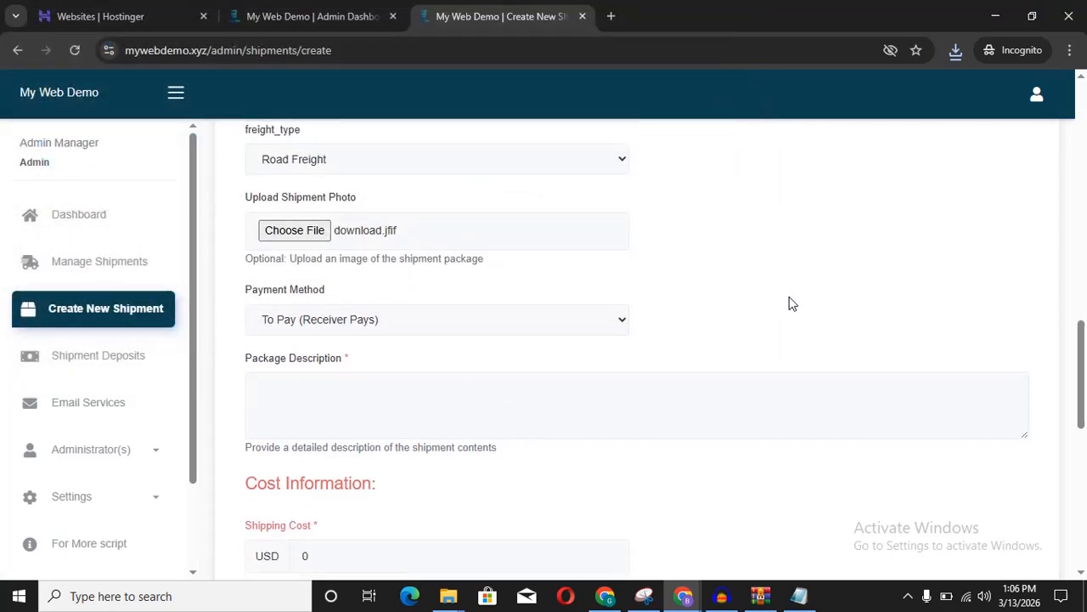
Step: Set the payment method to Prepaid (Sender Pays)
{"action": "left_click", "coordinate": [467, 334]}
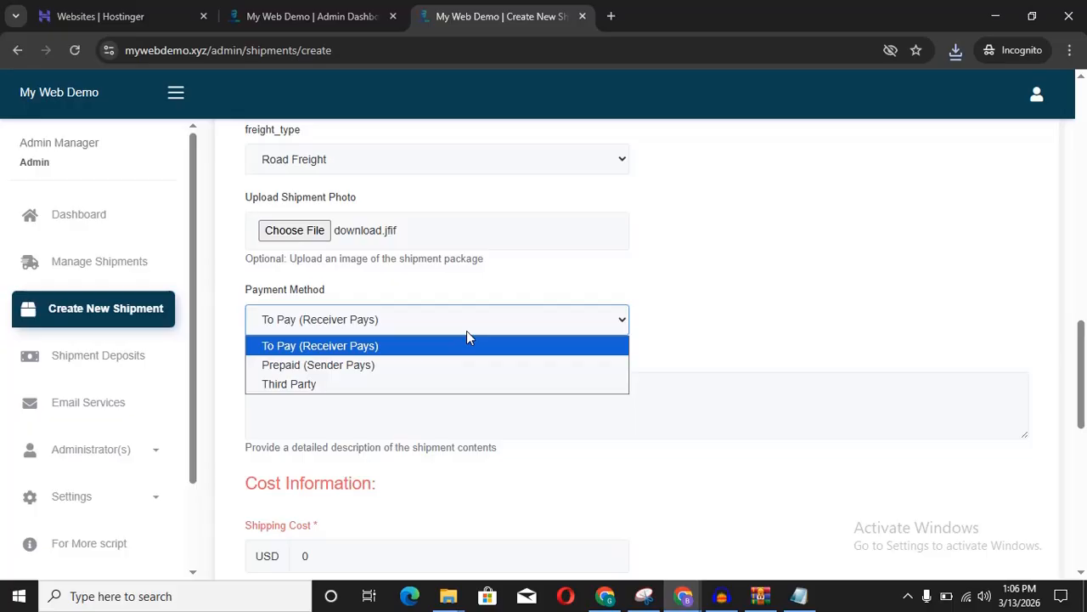
{"action": "left_click", "coordinate": [369, 365]}
{"action": "left_click", "coordinate": [670, 333]}
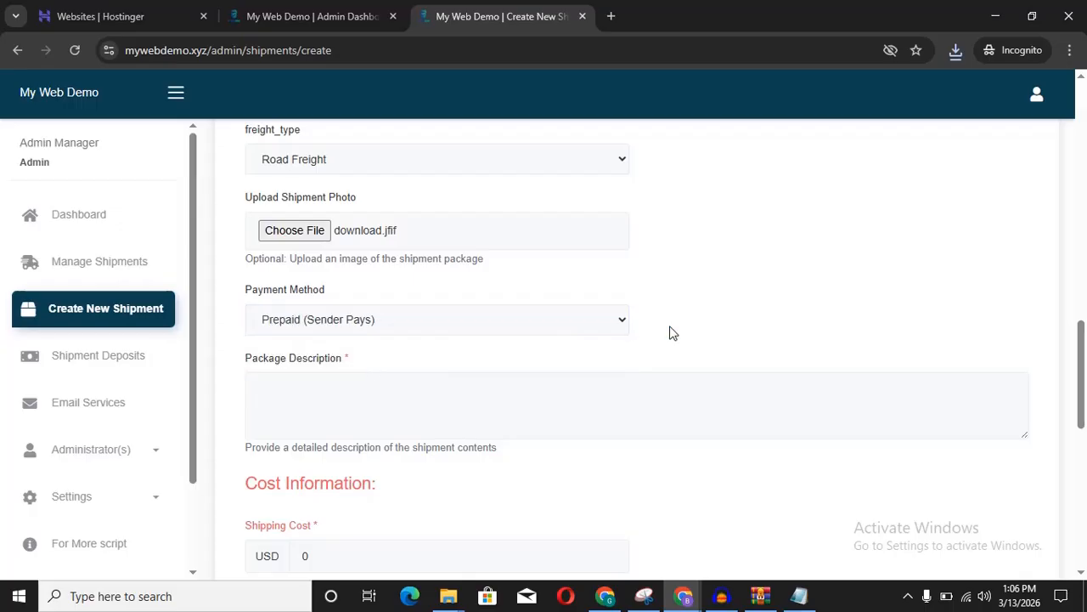
{"action": "scroll", "coordinate": [671, 332], "scroll_direction": "down", "scroll_amount": 1}
Step: Enter 'The package is inside the box' as the package description
{"action": "left_click", "coordinate": [471, 332]}
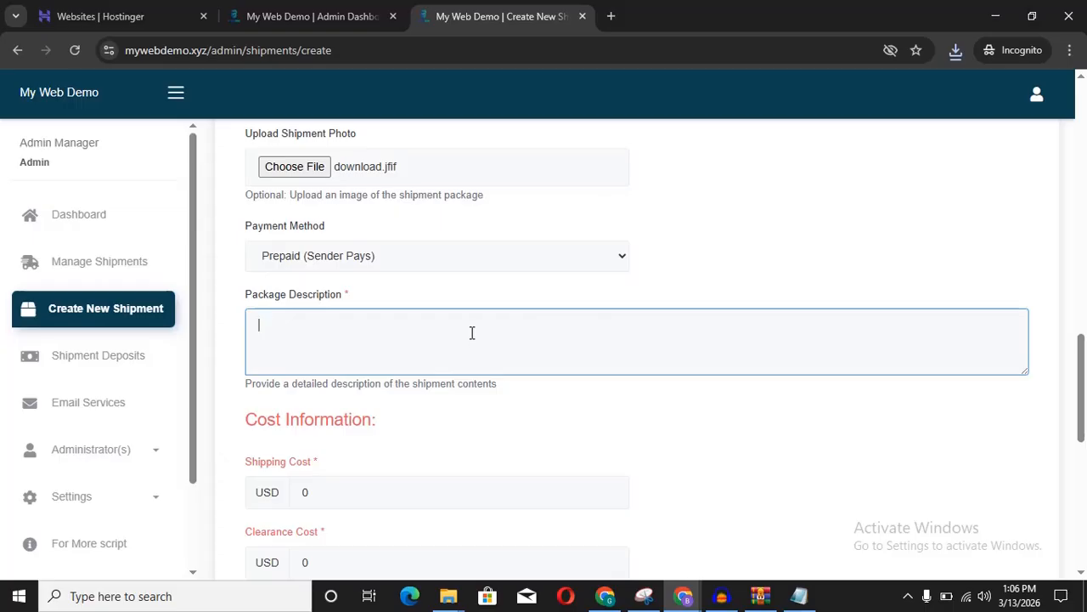
{"action": "type", "text": "The package is ins"}
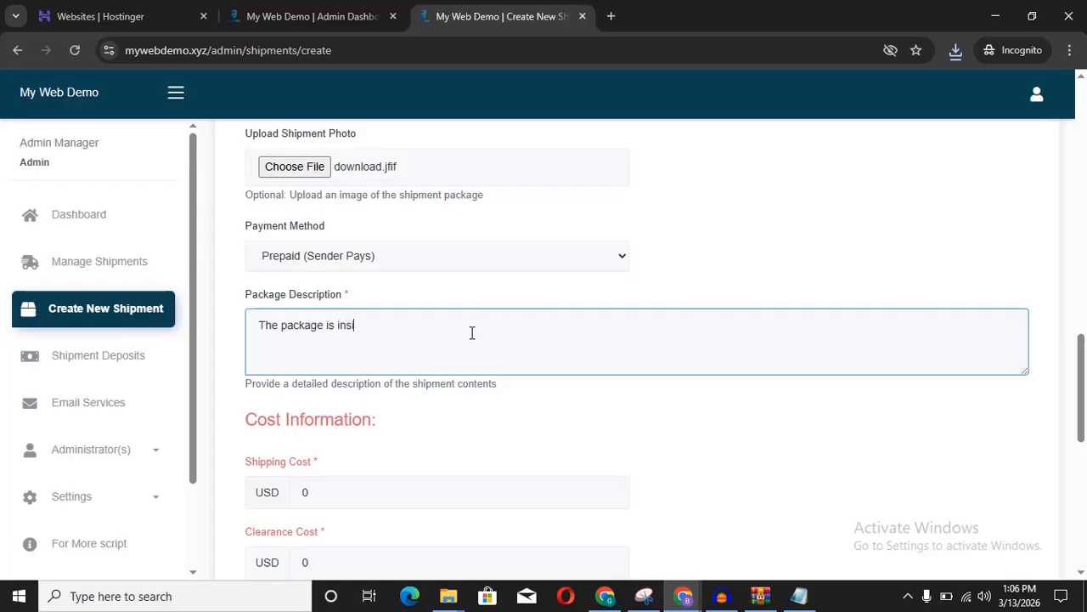
{"action": "type", "text": "ide the box"}
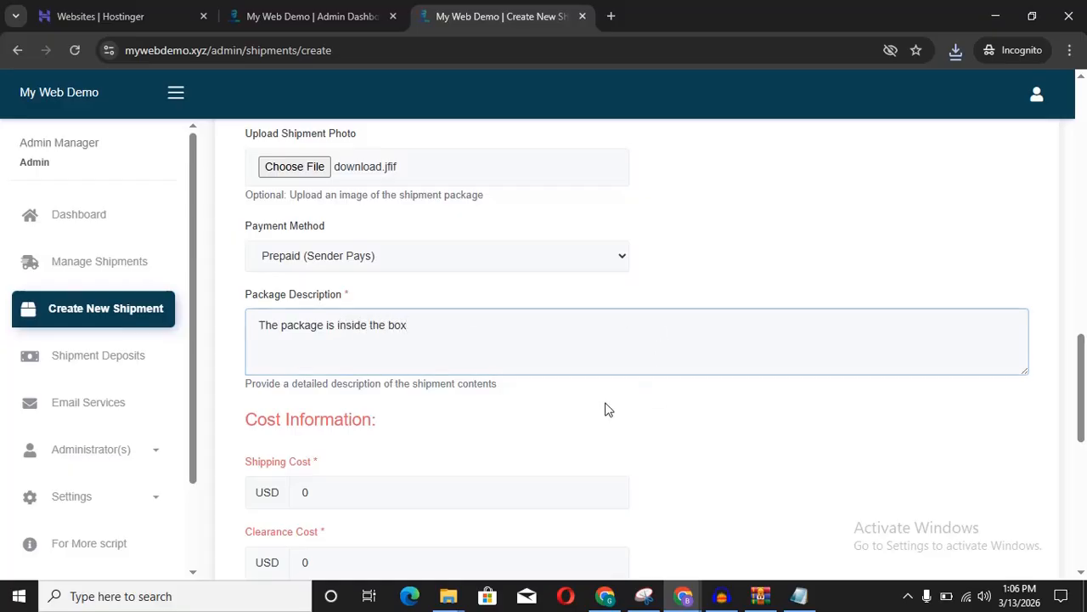
{"action": "scroll", "coordinate": [613, 410], "scroll_direction": "down", "scroll_amount": 2}
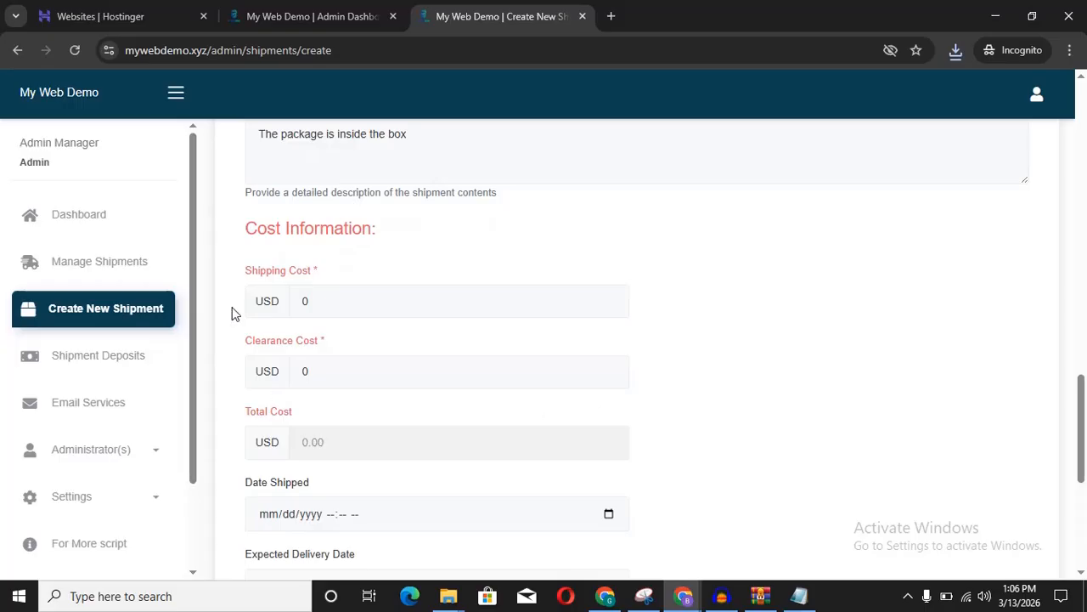
Step: Set shipping cost to 500 and clearance cost to 50, totalling USD 550.00
{"action": "left_click_drag", "start_coordinate": [354, 301], "coordinate": [295, 305]}
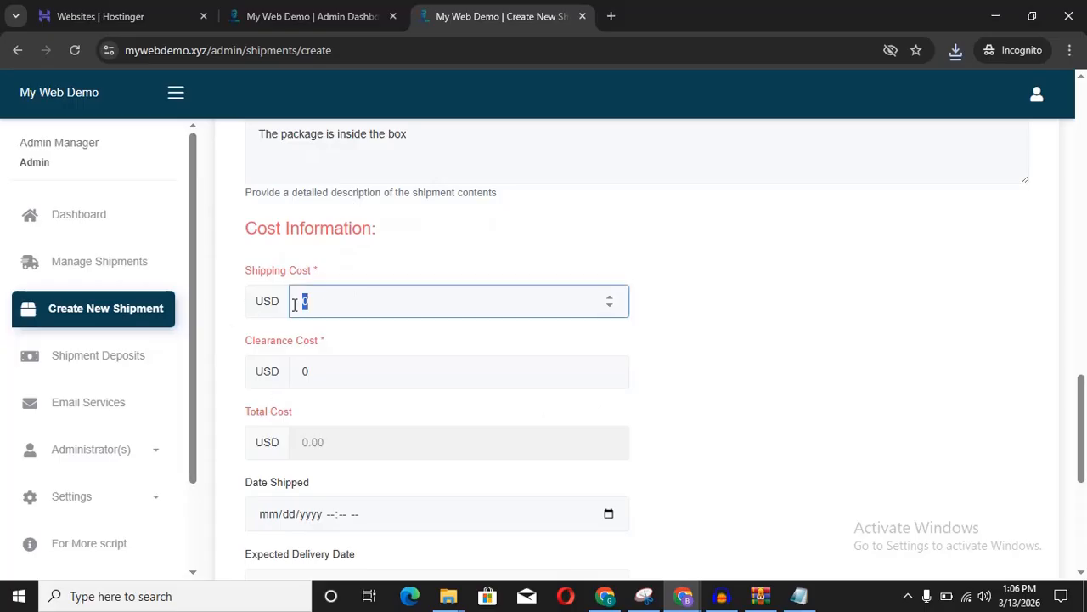
{"action": "type", "text": "500"}
{"action": "left_click_drag", "start_coordinate": [356, 376], "coordinate": [285, 393]}
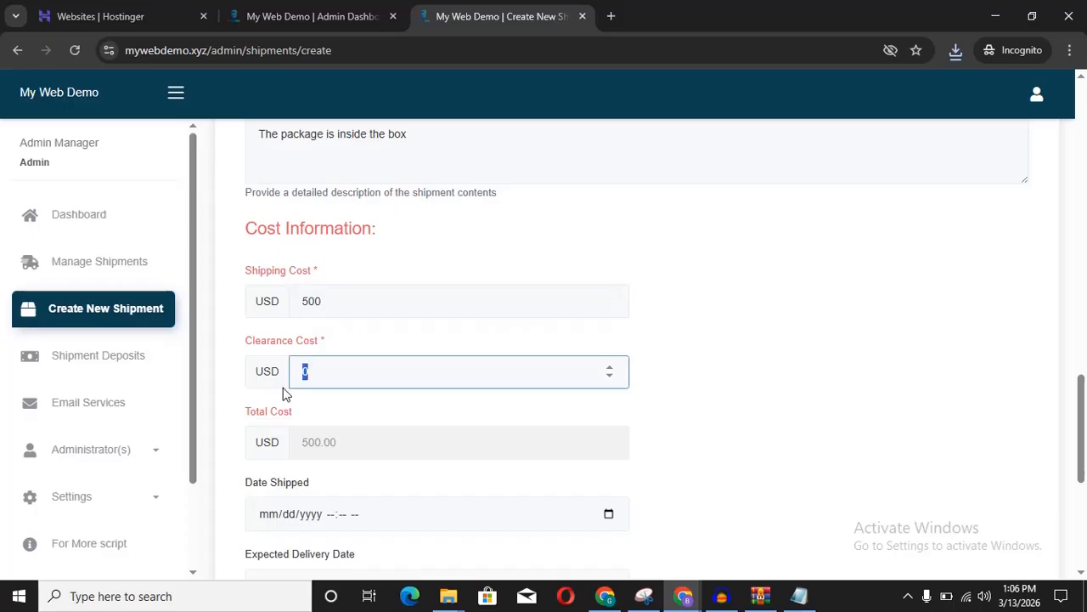
{"action": "type", "text": "50"}
{"action": "left_click", "coordinate": [762, 364]}
{"action": "scroll", "coordinate": [762, 364], "scroll_direction": "down", "scroll_amount": 2}
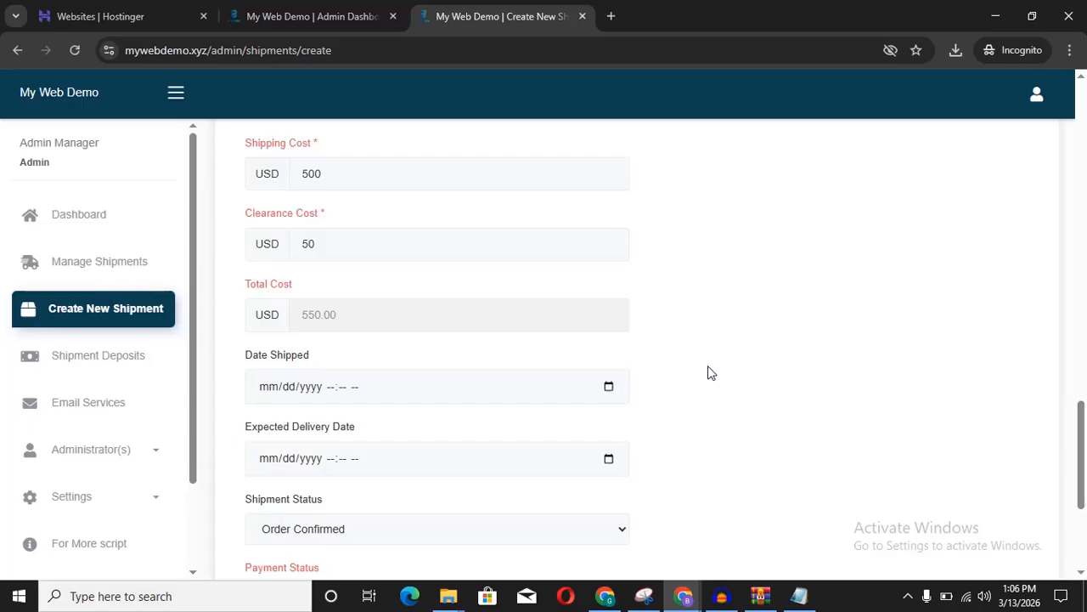
Step: Set the shipped date to March 13, 2026
{"action": "scroll", "coordinate": [709, 371], "scroll_direction": "down", "scroll_amount": 1}
{"action": "scroll", "coordinate": [711, 374], "scroll_direction": "down", "scroll_amount": 1}
{"action": "left_click", "coordinate": [609, 292]}
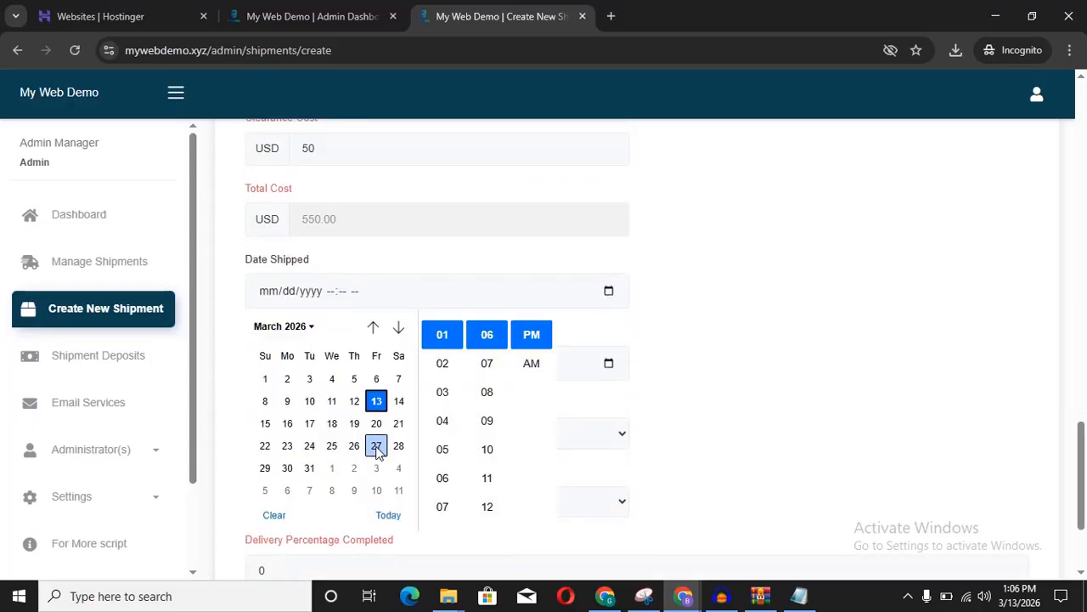
{"action": "left_click", "coordinate": [378, 402]}
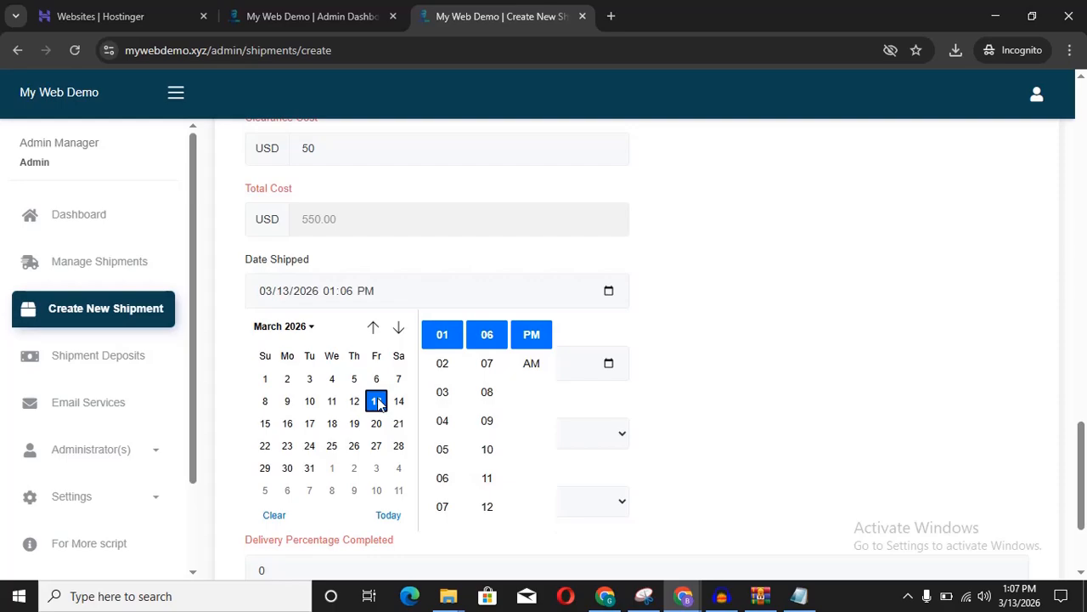
{"action": "left_click", "coordinate": [445, 337]}
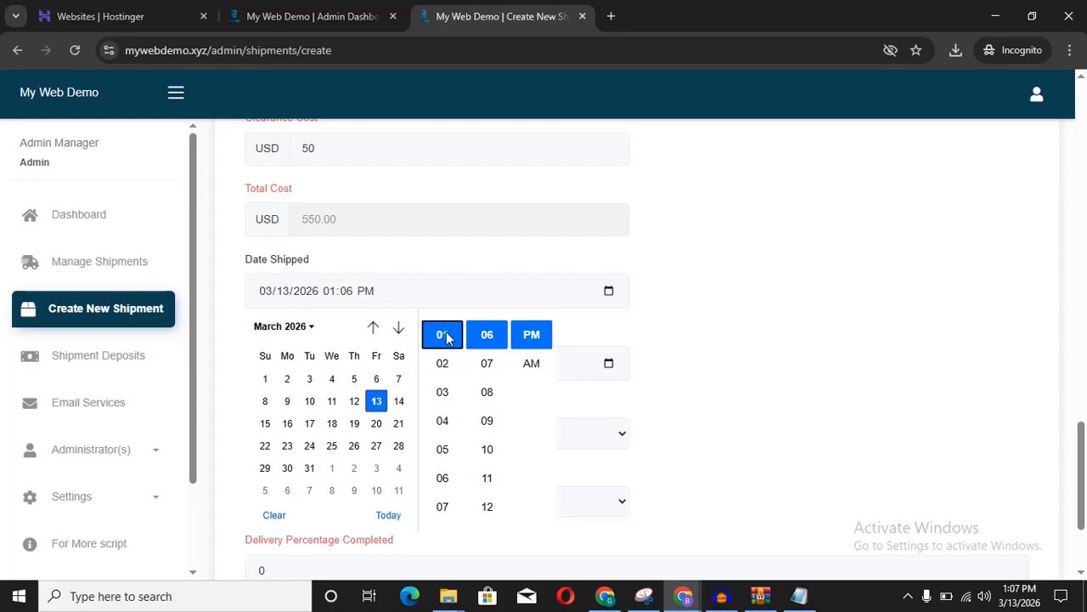
{"action": "left_click", "coordinate": [489, 342]}
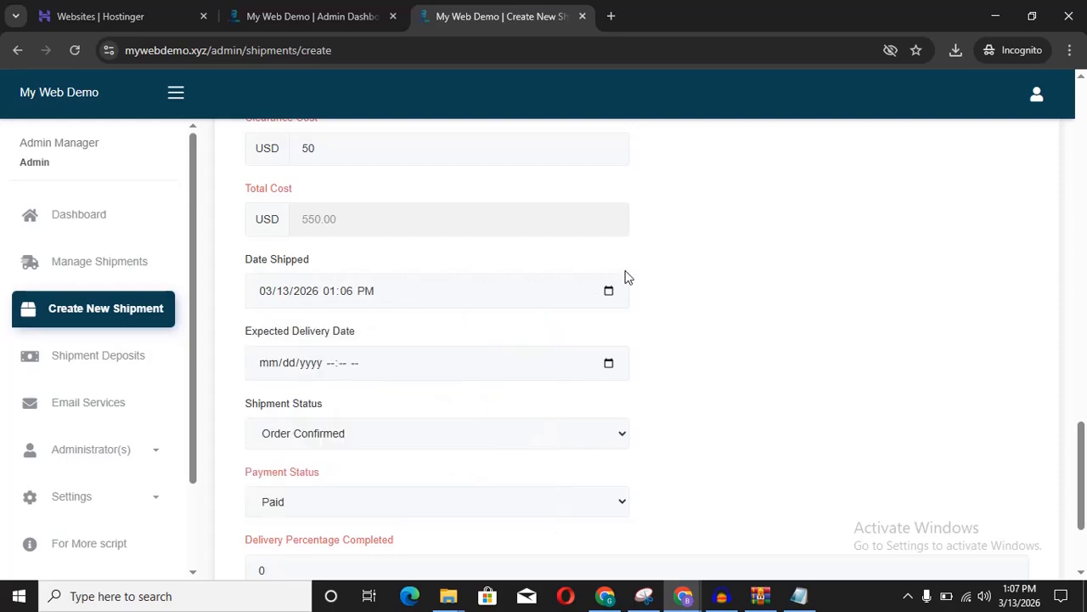
{"action": "left_click", "coordinate": [608, 291]}
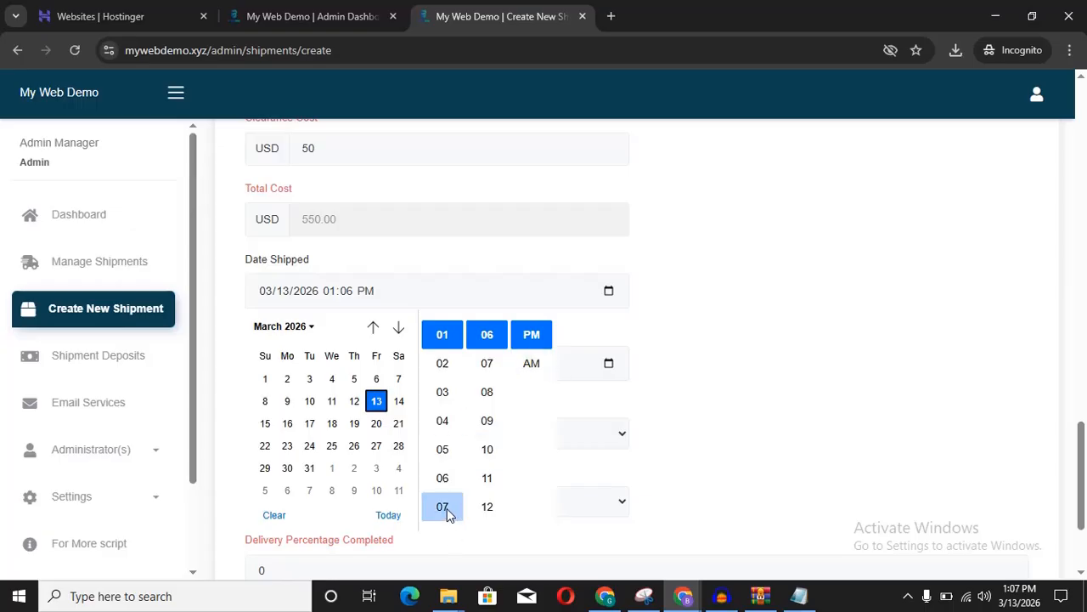
{"action": "left_click", "coordinate": [644, 309]}
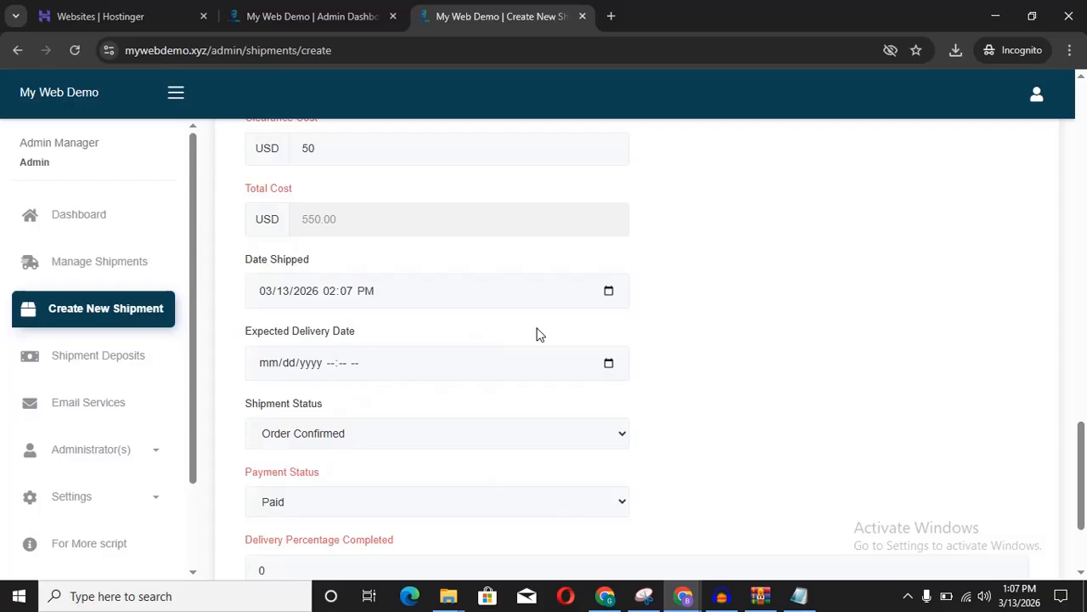
Step: Set the expected delivery to March 16, 2026 at 03:07 PM
{"action": "left_click", "coordinate": [609, 364]}
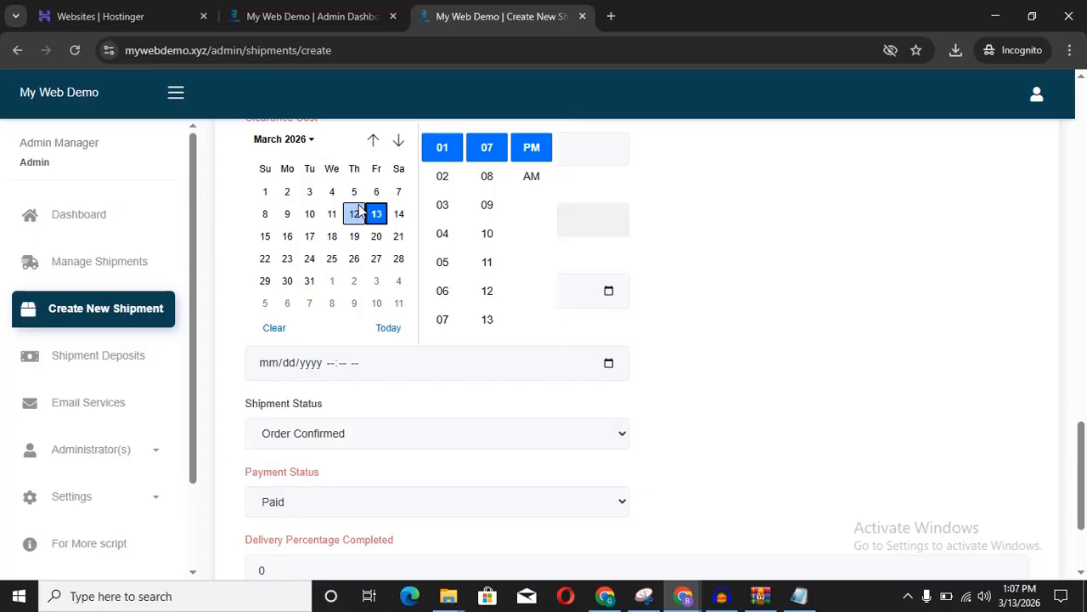
{"action": "left_click", "coordinate": [288, 237]}
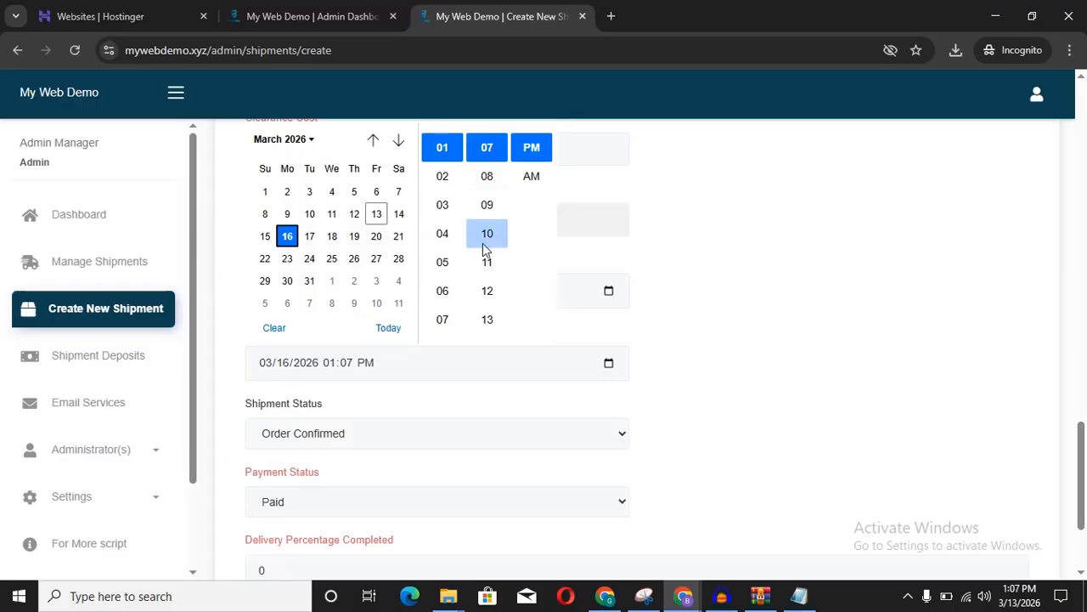
{"action": "left_click", "coordinate": [442, 208]}
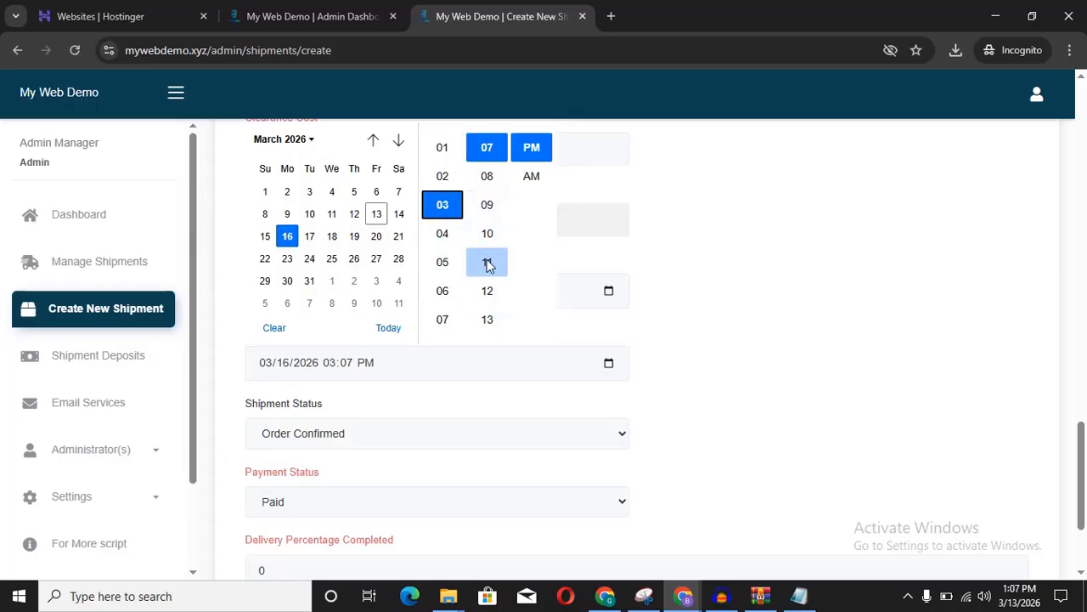
{"action": "left_click", "coordinate": [487, 158]}
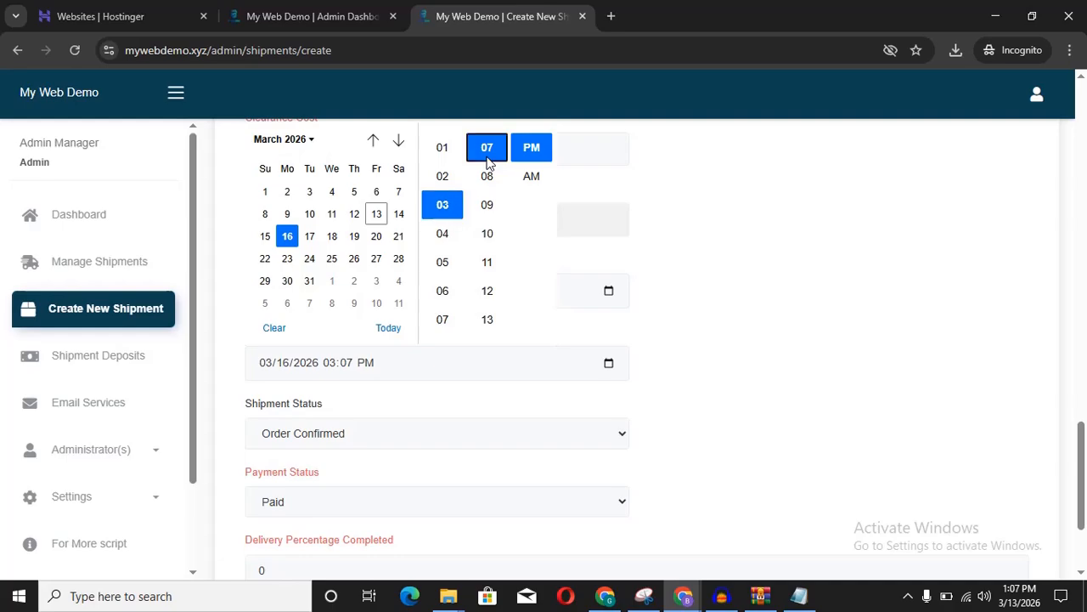
{"action": "left_click", "coordinate": [531, 148]}
{"action": "left_click", "coordinate": [671, 231]}
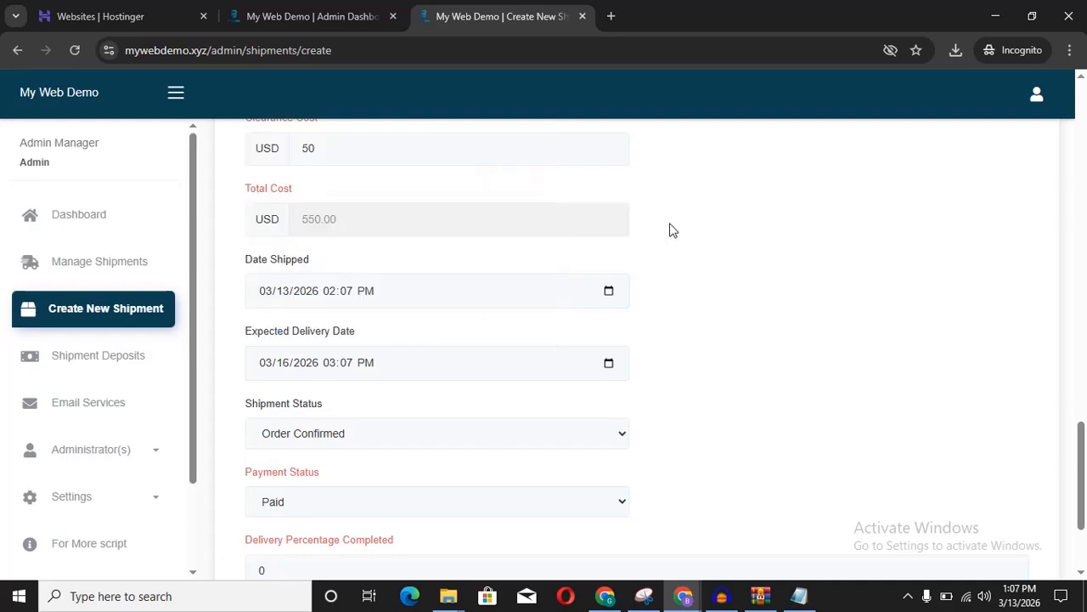
Step: Keep shipment status Order Confirmed and payment status Paid
{"action": "scroll", "coordinate": [721, 317], "scroll_direction": "down", "scroll_amount": 2}
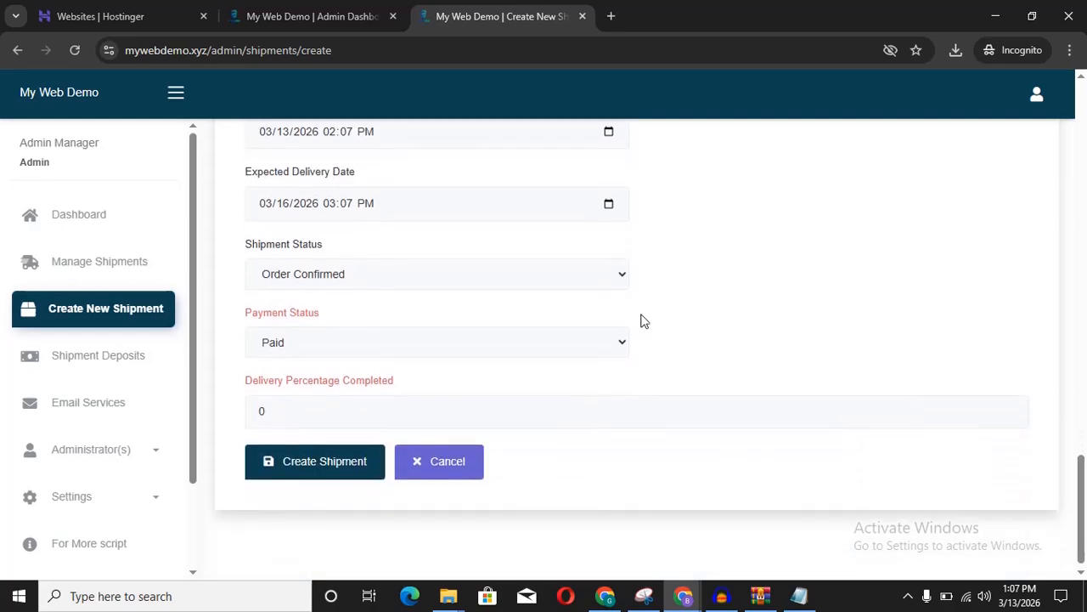
{"action": "left_click", "coordinate": [464, 270]}
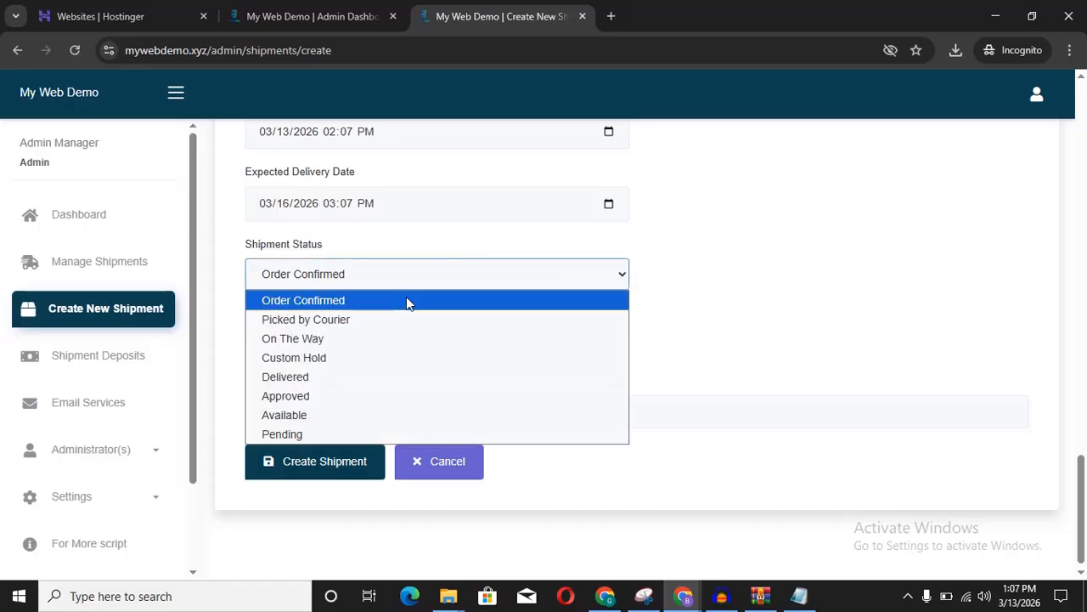
{"action": "left_click", "coordinate": [377, 306]}
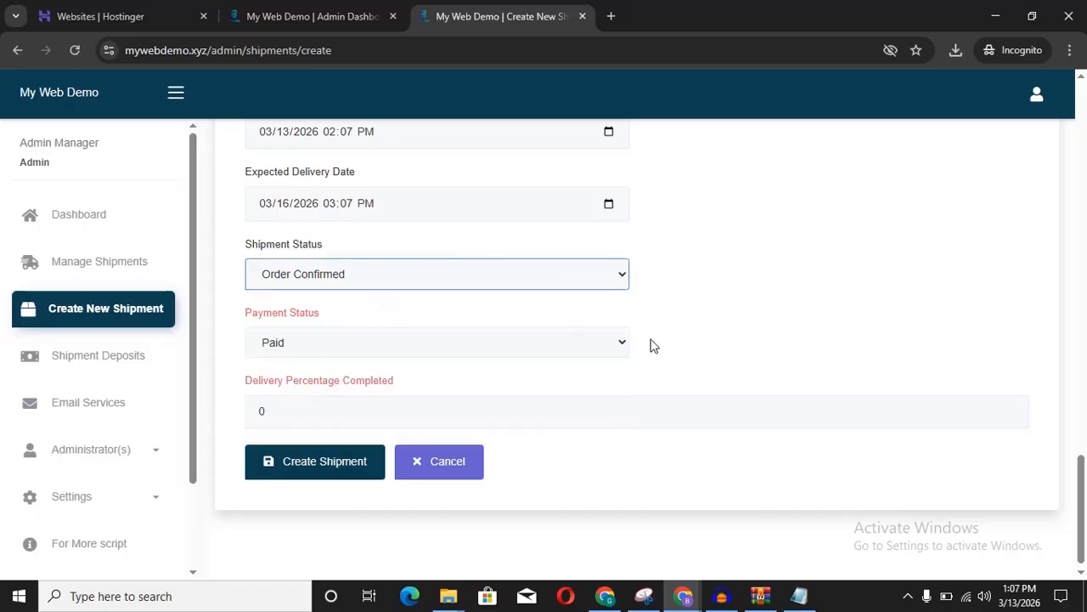
{"action": "left_click", "coordinate": [603, 342]}
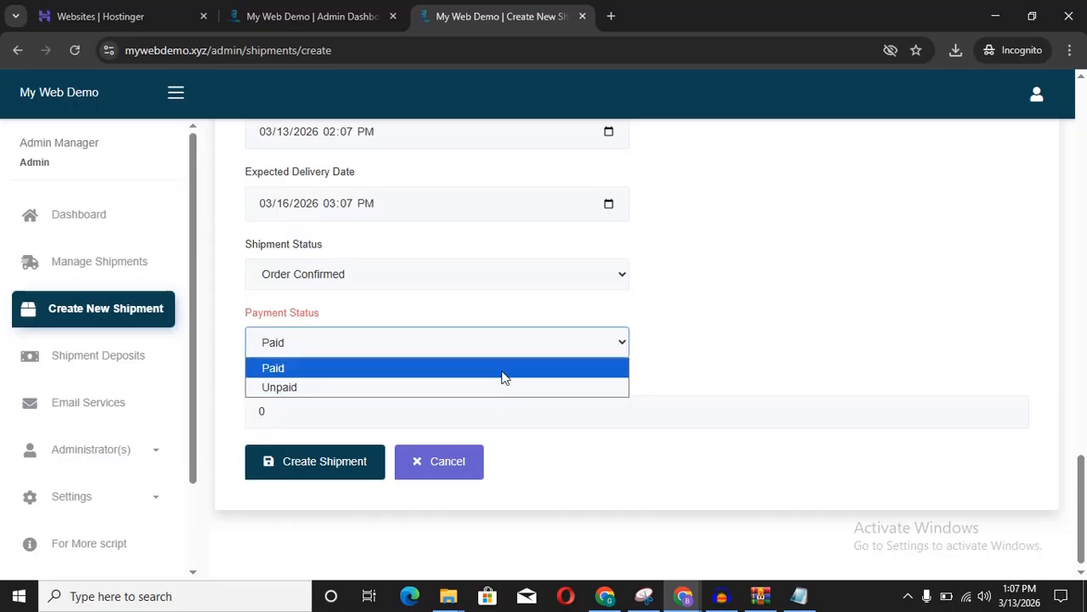
{"action": "left_click", "coordinate": [677, 308]}
Step: Change the payment method to To Pay (Receiver Pays) while leaving payment status Paid
{"action": "scroll", "coordinate": [677, 309], "scroll_direction": "up", "scroll_amount": 2}
{"action": "scroll", "coordinate": [677, 309], "scroll_direction": "up", "scroll_amount": 5}
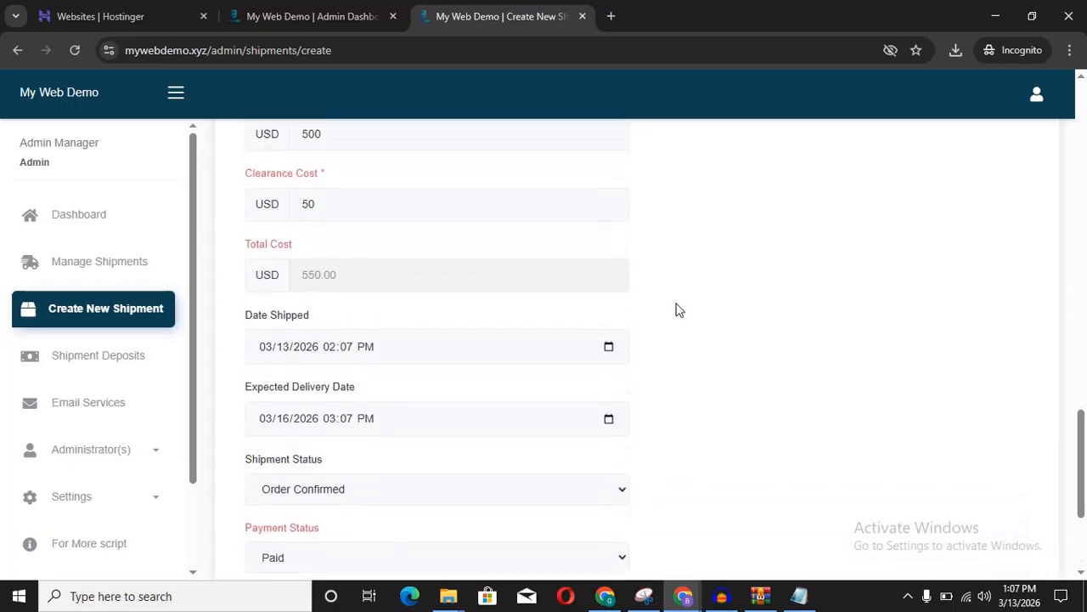
{"action": "scroll", "coordinate": [677, 306], "scroll_direction": "up", "scroll_amount": 1}
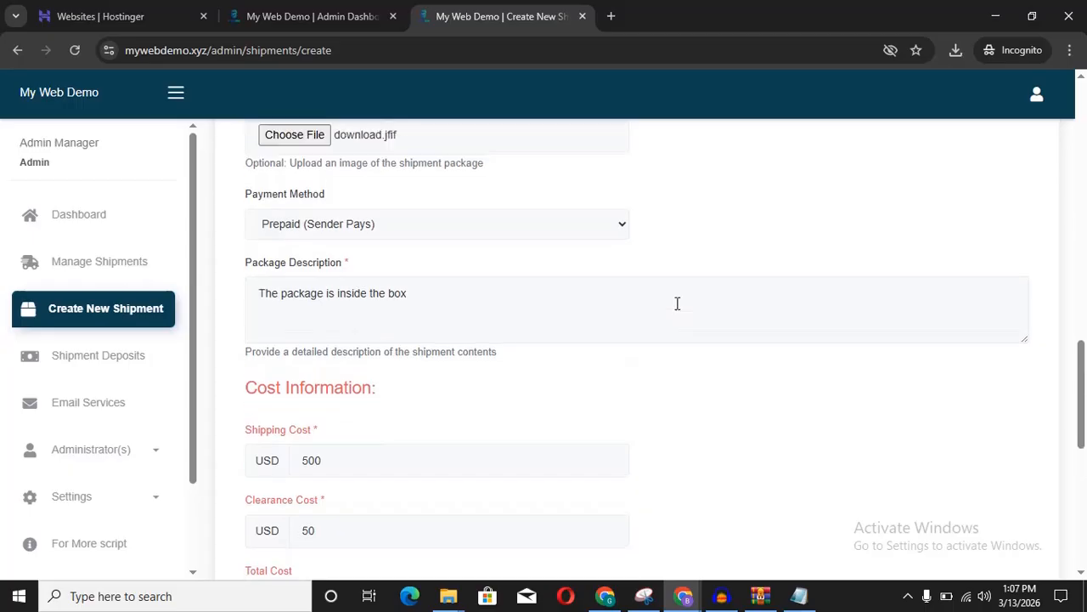
{"action": "left_click", "coordinate": [544, 265]}
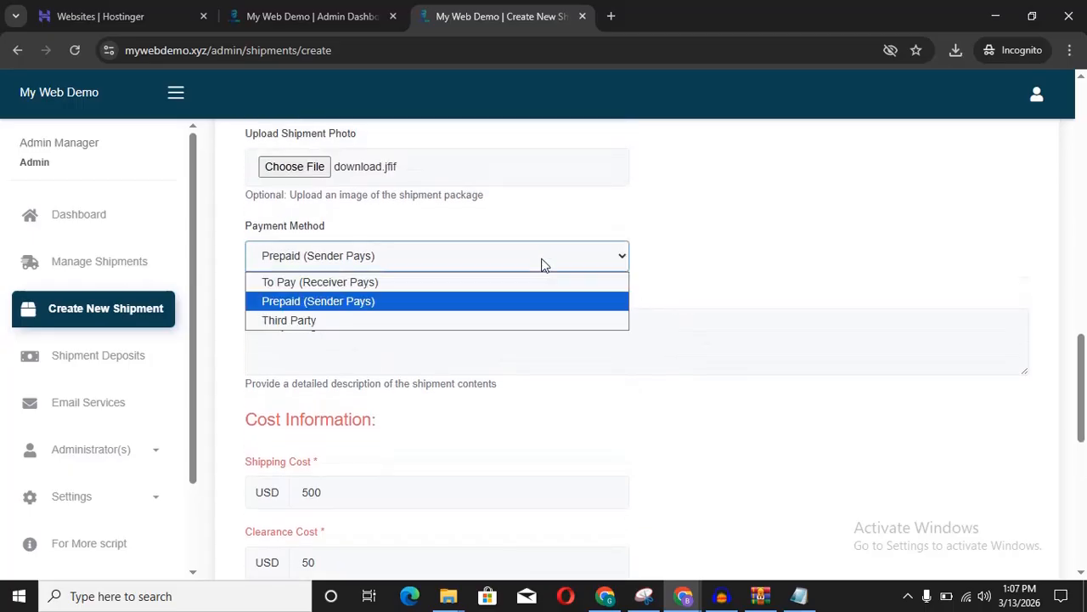
{"action": "left_click", "coordinate": [429, 284]}
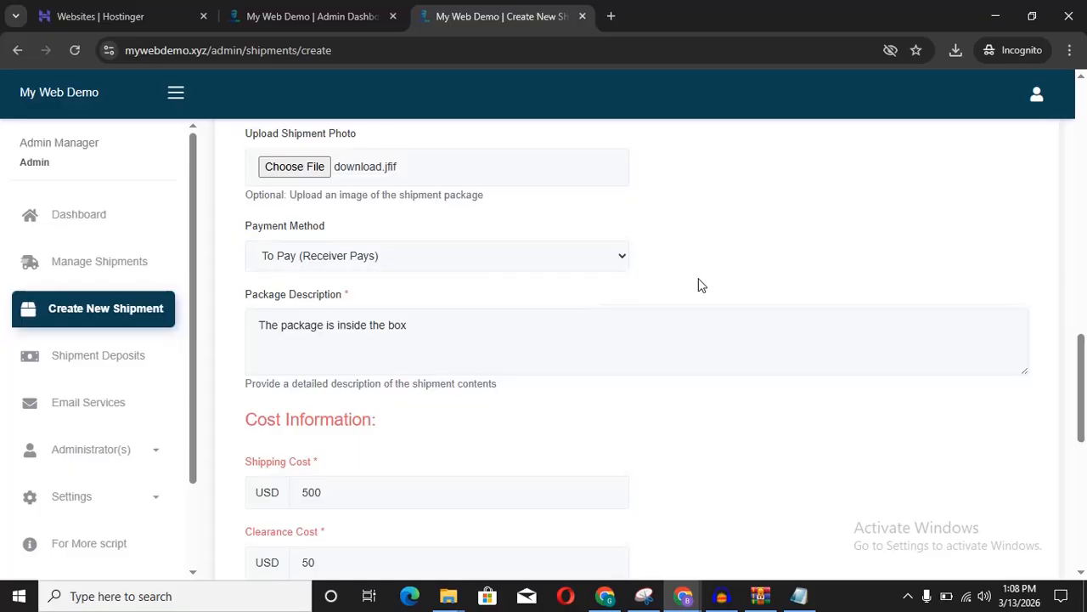
{"action": "scroll", "coordinate": [702, 285], "scroll_direction": "down", "scroll_amount": 8}
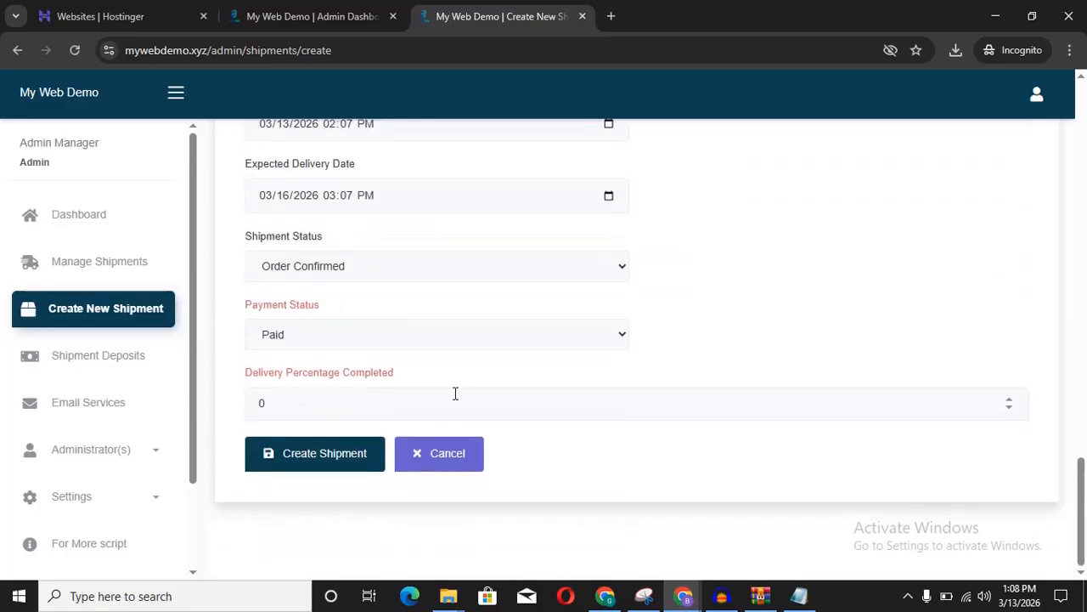
{"action": "left_click", "coordinate": [494, 333]}
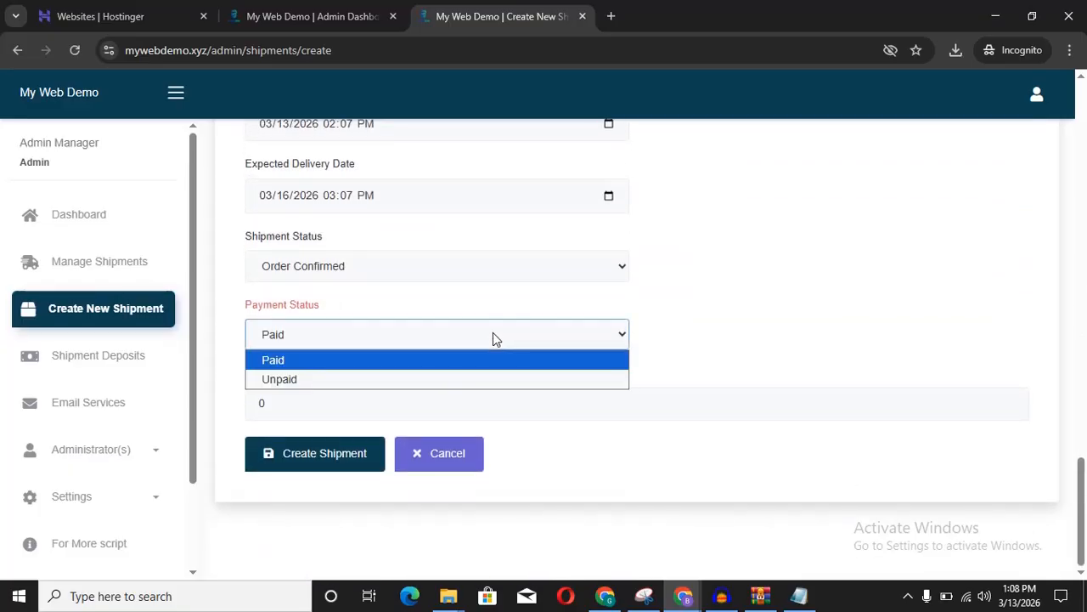
{"action": "left_click", "coordinate": [459, 380]}
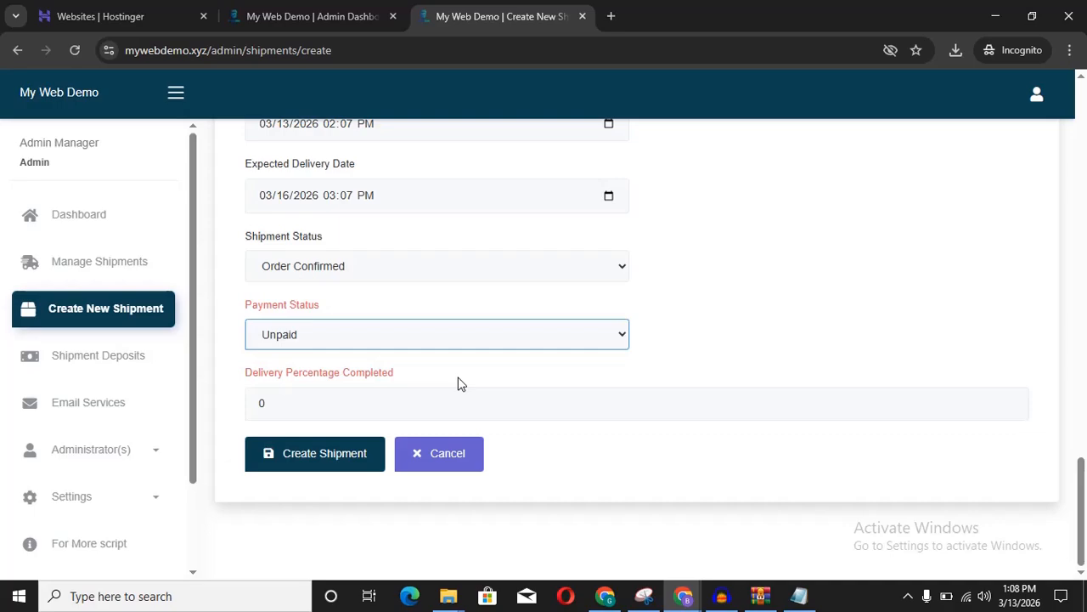
{"action": "left_click", "coordinate": [489, 334]}
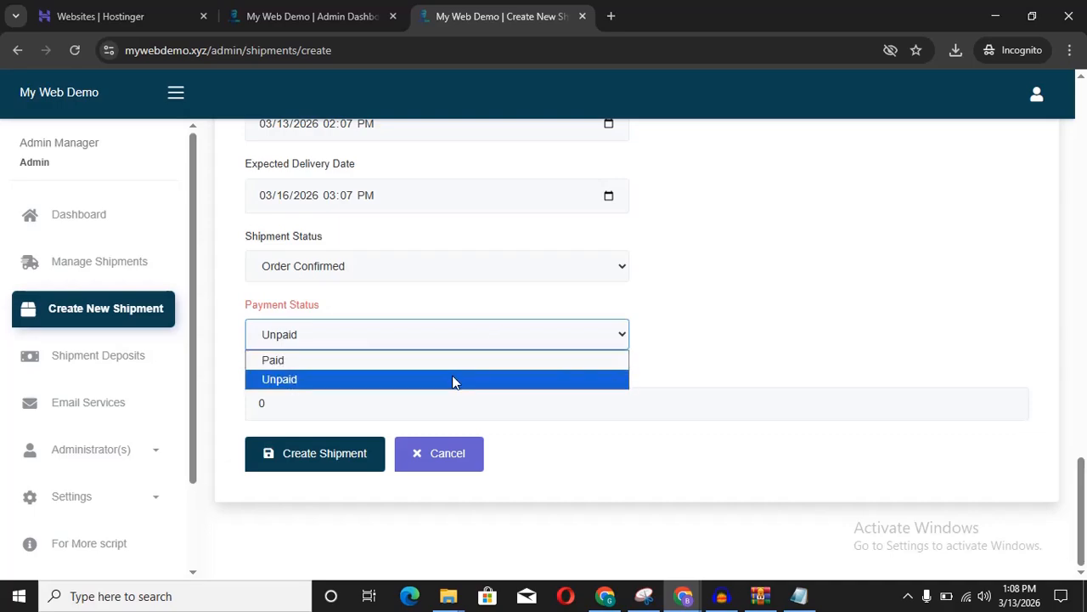
{"action": "left_click", "coordinate": [460, 363]}
{"action": "left_click", "coordinate": [711, 338]}
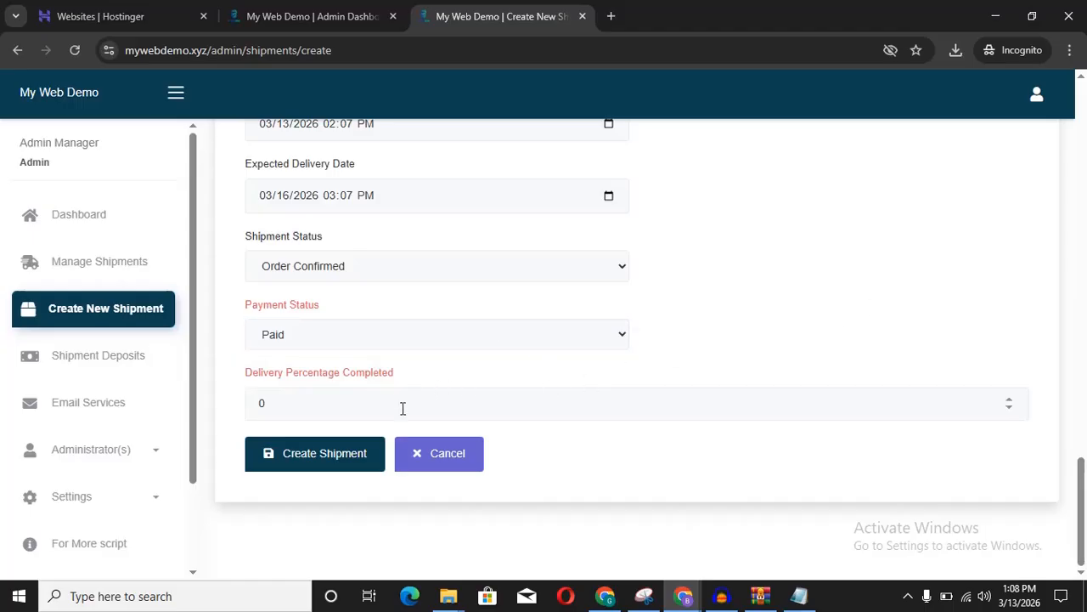
Step: Set delivery percentage completed to 10 with status still Order Confirmed
{"action": "left_click_drag", "start_coordinate": [345, 417], "coordinate": [239, 411]}
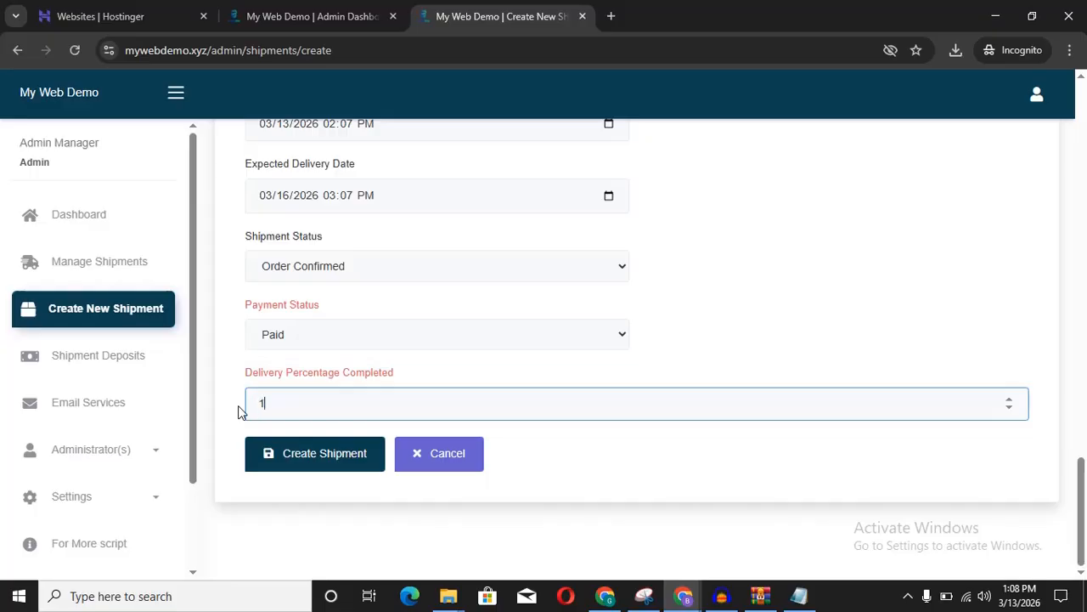
{"action": "left_click", "coordinate": [489, 267]}
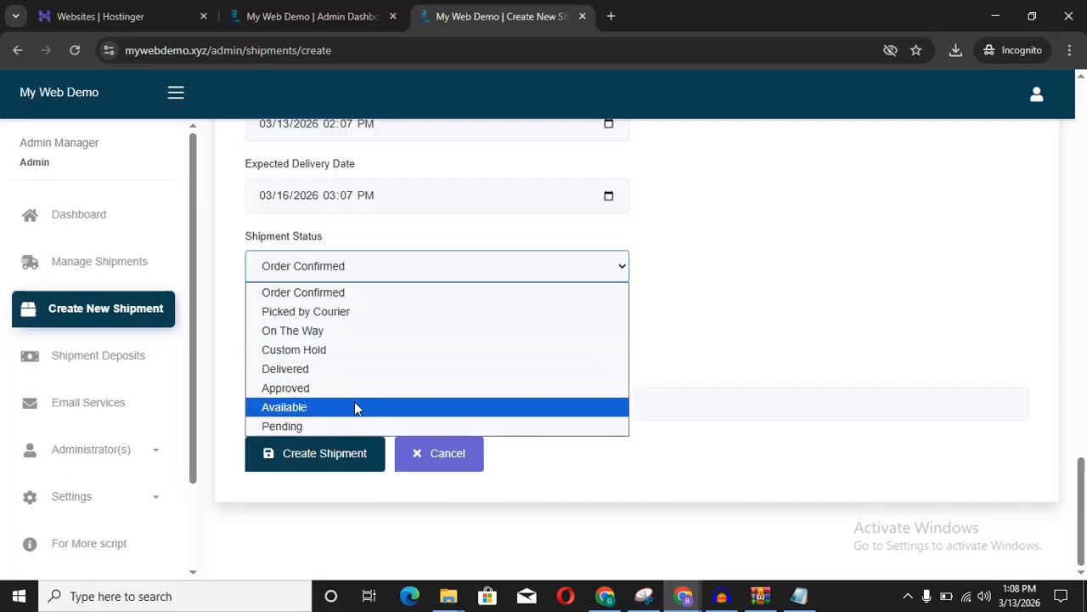
{"action": "left_click", "coordinate": [695, 336]}
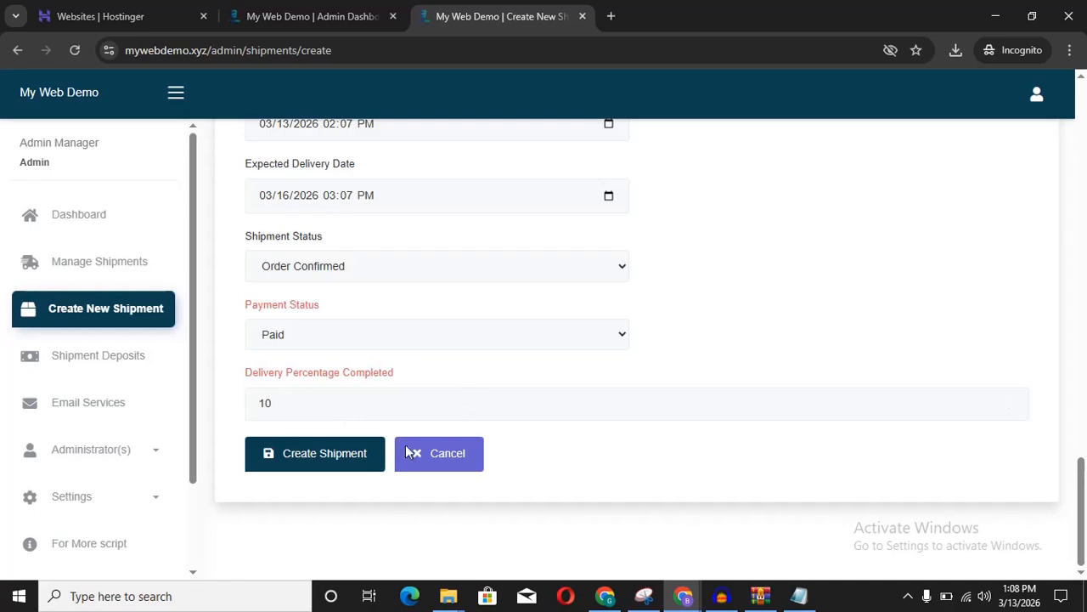
Step: Submit Create Shipment and review sender, receiver, costs and tracking history on its details page
{"action": "left_click", "coordinate": [312, 461]}
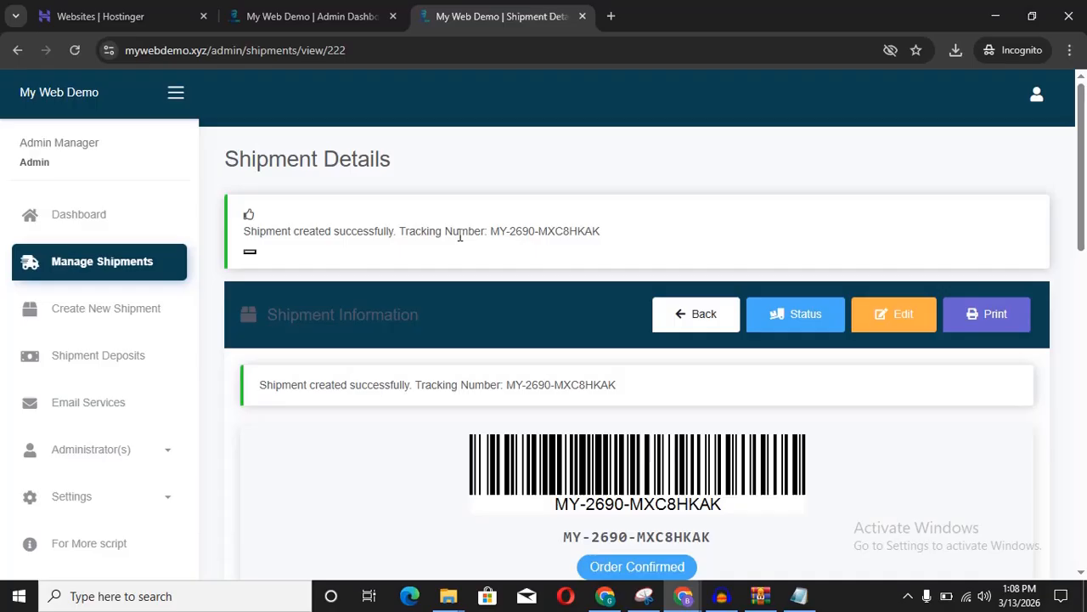
{"action": "scroll", "coordinate": [460, 236], "scroll_direction": "down", "scroll_amount": 5}
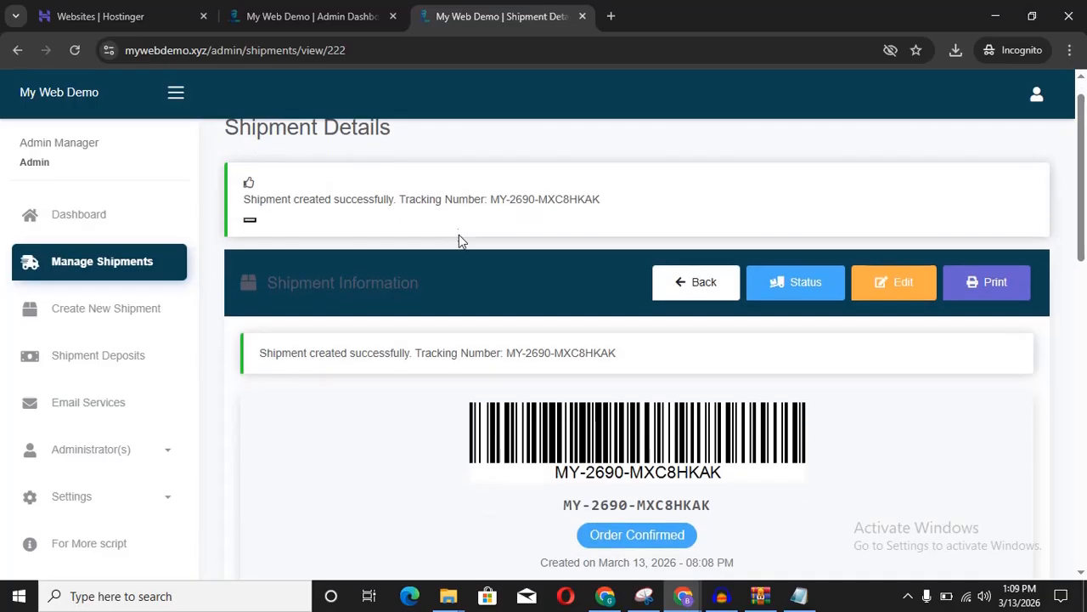
{"action": "scroll", "coordinate": [459, 235], "scroll_direction": "down", "scroll_amount": 1}
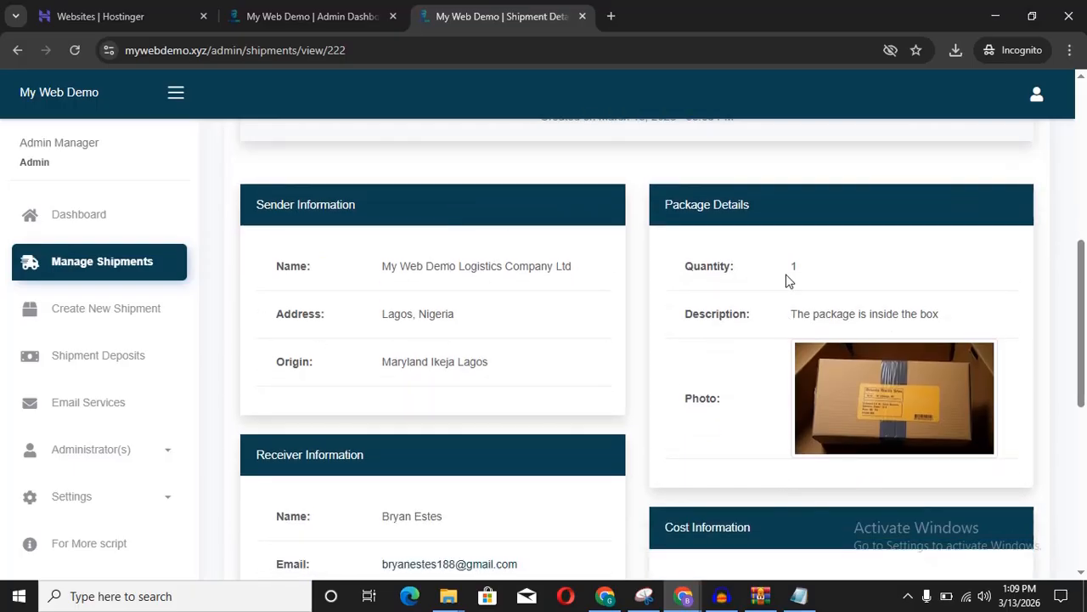
{"action": "scroll", "coordinate": [787, 280], "scroll_direction": "down", "scroll_amount": 1}
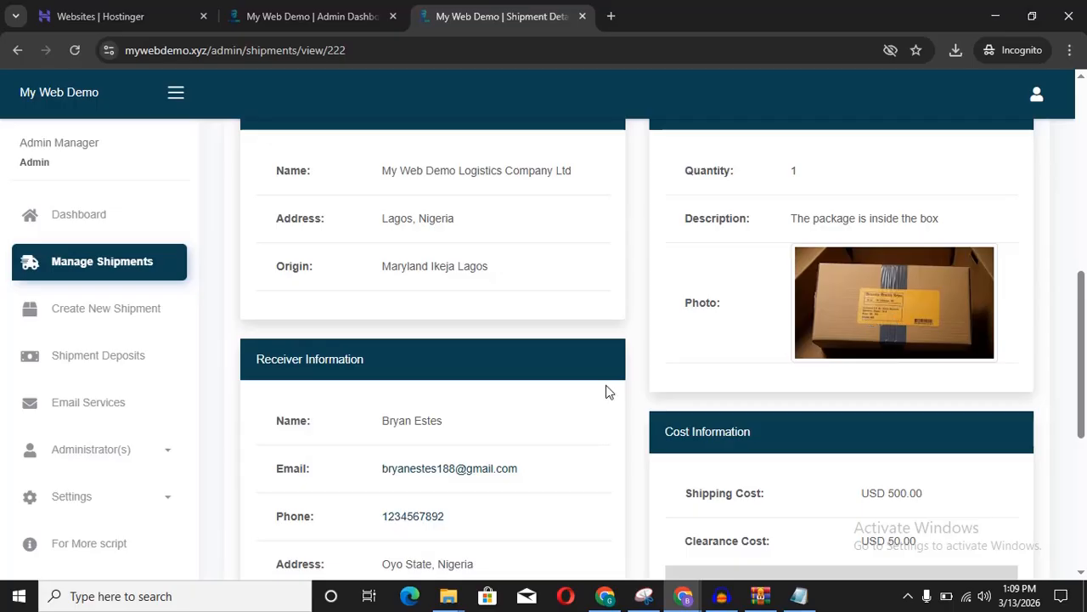
{"action": "scroll", "coordinate": [606, 392], "scroll_direction": "down", "scroll_amount": 1}
{"action": "scroll", "coordinate": [606, 391], "scroll_direction": "down", "scroll_amount": 1}
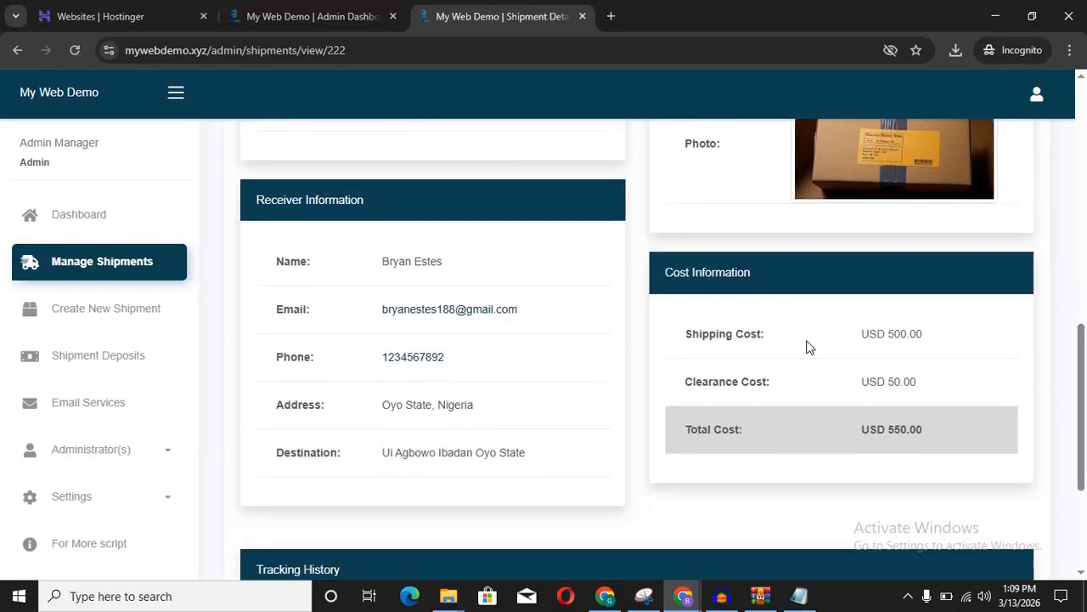
{"action": "scroll", "coordinate": [808, 346], "scroll_direction": "down", "scroll_amount": 2}
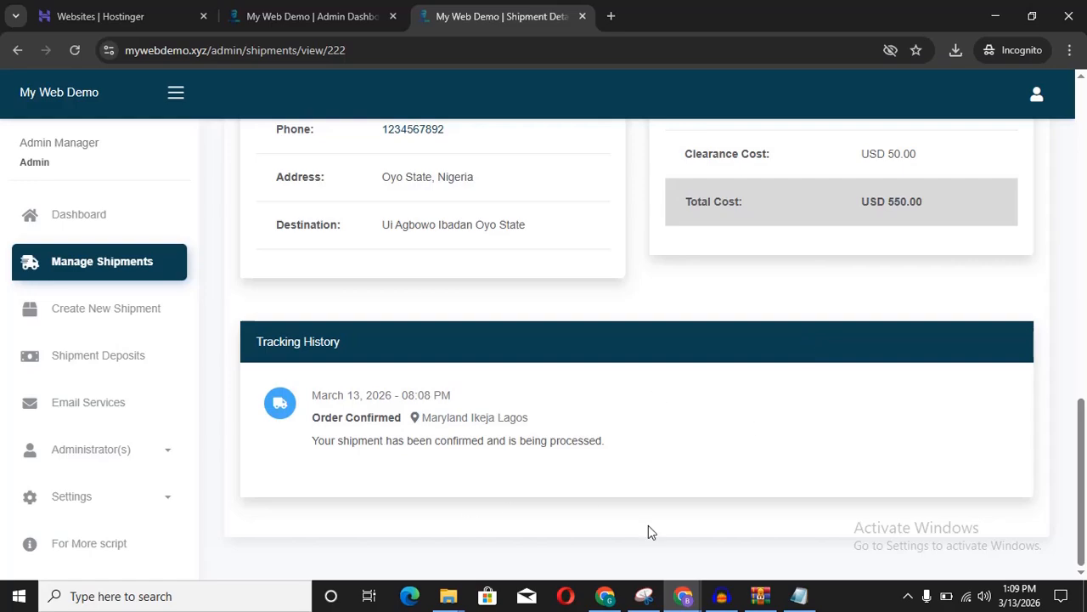
{"action": "scroll", "coordinate": [664, 562], "scroll_direction": "up", "scroll_amount": 1}
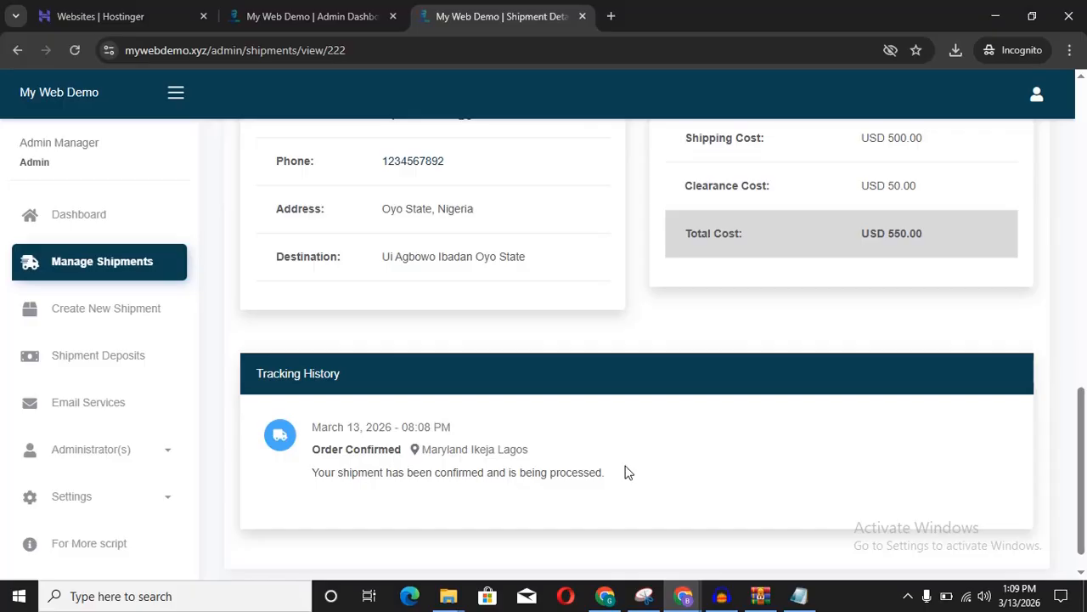
{"action": "scroll", "coordinate": [628, 472], "scroll_direction": "up", "scroll_amount": 8}
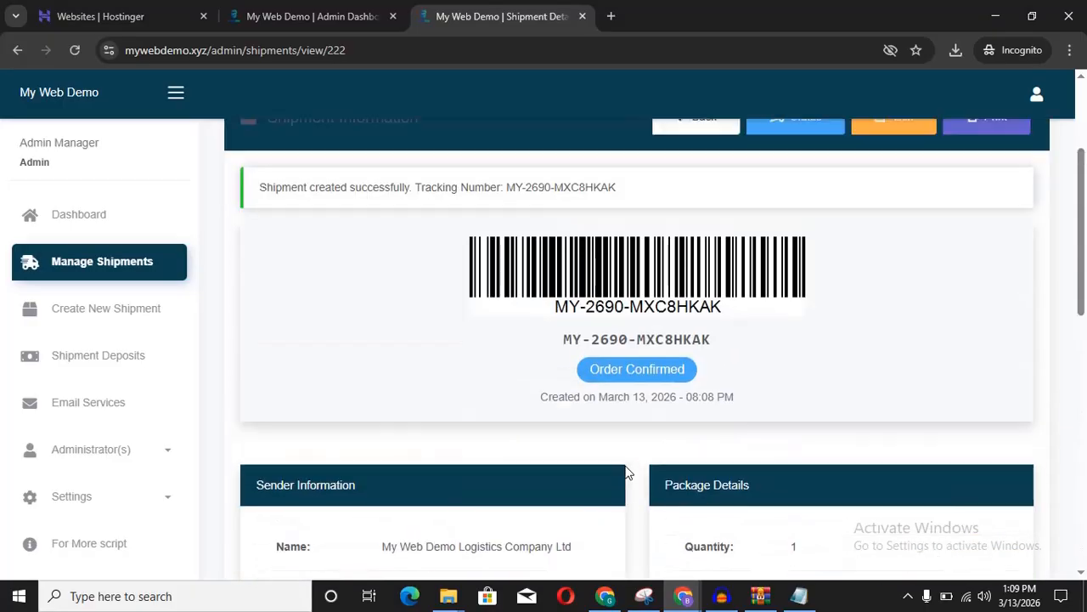
{"action": "scroll", "coordinate": [628, 472], "scroll_direction": "down", "scroll_amount": 3}
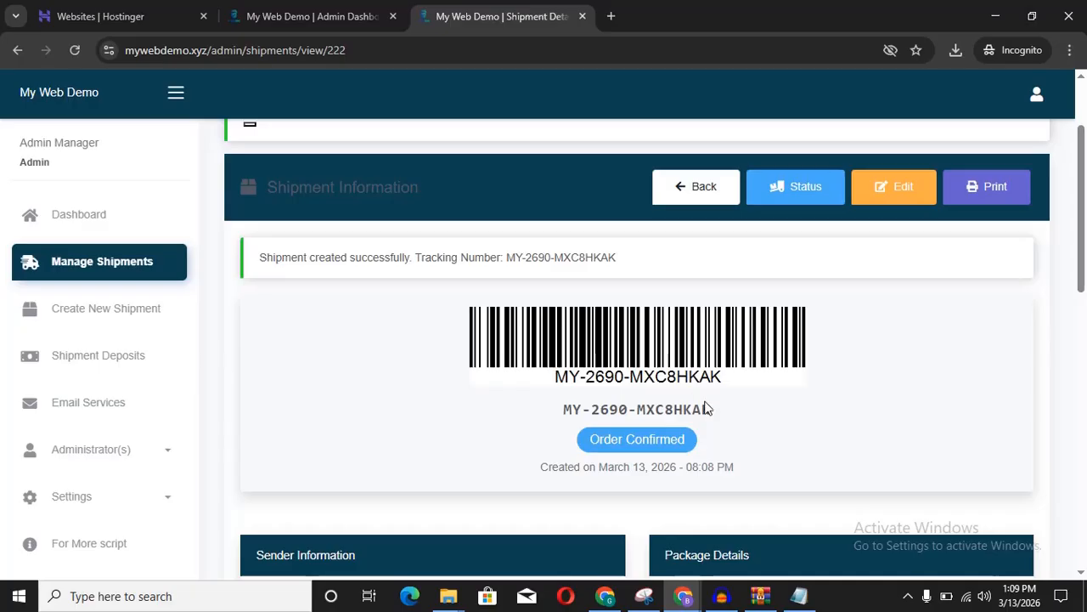
Step: Copy the site domain and the tracking number MY-2690-MXC8HKAK from the admin details page
{"action": "left_click_drag", "start_coordinate": [718, 416], "coordinate": [554, 422]}
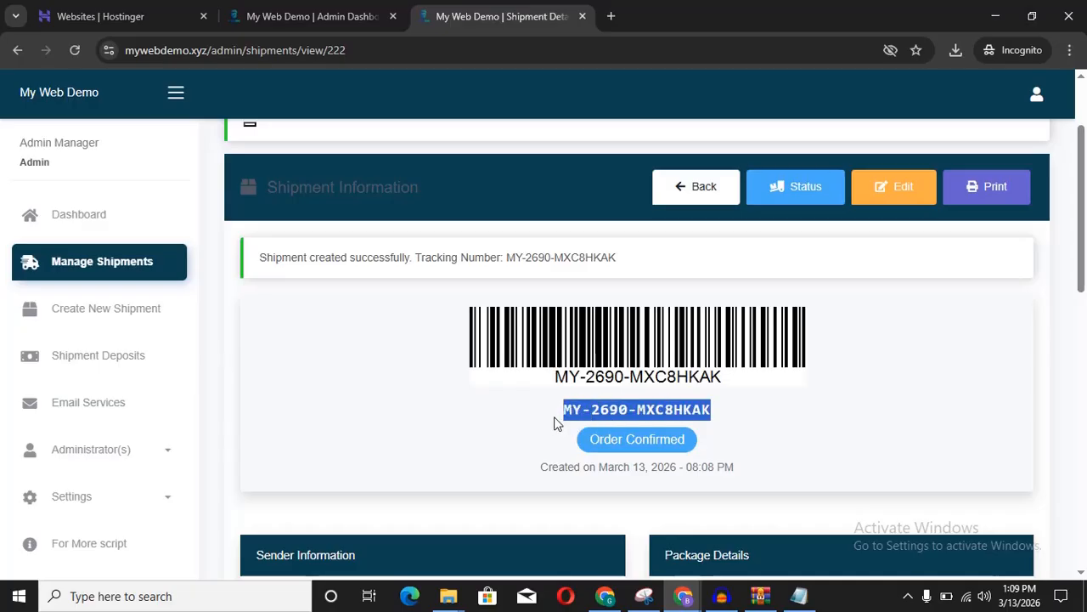
{"action": "left_click", "coordinate": [670, 408]}
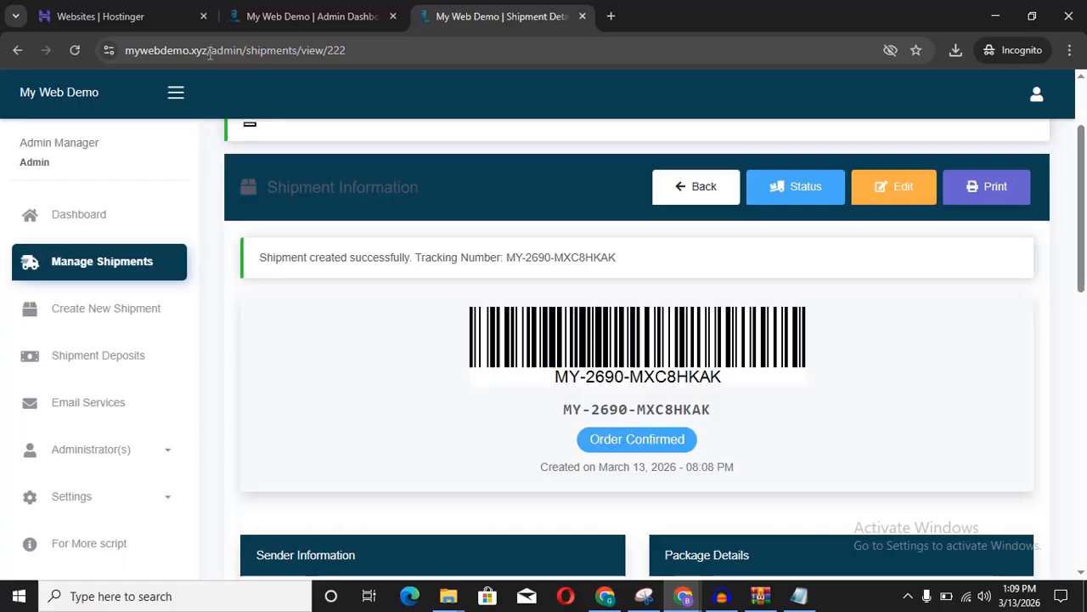
{"action": "left_click_drag", "start_coordinate": [207, 50], "coordinate": [109, 56]}
{"action": "right_click", "coordinate": [146, 52]}
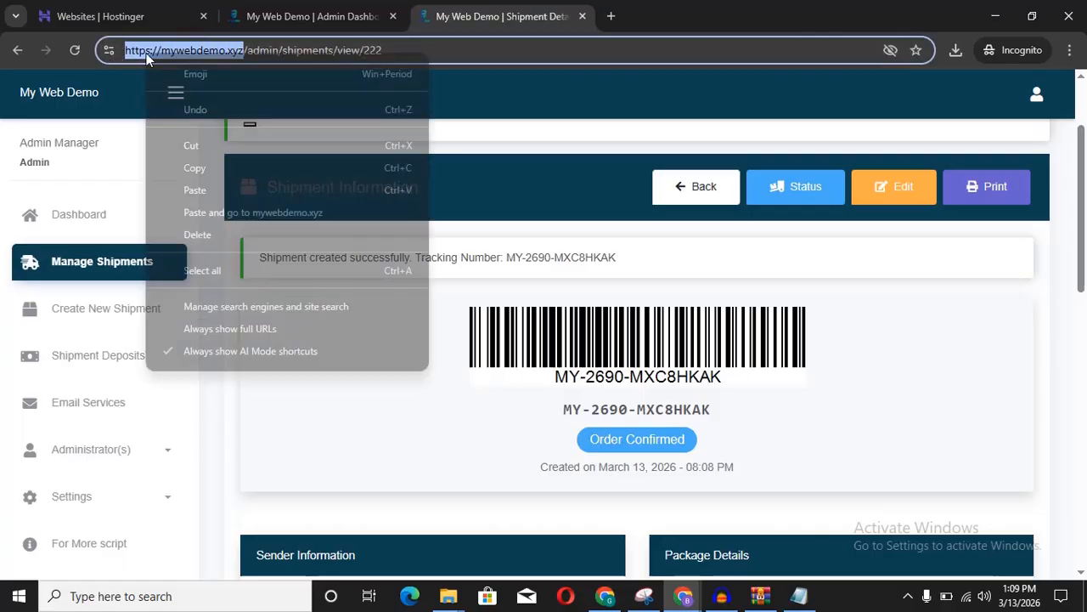
{"action": "left_click", "coordinate": [208, 168]}
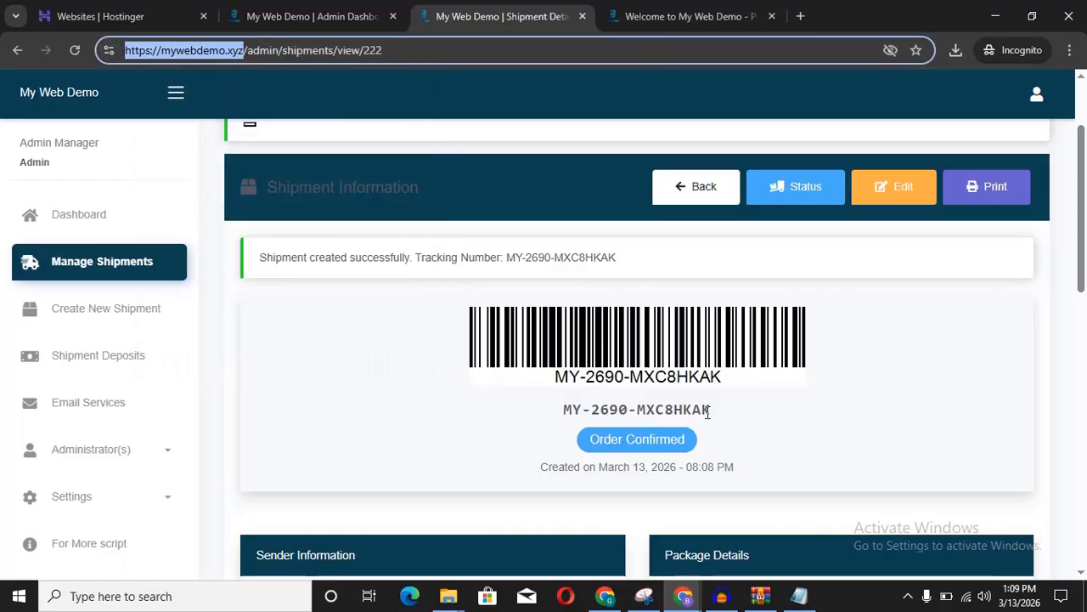
{"action": "left_click_drag", "start_coordinate": [718, 416], "coordinate": [563, 409]}
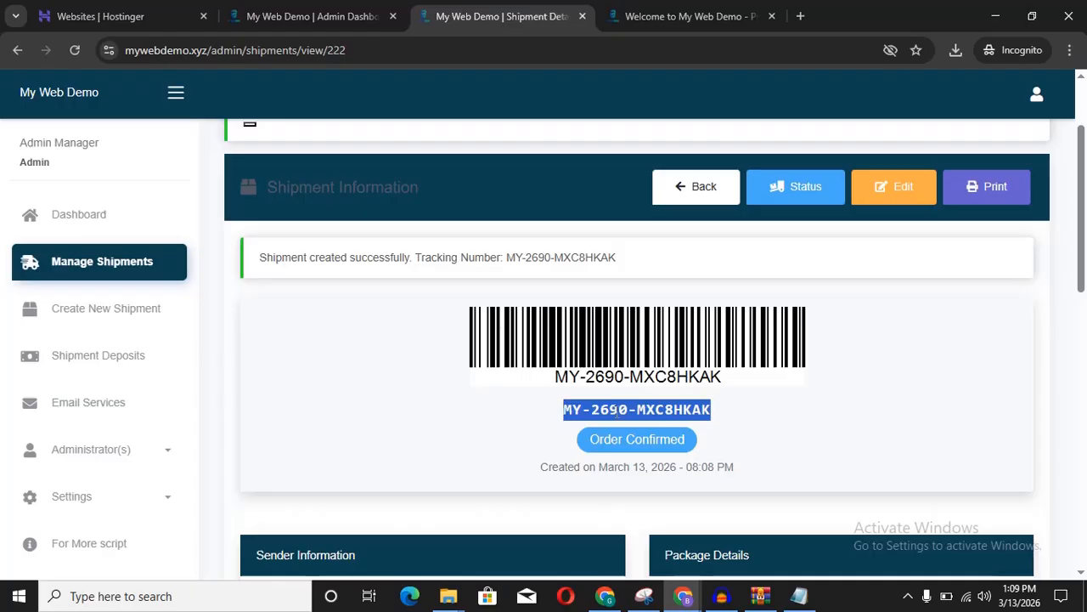
{"action": "right_click", "coordinate": [638, 411]}
{"action": "left_click", "coordinate": [666, 245]}
{"action": "left_click", "coordinate": [680, 15]}
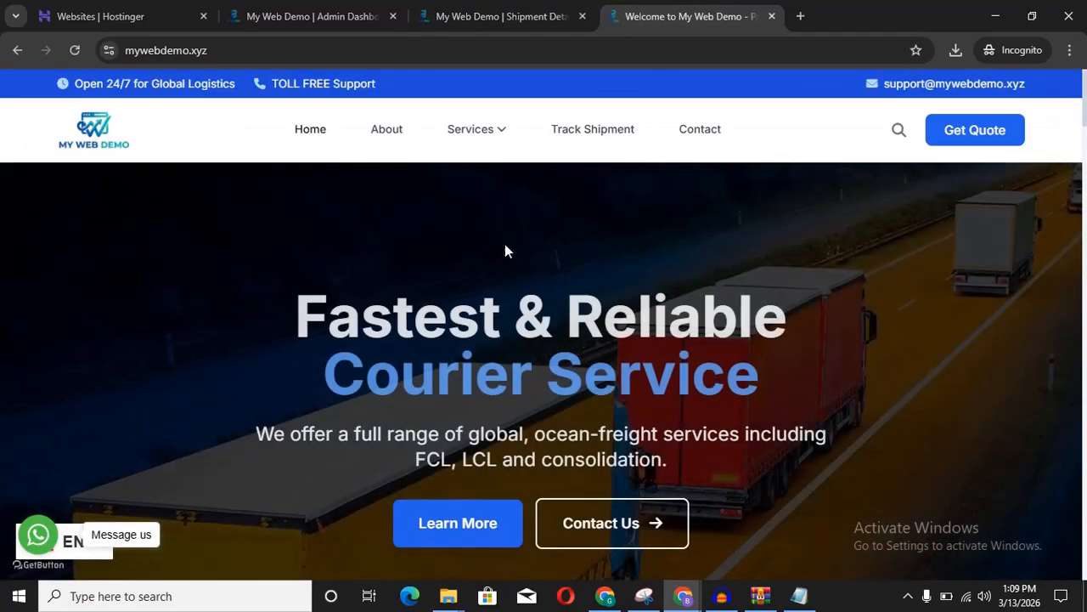
{"action": "scroll", "coordinate": [505, 246], "scroll_direction": "down", "scroll_amount": 1}
{"action": "scroll", "coordinate": [505, 247], "scroll_direction": "down", "scroll_amount": 5}
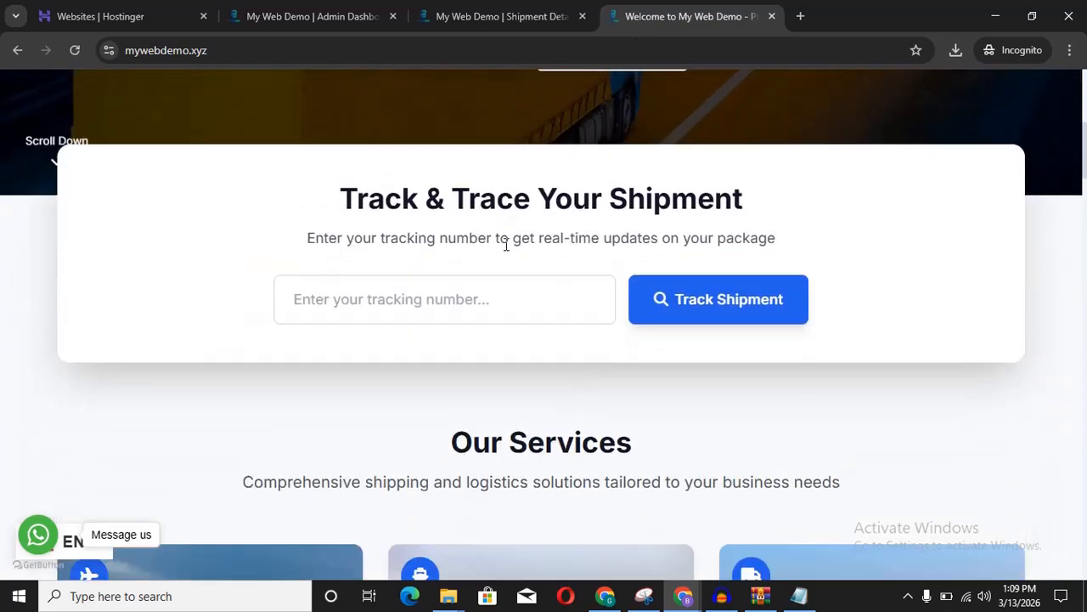
{"action": "right_click", "coordinate": [414, 301]}
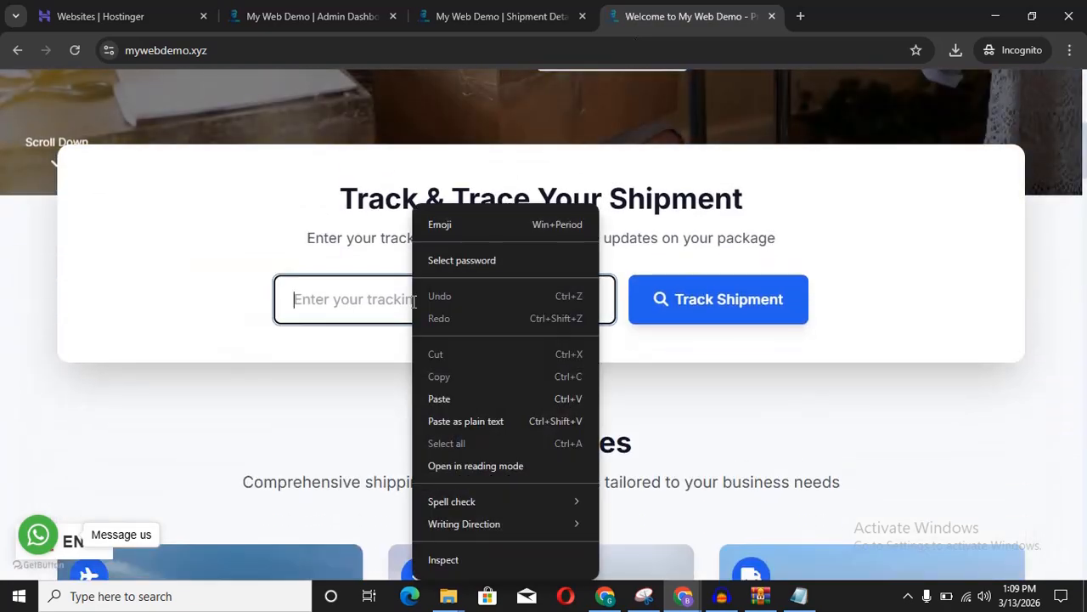
{"action": "left_click", "coordinate": [450, 399]}
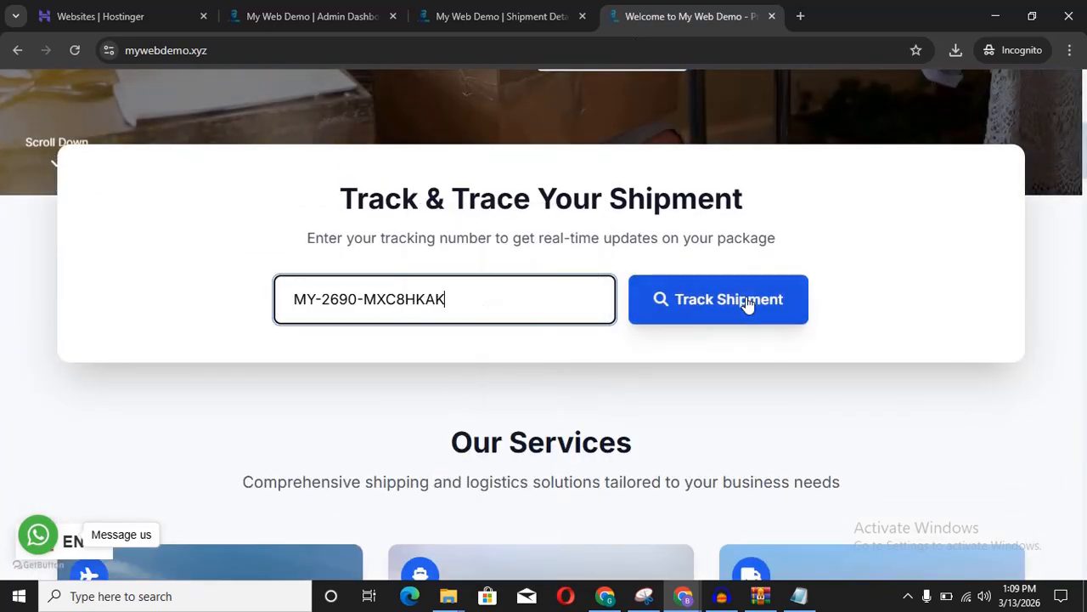
{"action": "left_click", "coordinate": [729, 303]}
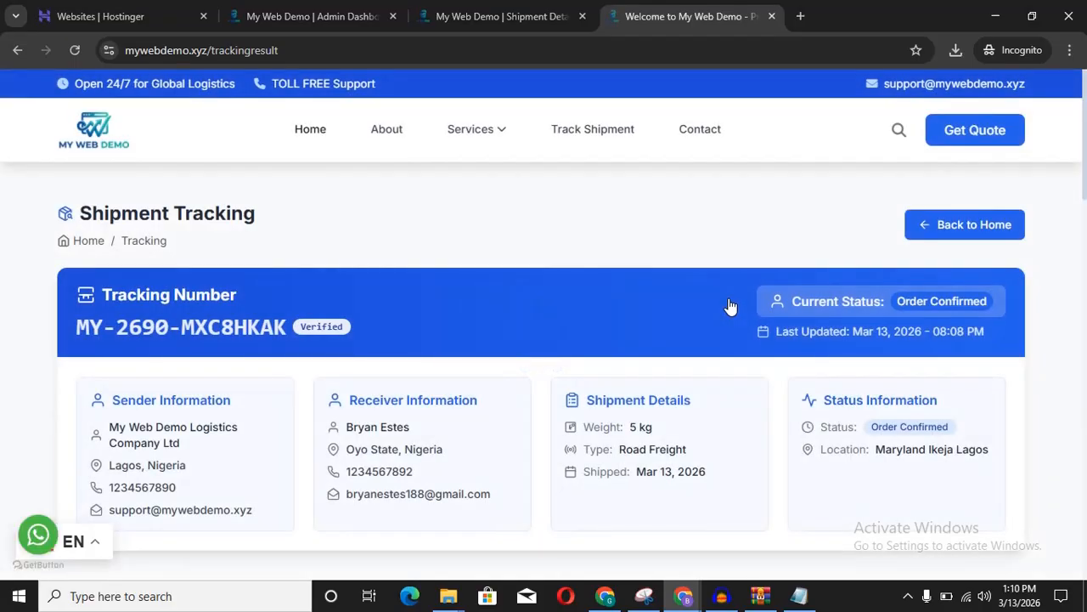
{"action": "scroll", "coordinate": [729, 304], "scroll_direction": "down", "scroll_amount": 2}
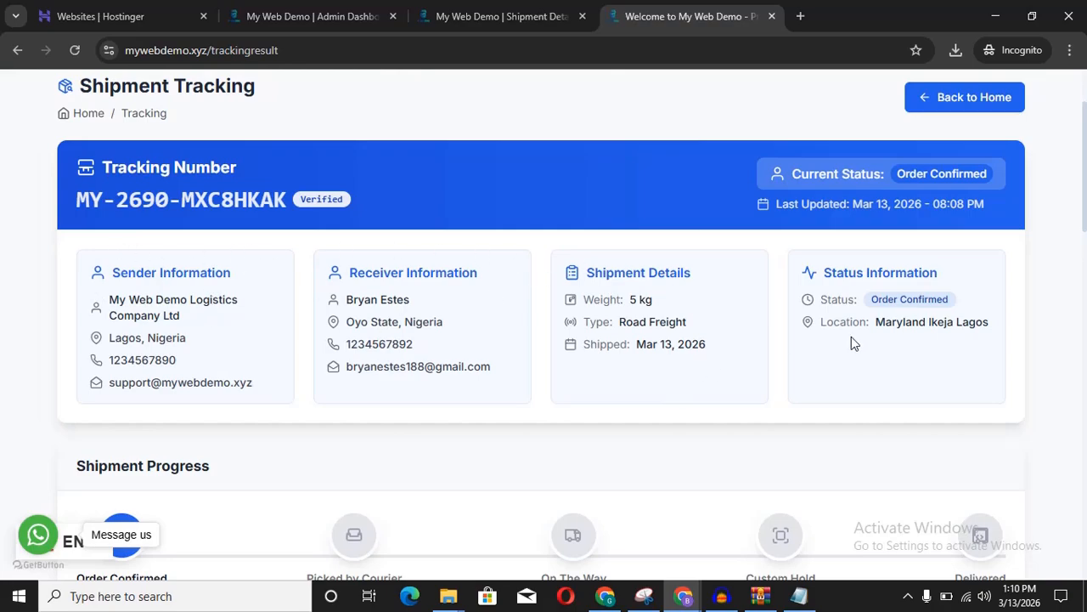
{"action": "scroll", "coordinate": [883, 348], "scroll_direction": "down", "scroll_amount": 4}
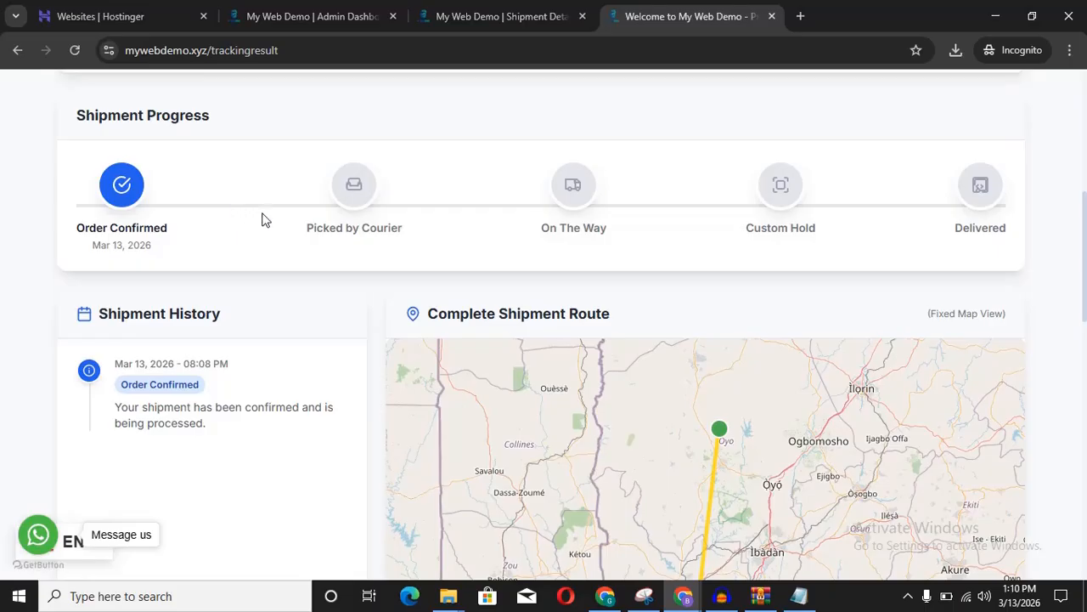
{"action": "scroll", "coordinate": [308, 233], "scroll_direction": "down", "scroll_amount": 1}
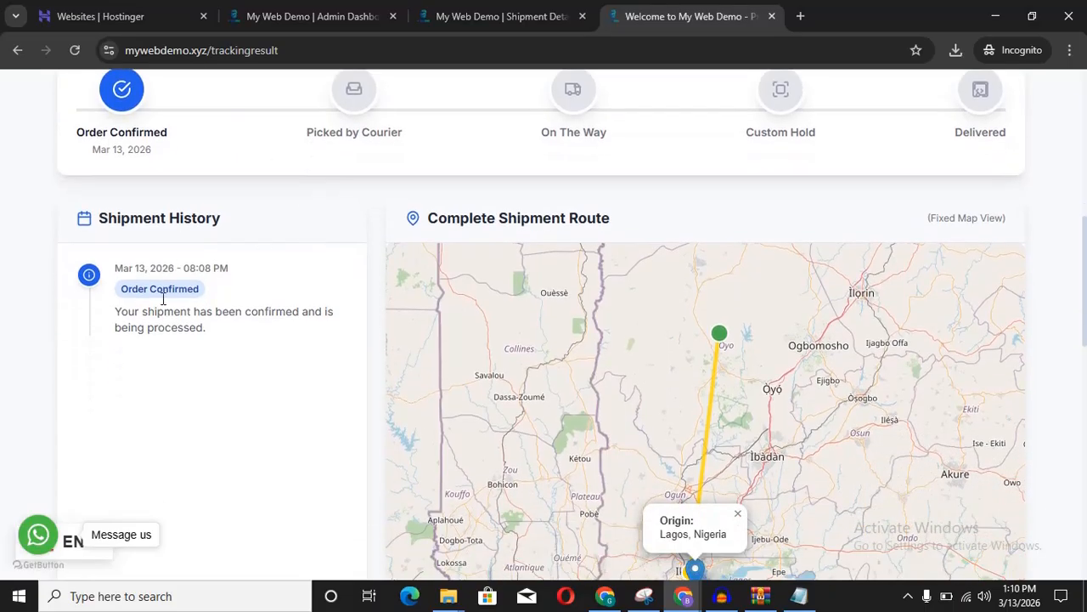
{"action": "scroll", "coordinate": [293, 330], "scroll_direction": "down", "scroll_amount": 2}
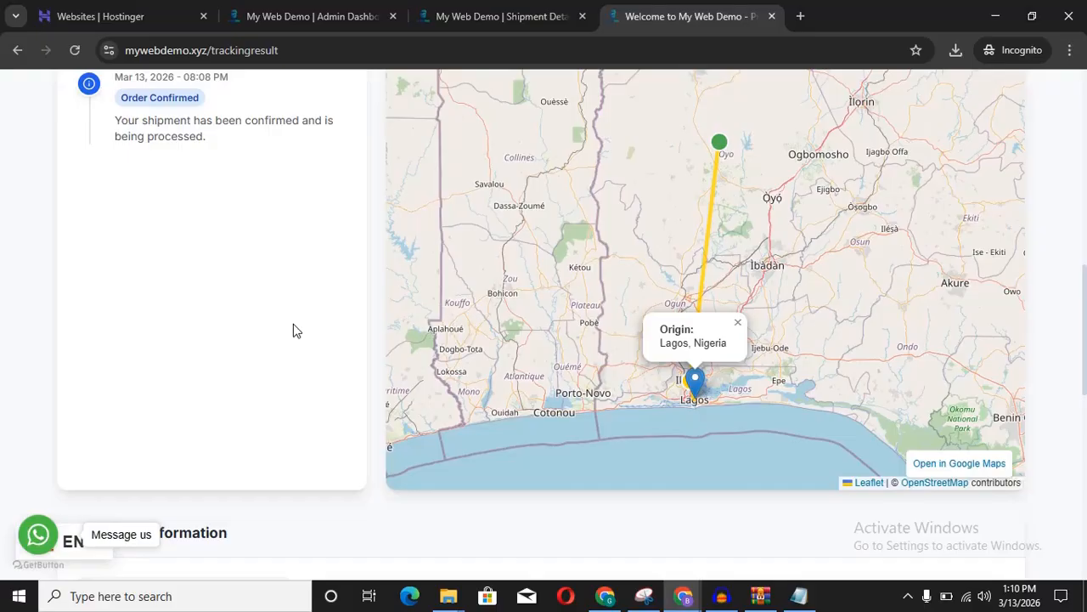
{"action": "scroll", "coordinate": [293, 331], "scroll_direction": "up", "scroll_amount": 1}
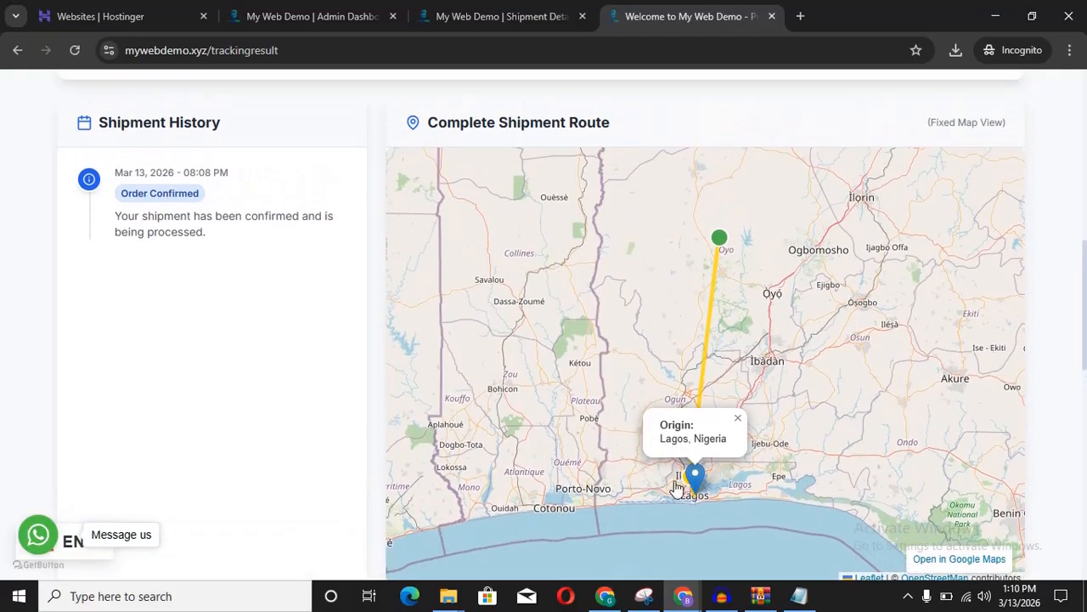
{"action": "scroll", "coordinate": [733, 468], "scroll_direction": "down", "scroll_amount": 1}
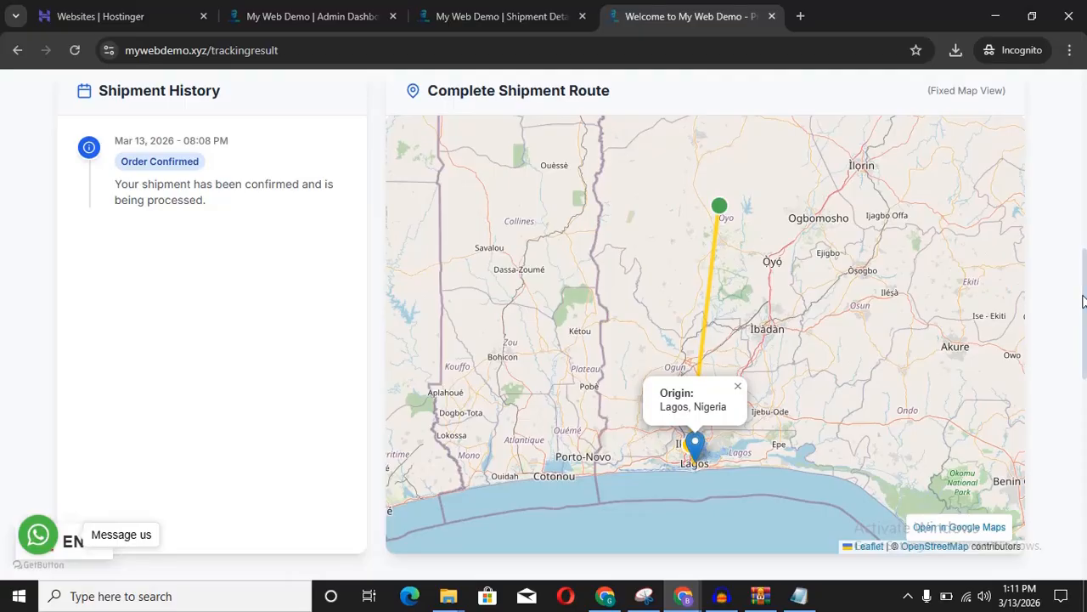
{"action": "scroll", "coordinate": [1053, 302], "scroll_direction": "down", "scroll_amount": 2}
{"action": "scroll", "coordinate": [1054, 303], "scroll_direction": "down", "scroll_amount": 4}
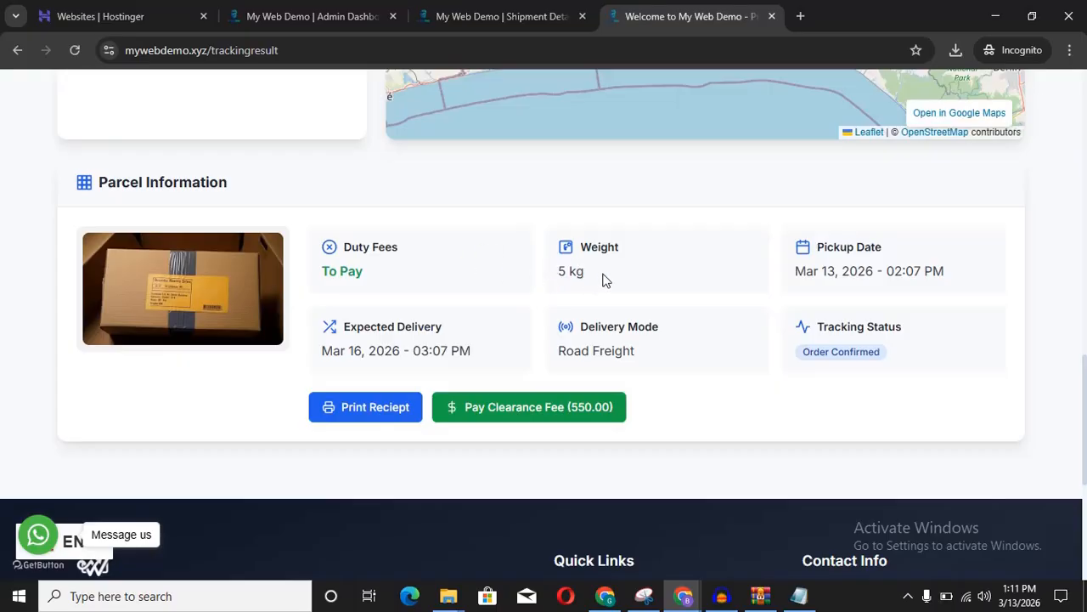
{"action": "scroll", "coordinate": [806, 275], "scroll_direction": "down", "scroll_amount": 2}
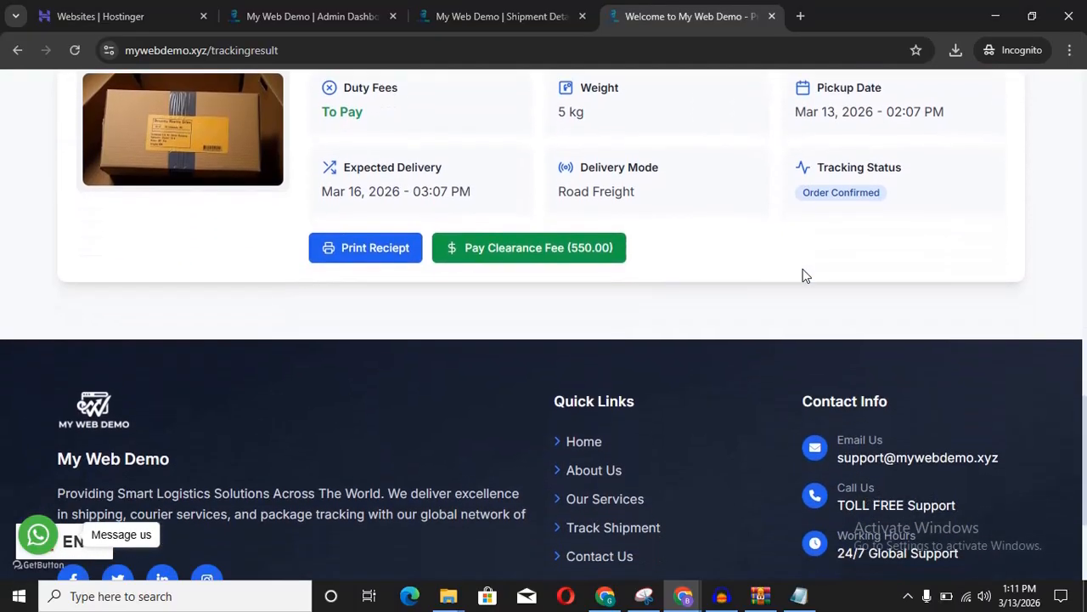
{"action": "scroll", "coordinate": [806, 275], "scroll_direction": "up", "scroll_amount": 2}
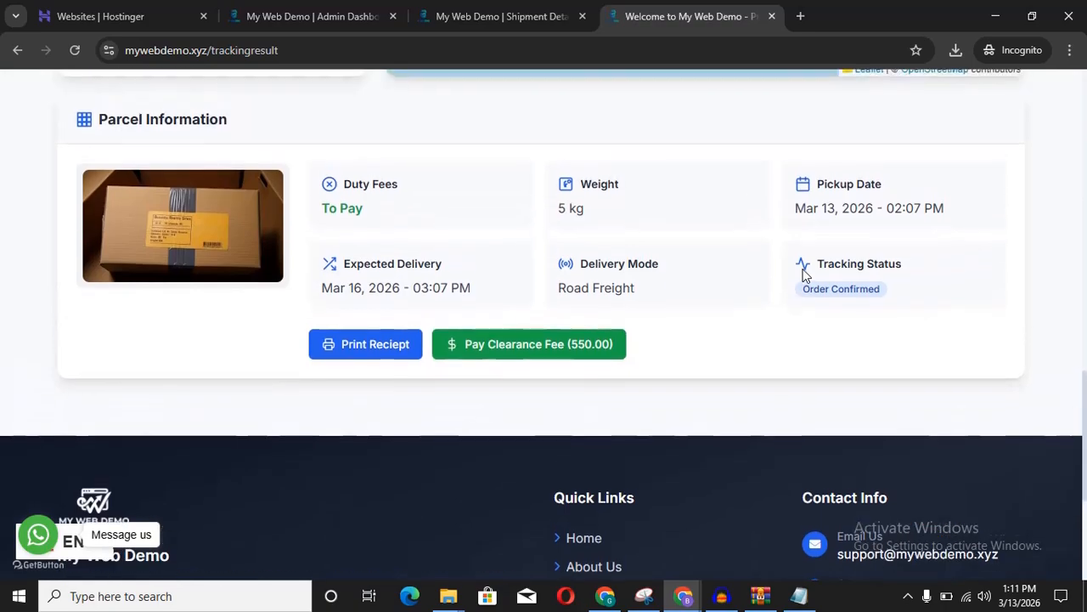
{"action": "scroll", "coordinate": [806, 275], "scroll_direction": "up", "scroll_amount": 1}
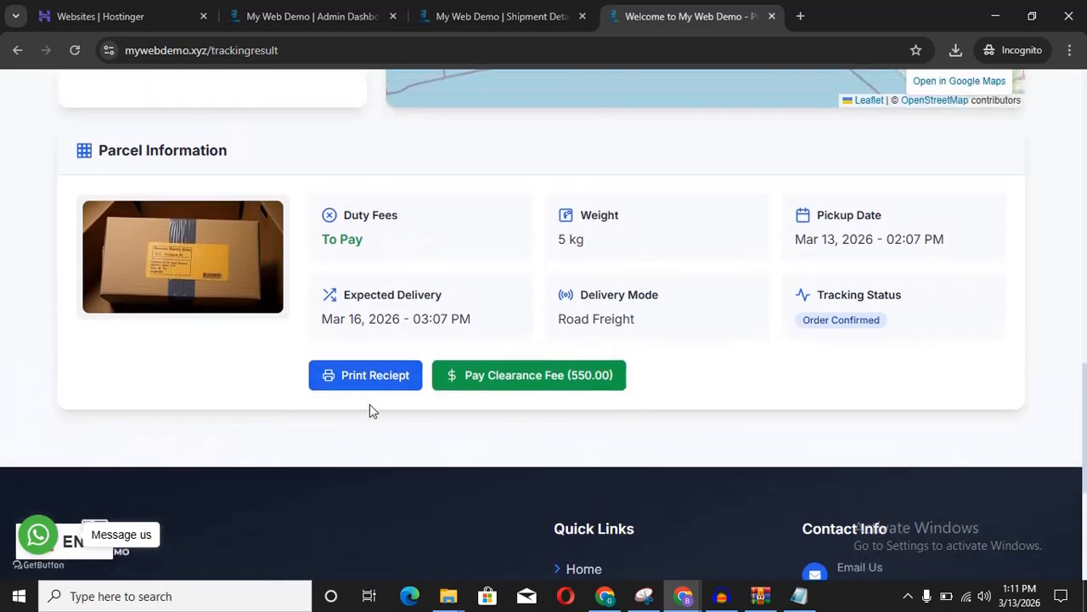
Step: Print the receipt to Save as PDF as 'My Web Demo Logistics Company _ Invoice' in Downloads
{"action": "left_click", "coordinate": [365, 381]}
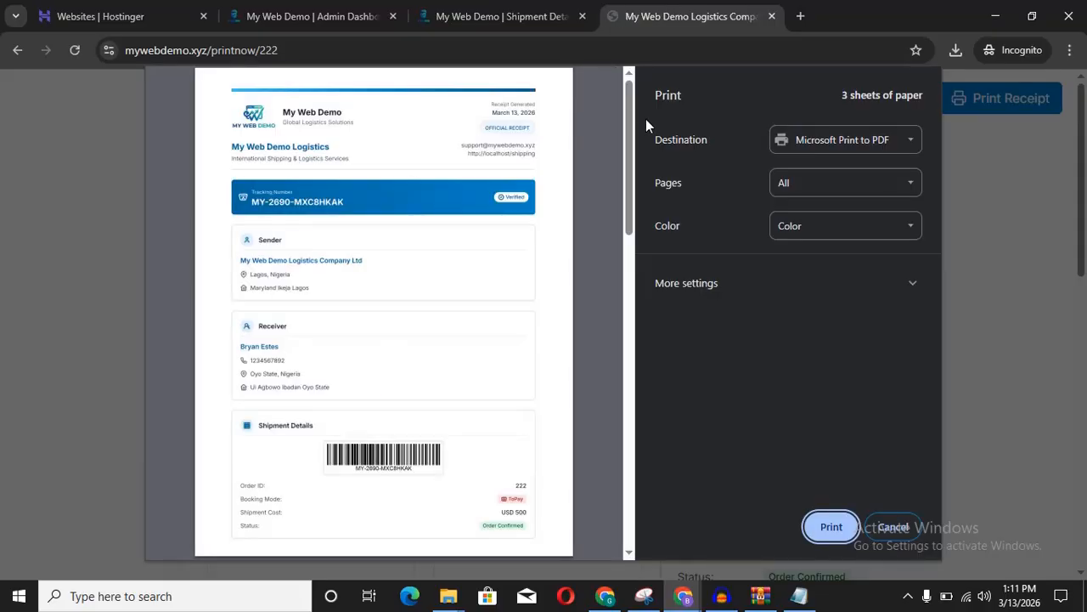
{"action": "left_click_drag", "start_coordinate": [627, 125], "coordinate": [654, 9]}
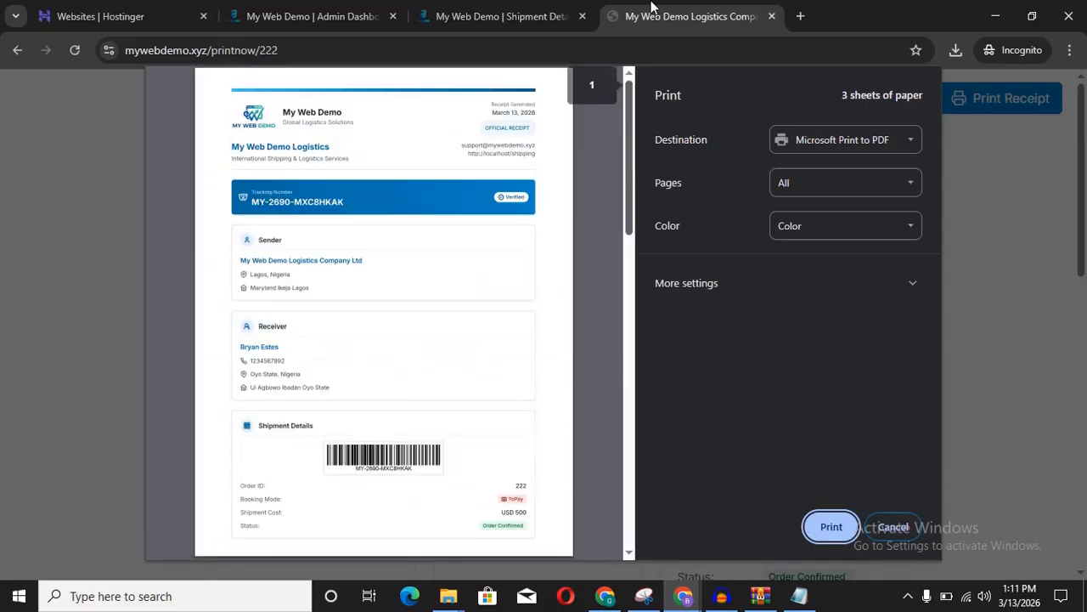
{"action": "left_click", "coordinate": [894, 152]}
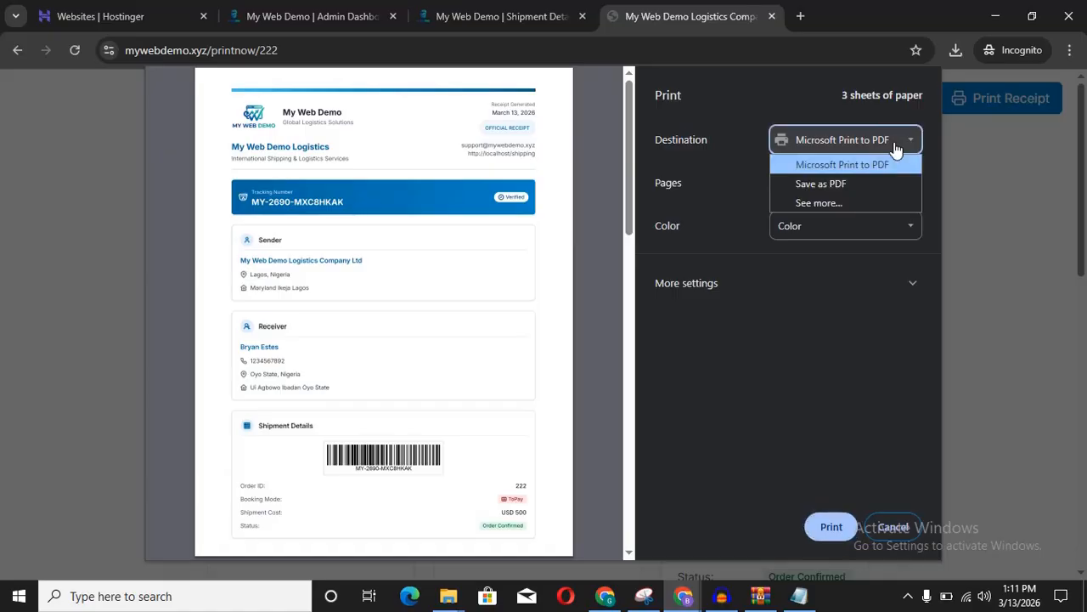
{"action": "left_click", "coordinate": [820, 184]}
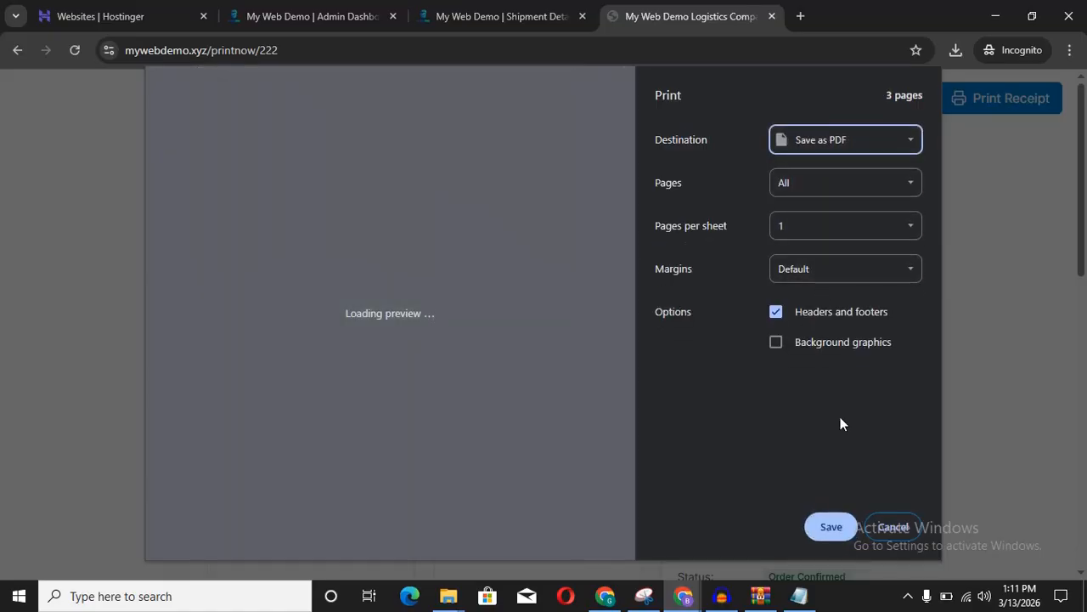
{"action": "left_click", "coordinate": [830, 537]}
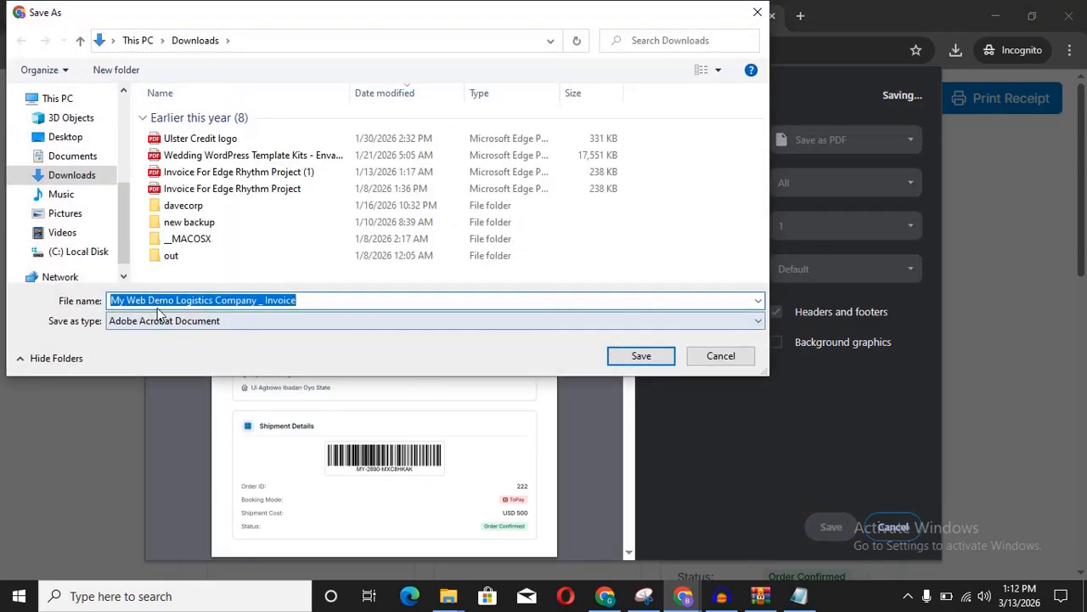
{"action": "left_click", "coordinate": [197, 300]}
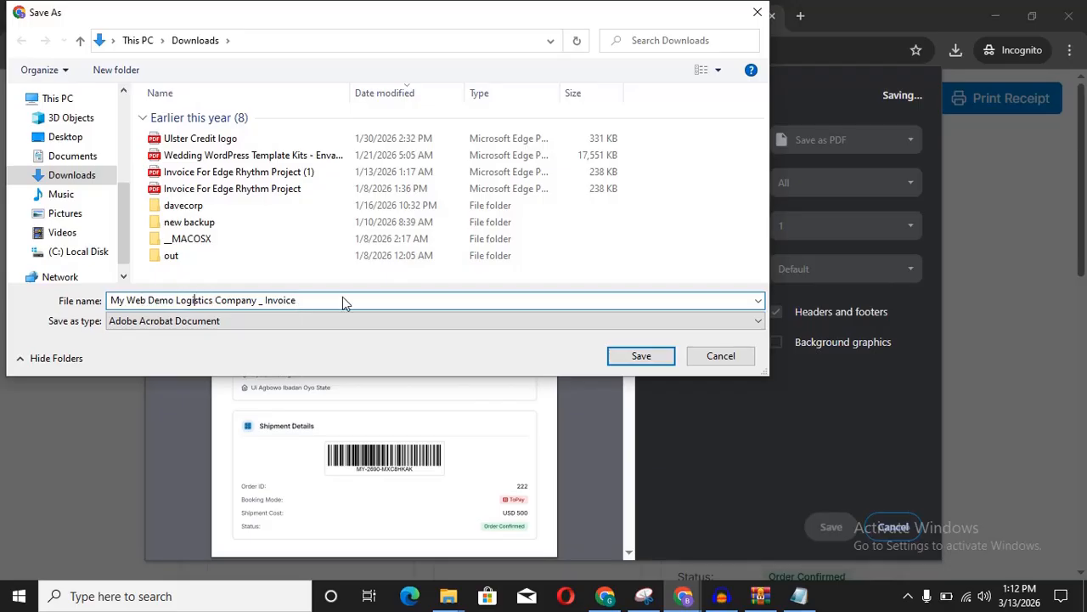
{"action": "left_click", "coordinate": [637, 356]}
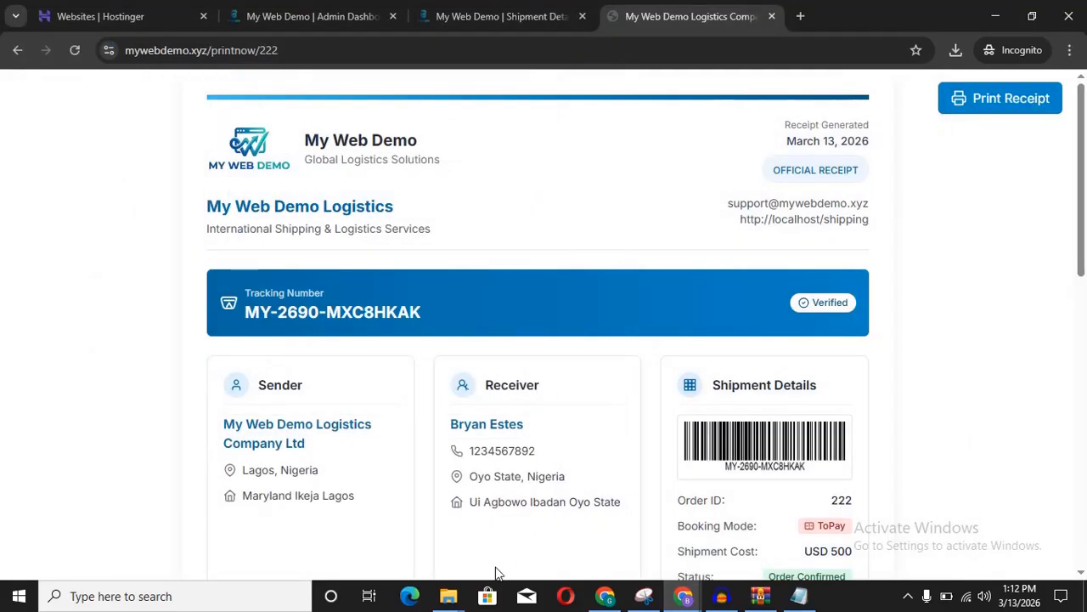
Step: Refresh Downloads in File Explorer, confirm the receipt PDF is there, and minimise the window
{"action": "mouse_move", "coordinate": [450, 600]}
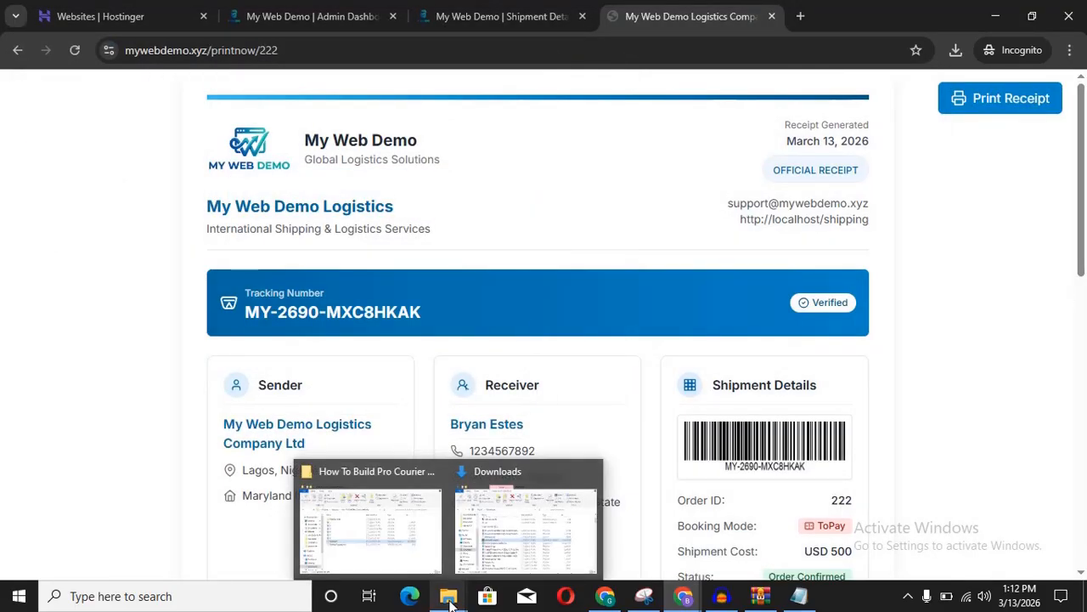
{"action": "left_click", "coordinate": [518, 497]}
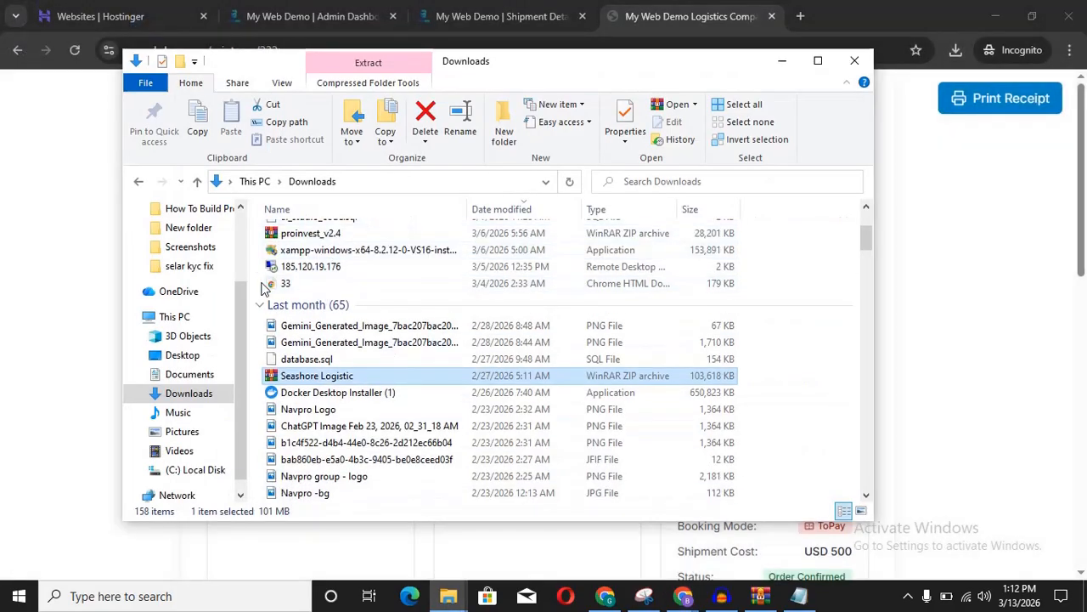
{"action": "left_click", "coordinate": [189, 397]}
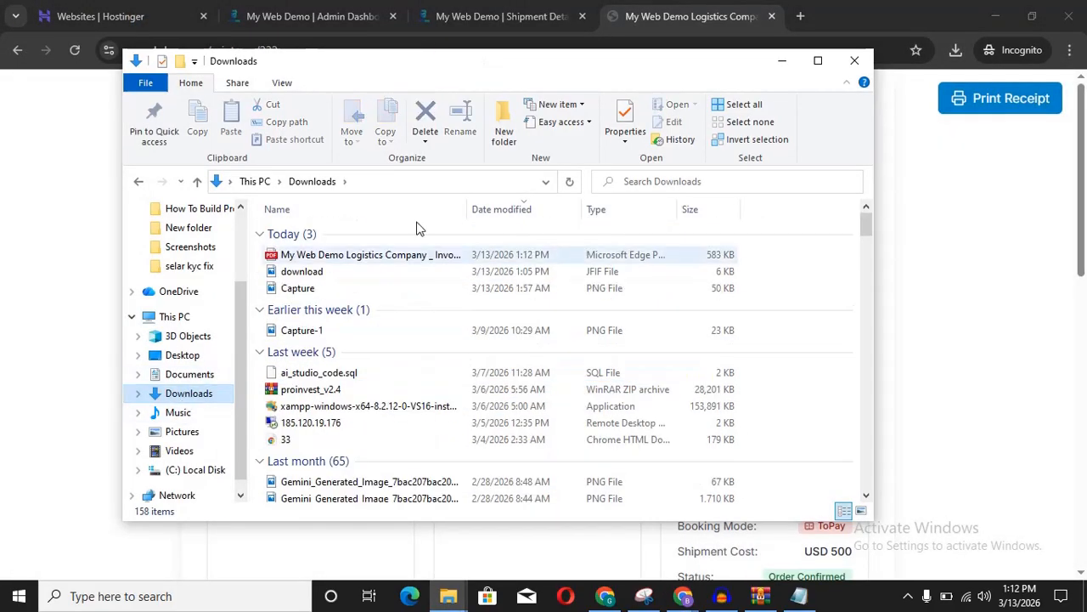
{"action": "left_click", "coordinate": [364, 259]}
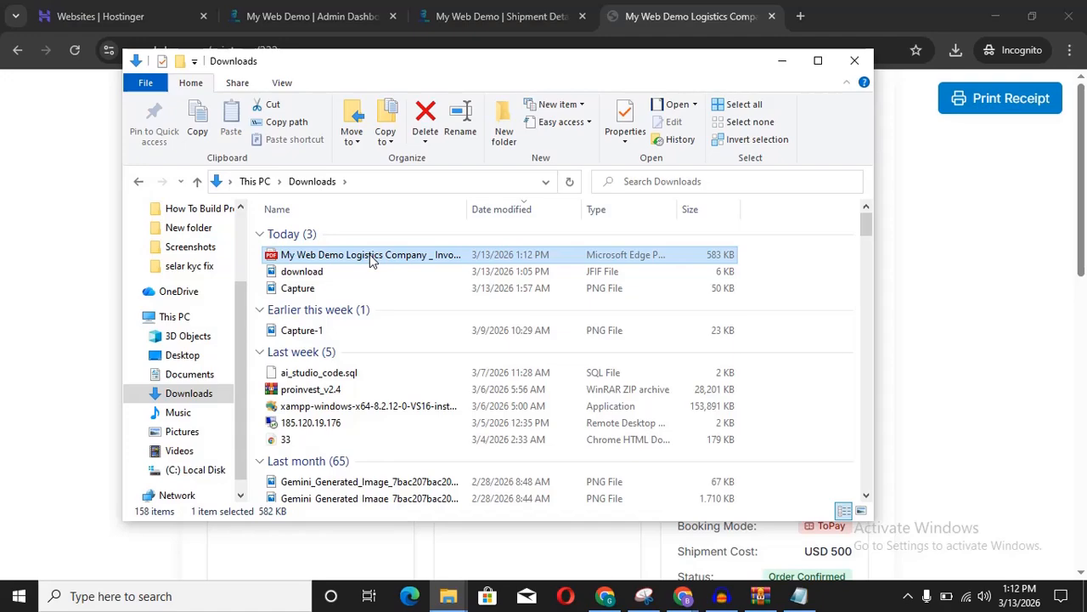
{"action": "left_click", "coordinate": [783, 60]}
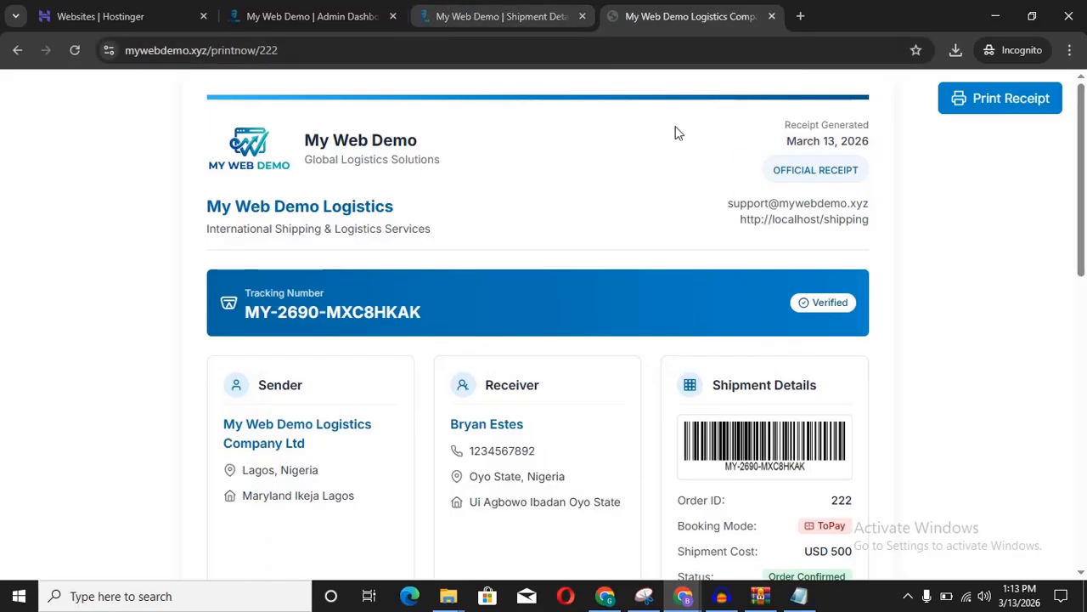
Step: Review the new shipment's admin details and tracking history, then go to Manage Shipments
{"action": "left_click", "coordinate": [498, 19]}
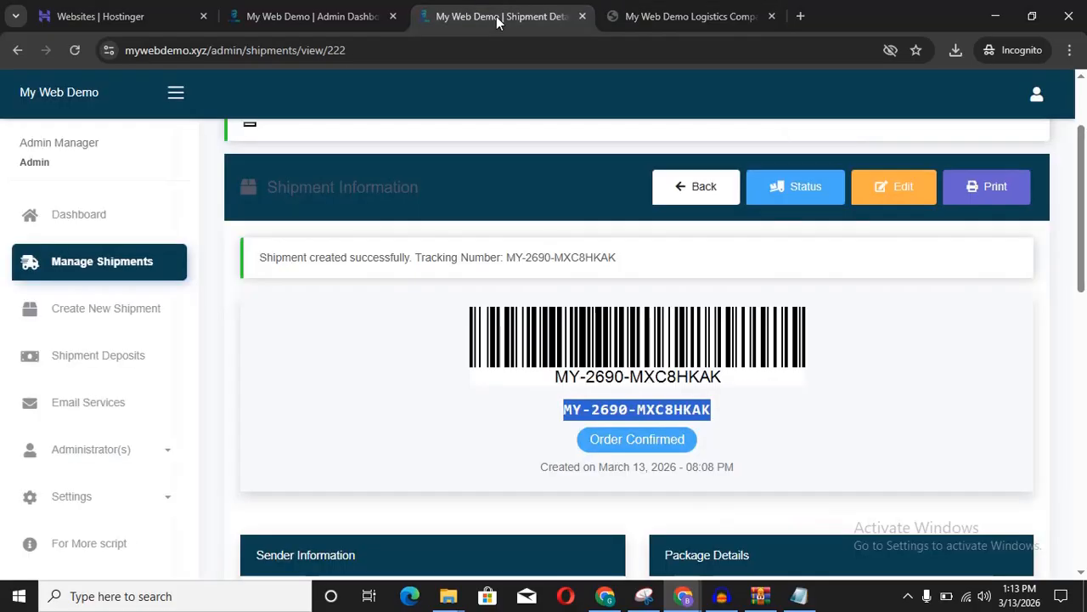
{"action": "scroll", "coordinate": [617, 334], "scroll_direction": "down", "scroll_amount": 1}
{"action": "scroll", "coordinate": [618, 334], "scroll_direction": "up", "scroll_amount": 2}
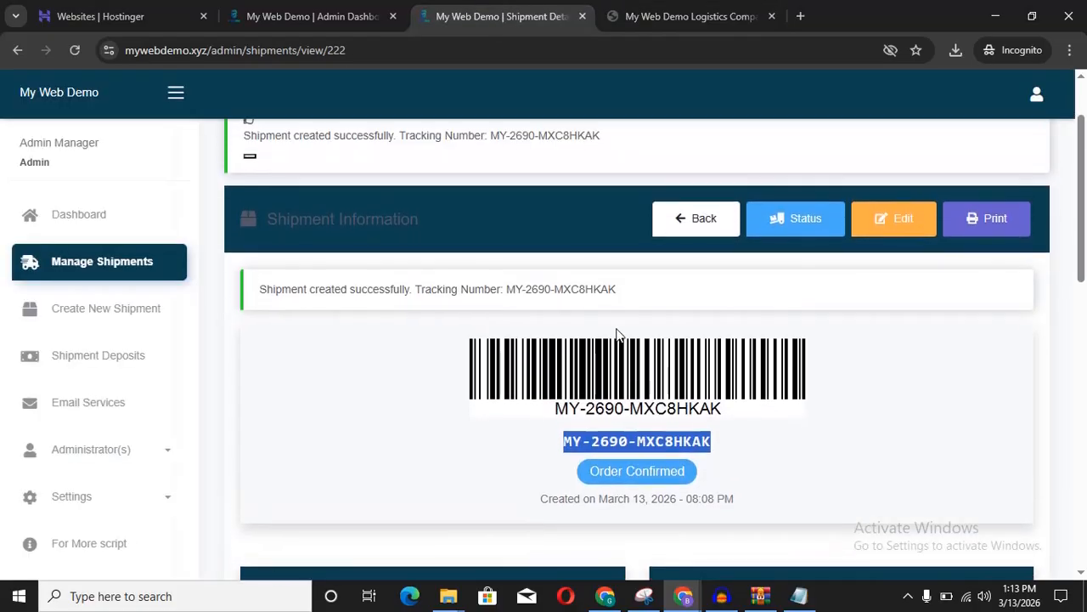
{"action": "scroll", "coordinate": [618, 334], "scroll_direction": "up", "scroll_amount": 2}
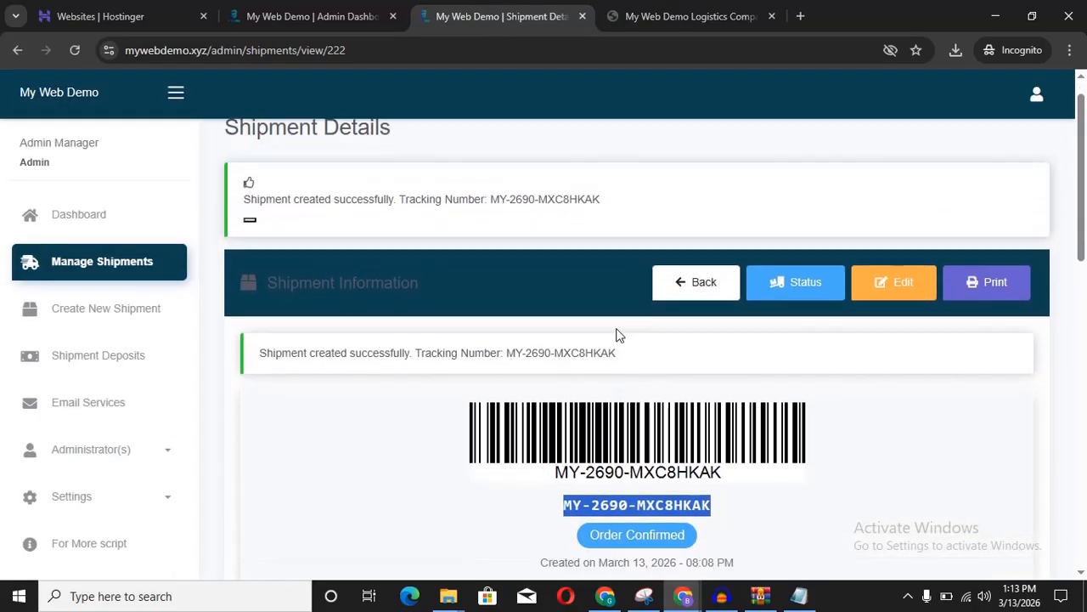
{"action": "scroll", "coordinate": [618, 334], "scroll_direction": "down", "scroll_amount": 10}
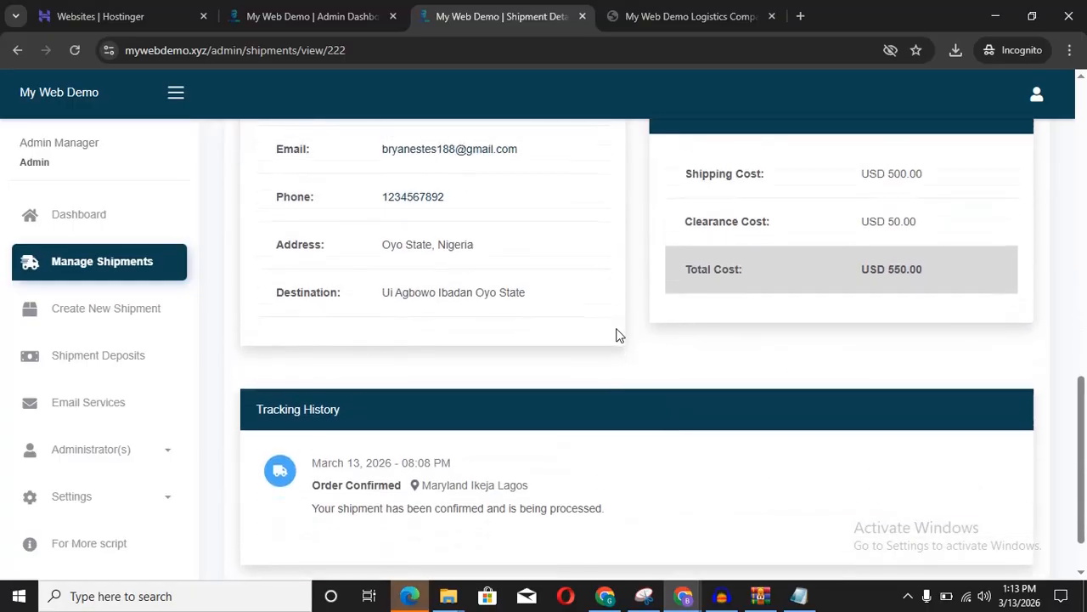
{"action": "scroll", "coordinate": [617, 334], "scroll_direction": "up", "scroll_amount": 10}
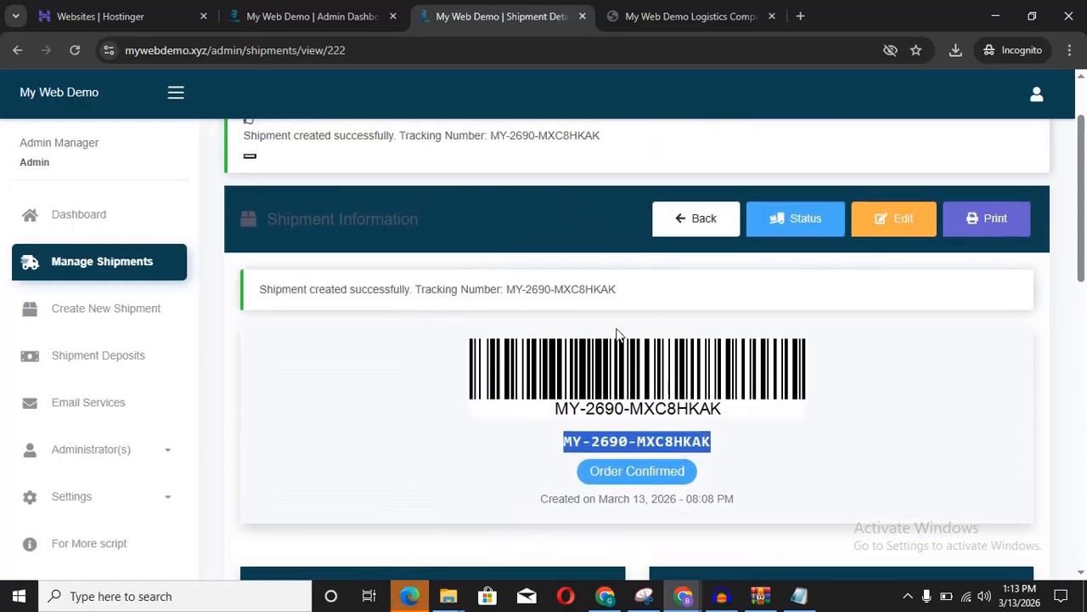
{"action": "scroll", "coordinate": [617, 334], "scroll_direction": "up", "scroll_amount": 1}
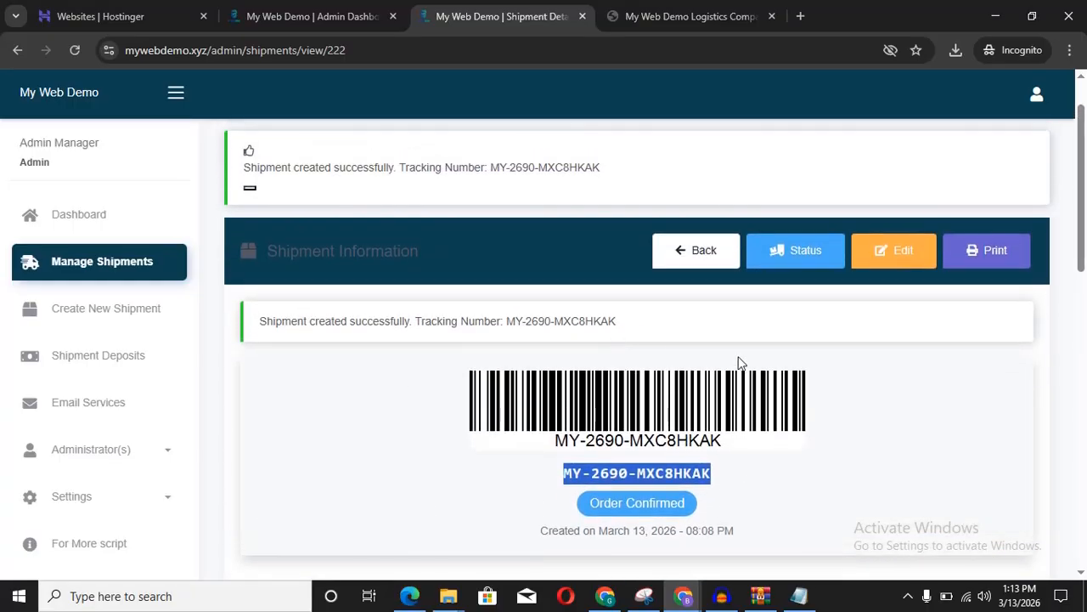
{"action": "left_click", "coordinate": [106, 266]}
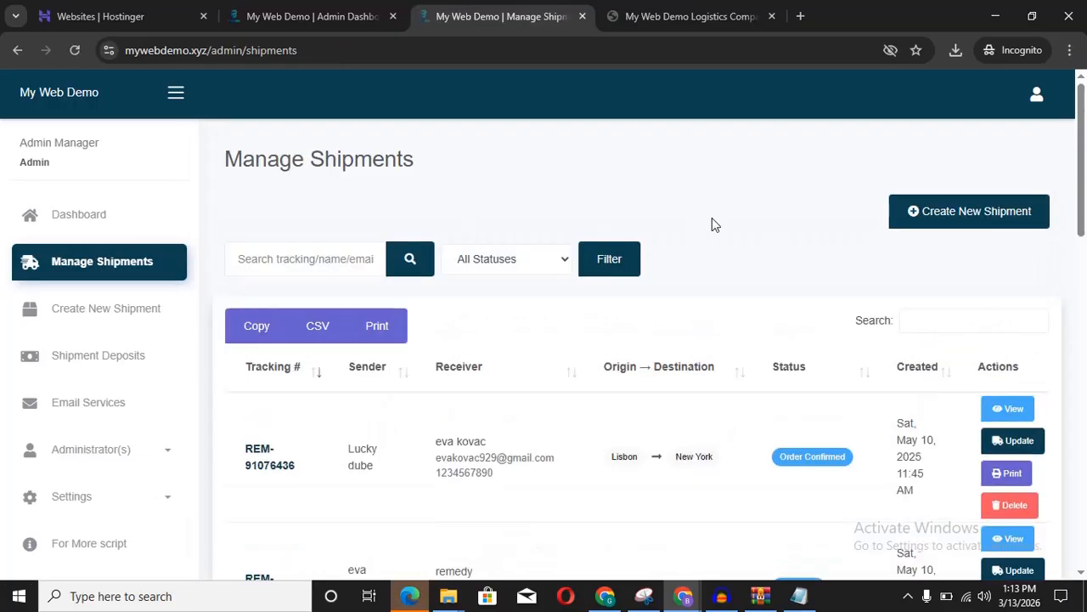
Step: Delete the Dubai–London, delivered, and New York–London demo shipments, confirming each deletion
{"action": "left_click_drag", "start_coordinate": [1083, 145], "coordinate": [1083, 454]}
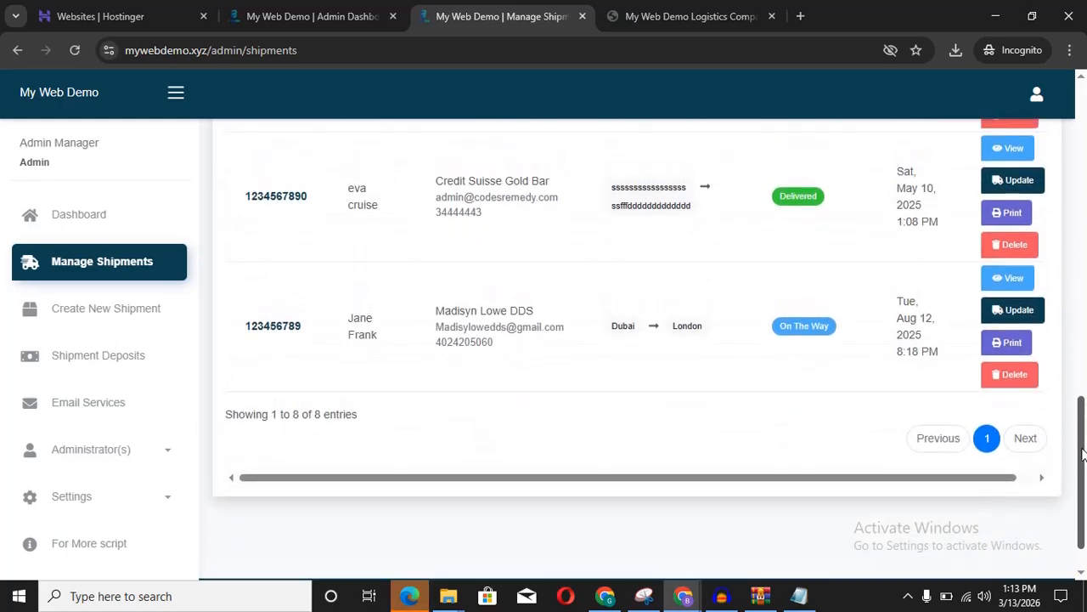
{"action": "left_click", "coordinate": [1009, 377]}
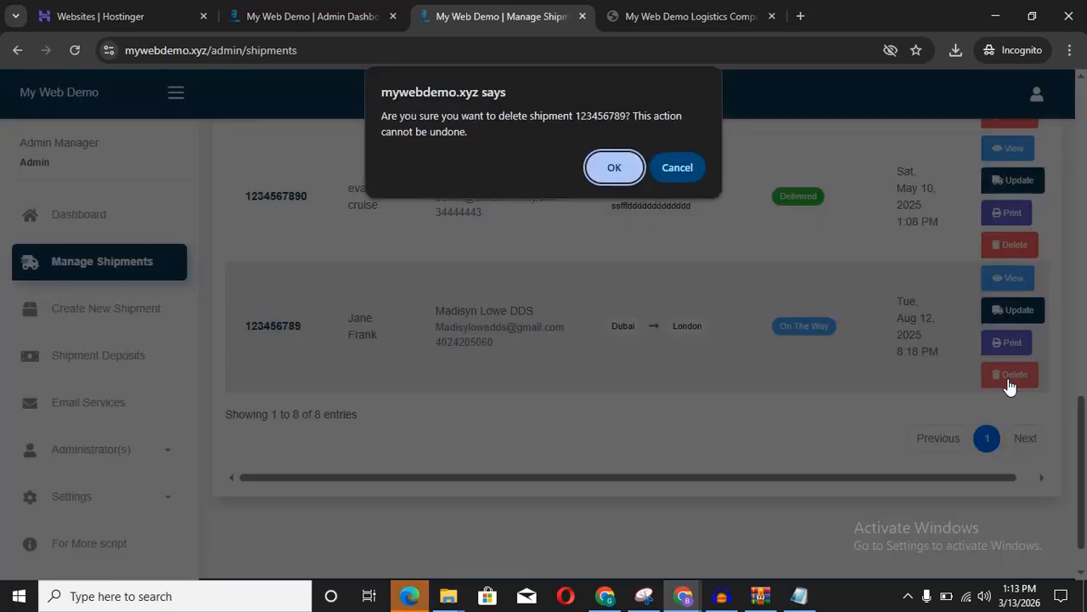
{"action": "left_click", "coordinate": [611, 169]}
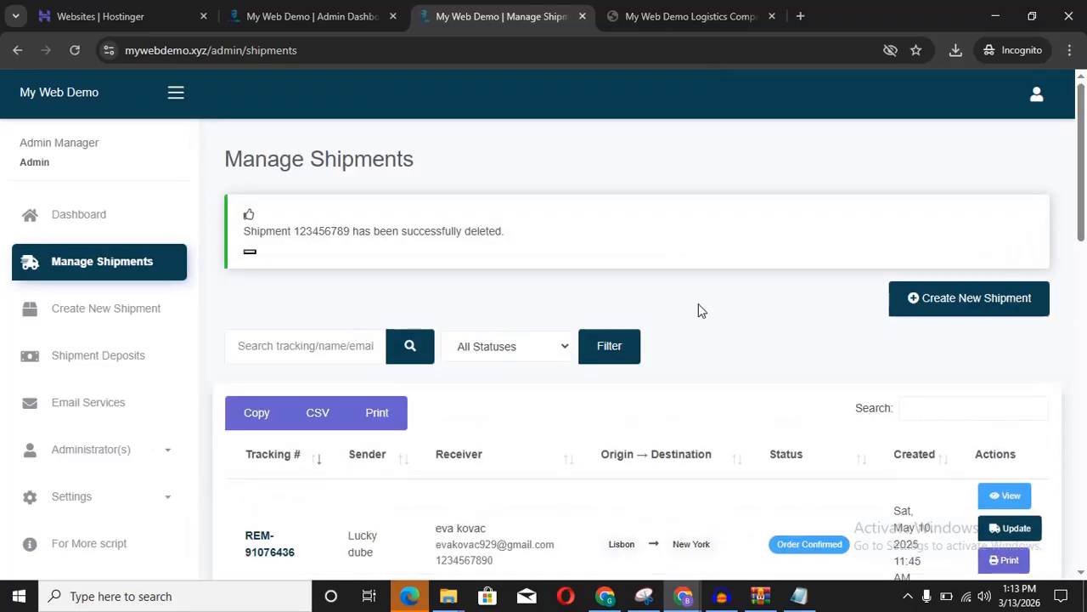
{"action": "left_click_drag", "start_coordinate": [1081, 149], "coordinate": [1082, 440]}
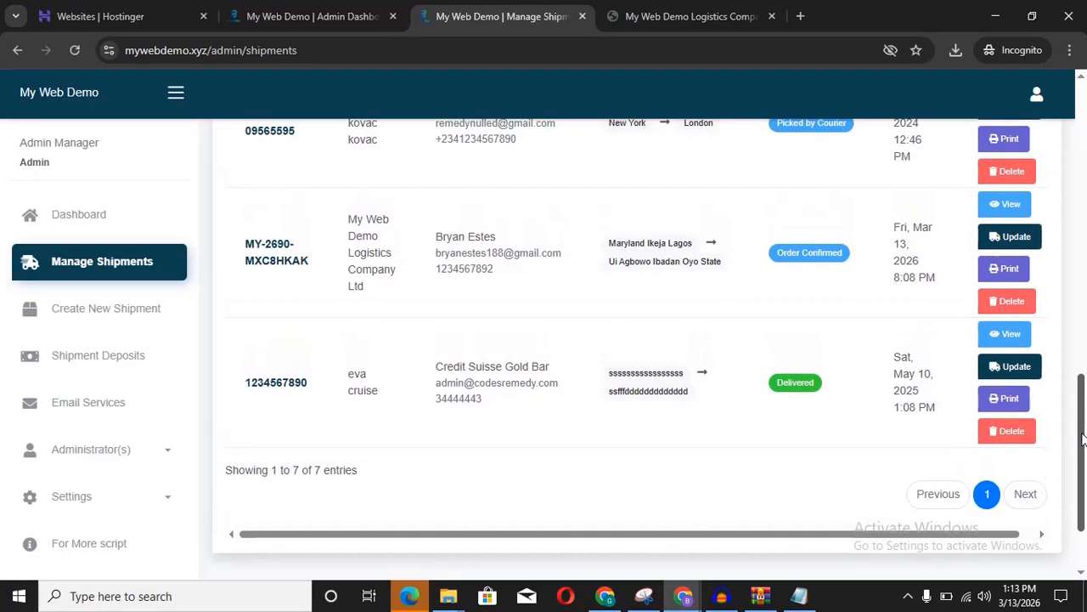
{"action": "left_click", "coordinate": [1008, 434]}
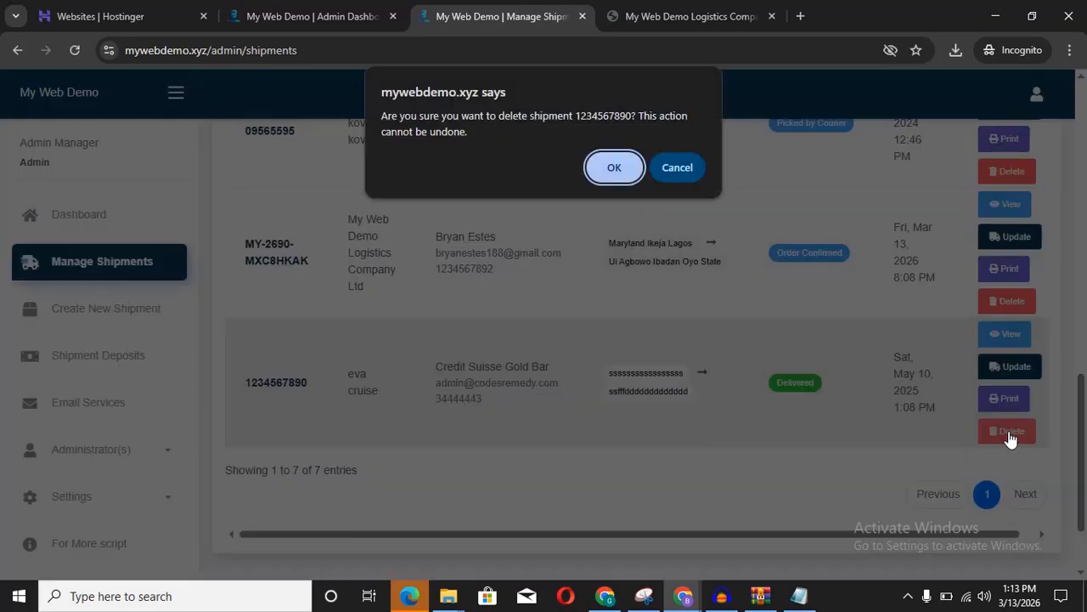
{"action": "left_click", "coordinate": [613, 169]}
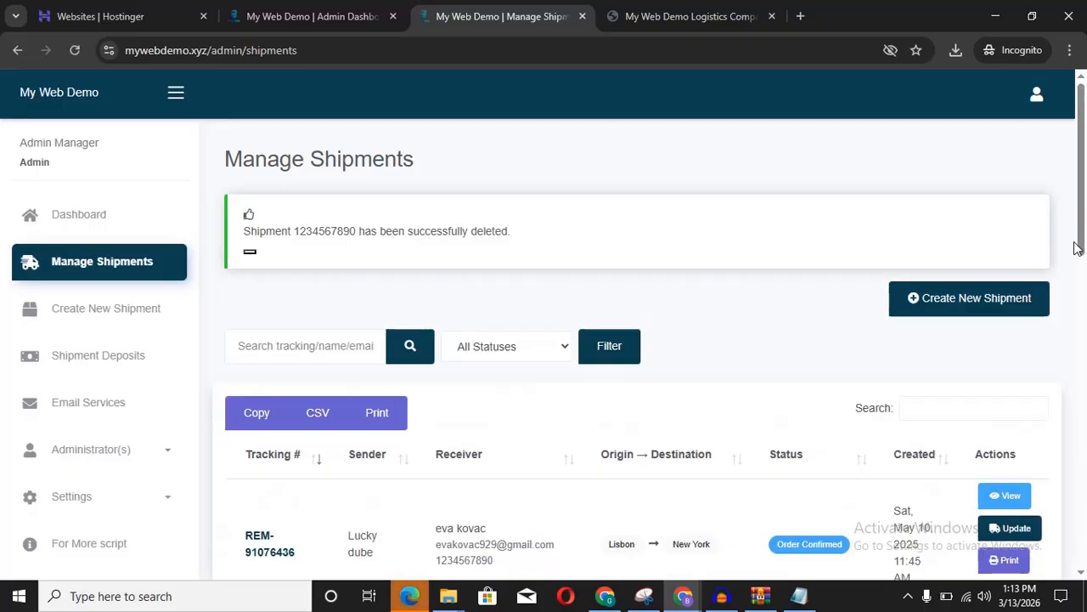
{"action": "left_click_drag", "start_coordinate": [1080, 238], "coordinate": [1080, 501]}
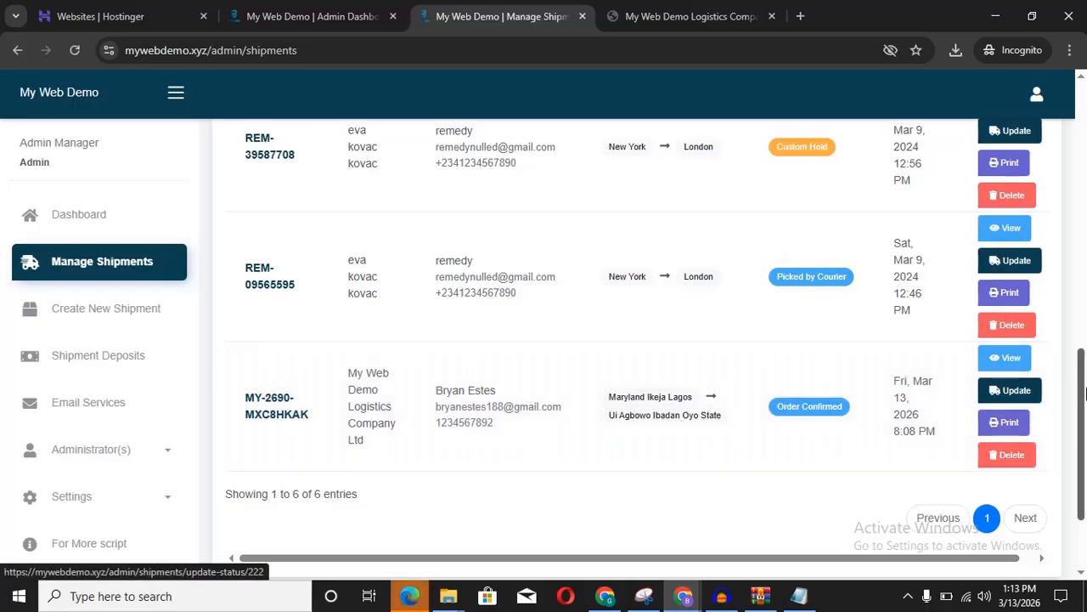
{"action": "left_click_drag", "start_coordinate": [1083, 401], "coordinate": [1083, 348]}
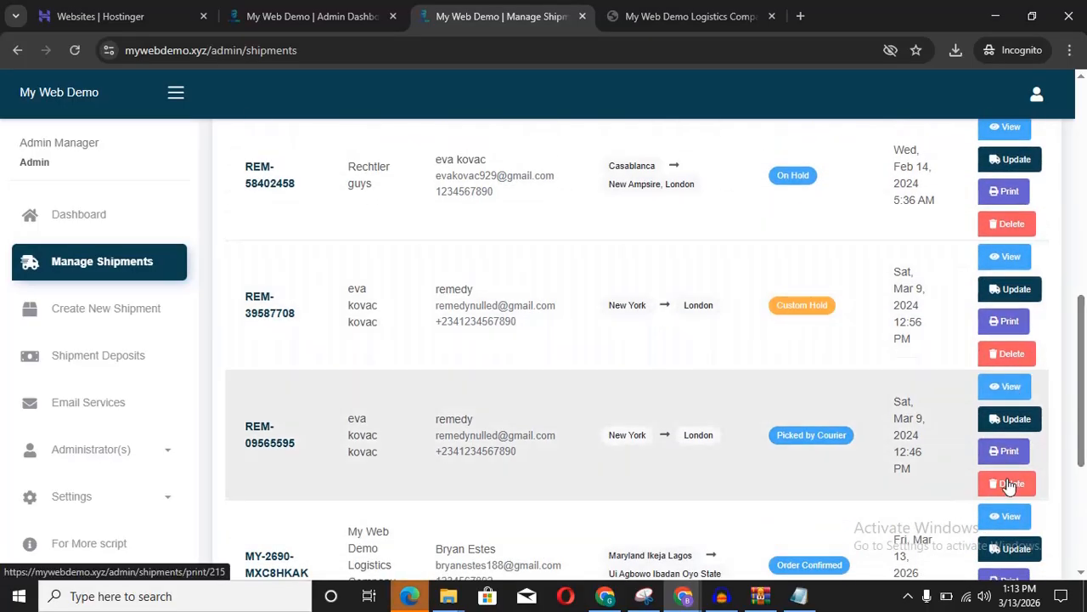
{"action": "left_click", "coordinate": [1009, 485]}
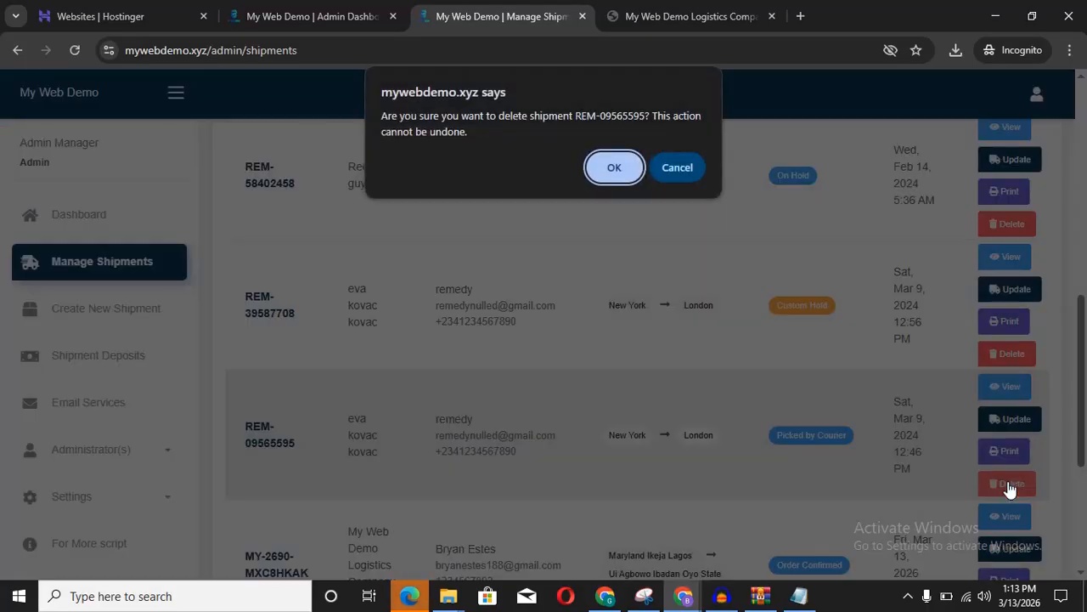
{"action": "left_click", "coordinate": [608, 170]}
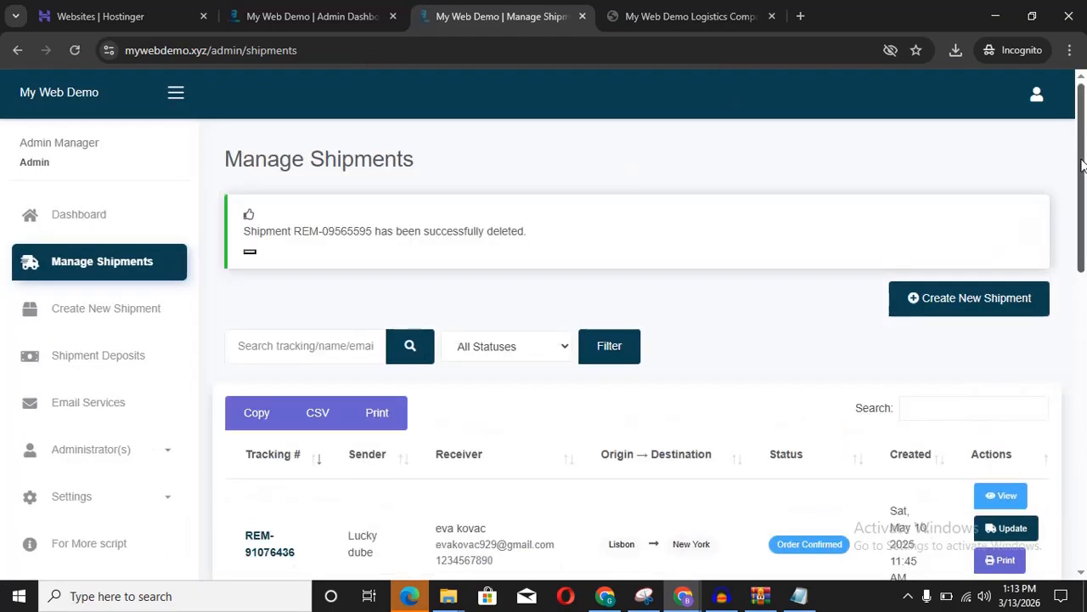
{"action": "left_click_drag", "start_coordinate": [1086, 161], "coordinate": [1080, 416]}
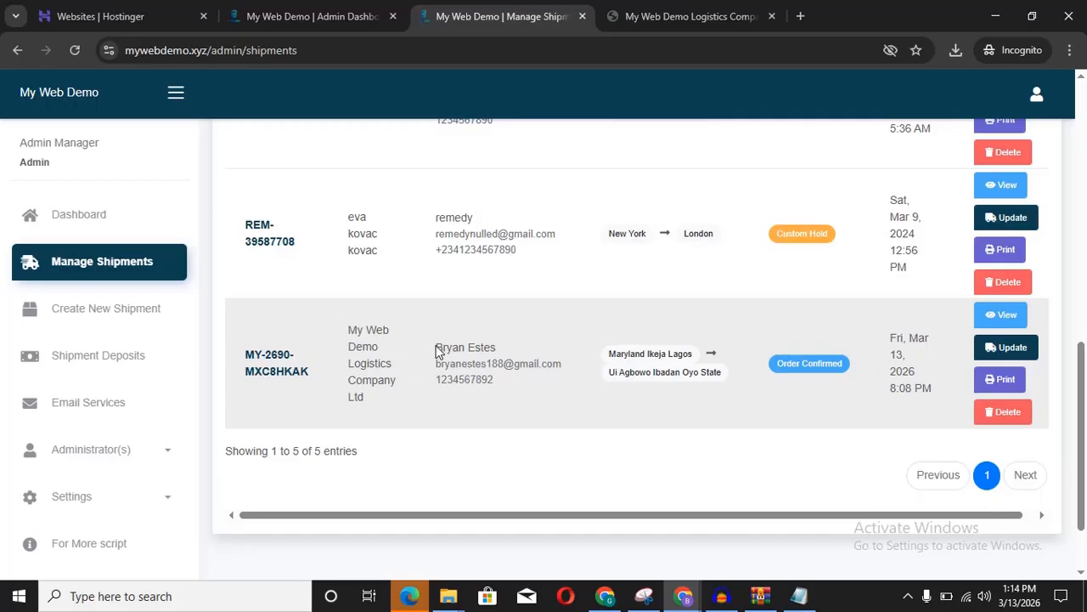
{"action": "left_click_drag", "start_coordinate": [434, 347], "coordinate": [495, 385]}
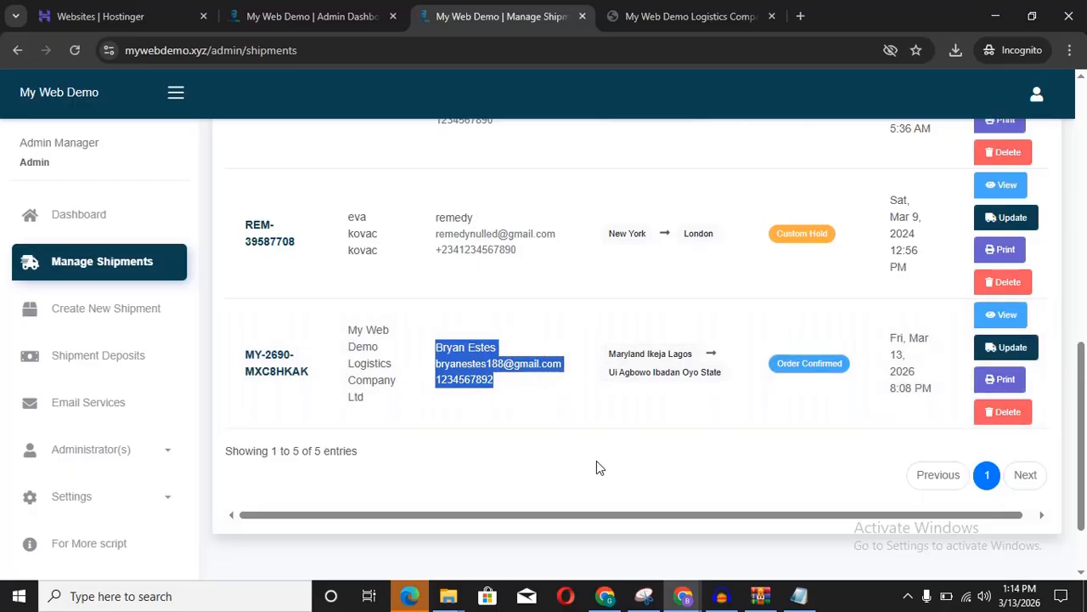
{"action": "left_click", "coordinate": [599, 470]}
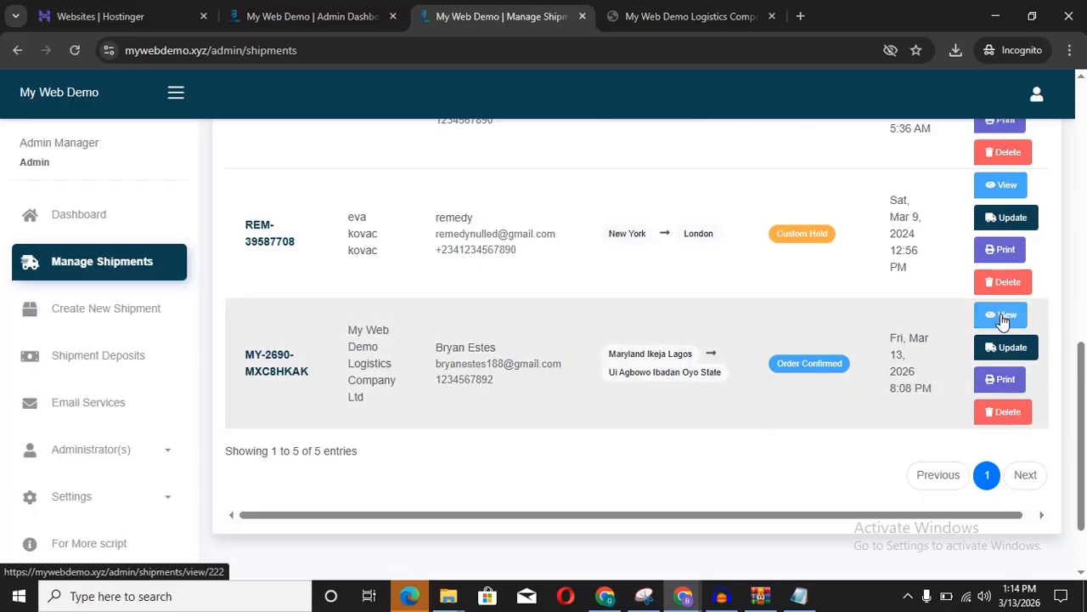
{"action": "left_click", "coordinate": [1002, 380]}
{"action": "left_click", "coordinate": [671, 9]}
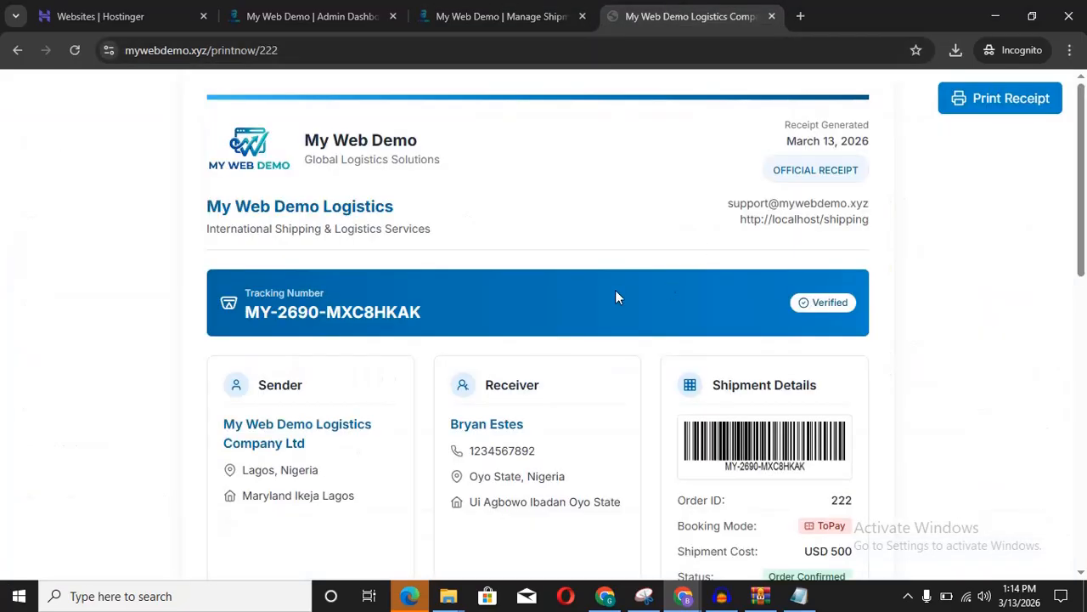
{"action": "left_click", "coordinate": [489, 17]}
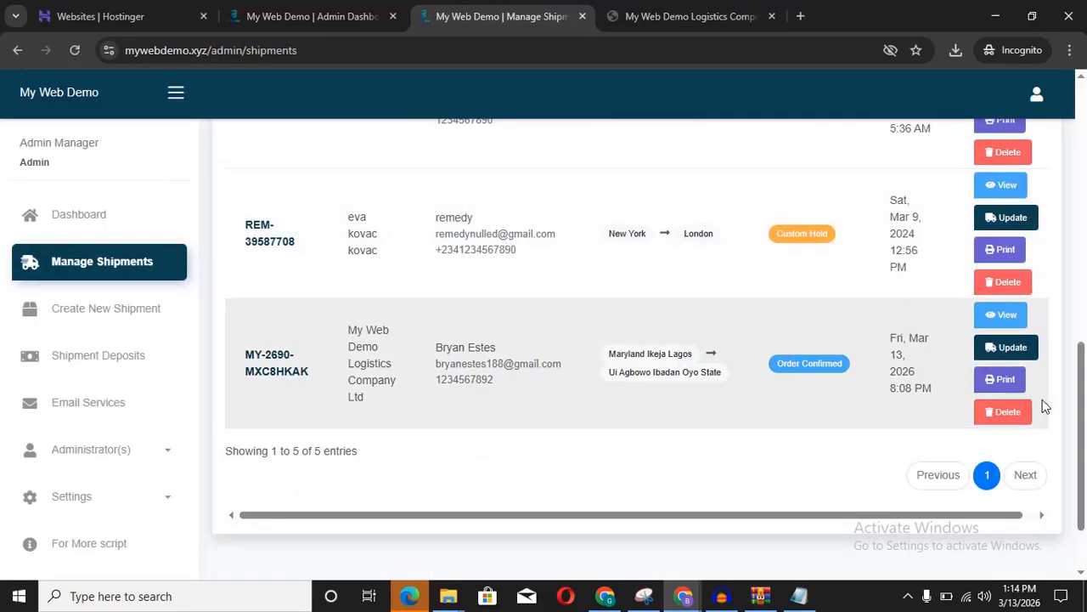
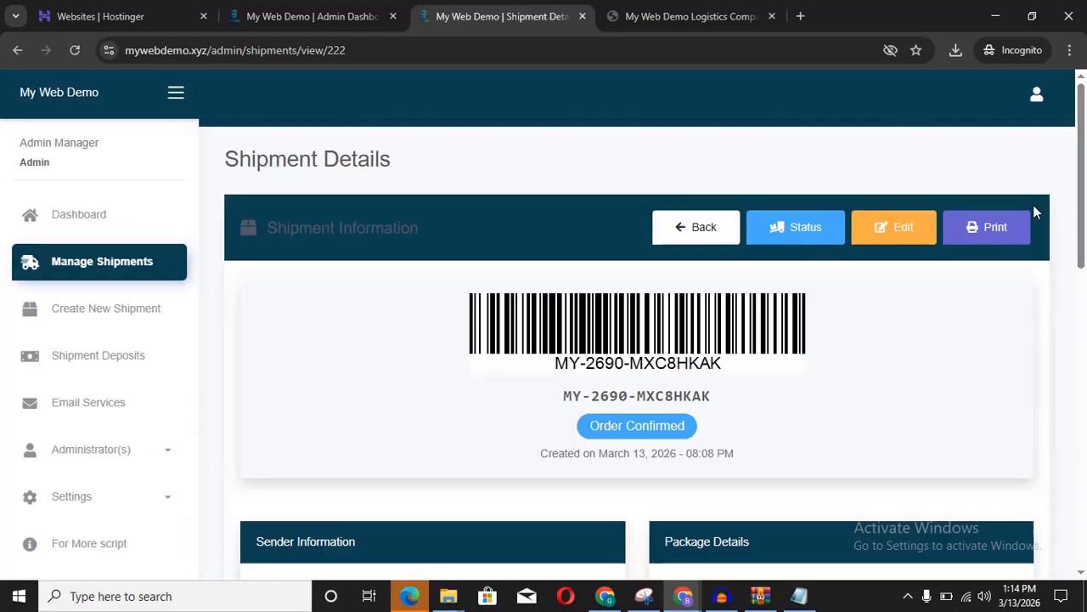
Step: Open the shipment edit form and check the receiver's name against the printable receipt
{"action": "mouse_move", "coordinate": [1083, 165]}
{"action": "left_mouse_down"}
{"action": "mouse_move", "coordinate": [1063, 473]}
{"action": "mouse_move", "coordinate": [1074, 150]}
{"action": "left_mouse_up"}
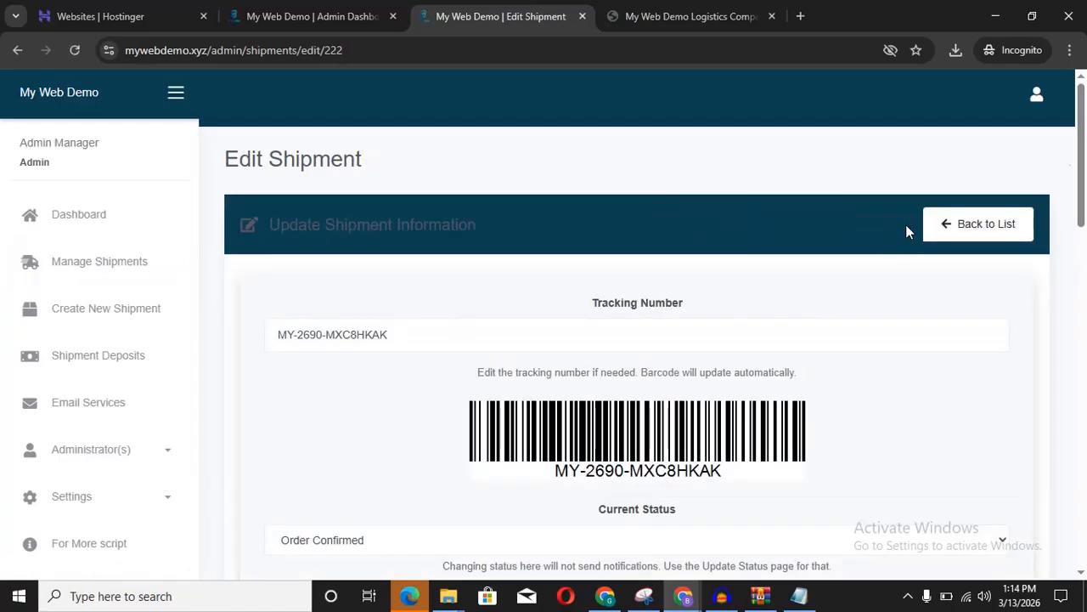
{"action": "left_click_drag", "start_coordinate": [1083, 157], "coordinate": [1083, 286]}
{"action": "left_click", "coordinate": [831, 291]}
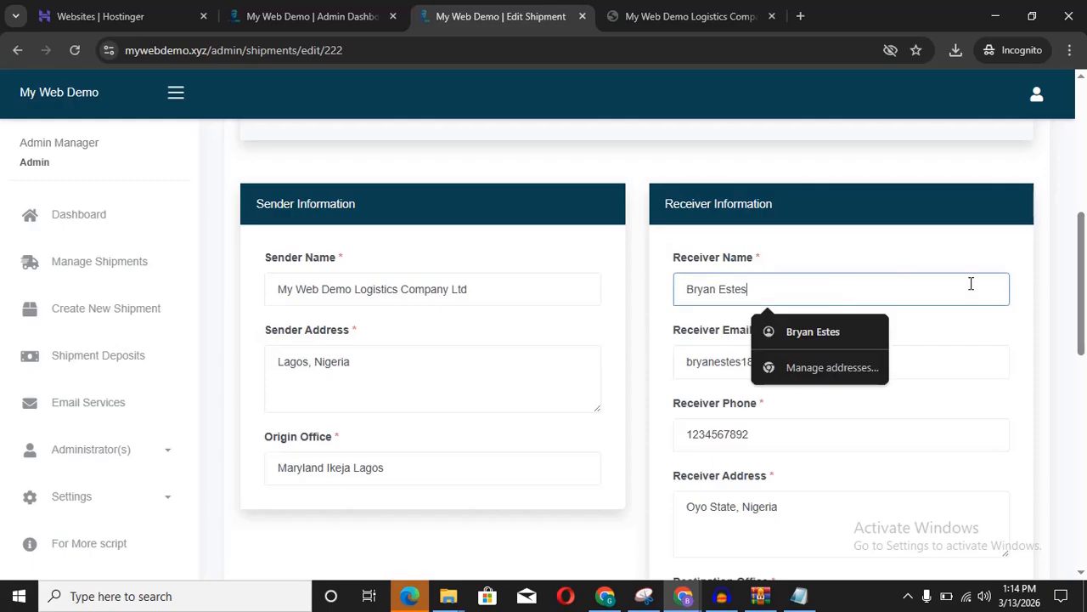
{"action": "left_click", "coordinate": [691, 12]}
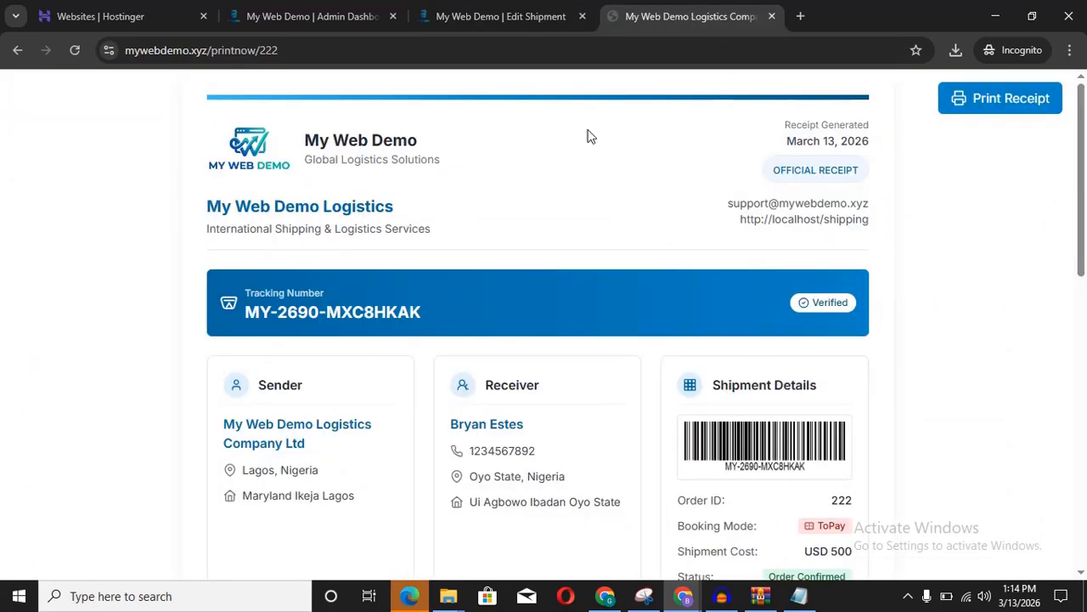
{"action": "left_click", "coordinate": [488, 18]}
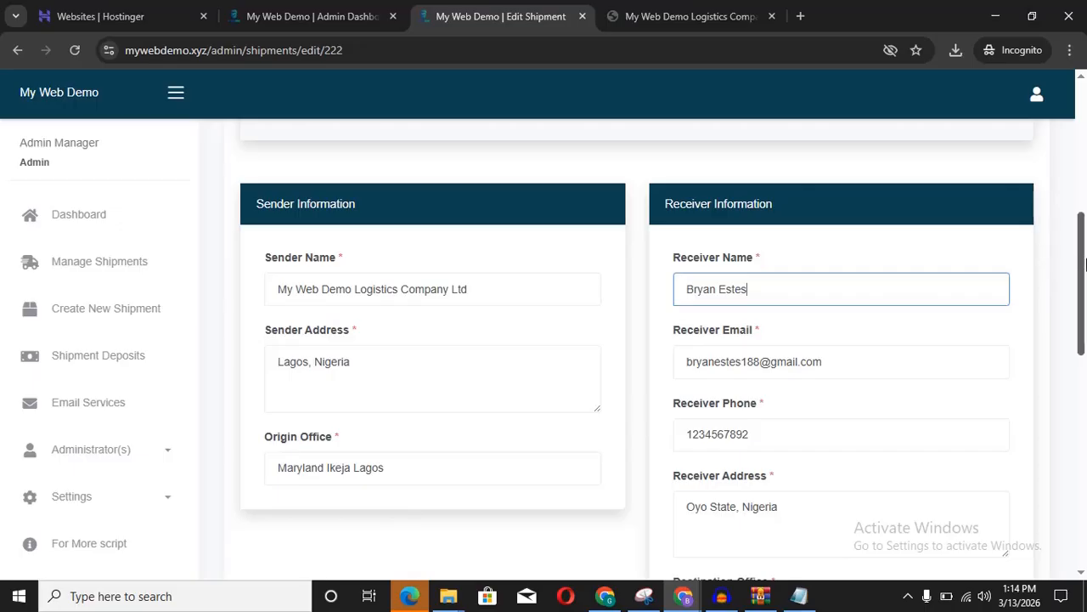
{"action": "left_click_drag", "start_coordinate": [1085, 264], "coordinate": [1086, 270]}
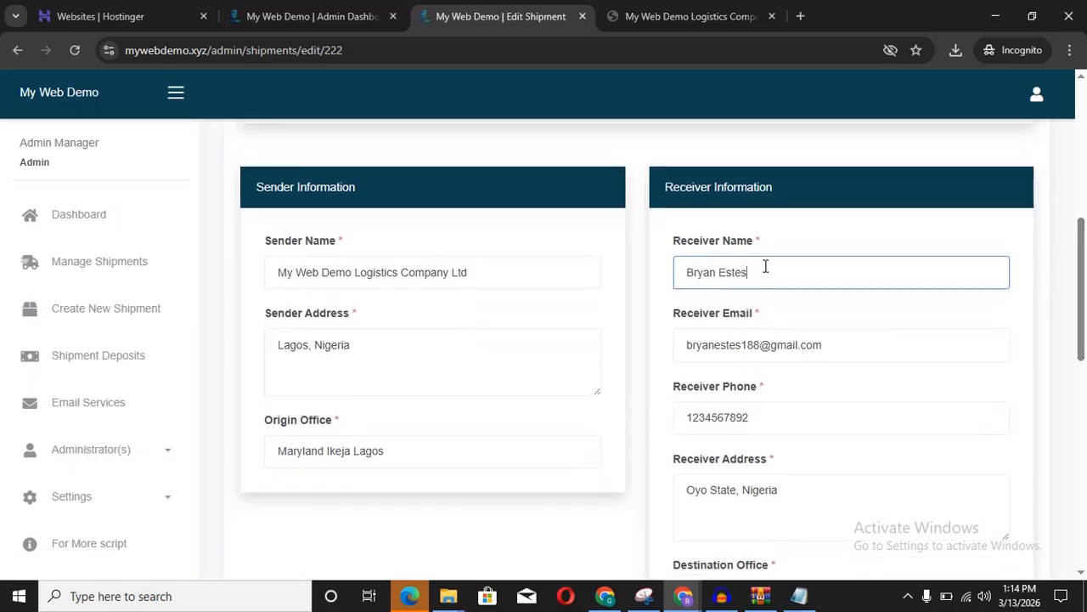
{"action": "left_click_drag", "start_coordinate": [765, 268], "coordinate": [645, 279]}
{"action": "left_click", "coordinate": [804, 254]}
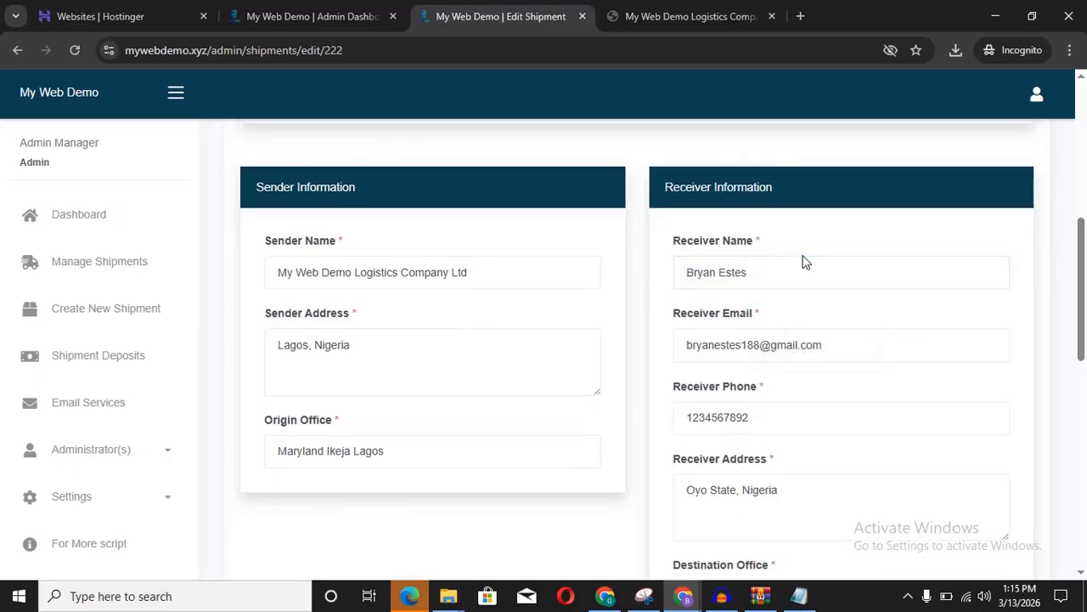
Step: Change the last digit of the Receiver Phone number and save the updated shipment
{"action": "left_click", "coordinate": [852, 342]}
{"action": "left_click_drag", "start_coordinate": [813, 343], "coordinate": [589, 353]}
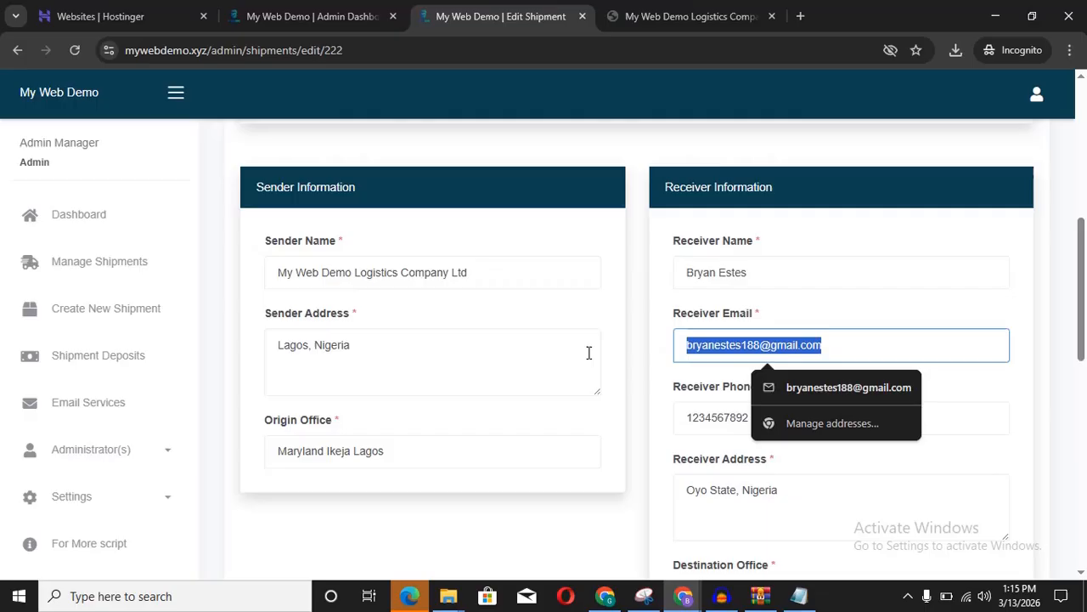
{"action": "left_click", "coordinate": [965, 319]}
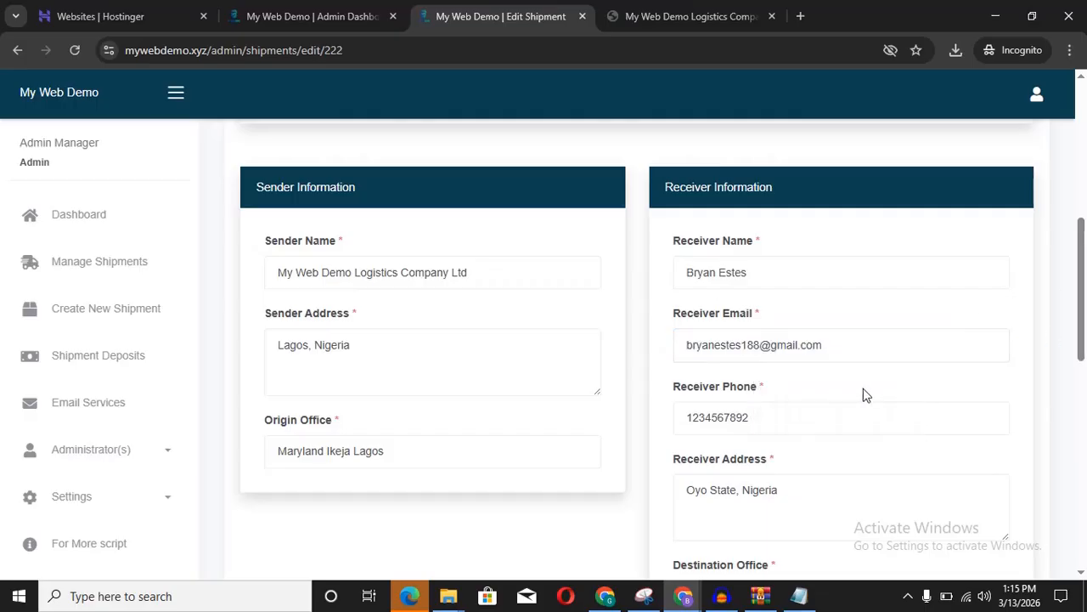
{"action": "left_click_drag", "start_coordinate": [1072, 297], "coordinate": [1076, 263]}
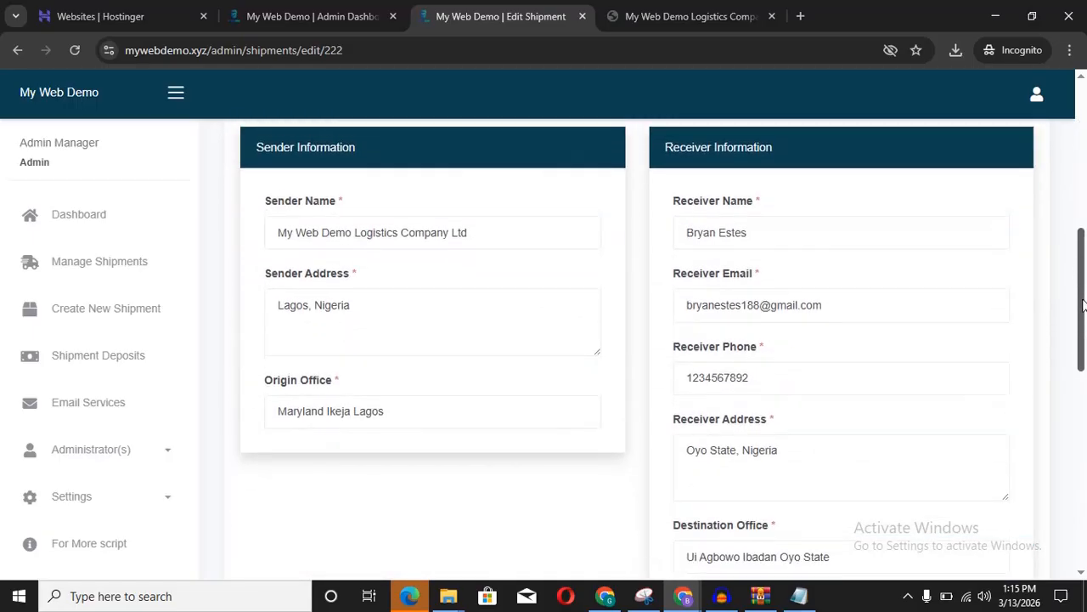
{"action": "left_click", "coordinate": [793, 386]}
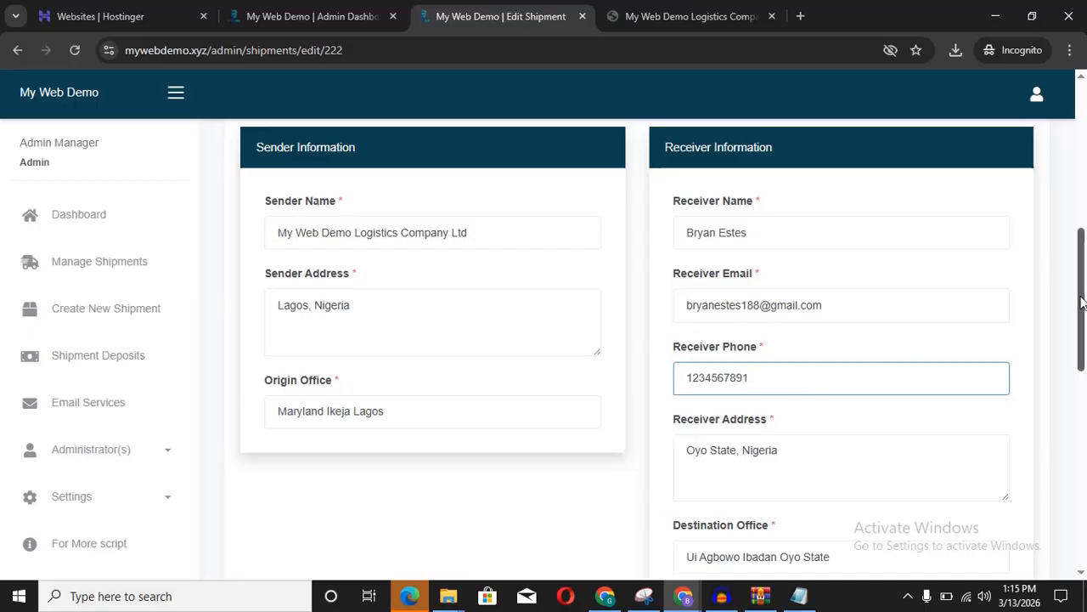
{"action": "left_click_drag", "start_coordinate": [1082, 303], "coordinate": [1079, 510]}
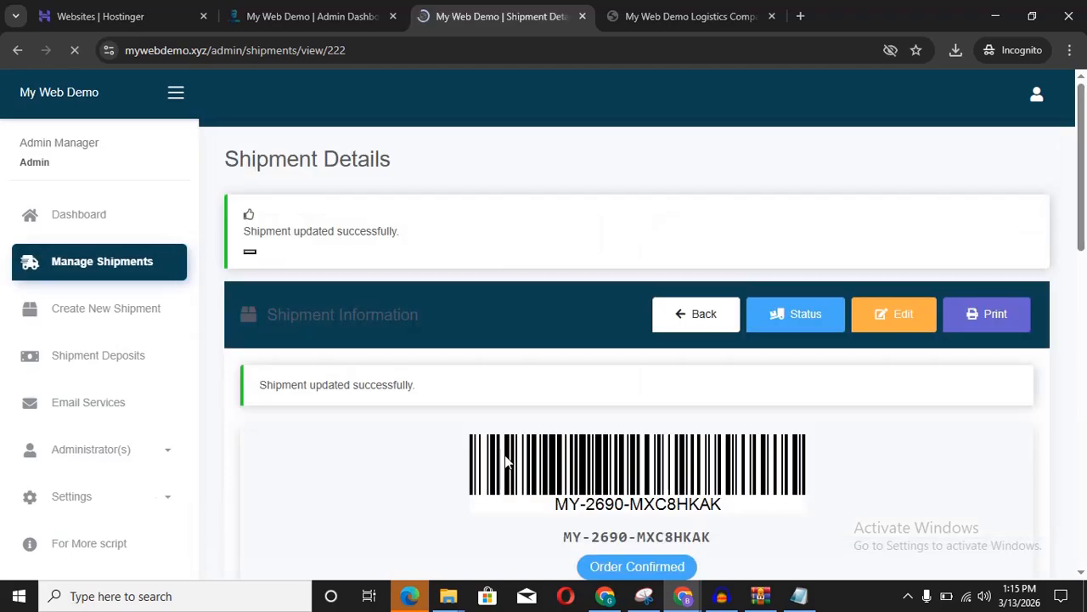
{"action": "scroll", "coordinate": [633, 329], "scroll_direction": "down", "scroll_amount": 2}
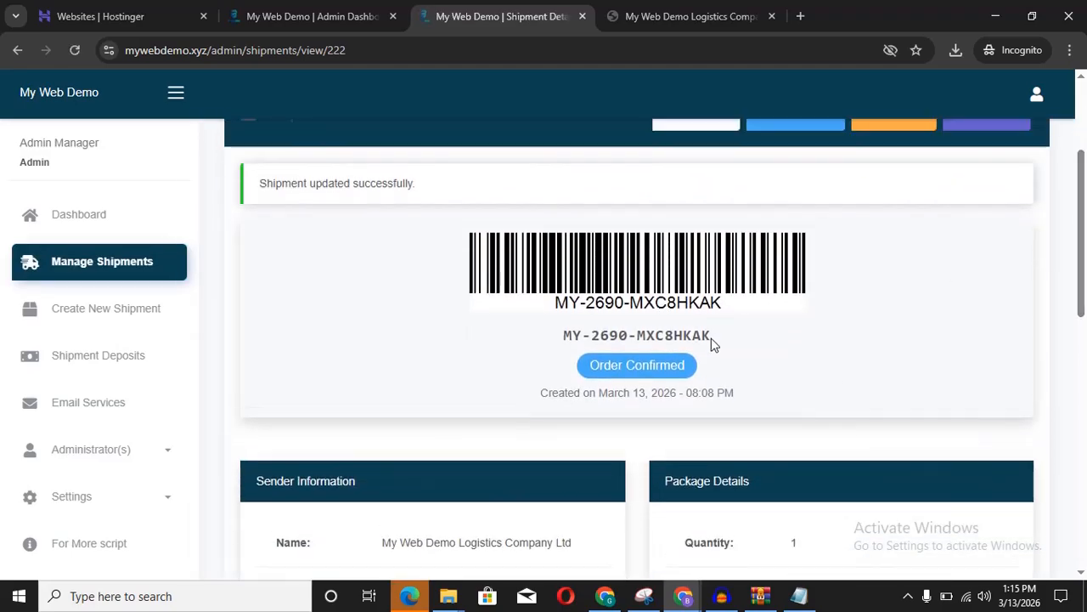
{"action": "left_click", "coordinate": [553, 354]}
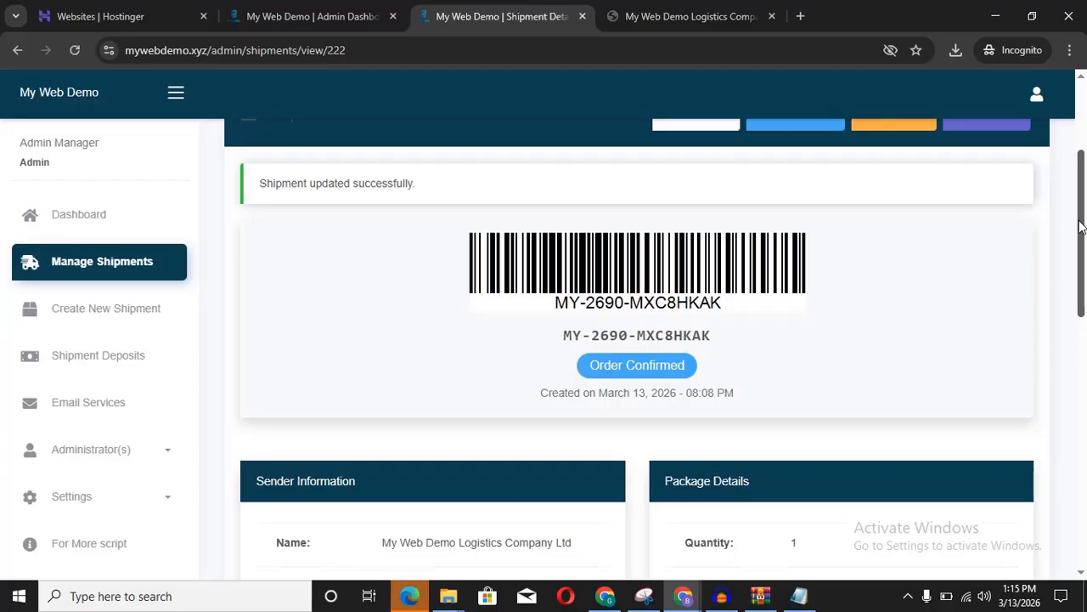
{"action": "left_click_drag", "start_coordinate": [1080, 225], "coordinate": [1071, 389]}
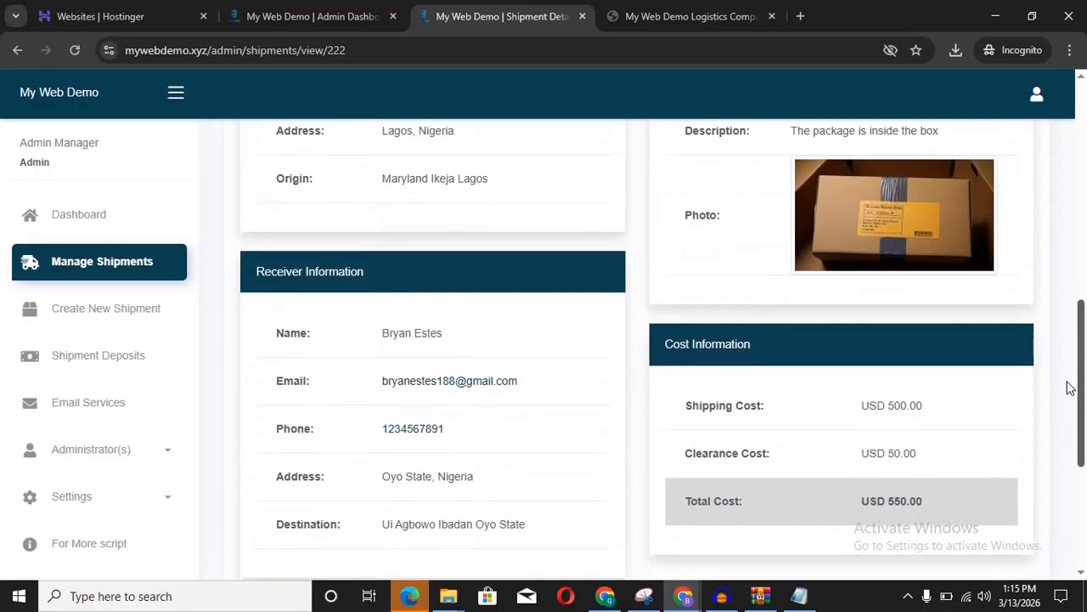
{"action": "mouse_move", "coordinate": [450, 420]}
{"action": "left_mouse_down"}
{"action": "mouse_move", "coordinate": [403, 422]}
{"action": "mouse_move", "coordinate": [443, 419]}
{"action": "left_mouse_up"}
{"action": "left_click", "coordinate": [445, 422]}
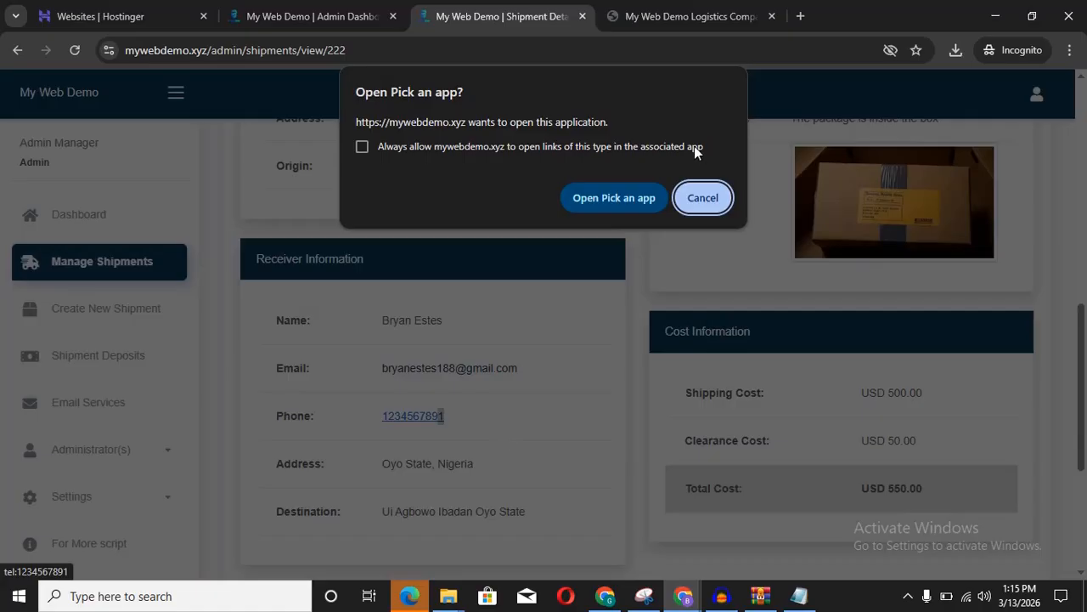
{"action": "left_click", "coordinate": [706, 188]}
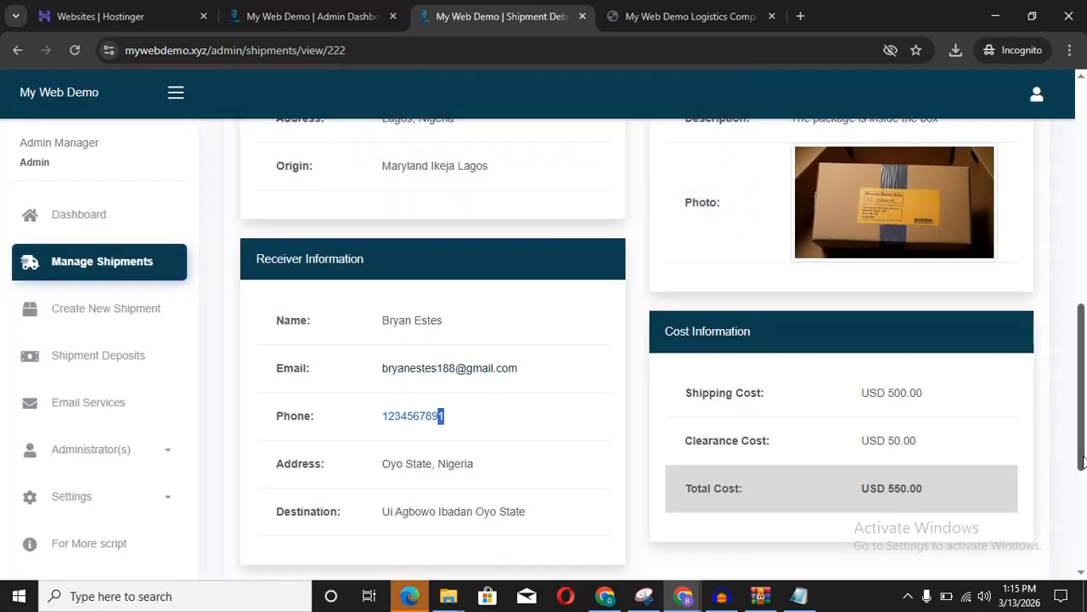
{"action": "left_click_drag", "start_coordinate": [1084, 399], "coordinate": [1083, 195]}
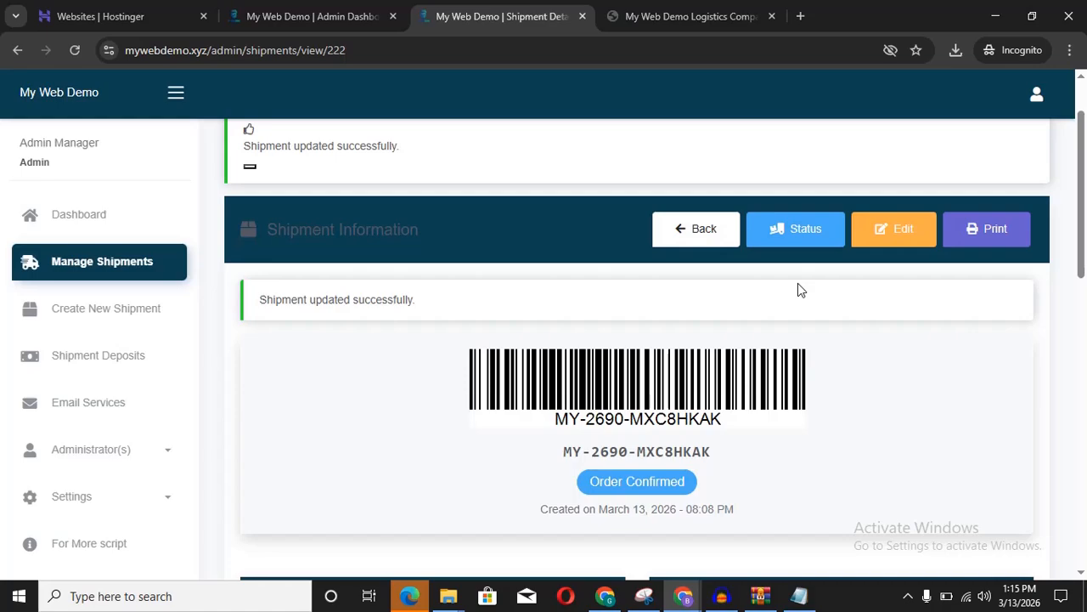
{"action": "left_click", "coordinate": [801, 237]}
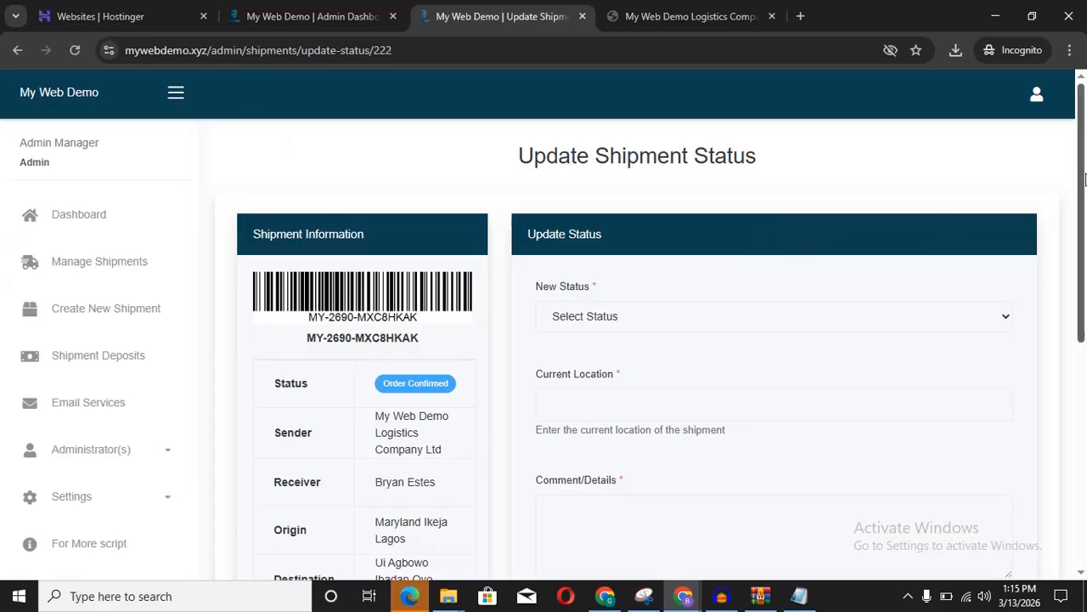
{"action": "scroll", "coordinate": [1084, 178], "scroll_direction": "down", "scroll_amount": 1}
{"action": "left_click", "coordinate": [672, 19]}
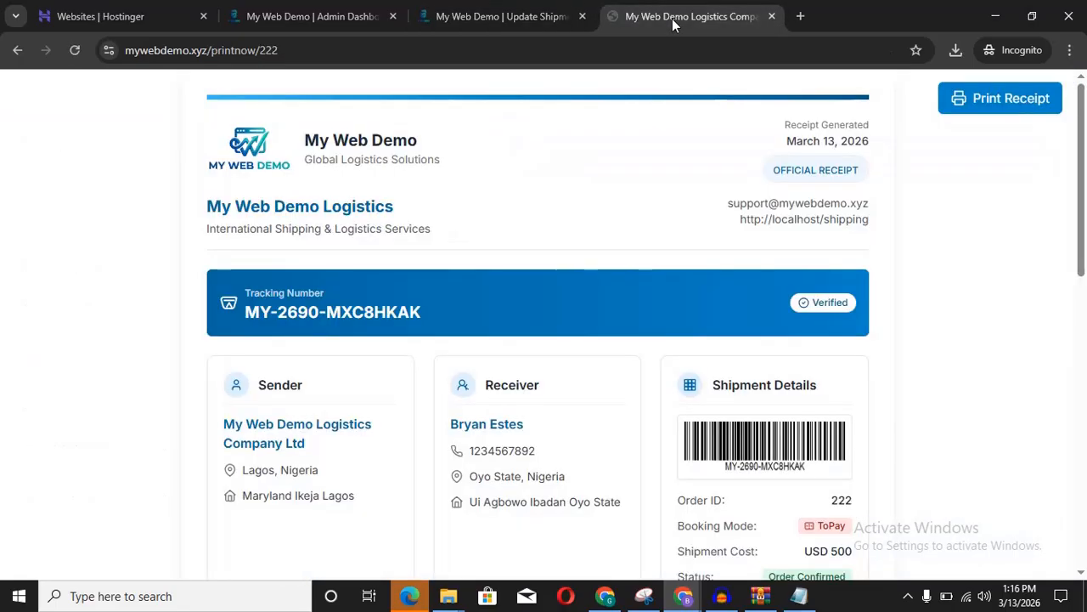
{"action": "left_click", "coordinate": [17, 53]}
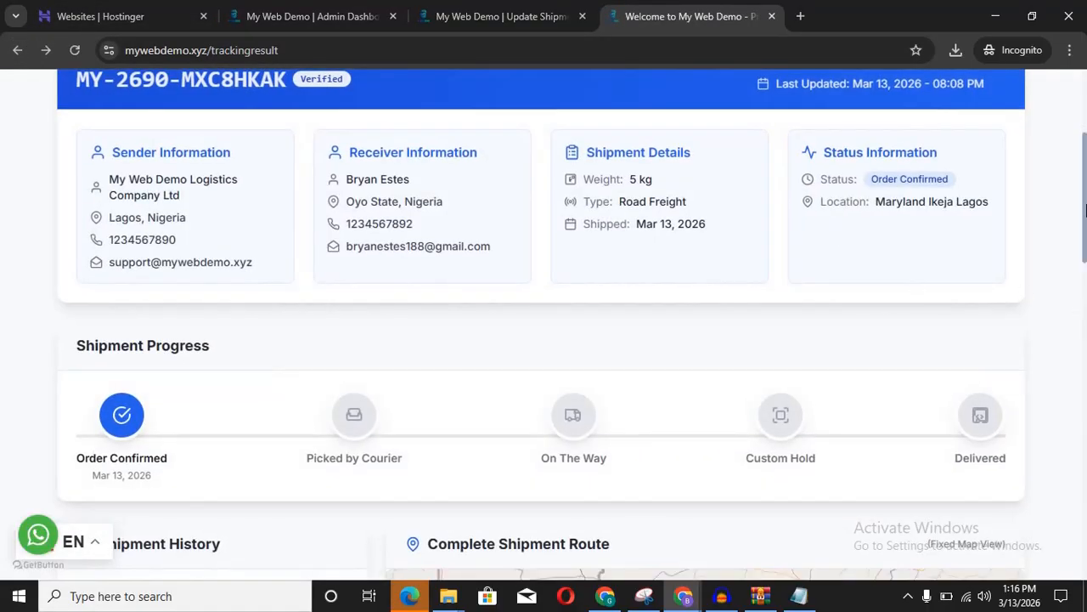
{"action": "scroll", "coordinate": [1083, 230], "scroll_direction": "down", "scroll_amount": 4}
{"action": "scroll", "coordinate": [1079, 242], "scroll_direction": "up", "scroll_amount": 6}
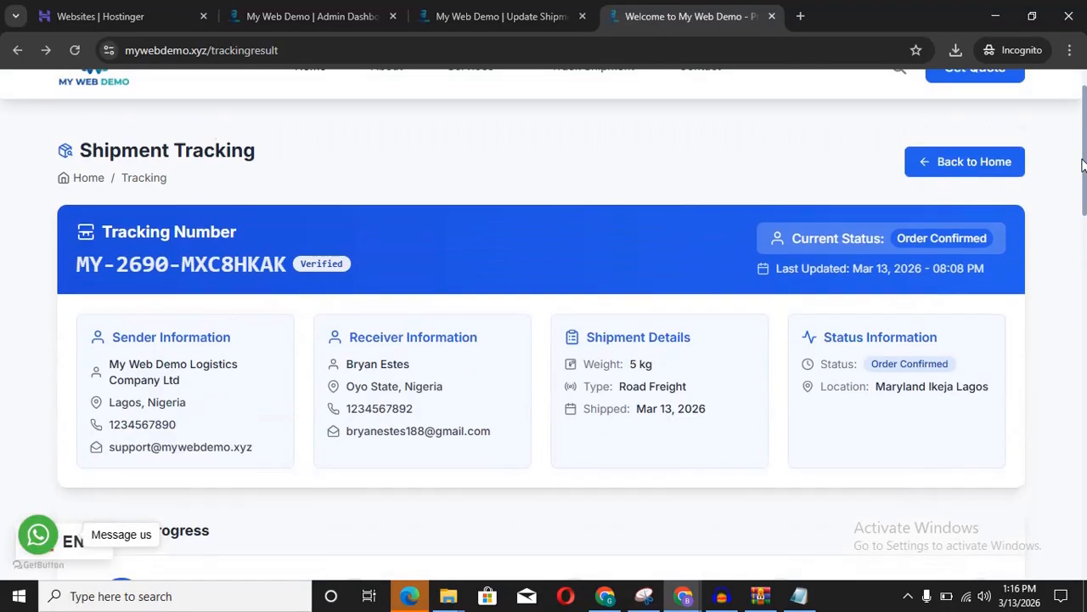
{"action": "scroll", "coordinate": [1075, 261], "scroll_direction": "down", "scroll_amount": 5}
{"action": "scroll", "coordinate": [1075, 261], "scroll_direction": "down", "scroll_amount": 3}
{"action": "scroll", "coordinate": [1072, 221], "scroll_direction": "up", "scroll_amount": 7}
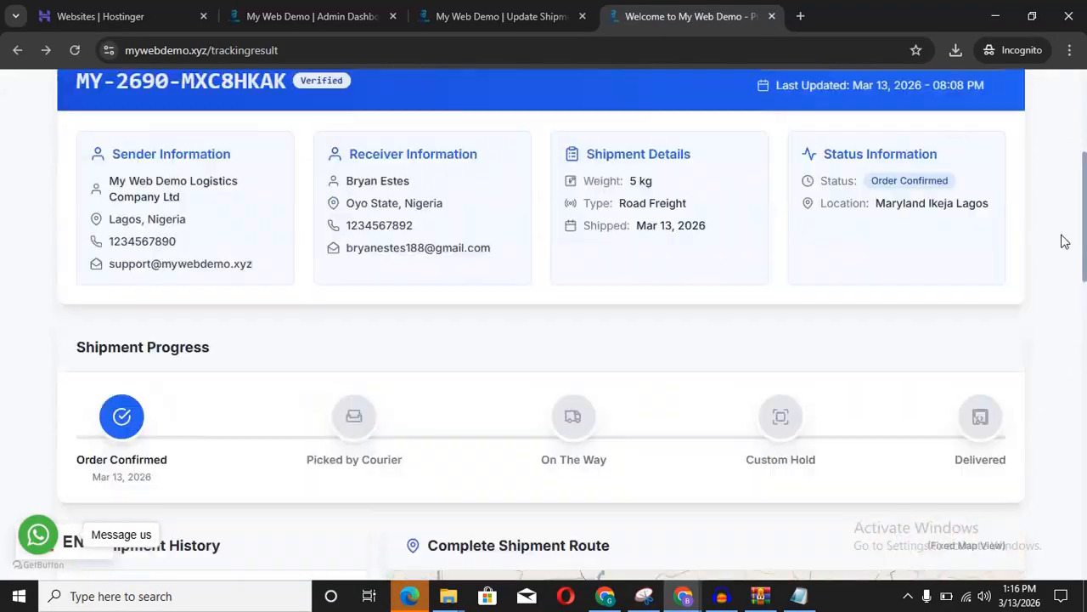
{"action": "scroll", "coordinate": [1074, 238], "scroll_direction": "down", "scroll_amount": 4}
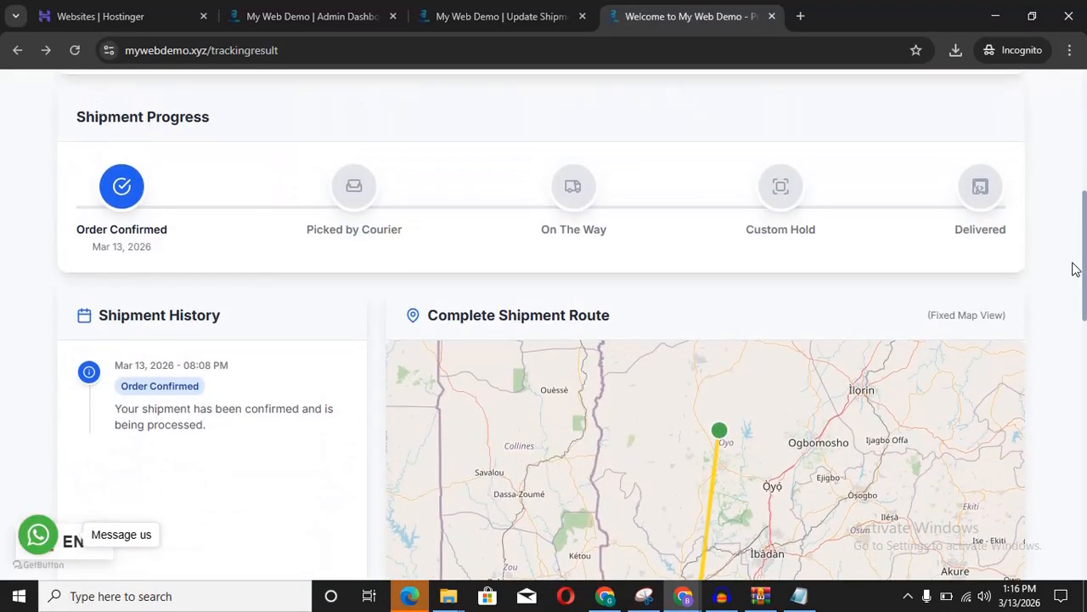
{"action": "scroll", "coordinate": [1072, 263], "scroll_direction": "up", "scroll_amount": 1}
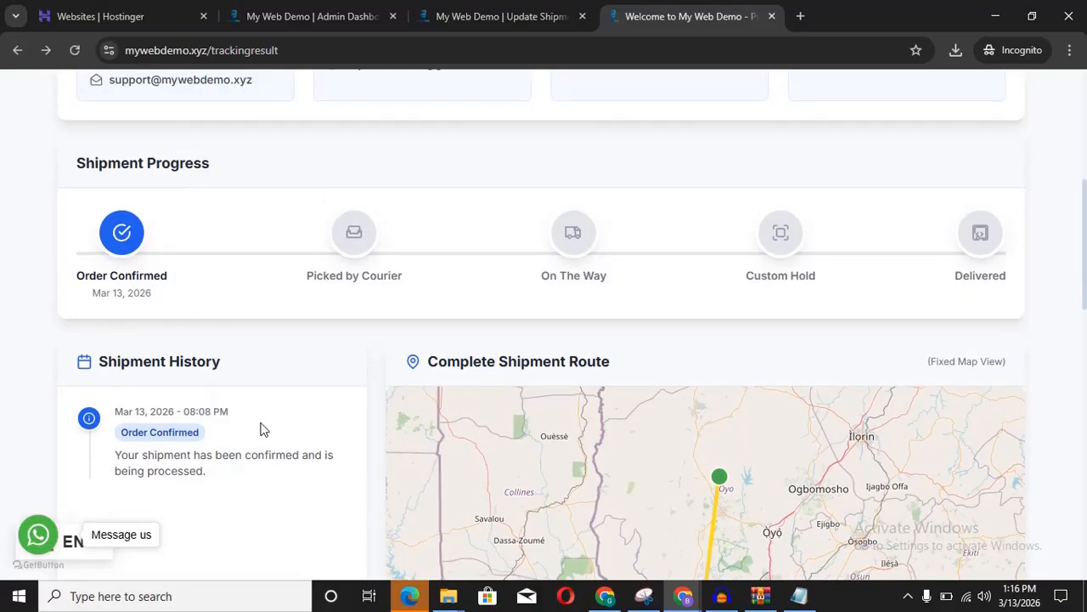
{"action": "left_click", "coordinate": [500, 20]}
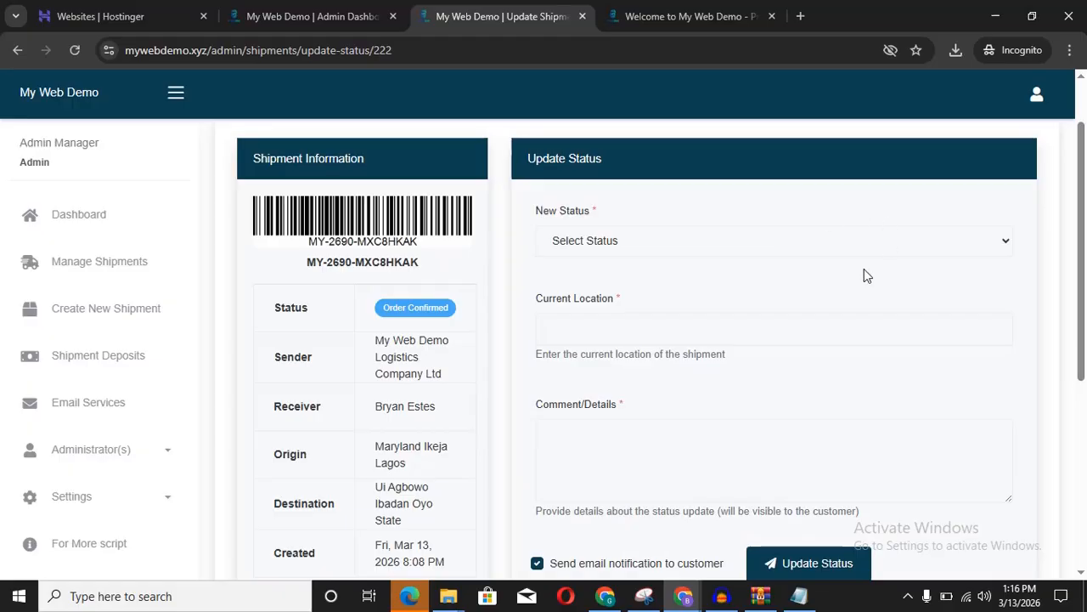
Step: Set New Status to Picked by Courier and move to the Current Location field
{"action": "left_click_drag", "start_coordinate": [1083, 216], "coordinate": [1086, 149]}
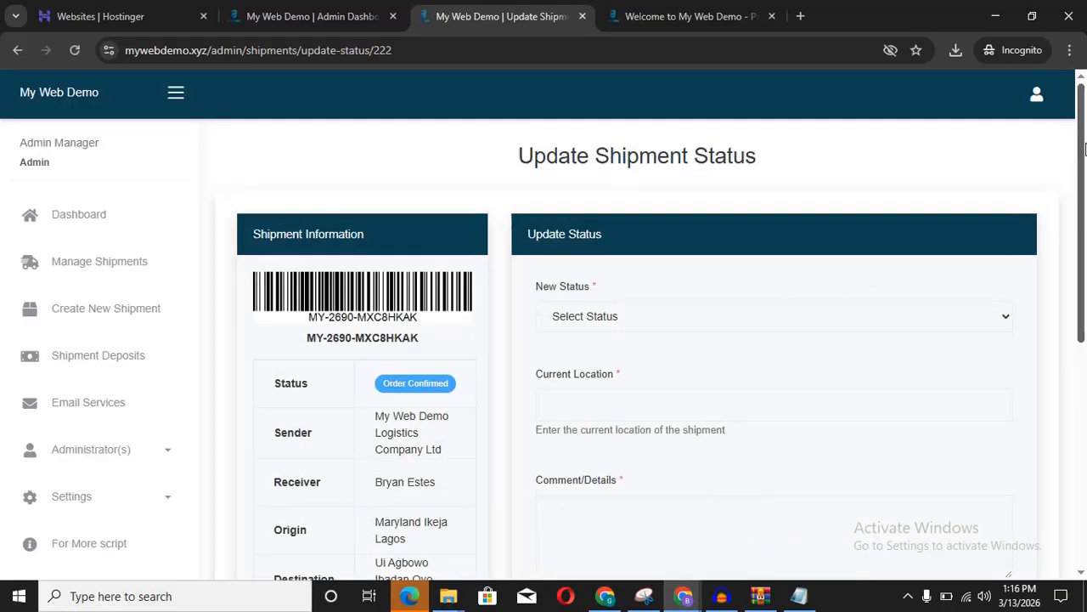
{"action": "left_click", "coordinate": [17, 50]}
{"action": "scroll", "coordinate": [1078, 179], "scroll_direction": "down", "scroll_amount": 1}
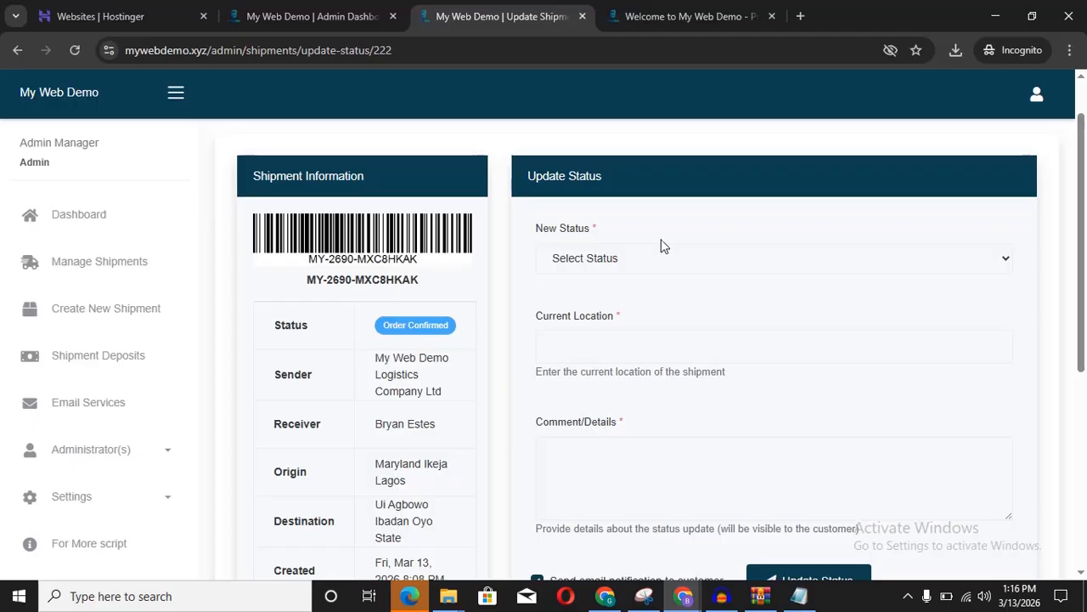
{"action": "left_click", "coordinate": [654, 257]}
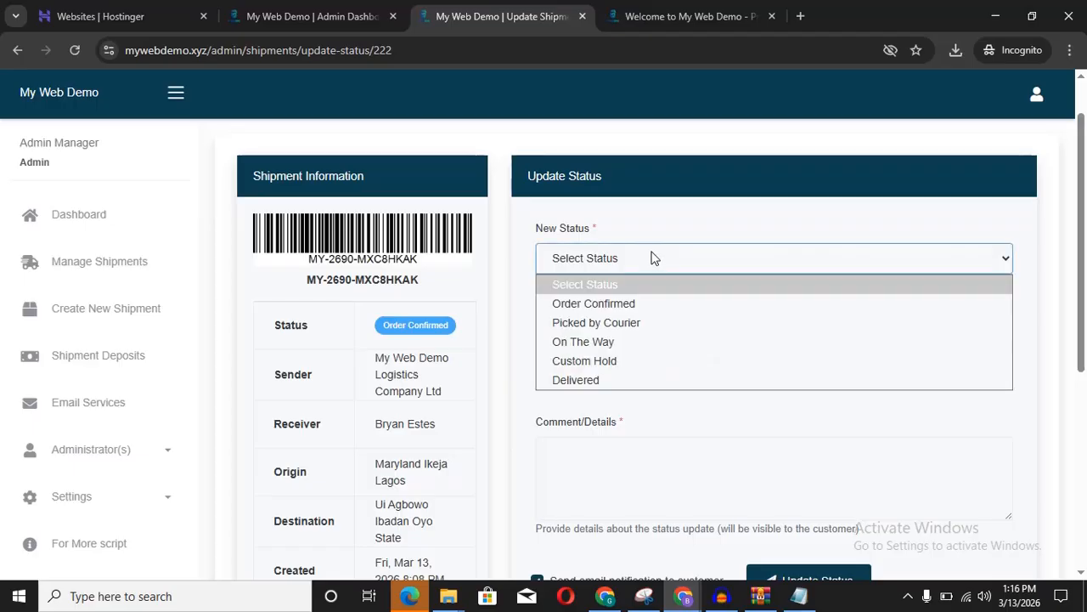
{"action": "left_click", "coordinate": [608, 311]}
{"action": "left_click", "coordinate": [672, 17]}
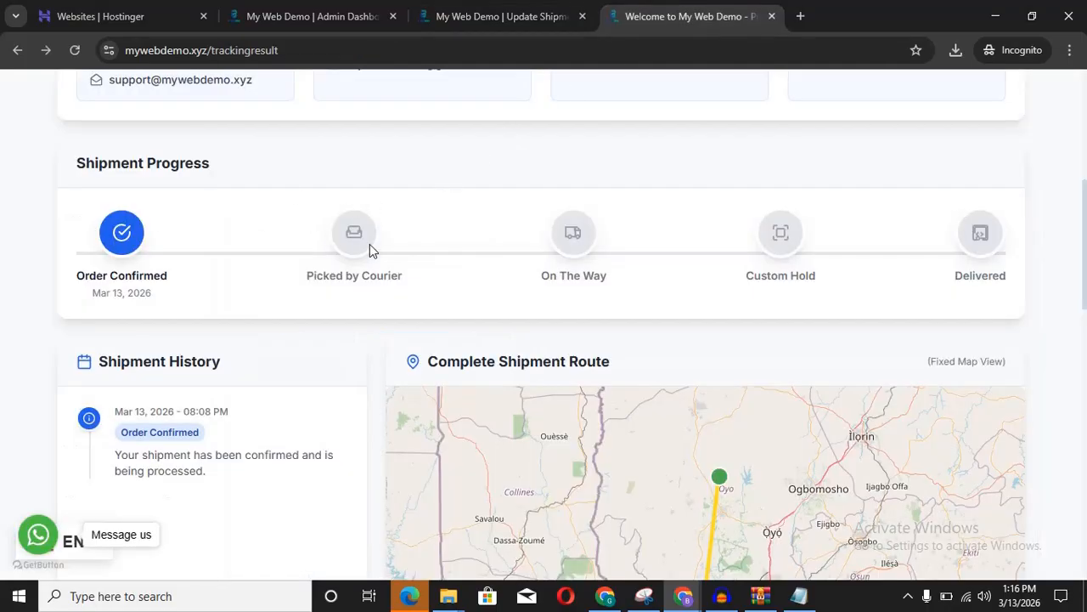
{"action": "left_click", "coordinate": [539, 17]}
{"action": "left_click", "coordinate": [699, 260]}
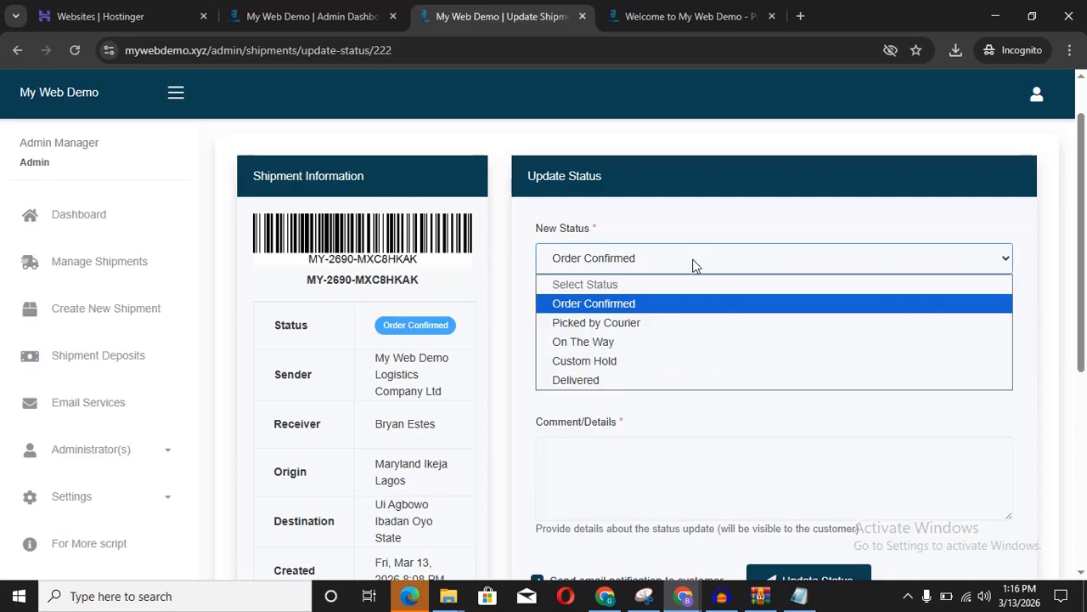
{"action": "left_click", "coordinate": [629, 324]}
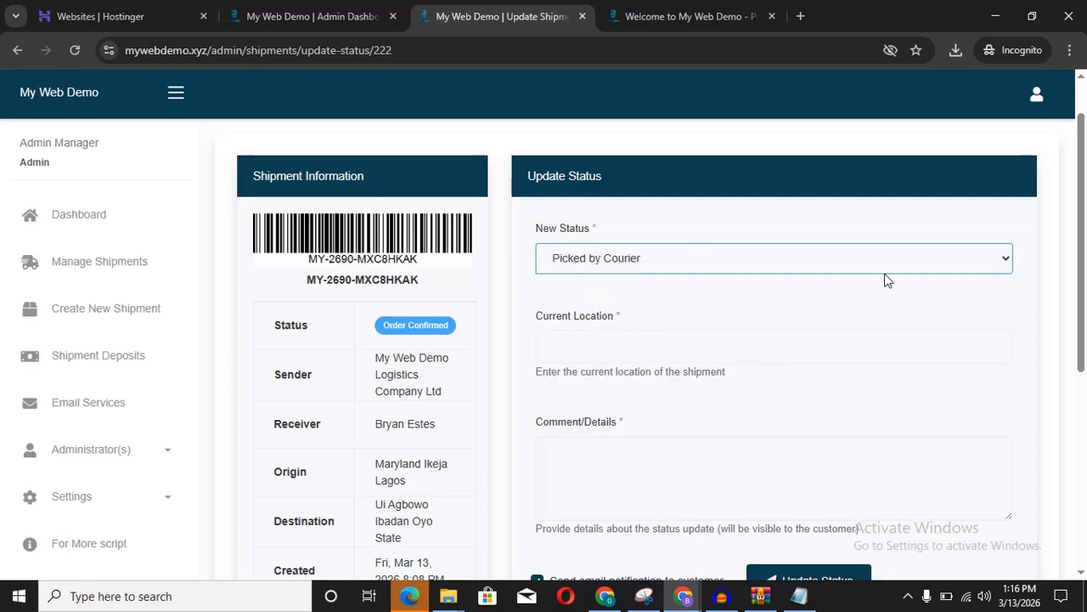
{"action": "scroll", "coordinate": [1081, 243], "scroll_direction": "down", "scroll_amount": 1}
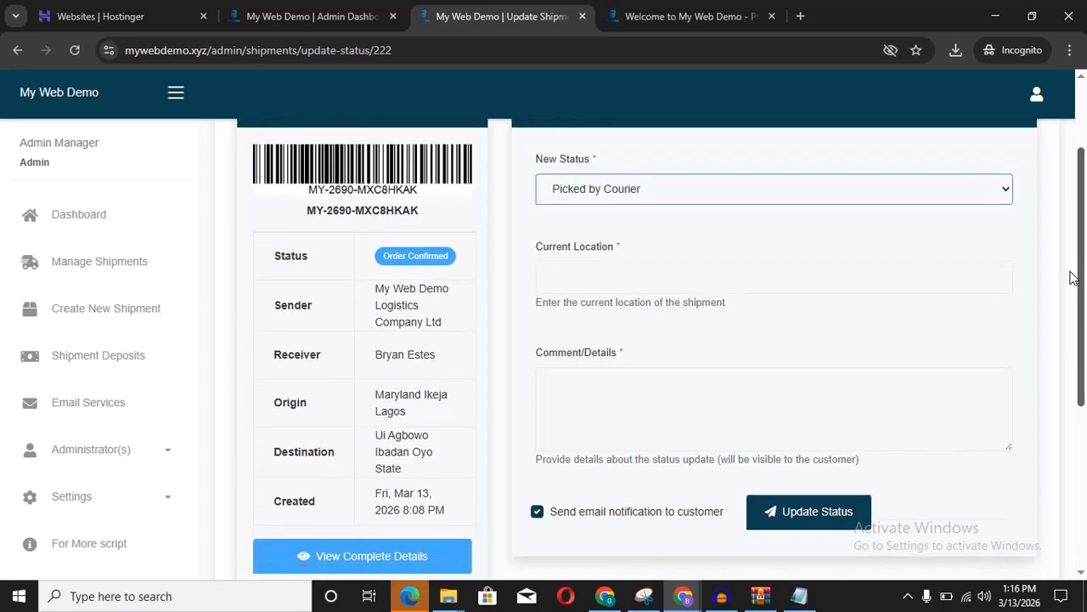
{"action": "left_click", "coordinate": [602, 268]}
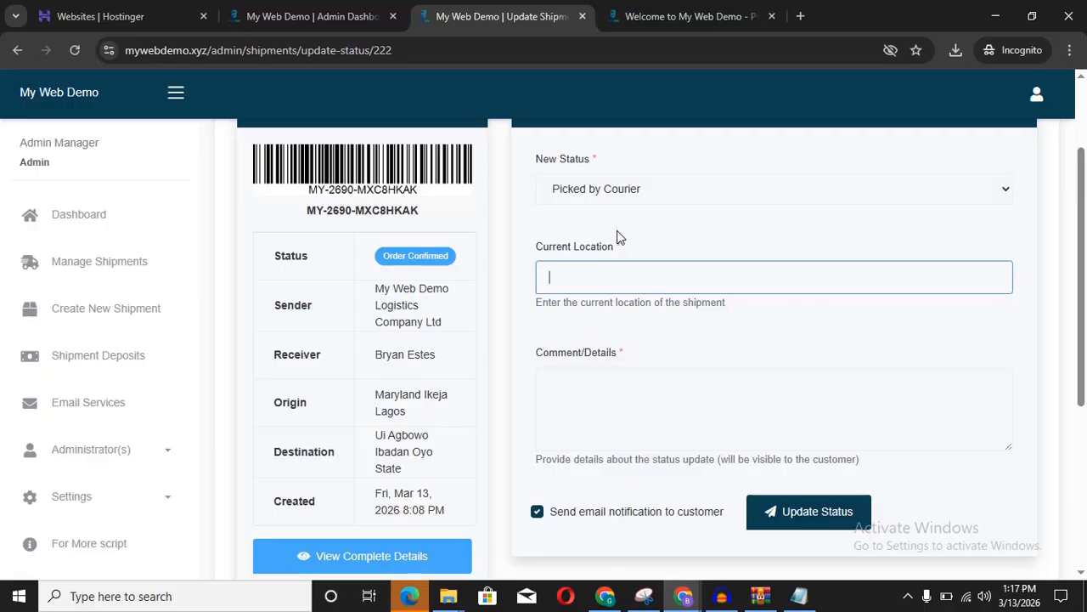
{"action": "left_click", "coordinate": [654, 13]}
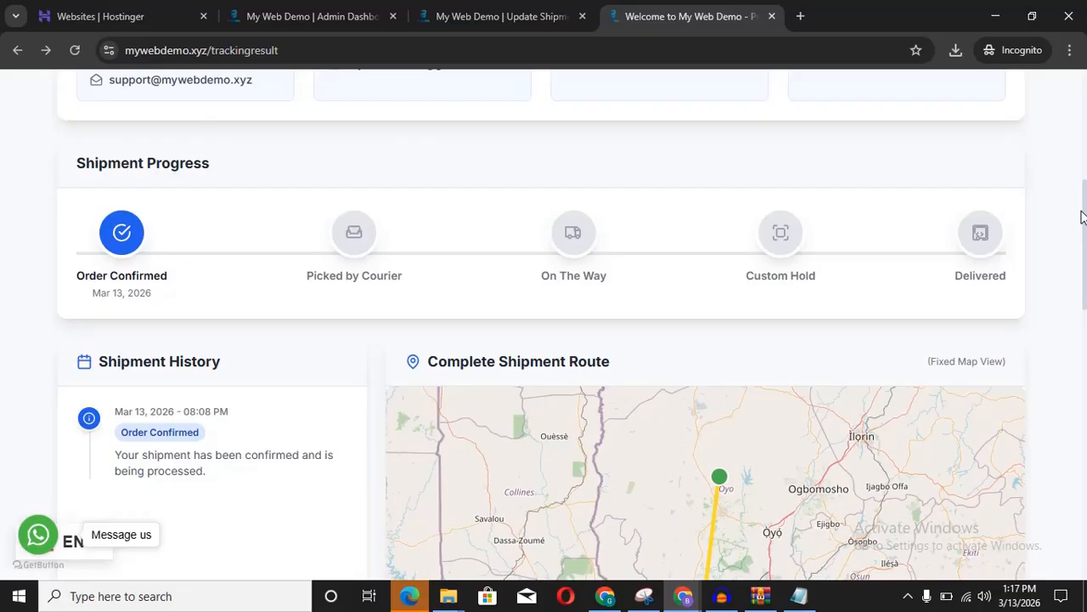
{"action": "left_click_drag", "start_coordinate": [1081, 217], "coordinate": [1082, 327]}
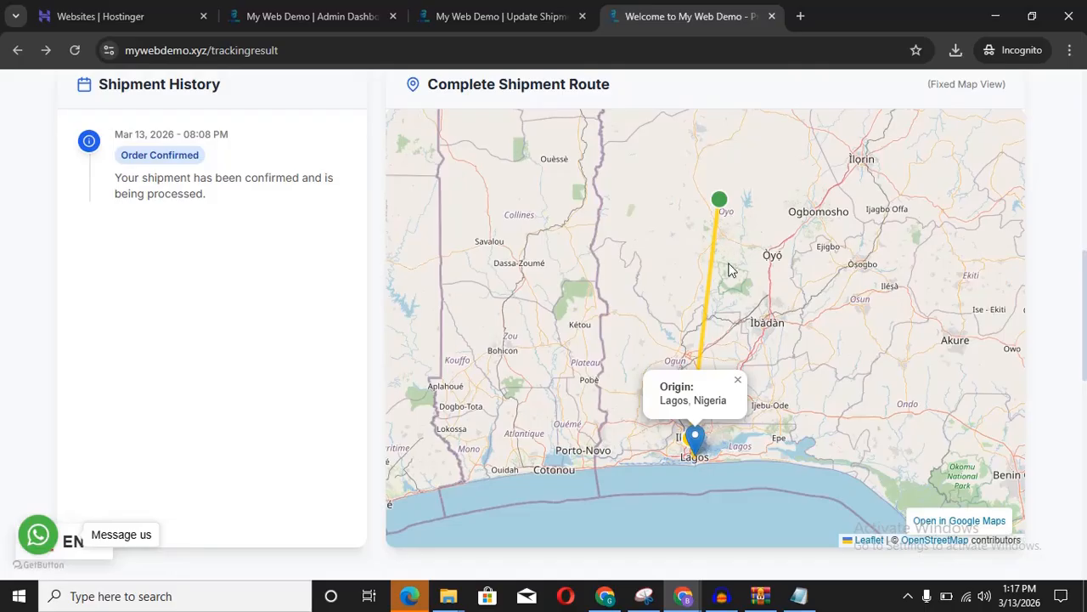
{"action": "left_click", "coordinate": [518, 16]}
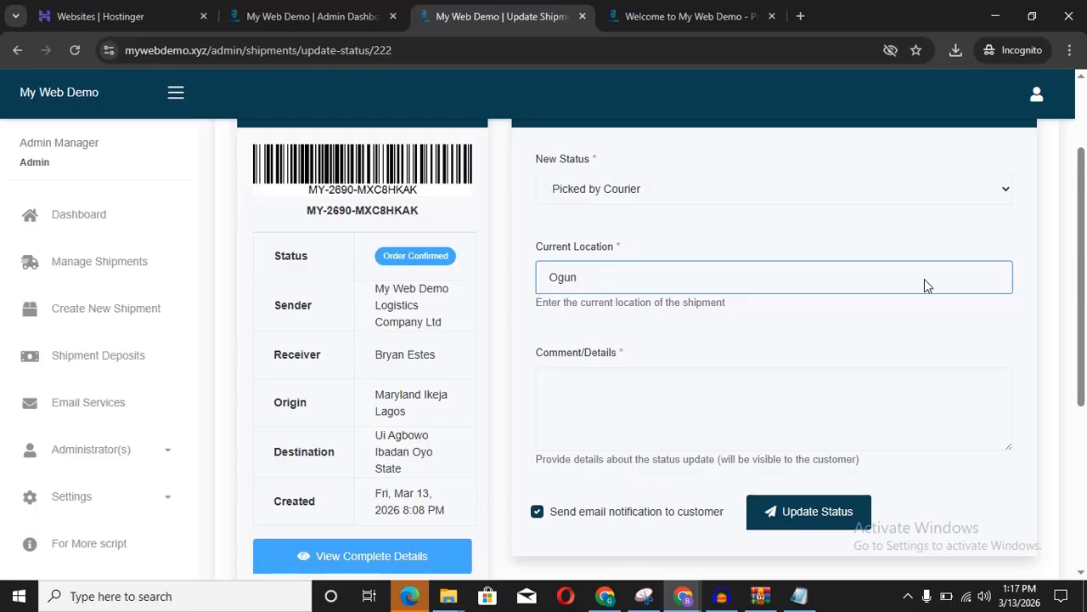
Step: Add a comment saying the package has been picked by courier services, keep email notification on, and update
{"action": "scroll", "coordinate": [764, 280], "scroll_direction": "down", "scroll_amount": 2}
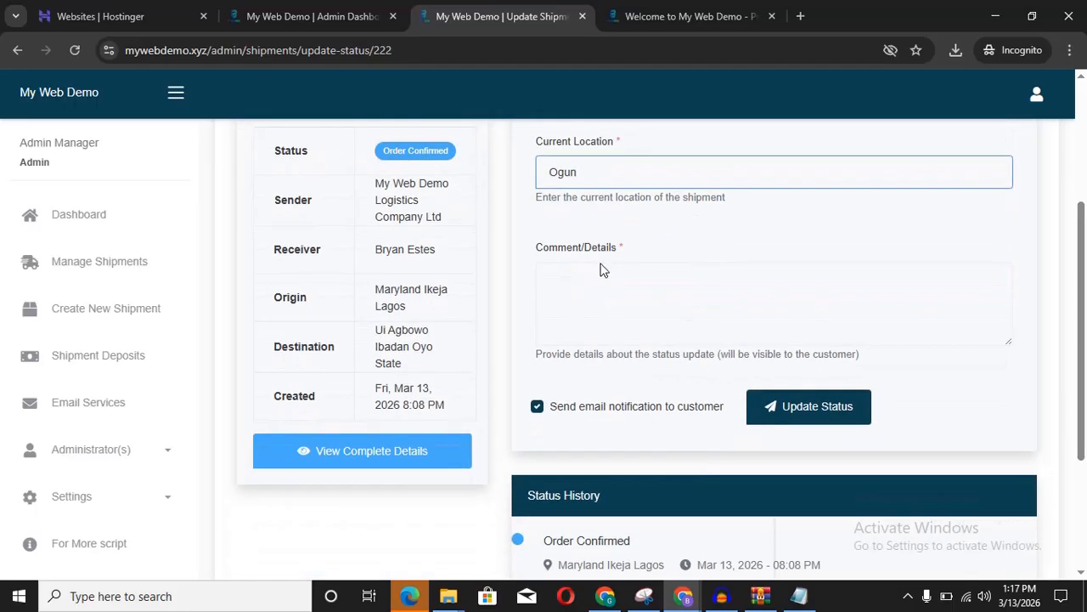
{"action": "left_click", "coordinate": [601, 269]}
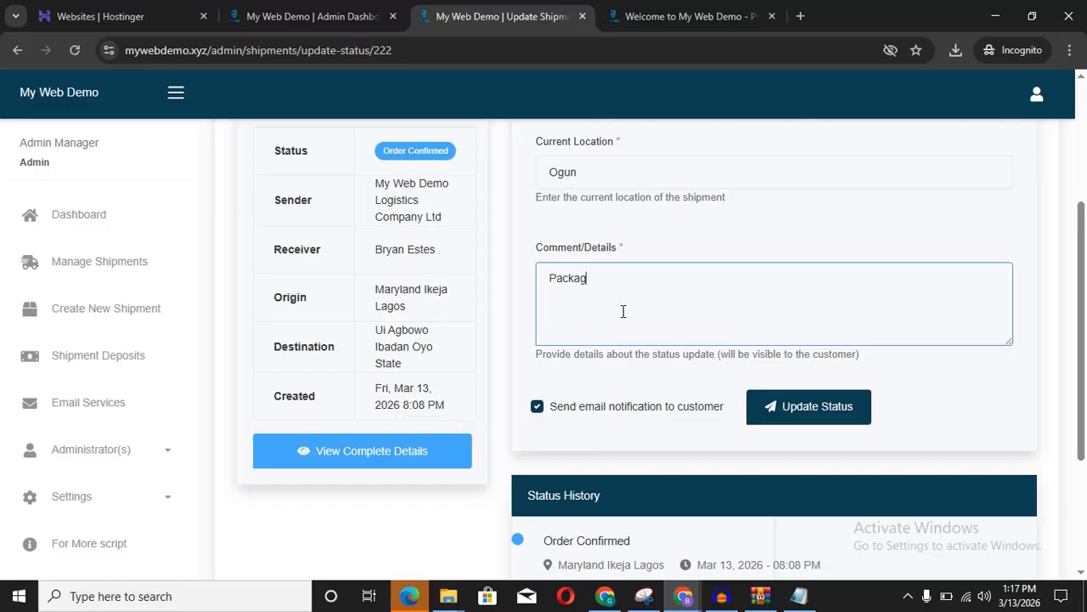
{"action": "type", "text": "e has been picked by"}
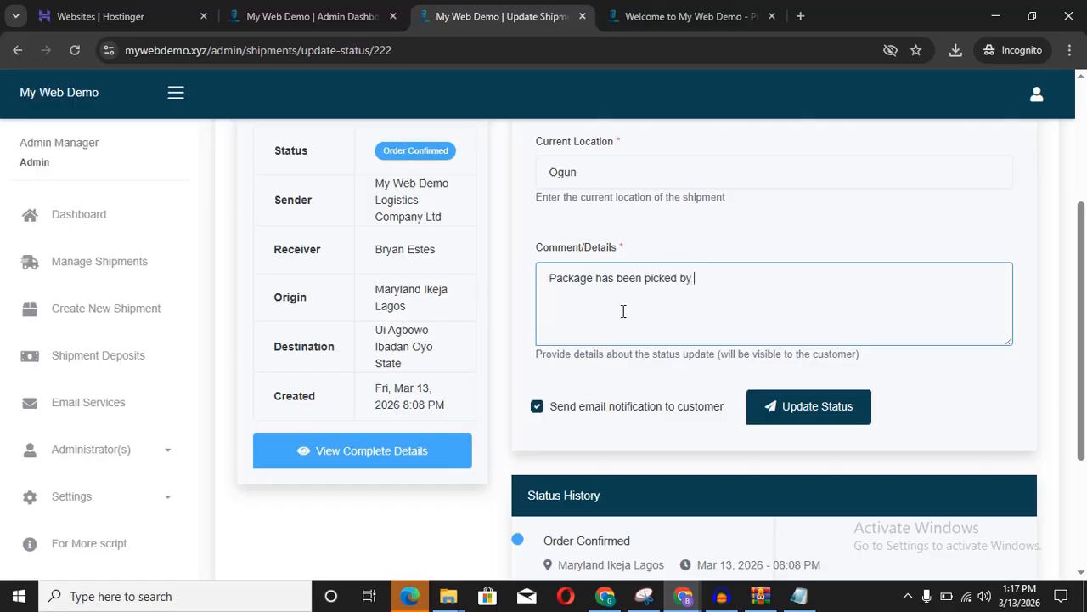
{"action": "type", "text": " courier servi"}
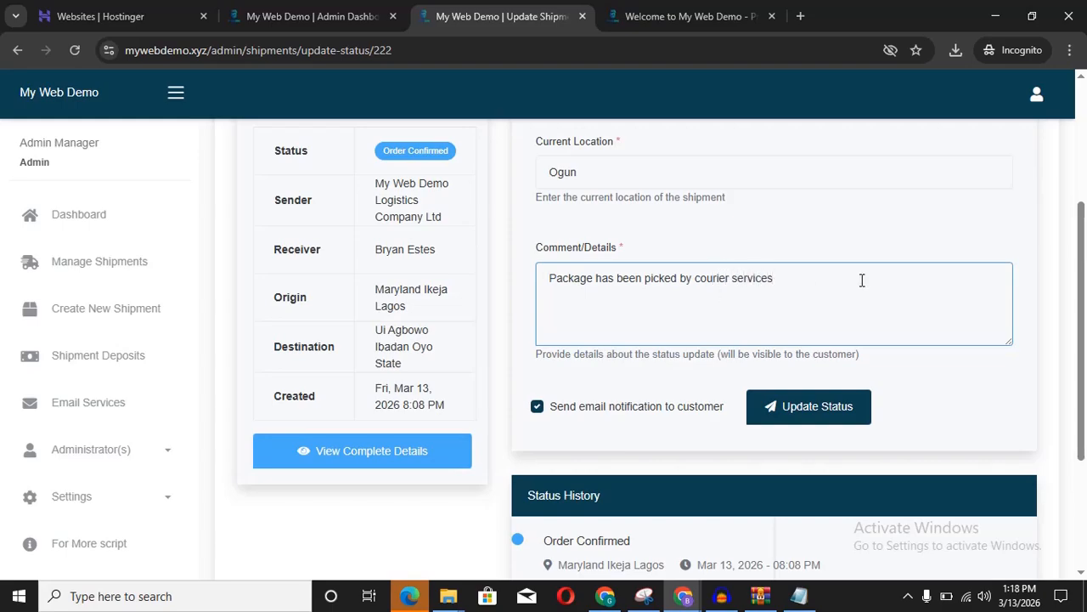
{"action": "type", "text": "ces"}
{"action": "scroll", "coordinate": [1082, 213], "scroll_direction": "up", "scroll_amount": 2}
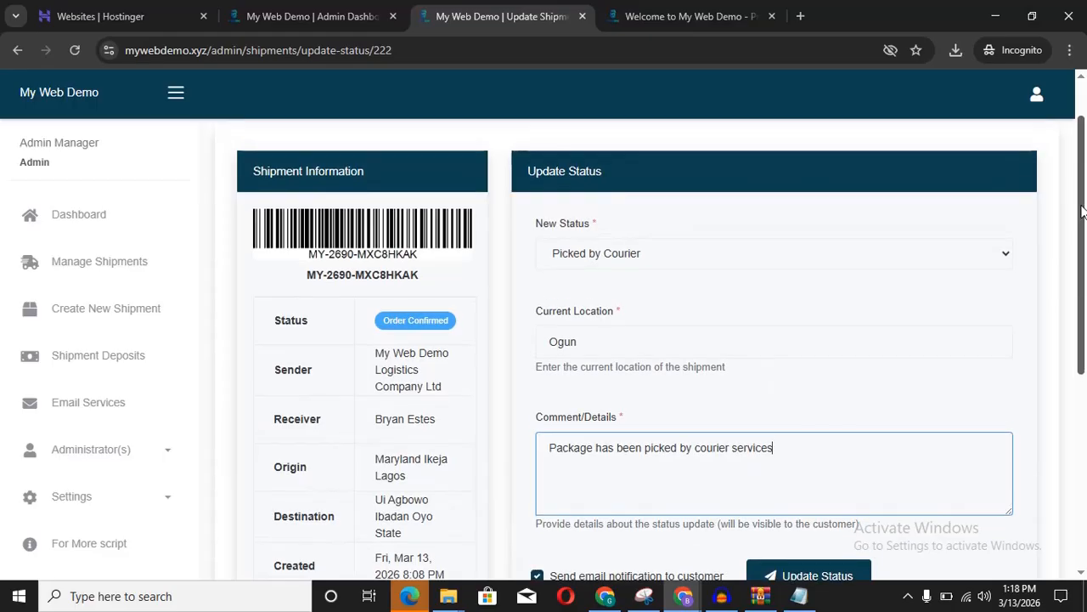
{"action": "left_click_drag", "start_coordinate": [1081, 206], "coordinate": [1081, 208]}
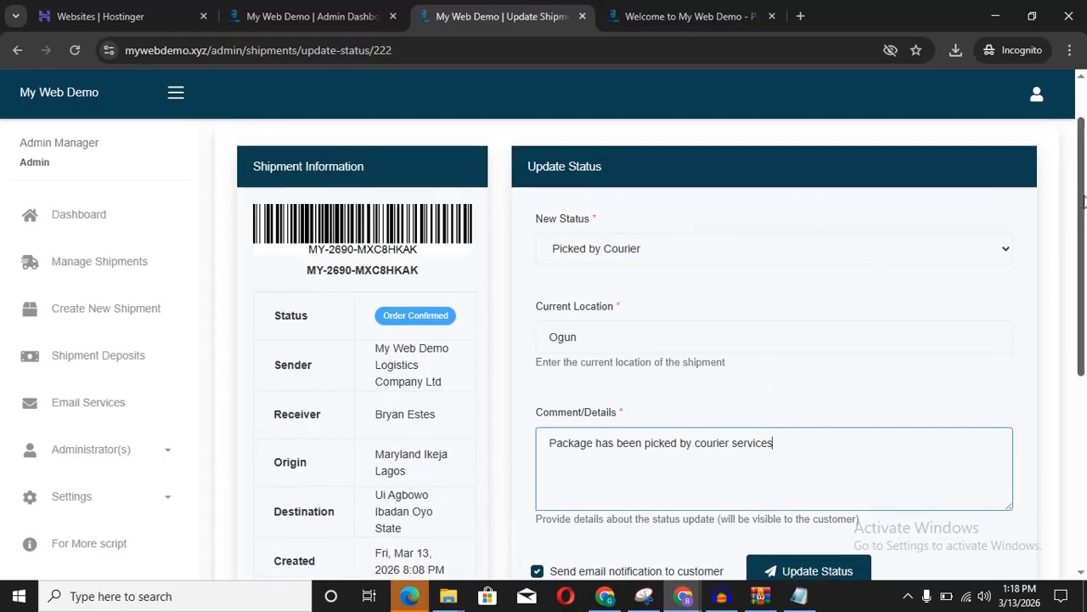
{"action": "scroll", "coordinate": [879, 362], "scroll_direction": "down", "scroll_amount": 3}
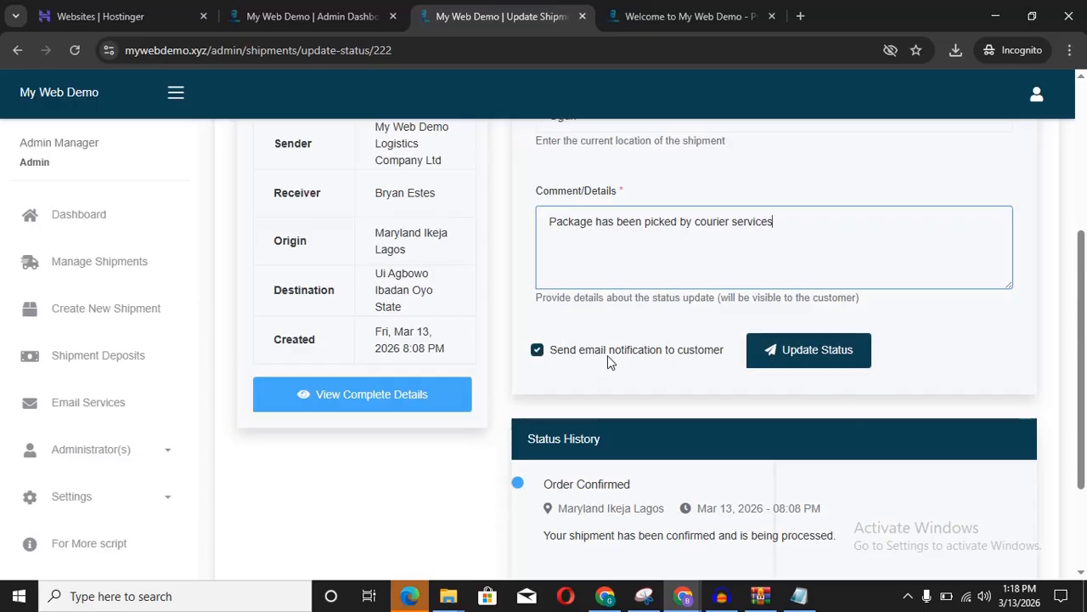
{"action": "left_click", "coordinate": [537, 351]}
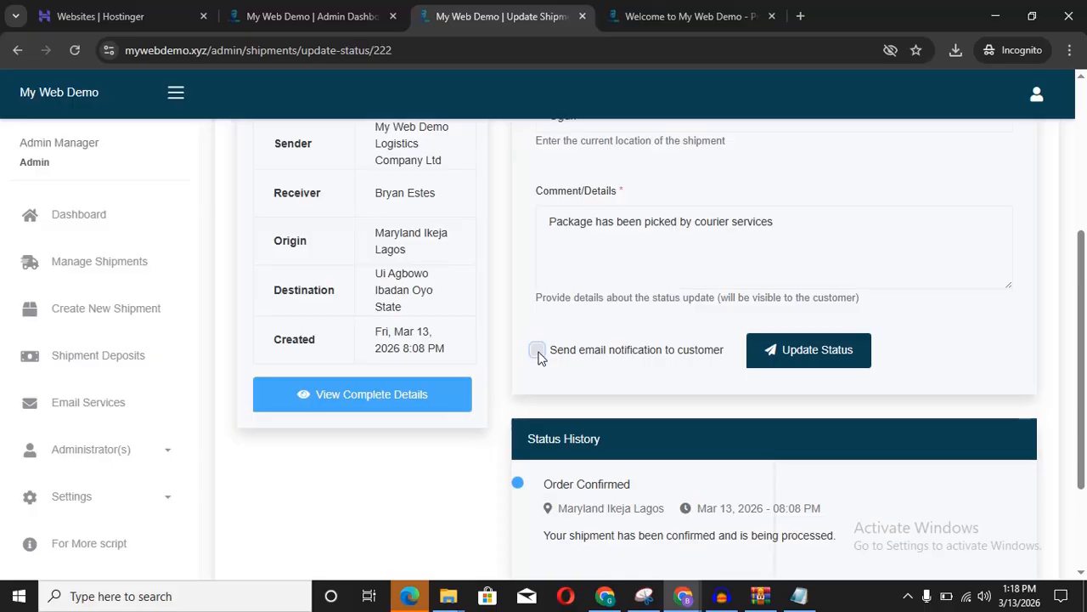
{"action": "left_click", "coordinate": [538, 352]}
{"action": "left_click", "coordinate": [820, 355]}
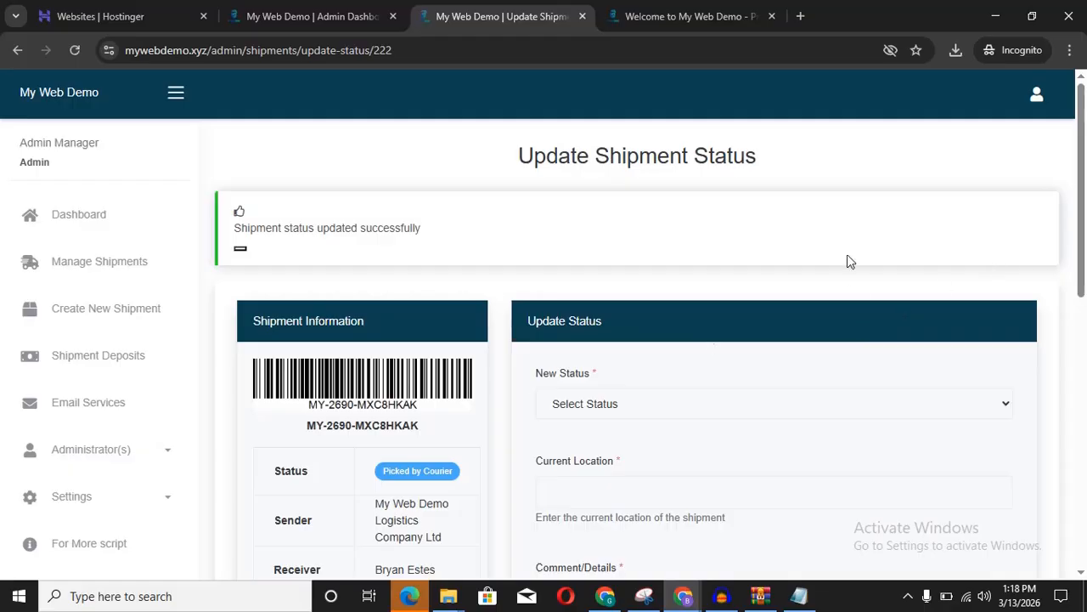
Step: Copy the shipment's tracking number from the confirmation page
{"action": "mouse_move", "coordinate": [1084, 172]}
{"action": "left_mouse_down"}
{"action": "mouse_move", "coordinate": [1075, 330]}
{"action": "mouse_move", "coordinate": [1076, 155]}
{"action": "left_mouse_up"}
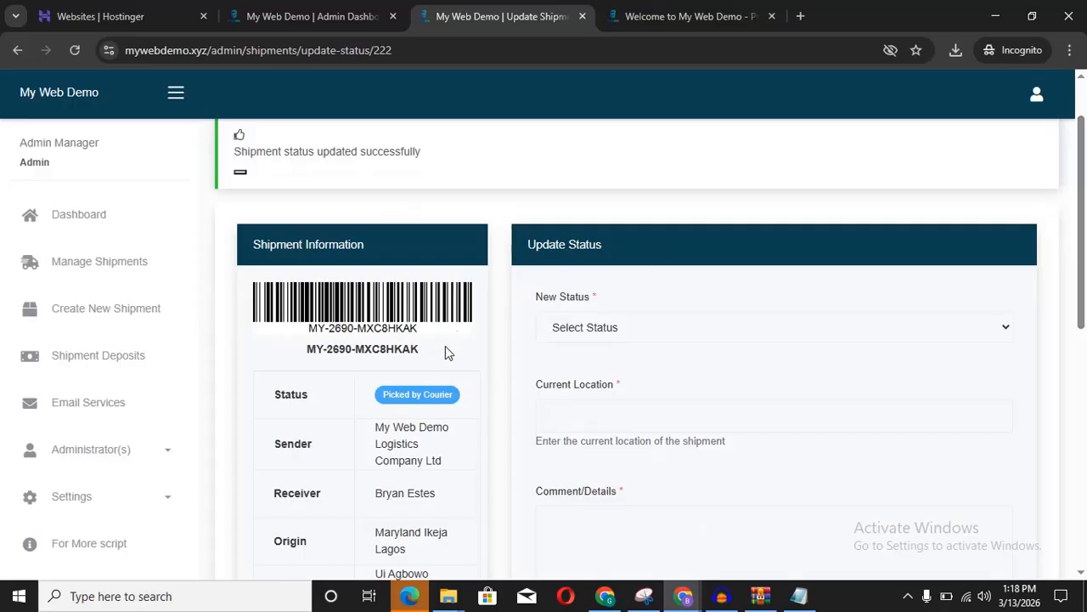
{"action": "left_click_drag", "start_coordinate": [429, 357], "coordinate": [308, 359]}
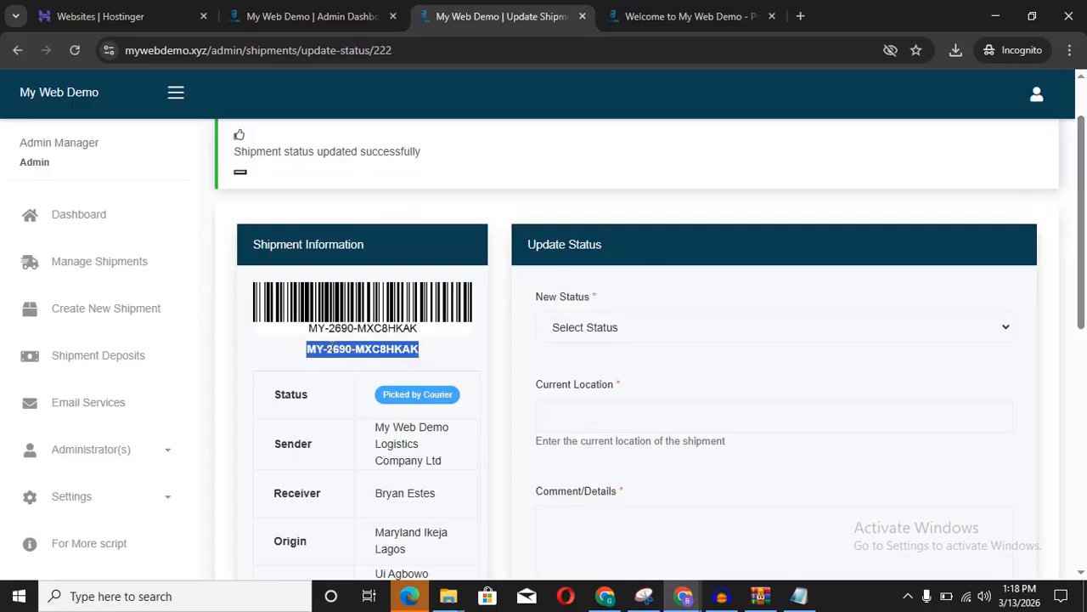
{"action": "right_click", "coordinate": [331, 348]}
{"action": "left_click", "coordinate": [356, 367]}
Step: Paste the tracking number into the public tracking site and look up the shipment
{"action": "left_click", "coordinate": [644, 17]}
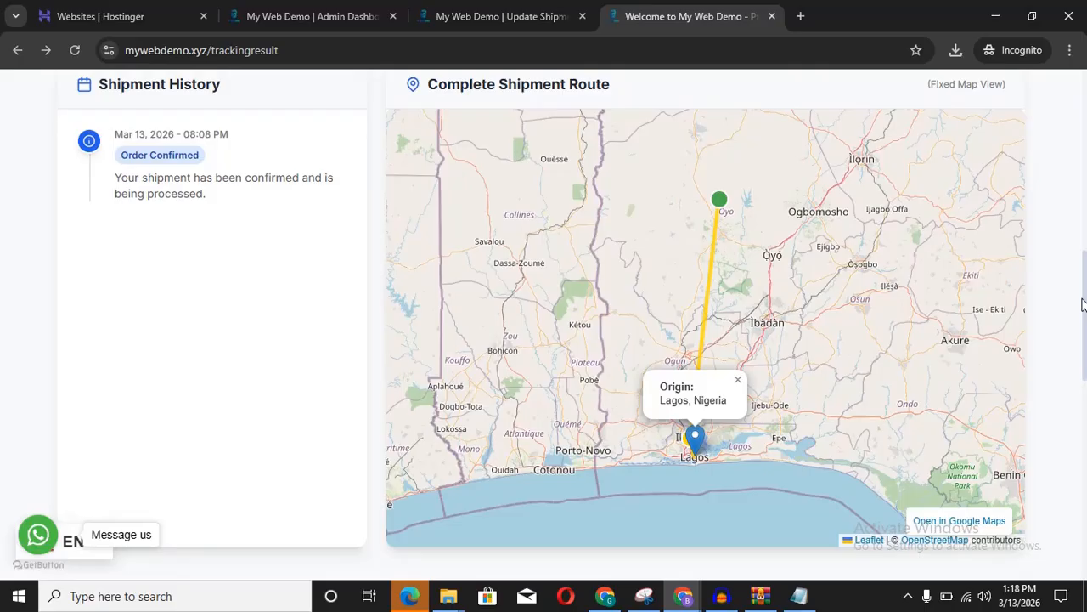
{"action": "left_click_drag", "start_coordinate": [1081, 305], "coordinate": [1082, 78]}
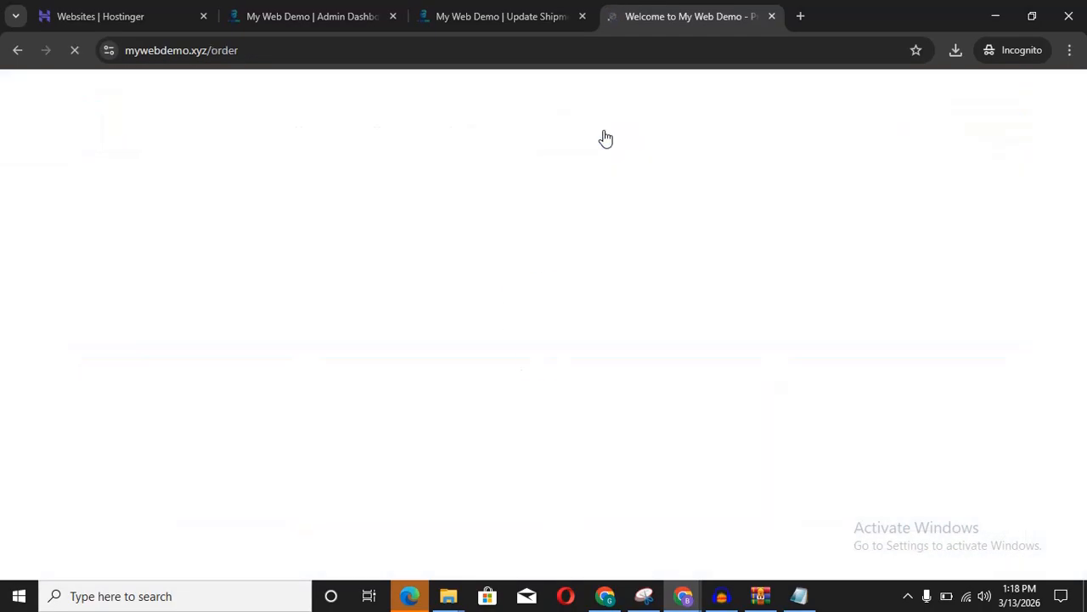
{"action": "scroll", "coordinate": [745, 219], "scroll_direction": "down", "scroll_amount": 5}
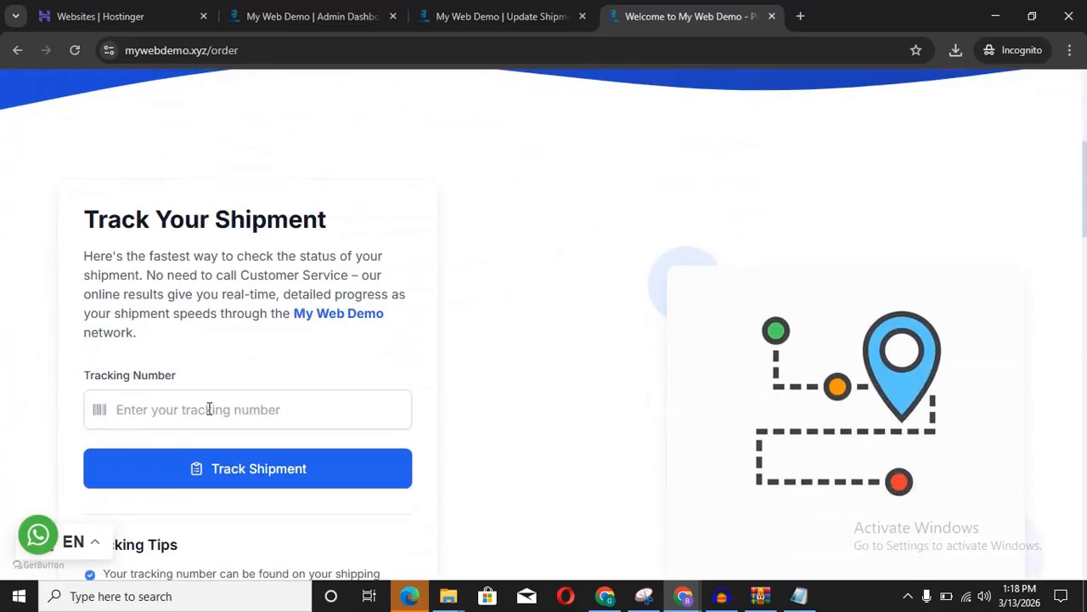
{"action": "left_click", "coordinate": [209, 409]}
{"action": "key", "text": "ctrl+v"}
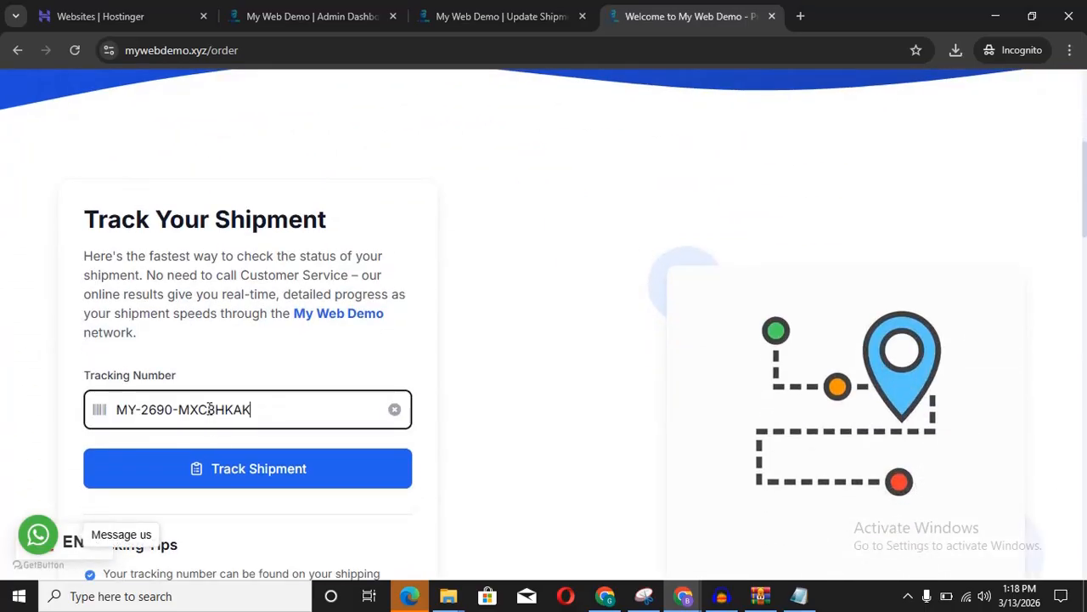
{"action": "left_click", "coordinate": [225, 468]}
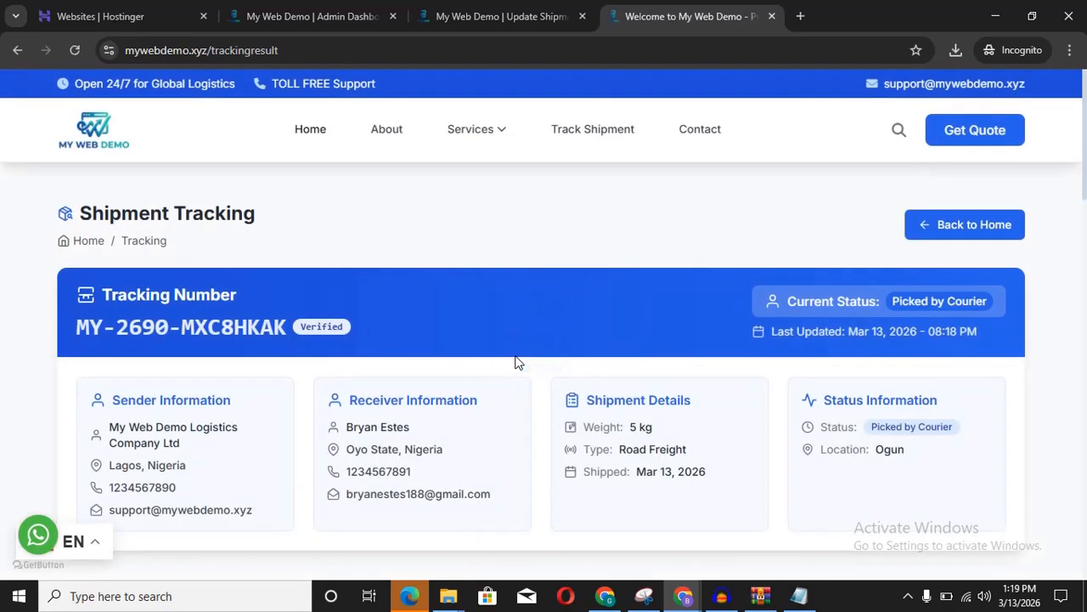
Step: Scroll through the Picked by Courier history and route map, closing the origin popup
{"action": "scroll", "coordinate": [518, 362], "scroll_direction": "down", "scroll_amount": 5}
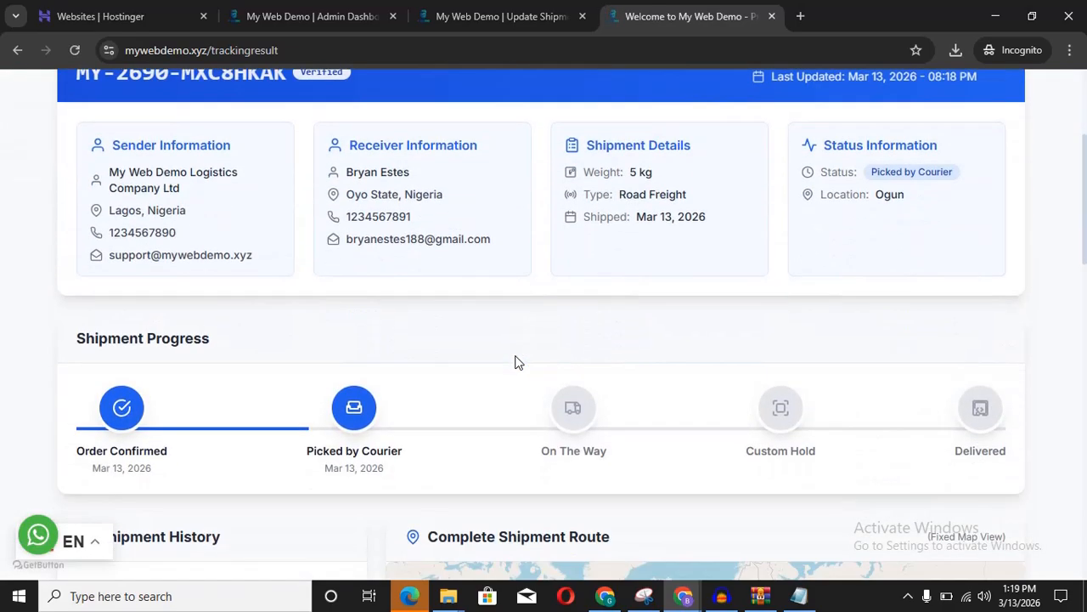
{"action": "scroll", "coordinate": [518, 363], "scroll_direction": "down", "scroll_amount": 1}
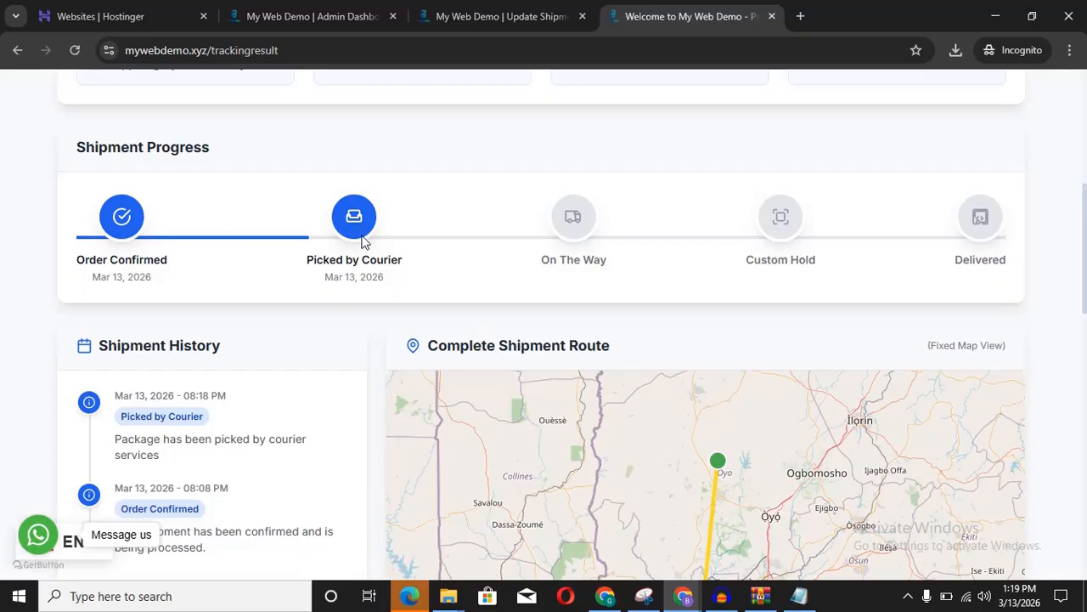
{"action": "scroll", "coordinate": [362, 235], "scroll_direction": "down", "scroll_amount": 4}
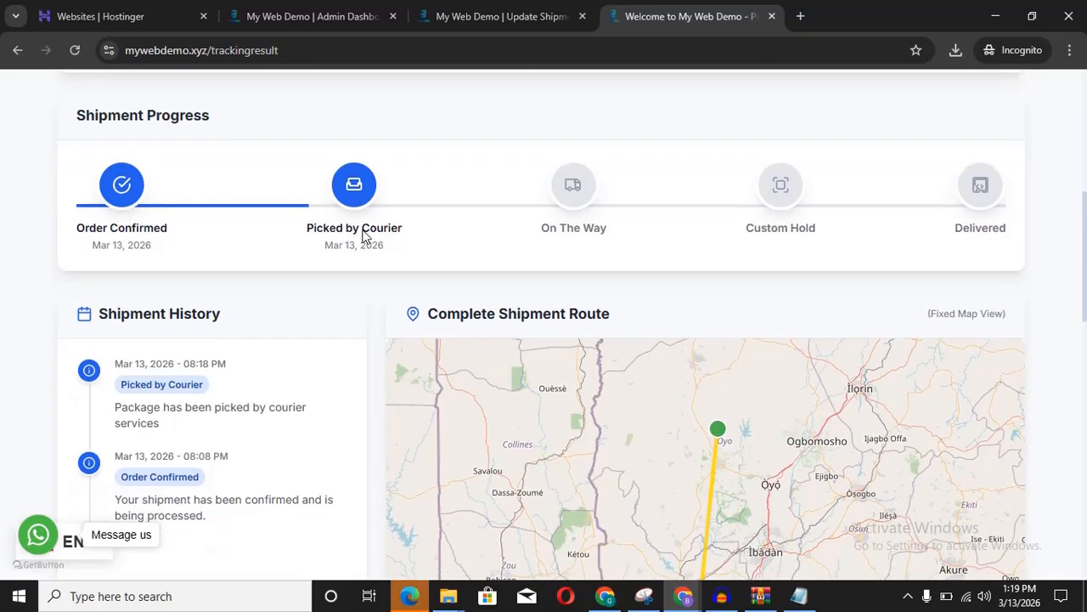
{"action": "scroll", "coordinate": [362, 235], "scroll_direction": "up", "scroll_amount": 1}
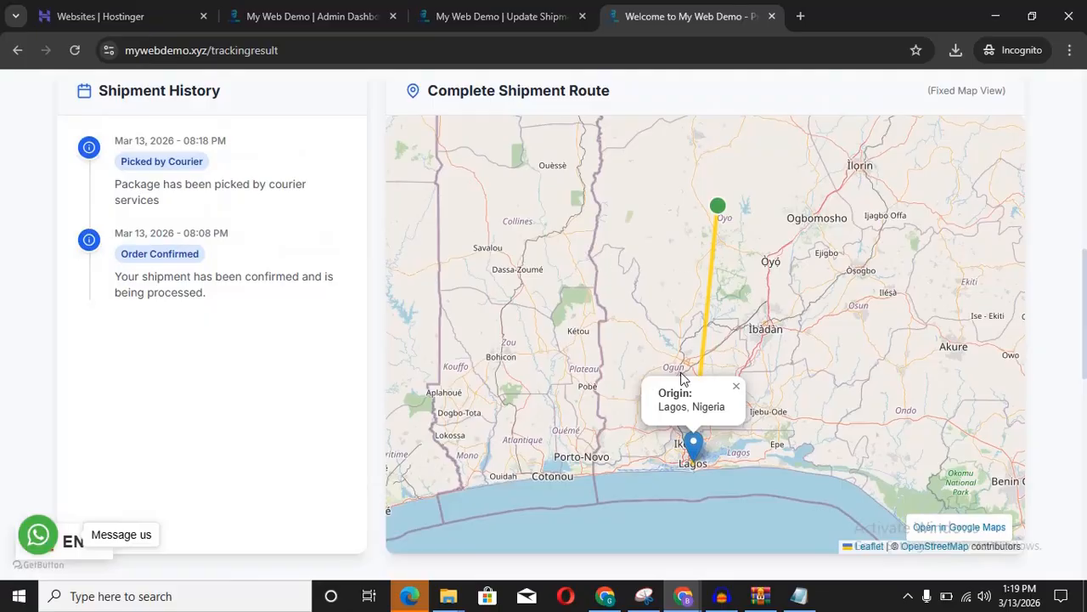
{"action": "left_click", "coordinate": [790, 374]}
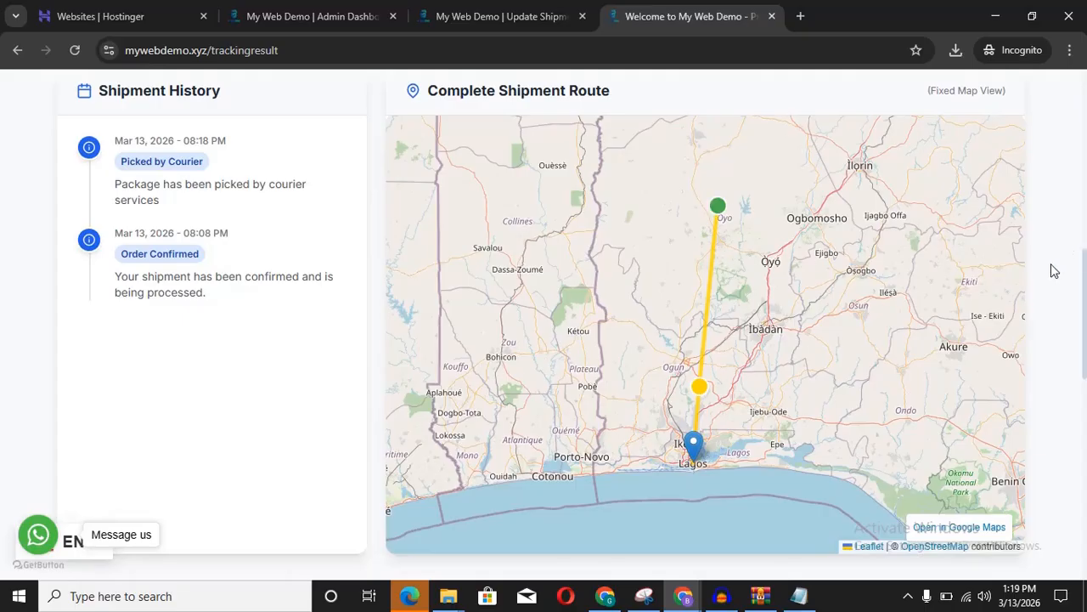
{"action": "scroll", "coordinate": [1052, 275], "scroll_direction": "up", "scroll_amount": 1}
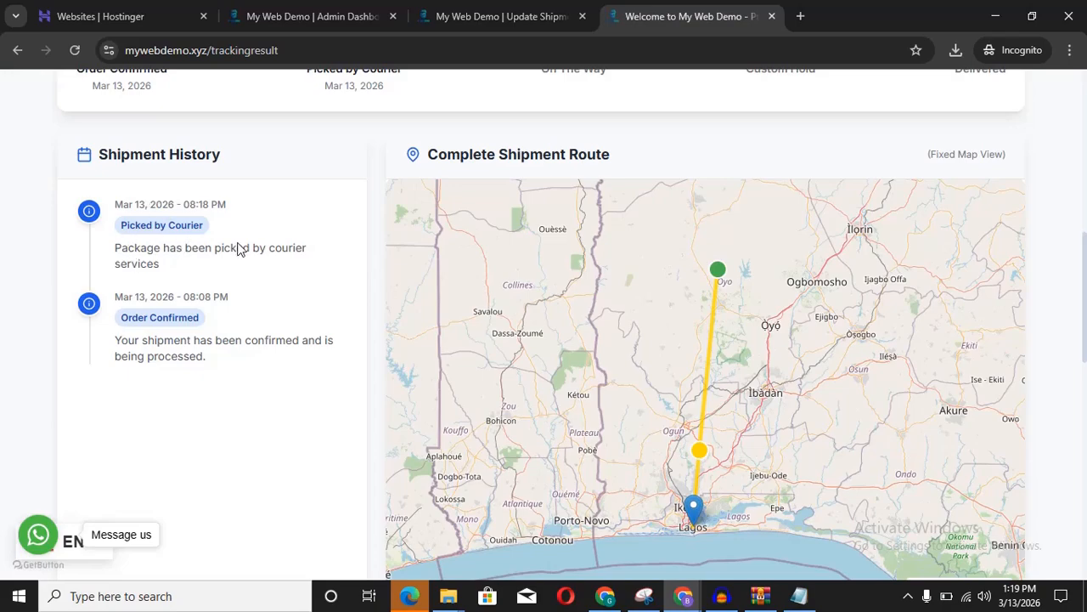
{"action": "scroll", "coordinate": [239, 244], "scroll_direction": "down", "scroll_amount": 6}
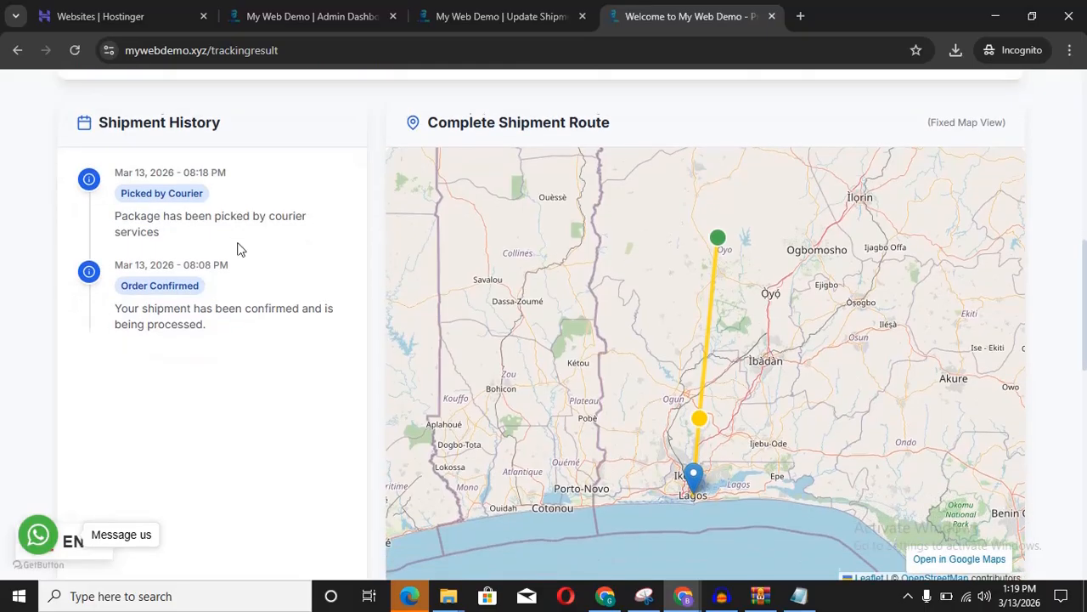
{"action": "scroll", "coordinate": [238, 249], "scroll_direction": "up", "scroll_amount": 1}
{"action": "scroll", "coordinate": [238, 249], "scroll_direction": "up", "scroll_amount": 10}
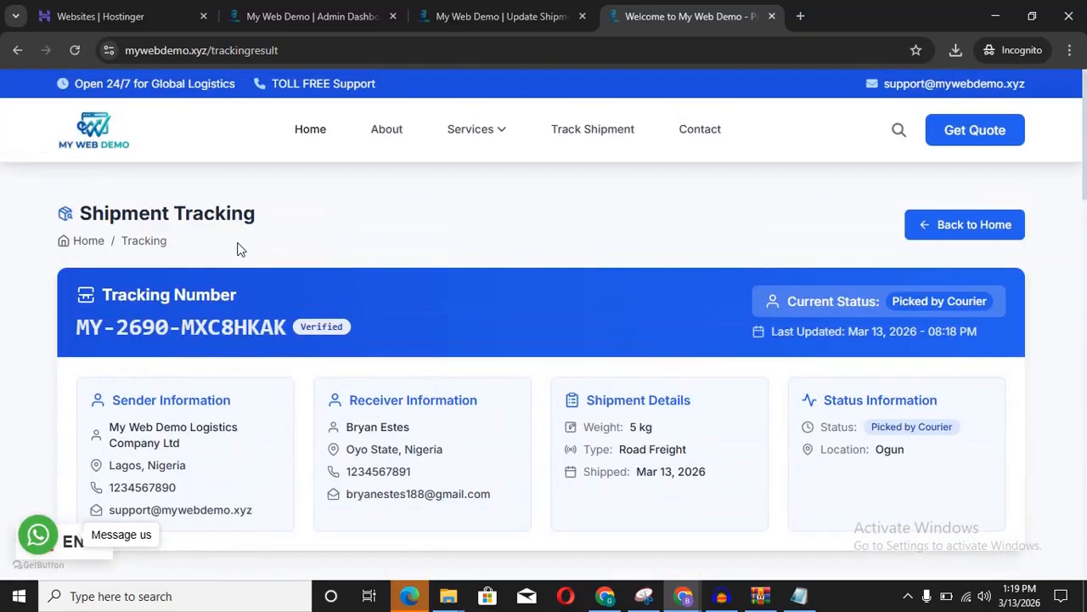
Step: Choose On The Way as the new shipment status
{"action": "left_click", "coordinate": [485, 12]}
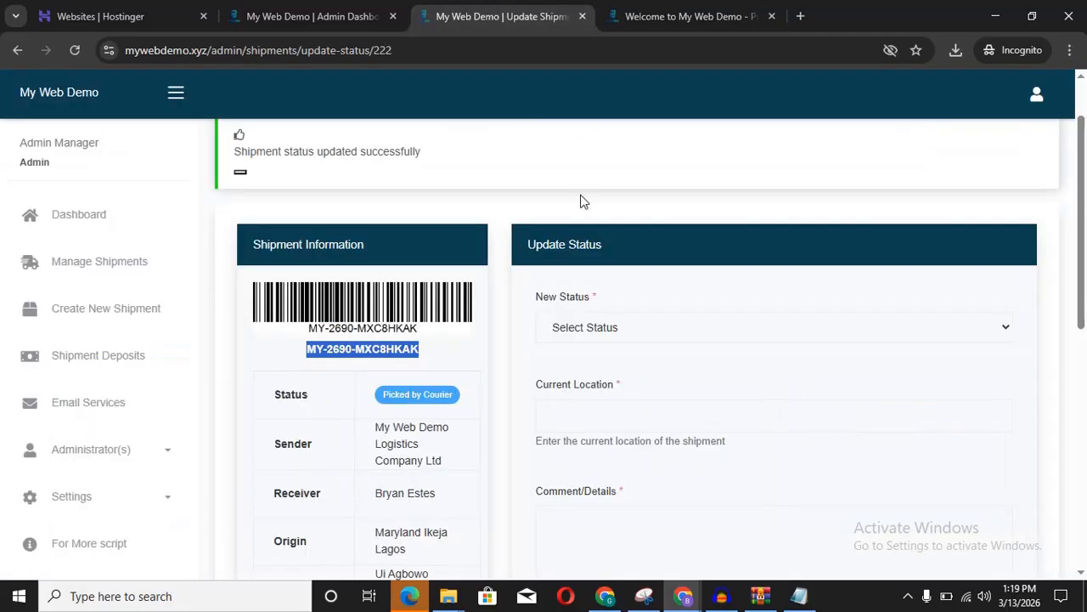
{"action": "left_click", "coordinate": [759, 331]}
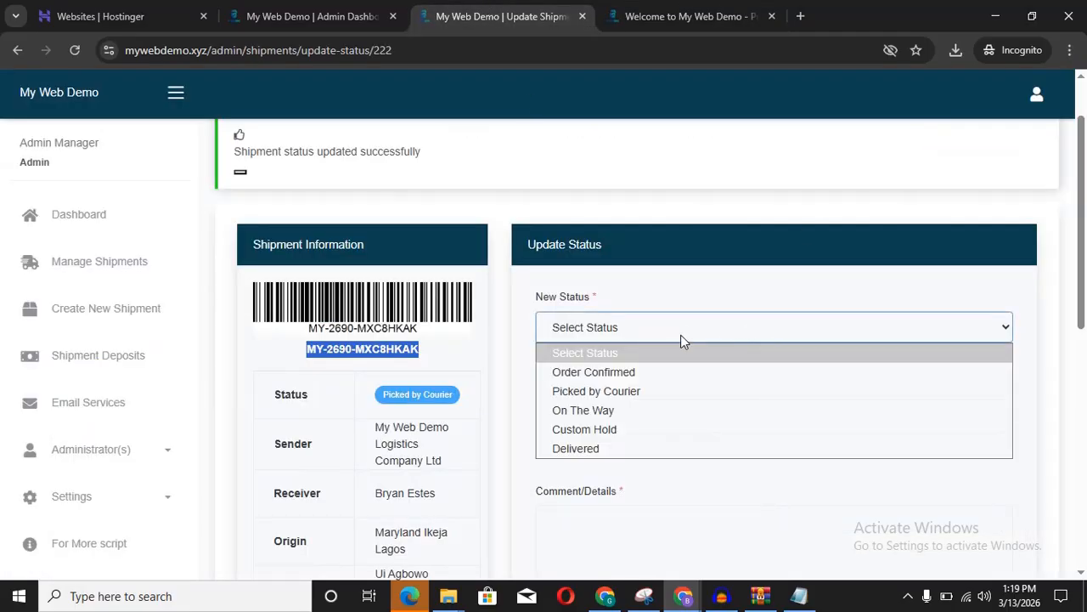
{"action": "left_click", "coordinate": [647, 411]}
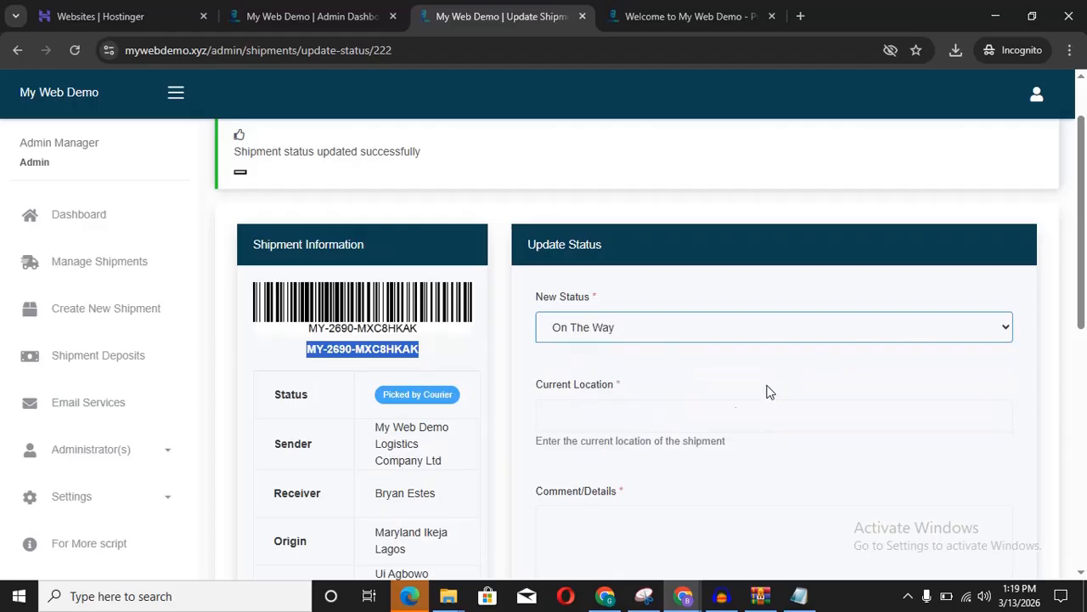
{"action": "left_click", "coordinate": [724, 412]}
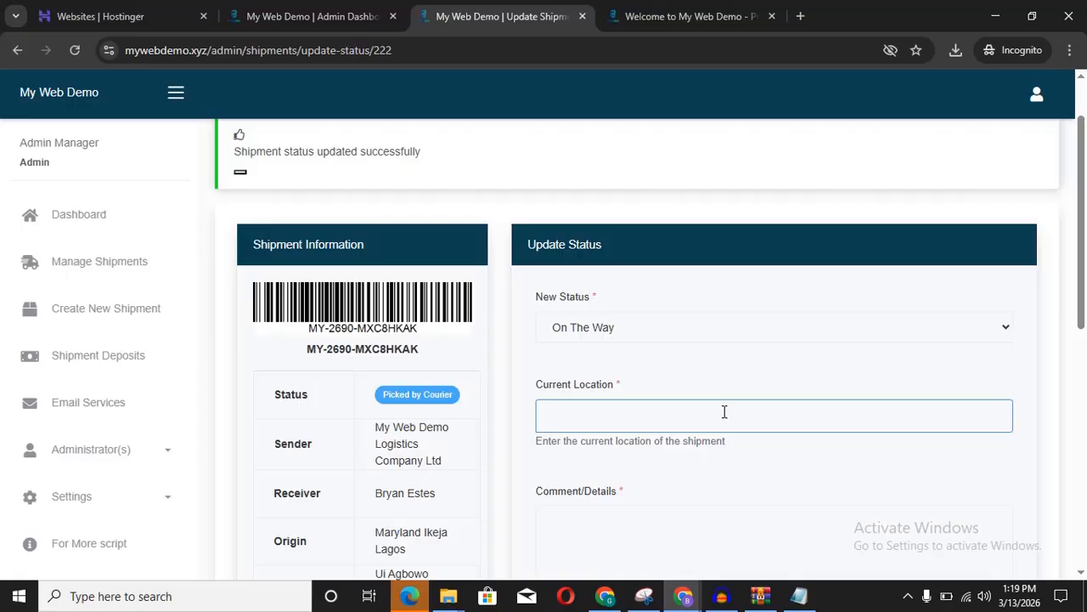
{"action": "left_click", "coordinate": [668, 17]}
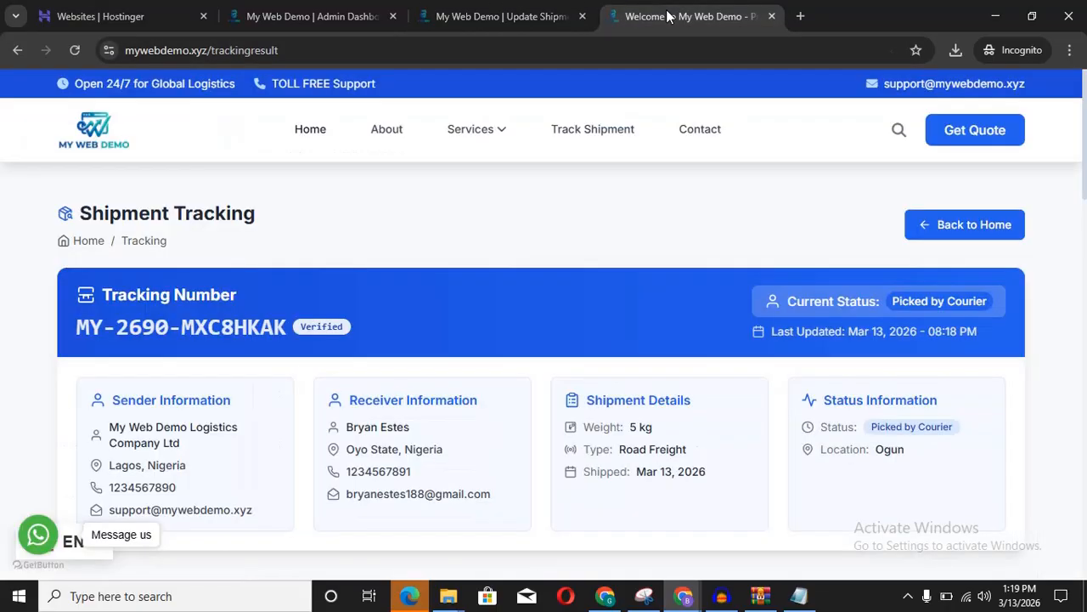
{"action": "key", "text": "Down"}
{"action": "key", "text": "Down"}
{"action": "key", "text": "Down"}
{"action": "key", "text": "Down"}
{"action": "key", "text": "Down"}
{"action": "key", "text": "Down"}
{"action": "key", "text": "Down"}
{"action": "key", "text": "Down"}
{"action": "key", "text": "Down"}
{"action": "key", "text": "Down"}
{"action": "key", "text": "Down"}
{"action": "key", "text": "Down"}
{"action": "key", "text": "Down"}
{"action": "key", "text": "Down"}
{"action": "key", "text": "Down"}
{"action": "key", "text": "Down"}
{"action": "key", "text": "Down"}
{"action": "key", "text": "Down"}
{"action": "key", "text": "Down"}
{"action": "key", "text": "Down"}
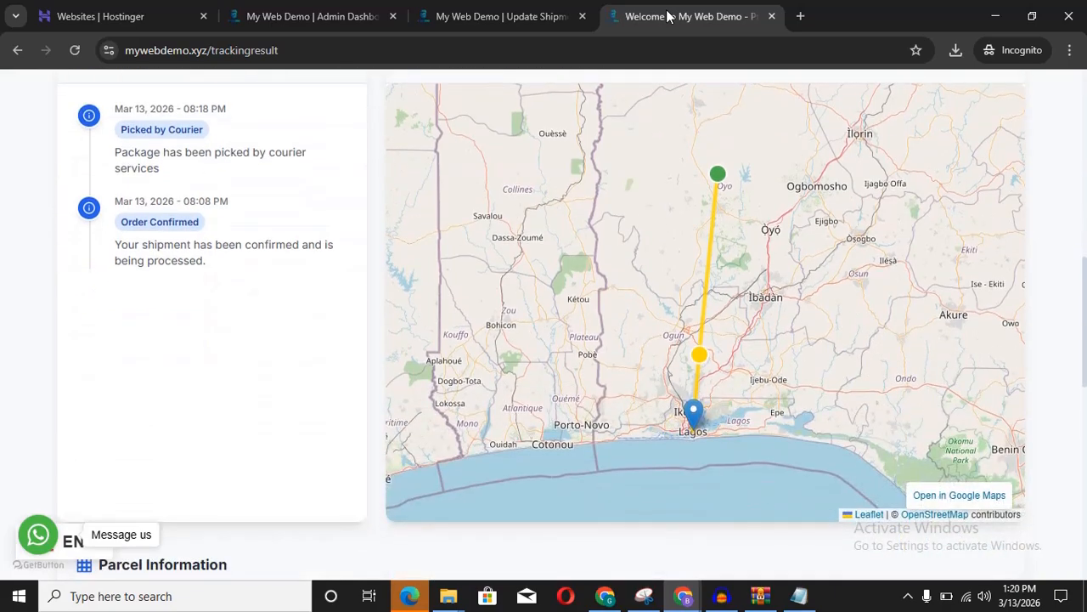
{"action": "left_click", "coordinate": [485, 17]}
Step: Enter location Ibadan with comment 'Package is already on the way' and submit the update
{"action": "left_click", "coordinate": [597, 414]}
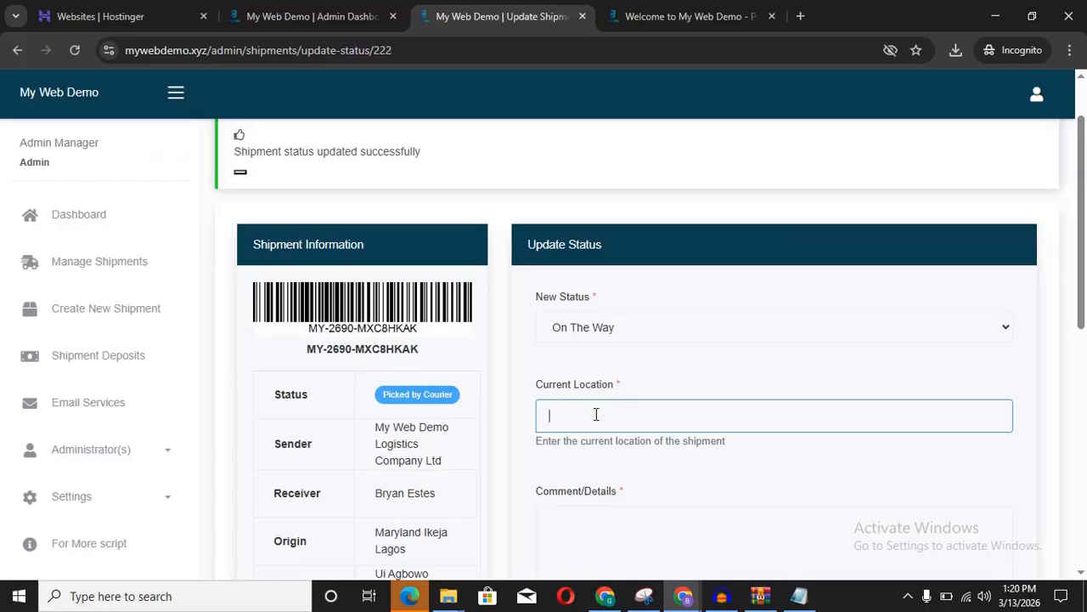
{"action": "type", "text": "Ibadan"}
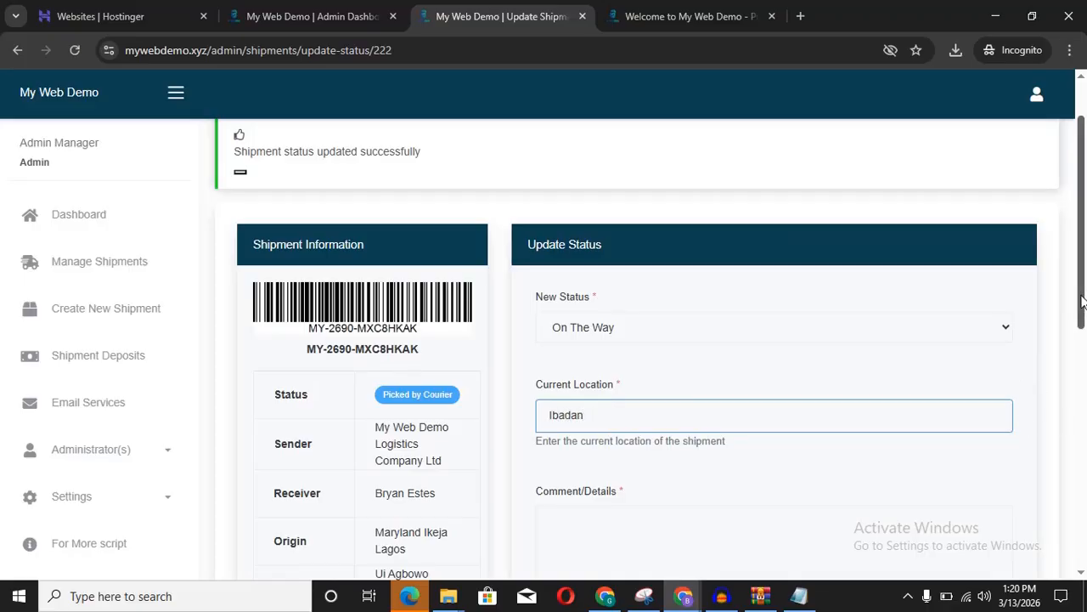
{"action": "left_click_drag", "start_coordinate": [1081, 301], "coordinate": [1081, 361]}
{"action": "left_click", "coordinate": [667, 391]}
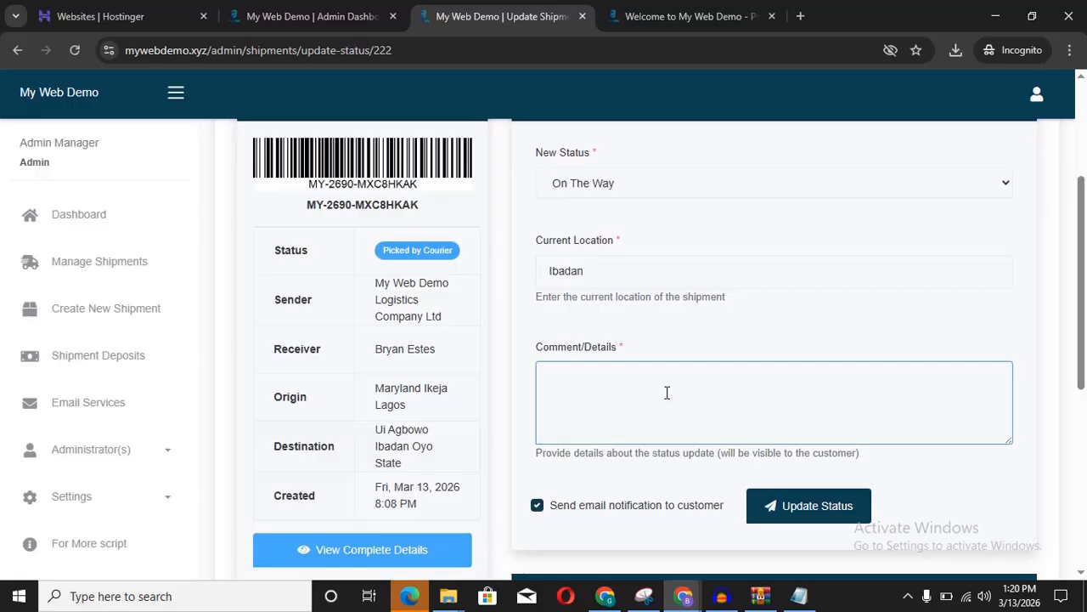
{"action": "type", "text": "Package is already"}
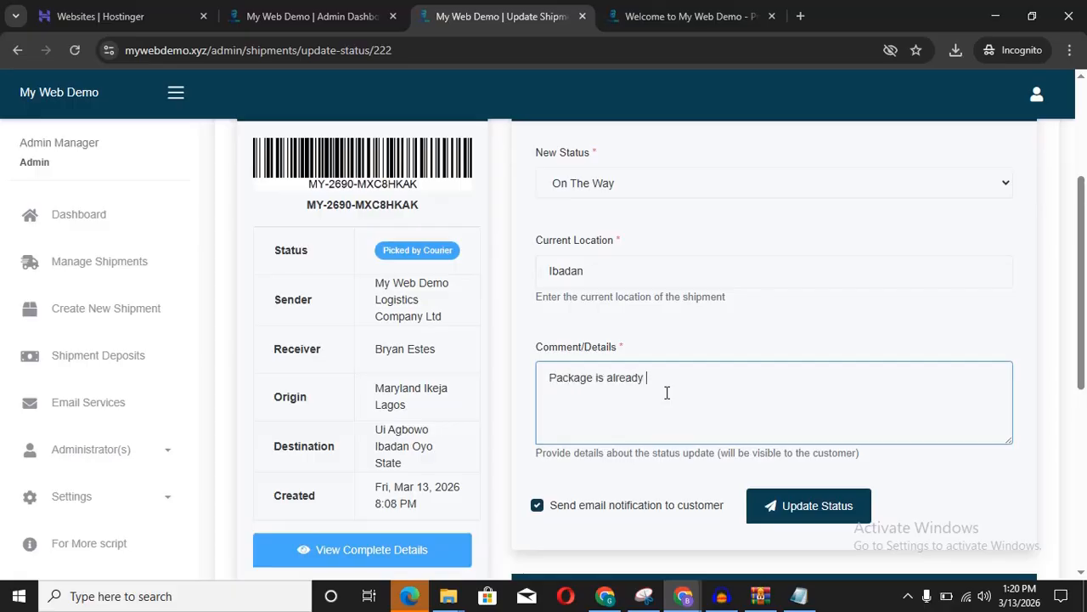
{"action": "type", "text": " on the way"}
{"action": "left_click", "coordinate": [807, 510]}
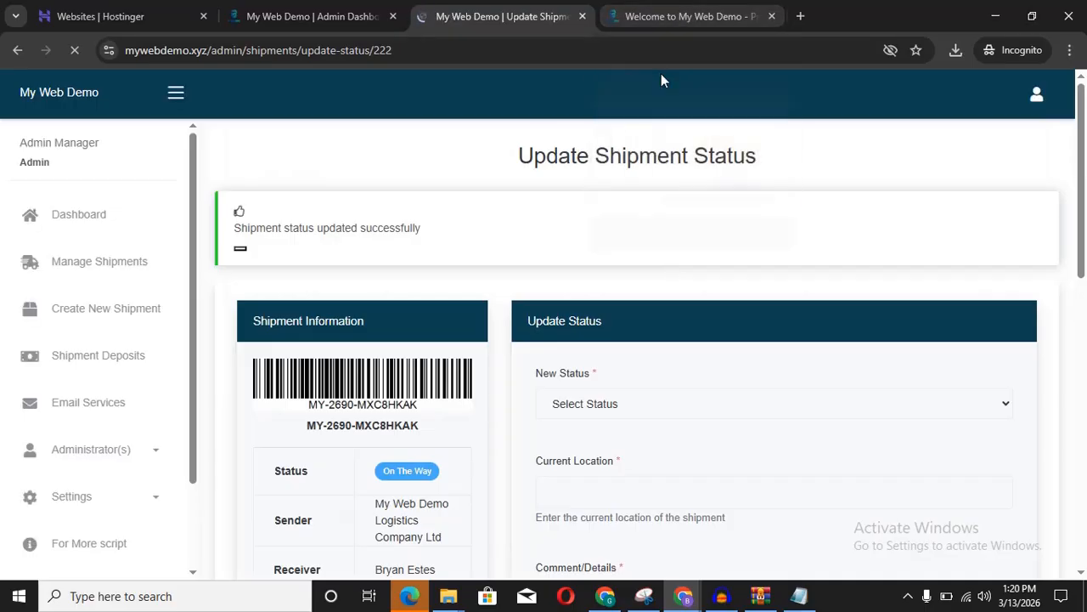
{"action": "left_click", "coordinate": [687, 21]}
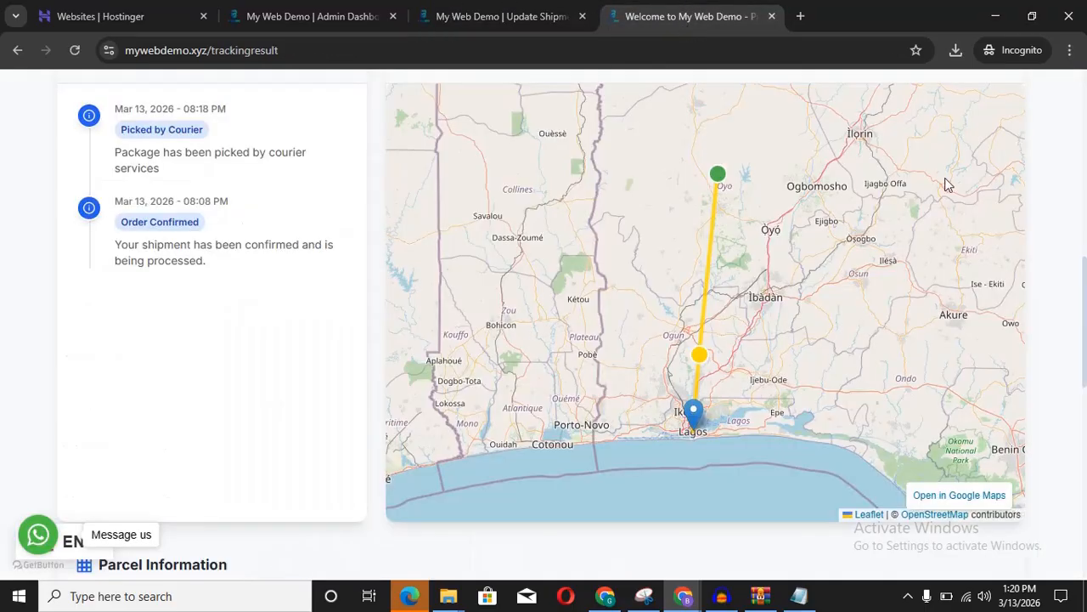
{"action": "left_click_drag", "start_coordinate": [1086, 321], "coordinate": [1081, 137]}
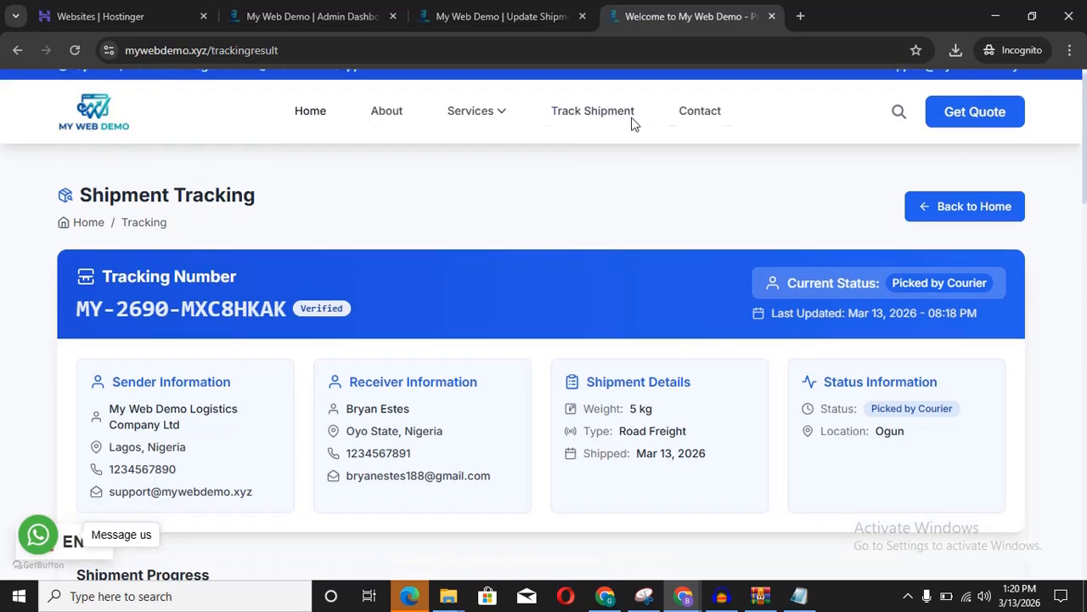
Step: Track the pasted tracking number and review progress and history showing On The Way at Ibadan
{"action": "left_click", "coordinate": [601, 110]}
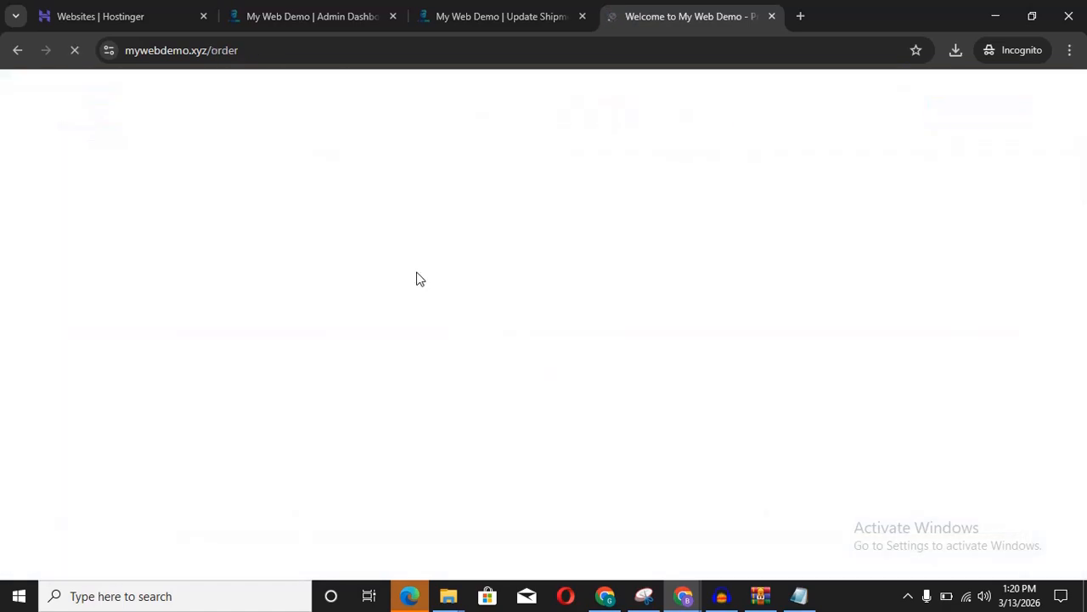
{"action": "scroll", "coordinate": [396, 371], "scroll_direction": "down", "scroll_amount": 5}
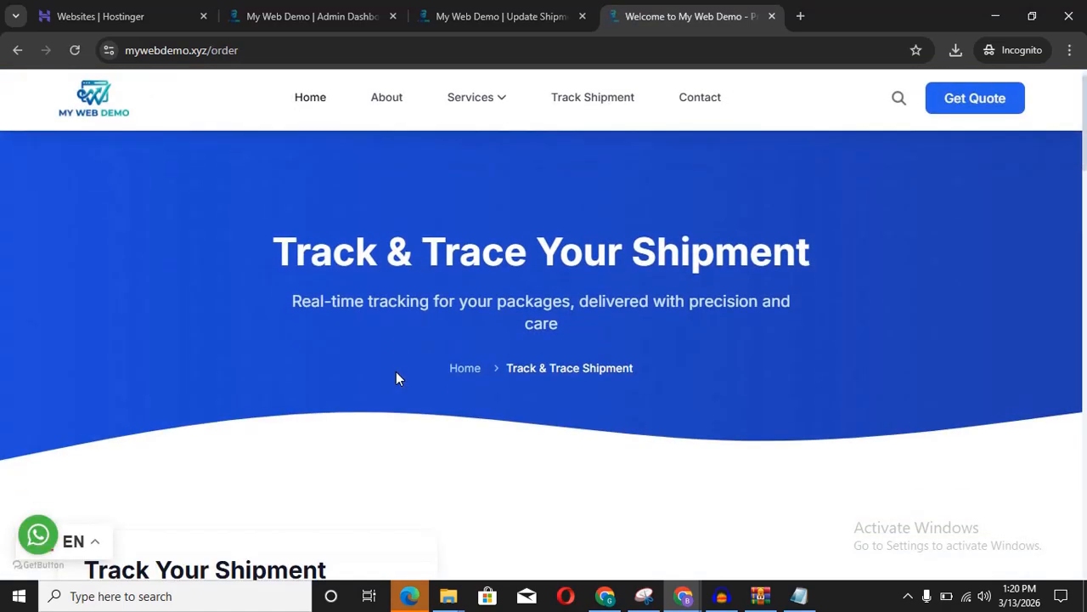
{"action": "left_click", "coordinate": [269, 374]}
{"action": "type", "text": "MY-2690-MXC8HKAK"}
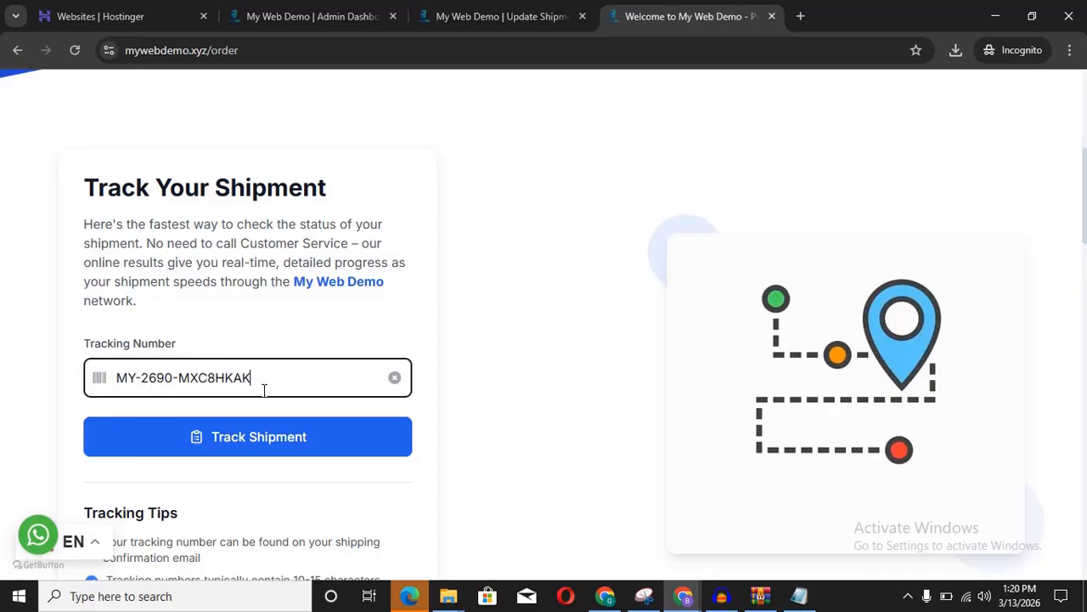
{"action": "left_click", "coordinate": [274, 448]}
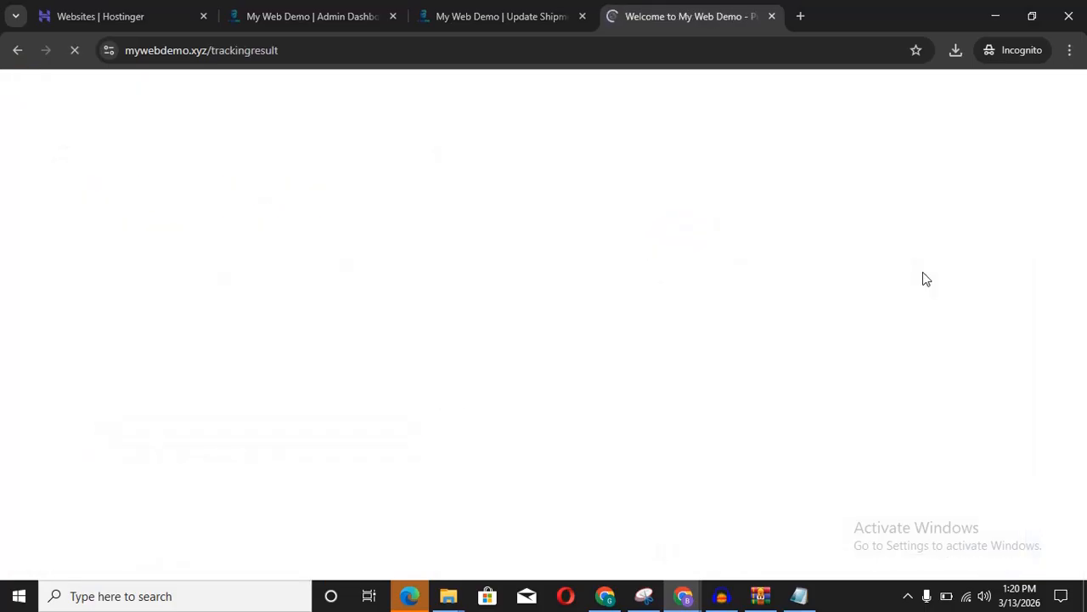
{"action": "scroll", "coordinate": [923, 271], "scroll_direction": "down", "scroll_amount": 1}
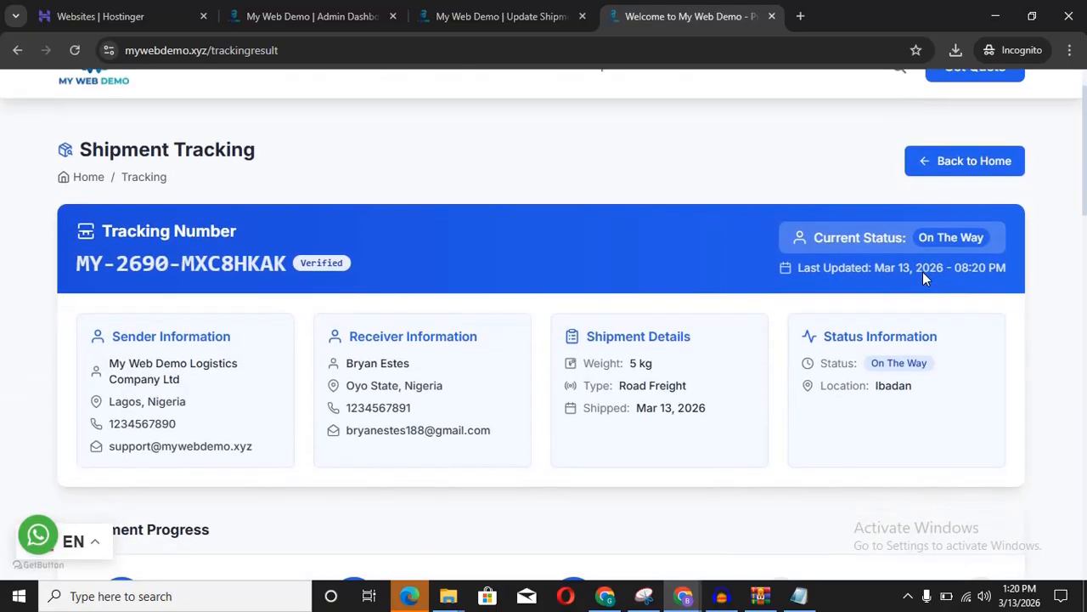
{"action": "scroll", "coordinate": [922, 272], "scroll_direction": "down", "scroll_amount": 4}
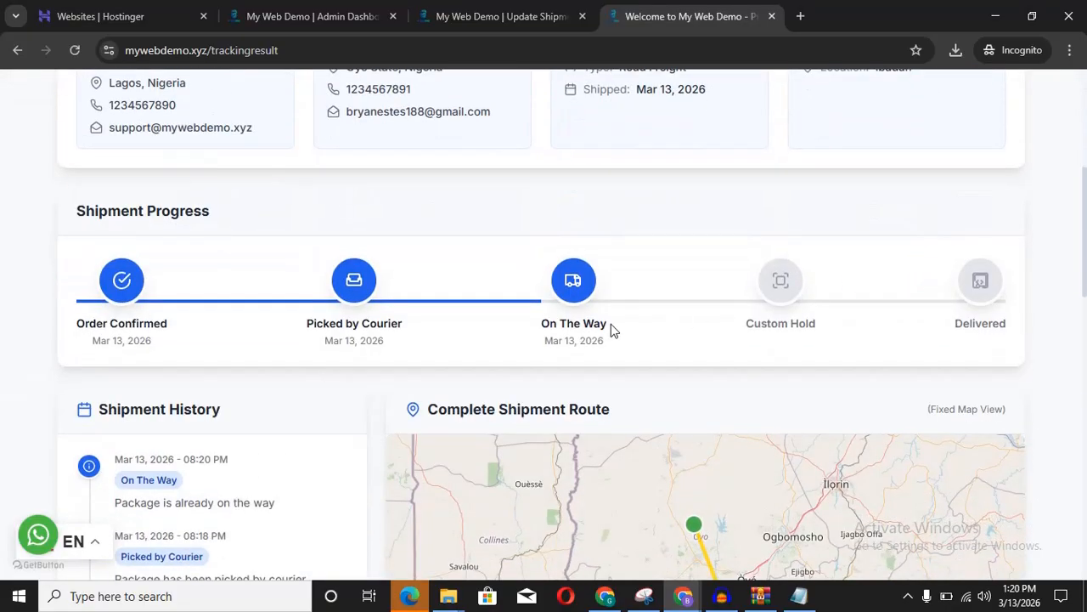
{"action": "scroll", "coordinate": [572, 286], "scroll_direction": "down", "scroll_amount": 1}
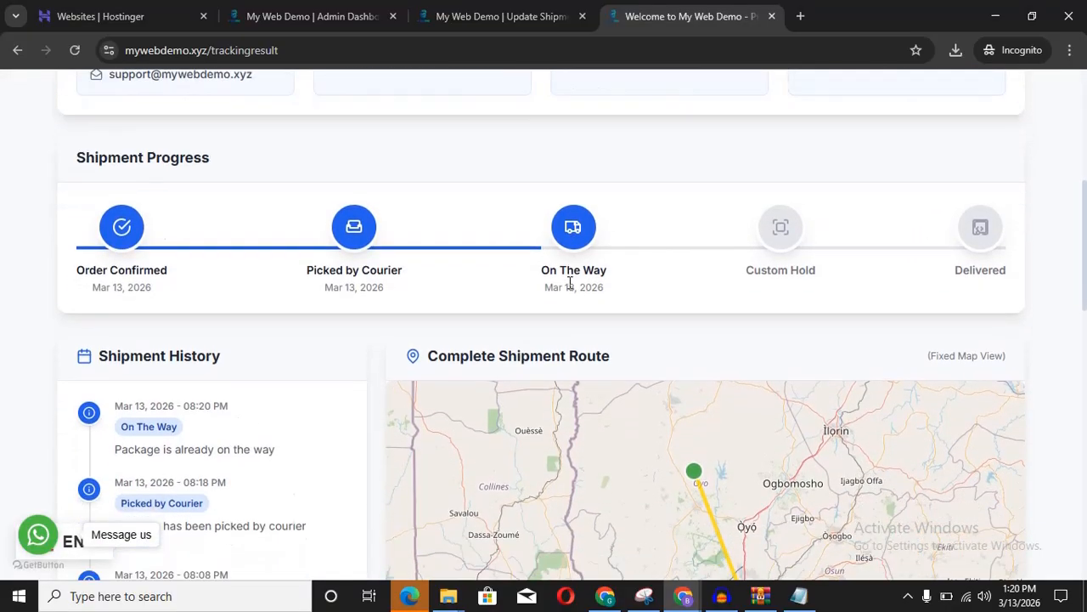
{"action": "scroll", "coordinate": [570, 282], "scroll_direction": "down", "scroll_amount": 2}
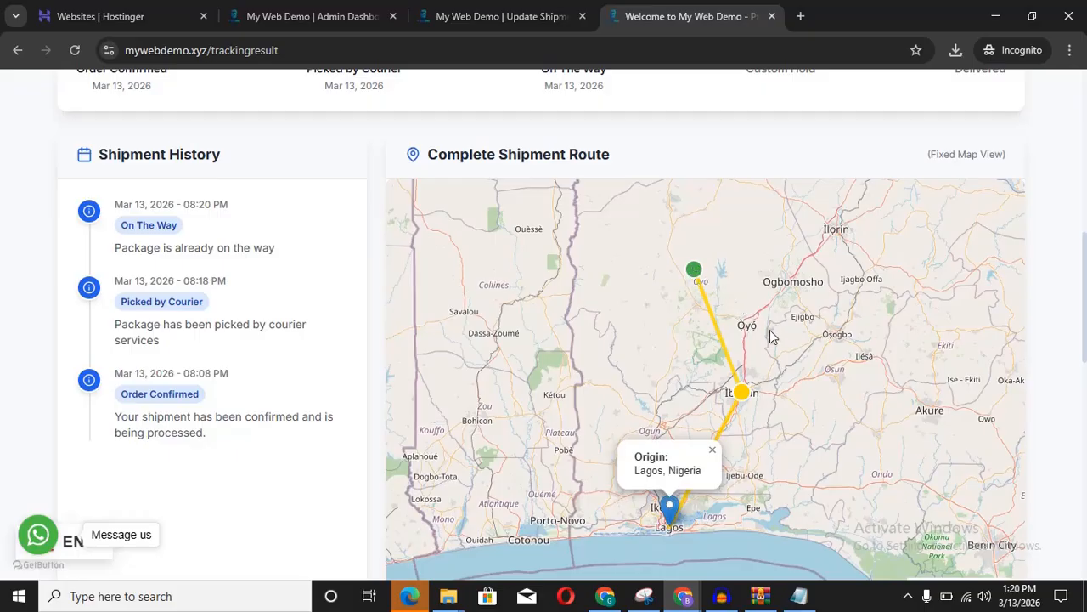
{"action": "scroll", "coordinate": [774, 333], "scroll_direction": "up", "scroll_amount": 3}
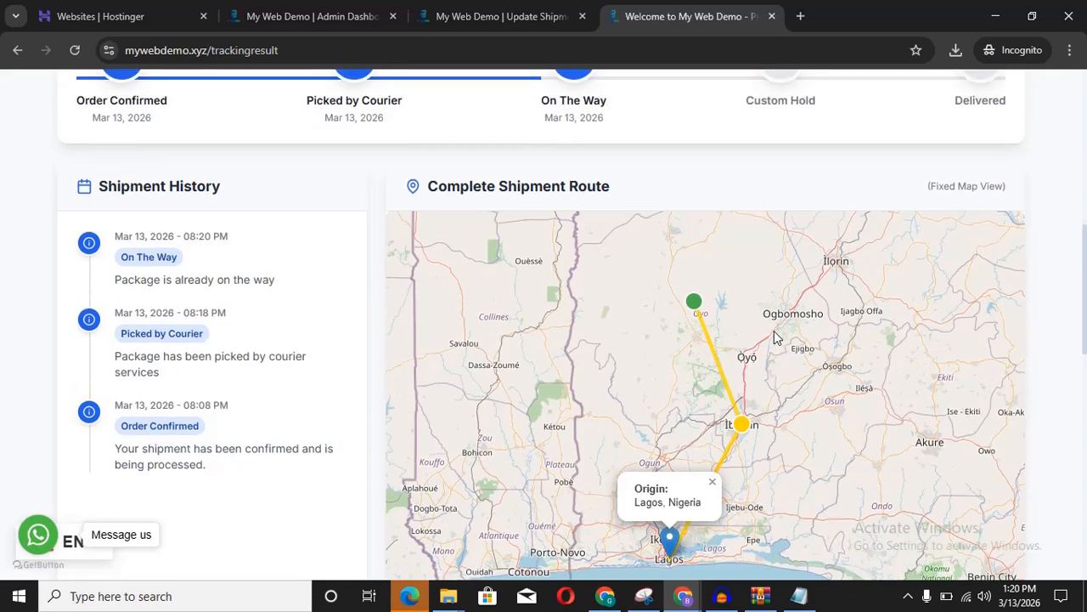
{"action": "scroll", "coordinate": [774, 332], "scroll_direction": "down", "scroll_amount": 3}
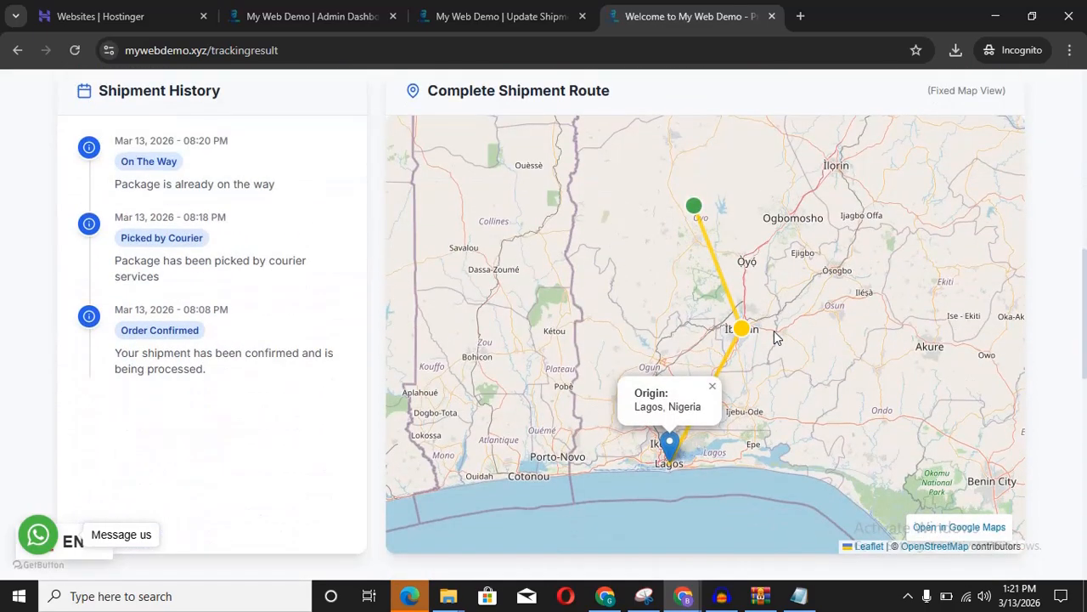
{"action": "scroll", "coordinate": [774, 332], "scroll_direction": "up", "scroll_amount": 4}
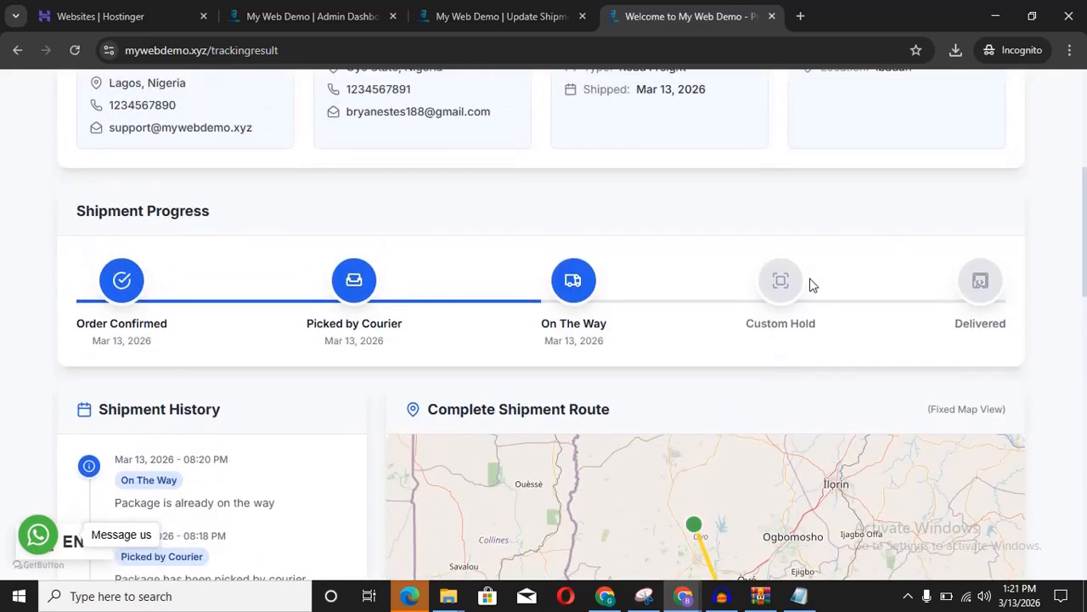
Step: Choose Custom Hold as the new status and enter Apata as the current location
{"action": "left_click", "coordinate": [500, 18]}
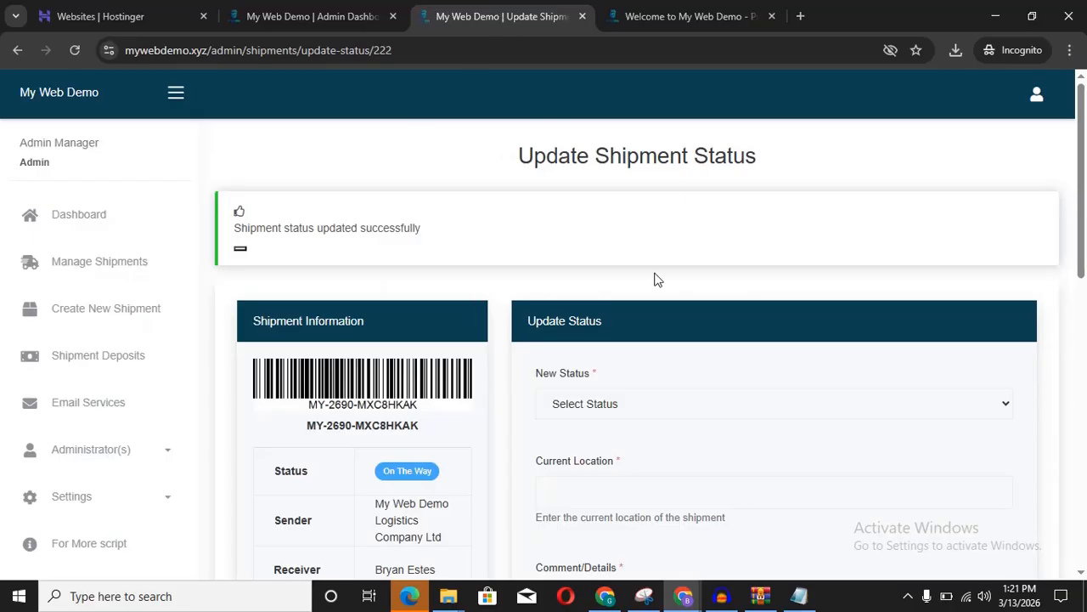
{"action": "scroll", "coordinate": [930, 243], "scroll_direction": "down", "scroll_amount": 1}
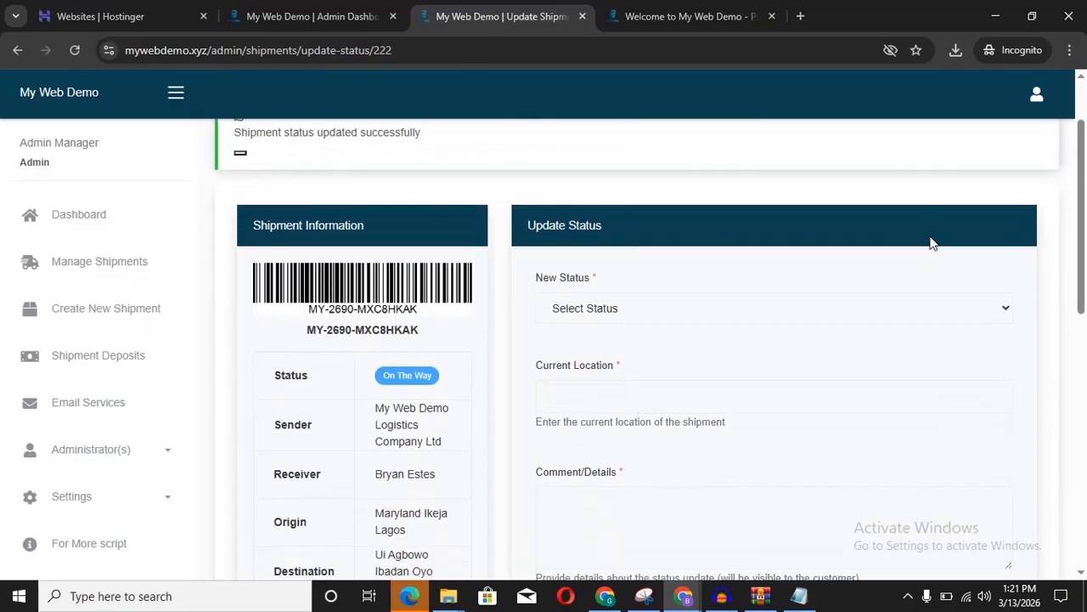
{"action": "left_click", "coordinate": [712, 299]}
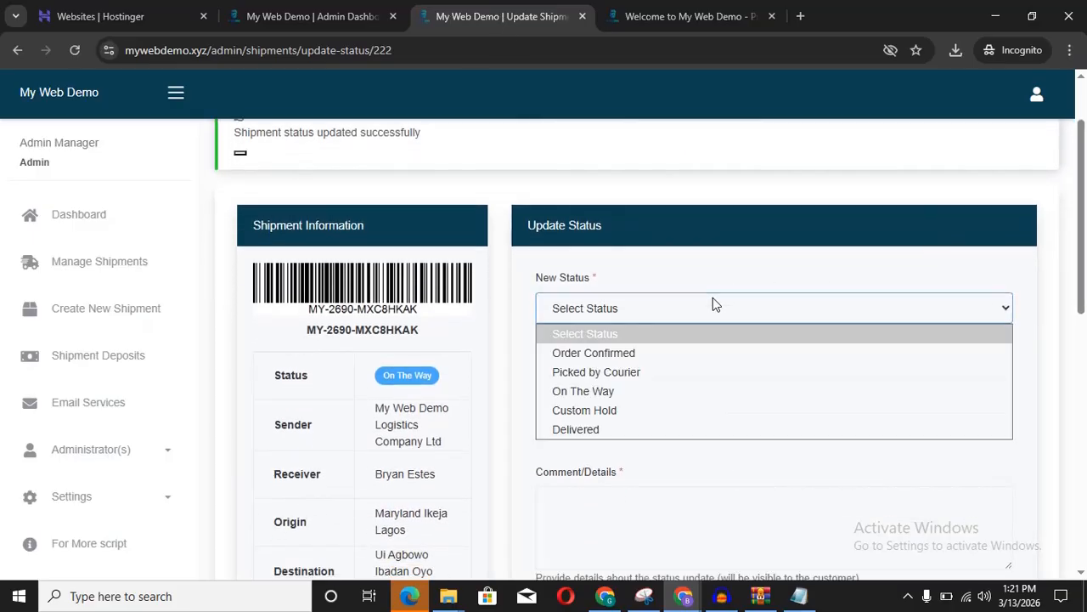
{"action": "left_click", "coordinate": [627, 412]}
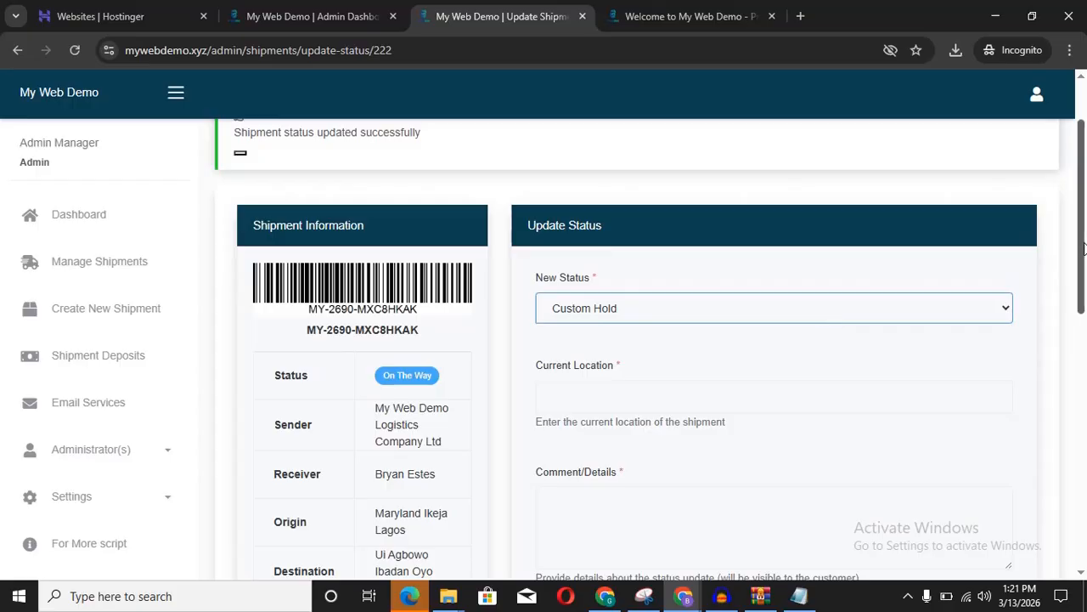
{"action": "scroll", "coordinate": [1084, 247], "scroll_direction": "down", "scroll_amount": 1}
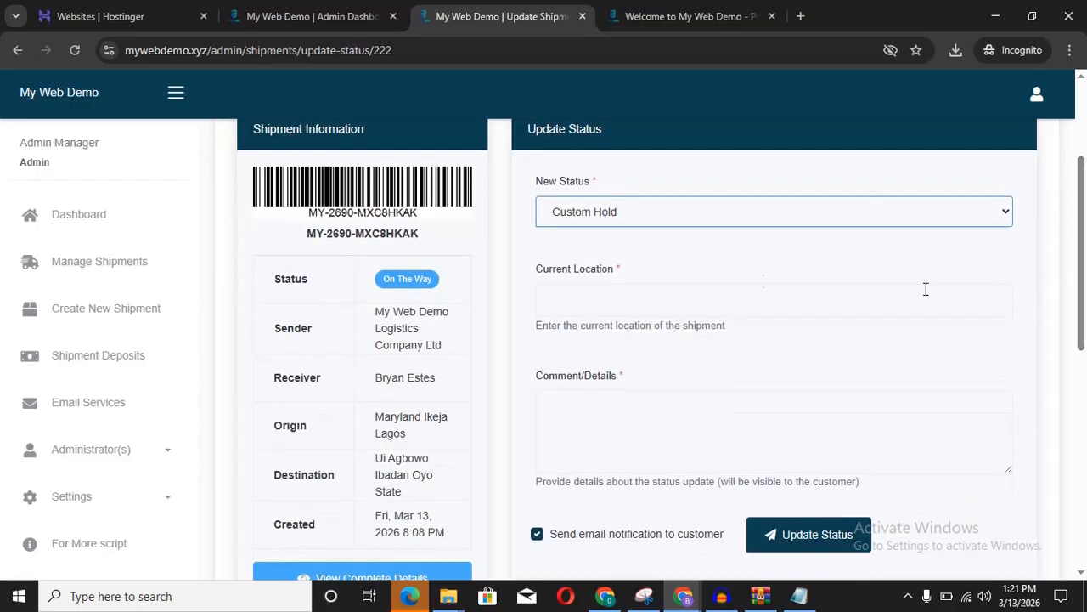
{"action": "left_click", "coordinate": [667, 301]}
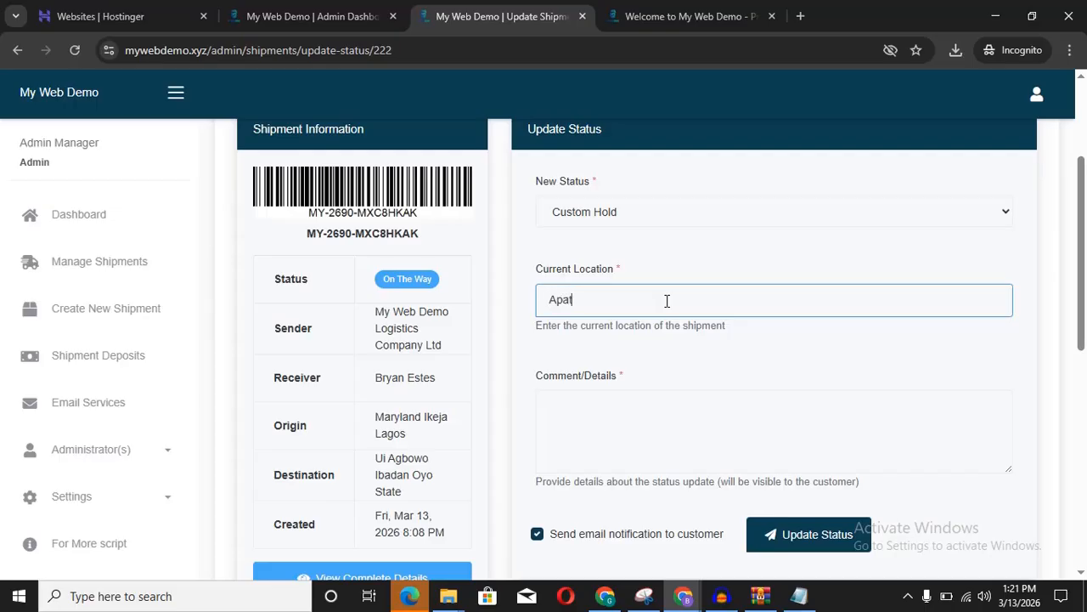
{"action": "type", "text": "a"}
{"action": "left_click", "coordinate": [713, 269]}
{"action": "scroll", "coordinate": [713, 269], "scroll_direction": "down", "scroll_amount": 2}
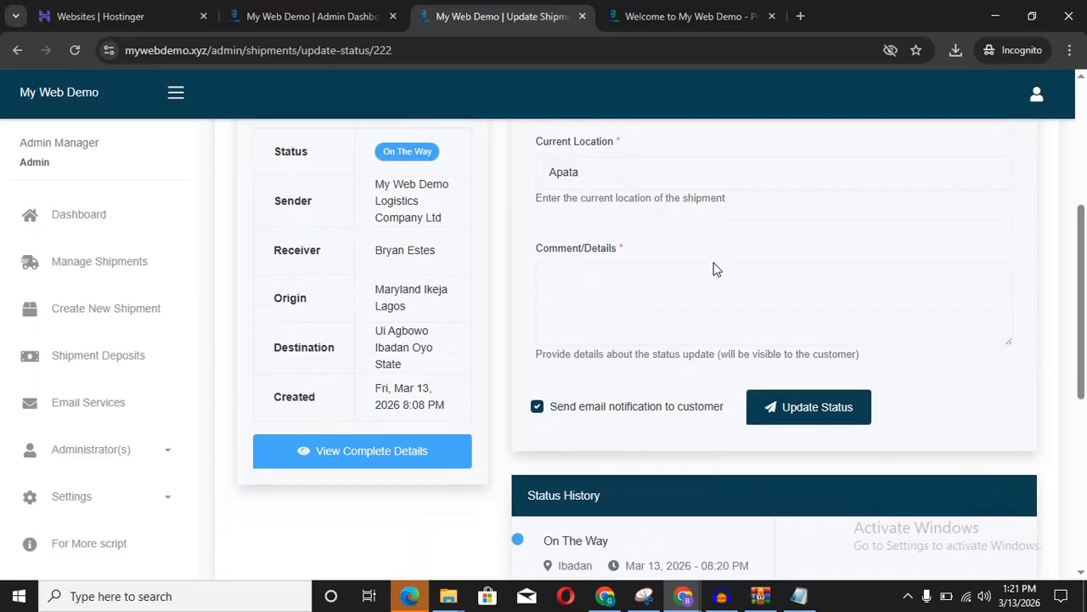
Step: Add the comment 'Package is currently on hold' and submit the Custom Hold update
{"action": "left_click", "coordinate": [649, 298]}
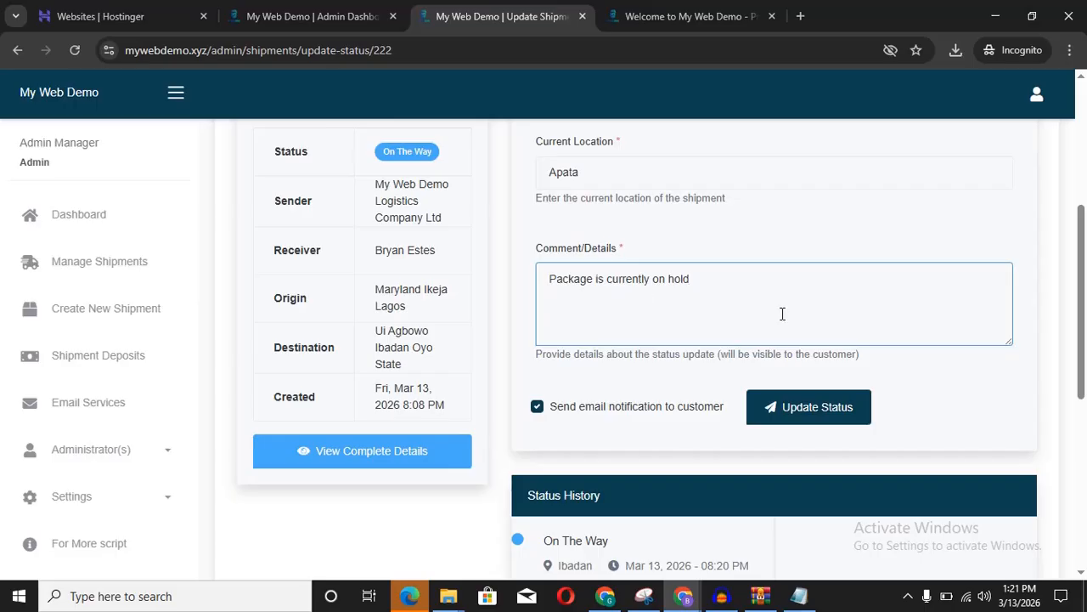
{"action": "left_click", "coordinate": [822, 414]}
{"action": "scroll", "coordinate": [1082, 407], "scroll_direction": "down", "scroll_amount": 2}
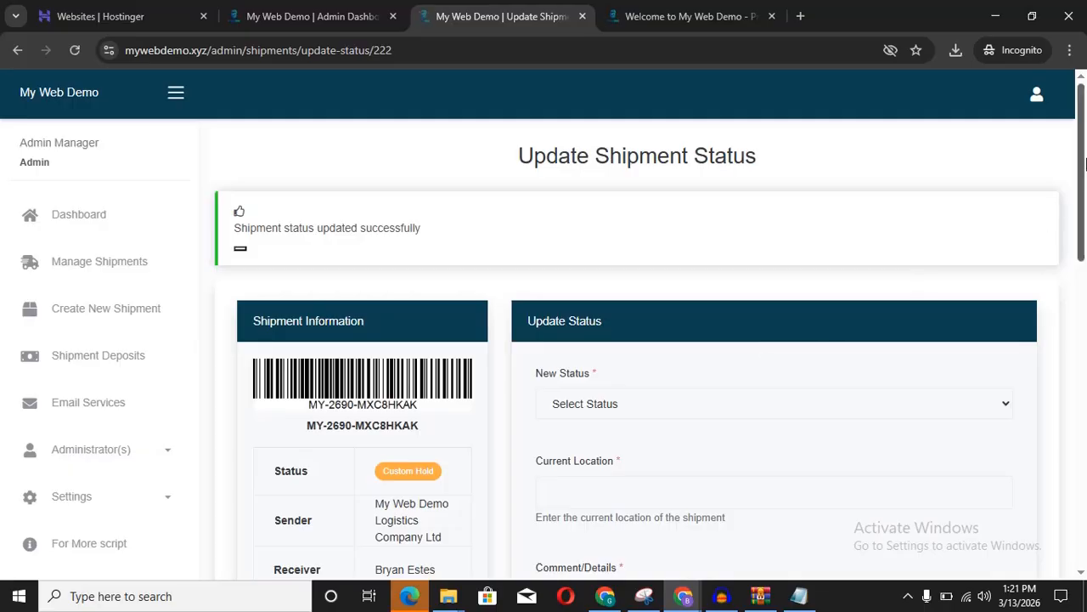
{"action": "left_click_drag", "start_coordinate": [1082, 164], "coordinate": [1081, 446]}
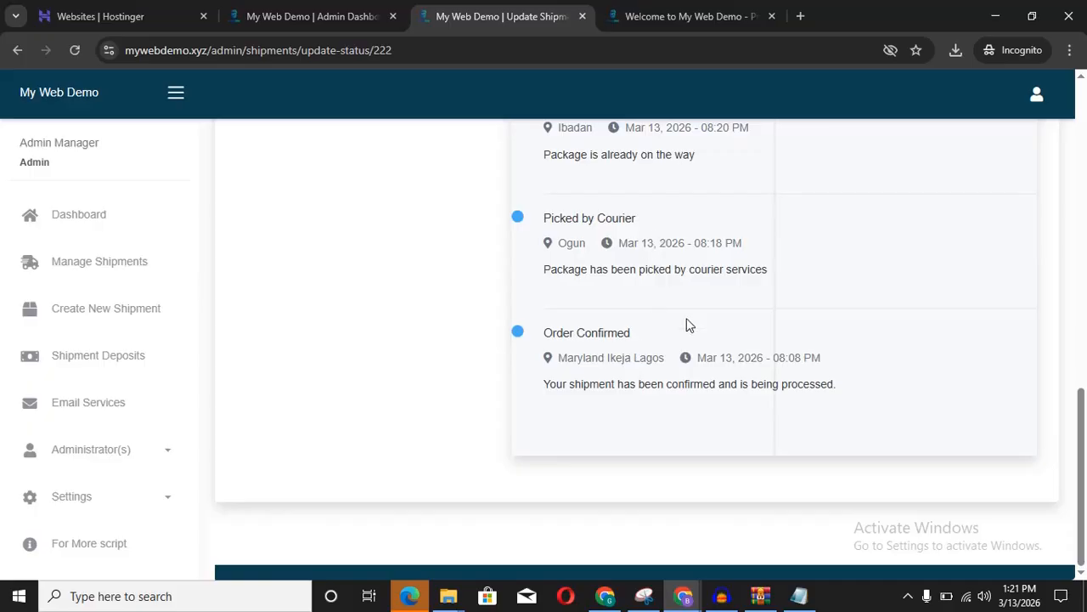
{"action": "scroll", "coordinate": [776, 333], "scroll_direction": "up", "scroll_amount": 6}
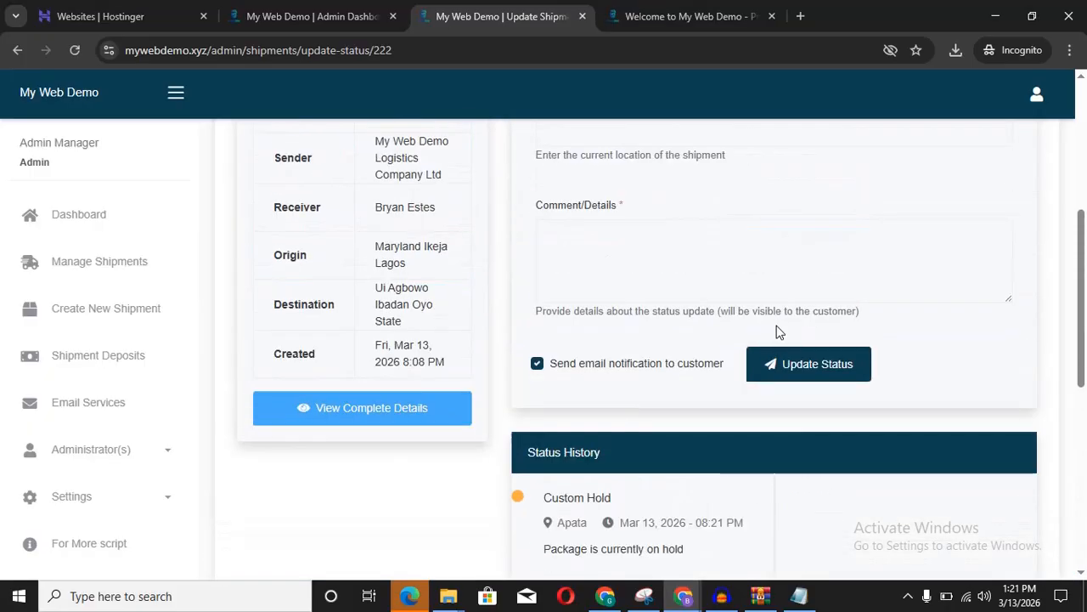
Step: Look up the pasted tracking number again on the site's Track Shipment page
{"action": "left_click", "coordinate": [657, 15]}
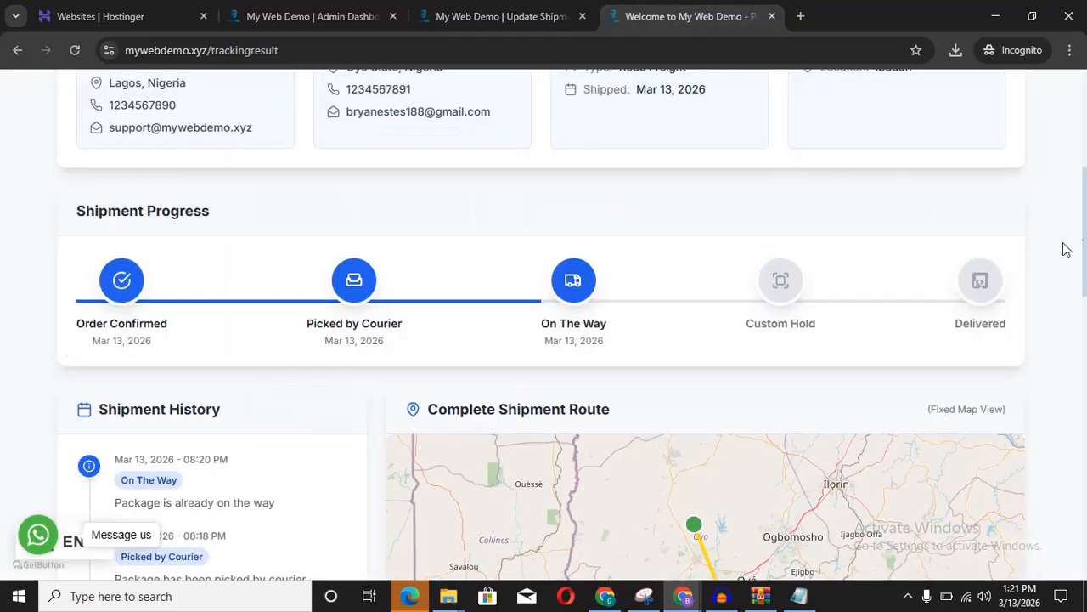
{"action": "scroll", "coordinate": [1066, 249], "scroll_direction": "up", "scroll_amount": 5}
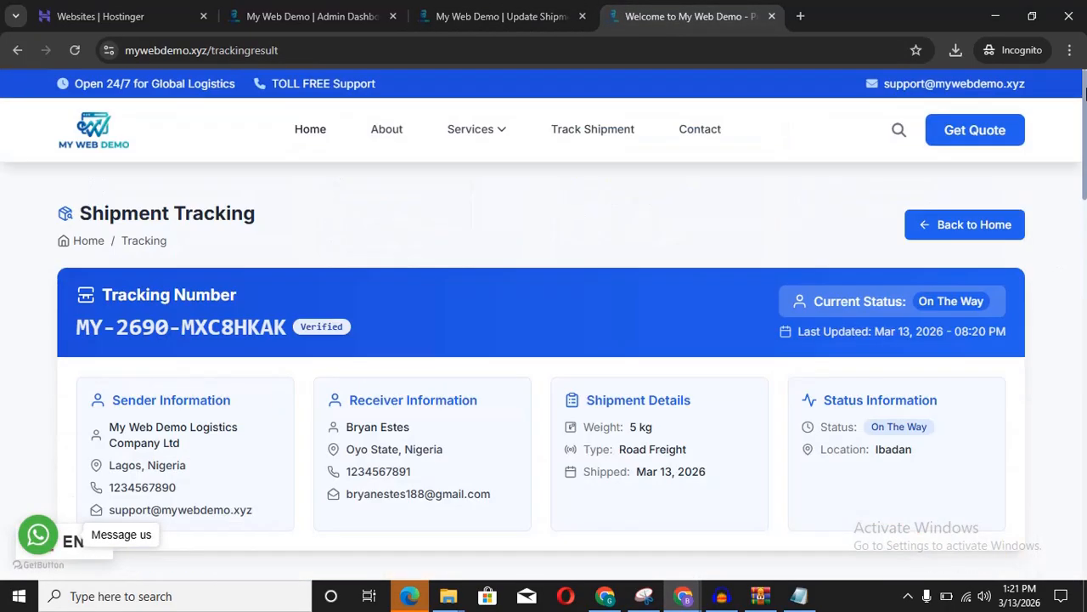
{"action": "left_click", "coordinate": [615, 134]}
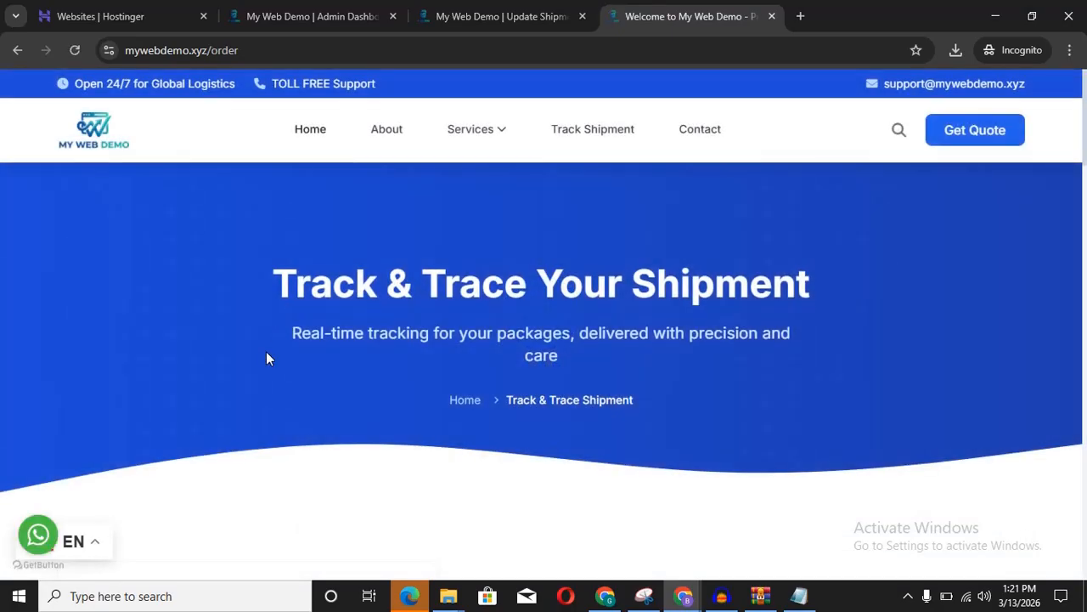
{"action": "scroll", "coordinate": [266, 356], "scroll_direction": "down", "scroll_amount": 5}
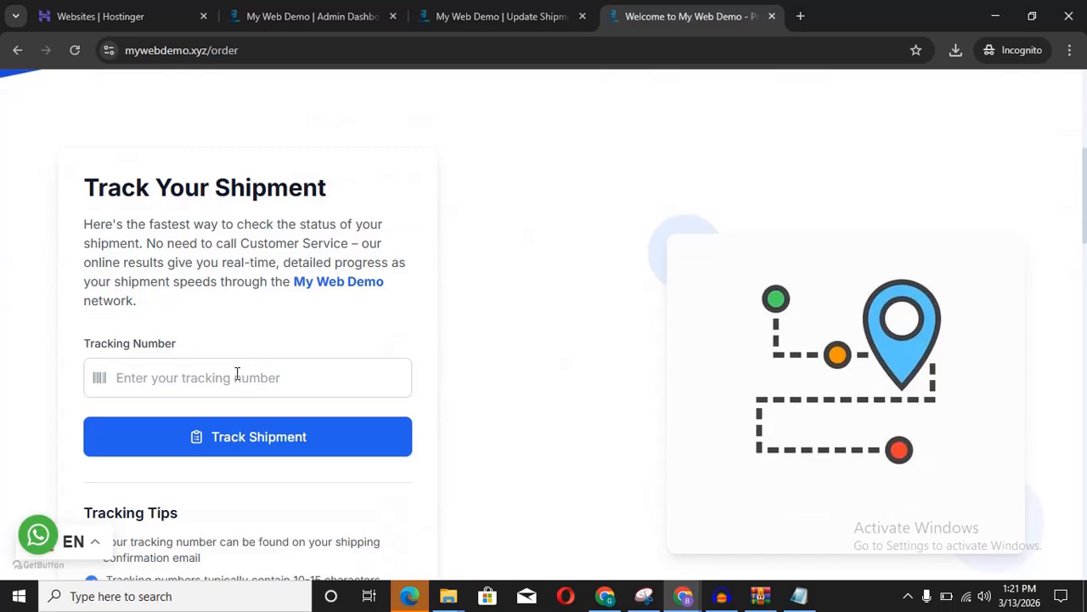
{"action": "left_click", "coordinate": [237, 377]}
{"action": "type", "text": "MY-2690-MXC8HKAK"}
{"action": "left_click", "coordinate": [237, 434]}
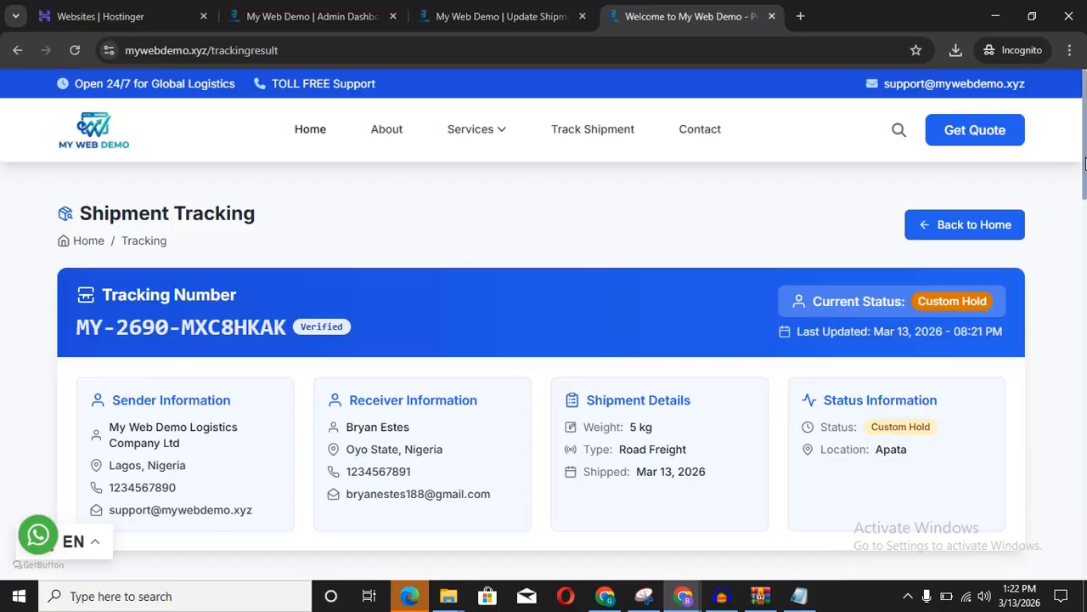
Step: Scroll through the results confirming Custom Hold at Apata, updated 08:21 PM
{"action": "scroll", "coordinate": [1084, 163], "scroll_direction": "down", "scroll_amount": 2}
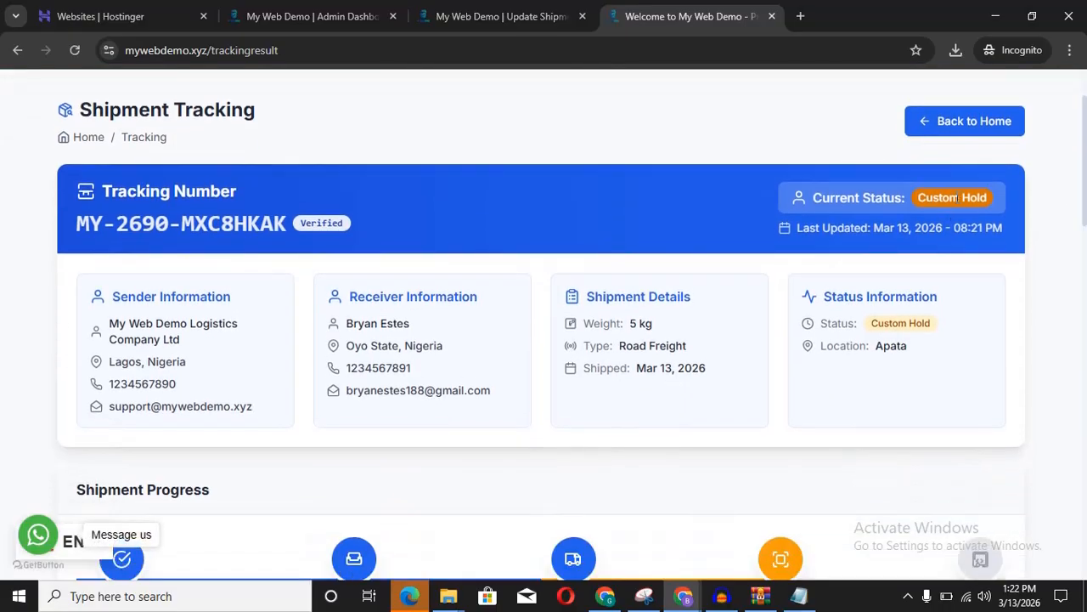
{"action": "scroll", "coordinate": [1001, 204], "scroll_direction": "down", "scroll_amount": 4}
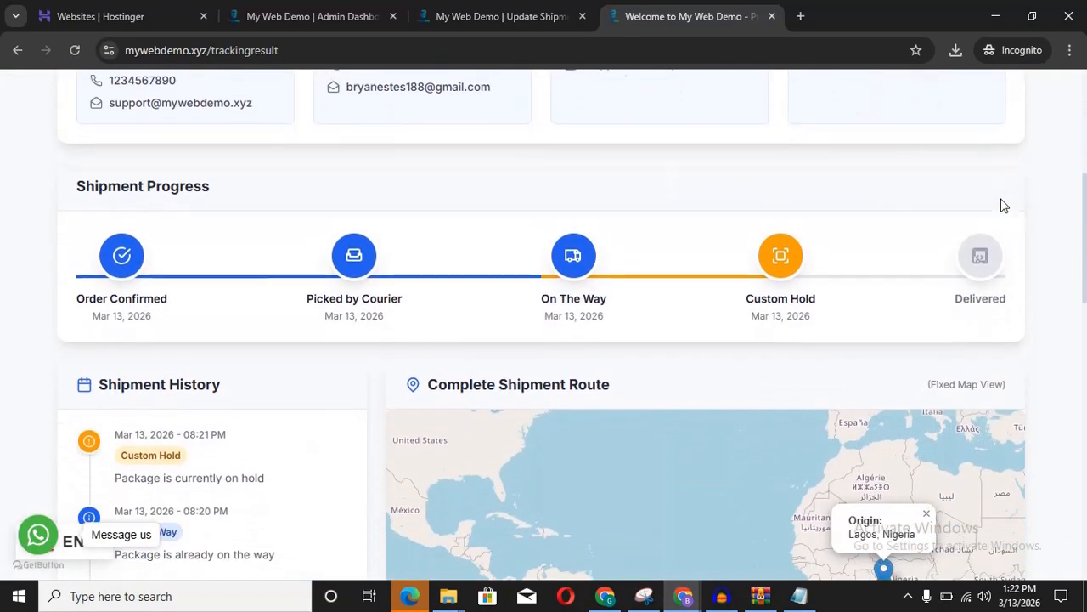
{"action": "scroll", "coordinate": [753, 276], "scroll_direction": "down", "scroll_amount": 3}
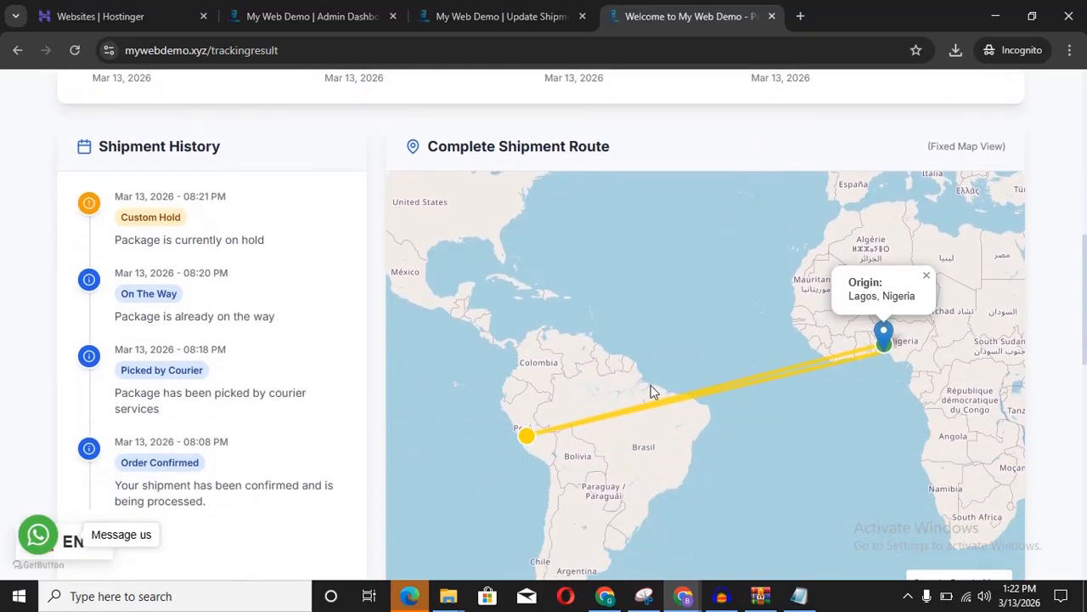
{"action": "scroll", "coordinate": [898, 378], "scroll_direction": "down", "scroll_amount": 1}
{"action": "scroll", "coordinate": [898, 378], "scroll_direction": "down", "scroll_amount": 1}
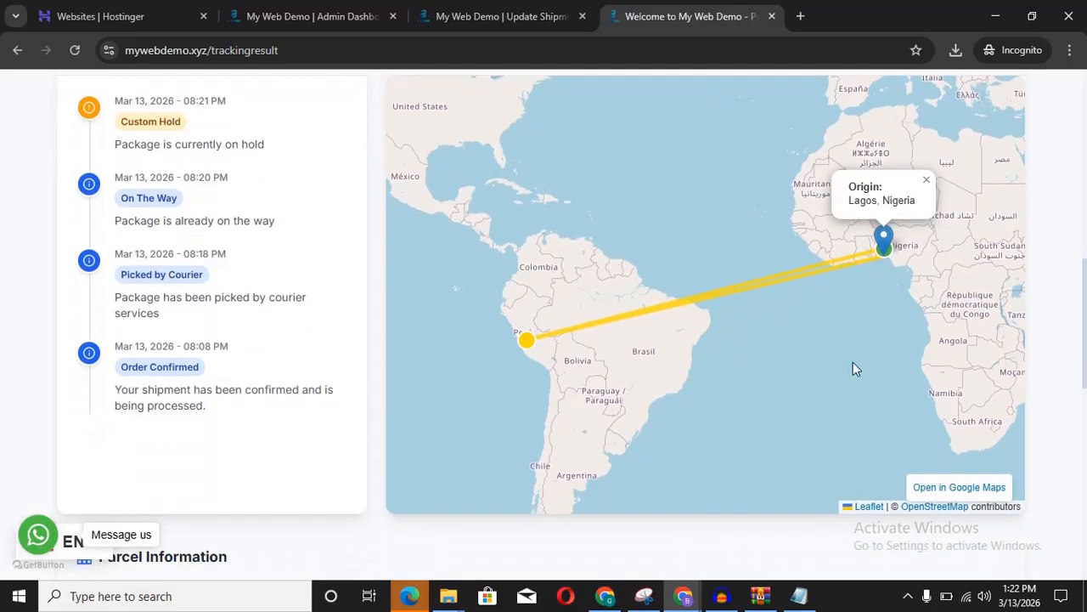
{"action": "scroll", "coordinate": [853, 362], "scroll_direction": "down", "scroll_amount": 4}
{"action": "scroll", "coordinate": [853, 362], "scroll_direction": "down", "scroll_amount": 4}
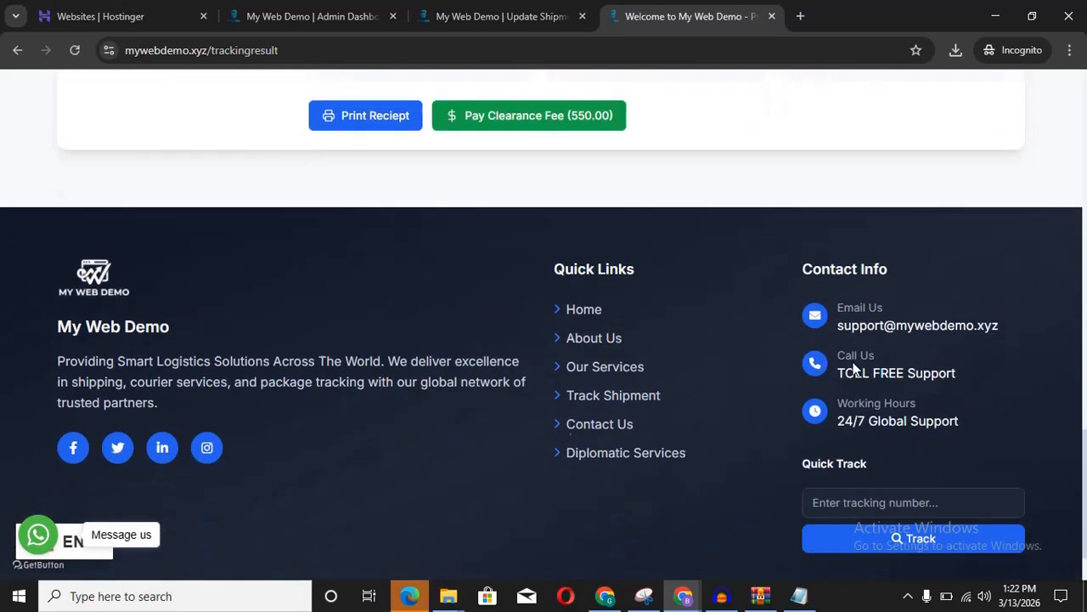
{"action": "scroll", "coordinate": [853, 365], "scroll_direction": "up", "scroll_amount": 3}
{"action": "scroll", "coordinate": [852, 363], "scroll_direction": "up", "scroll_amount": 12}
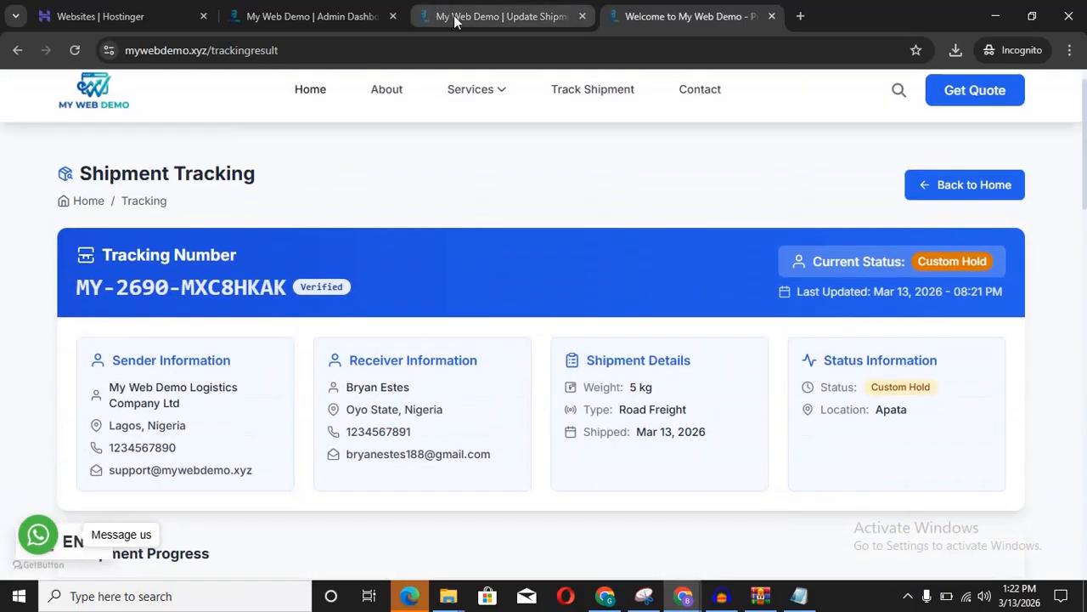
Step: Choose Delivered as the new status and enter Oyo as the location
{"action": "left_click", "coordinate": [487, 18]}
{"action": "scroll", "coordinate": [737, 374], "scroll_direction": "up", "scroll_amount": 4}
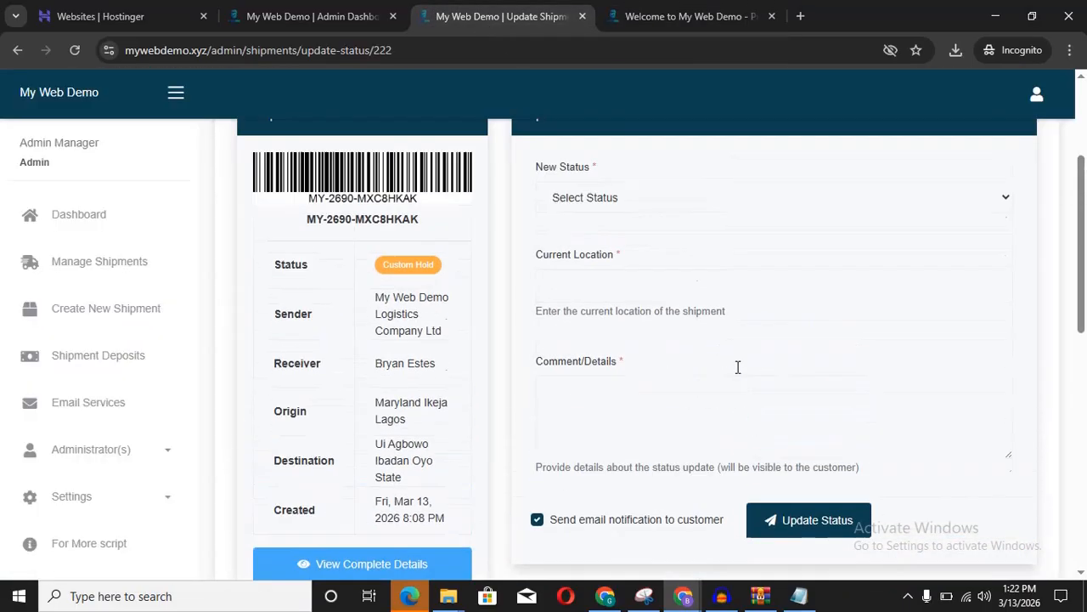
{"action": "scroll", "coordinate": [737, 373], "scroll_direction": "down", "scroll_amount": 2}
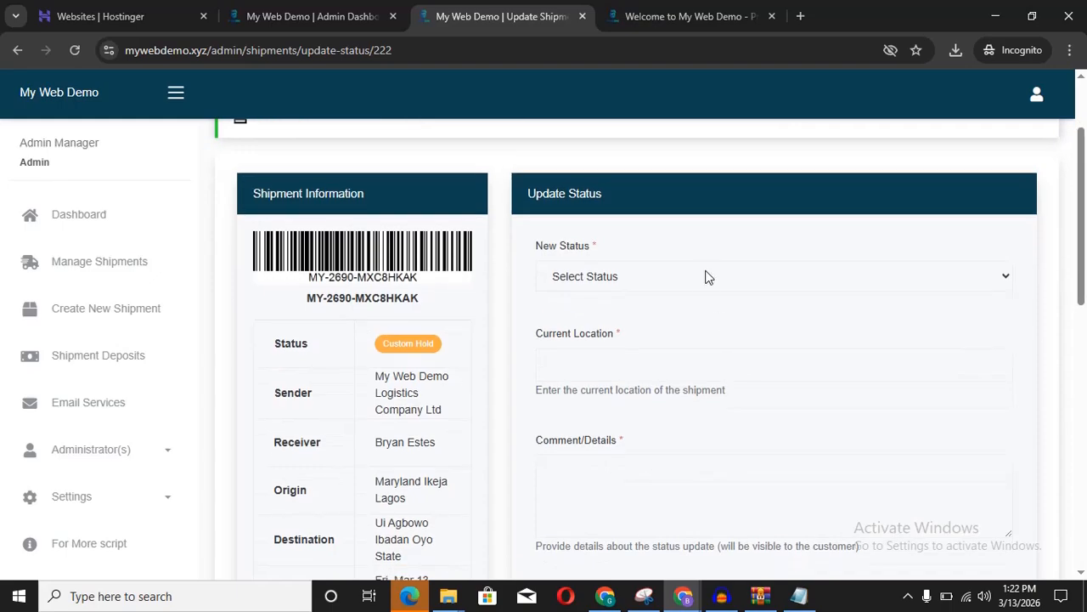
{"action": "left_click", "coordinate": [706, 279]}
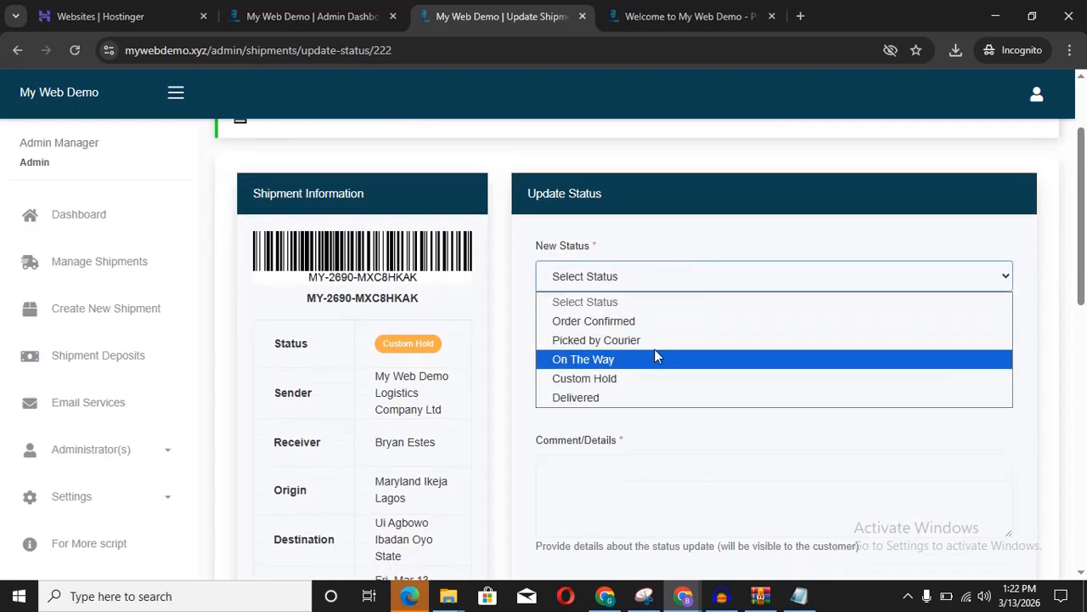
{"action": "left_click", "coordinate": [638, 399]}
{"action": "left_click", "coordinate": [705, 365]}
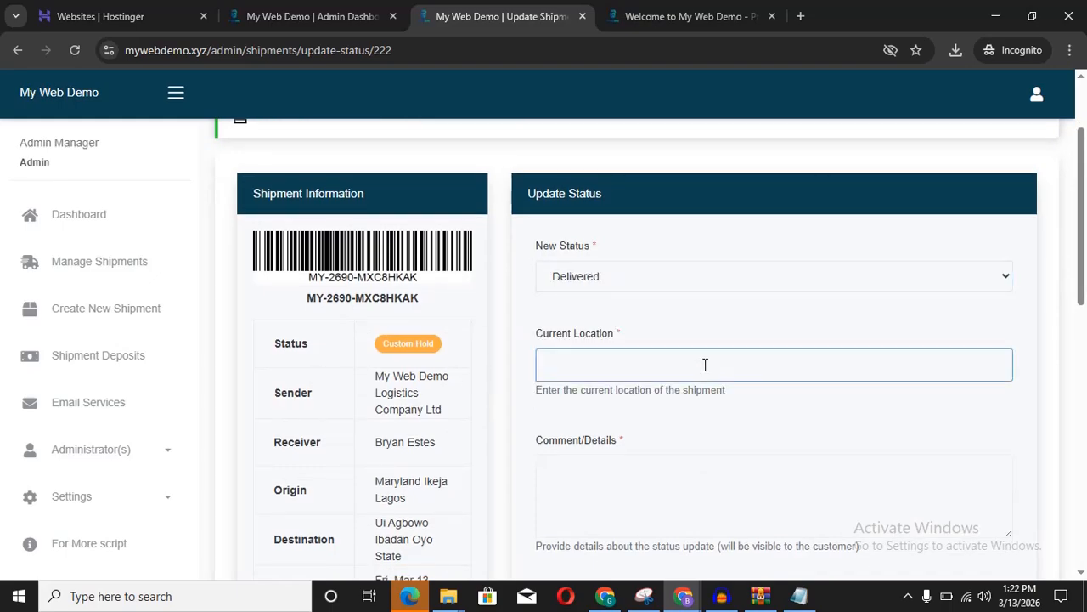
{"action": "type", "text": "Oyo"}
Step: Add the comment 'Package successfully delivered' and submit the Delivered update
{"action": "left_click", "coordinate": [648, 469]}
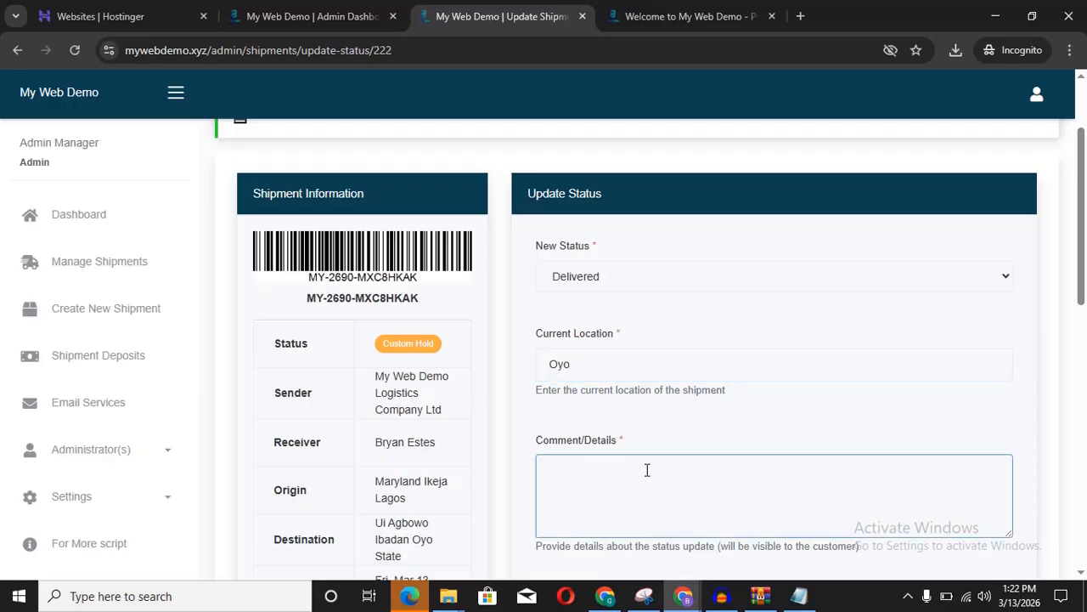
{"action": "type", "text": "Package successfully delivered"}
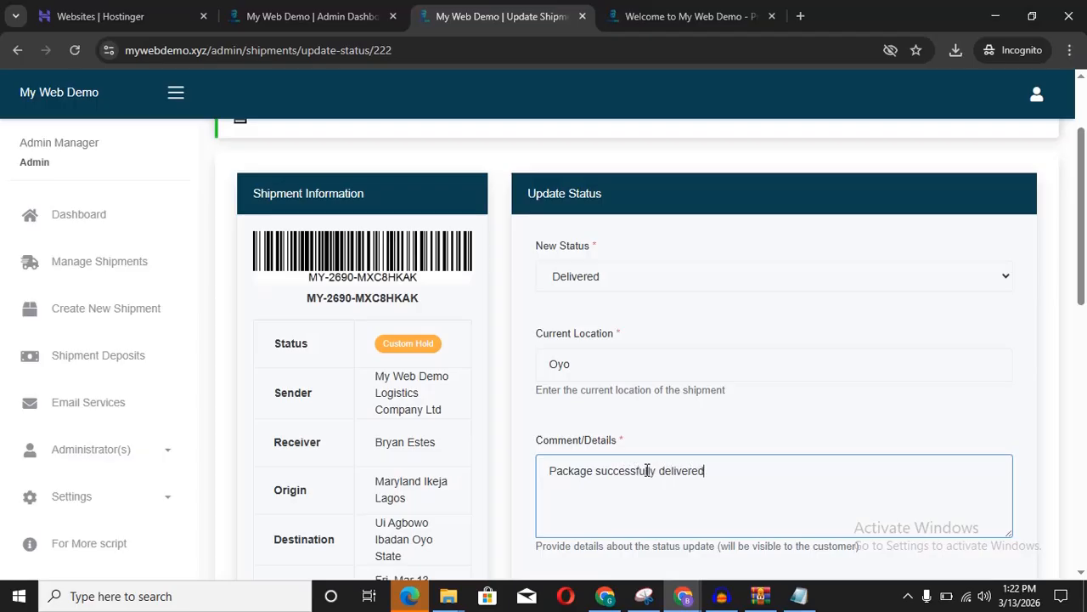
{"action": "left_click", "coordinate": [806, 428]}
{"action": "scroll", "coordinate": [806, 427], "scroll_direction": "down", "scroll_amount": 3}
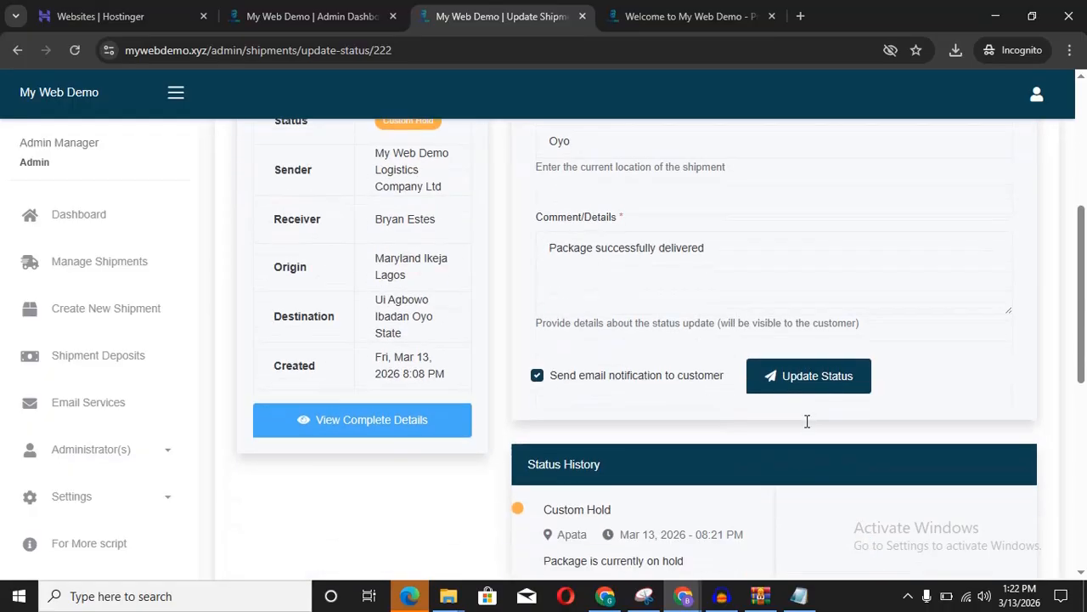
{"action": "left_click", "coordinate": [807, 382]}
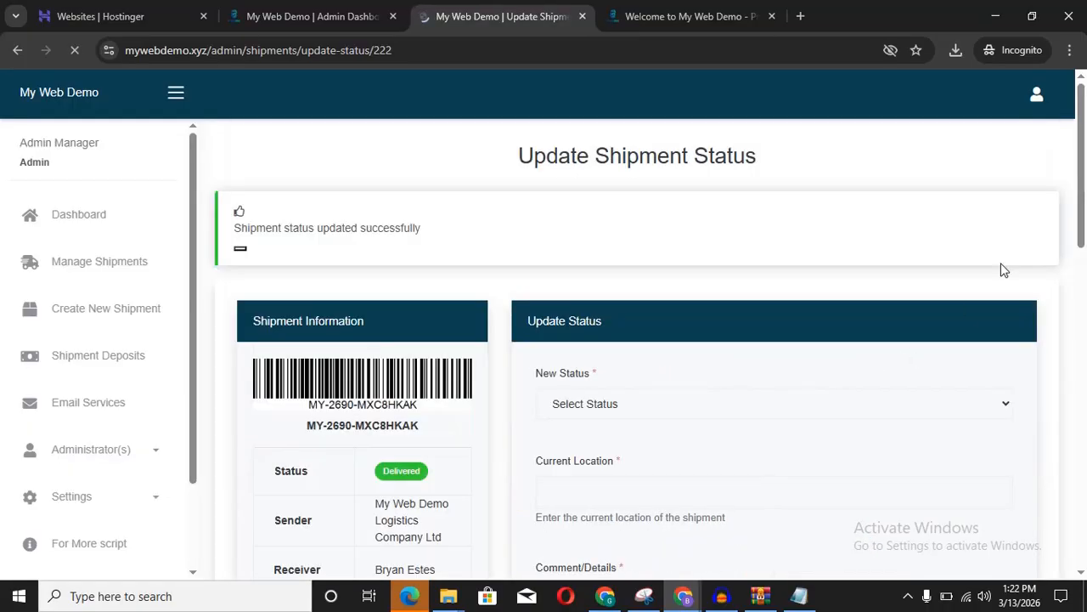
{"action": "left_click_drag", "start_coordinate": [1084, 163], "coordinate": [1084, 127]}
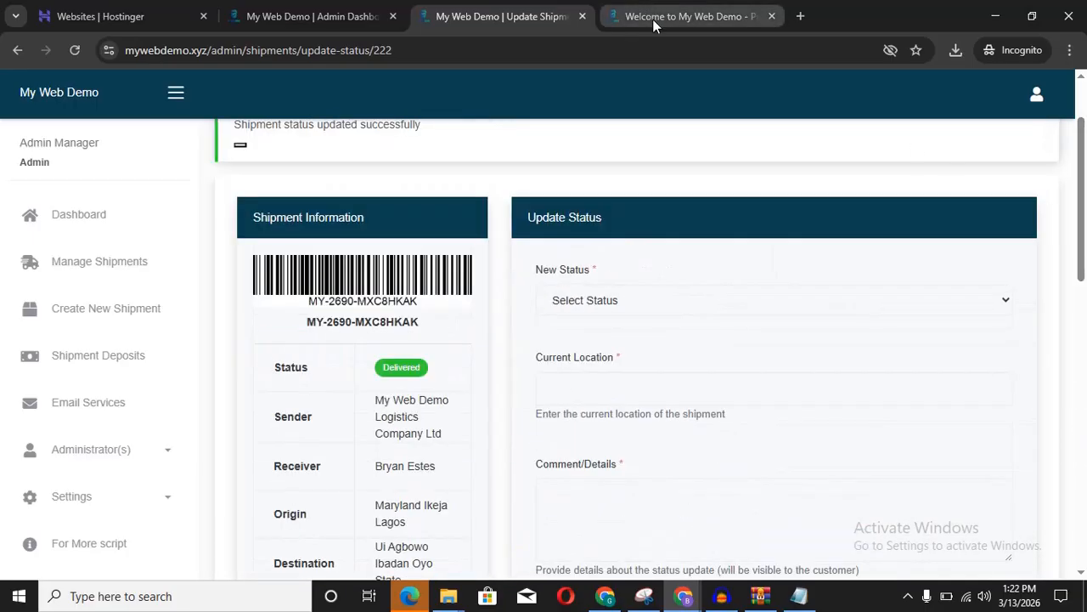
Step: On the public tracking site, paste the shipment's tracking number and look it up
{"action": "left_click", "coordinate": [653, 19]}
{"action": "left_click", "coordinate": [602, 98]}
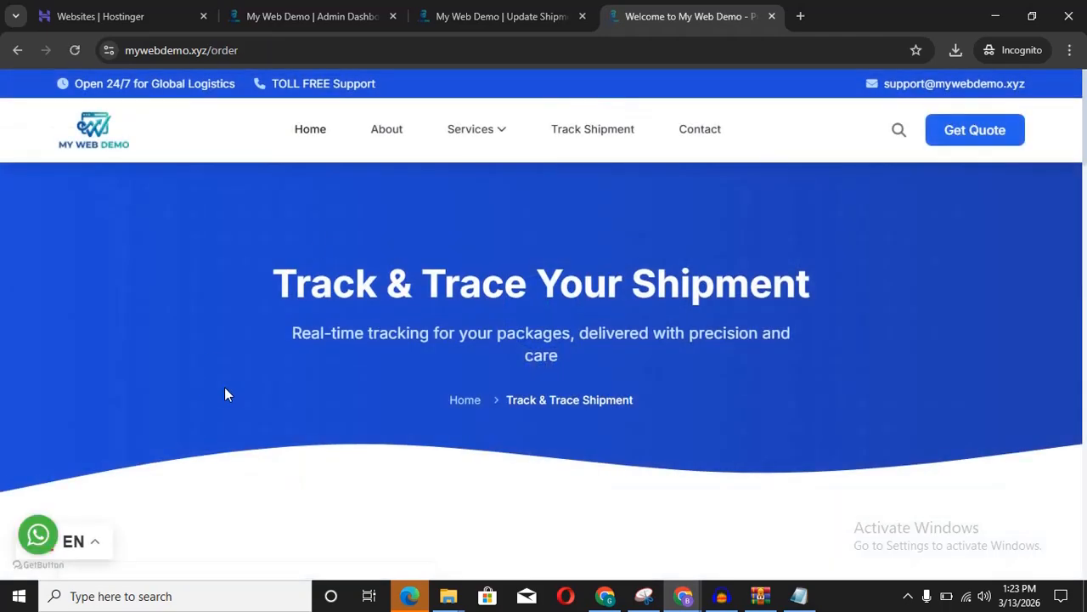
{"action": "scroll", "coordinate": [226, 393], "scroll_direction": "down", "scroll_amount": 4}
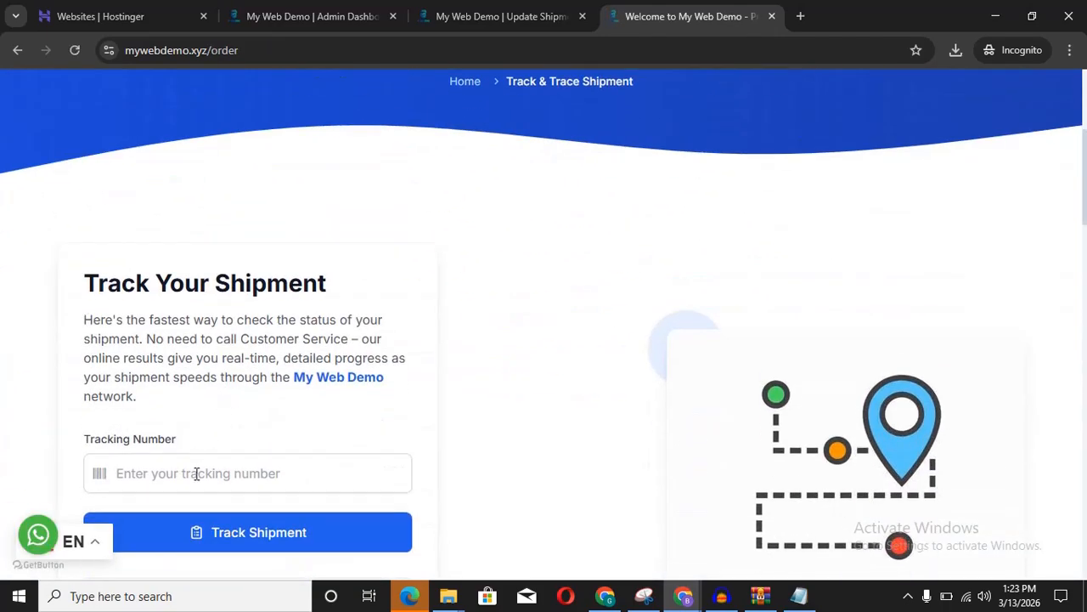
{"action": "left_click", "coordinate": [196, 474]}
{"action": "type", "text": "MY-2690-MXC8HKAK"}
{"action": "left_click", "coordinate": [253, 541]}
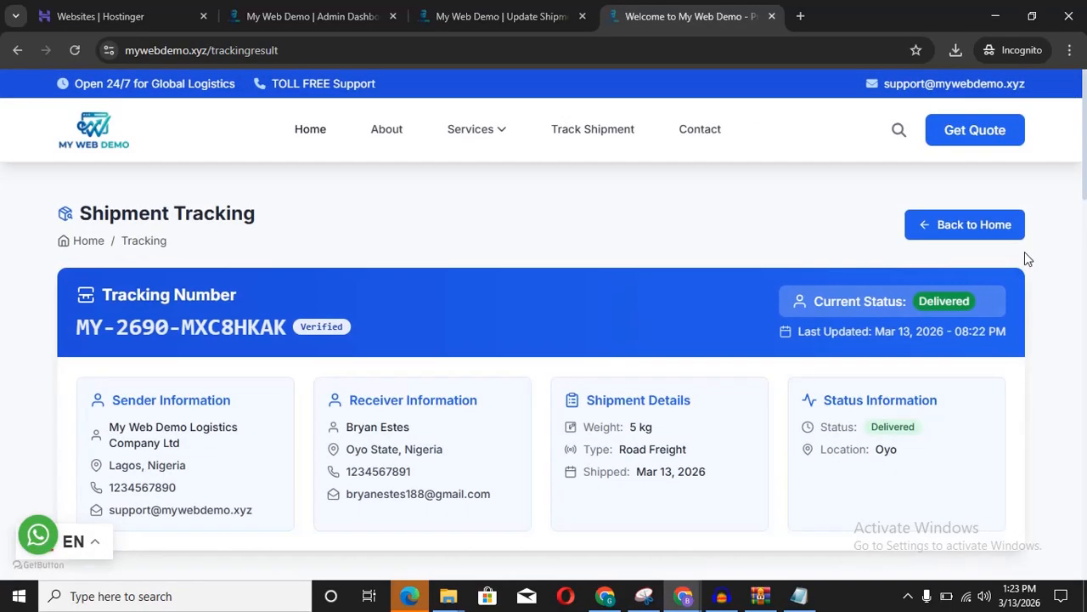
Step: Review the Delivered progress, shipment history, route map and parcel information, then return to the top
{"action": "scroll", "coordinate": [954, 299], "scroll_direction": "down", "scroll_amount": 5}
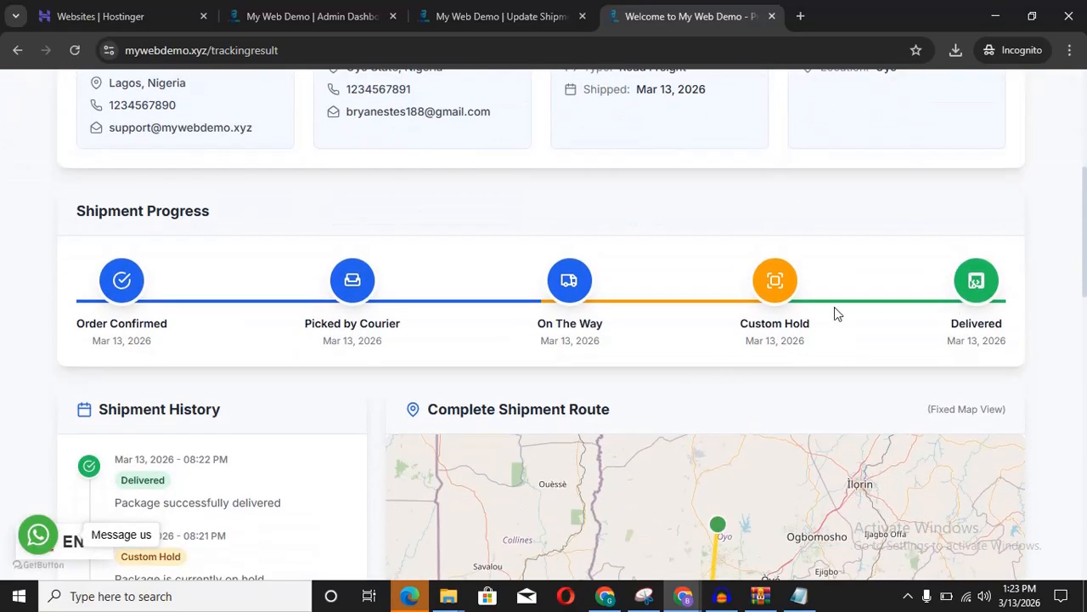
{"action": "scroll", "coordinate": [835, 311], "scroll_direction": "down", "scroll_amount": 3}
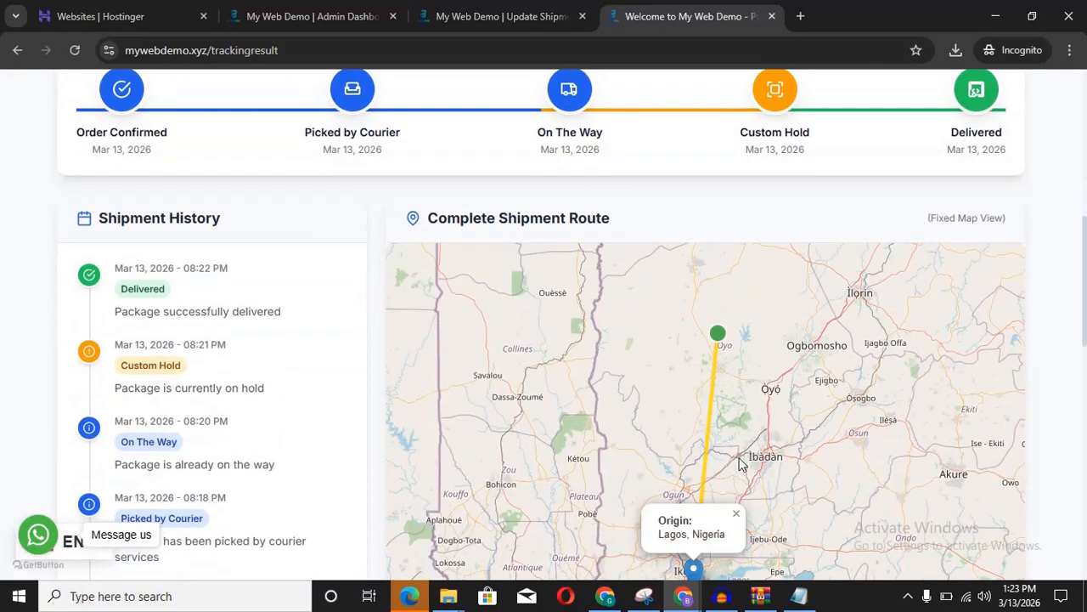
{"action": "scroll", "coordinate": [716, 342], "scroll_direction": "down", "scroll_amount": 2}
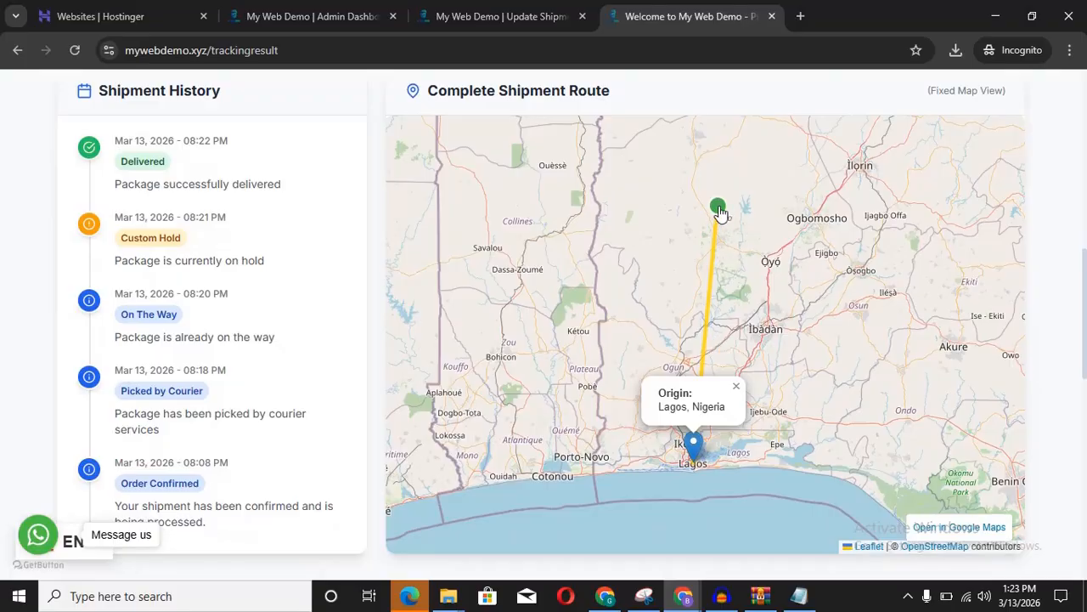
{"action": "scroll", "coordinate": [722, 209], "scroll_direction": "down", "scroll_amount": 5}
{"action": "scroll", "coordinate": [719, 213], "scroll_direction": "down", "scroll_amount": 3}
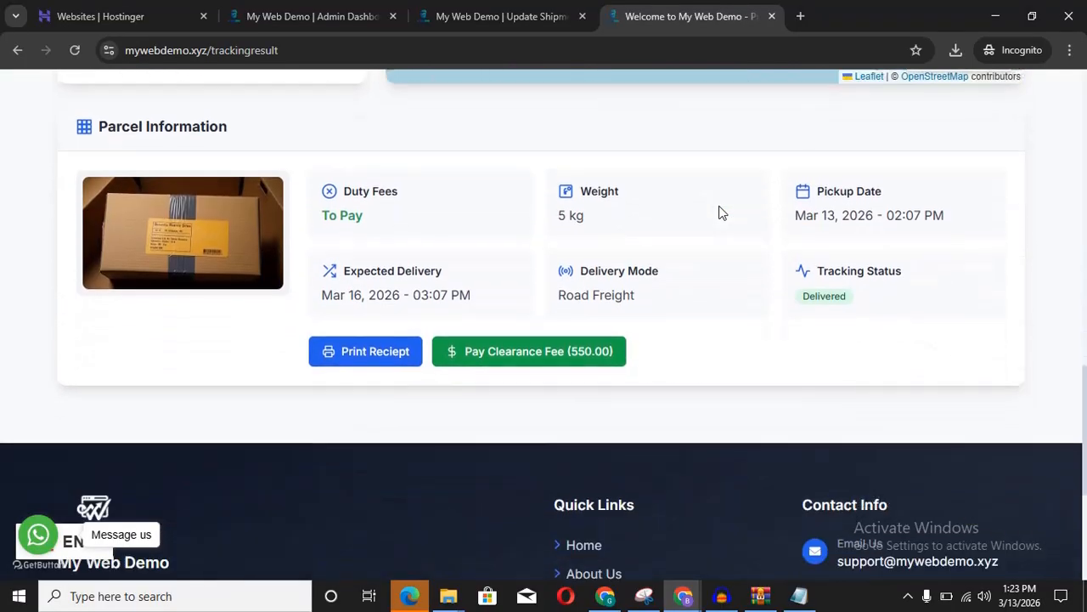
{"action": "scroll", "coordinate": [719, 212], "scroll_direction": "up", "scroll_amount": 1}
{"action": "scroll", "coordinate": [719, 213], "scroll_direction": "up", "scroll_amount": 3}
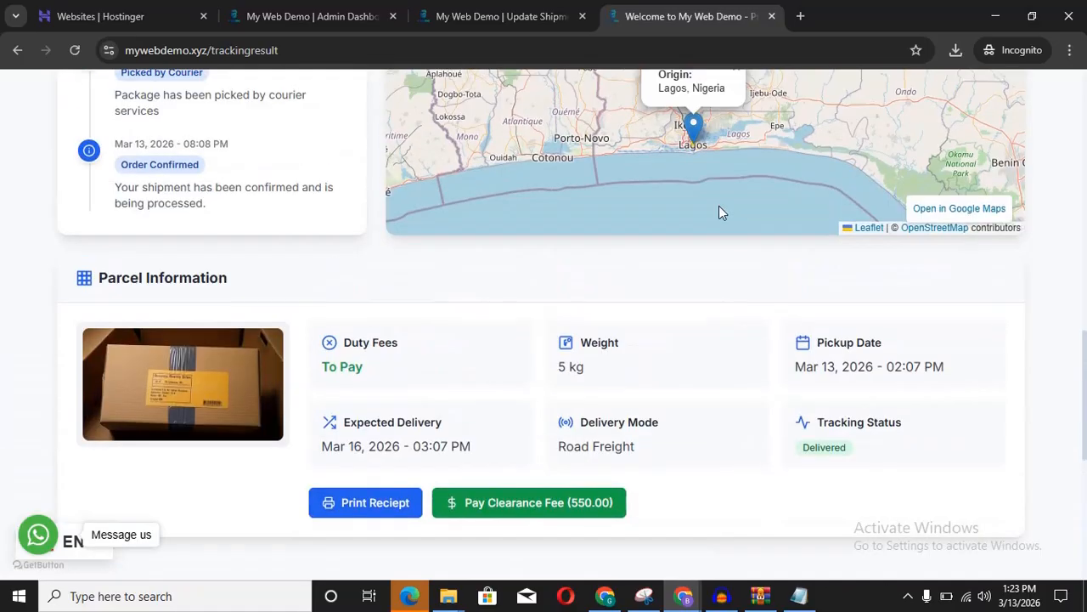
{"action": "scroll", "coordinate": [610, 278], "scroll_direction": "up", "scroll_amount": 2}
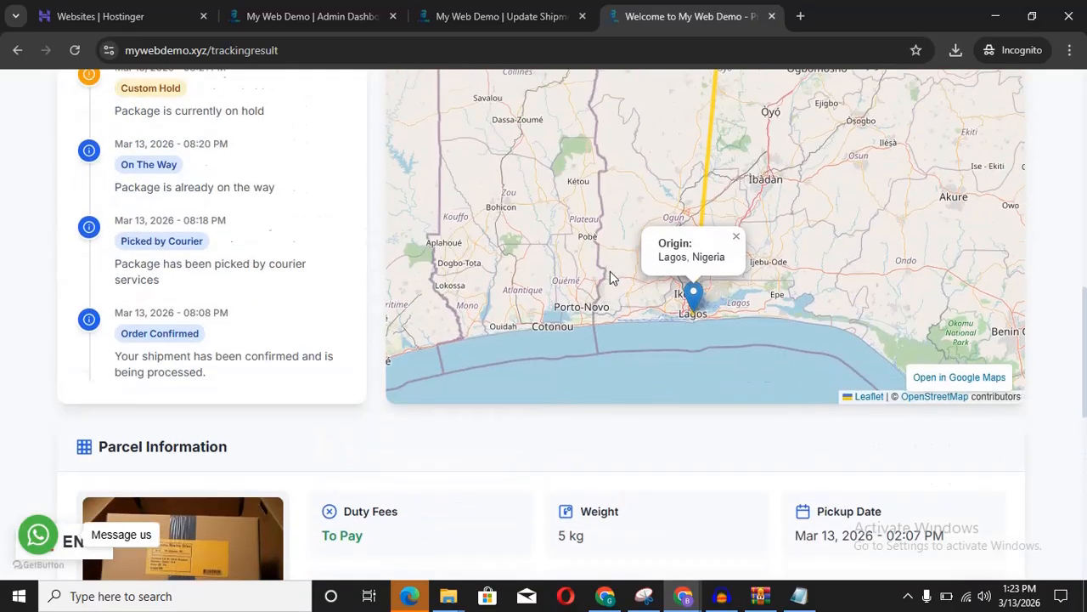
{"action": "scroll", "coordinate": [610, 273], "scroll_direction": "up", "scroll_amount": 10}
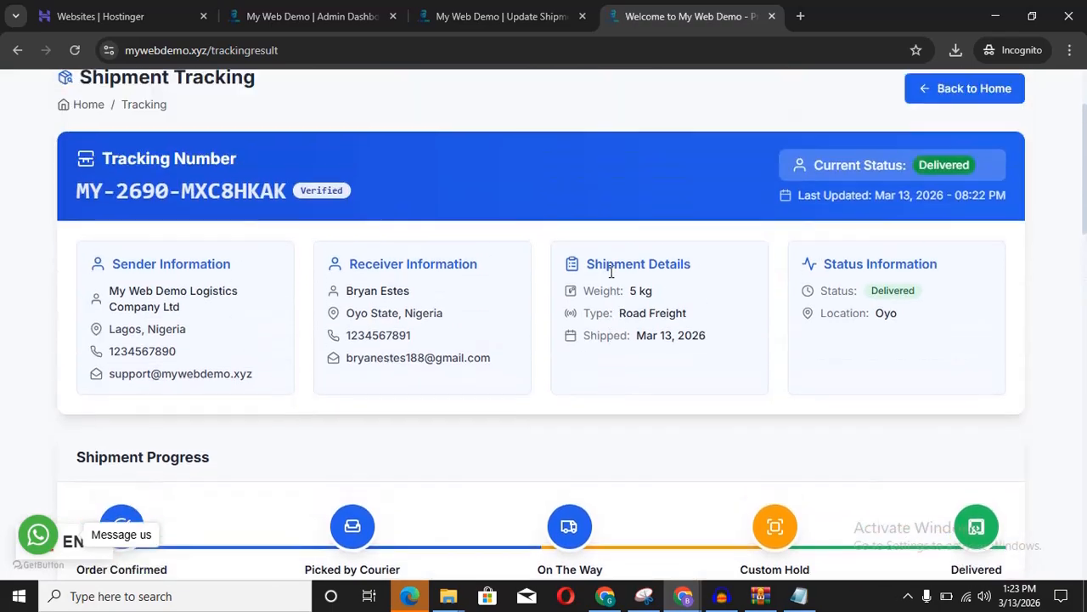
{"action": "scroll", "coordinate": [610, 271], "scroll_direction": "up", "scroll_amount": 2}
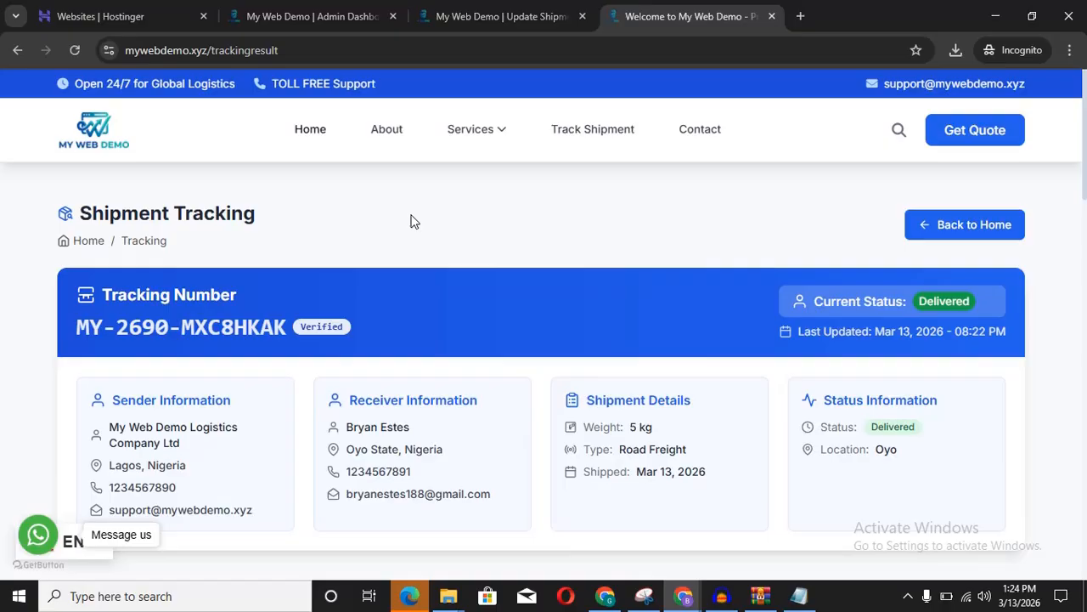
Step: Go to Gmail in a new browser window
{"action": "key", "text": "ctrl+n"}
{"action": "left_click", "coordinate": [466, 53]}
{"action": "type", "text": "gmai"}
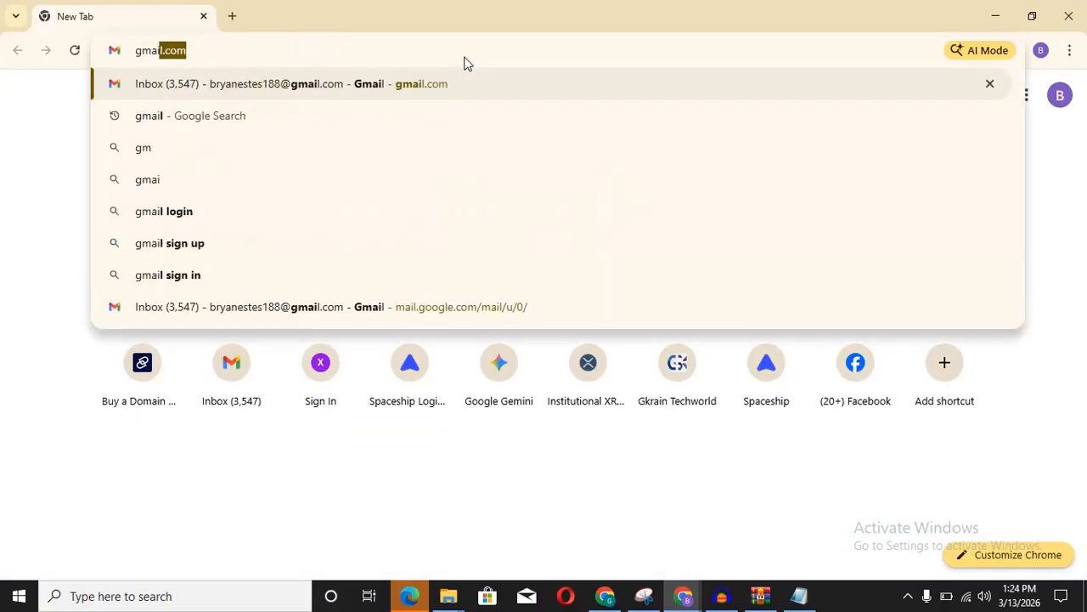
{"action": "type", "text": "l"}
{"action": "key", "text": "Return"}
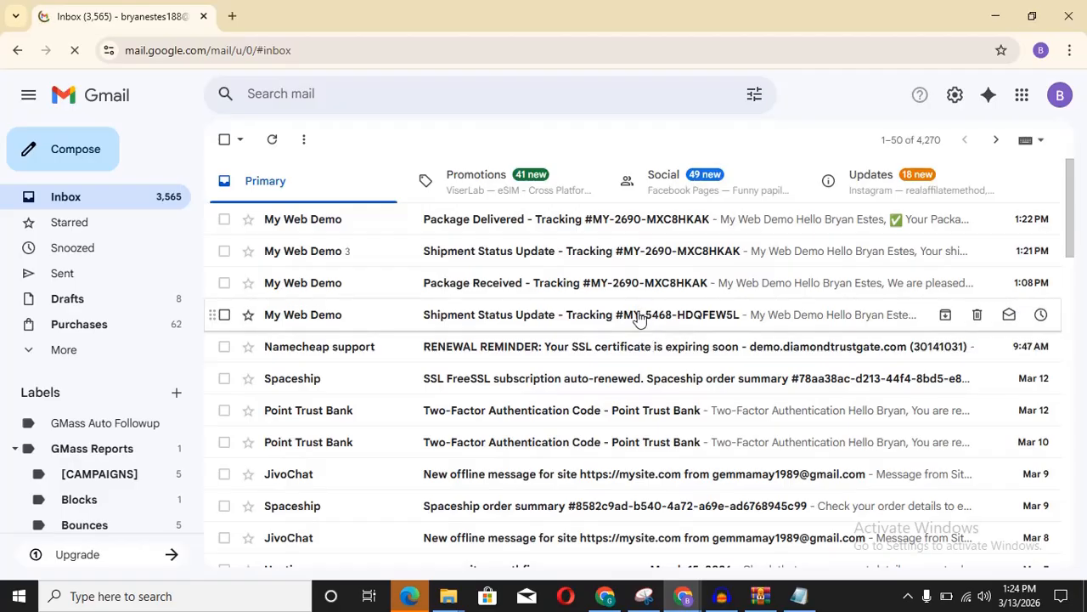
Step: Read the earlier Shipment Status Update email, then go back to the inbox list
{"action": "left_click", "coordinate": [640, 315]}
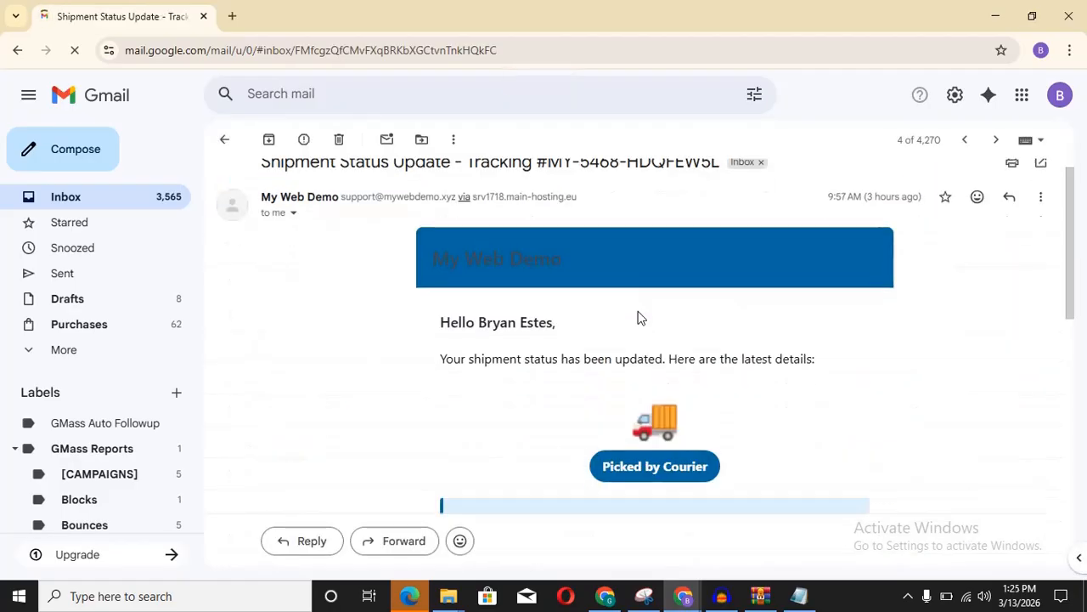
{"action": "scroll", "coordinate": [640, 317], "scroll_direction": "down", "scroll_amount": 3}
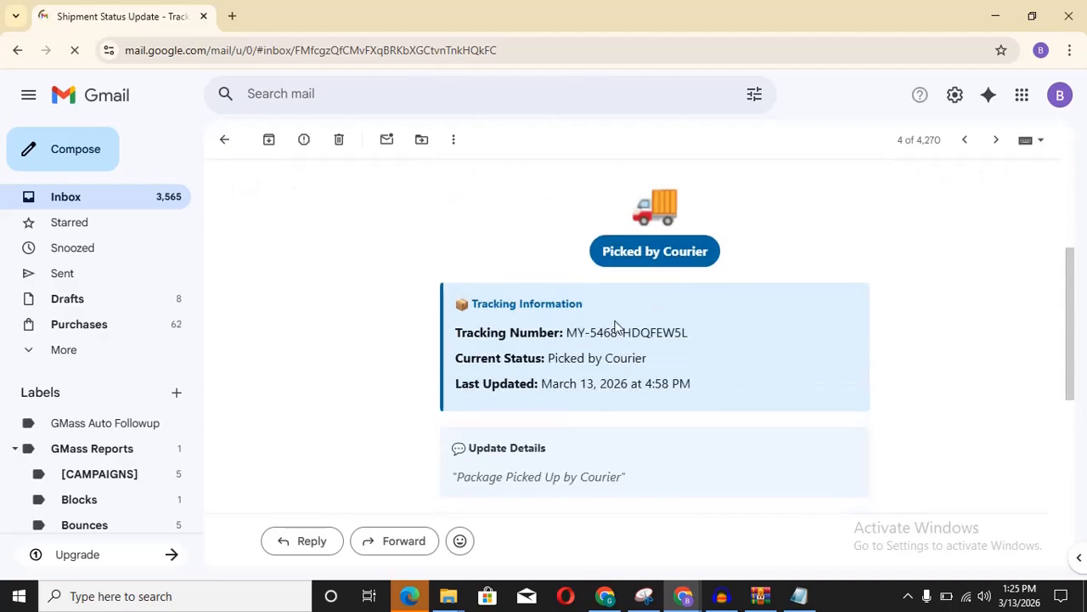
{"action": "scroll", "coordinate": [632, 367], "scroll_direction": "down", "scroll_amount": 1}
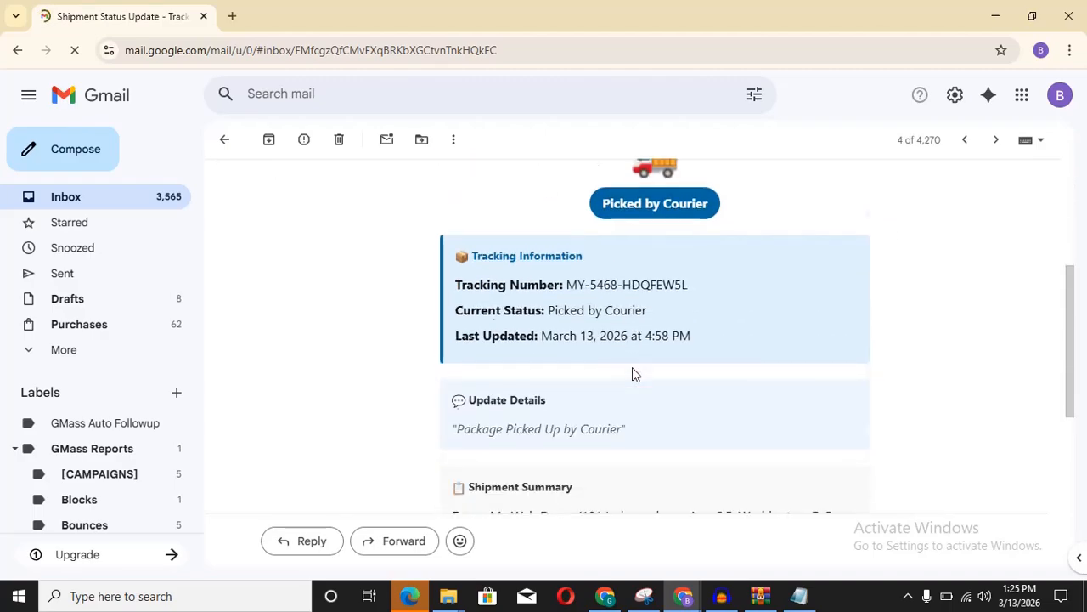
{"action": "scroll", "coordinate": [677, 414], "scroll_direction": "down", "scroll_amount": 1}
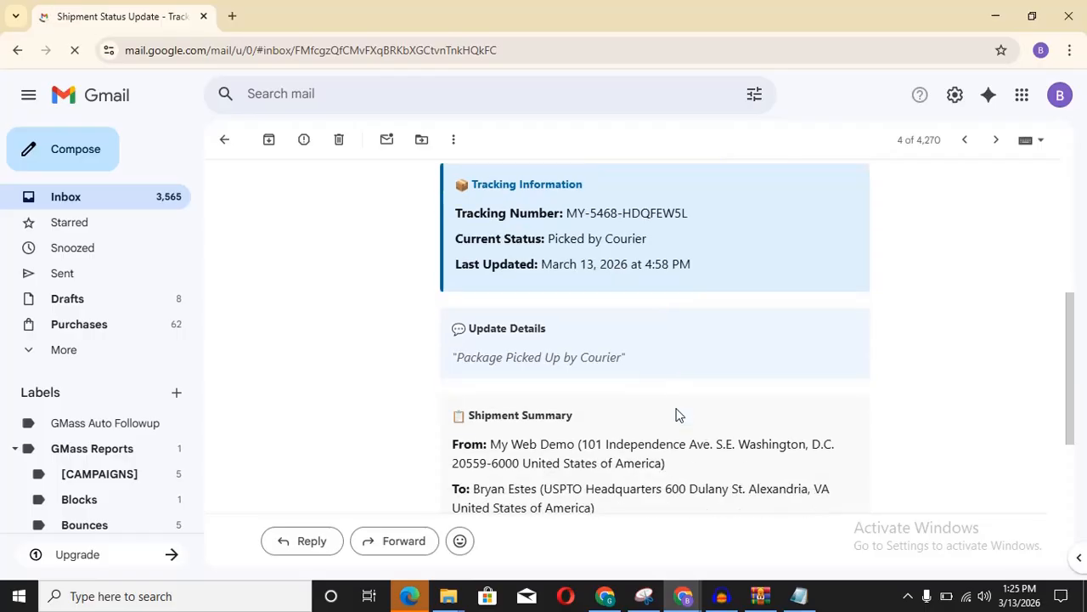
{"action": "scroll", "coordinate": [678, 414], "scroll_direction": "down", "scroll_amount": 1}
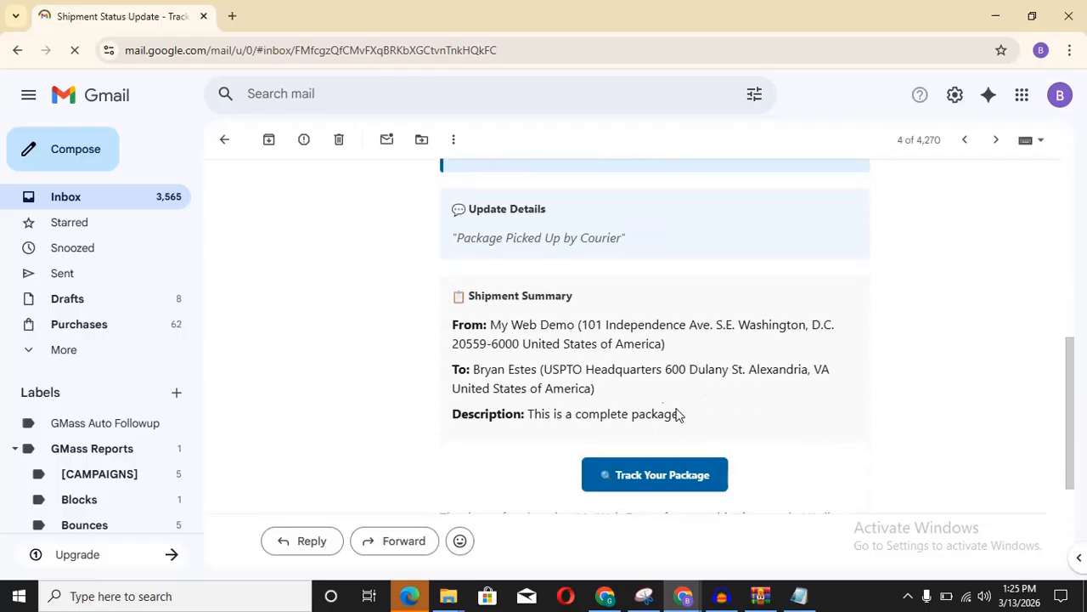
{"action": "left_click", "coordinate": [51, 201]}
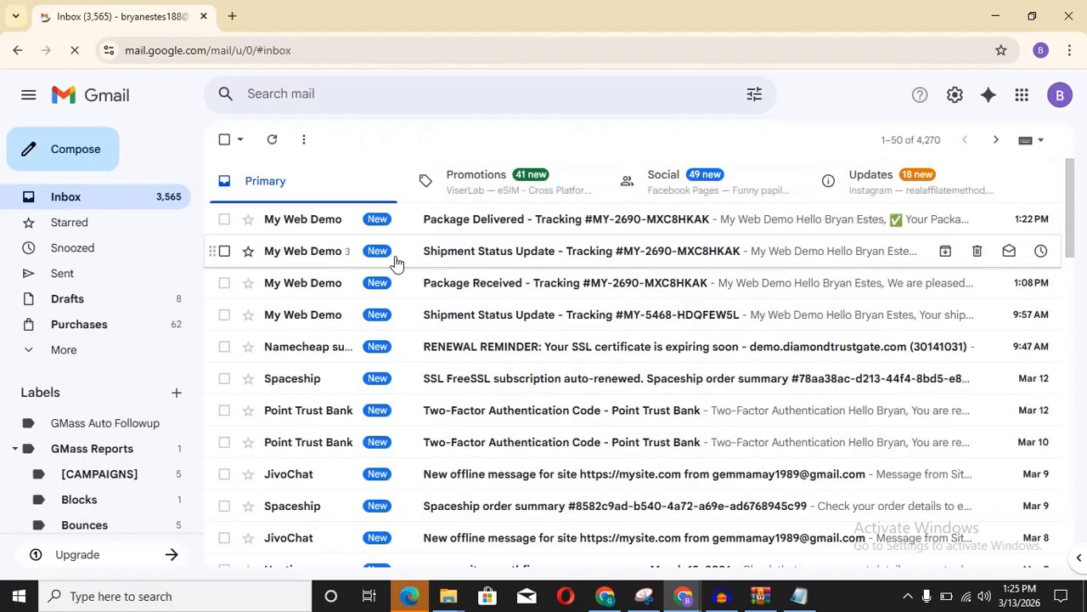
Step: Read the Package Received notification email
{"action": "left_click", "coordinate": [537, 289]}
{"action": "scroll", "coordinate": [539, 284], "scroll_direction": "down", "scroll_amount": 3}
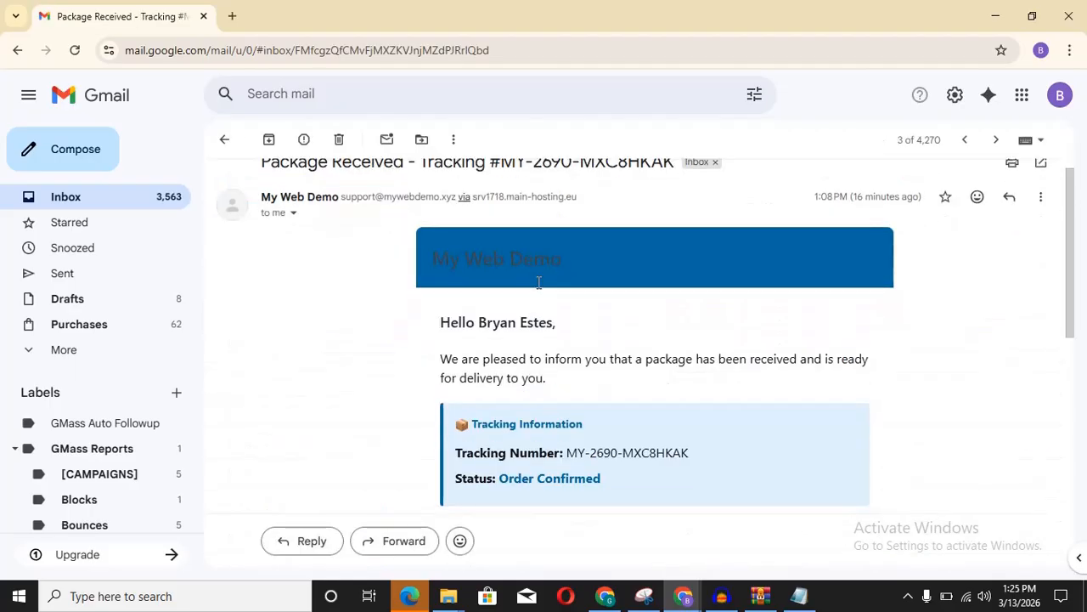
{"action": "scroll", "coordinate": [539, 284], "scroll_direction": "down", "scroll_amount": 2}
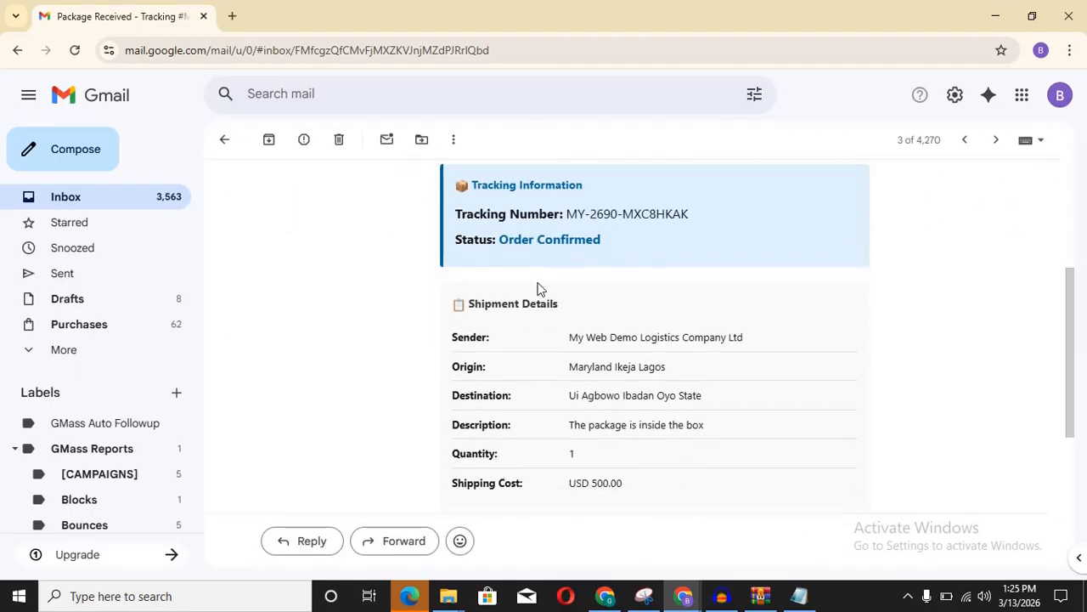
{"action": "scroll", "coordinate": [536, 289], "scroll_direction": "up", "scroll_amount": 1}
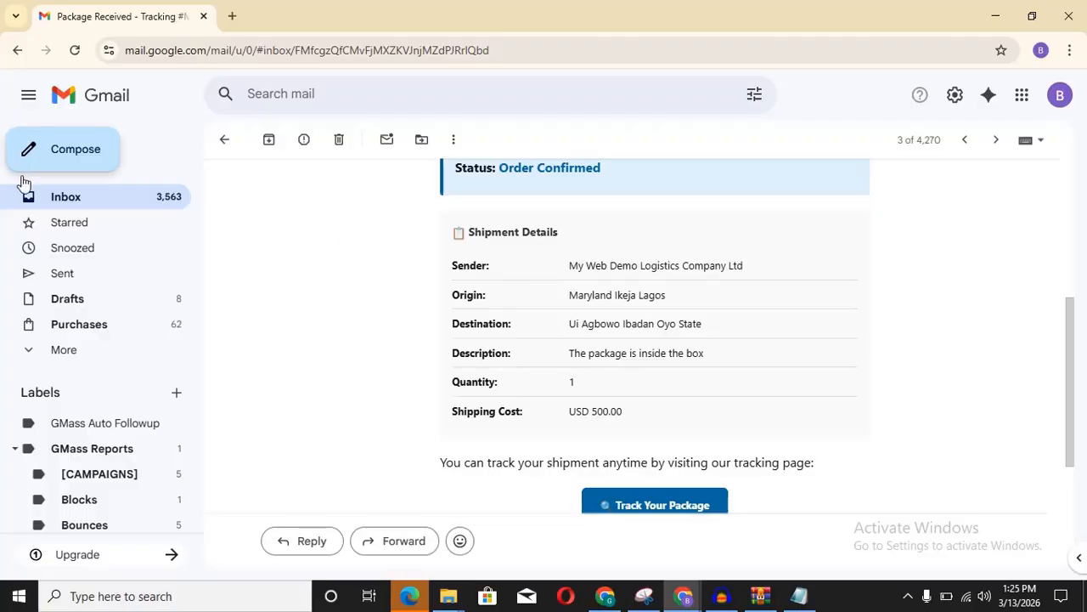
Step: Read the Shipment Status Update thread, from Order Confirmed through Custom Hold
{"action": "left_click", "coordinate": [68, 198]}
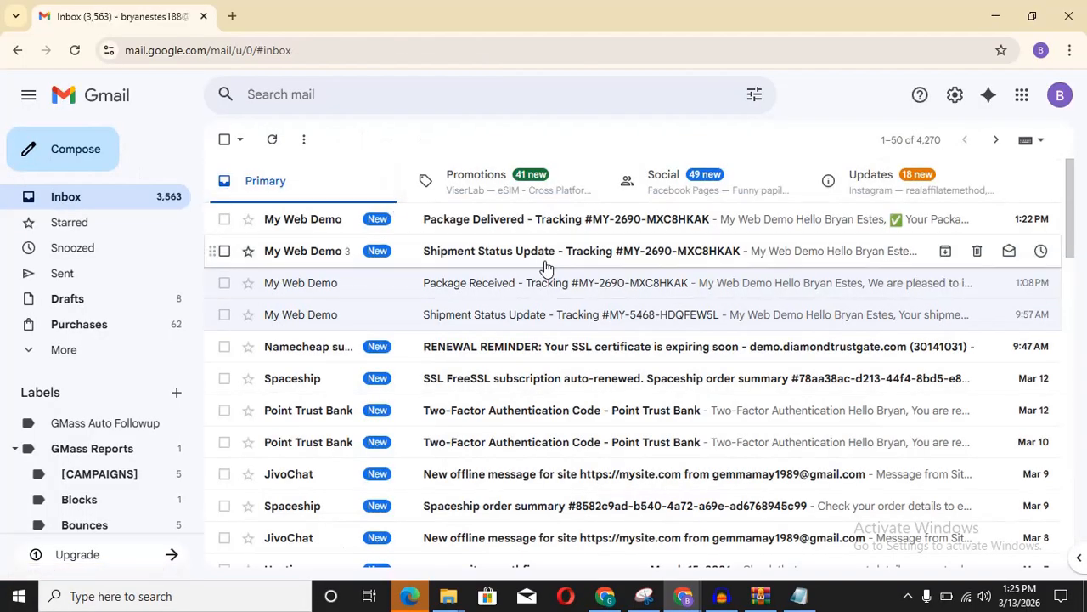
{"action": "left_click", "coordinate": [538, 259]}
{"action": "scroll", "coordinate": [539, 265], "scroll_direction": "down", "scroll_amount": 10}
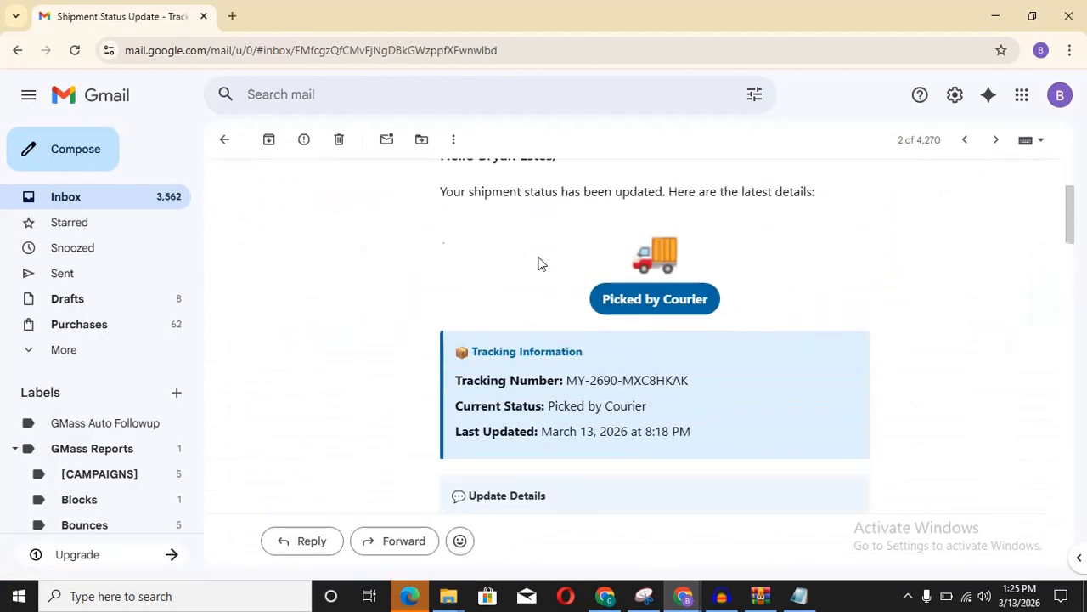
{"action": "scroll", "coordinate": [538, 263], "scroll_direction": "down", "scroll_amount": 10}
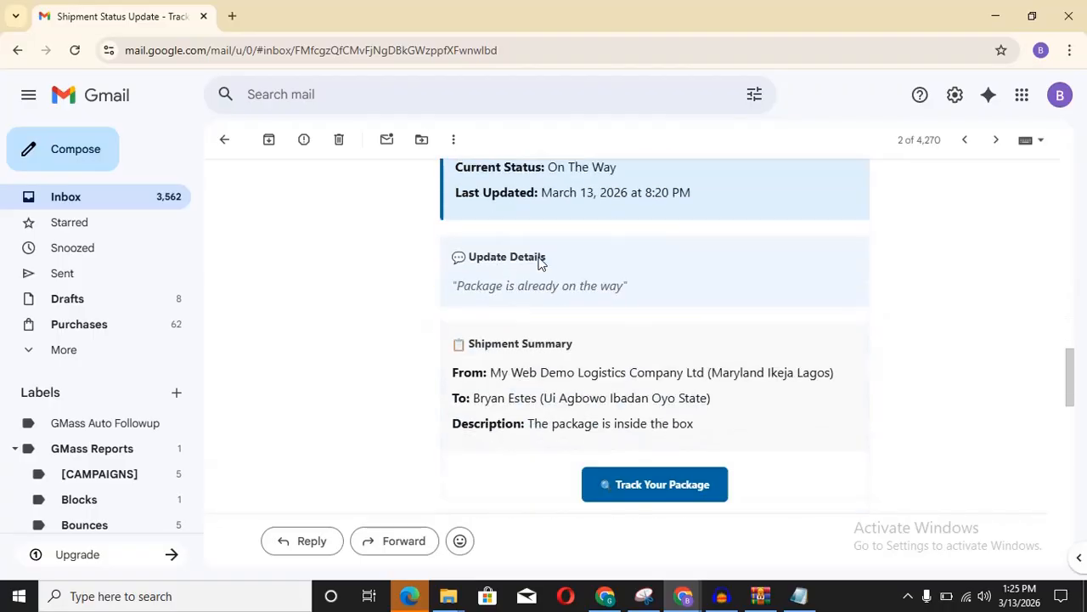
{"action": "scroll", "coordinate": [538, 264], "scroll_direction": "down", "scroll_amount": 3}
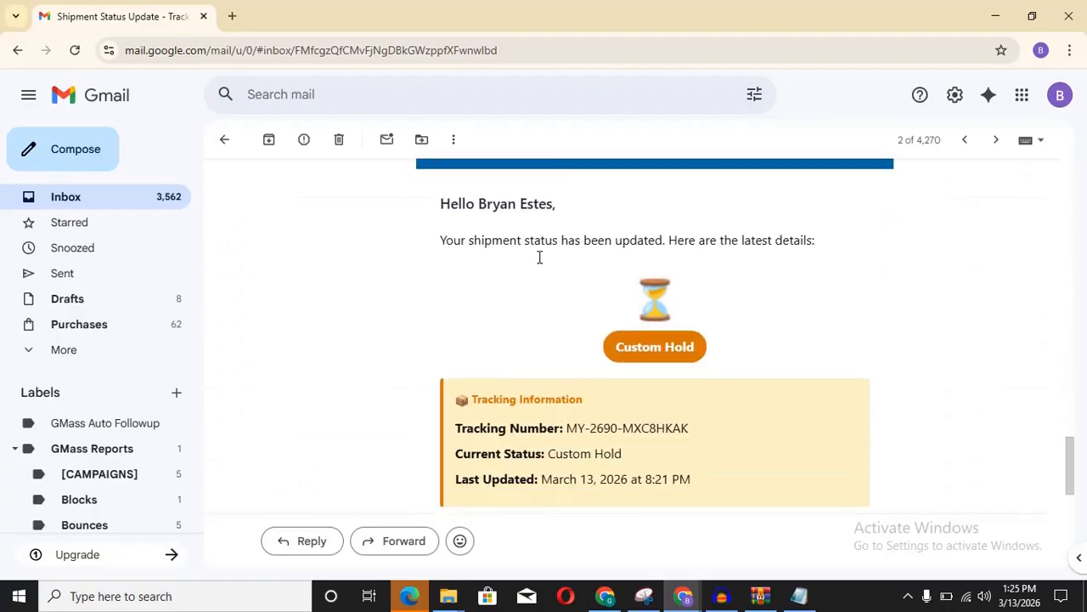
{"action": "scroll", "coordinate": [538, 264], "scroll_direction": "up", "scroll_amount": 2}
{"action": "scroll", "coordinate": [539, 264], "scroll_direction": "down", "scroll_amount": 1}
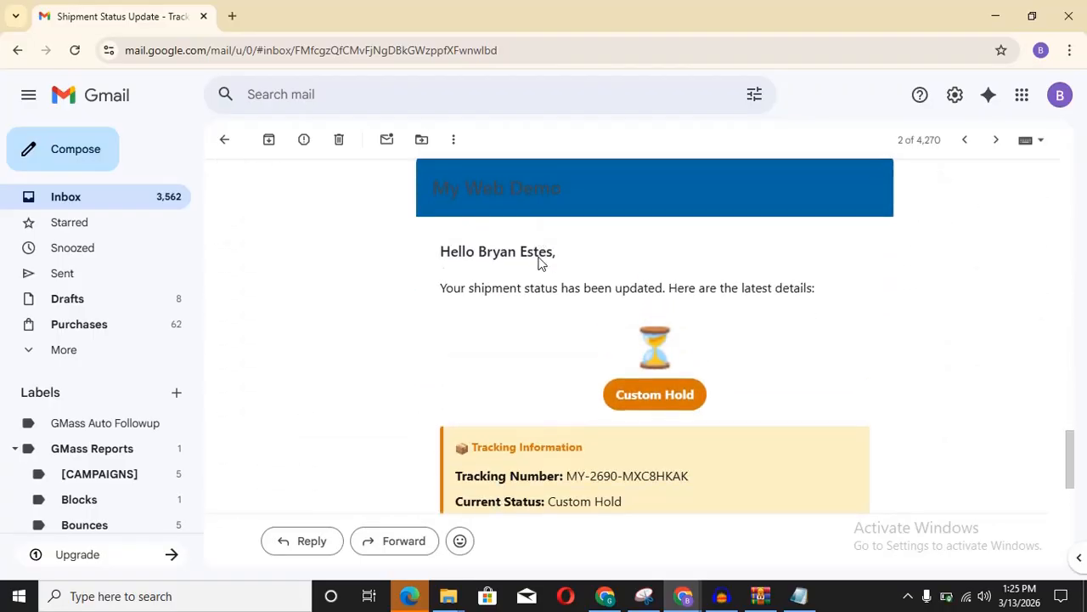
{"action": "scroll", "coordinate": [539, 263], "scroll_direction": "down", "scroll_amount": 4}
{"action": "scroll", "coordinate": [539, 256], "scroll_direction": "up", "scroll_amount": 1}
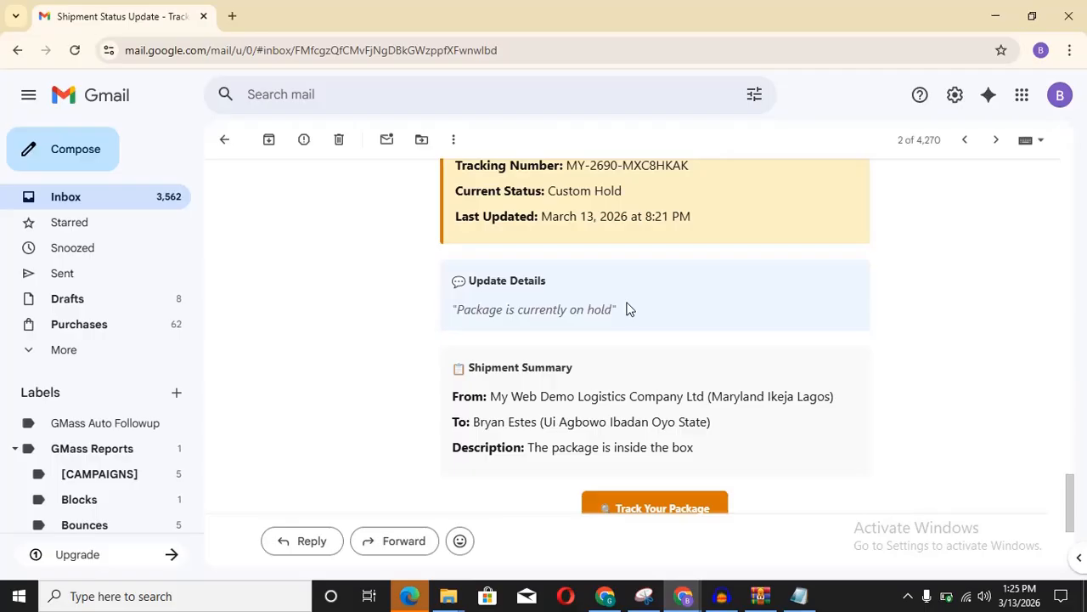
Step: Minimize Gmail and turn off 'Send email notification to customer' on the Update Shipment page
{"action": "left_click", "coordinate": [994, 12]}
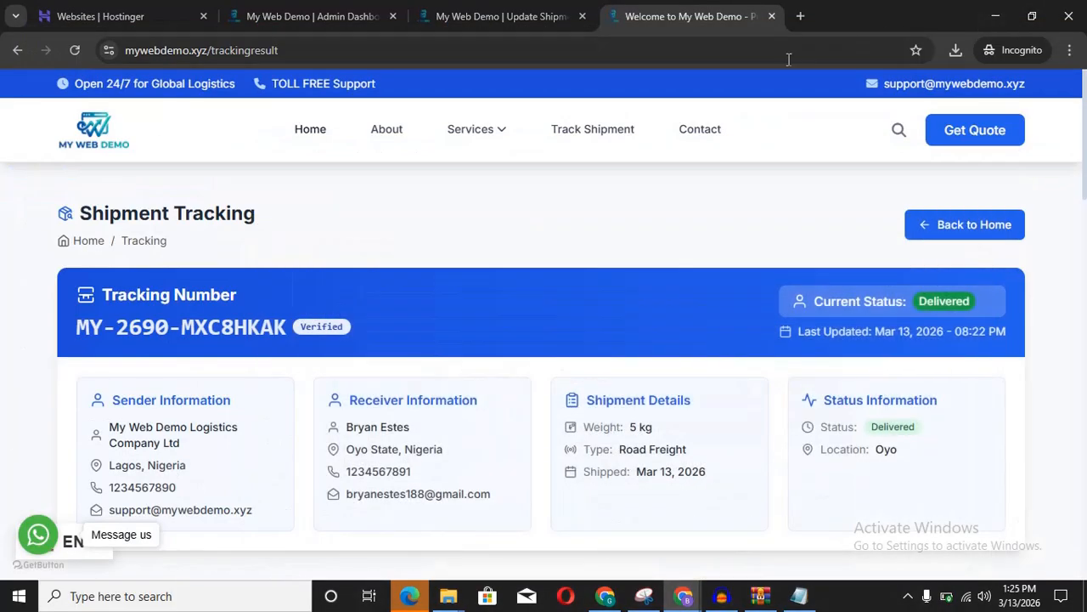
{"action": "left_click", "coordinate": [465, 17]}
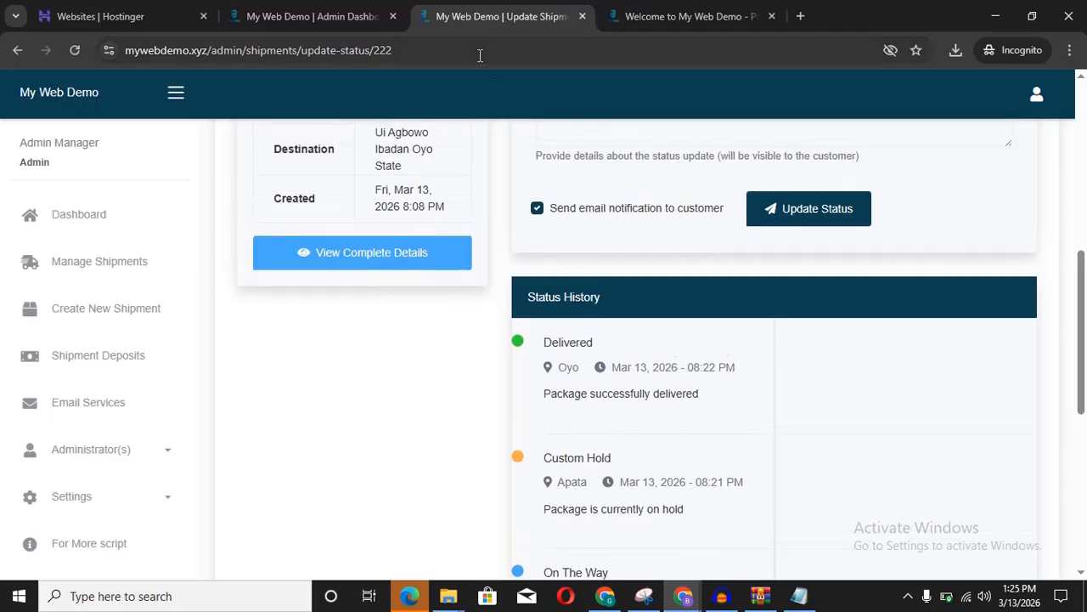
{"action": "left_click", "coordinate": [537, 209]}
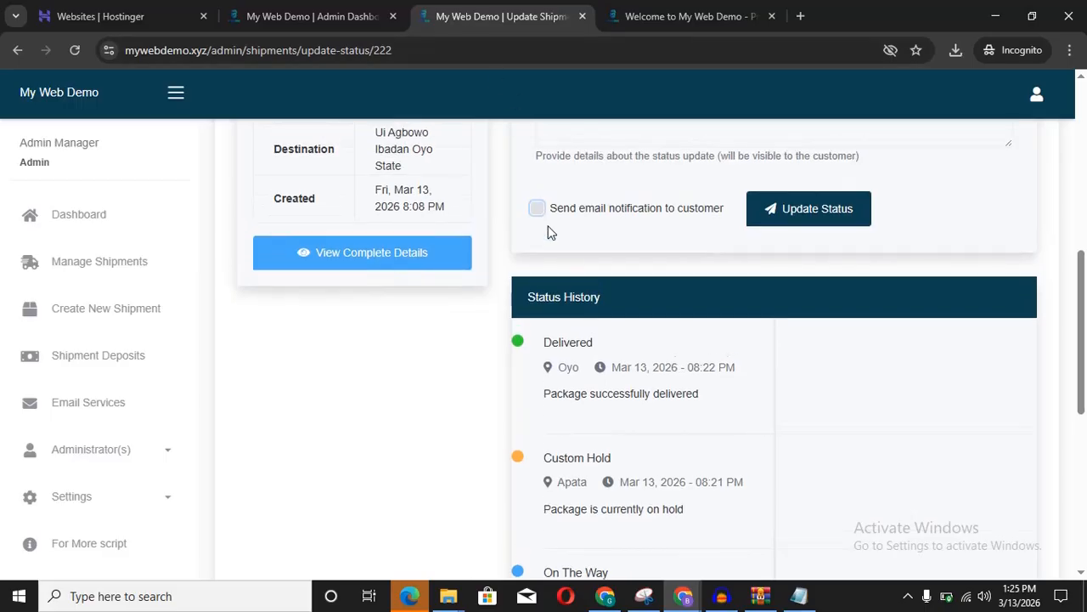